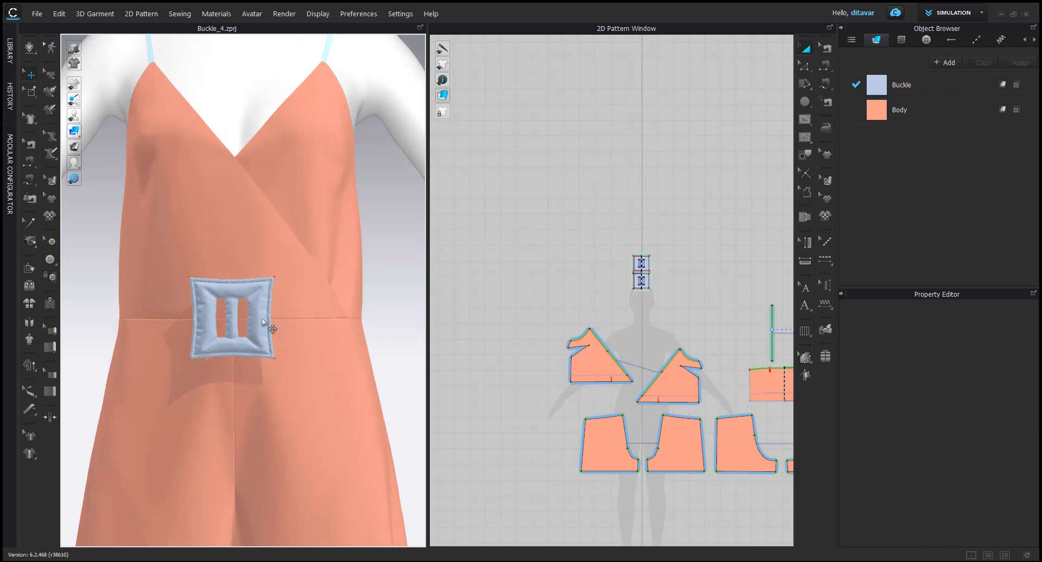
# Select both square buckle pattern pieces together in the 2D pattern window
pyautogui.click(268, 325)
pyautogui.scroll(5, 344, 330)
pyautogui.scroll(8, 578, 274)
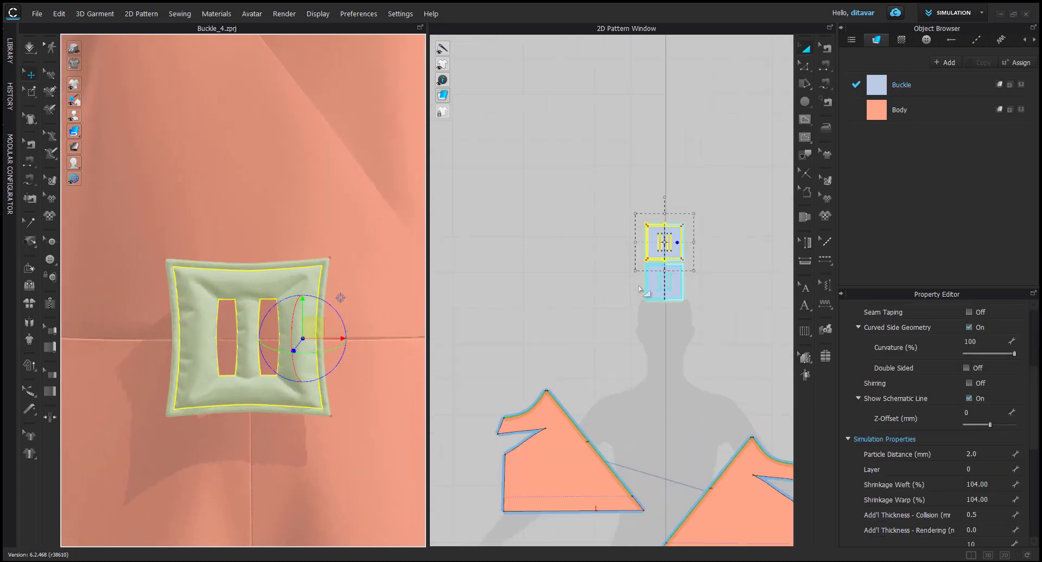
pyautogui.moveTo(568, 409); pyautogui.dragTo(508, 464, button='middle')
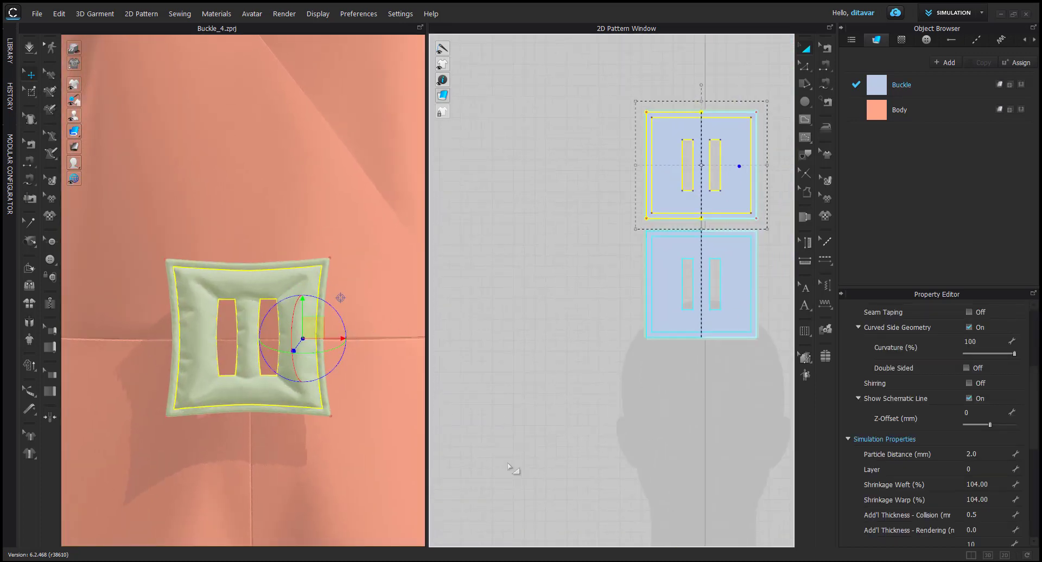
pyautogui.click(521, 378)
pyautogui.scroll(-3, 527, 347)
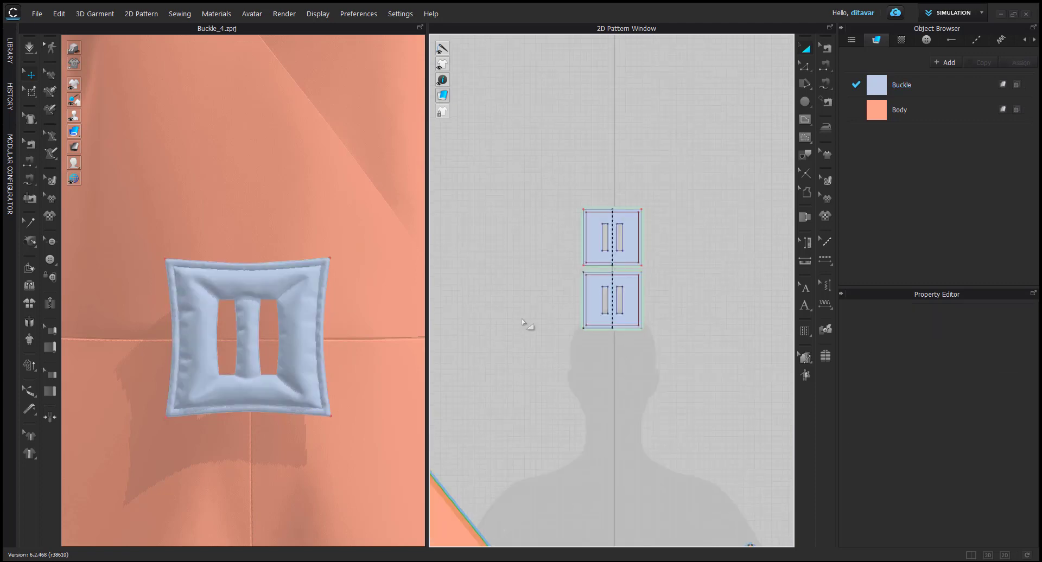
pyautogui.moveTo(541, 205); pyautogui.dragTo(656, 386)
pyautogui.click(658, 386)
pyautogui.moveTo(530, 193); pyautogui.dragTo(705, 452)
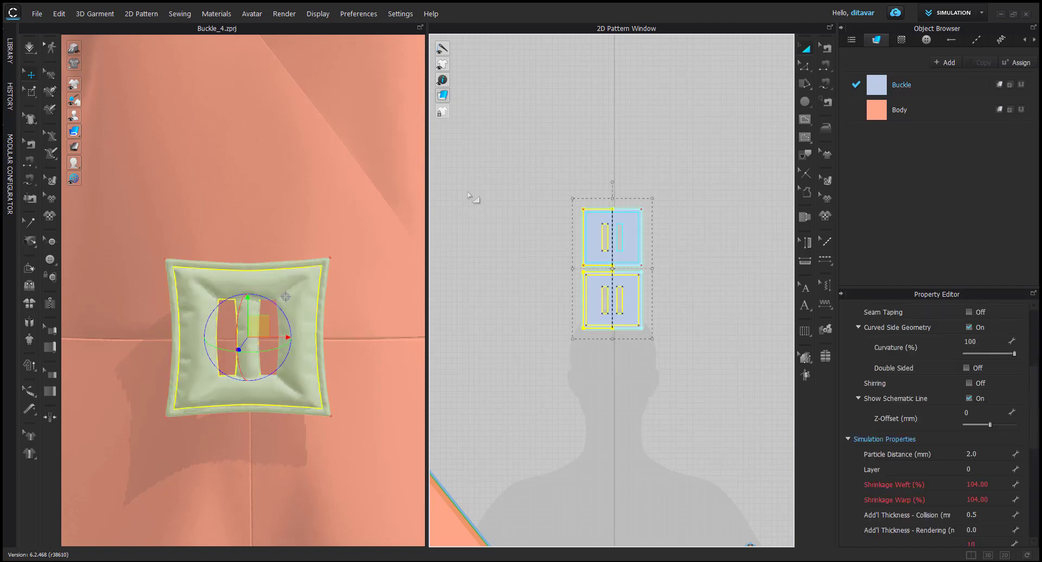
# Export the selected buckle pieces as an OBJ file named Buckle, with multiple thick objects at cm (DAZ Studio) scale
pyautogui.click(37, 15)
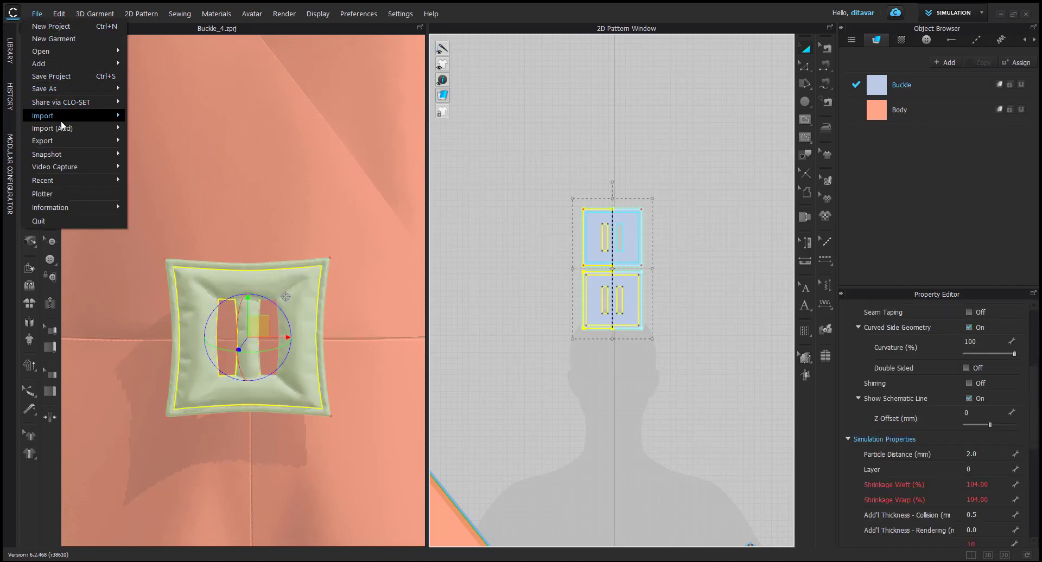
pyautogui.moveTo(63, 140)
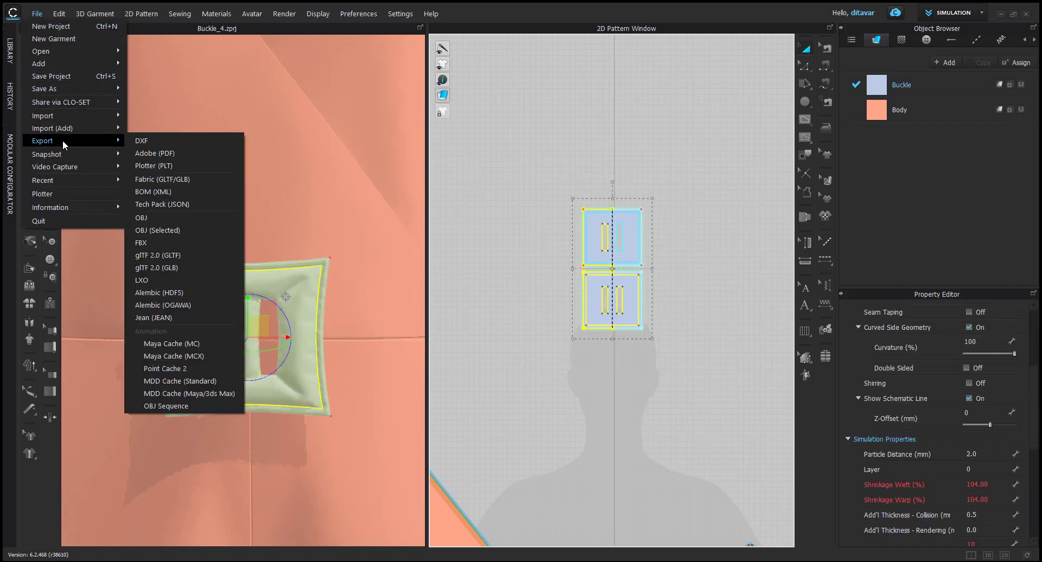
pyautogui.click(181, 230)
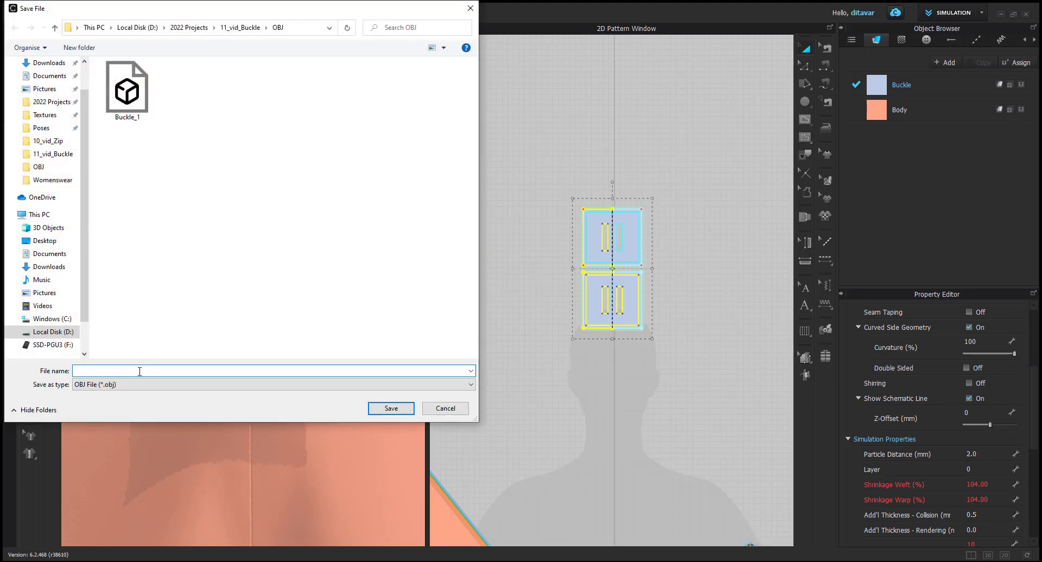
pyautogui.write('b')
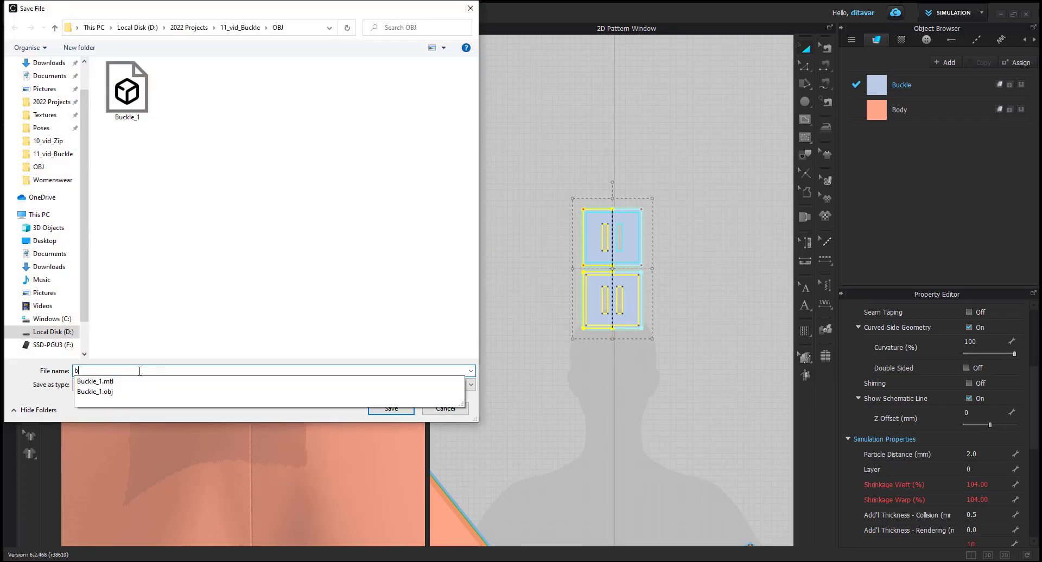
pyautogui.press('BackSpace')
pyautogui.write('Buckle')
pyautogui.click(401, 410)
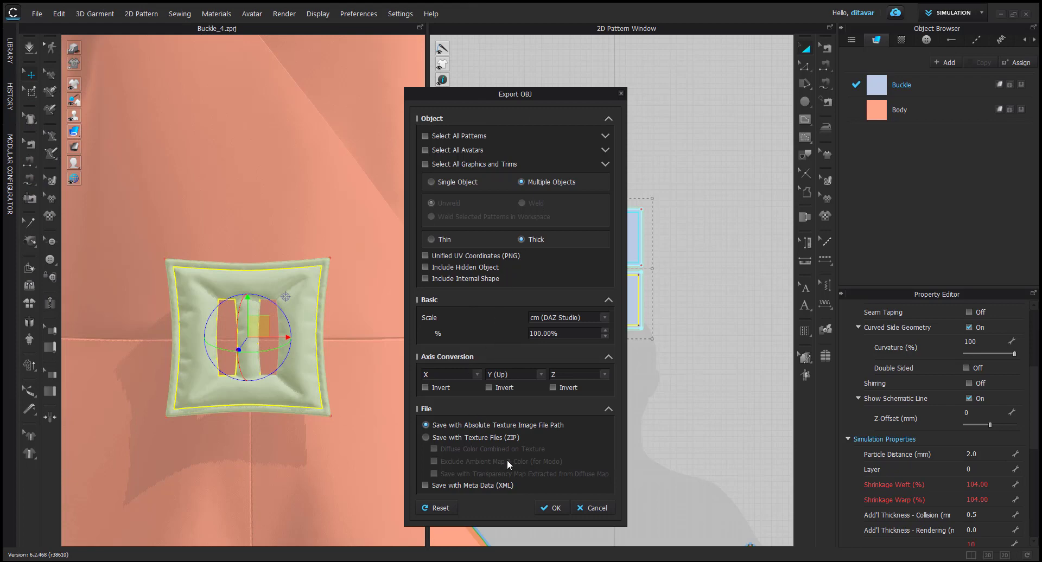
pyautogui.click(552, 508)
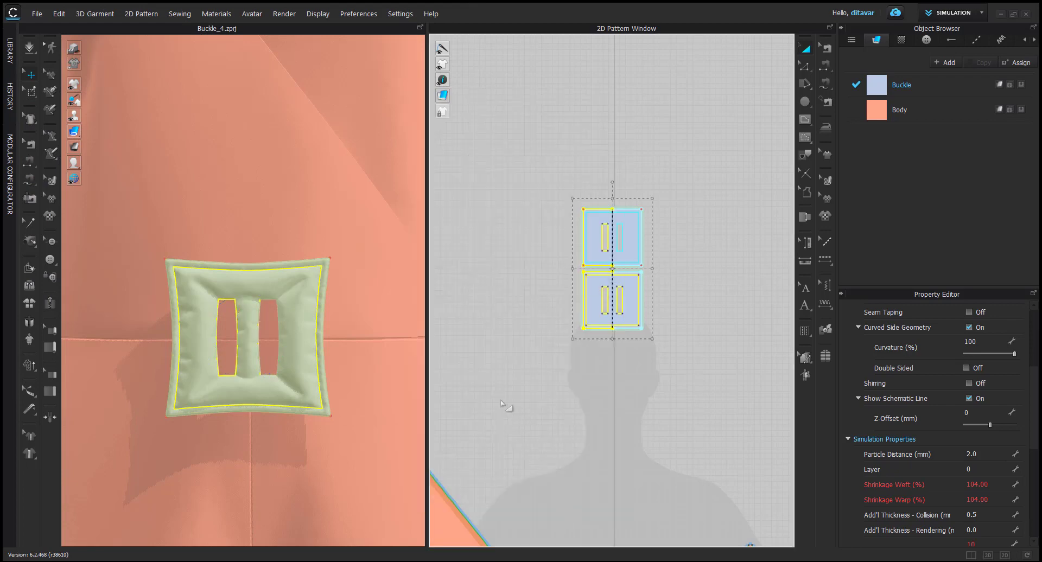
# Delete the upper of the two buckle pattern pieces
pyautogui.scroll(-4, 535, 364)
pyautogui.click(535, 361)
pyautogui.scroll(3, 580, 311)
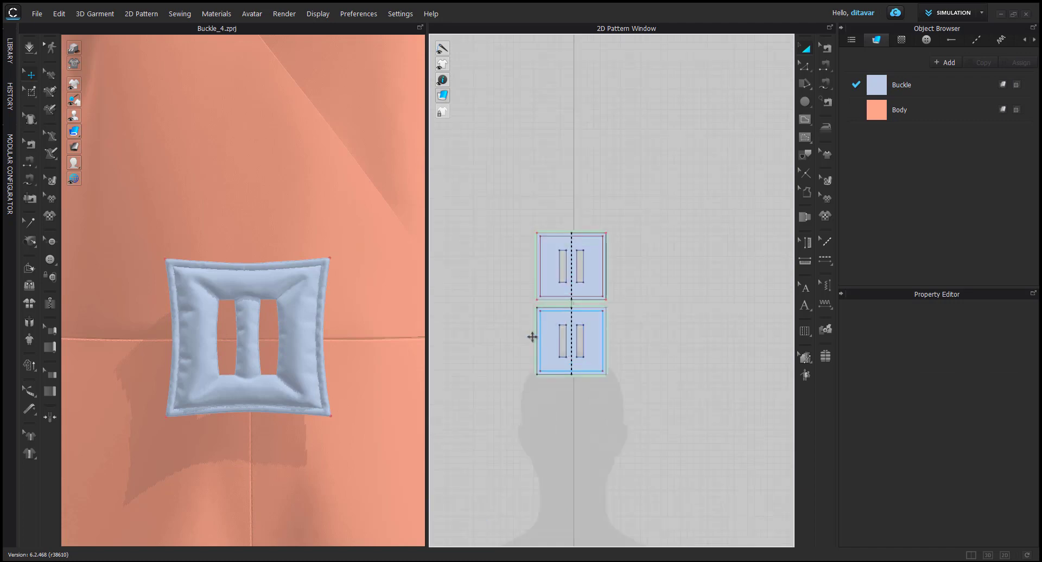
pyautogui.moveTo(497, 199); pyautogui.dragTo(627, 308)
pyautogui.press('Delete')
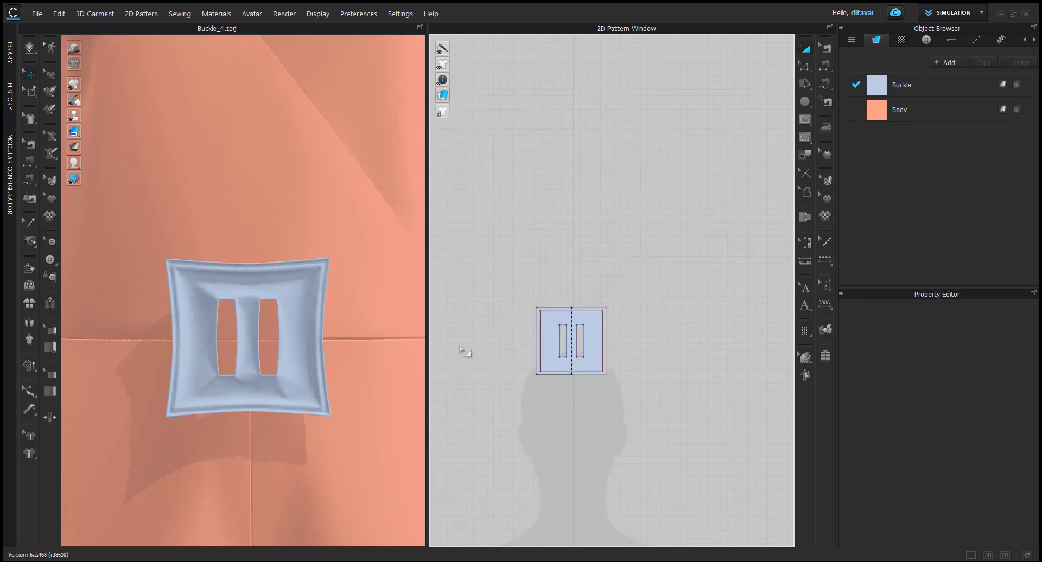
# Delete the inner rectangular outline Shape2D_85937_1 from the remaining buckle piece, keeping the two slots
pyautogui.scroll(3, 512, 341)
pyautogui.click(586, 277)
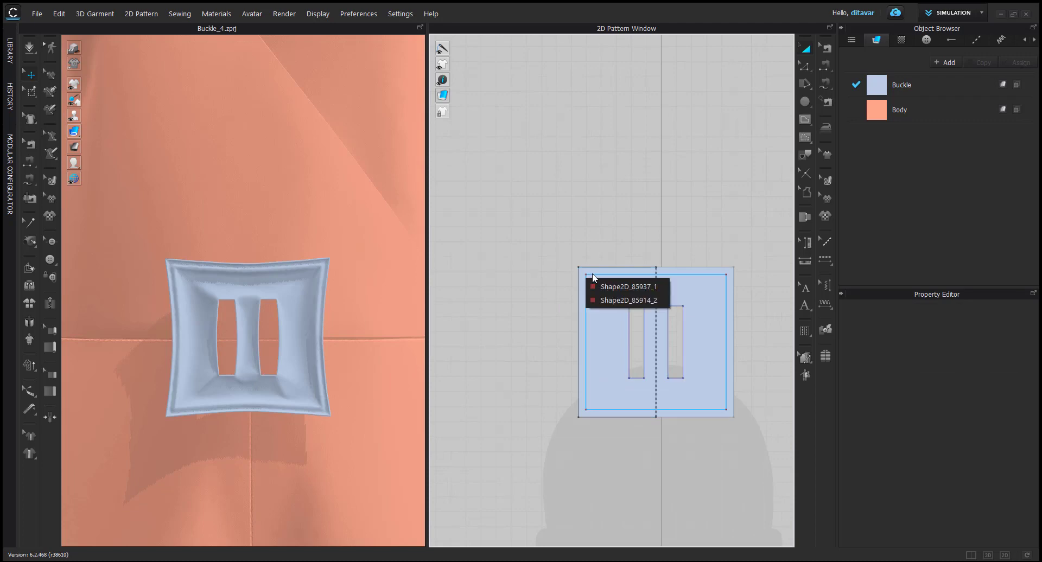
pyautogui.click(598, 287)
pyautogui.press('Delete')
# Move the remaining buckle piece off the garment in 3D to beside the avatar's left shoulder
pyautogui.moveTo(545, 239); pyautogui.dragTo(777, 473)
pyautogui.scroll(-2, 533, 438)
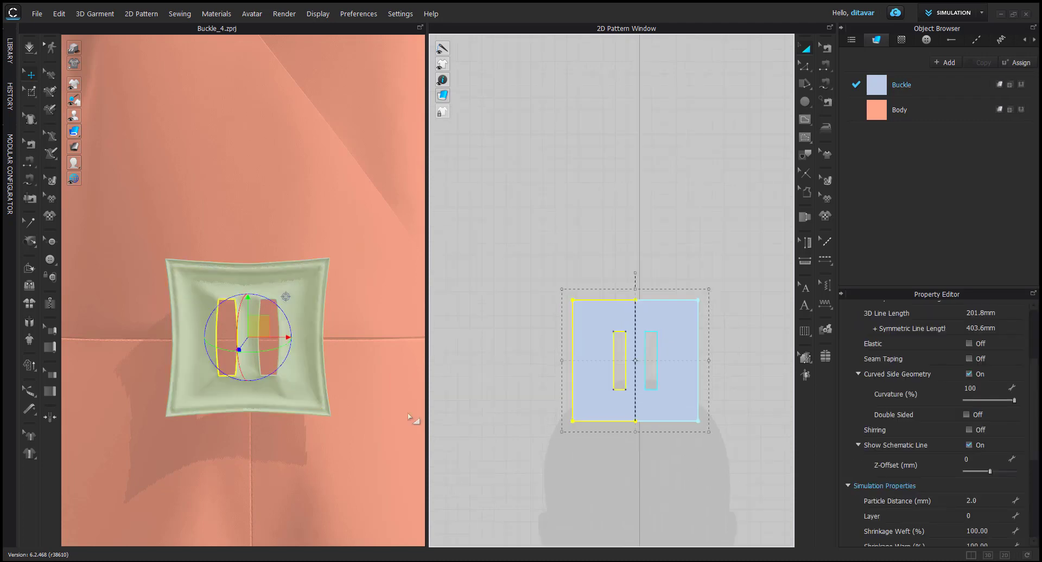
pyautogui.scroll(-2, 369, 396)
pyautogui.scroll(-1, 322, 378)
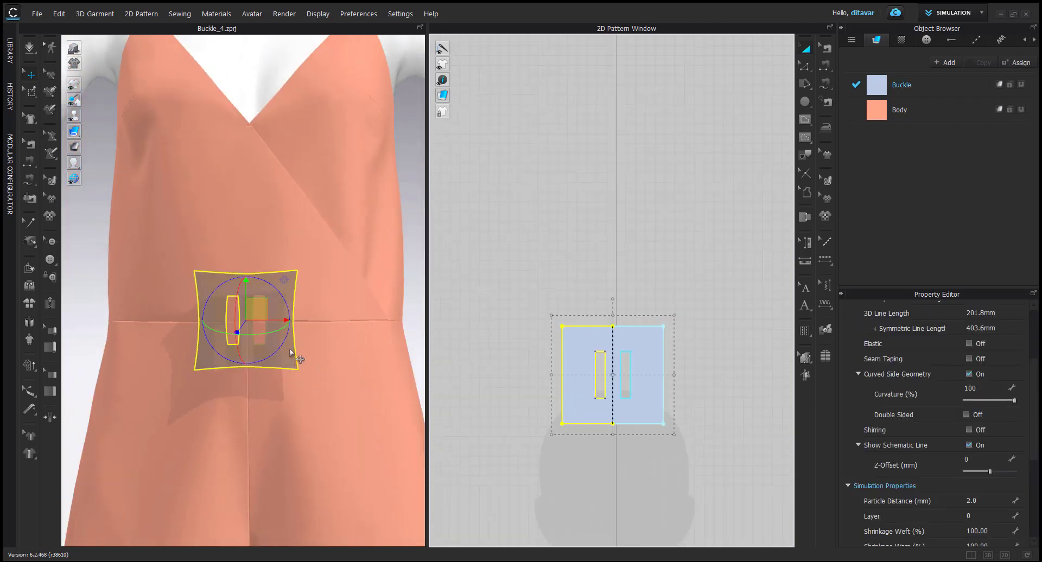
pyautogui.scroll(-3, 289, 348)
pyautogui.moveTo(265, 282); pyautogui.dragTo(417, 61)
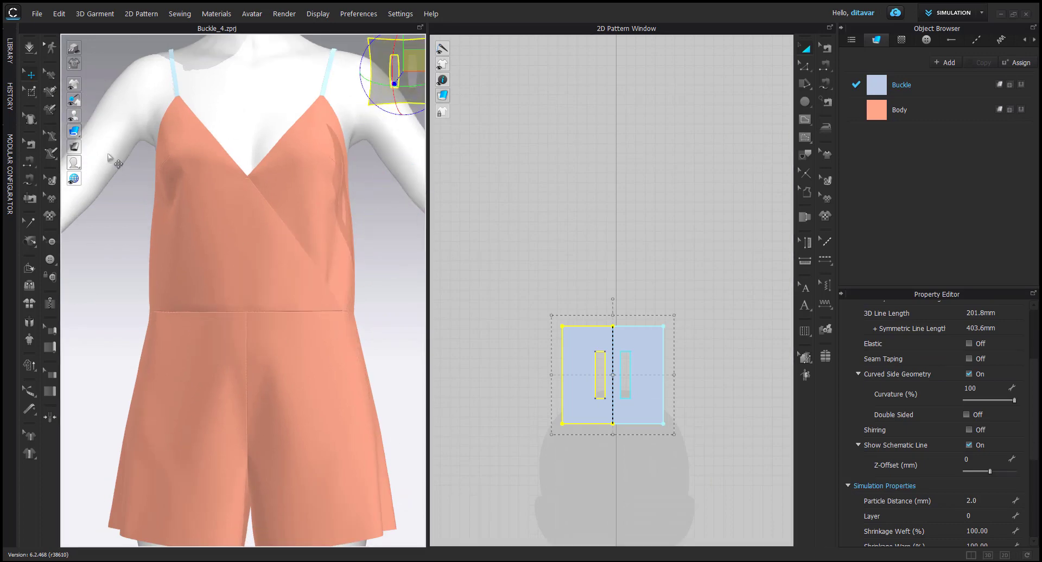
pyautogui.click(378, 258)
# Add the exported Buckle OBJ file to the scene with the object type Trim
pyautogui.click(34, 14)
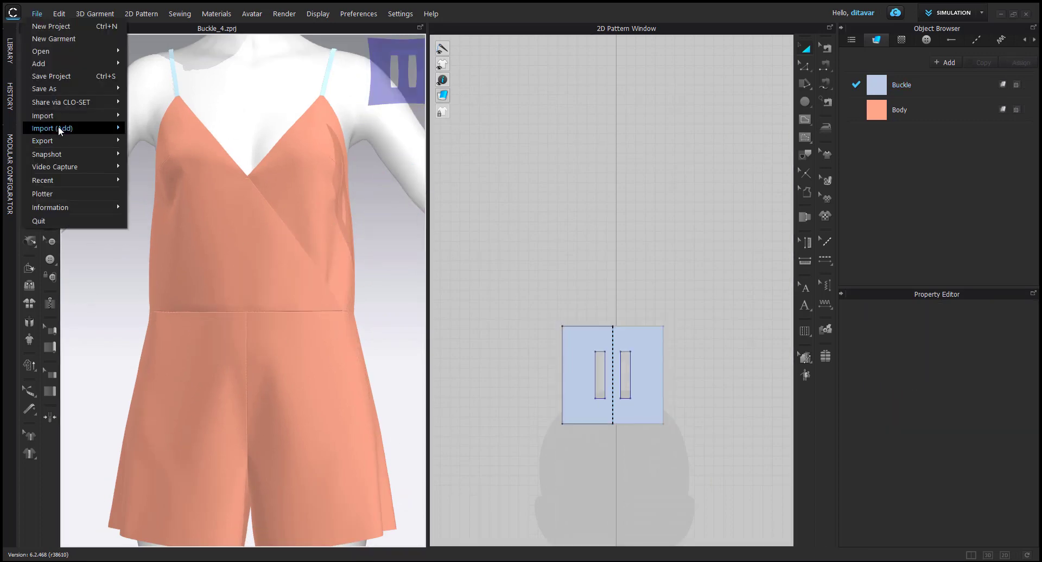
pyautogui.moveTo(57, 126)
pyautogui.click(155, 154)
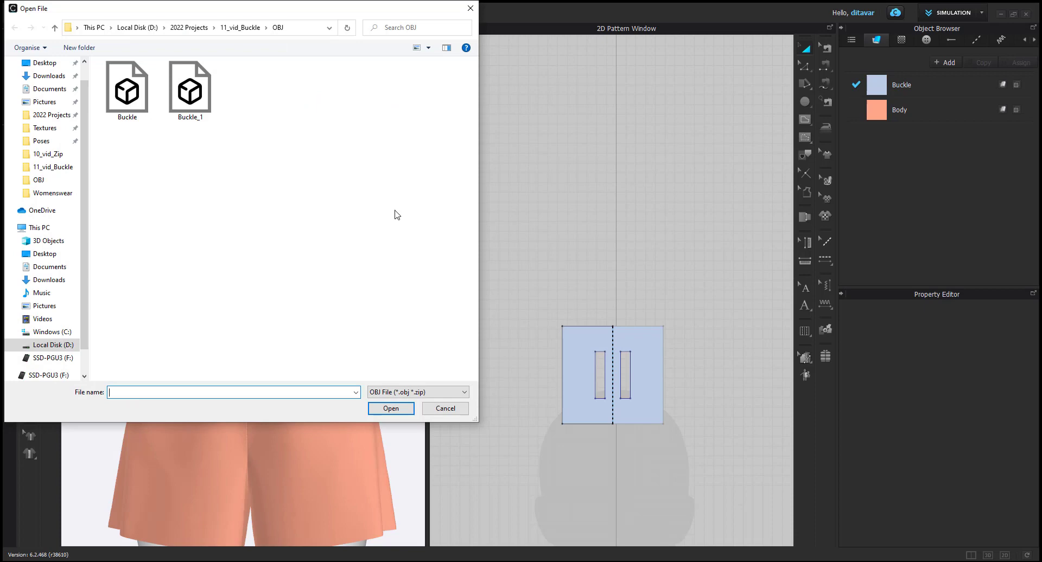
pyautogui.doubleClick(128, 87)
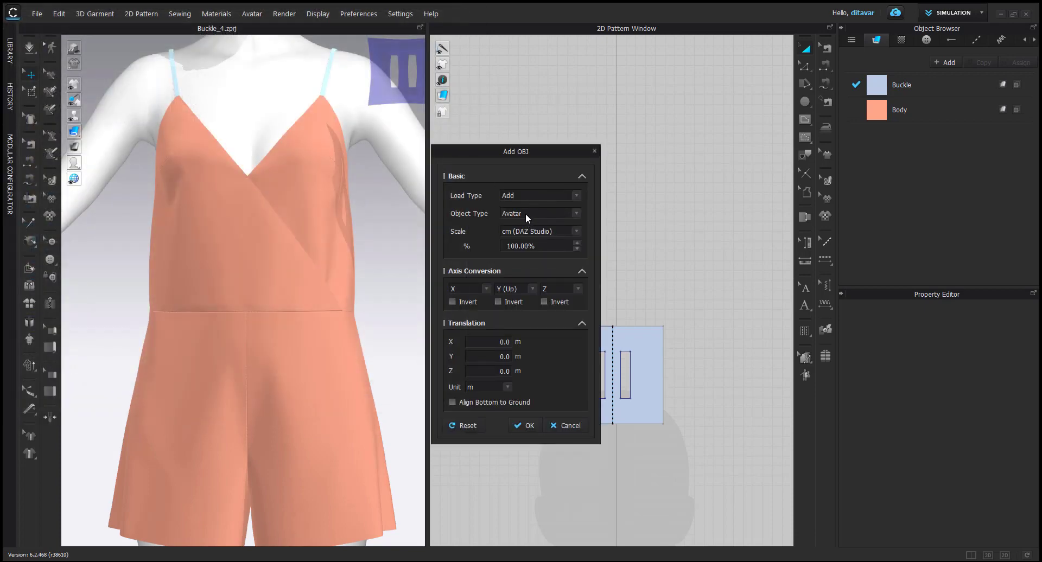
pyautogui.click(507, 213)
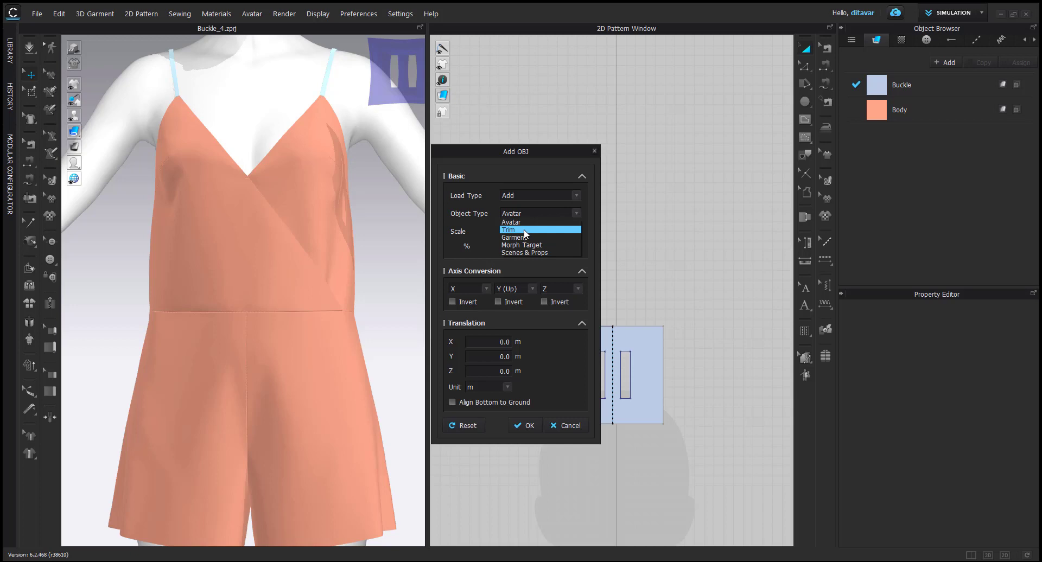
pyautogui.click(523, 229)
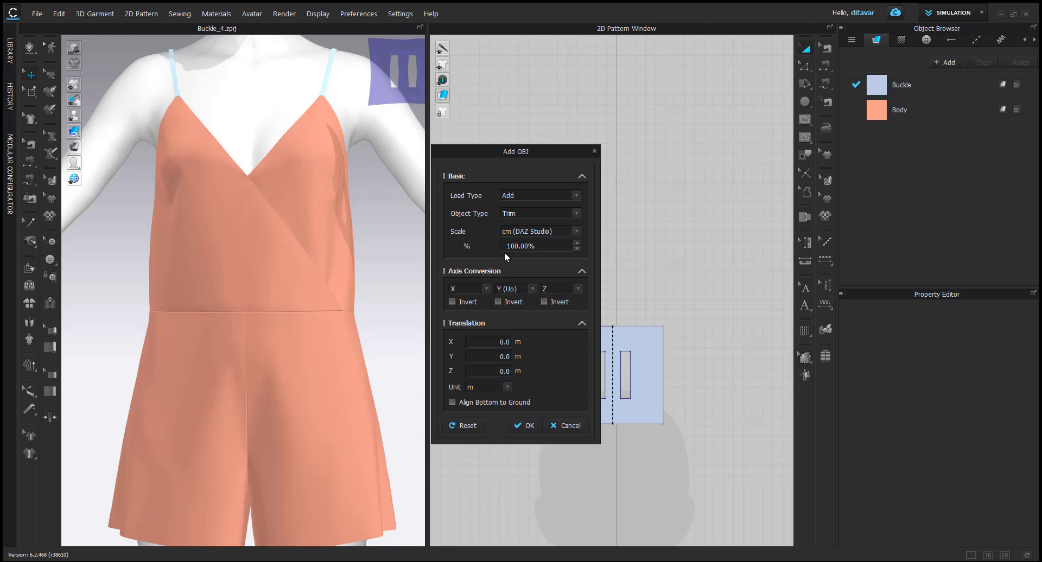
pyautogui.click(528, 426)
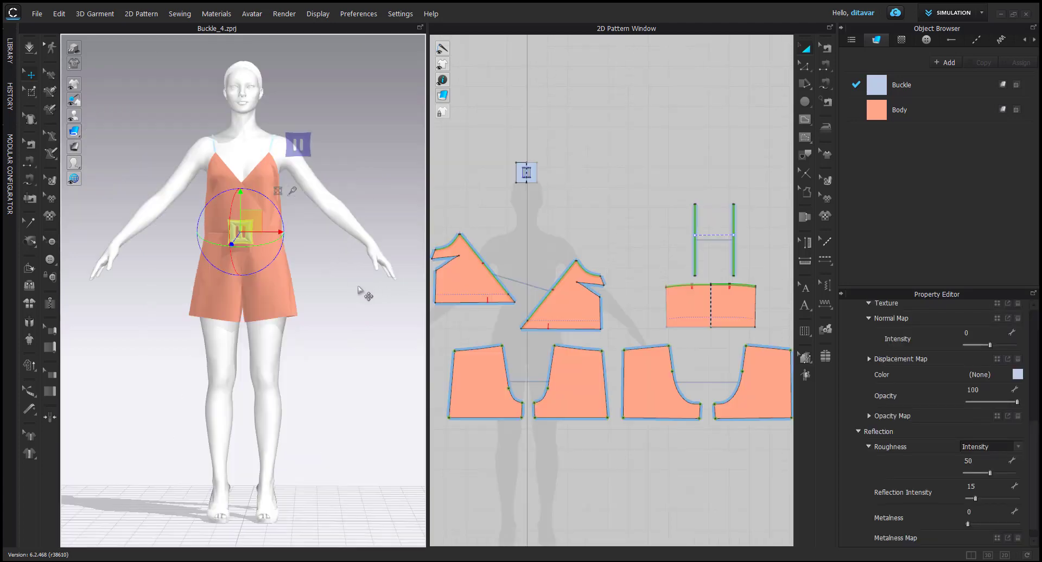
# Glue the imported buckle trim by its upper corner onto the bodice at the avatar's right chest
pyautogui.scroll(5, 295, 248)
pyautogui.scroll(8, 293, 248)
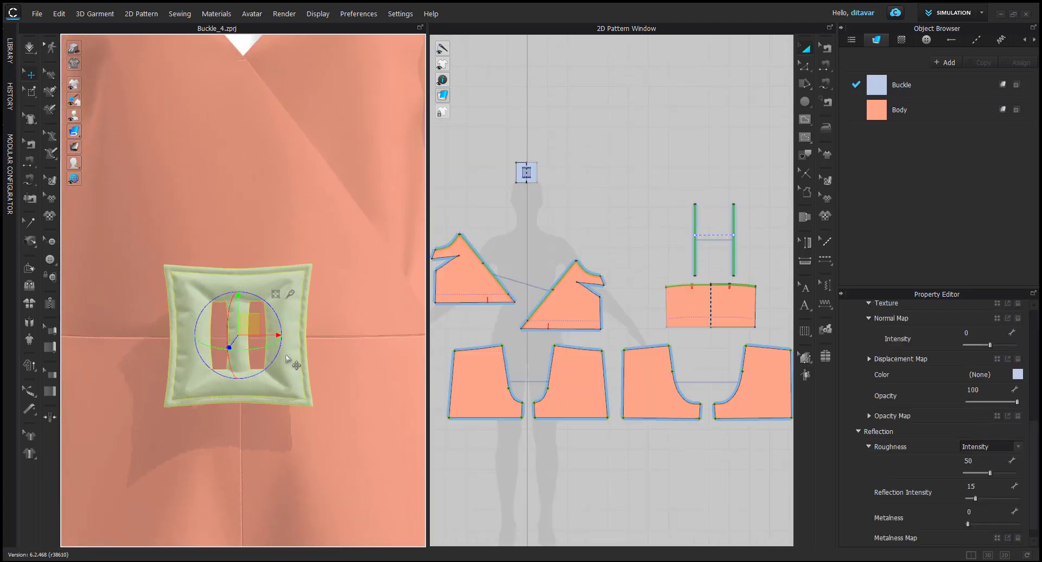
pyautogui.click(460, 216)
pyautogui.scroll(-5, 232, 343)
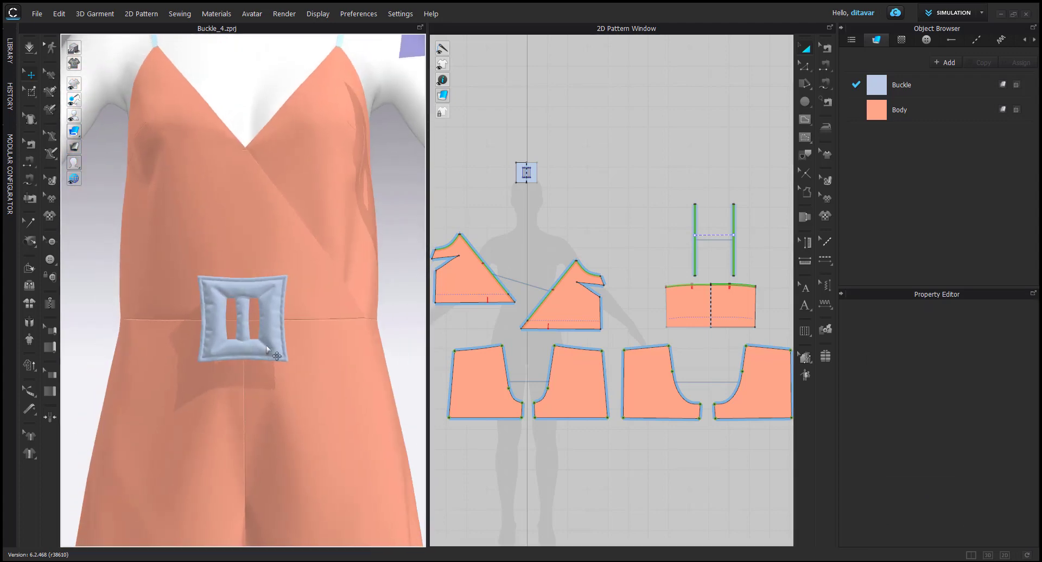
pyautogui.click(265, 345)
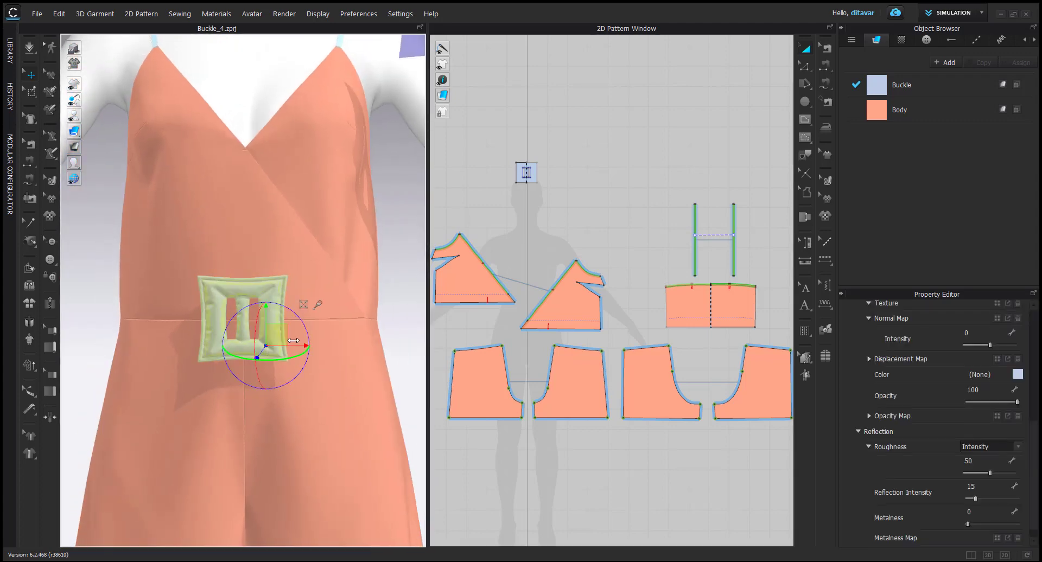
pyautogui.click(315, 304)
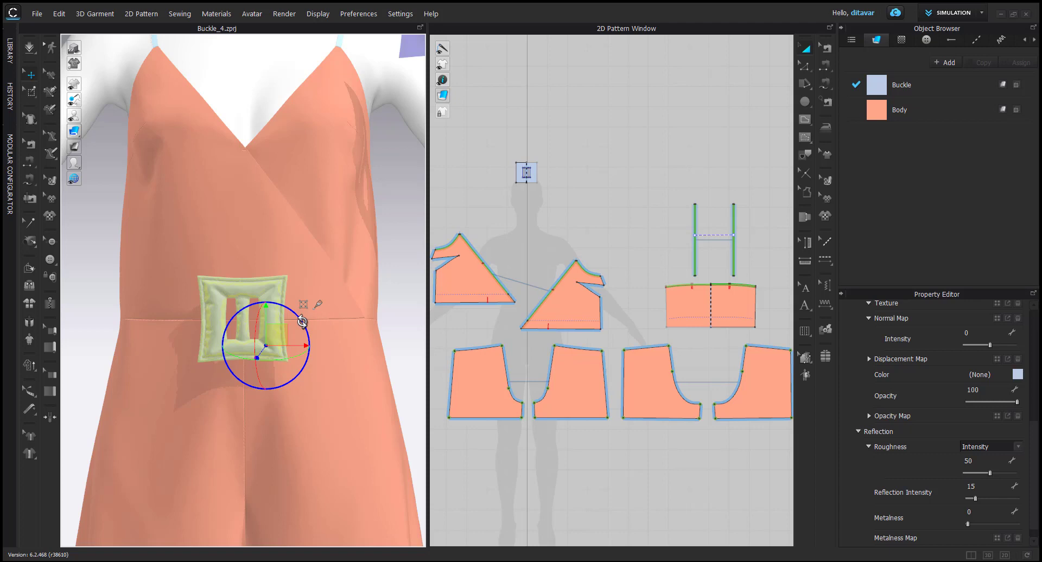
pyautogui.click(268, 285)
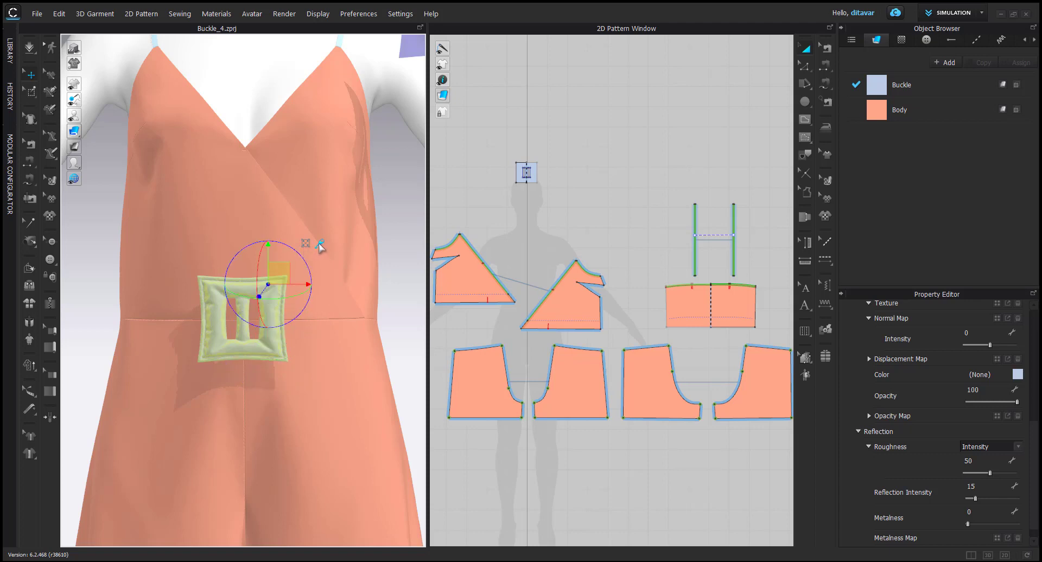
pyautogui.moveTo(320, 247); pyautogui.dragTo(179, 122)
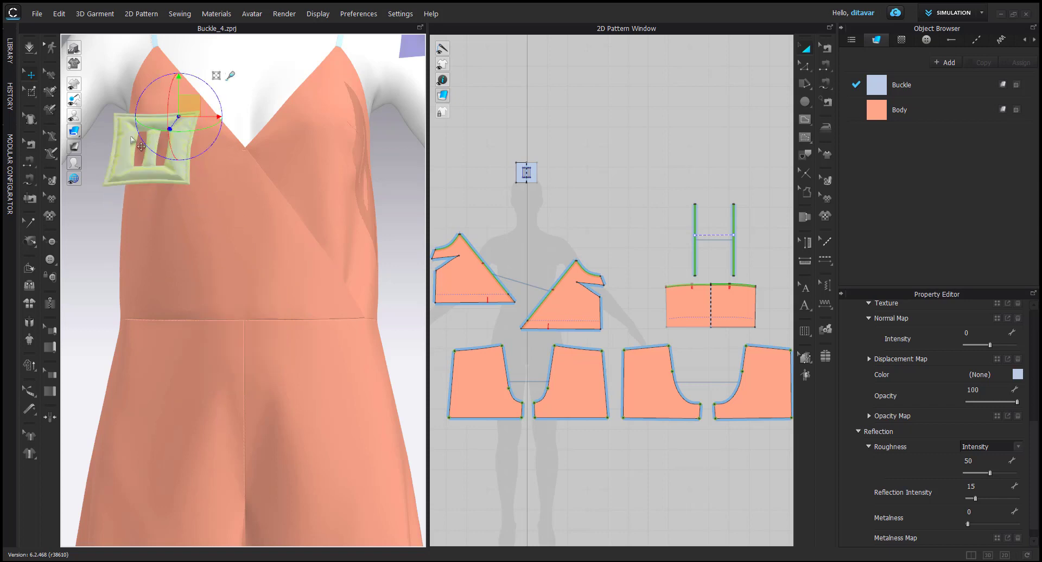
# Reattach the buckle trim to the bodice just below the strap on the avatar's left chest
pyautogui.click(230, 75)
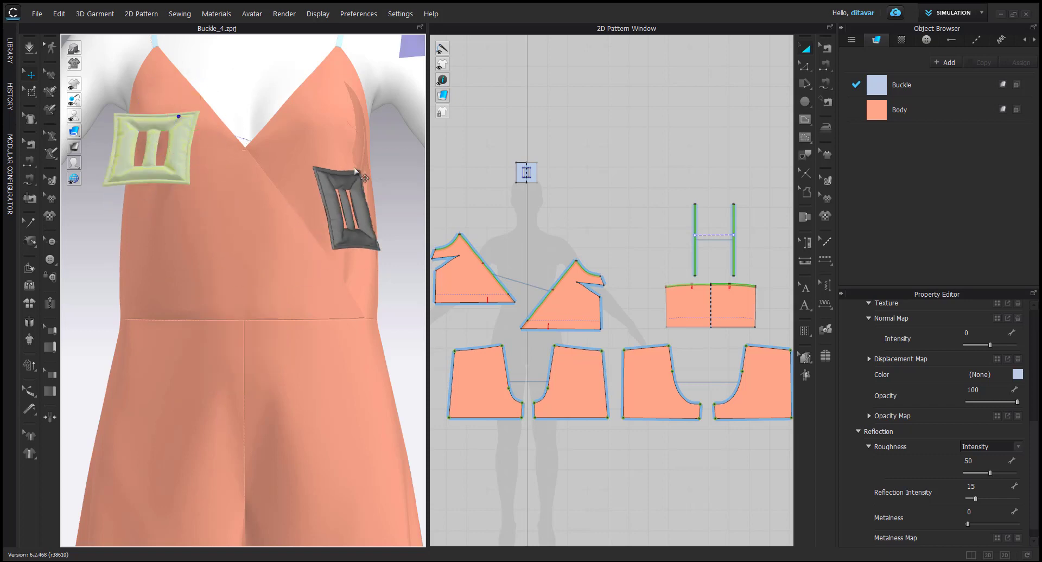
pyautogui.click(342, 119)
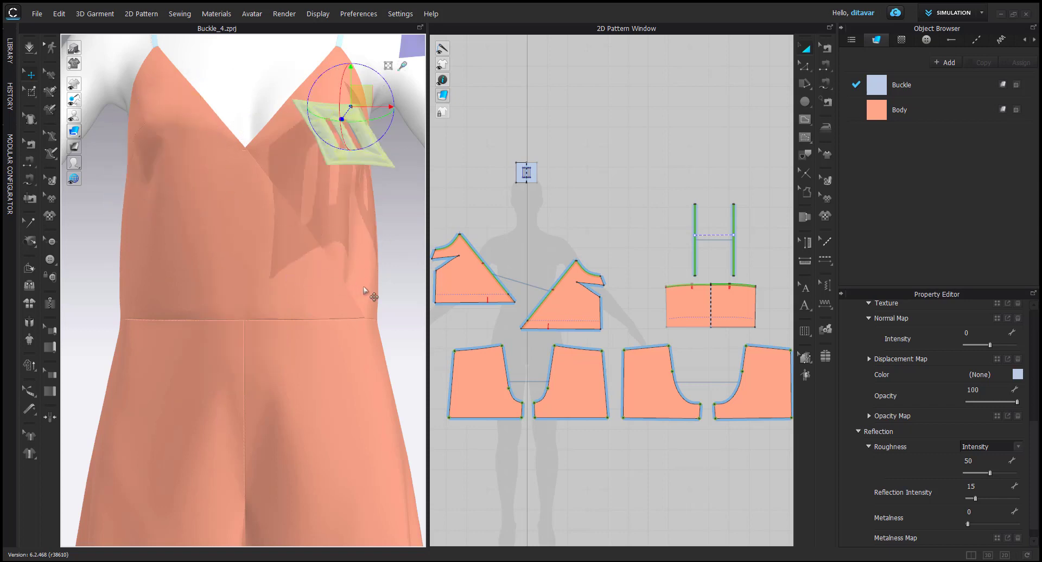
pyautogui.click(396, 320)
# Hide both overlapping front bodice patterns in the 3D window to expose the avatar's torso
pyautogui.scroll(-3, 398, 324)
pyautogui.scroll(-3, 603, 325)
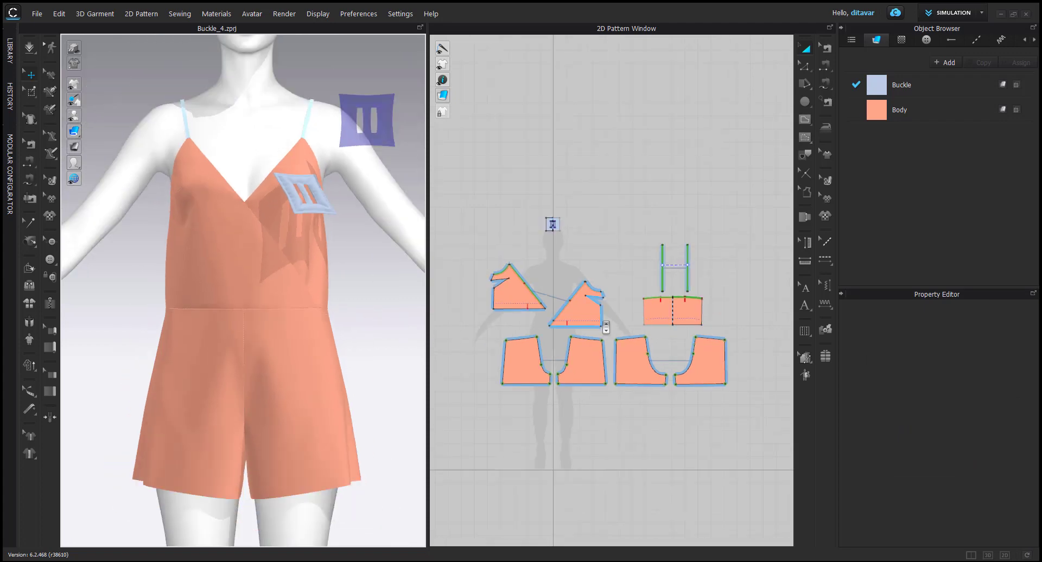
pyautogui.scroll(3, 226, 333)
pyautogui.scroll(3, 547, 271)
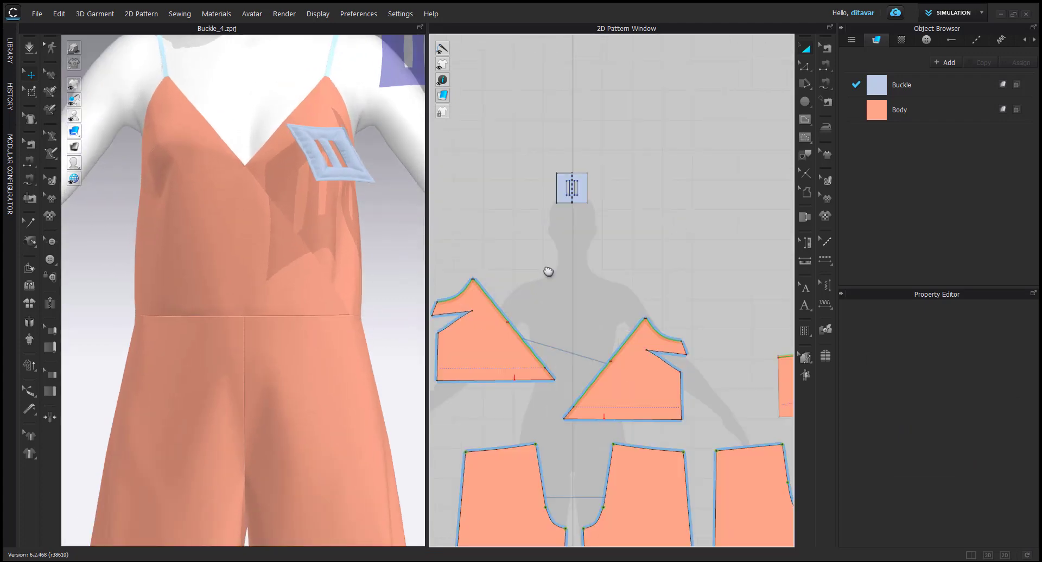
pyautogui.click(260, 289)
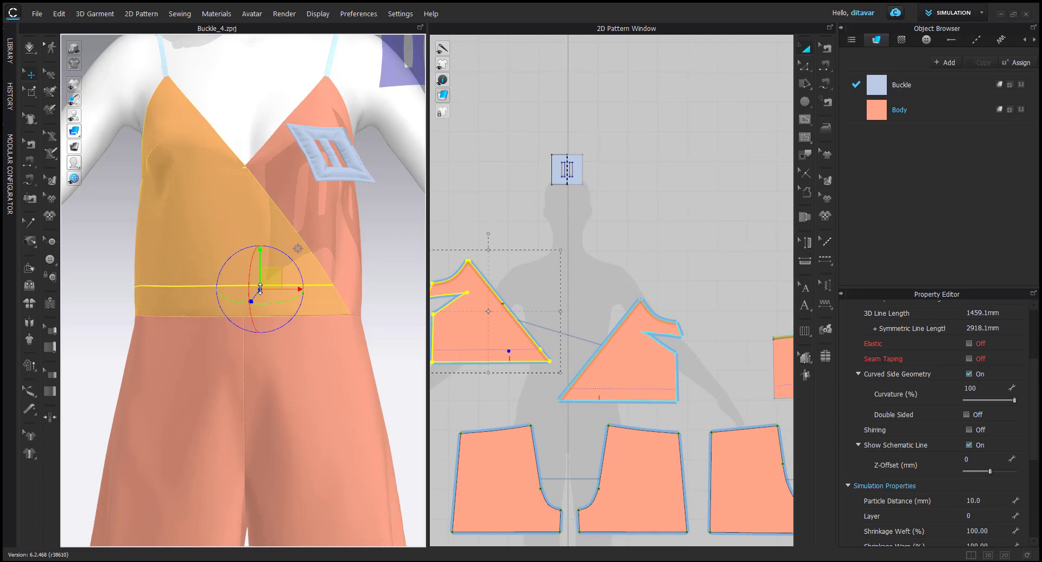
pyautogui.hotkey('shift', 'q')
pyautogui.click(262, 295)
pyautogui.hotkey('shift', 'q')
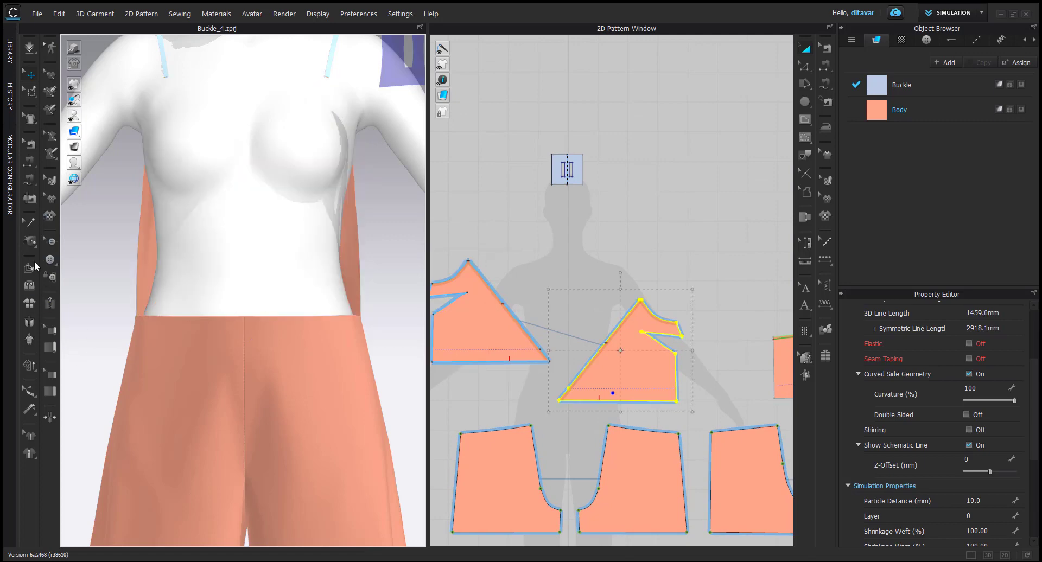
# Measure the avatar's waist circumference along the waist seam and show the hidden bodice patterns again
pyautogui.click(30, 394)
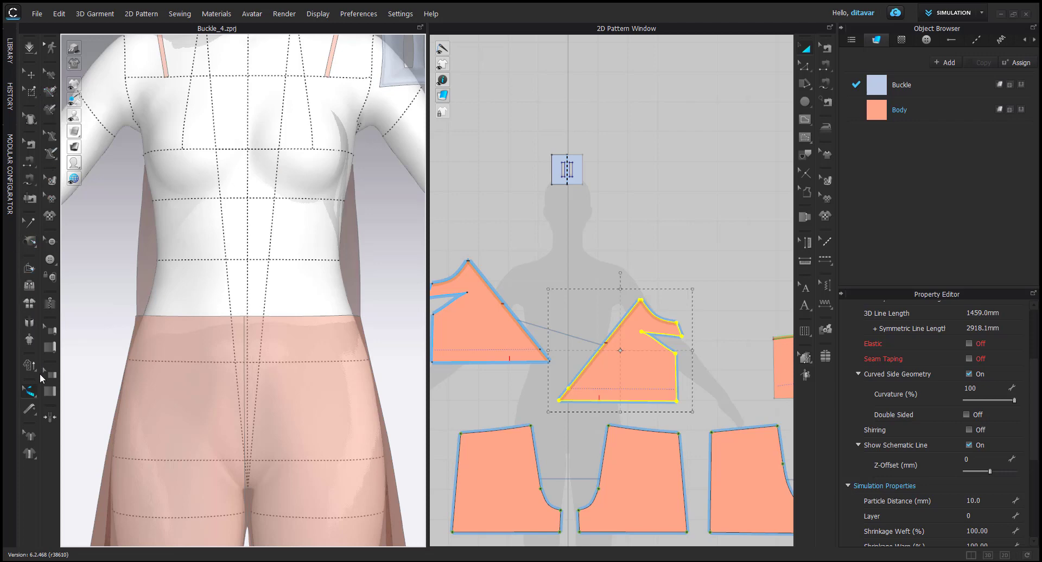
pyautogui.click(29, 408)
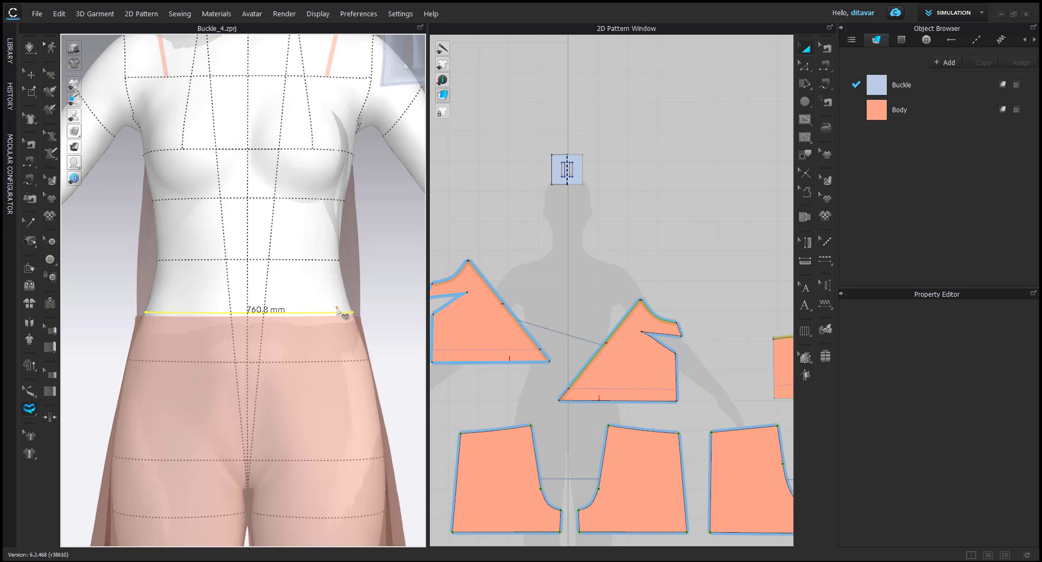
pyautogui.press('q')
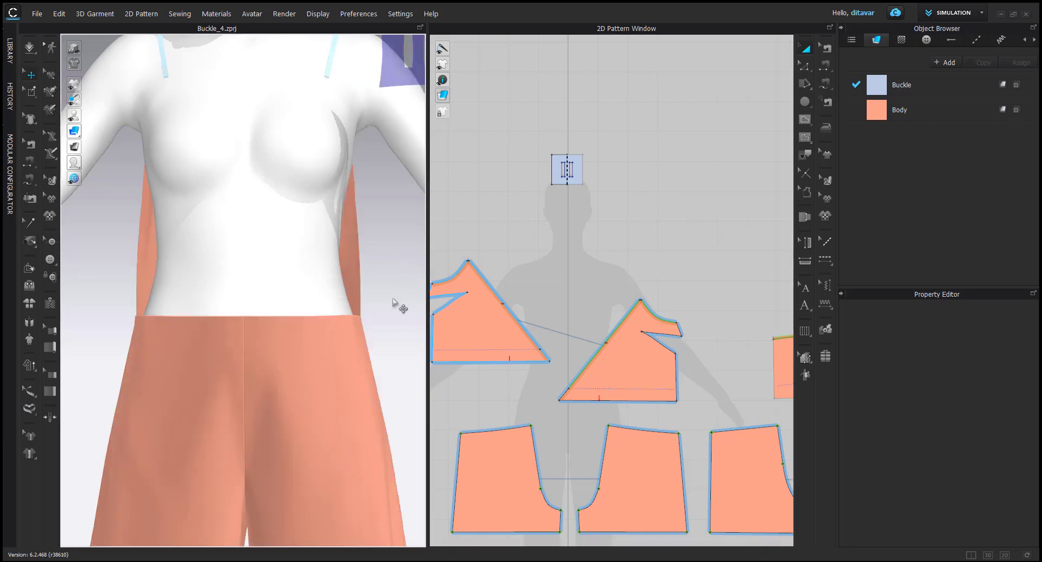
pyautogui.hotkey('shift', 'q')
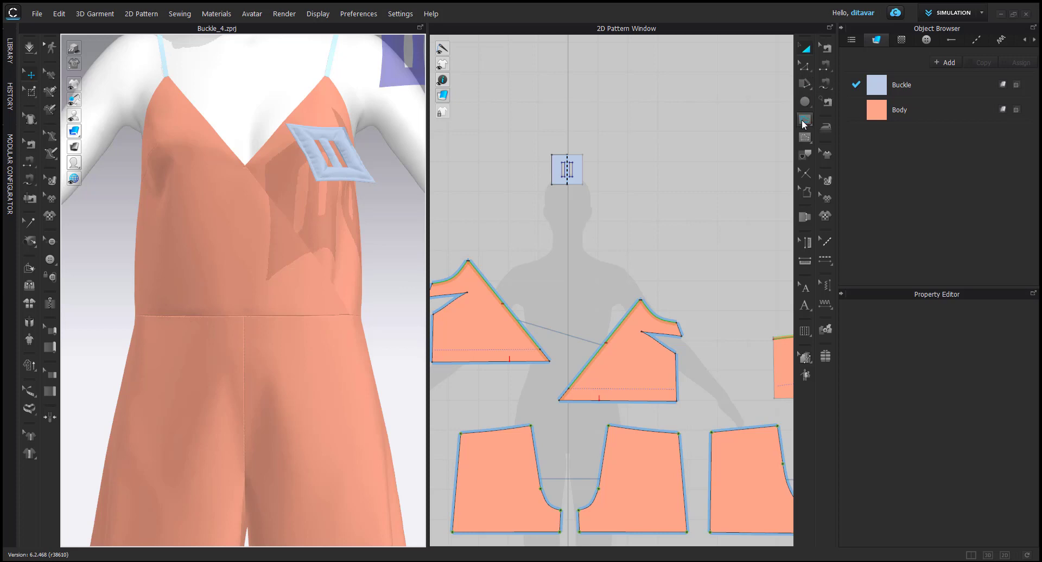
# Create a rectangular belt pattern 780 mm wide and 40 mm high in the Buckle fabric
pyautogui.click(804, 101)
pyautogui.click(843, 117)
pyautogui.click(581, 250)
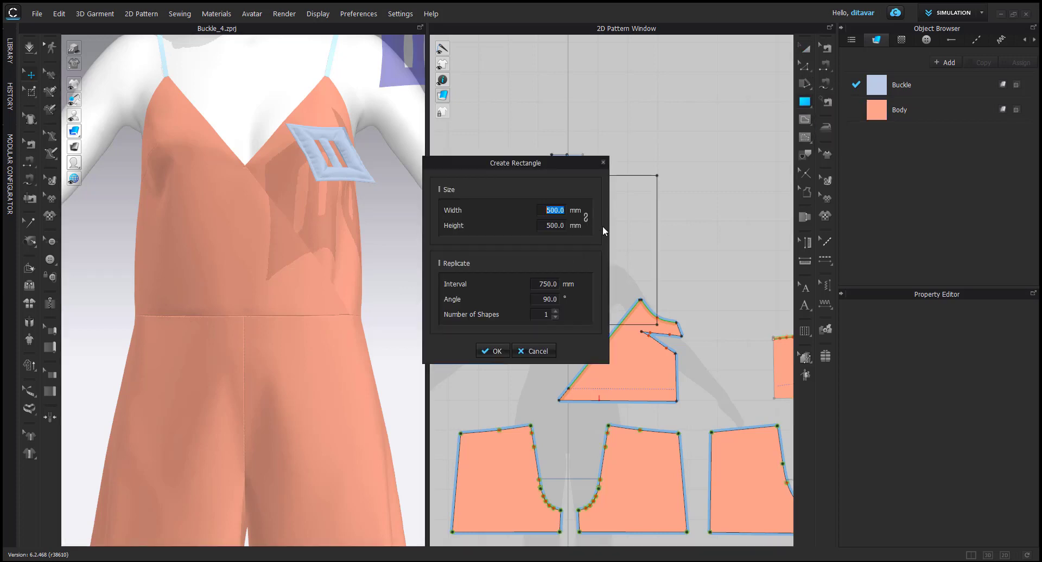
pyautogui.write('760')
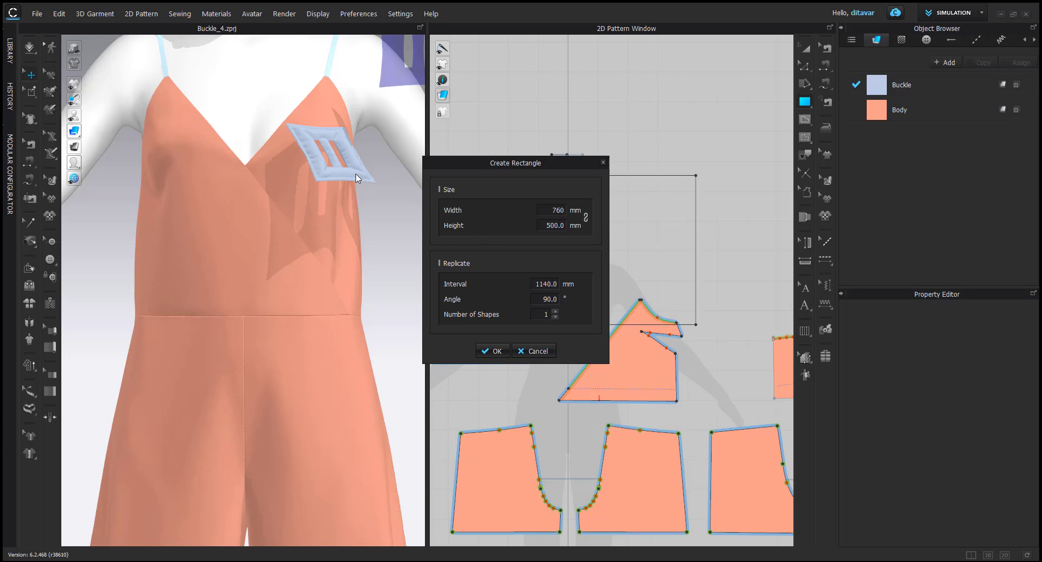
pyautogui.moveTo(551, 209); pyautogui.dragTo(570, 224)
pyautogui.write('780')
pyautogui.press('Tab')
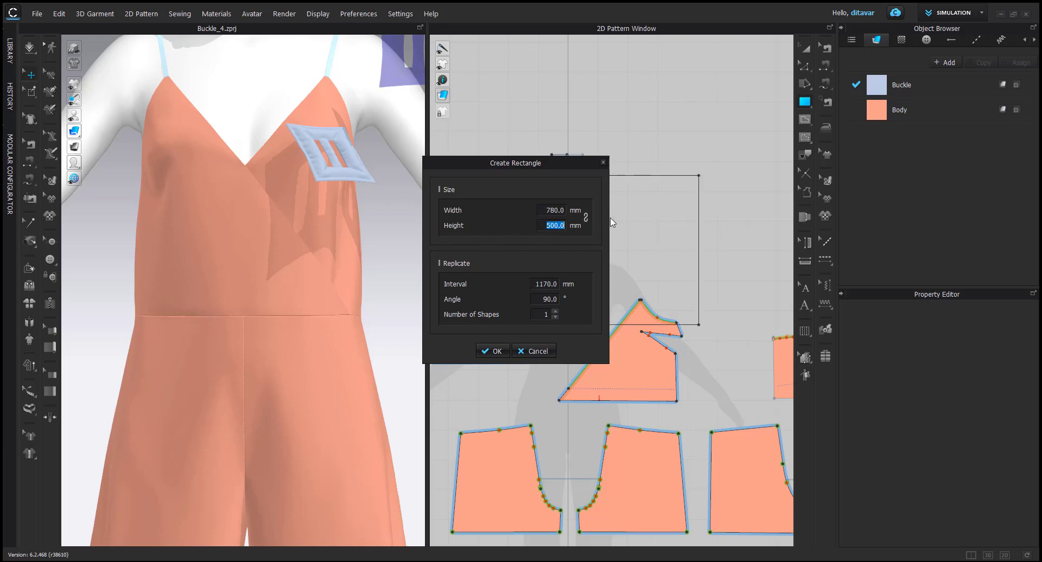
pyautogui.write('40')
pyautogui.press('Return')
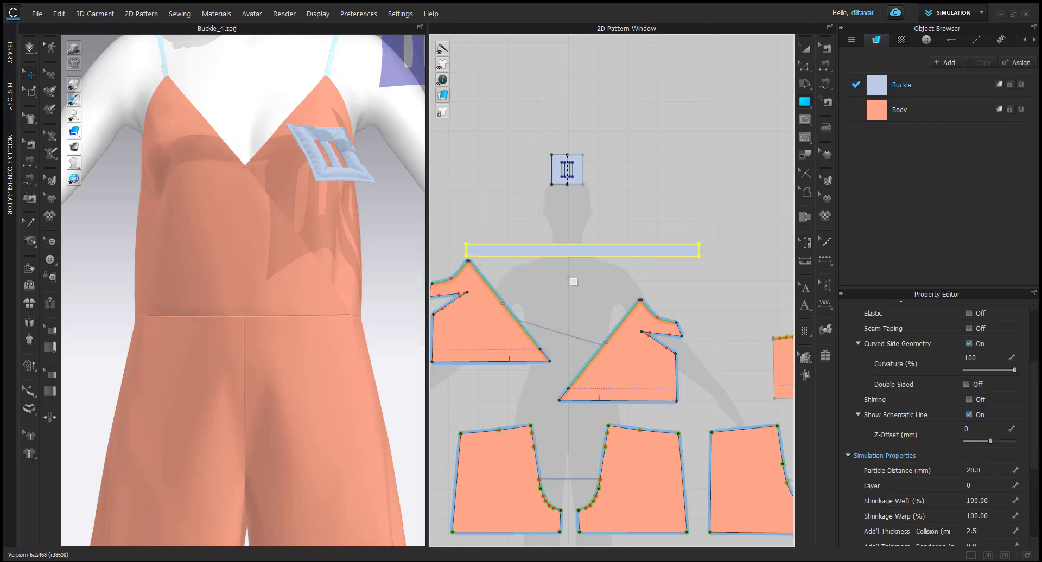
# Move the belt rectangle into the free space between the buckle pattern and the front bodice patterns
pyautogui.press('a')
pyautogui.moveTo(539, 249); pyautogui.dragTo(569, 236)
pyautogui.click(544, 265)
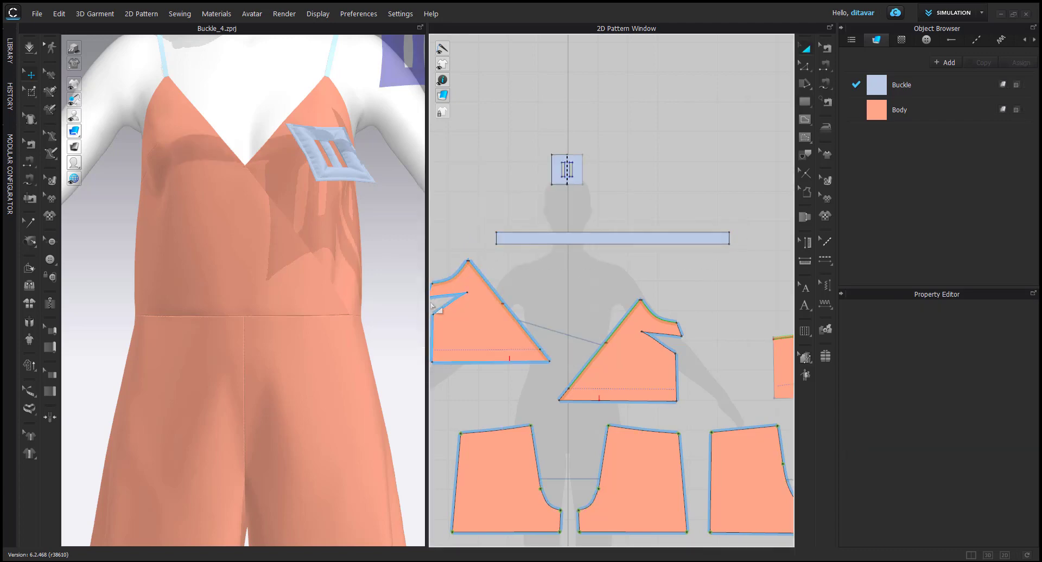
# Arrange the belt pattern around the avatar's back using an arrangement point and lower it to waist height
pyautogui.scroll(5, 356, 297)
pyautogui.hotkey('shift', 'f')
pyautogui.scroll(-3, 370, 287)
pyautogui.moveTo(363, 332); pyautogui.dragTo(228, 331, button='right')
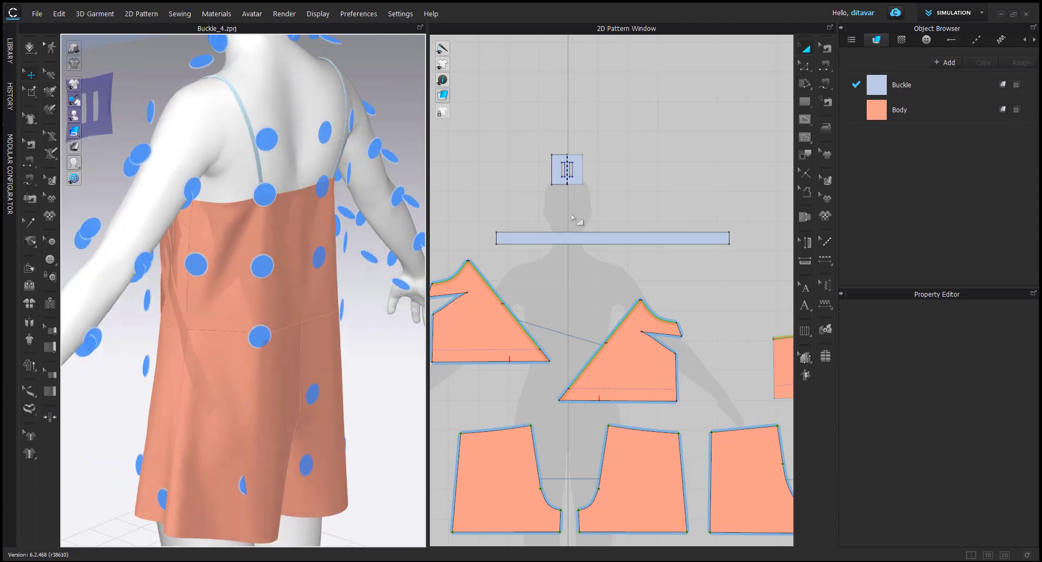
pyautogui.click(557, 236)
pyautogui.click(317, 265)
pyautogui.moveTo(317, 266); pyautogui.dragTo(289, 241, button='right')
pyautogui.moveTo(305, 250); pyautogui.dragTo(305, 314)
# Sew the belt's two short ends together with segment sewing
pyautogui.moveTo(305, 314); pyautogui.dragTo(513, 309, button='right')
pyautogui.press('n')
pyautogui.click(496, 238)
pyautogui.click(728, 238)
pyautogui.scroll(1, 353, 302)
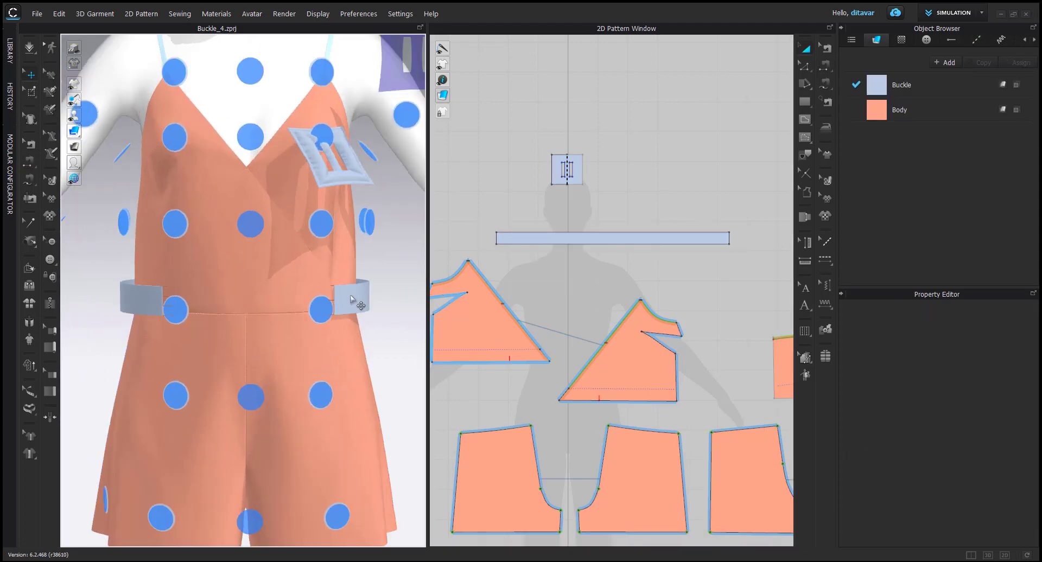
pyautogui.moveTo(353, 302); pyautogui.dragTo(356, 308, button='middle')
# Set the belt pattern's layer to 1 and its particle distance to 10 mm
pyautogui.click(33, 51)
pyautogui.click(356, 304)
pyautogui.click(983, 486)
pyautogui.write('1')
pyautogui.press('Return')
pyautogui.click(983, 470)
pyautogui.write('10')
pyautogui.press('Return')
pyautogui.click(286, 380)
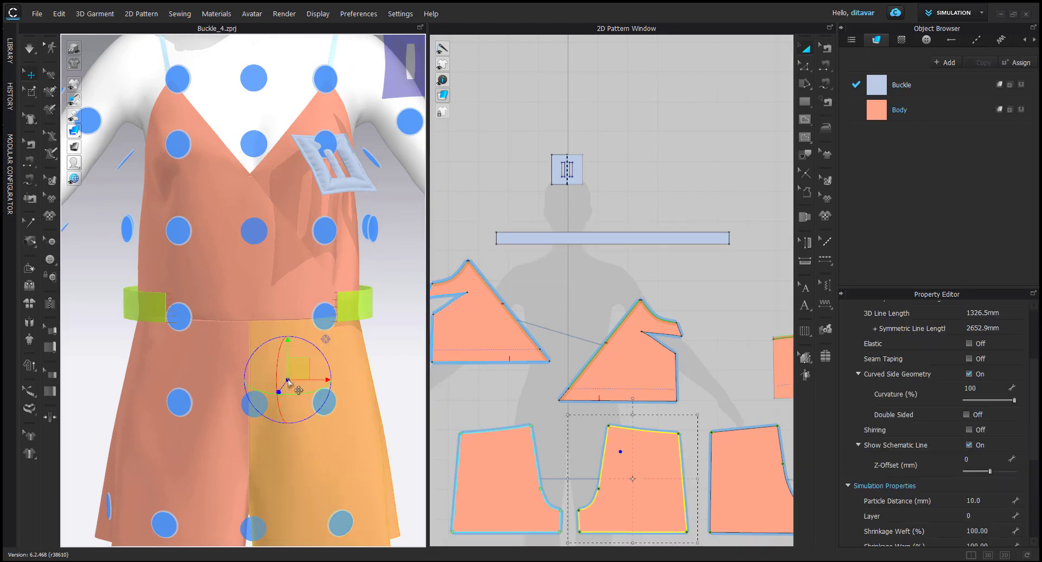
# Hide the arrangement points and simulate the garment so the belt closes around the waist
pyautogui.moveTo(286, 379); pyautogui.dragTo(344, 174, button='right')
pyautogui.moveTo(330, 69); pyautogui.dragTo(207, 288, button='right')
pyautogui.press('2')
pyautogui.click(244, 249)
pyautogui.click(397, 355)
pyautogui.hotkey('shift', 'f')
pyautogui.press('space')
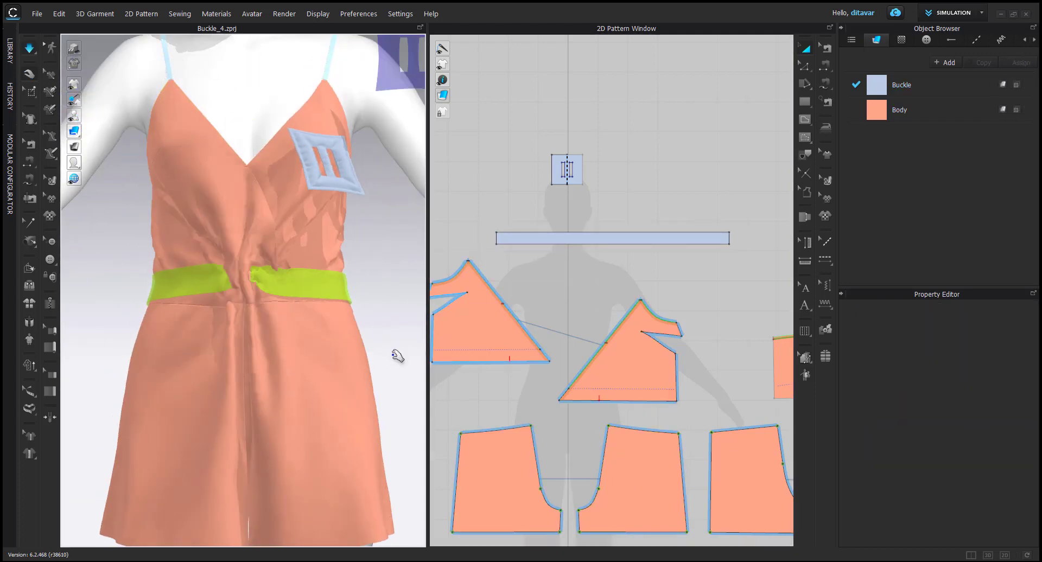
# Undo the first belt adjustment, simulate again and pull the belt's front edge out over the waist seam
pyautogui.moveTo(272, 290); pyautogui.dragTo(275, 308)
pyautogui.hotkey('ctrl', 'z')
pyautogui.moveTo(274, 309); pyautogui.dragTo(105, 308, button='right')
pyautogui.press('2')
pyautogui.press('space')
pyautogui.scroll(3, 249, 326)
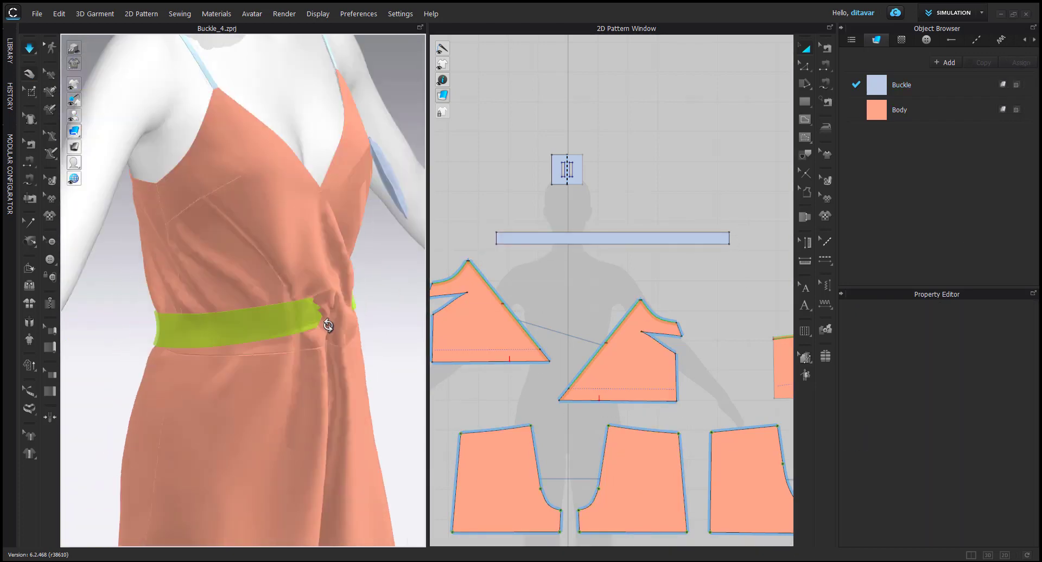
pyautogui.moveTo(328, 325); pyautogui.dragTo(317, 373)
pyautogui.moveTo(318, 374); pyautogui.dragTo(365, 351, button='right')
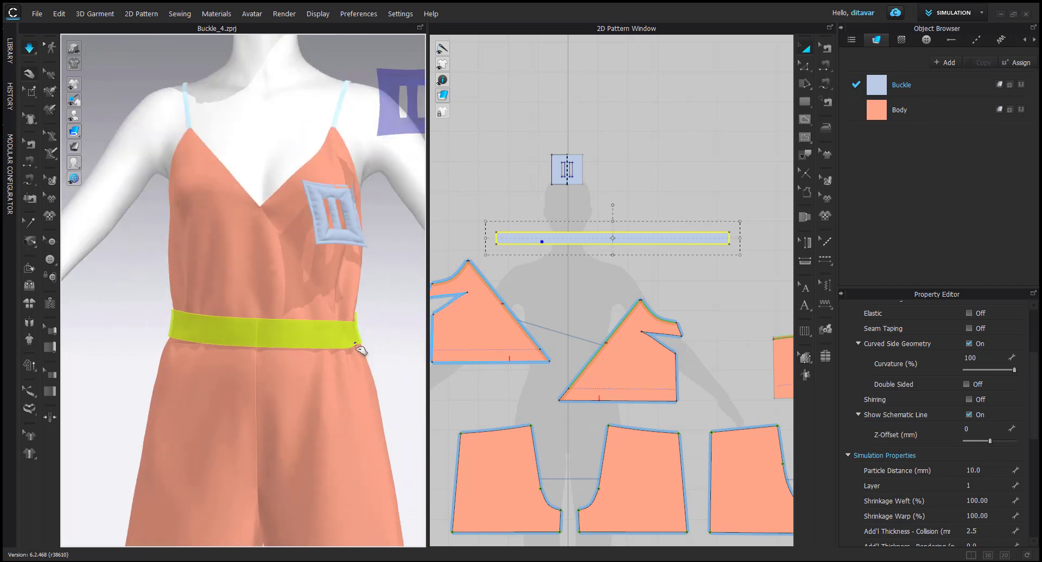
pyautogui.click(383, 360)
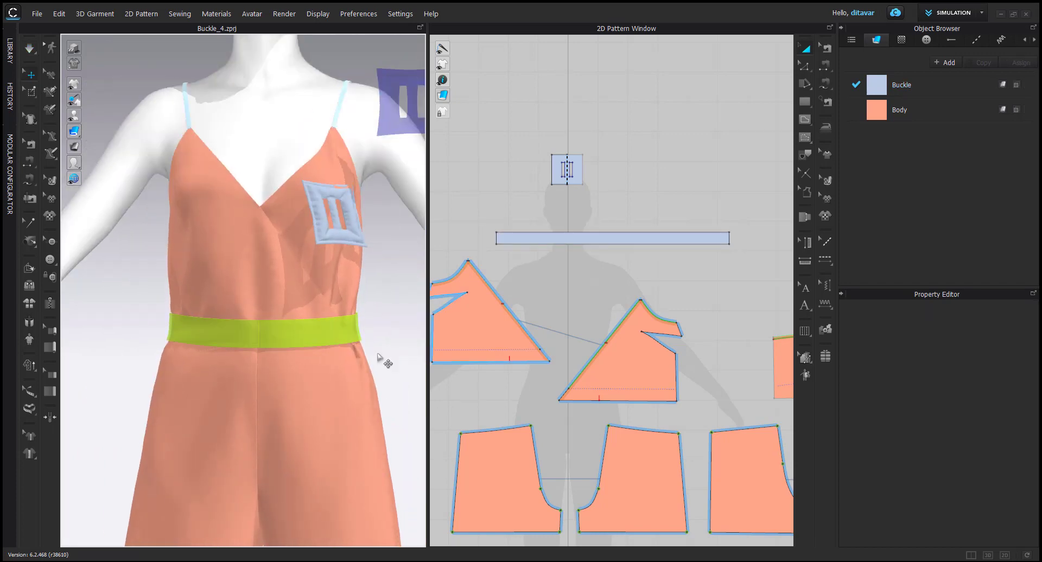
# Pull the belt level over the waist seam at the back during simulation, and stop simulating
pyautogui.moveTo(383, 361); pyautogui.dragTo(181, 369, button='right')
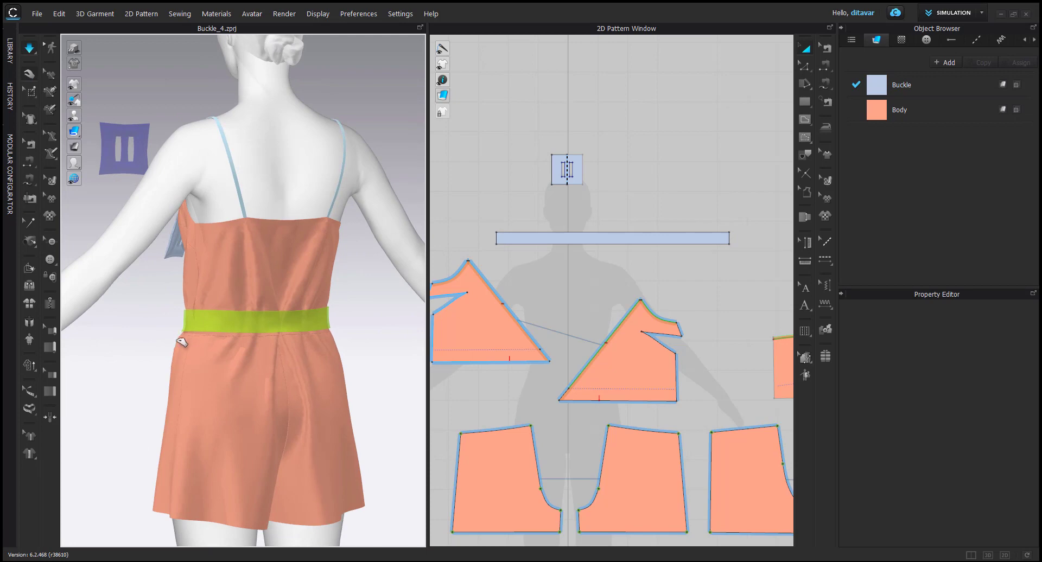
pyautogui.moveTo(193, 329); pyautogui.dragTo(208, 346)
pyautogui.moveTo(353, 324); pyautogui.dragTo(334, 324, button='right')
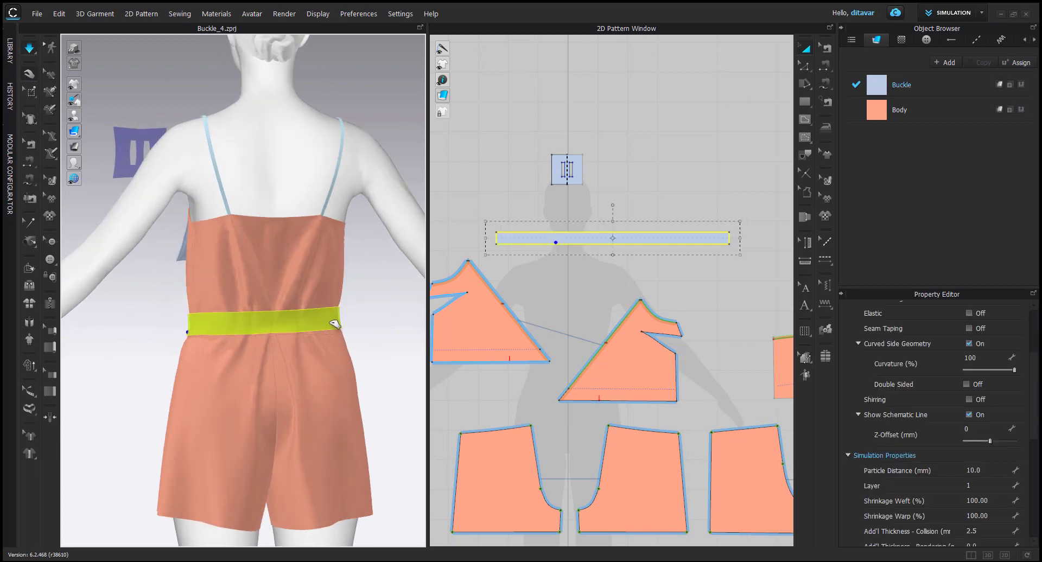
pyautogui.click(330, 321)
pyautogui.press('space')
pyautogui.click(372, 356)
pyautogui.press('2')
pyautogui.press('space')
pyautogui.scroll(5, 310, 356)
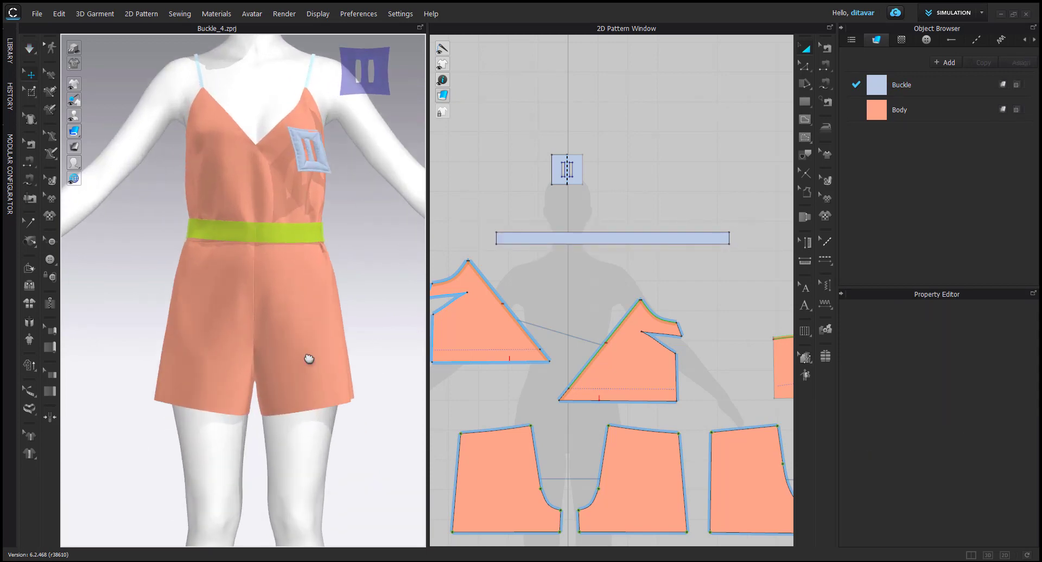
# Set the Buckle fabric's physical property preset to Trim_Hardware
pyautogui.click(177, 278)
pyautogui.click(936, 225)
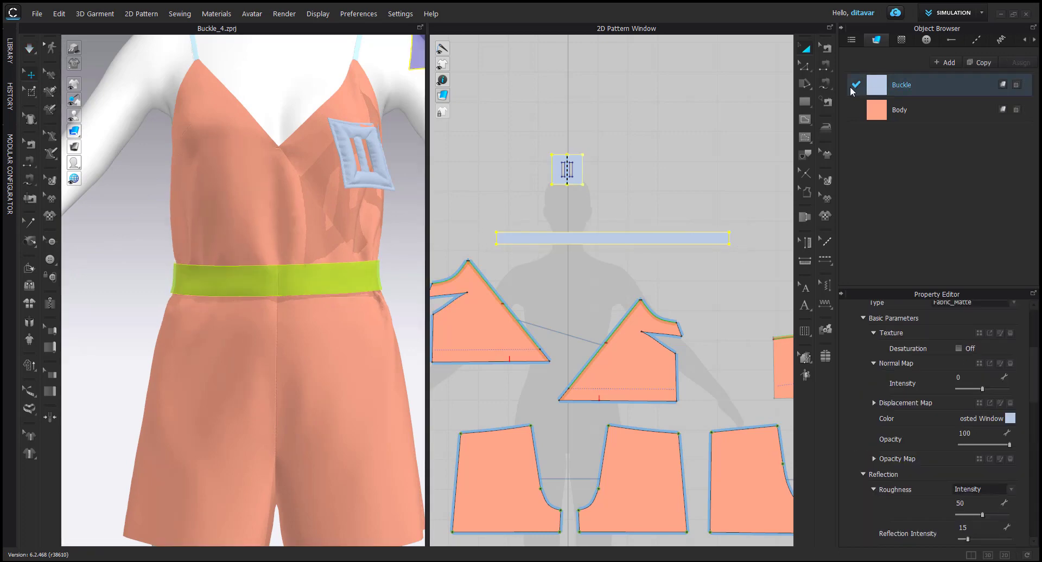
pyautogui.click(635, 242)
pyautogui.click(897, 84)
pyautogui.scroll(-6, 878, 413)
pyautogui.click(908, 386)
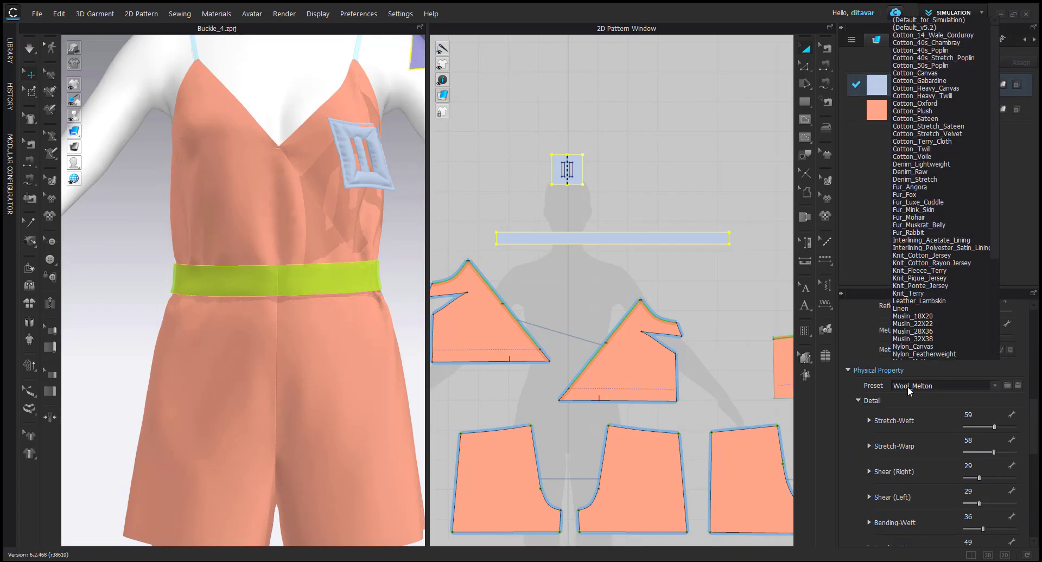
pyautogui.scroll(-10, 923, 358)
pyautogui.click(923, 354)
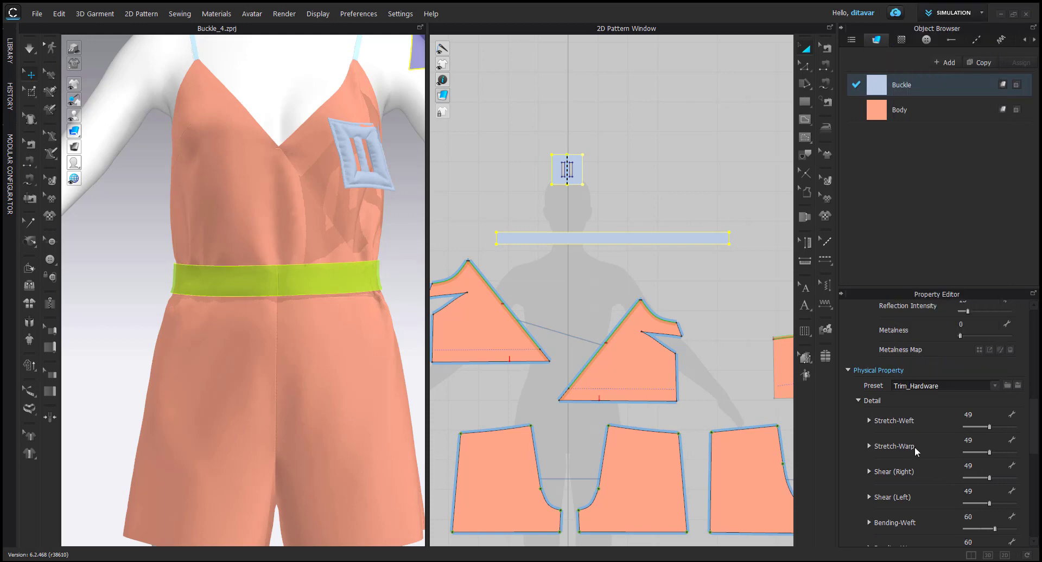
# Set the Buckle fabric's weft and warp stretch, right and left shear, and weft bending to 70
pyautogui.click(979, 415)
pyautogui.write('70')
pyautogui.click(984, 443)
pyautogui.write('70')
pyautogui.click(975, 465)
pyautogui.write('70')
pyautogui.press('Tab')
pyautogui.write('70')
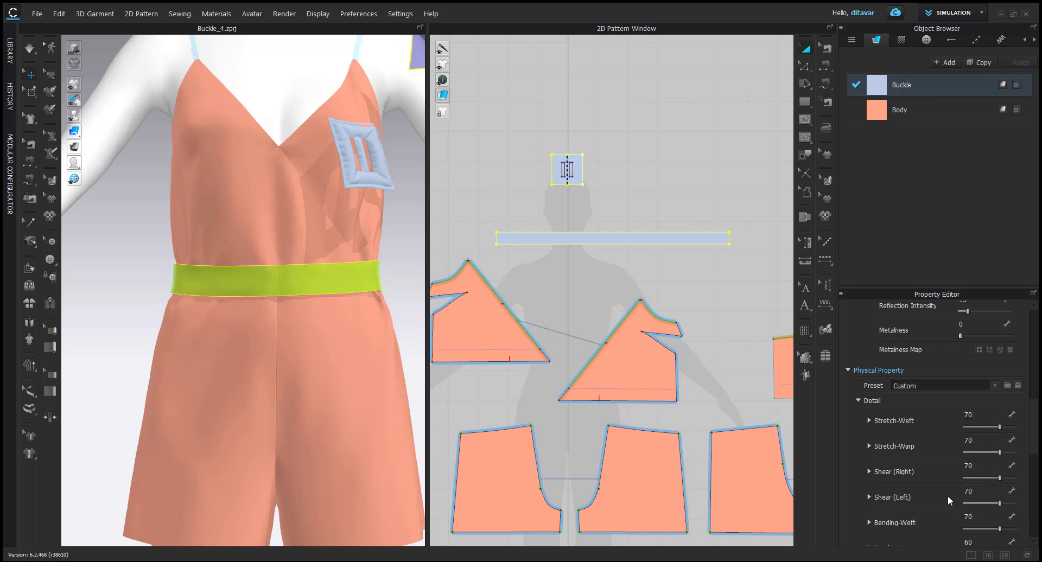
# Set the Buckle fabric's Bending-Warp and both Bending-Bias values to 70
pyautogui.scroll(-3, 948, 495)
pyautogui.click(973, 445)
pyautogui.write('70')
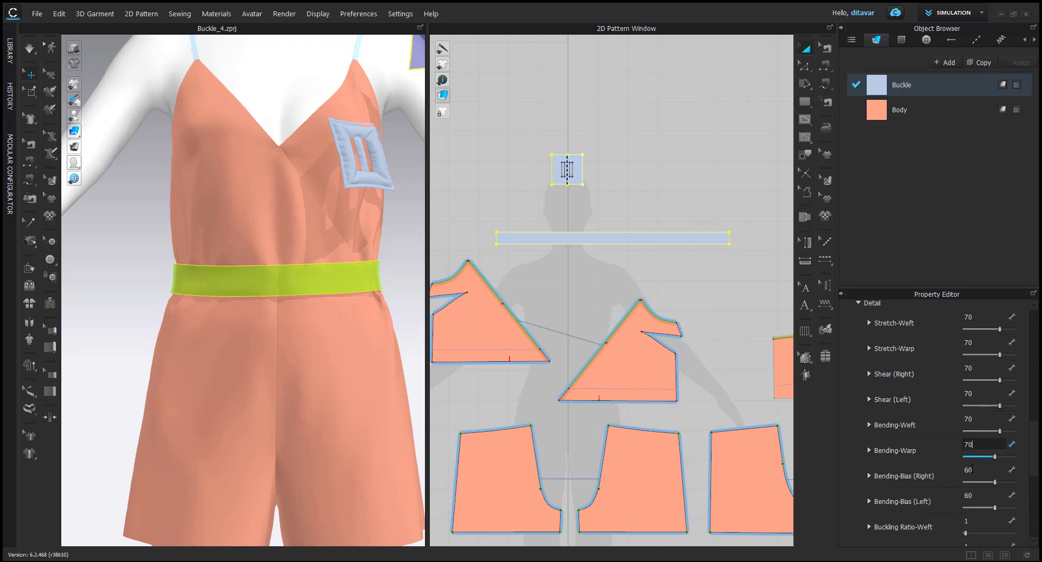
pyautogui.click(972, 470)
pyautogui.write('70')
pyautogui.click(970, 495)
pyautogui.write('70')
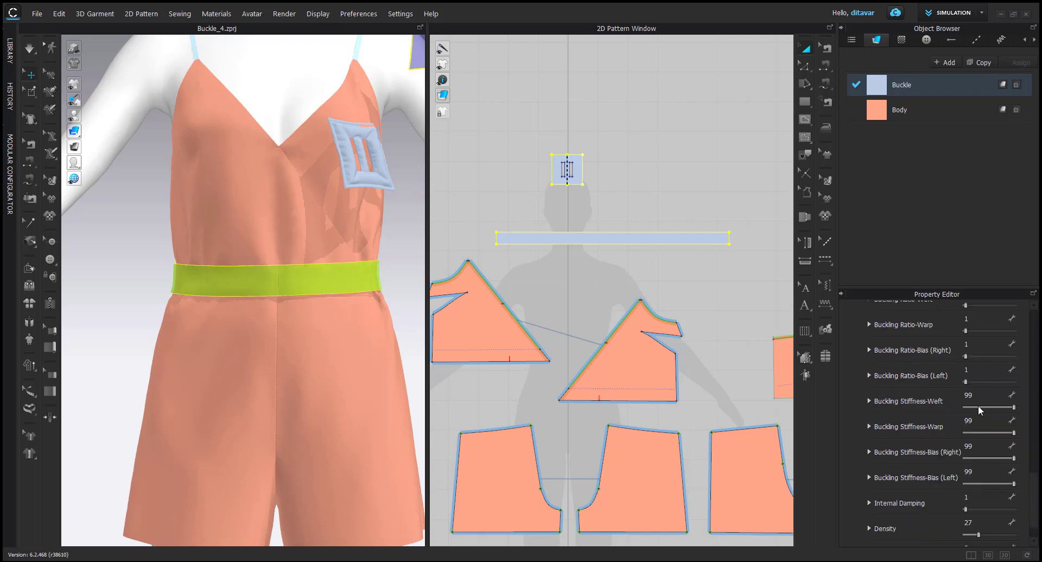
# Set the Buckle fabric's weft, warp and both bias buckling stiffness values to 70
pyautogui.click(972, 421)
pyautogui.write('70')
pyautogui.click(974, 447)
pyautogui.write('70')
pyautogui.click(977, 472)
pyautogui.write('70')
# Raise the Buckle fabric's friction to the maximum and deselect the fabric
pyautogui.scroll(-1, 928, 489)
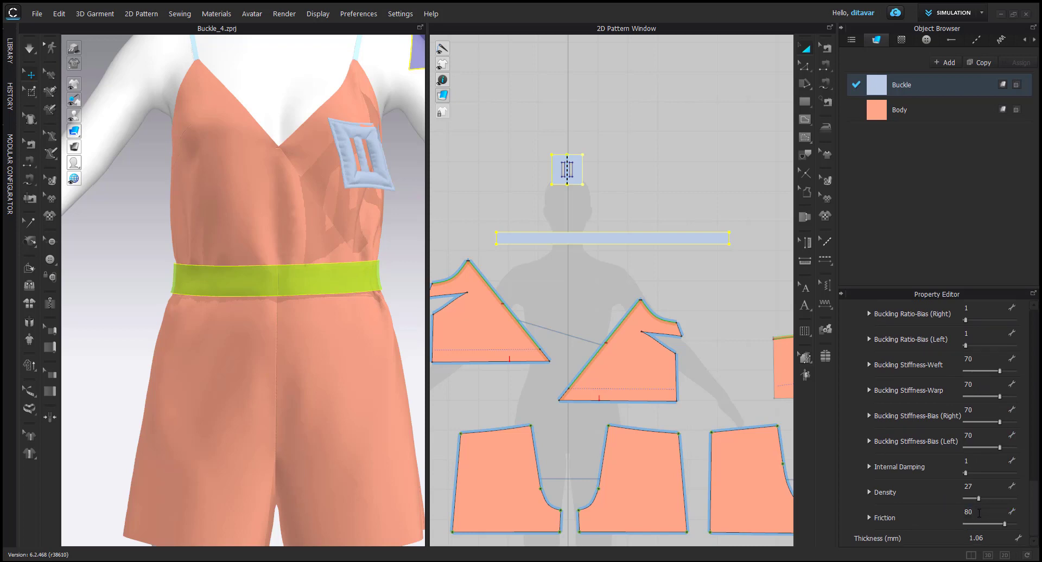
pyautogui.moveTo(1002, 522); pyautogui.dragTo(1028, 525)
pyautogui.scroll(5, 845, 437)
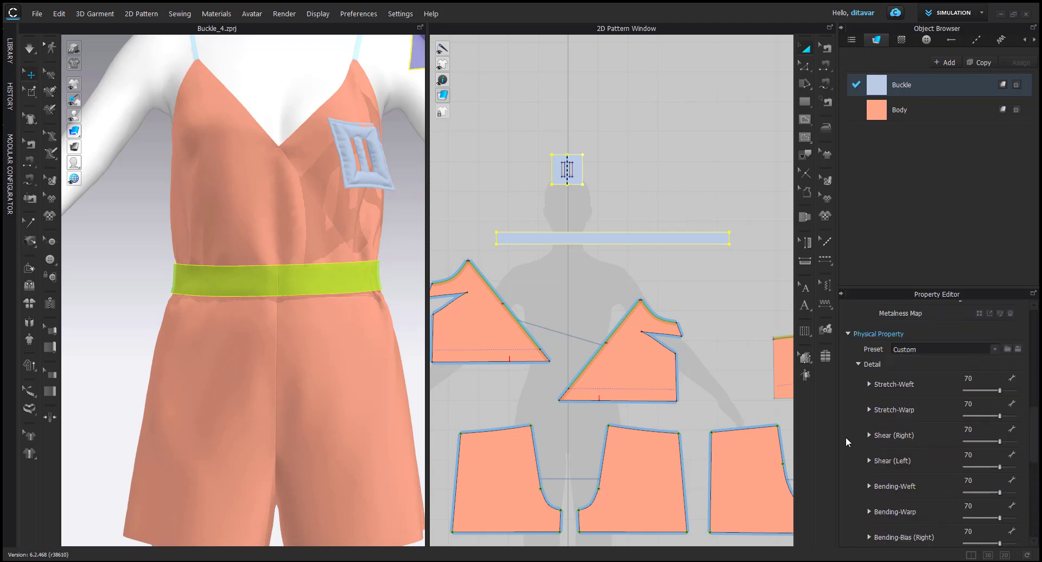
pyautogui.click(553, 302)
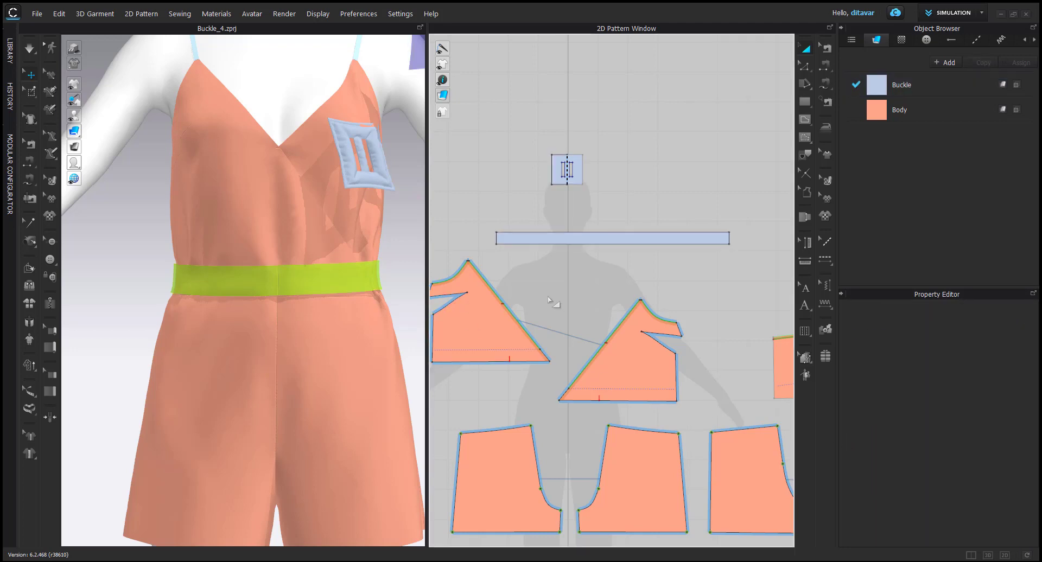
# Simulate with the stiffer fabric and pull the belt level over the waist seam at the front, sides and back
pyautogui.click(381, 290)
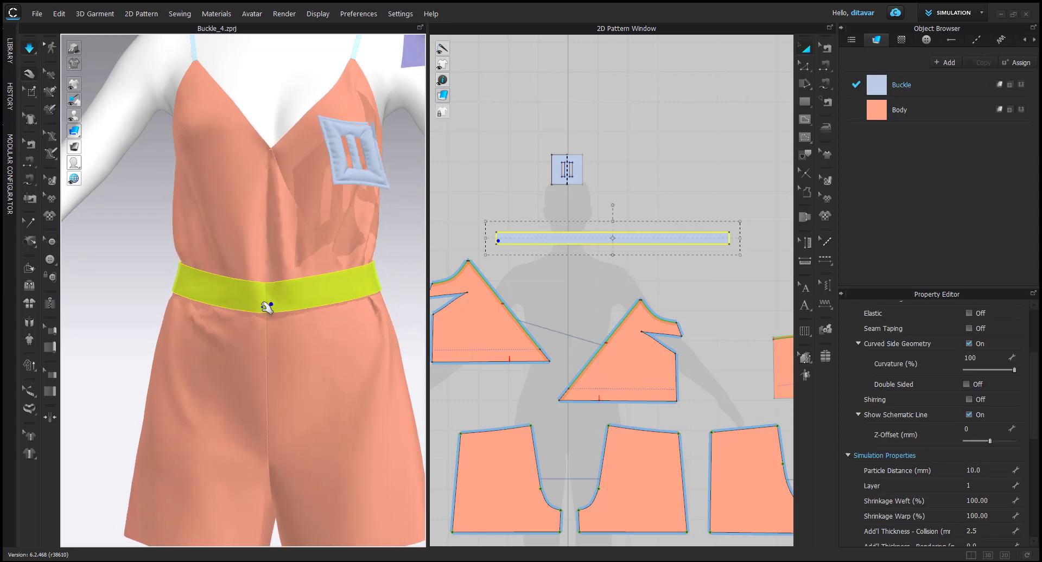
pyautogui.click(170, 283)
pyautogui.click(178, 284)
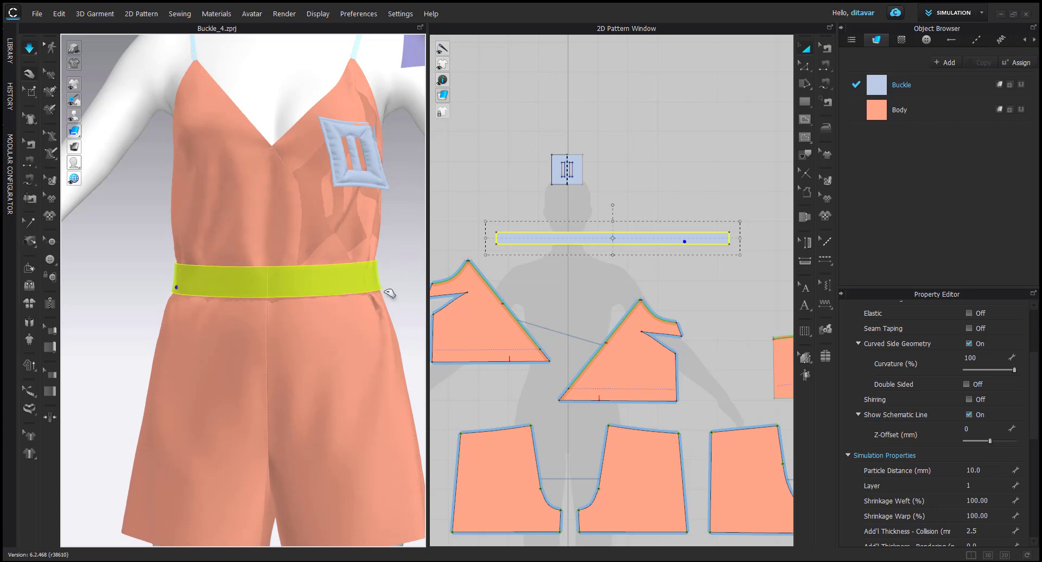
pyautogui.moveTo(382, 292); pyautogui.dragTo(390, 305)
pyautogui.moveTo(400, 288); pyautogui.dragTo(247, 296, button='right')
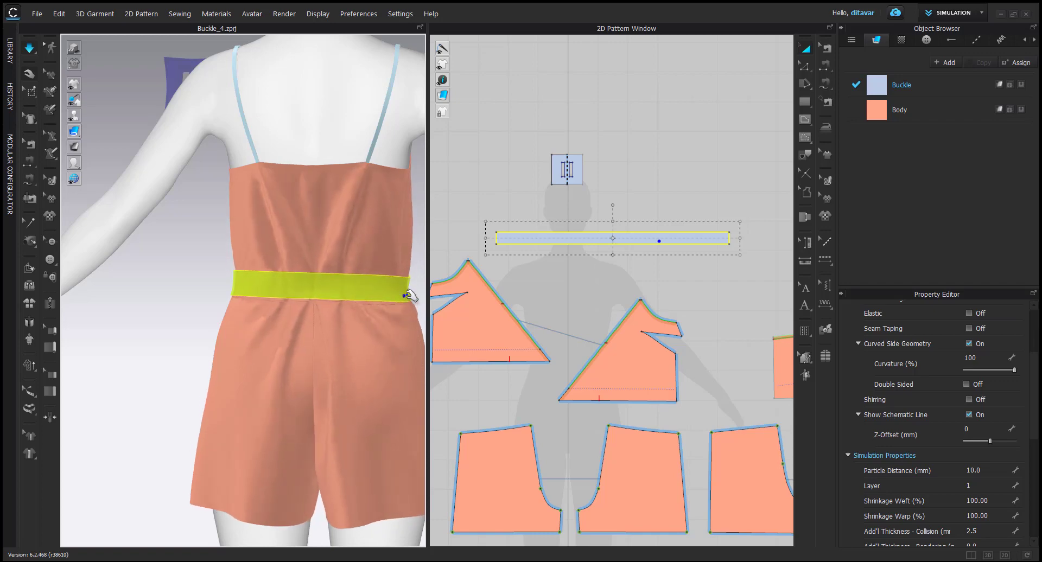
pyautogui.press('space')
pyautogui.click(188, 320)
pyautogui.press('2')
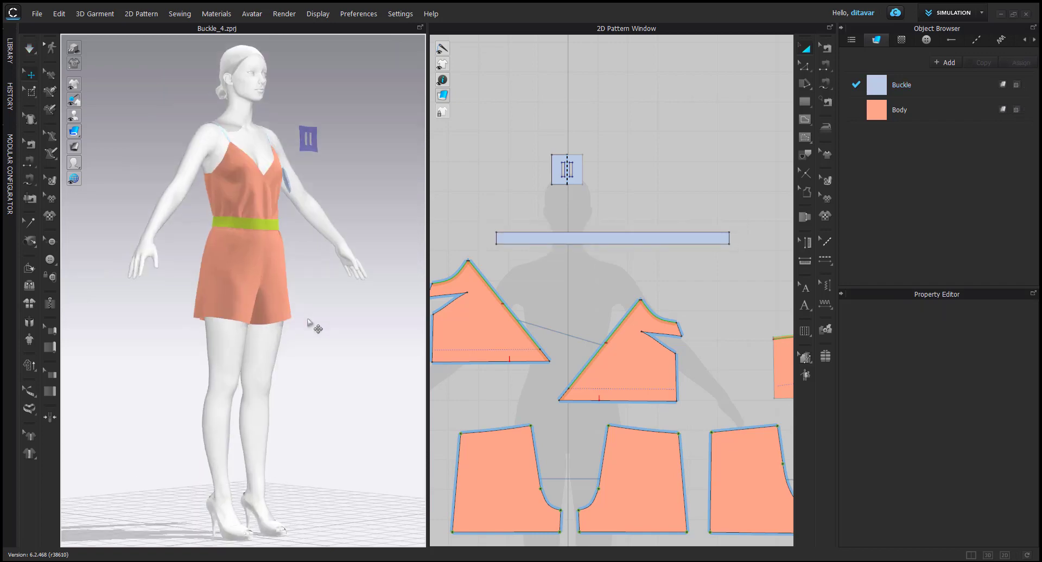
# Simulate and pull the belt's front and sides and the shorts' front panels so the waist settles smoothly under the belt
pyautogui.scroll(5, 310, 324)
pyautogui.moveTo(337, 391); pyautogui.dragTo(294, 387, button='right')
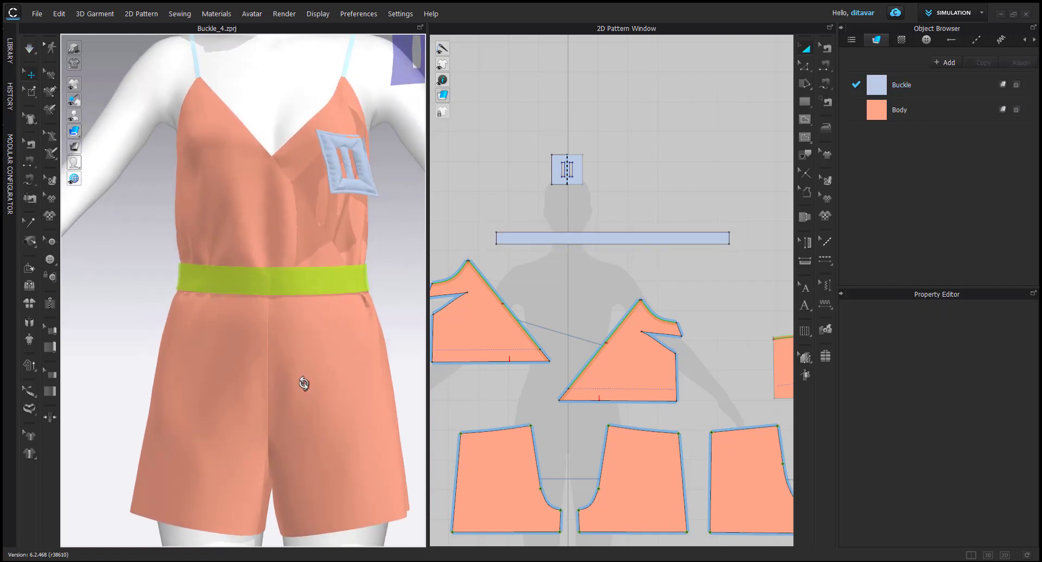
pyautogui.press('q')
pyautogui.click(268, 282)
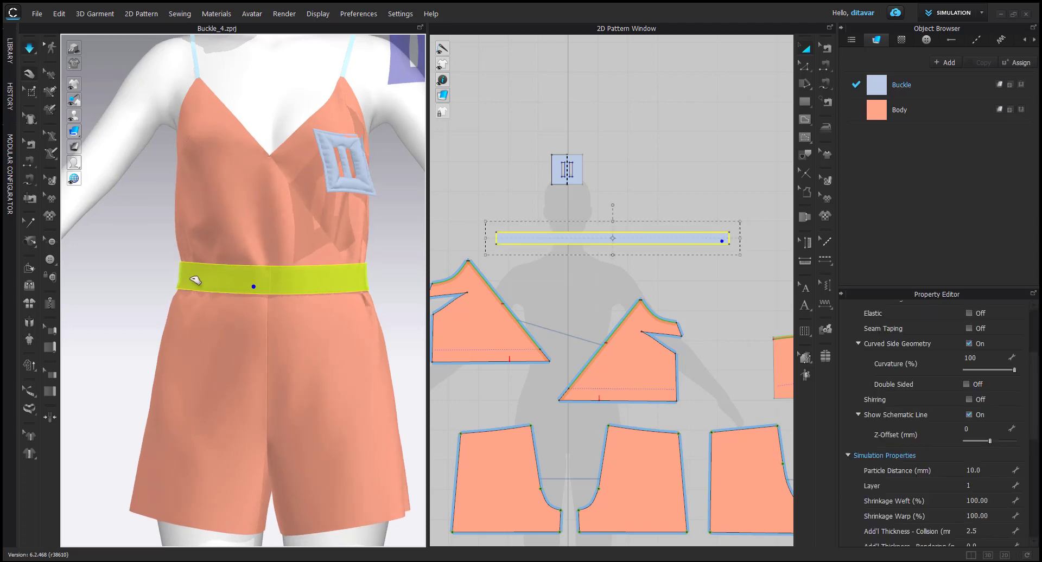
pyautogui.click(264, 327)
pyautogui.click(288, 314)
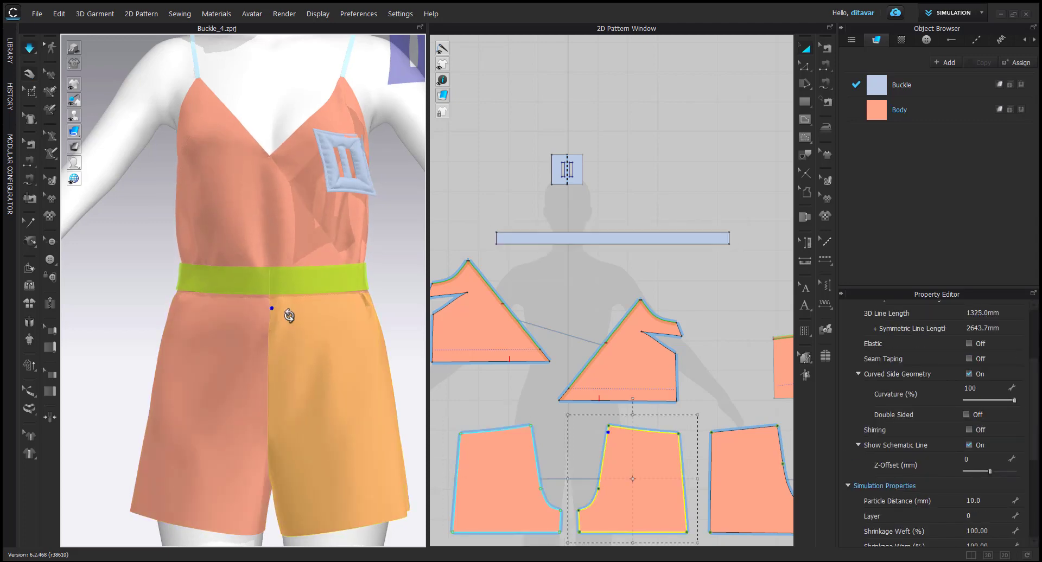
pyautogui.click(395, 332)
pyautogui.click(314, 296)
pyautogui.click(371, 310)
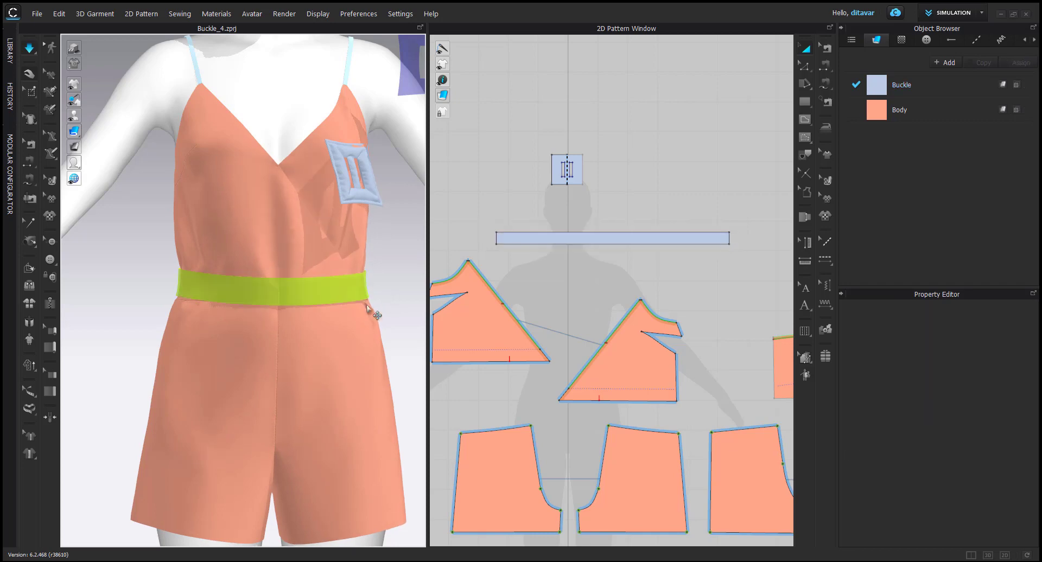
pyautogui.scroll(2, 371, 309)
pyautogui.scroll(-3, 304, 291)
pyautogui.click(168, 290)
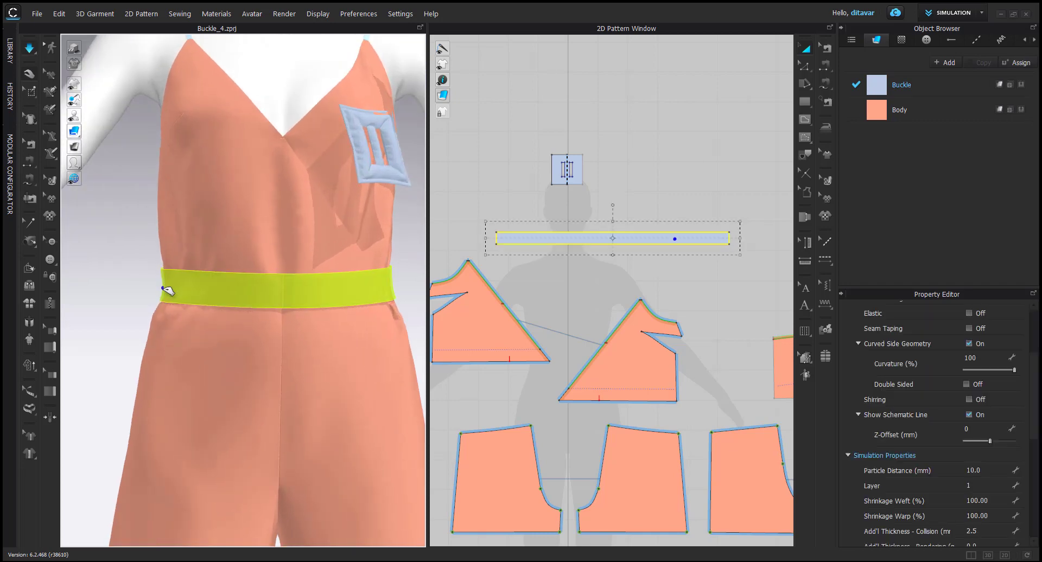
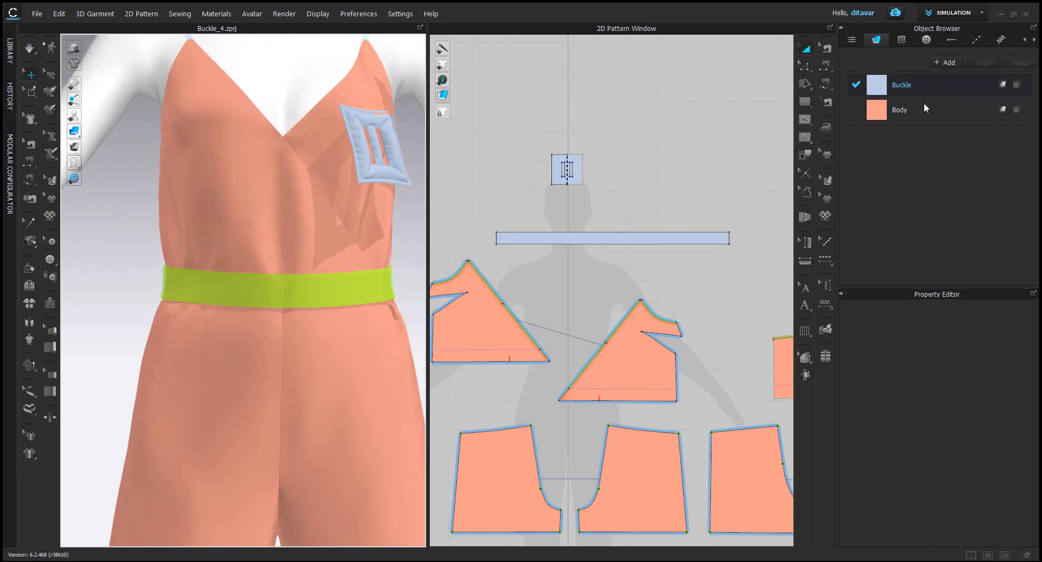
# Rename the Buckle fabric as Belt and set the waist belt pattern's layer to 0
pyautogui.write('Belt')
pyautogui.press('Return')
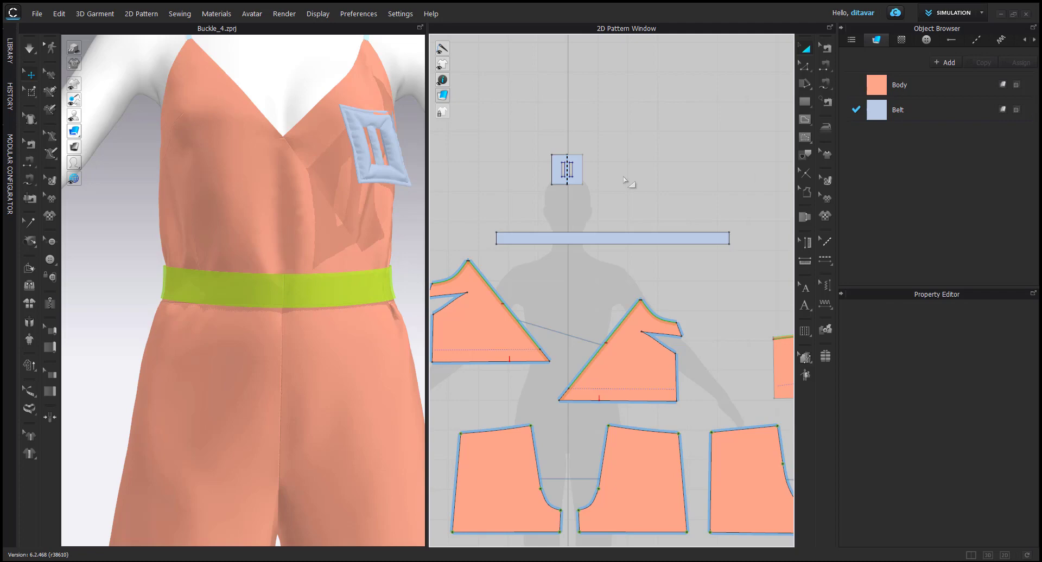
pyautogui.scroll(-2, 302, 304)
pyautogui.click(297, 302)
pyautogui.click(979, 487)
pyautogui.write('0')
pyautogui.press('Return')
pyautogui.click(717, 282)
pyautogui.scroll(3, 314, 293)
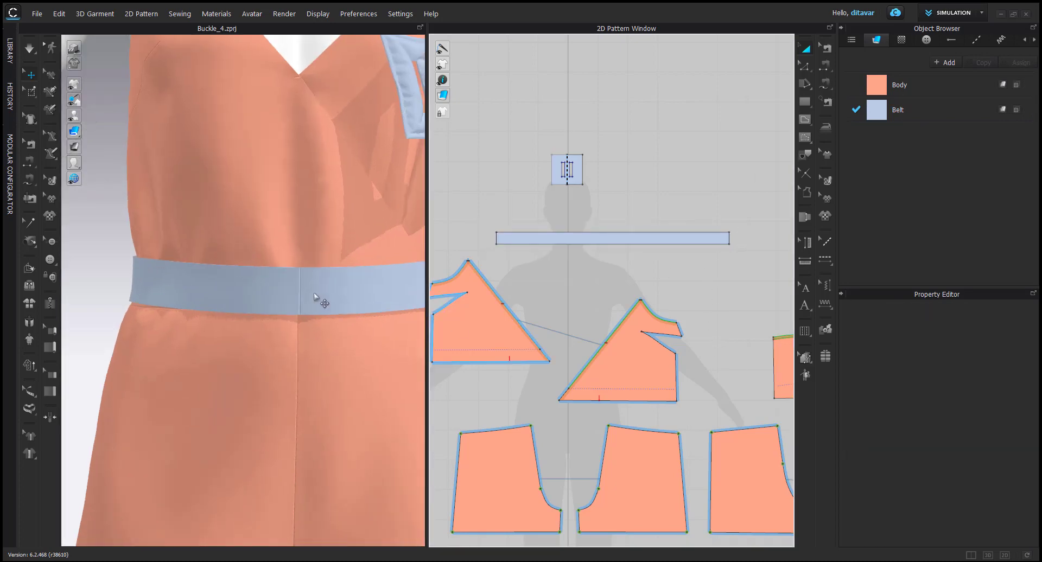
# Inspect the padded buckle trim and the waist belt by turns, comparing how they sit on the romper
pyautogui.click(315, 294)
pyautogui.scroll(-2, 314, 294)
pyautogui.click(368, 180)
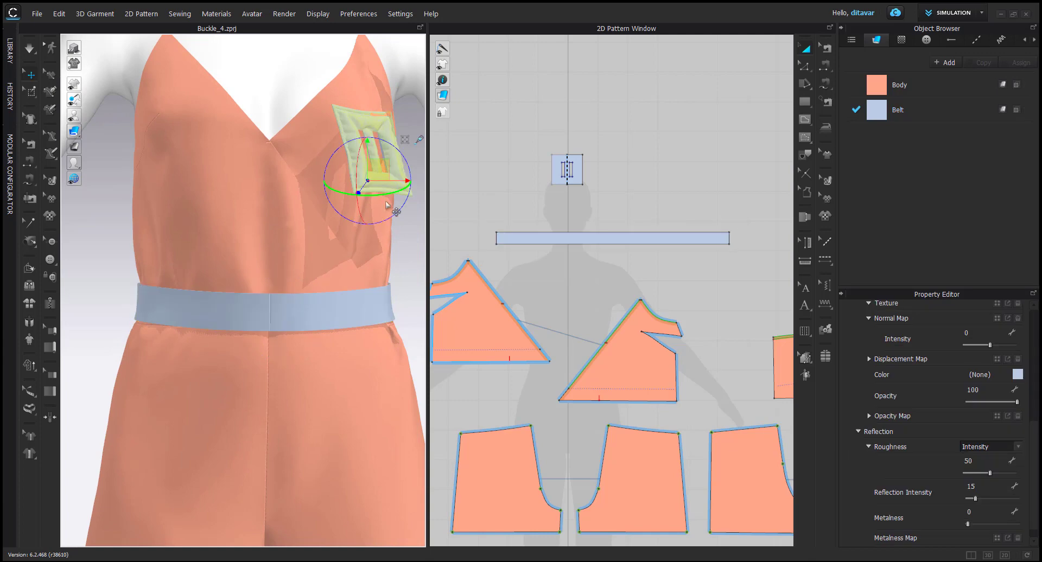
pyautogui.click(294, 307)
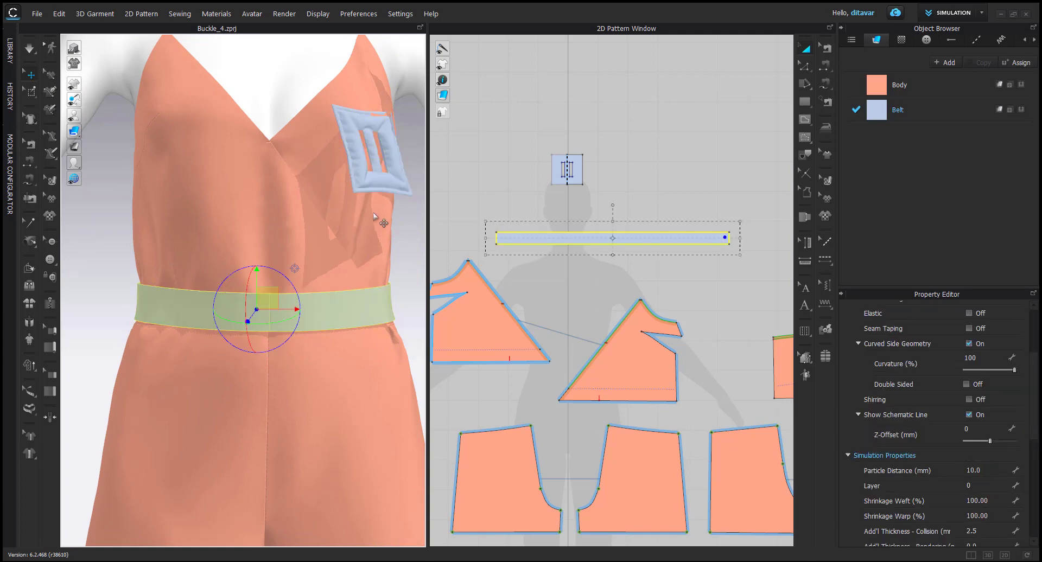
pyautogui.click(358, 186)
pyautogui.moveTo(303, 228)
pyautogui.mouseDown(button='right')
pyautogui.moveTo(332, 223)
pyautogui.moveTo(288, 238)
pyautogui.mouseUp(button='right')
pyautogui.click(278, 304)
pyautogui.moveTo(279, 303); pyautogui.dragTo(314, 281, button='right')
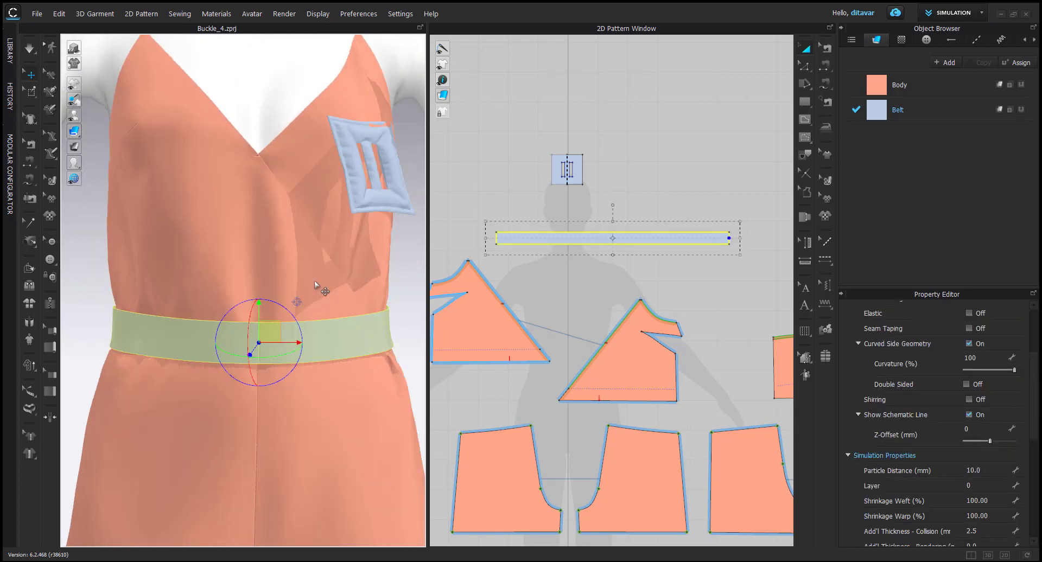
pyautogui.click(371, 194)
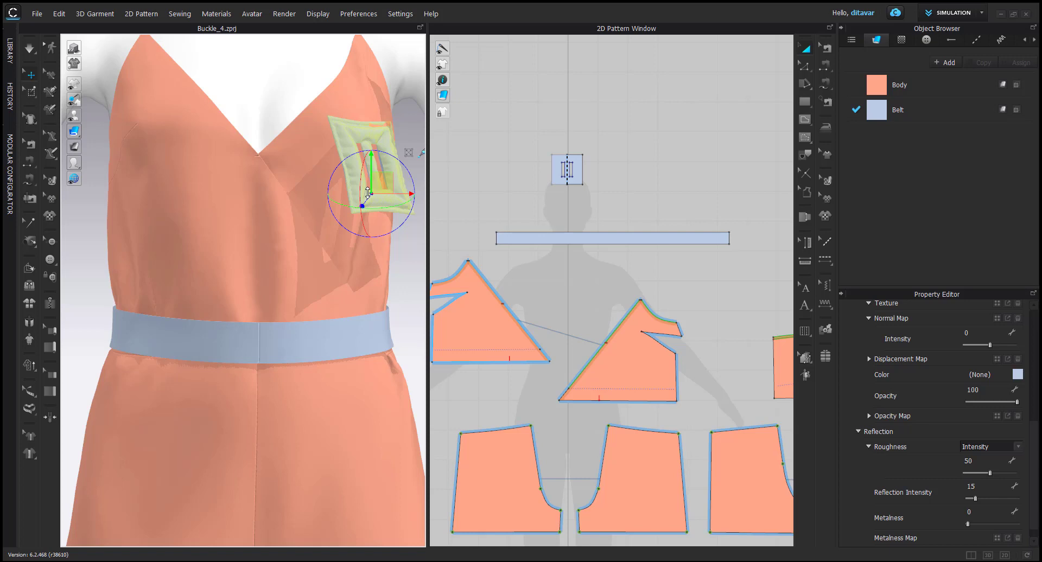
pyautogui.click(262, 354)
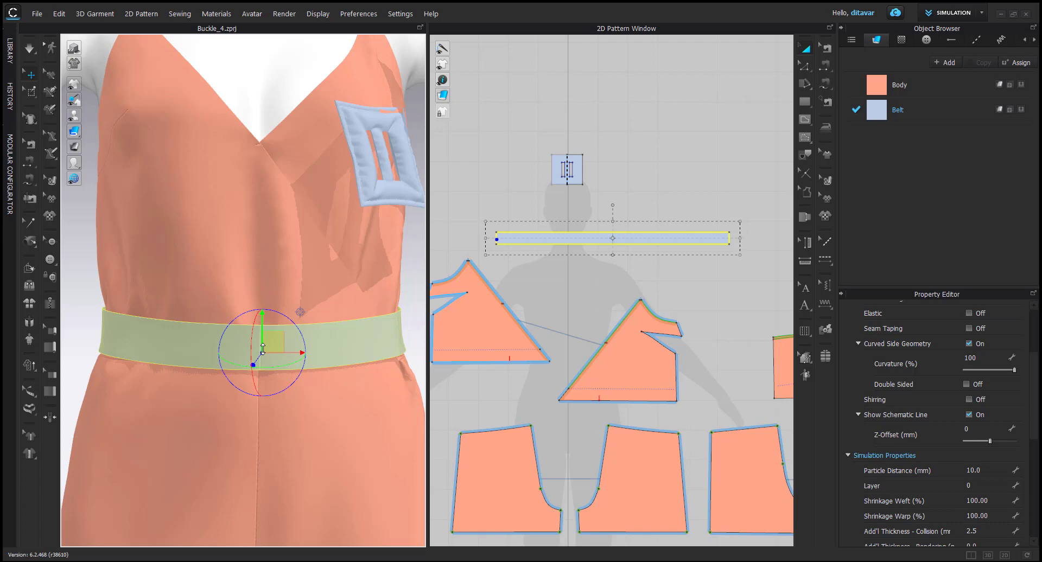
pyautogui.click(371, 184)
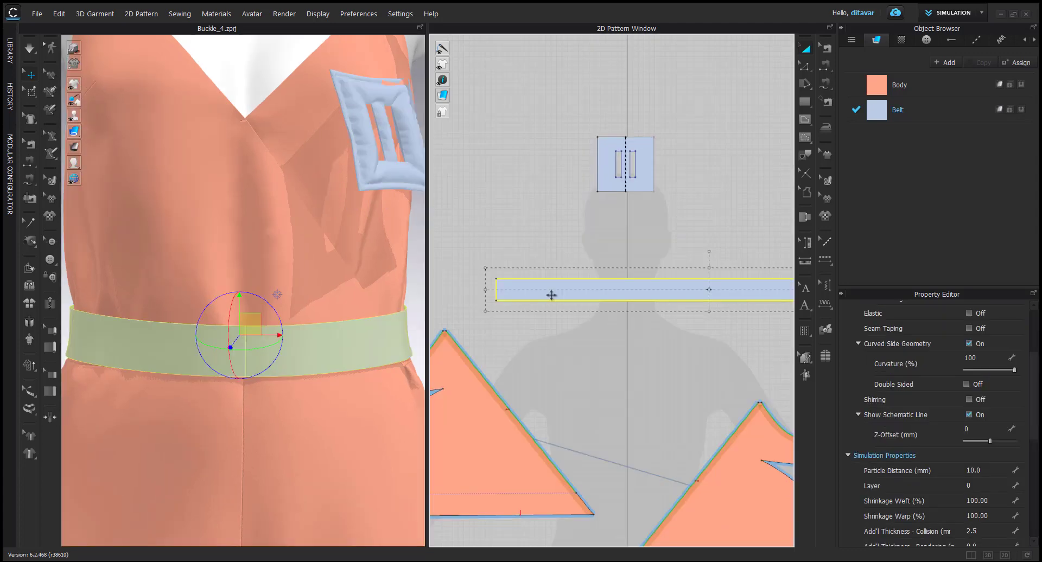
pyautogui.click(556, 351)
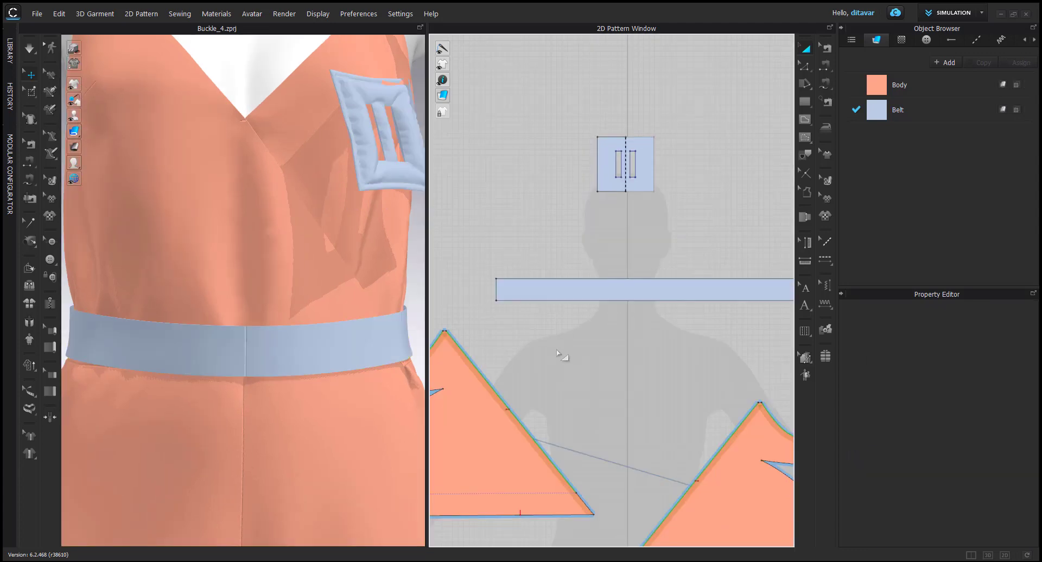
# Try gluing the padded buckle trim to the romper by its upper corner
pyautogui.click(388, 133)
pyautogui.moveTo(372, 139); pyautogui.dragTo(272, 179, button='right')
pyautogui.click(461, 200)
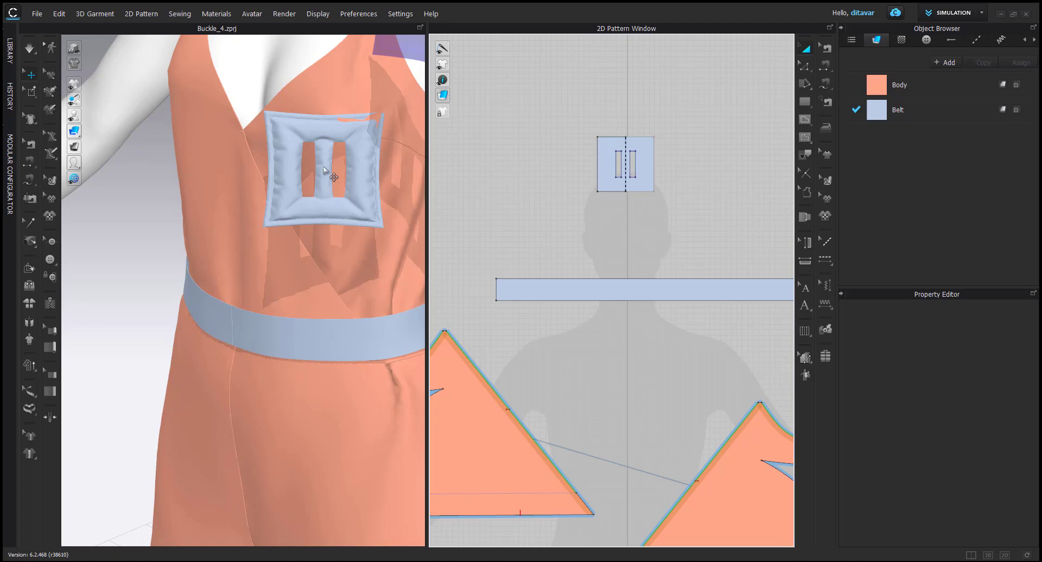
pyautogui.click(325, 171)
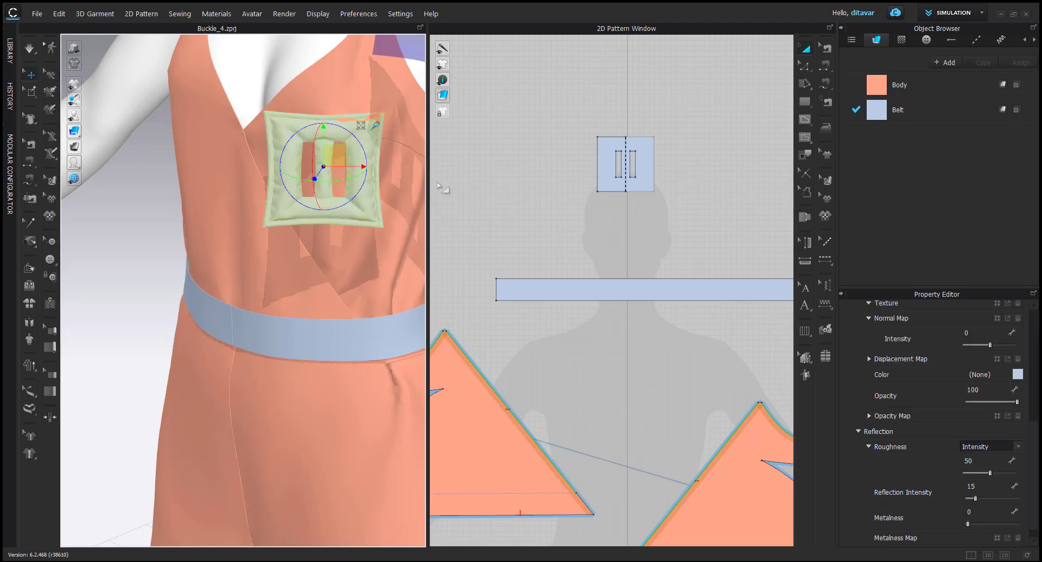
pyautogui.click(576, 218)
pyautogui.click(326, 170)
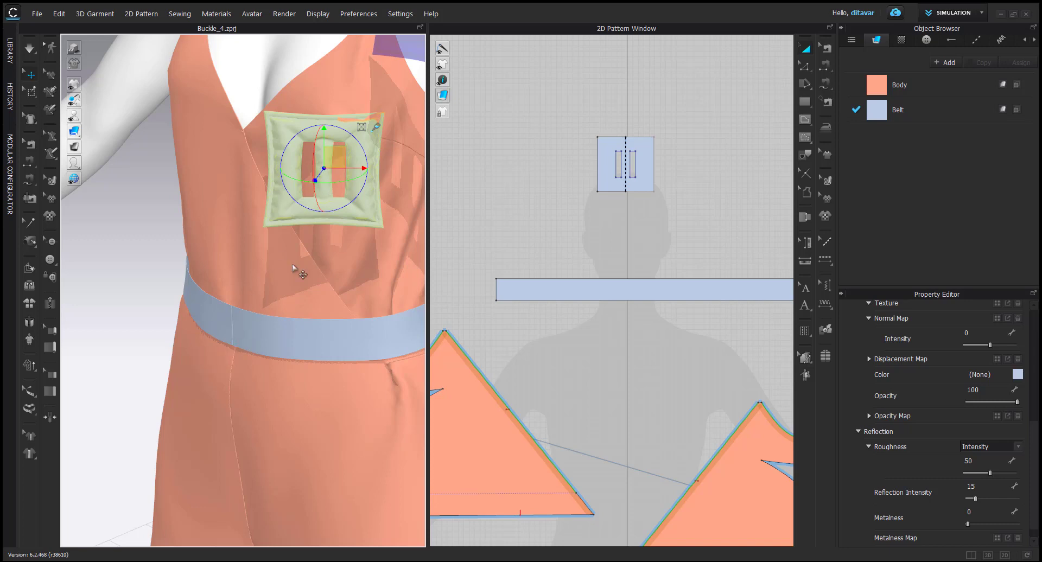
pyautogui.click(271, 117)
pyautogui.click(321, 80)
pyautogui.moveTo(259, 302); pyautogui.dragTo(285, 318, button='right')
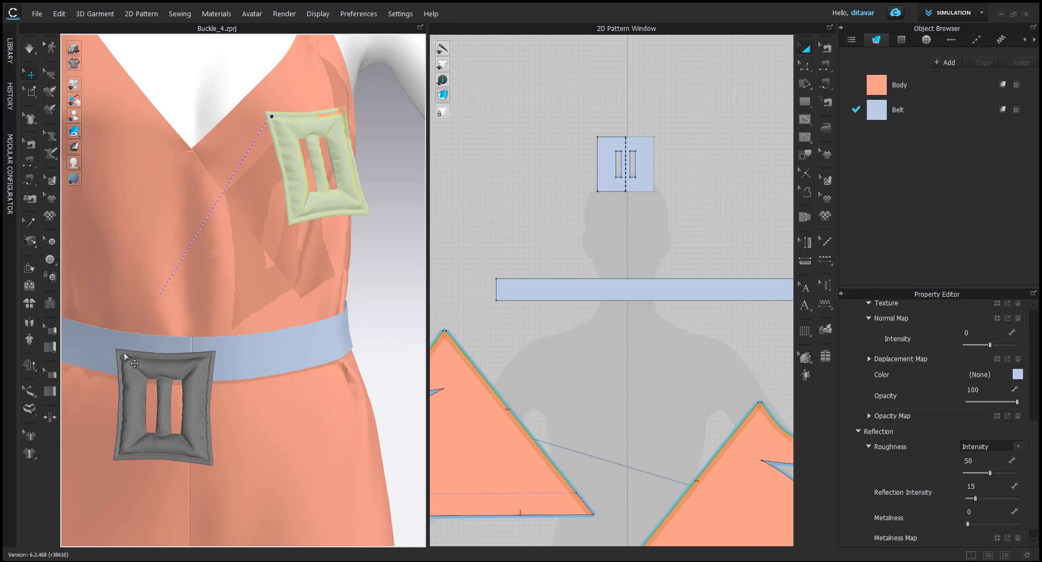
pyautogui.click(189, 186)
pyautogui.moveTo(232, 236); pyautogui.dragTo(267, 243, button='right')
pyautogui.press('Escape')
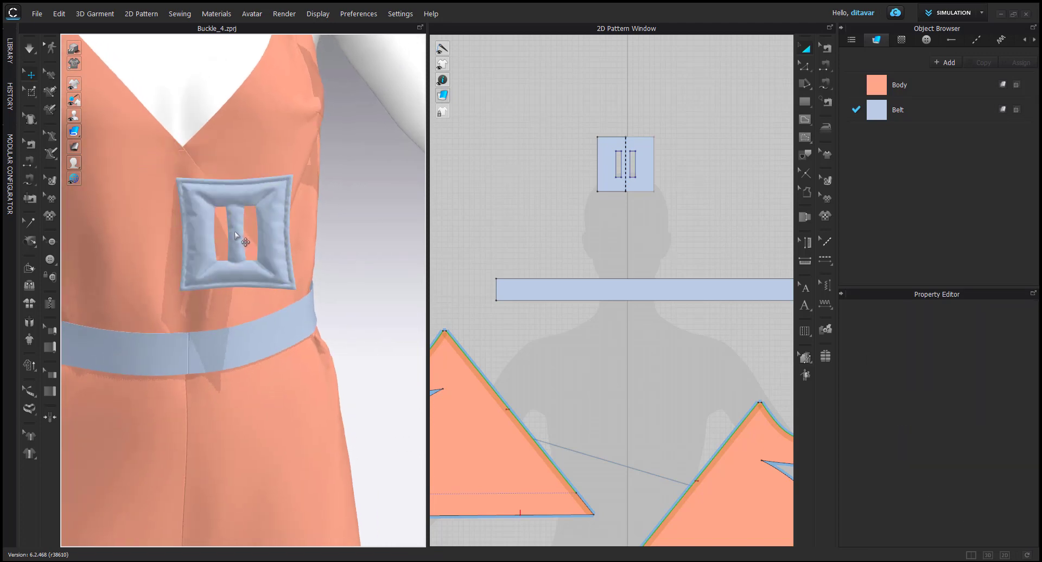
# Glue the padded buckle trim by its middle bar to the front centre of the waist belt
pyautogui.click(235, 236)
pyautogui.hotkey('ctrl', 'v')
pyautogui.scroll(-1, 236, 334)
pyautogui.moveTo(236, 334); pyautogui.dragTo(333, 281, button='middle')
pyautogui.moveTo(332, 281); pyautogui.dragTo(293, 304, button='right')
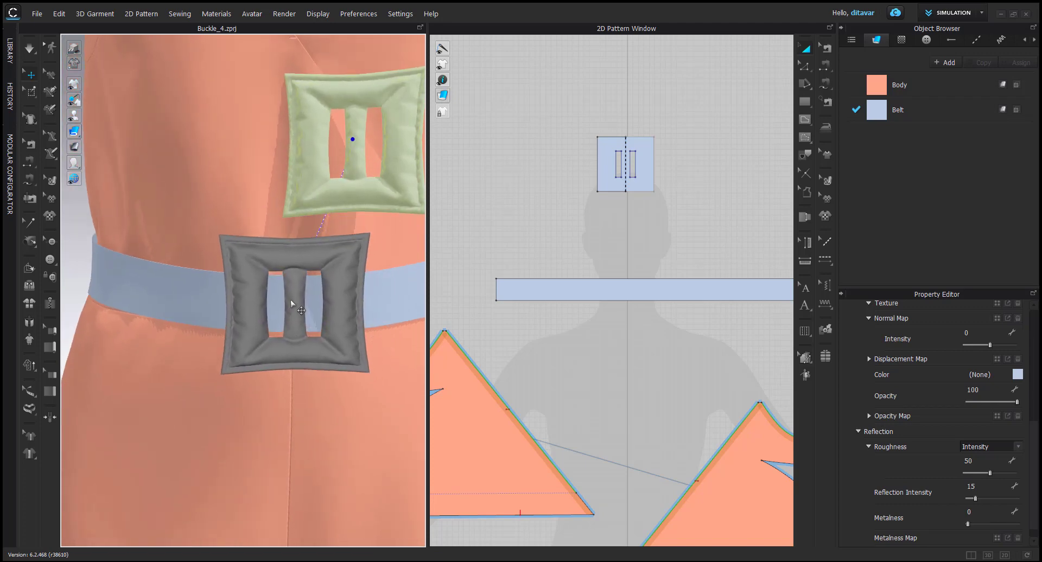
pyautogui.click(290, 299)
# Fine-tune the glued buckle's position with the gizmo so it is centred over the belt front
pyautogui.scroll(-2, 295, 304)
pyautogui.moveTo(295, 305); pyautogui.dragTo(336, 265, button='right')
pyautogui.scroll(5, 376, 277)
pyautogui.click(334, 233)
pyautogui.moveTo(296, 233); pyautogui.dragTo(295, 237)
pyautogui.moveTo(341, 274); pyautogui.dragTo(336, 274)
pyautogui.click(335, 232)
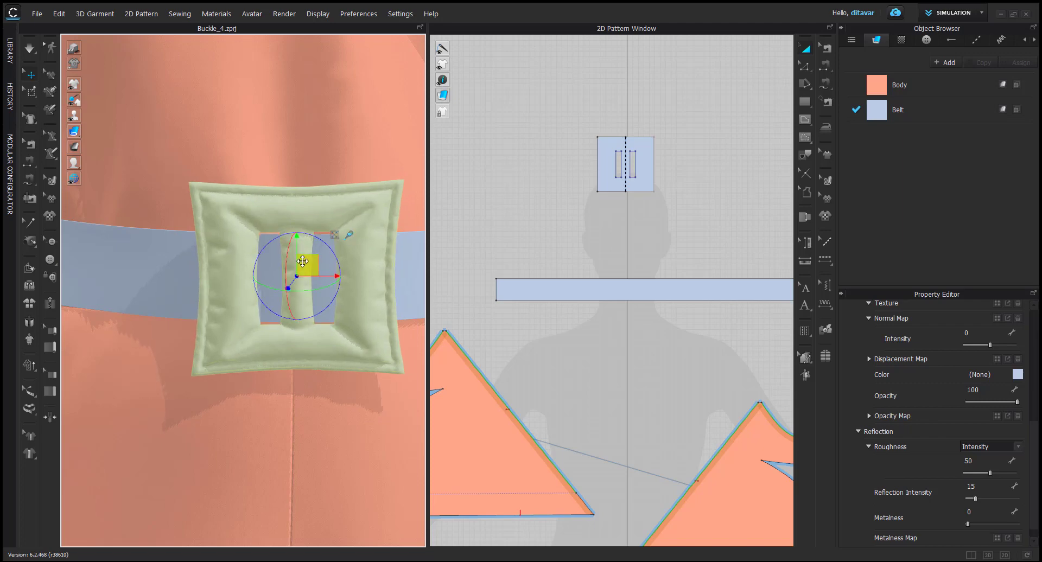
pyautogui.click(533, 354)
# Simulate the belt with the buckle attached, set the buckle trim's weight to 20 g and simulate again
pyautogui.press('space')
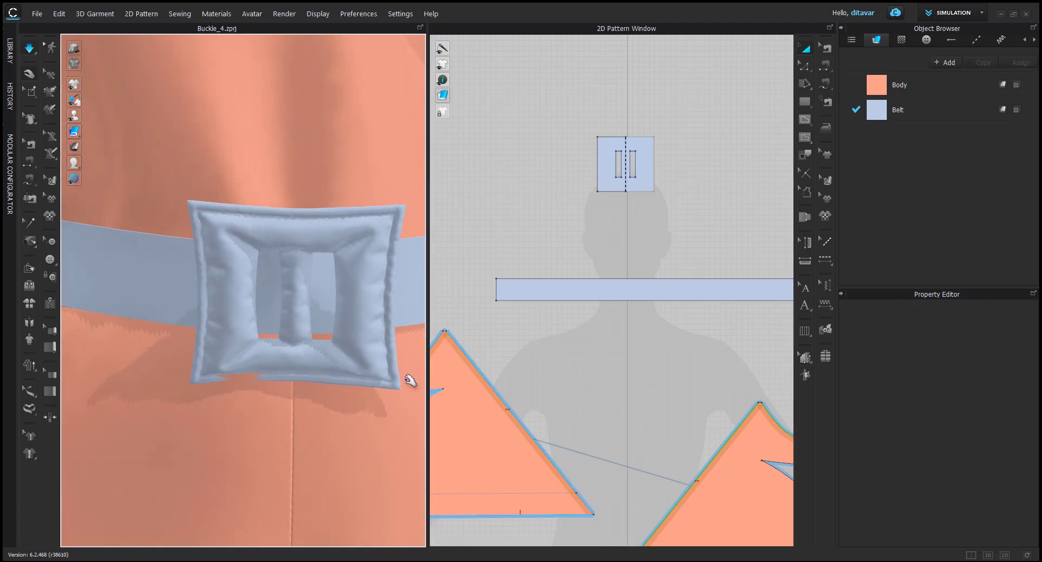
pyautogui.moveTo(381, 365); pyautogui.dragTo(437, 302, button='right')
pyautogui.click(367, 349)
pyautogui.scroll(5, 866, 393)
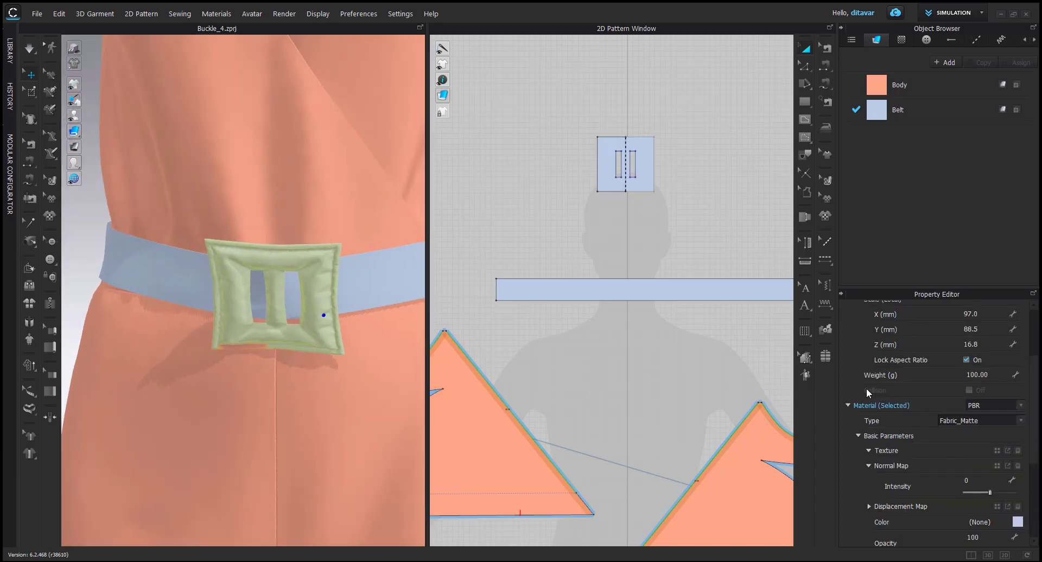
pyautogui.click(982, 374)
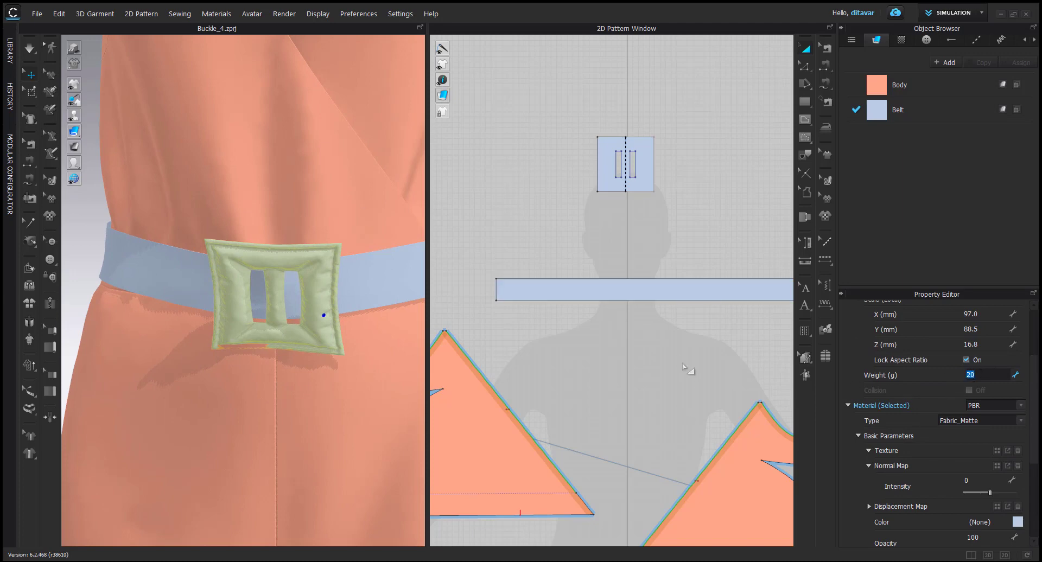
pyautogui.click(683, 367)
pyautogui.press('space')
pyautogui.click(330, 304)
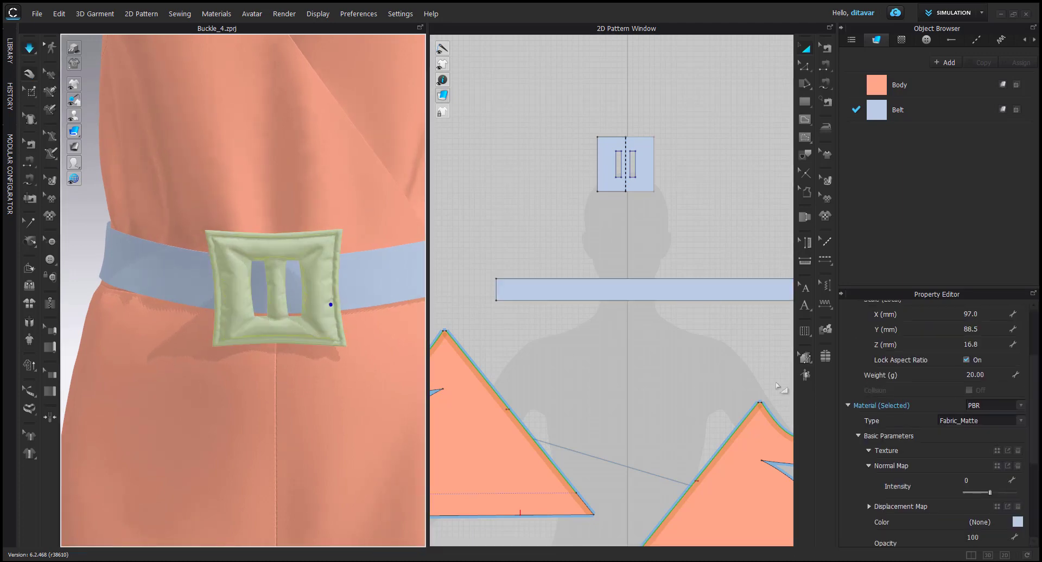
pyautogui.moveTo(231, 288); pyautogui.dragTo(109, 294, button='right')
pyautogui.press('space')
# Set the buckle trim's weight to 10 g
pyautogui.click(327, 267)
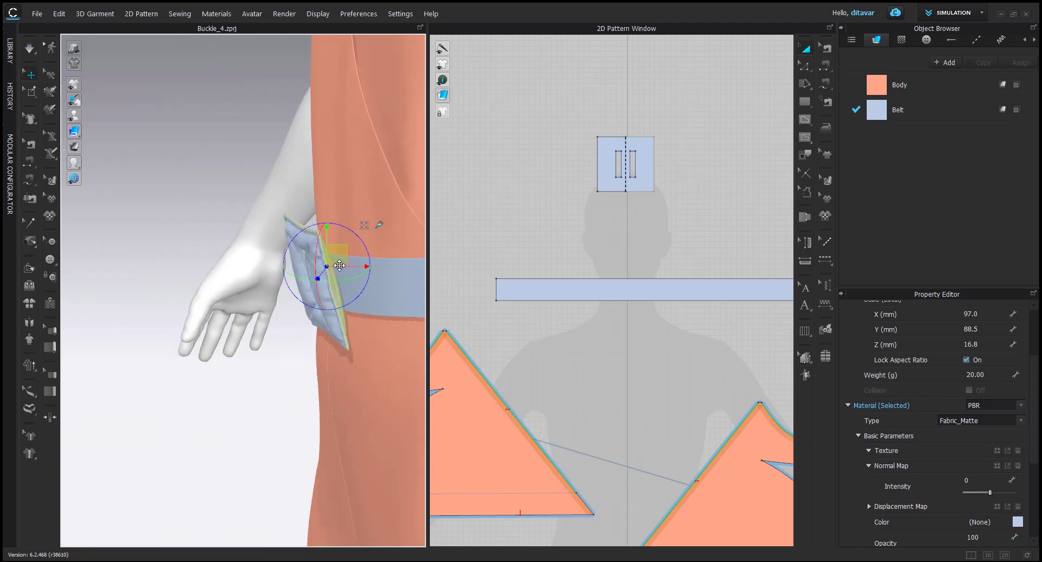
pyautogui.click(983, 375)
pyautogui.write('10')
pyautogui.press('Return')
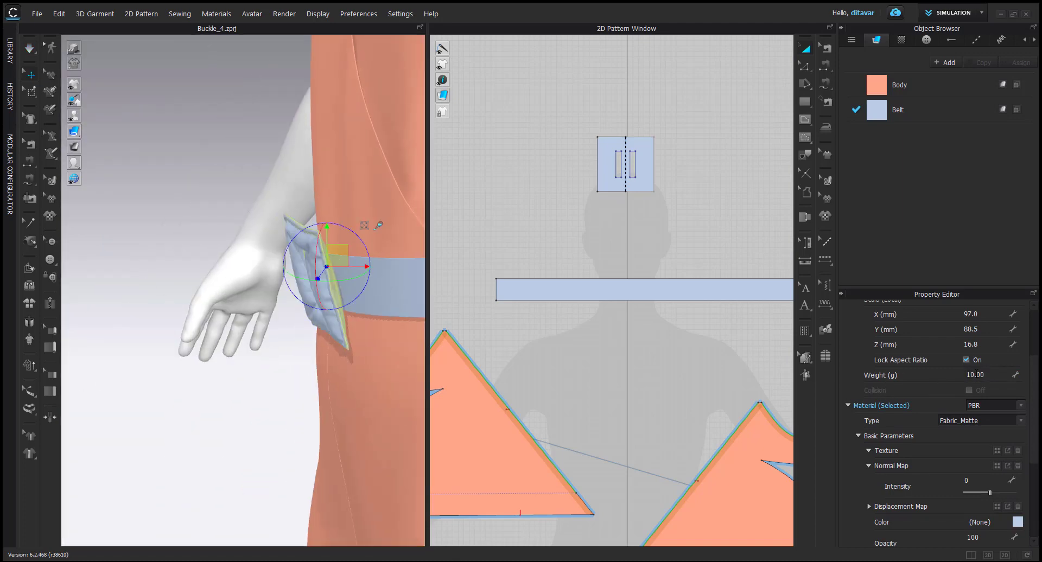
pyautogui.click(203, 360)
pyautogui.scroll(5, 236, 361)
pyautogui.scroll(-5, 254, 363)
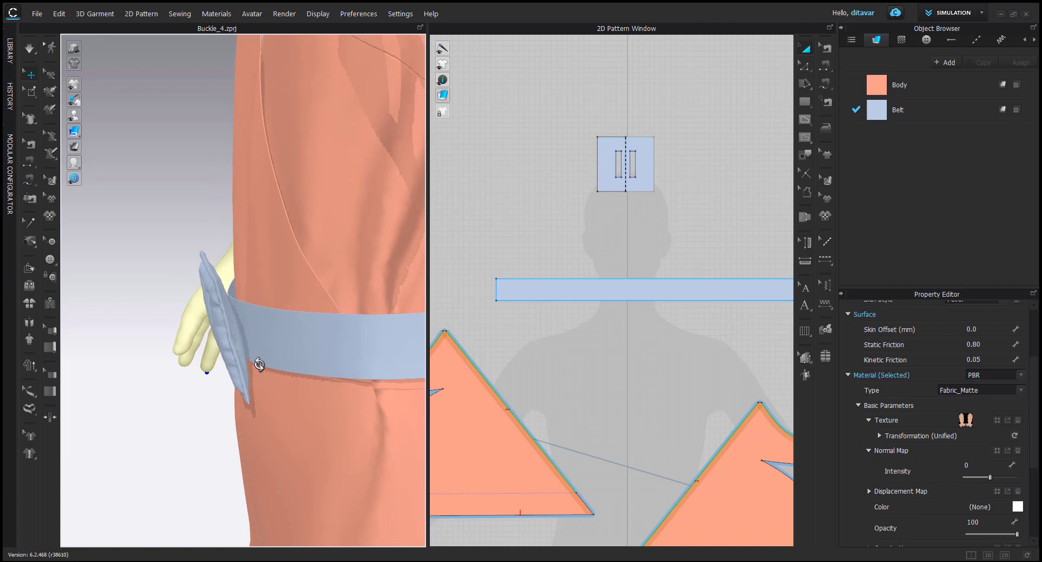
# Simulate with the lighter buckle and pull the belt at the front and both sides until it sits level
pyautogui.click(209, 200)
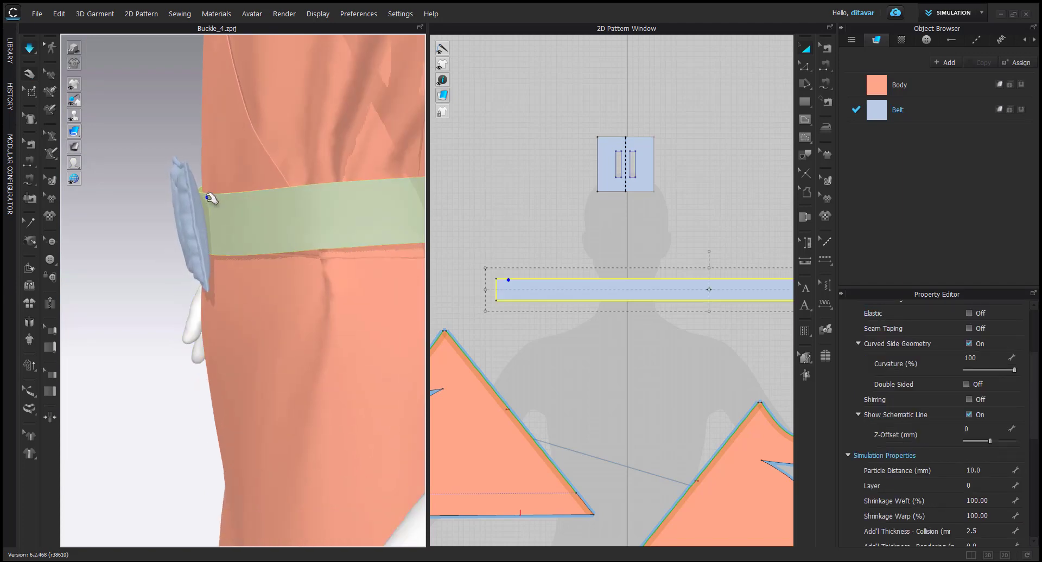
pyautogui.click(180, 197)
pyautogui.scroll(-1, 143, 283)
pyautogui.moveTo(214, 205); pyautogui.dragTo(260, 312, button='right')
pyautogui.scroll(-2, 143, 283)
pyautogui.scroll(-2, 260, 311)
pyautogui.click(133, 287)
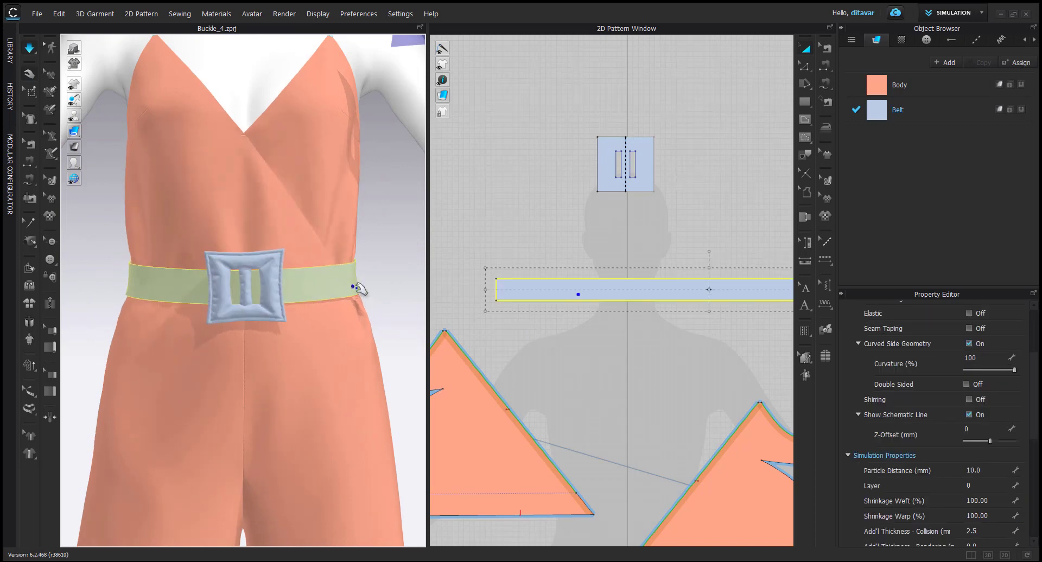
# Examine the belted romper as a whole and the padded buckle's middle bar and openings up close
pyautogui.click(344, 351)
pyautogui.scroll(-2, 344, 351)
pyautogui.click(306, 294)
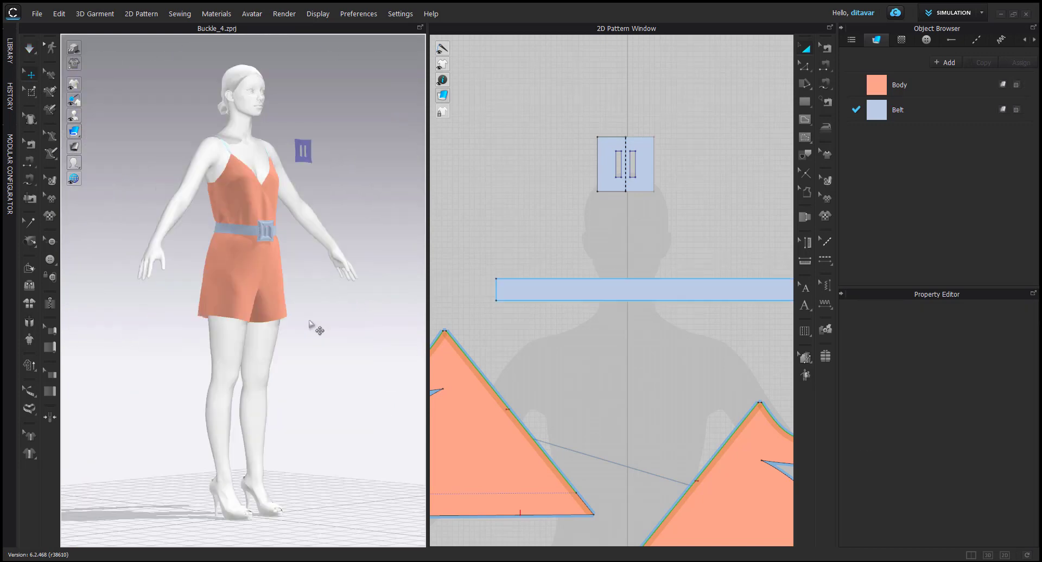
pyautogui.moveTo(313, 327); pyautogui.dragTo(269, 374, button='right')
pyautogui.scroll(3, 270, 373)
pyautogui.scroll(2, 242, 360)
pyautogui.scroll(3, 249, 374)
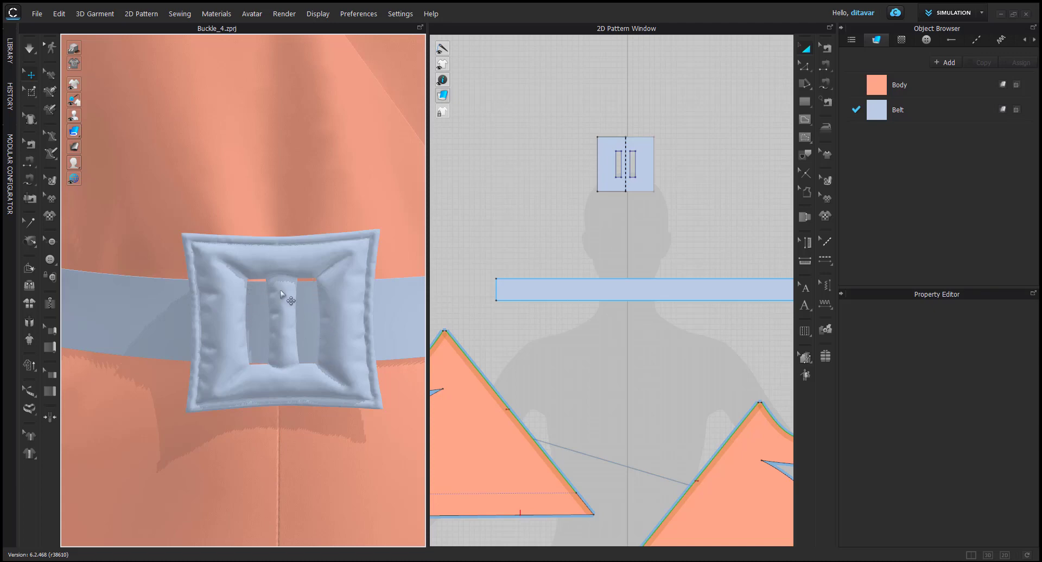
pyautogui.scroll(5, 254, 301)
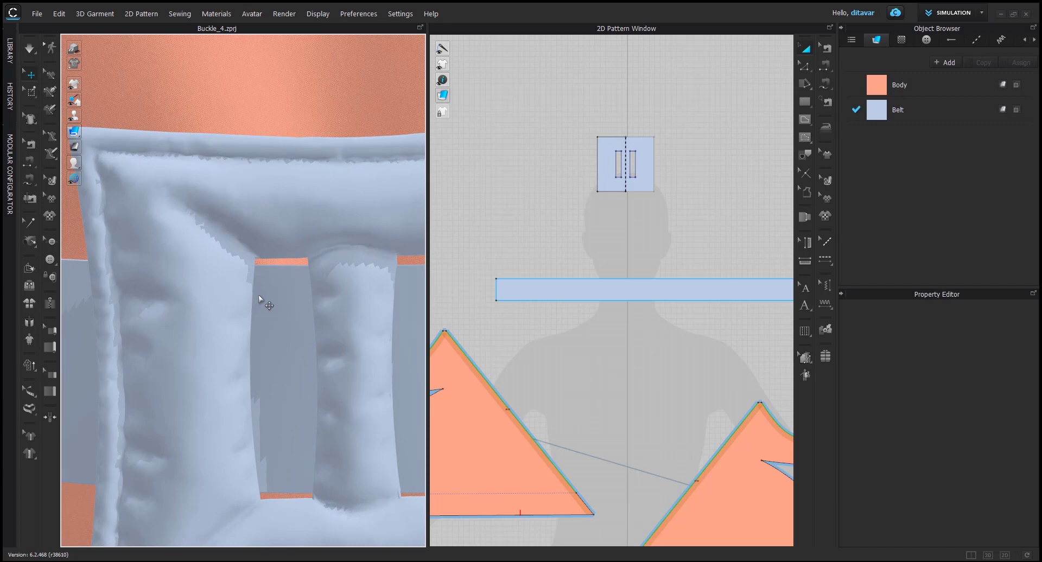
pyautogui.scroll(-3, 267, 287)
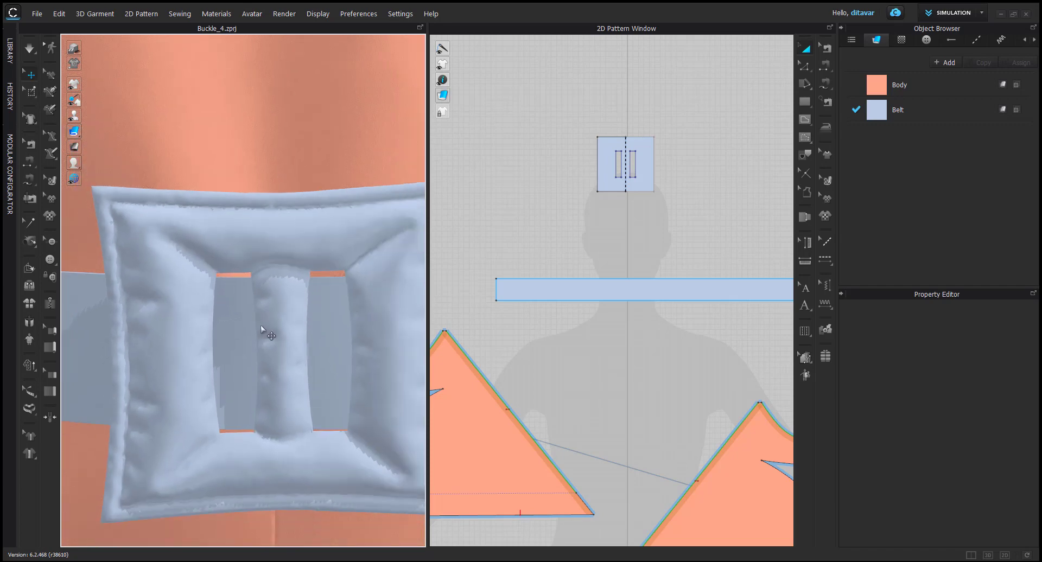
# Box-select the mesh at the belt's left end to check where it sits behind the buckle
pyautogui.click(279, 327)
pyautogui.moveTo(285, 332); pyautogui.dragTo(268, 304, button='right')
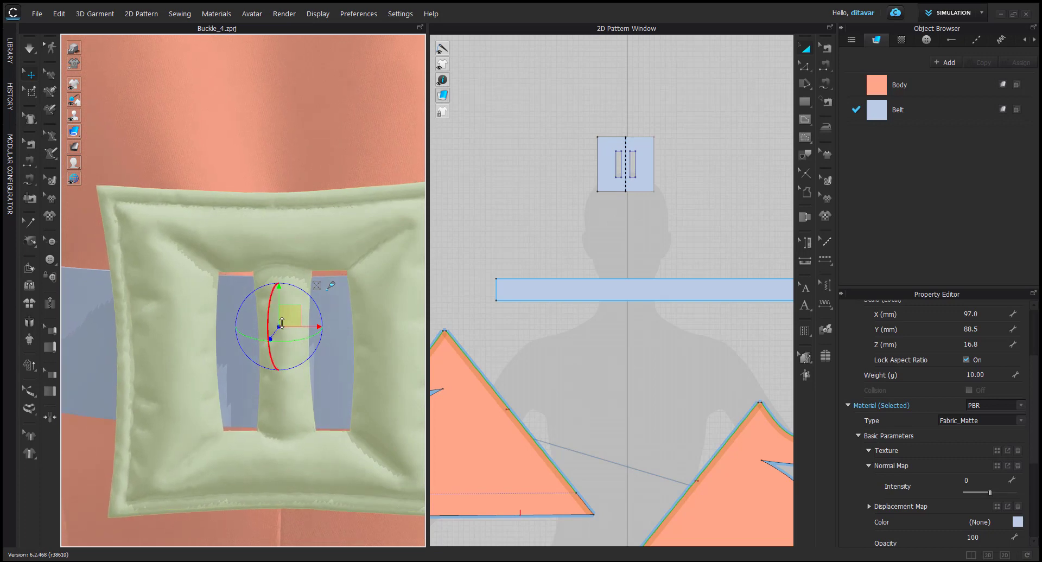
pyautogui.click(25, 94)
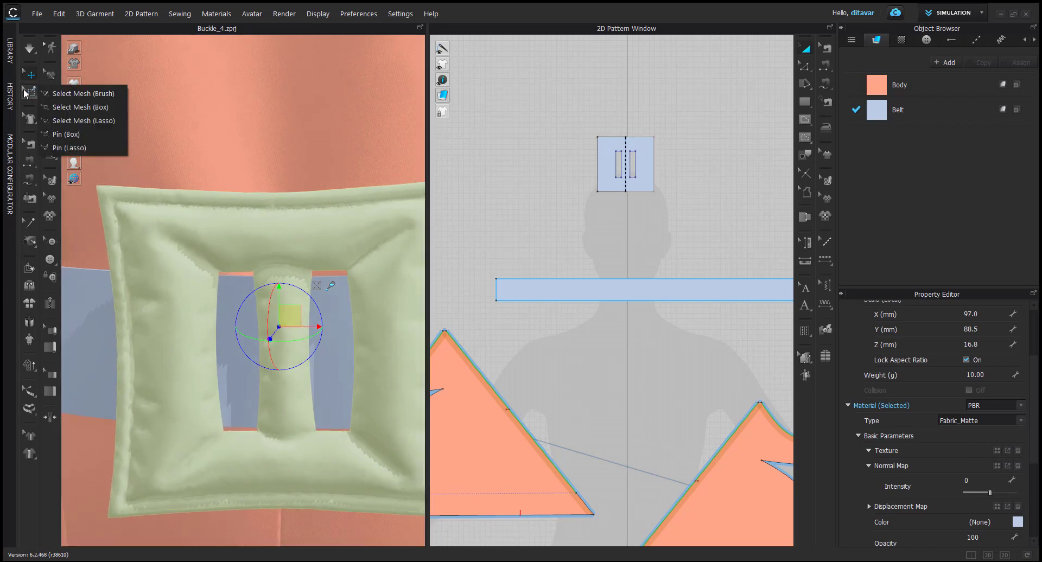
pyautogui.click(69, 111)
pyautogui.scroll(3, 512, 279)
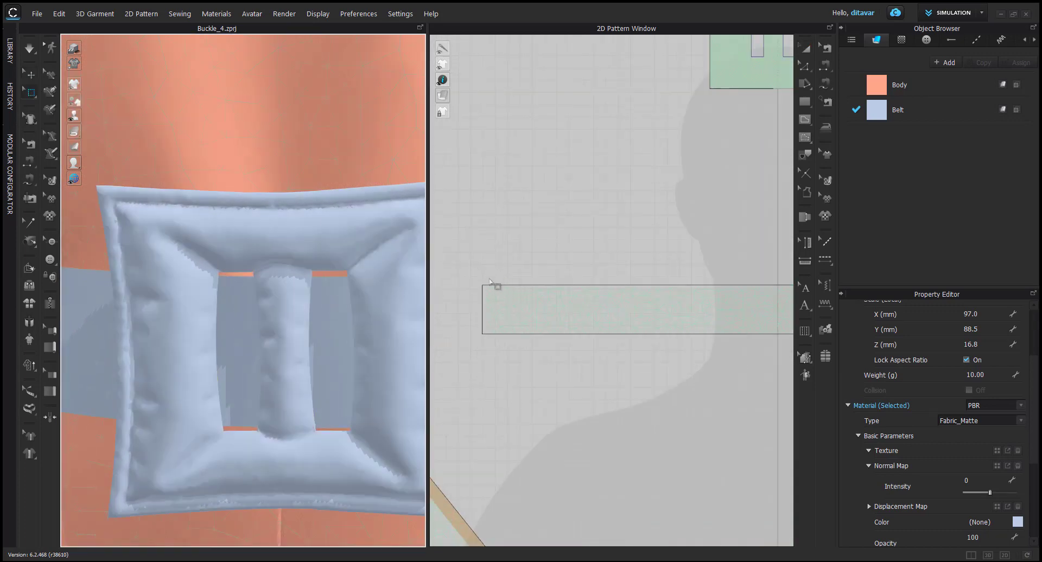
pyautogui.moveTo(492, 283); pyautogui.dragTo(513, 339)
pyautogui.moveTo(243, 285); pyautogui.dragTo(329, 439)
pyautogui.moveTo(477, 270); pyautogui.dragTo(505, 361)
# Box-select the mesh at both ends of the belt and examine which portions show through the buckle's two openings
pyautogui.scroll(-3, 435, 342)
pyautogui.scroll(-1, 435, 326)
pyautogui.keyDown('shift'); pyautogui.moveTo(698, 318); pyautogui.dragTo(684, 347); pyautogui.keyUp('shift')
pyautogui.scroll(3, 689, 320)
pyautogui.keyDown('shift'); pyautogui.moveTo(686, 308); pyautogui.dragTo(660, 376); pyautogui.keyUp('shift')
pyautogui.moveTo(705, 286); pyautogui.dragTo(657, 386)
pyautogui.scroll(-6, 649, 391)
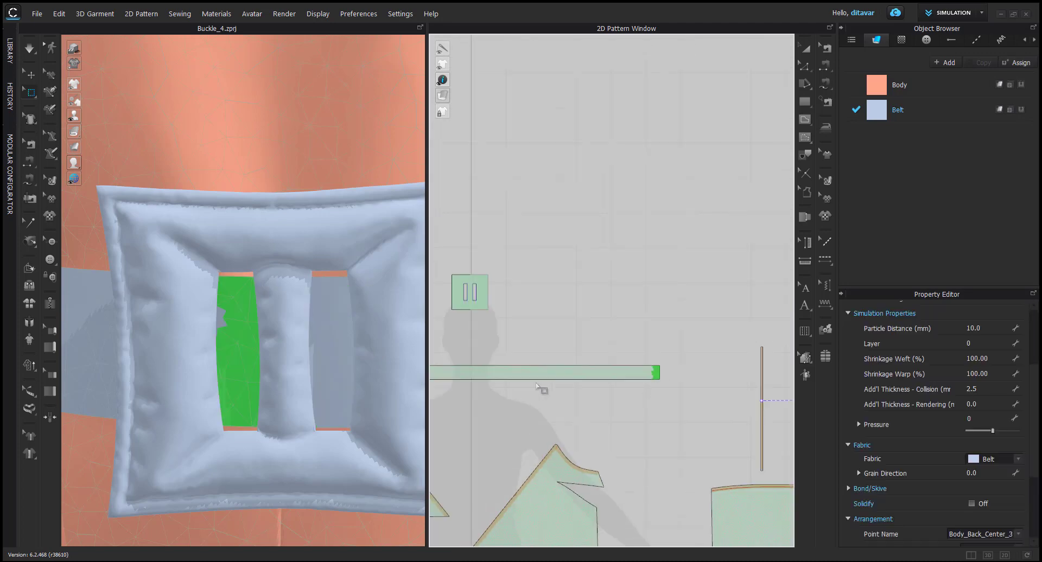
pyautogui.moveTo(542, 391); pyautogui.dragTo(656, 363, button='middle')
pyautogui.keyDown('shift'); pyautogui.moveTo(523, 328); pyautogui.dragTo(537, 360); pyautogui.keyUp('shift')
pyautogui.click(242, 368)
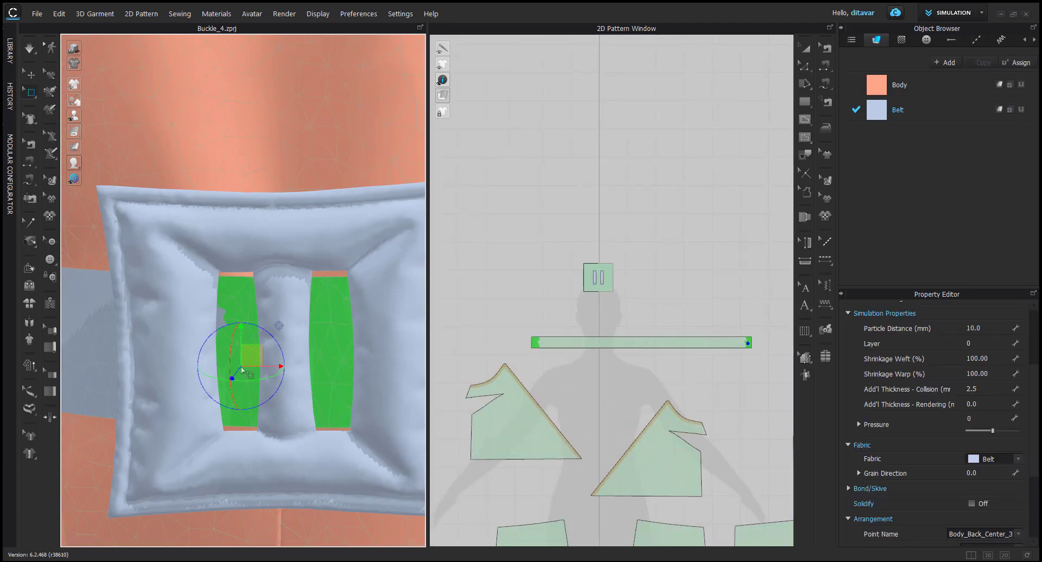
pyautogui.moveTo(242, 369); pyautogui.dragTo(281, 364, button='right')
pyautogui.moveTo(276, 371); pyautogui.dragTo(353, 389)
pyautogui.moveTo(352, 390); pyautogui.dragTo(293, 363, button='right')
pyautogui.press('a')
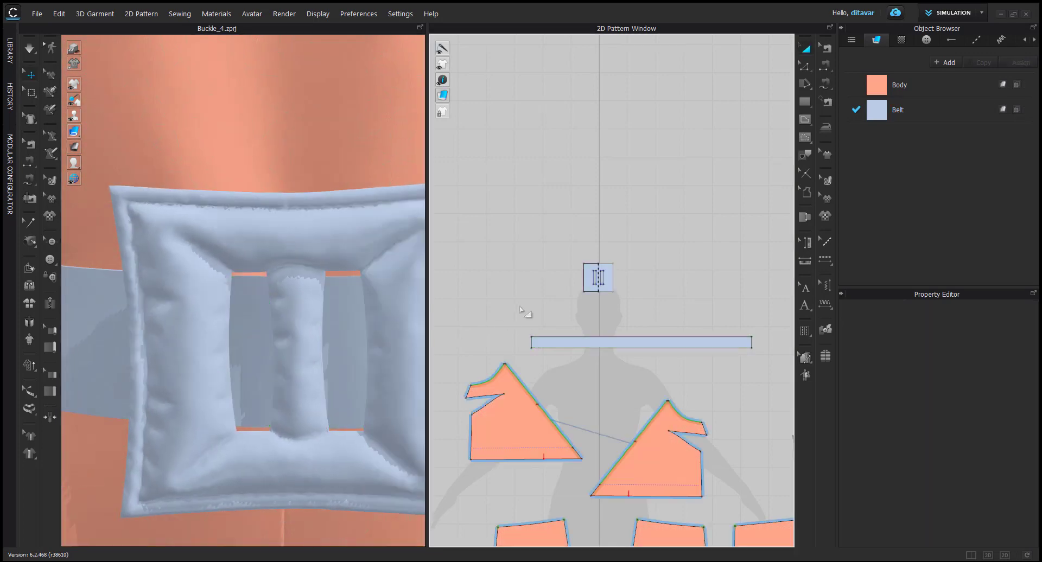
# Draw an internal line across the belt's full 40 mm width, about 18 mm from its right end
pyautogui.scroll(2, 476, 352)
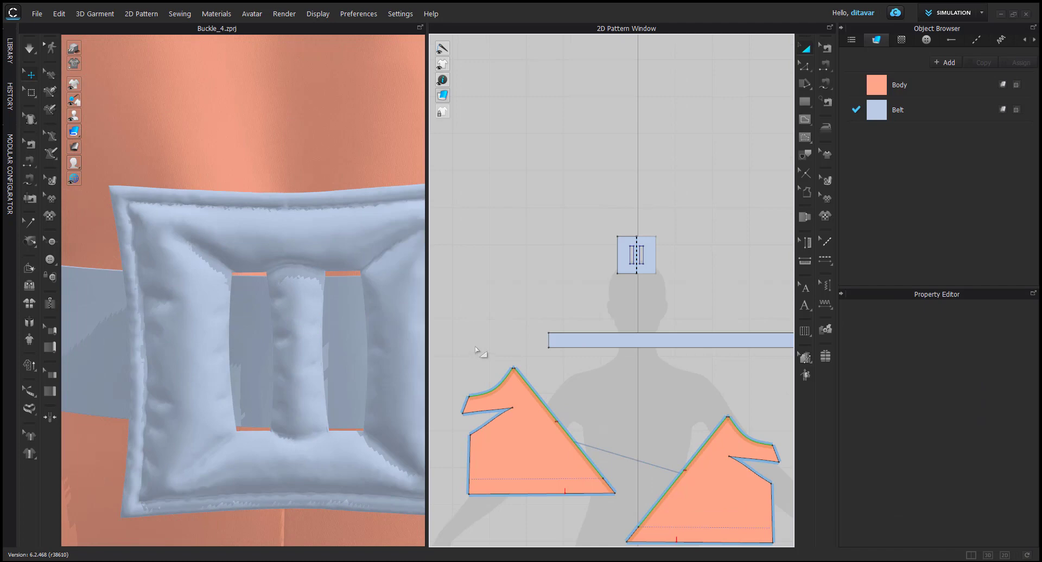
pyautogui.scroll(2, 537, 336)
pyautogui.scroll(3, 233, 306)
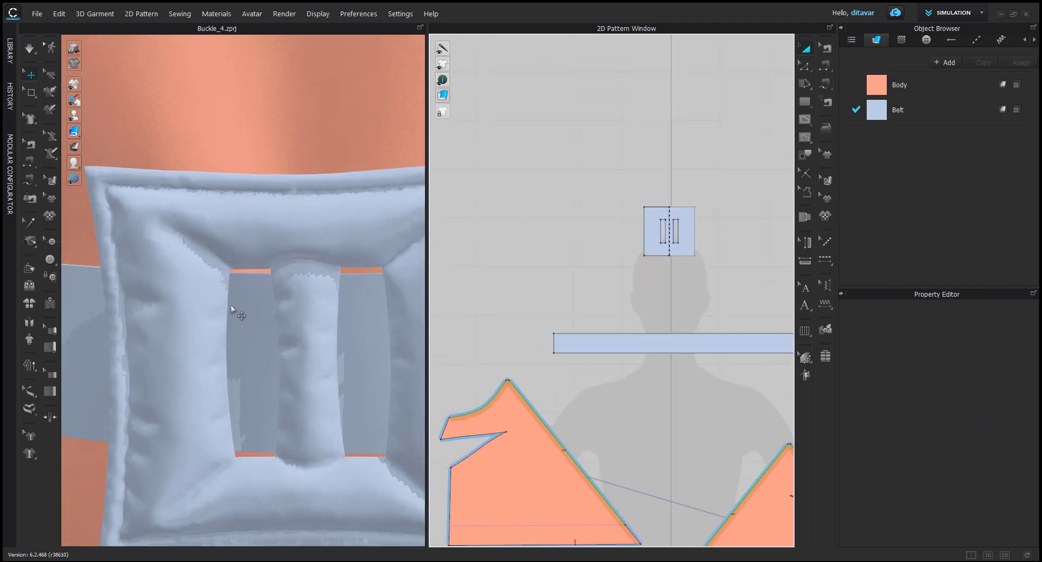
pyautogui.click(232, 298)
pyautogui.moveTo(232, 298)
pyautogui.mouseDown(button='right')
pyautogui.moveTo(272, 272)
pyautogui.moveTo(270, 397)
pyautogui.moveTo(278, 372)
pyautogui.moveTo(262, 288)
pyautogui.moveTo(251, 299)
pyautogui.moveTo(236, 279)
pyautogui.mouseUp(button='right')
pyautogui.click(466, 333)
pyautogui.click(234, 278)
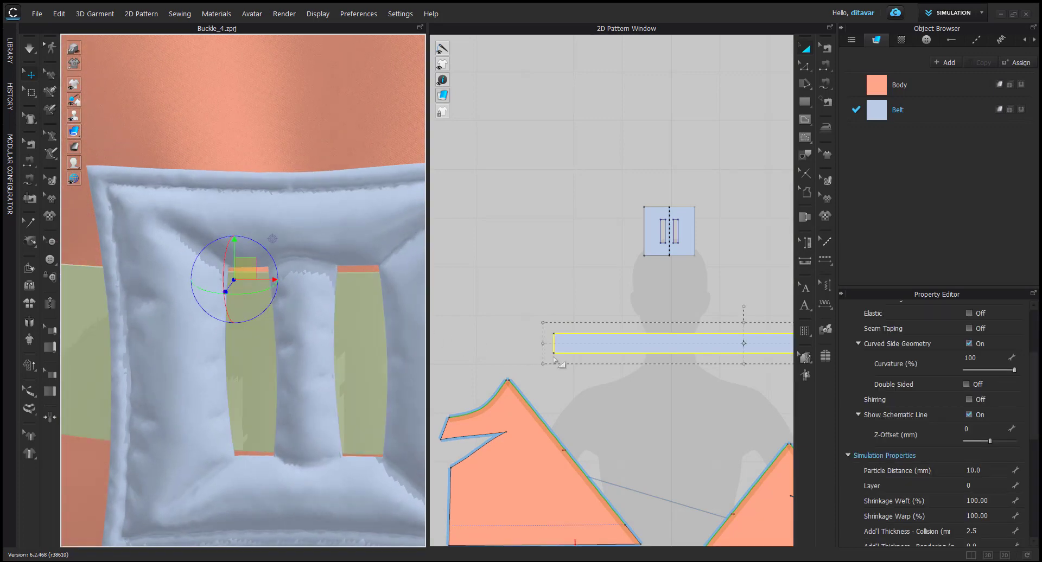
pyautogui.scroll(3, 612, 349)
pyautogui.scroll(-4, 612, 348)
pyautogui.moveTo(612, 348); pyautogui.dragTo(506, 360, button='middle')
pyautogui.moveTo(787, 361); pyautogui.dragTo(683, 359, button='middle')
pyautogui.scroll(6, 682, 355)
pyautogui.press('g')
pyautogui.scroll(1, 641, 308)
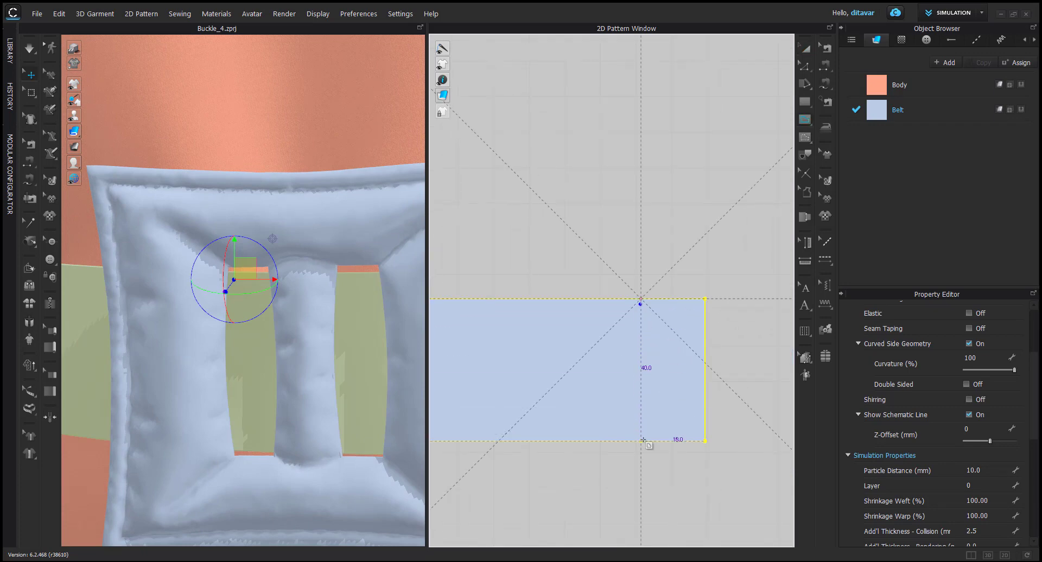
pyautogui.press('Escape')
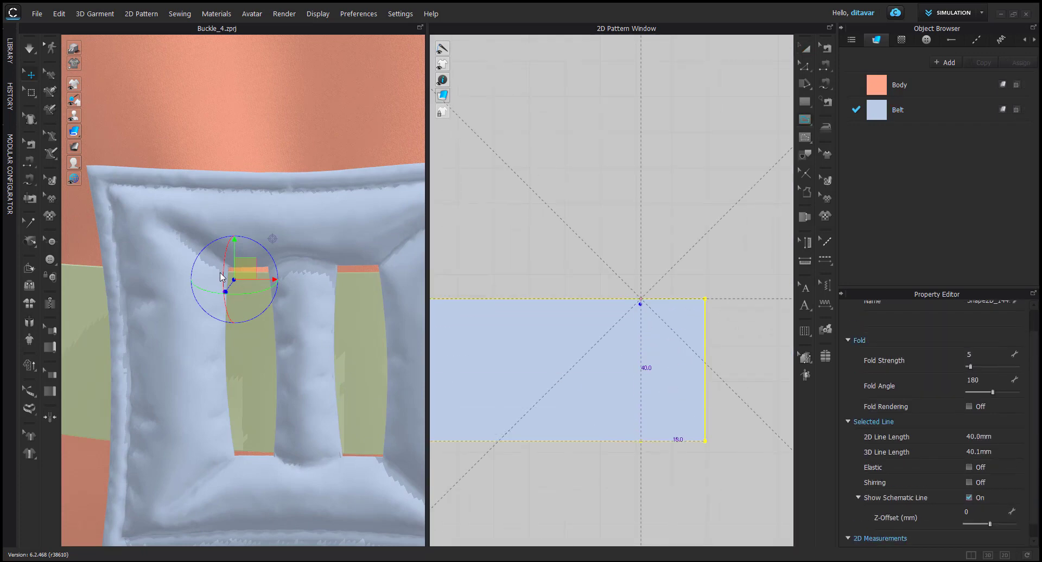
# Draw a matching internal line across the belt about 16.7 mm from its left end, at the outer edge of the other buckle opening
pyautogui.scroll(-2, 243, 283)
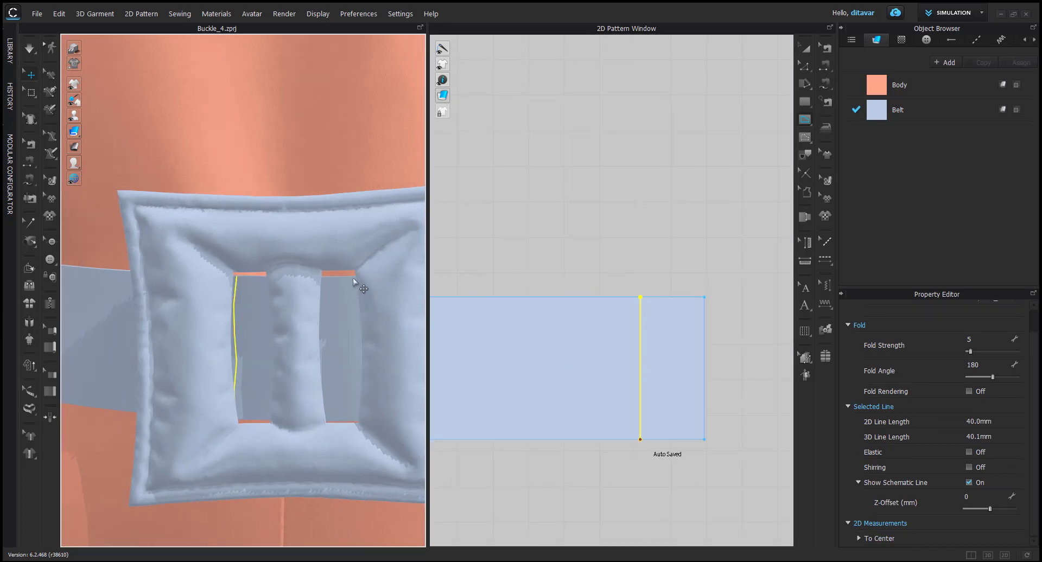
pyautogui.click(354, 275)
pyautogui.click(360, 280)
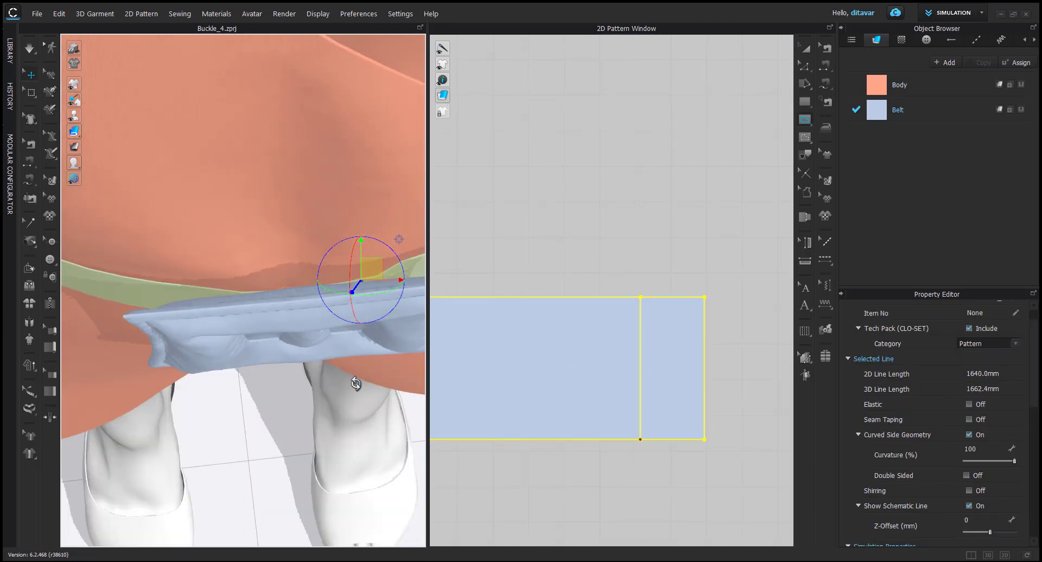
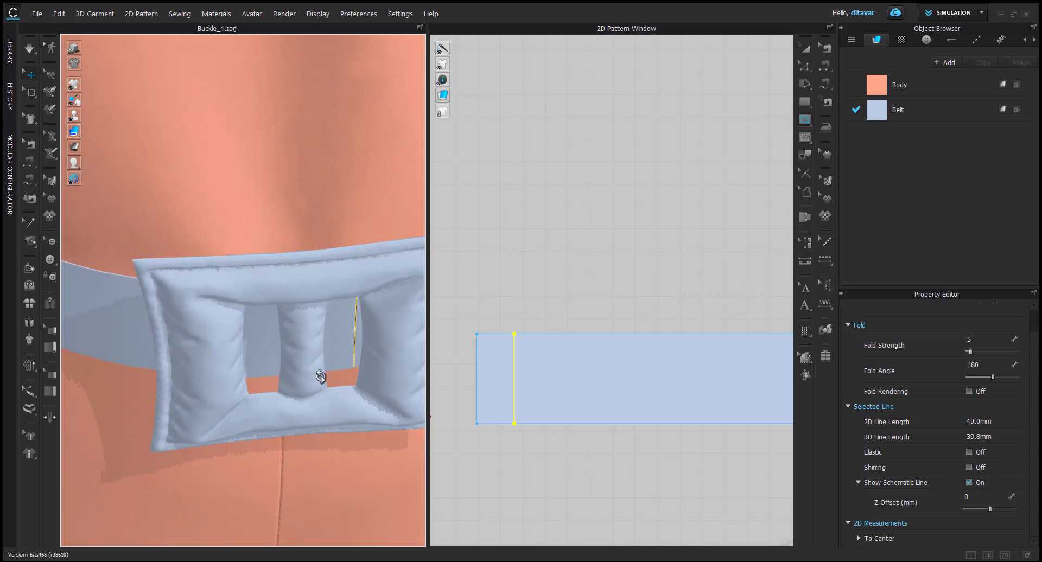
pyautogui.scroll(-5, 530, 309)
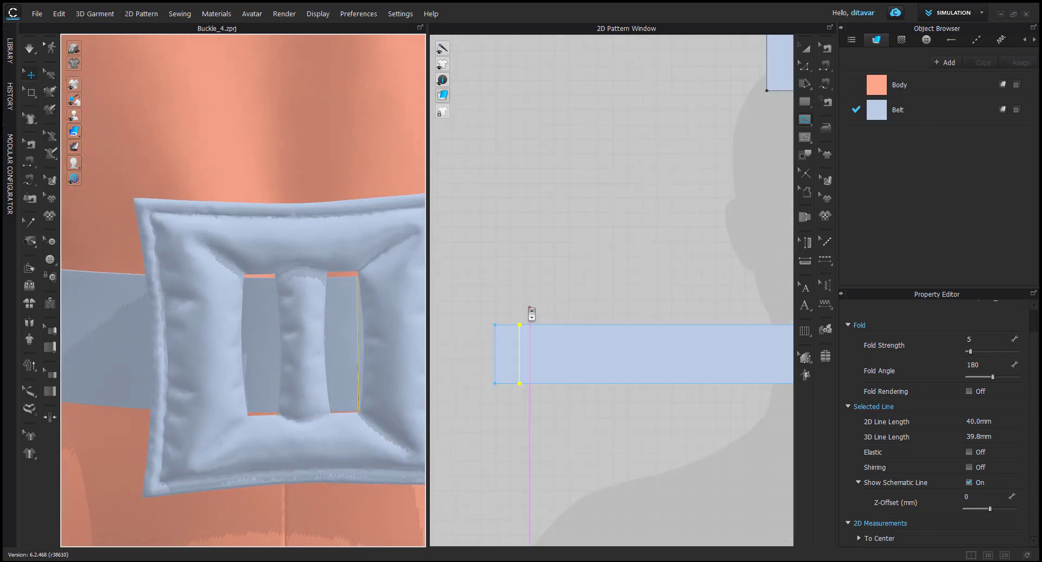
pyautogui.click(543, 340)
pyautogui.scroll(-1, 953, 476)
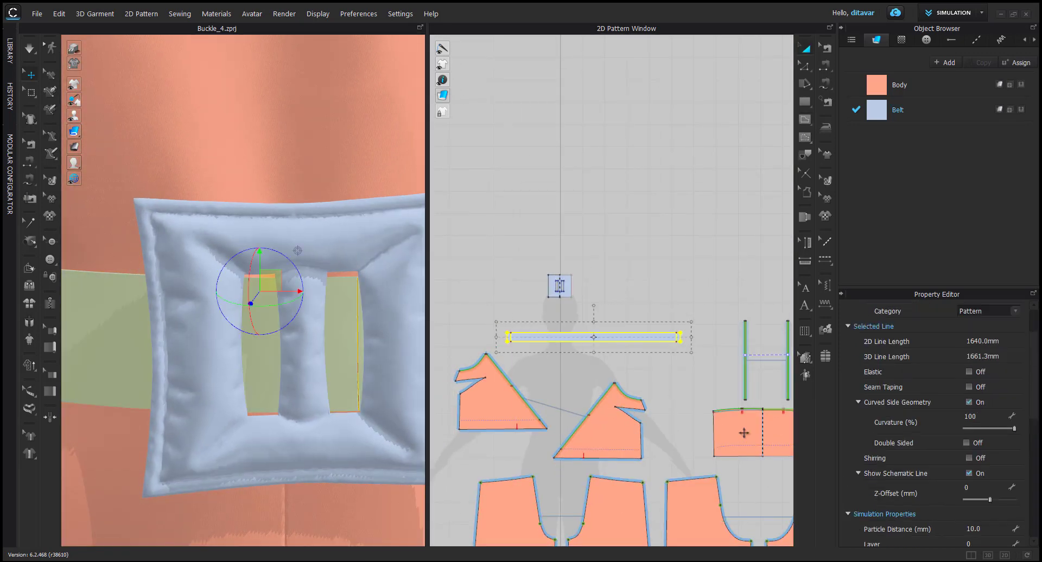
pyautogui.click(562, 372)
pyautogui.scroll(6, 516, 347)
pyautogui.moveTo(516, 347); pyautogui.dragTo(559, 351, button='middle')
pyautogui.click(563, 315)
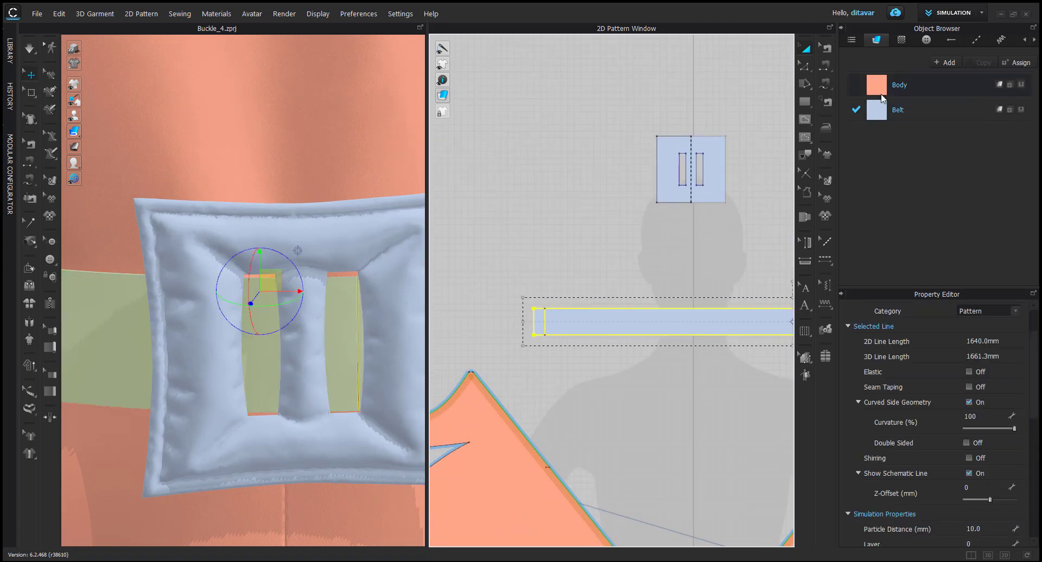
pyautogui.click(479, 230)
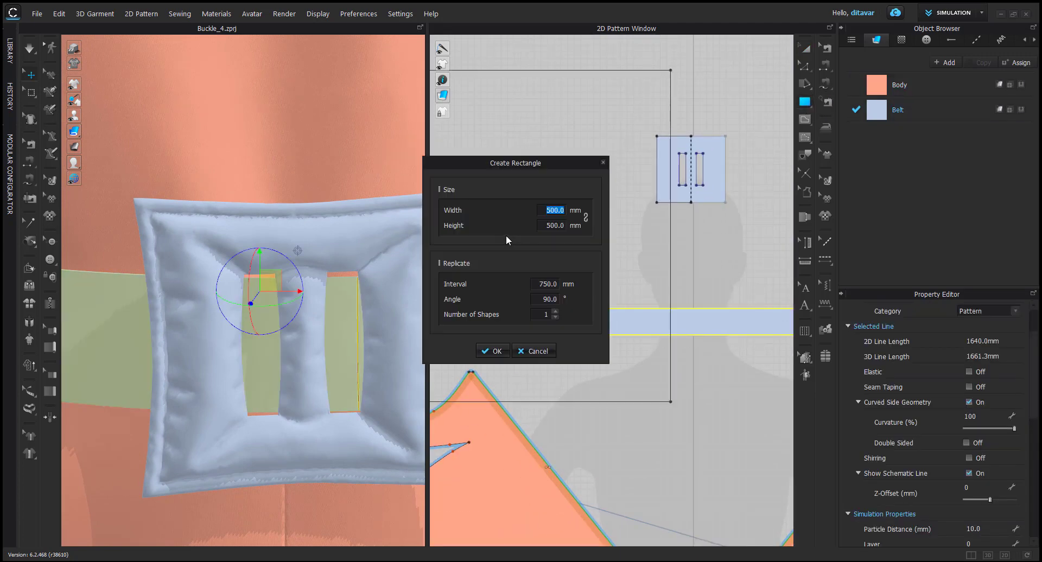
pyautogui.click(575, 347)
# Check the belt's width and the distance of each internal line from its nearest belt end
pyautogui.scroll(3, 537, 325)
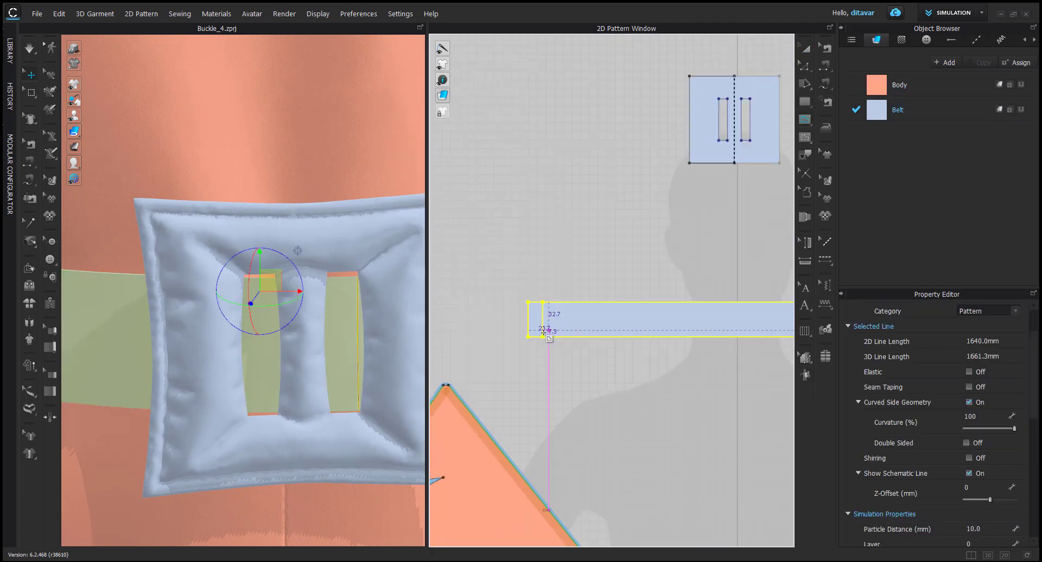
pyautogui.scroll(2, 539, 326)
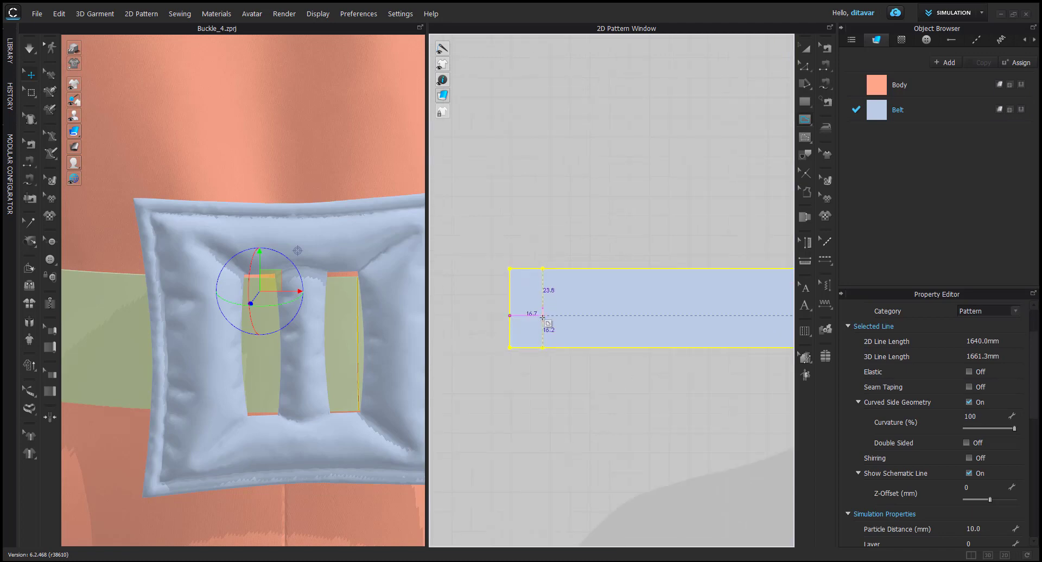
pyautogui.scroll(-5, 542, 318)
pyautogui.moveTo(633, 337); pyautogui.dragTo(465, 334, button='middle')
pyautogui.scroll(-2, 465, 334)
pyautogui.scroll(6, 754, 344)
pyautogui.moveTo(758, 307); pyautogui.dragTo(675, 349, button='middle')
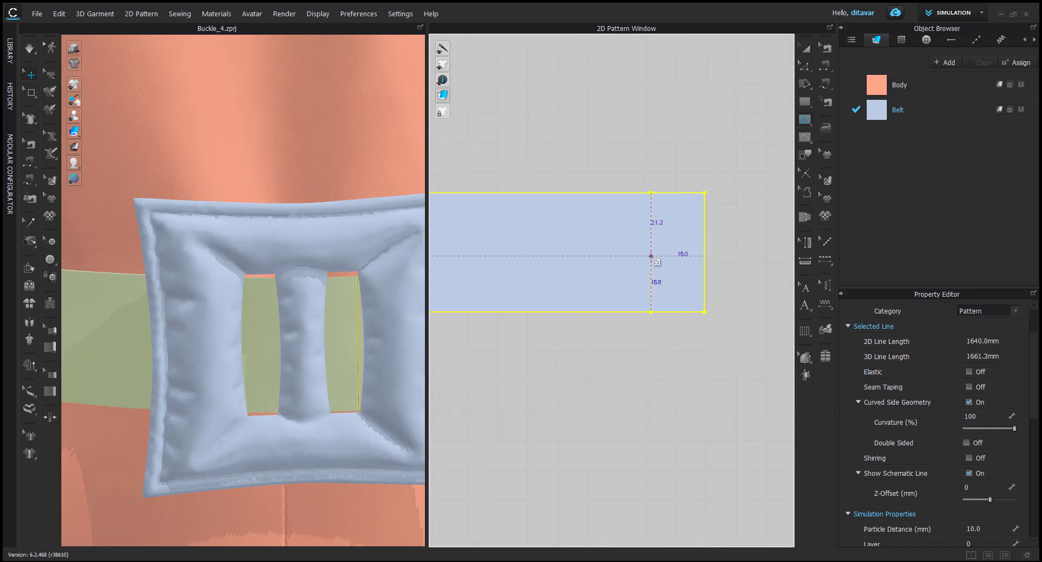
pyautogui.scroll(-5, 551, 285)
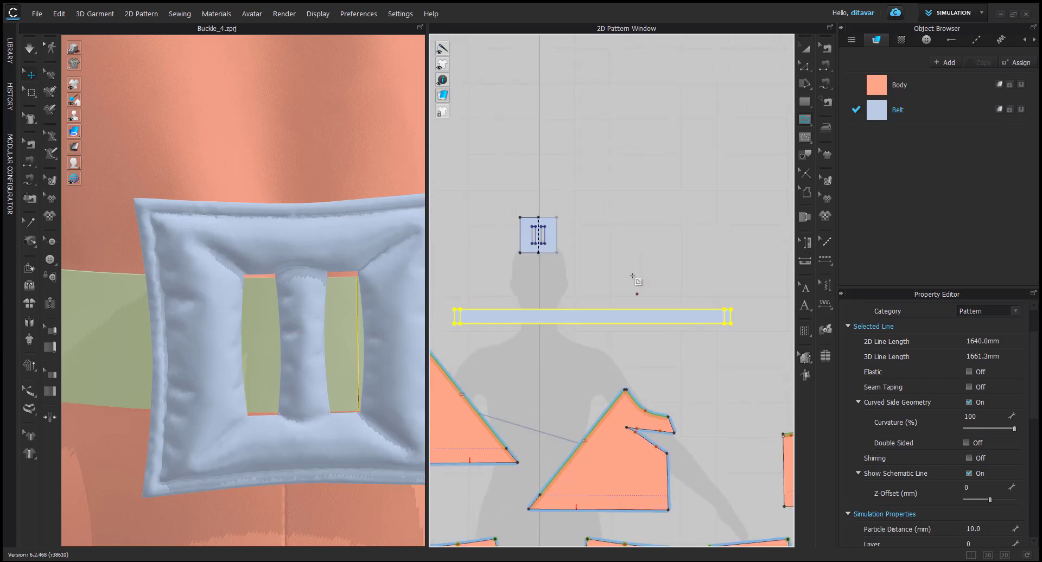
# Create a 40 × 40 mm rectangle pattern above the left end of the belt
pyautogui.scroll(-2, 506, 330)
pyautogui.scroll(4, 507, 325)
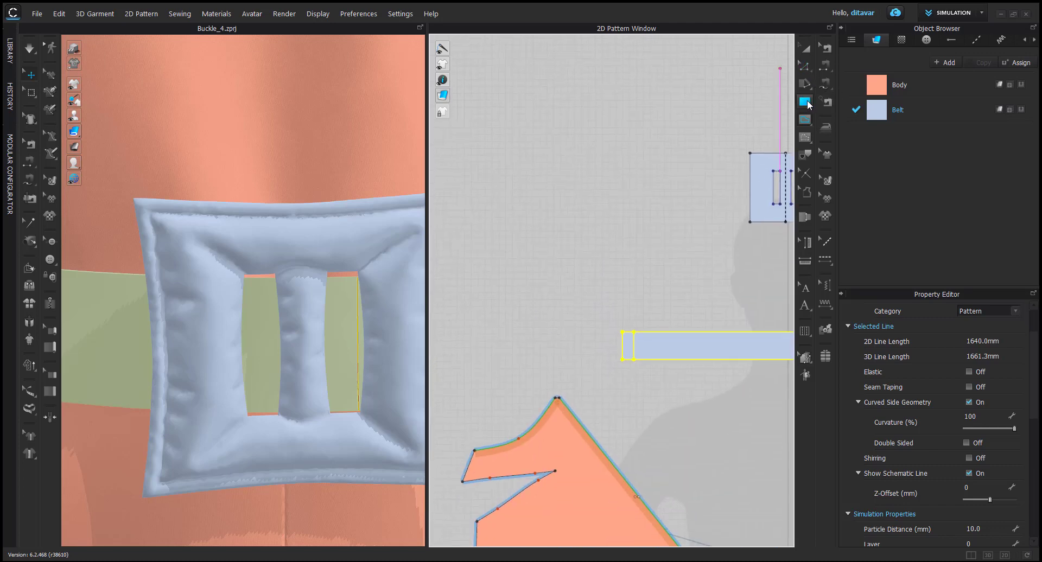
pyautogui.click(628, 274)
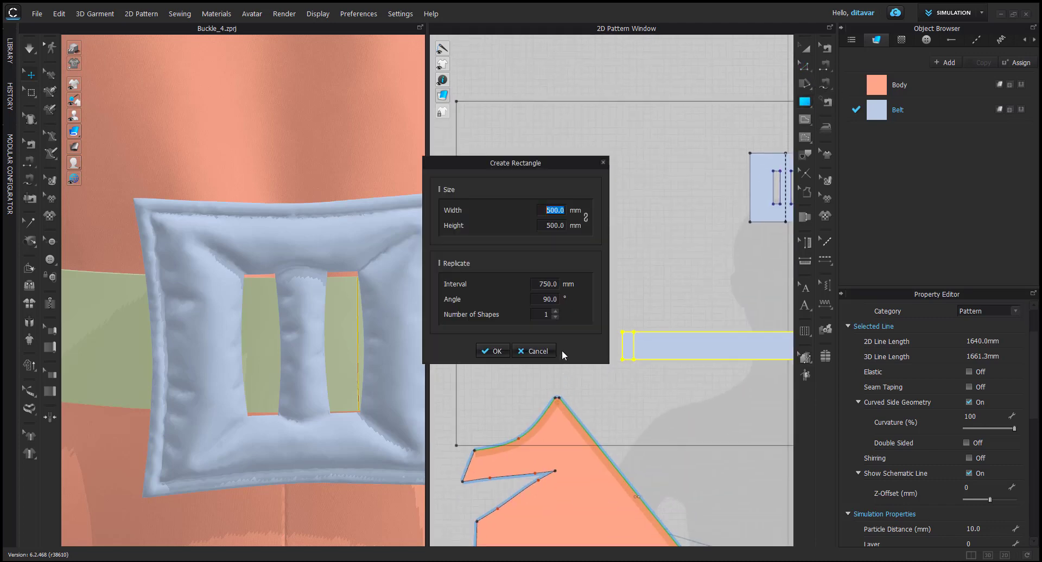
pyautogui.write('40')
pyautogui.press('Tab')
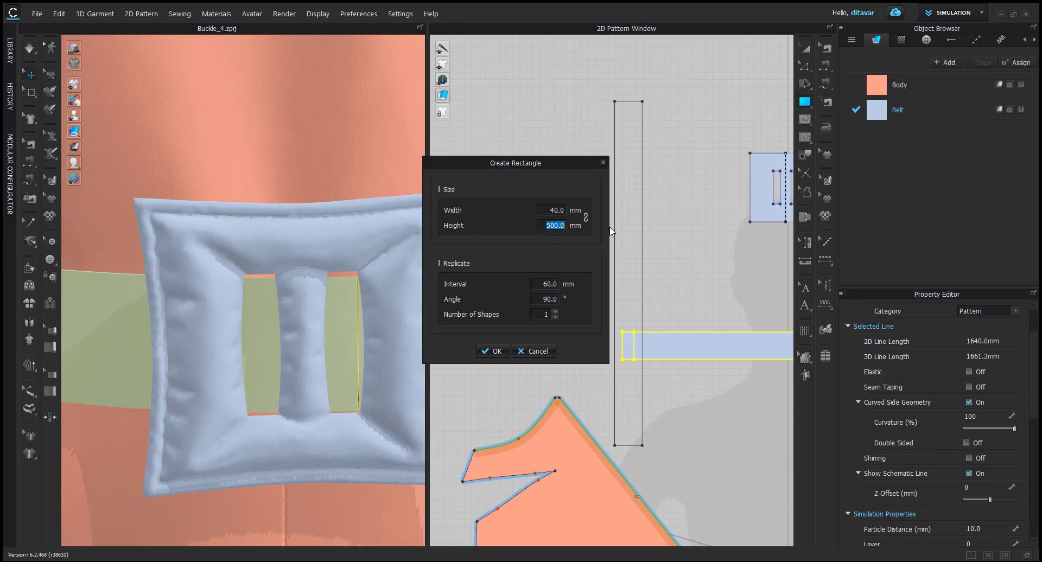
pyautogui.write('40')
pyautogui.press('Return')
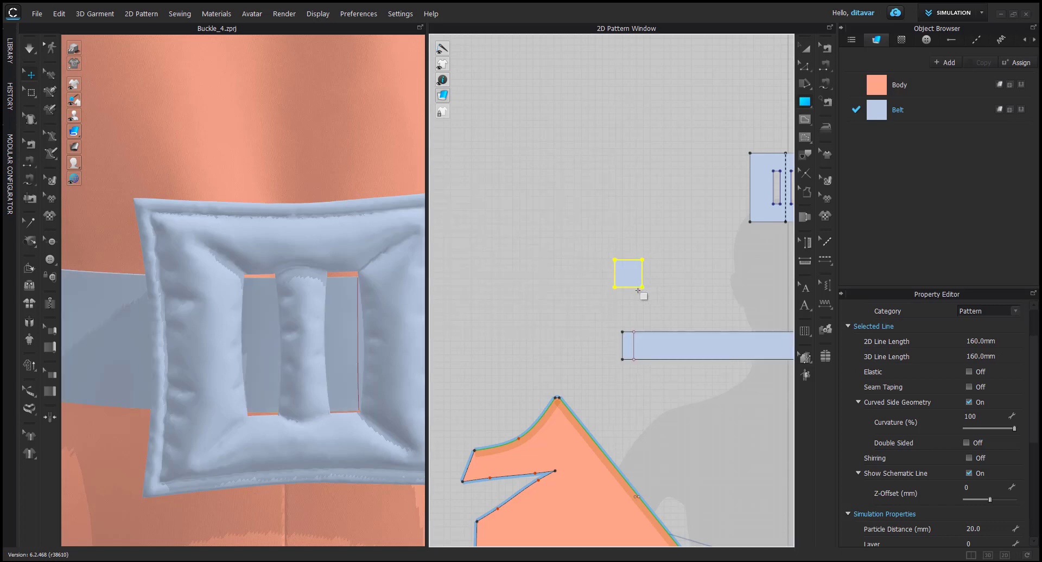
# Sew the small square's right edge to the internal line near the belt's left end
pyautogui.scroll(3, 639, 291)
pyautogui.press('a')
pyautogui.click(608, 319)
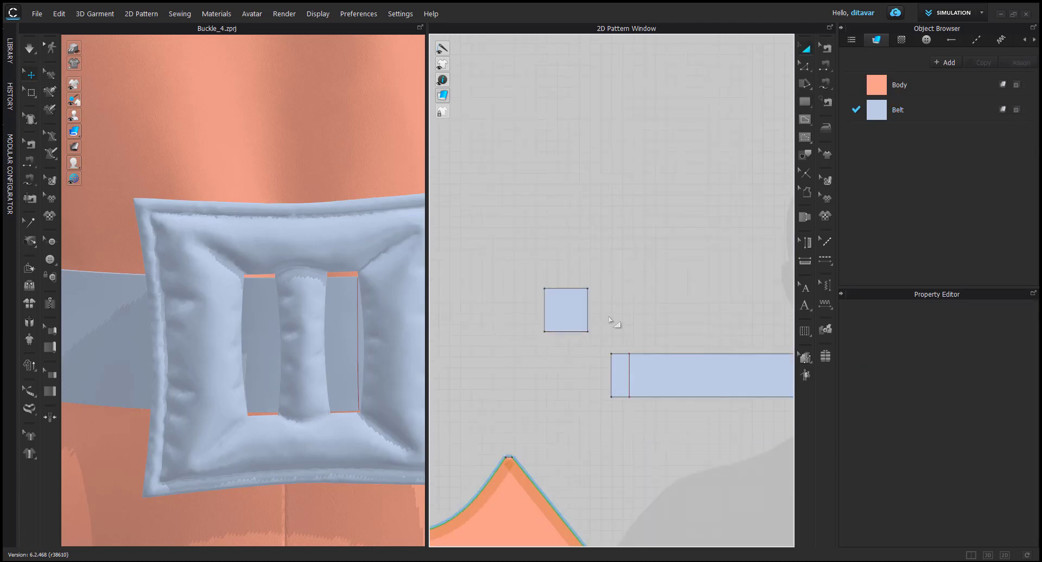
pyautogui.click(587, 301)
pyautogui.click(625, 369)
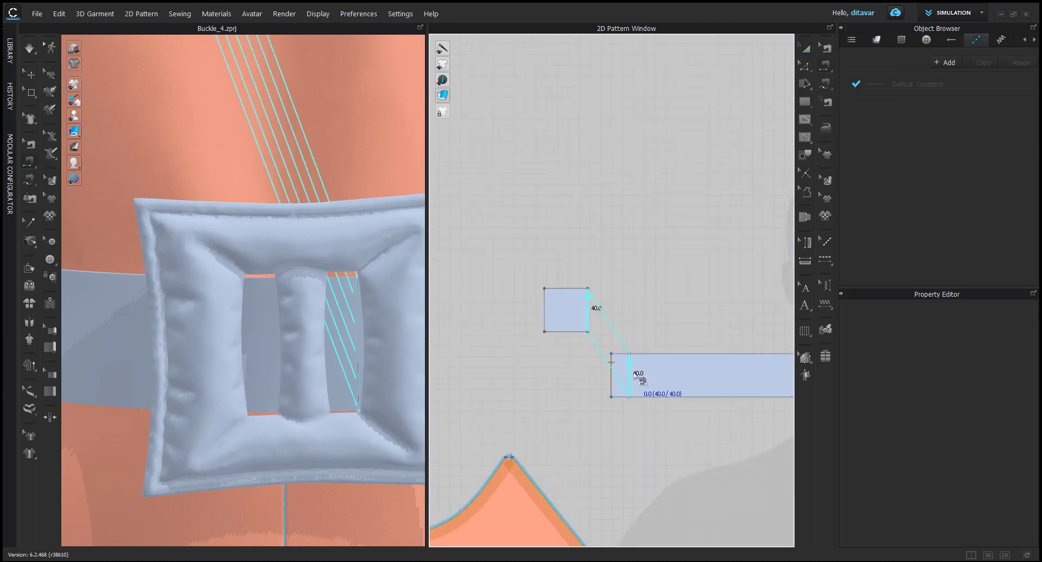
# Sew the small square's left edge to the internal line near the belt's right end
pyautogui.click(547, 299)
pyautogui.scroll(-3, 547, 298)
pyautogui.moveTo(700, 334); pyautogui.dragTo(544, 320, button='middle')
pyautogui.click(690, 311)
pyautogui.scroll(-4, 614, 328)
pyautogui.press('a')
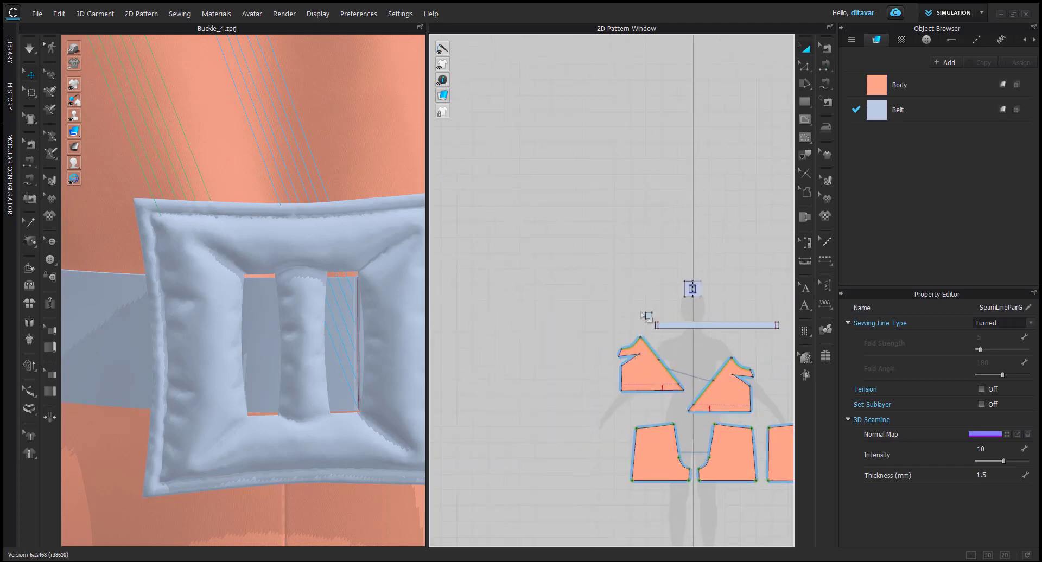
# Move the small square down in 3D until it sits in front of the buckle's middle bar
pyautogui.click(648, 316)
pyautogui.scroll(-4, 314, 252)
pyautogui.hotkey('shift', 'f')
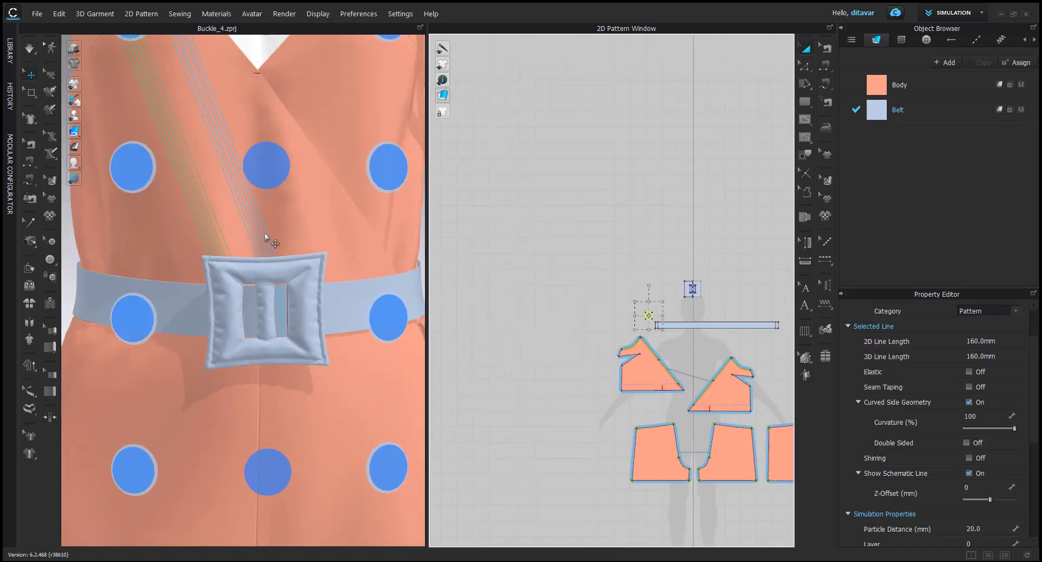
pyautogui.scroll(2, 267, 217)
pyautogui.moveTo(287, 103); pyautogui.dragTo(293, 327)
pyautogui.scroll(3, 298, 330)
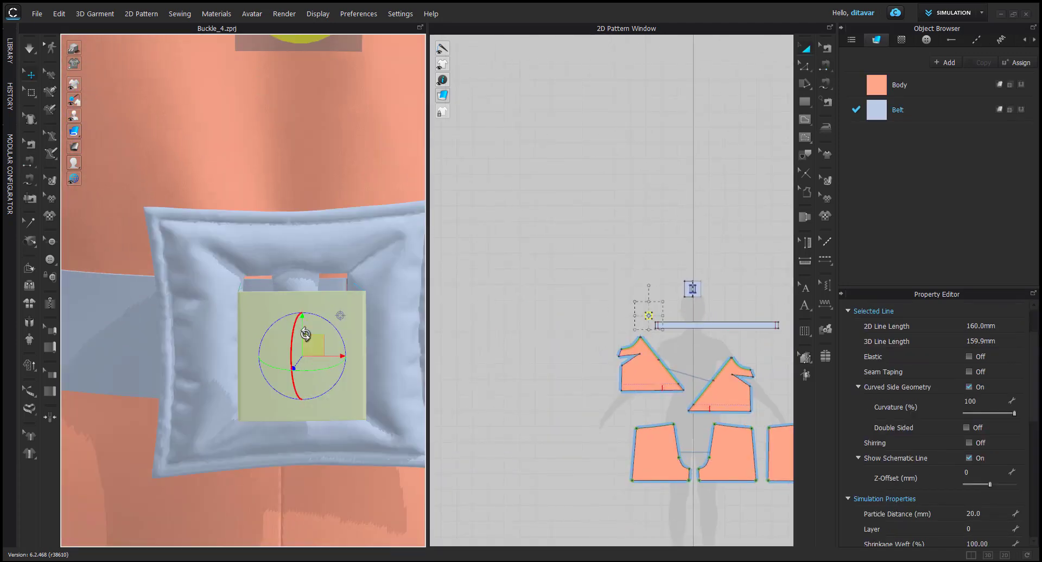
# Freeze all pattern pieces except the new small square in front of the buckle
pyautogui.click(591, 356)
pyautogui.scroll(-4, 587, 356)
pyautogui.hotkey('ctrl', 'a')
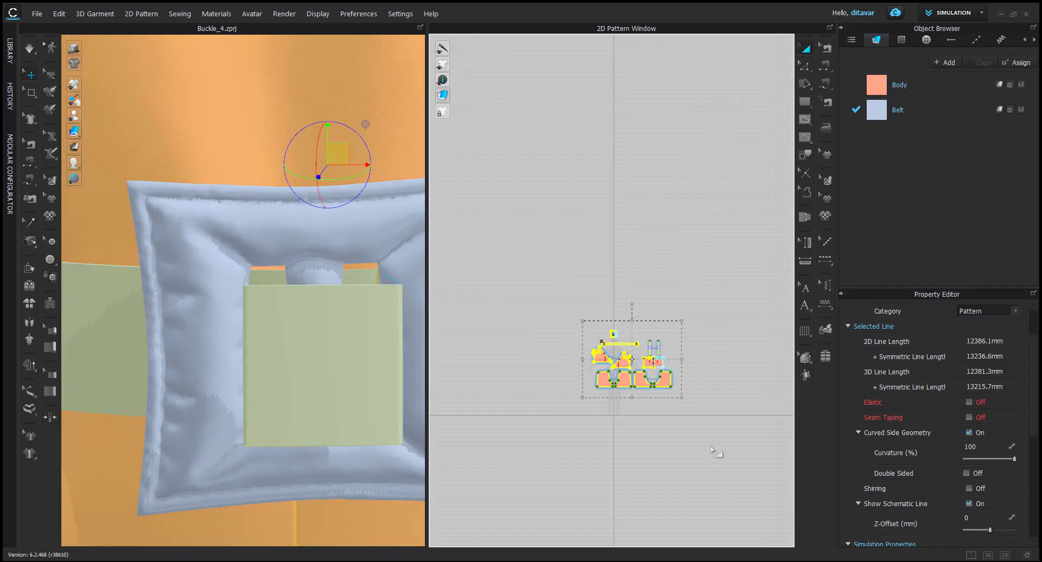
pyautogui.click(711, 450)
pyautogui.scroll(5, 716, 380)
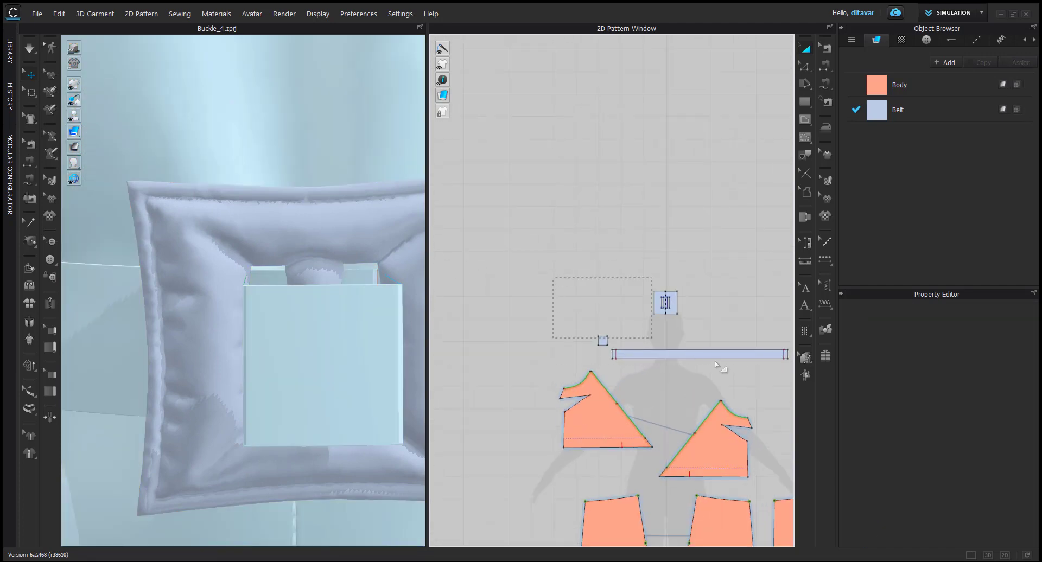
pyautogui.click(602, 341)
pyautogui.hotkey('ctrl', 'k')
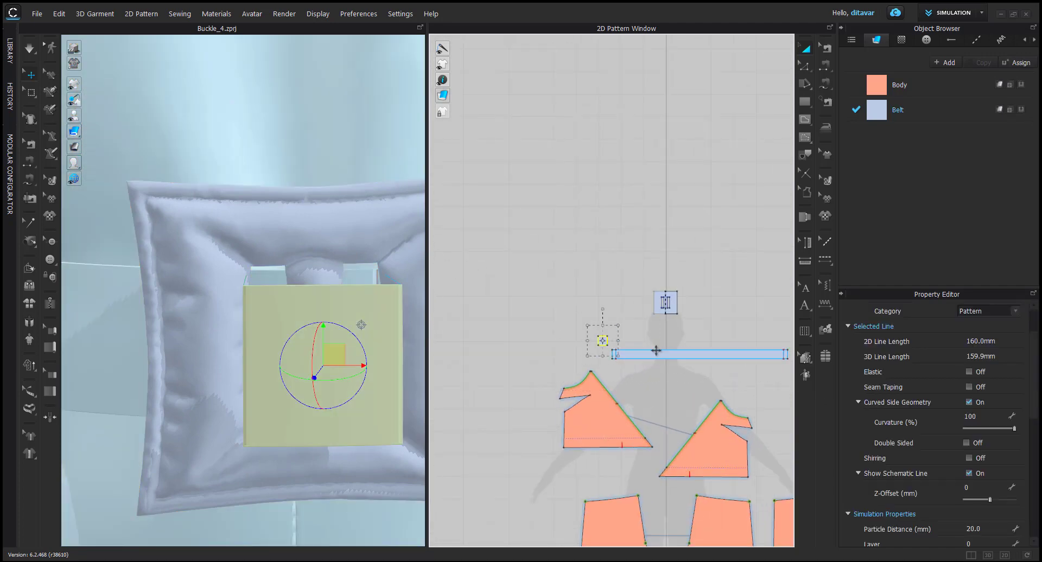
# Unfreeze the waist belt pattern in 3D
pyautogui.click(656, 353)
pyautogui.click(526, 300)
pyautogui.scroll(-2, 243, 290)
pyautogui.click(285, 327)
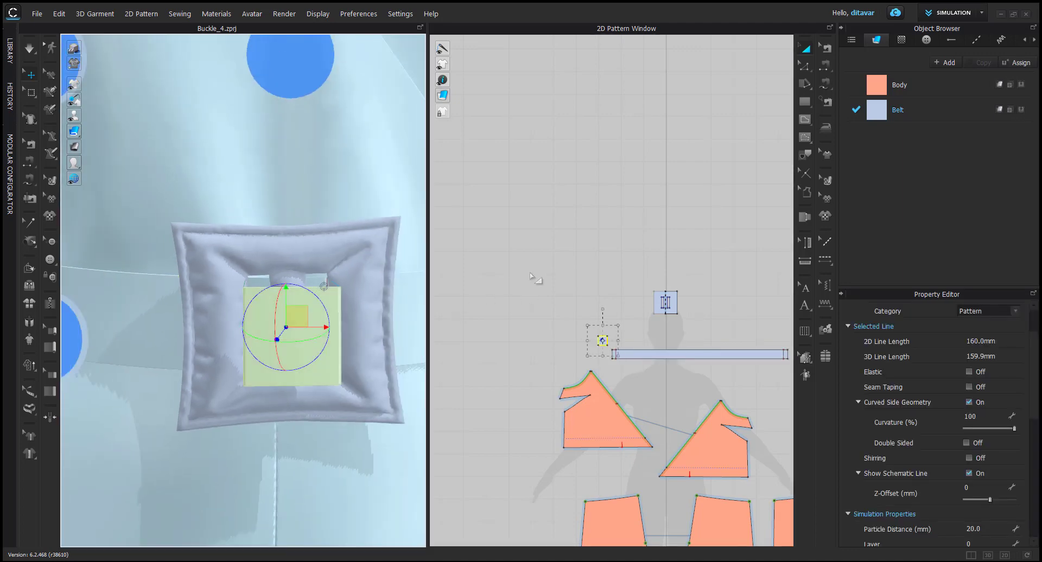
pyautogui.click(535, 278)
pyautogui.click(303, 336)
pyautogui.click(155, 320)
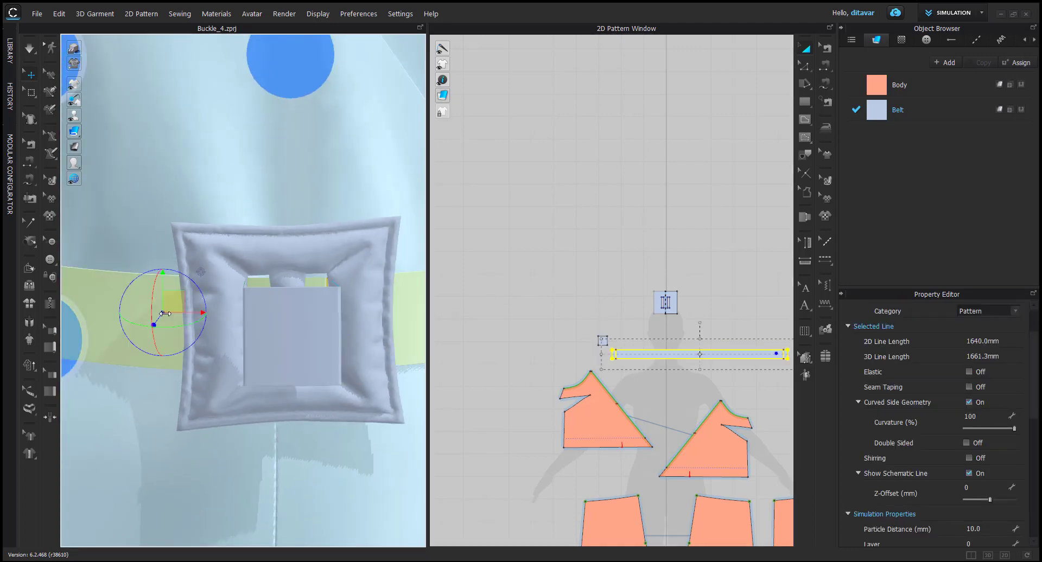
pyautogui.press('Escape')
pyautogui.scroll(4, 331, 366)
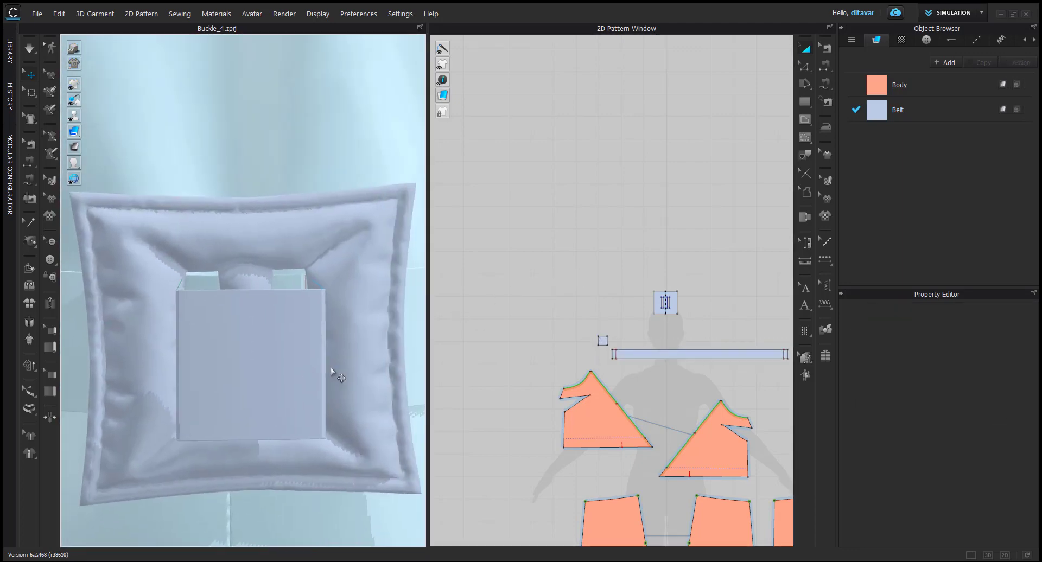
pyautogui.rightClick(75, 333)
pyautogui.click(112, 85)
pyautogui.click(600, 200)
# Set the small square's particle distance to 5 mm and simulate it at the buckle's opening
pyautogui.scroll(-3, 363, 346)
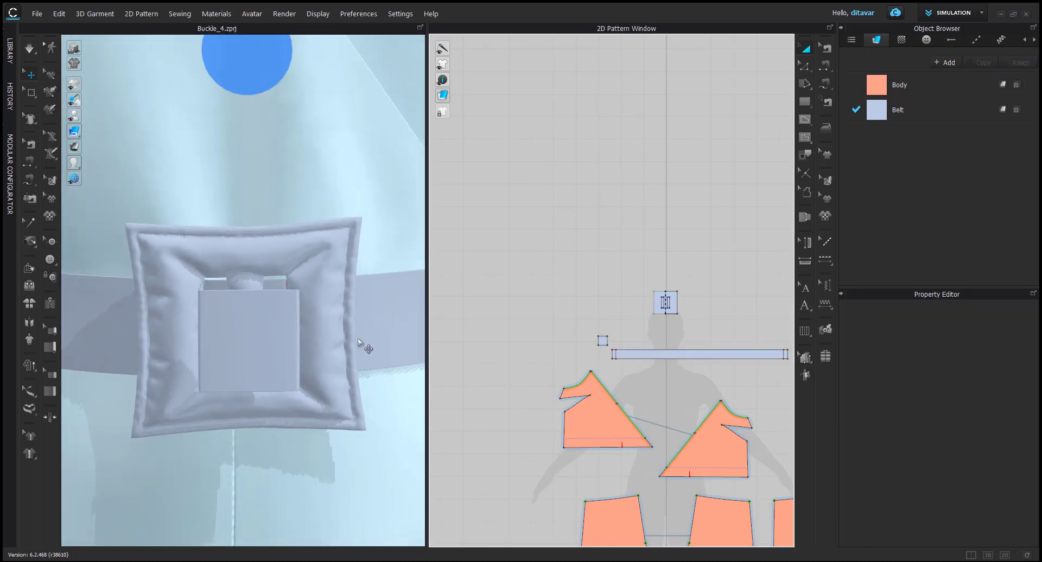
pyautogui.moveTo(356, 359); pyautogui.dragTo(349, 331, button='middle')
pyautogui.scroll(4, 609, 335)
pyautogui.click(596, 349)
pyautogui.scroll(-3, 979, 450)
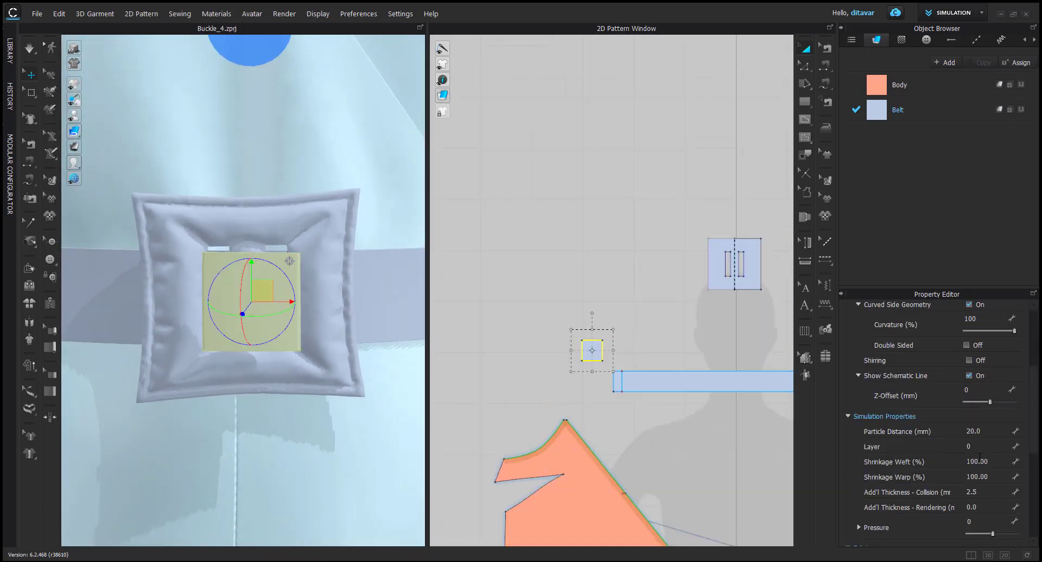
pyautogui.click(758, 355)
pyautogui.scroll(5, 213, 349)
pyautogui.scroll(3, 213, 347)
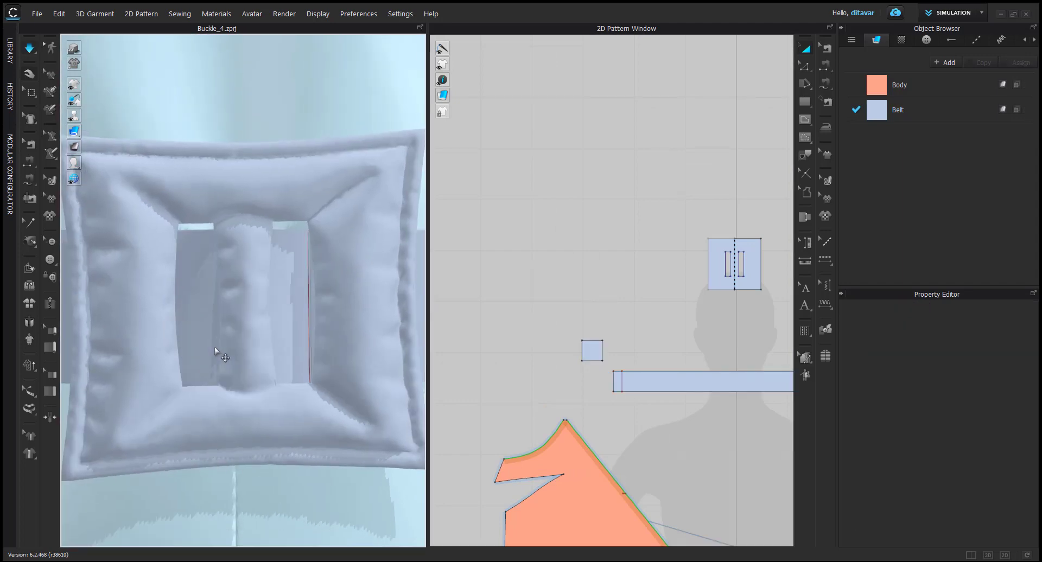
pyautogui.click(205, 322)
pyautogui.moveTo(205, 322); pyautogui.dragTo(202, 380, button='right')
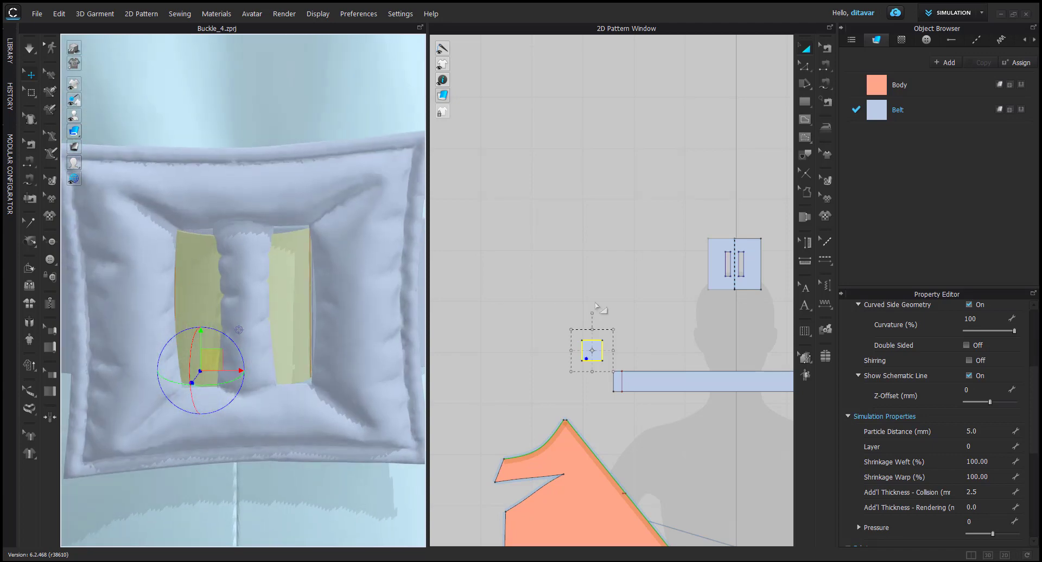
# Widen the small square by moving its left edge outward about 10 mm
pyautogui.click(595, 306)
pyautogui.scroll(5, 598, 336)
pyautogui.moveTo(611, 317); pyautogui.dragTo(592, 318)
pyautogui.rightClick(591, 318)
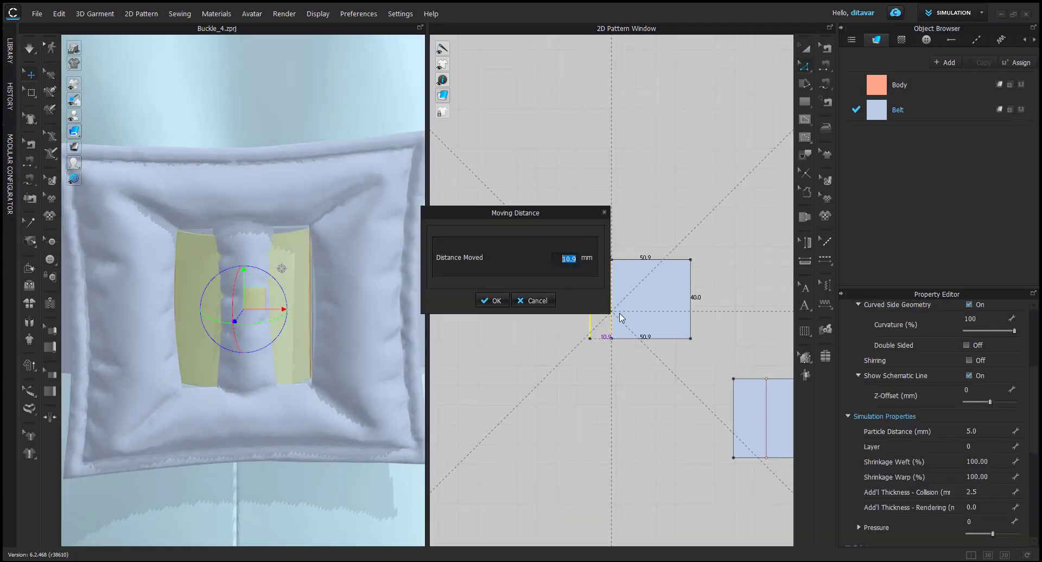
pyautogui.press('Return')
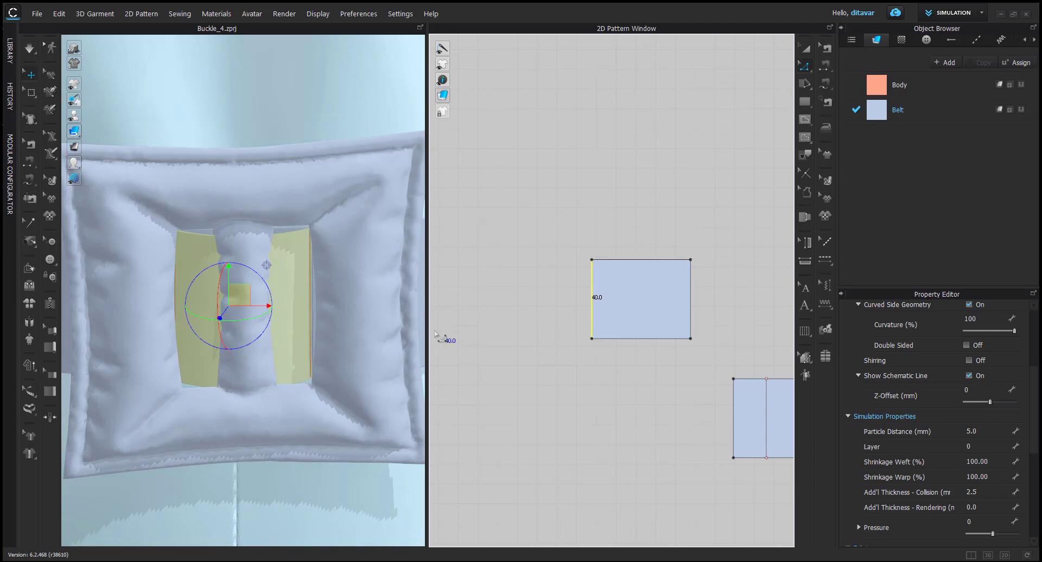
# Simulate the widened connecting piece and bring it in front of the buckle's middle bar
pyautogui.press('space')
pyautogui.moveTo(221, 357); pyautogui.dragTo(230, 325, button='right')
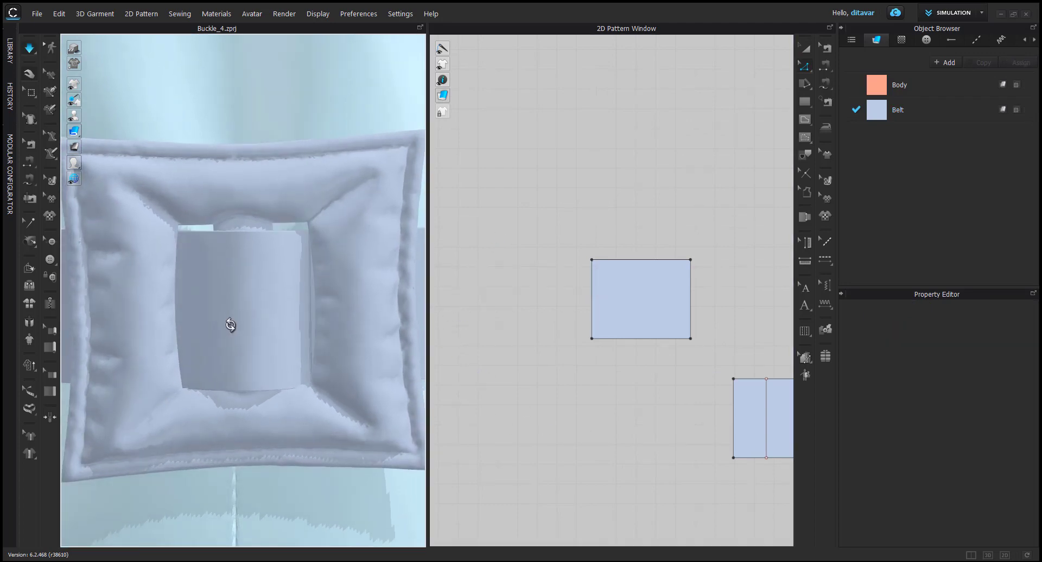
pyautogui.click(242, 330)
# Nudge the buckle vertically and horizontally in 3D to align its opening with the connecting piece
pyautogui.click(249, 406)
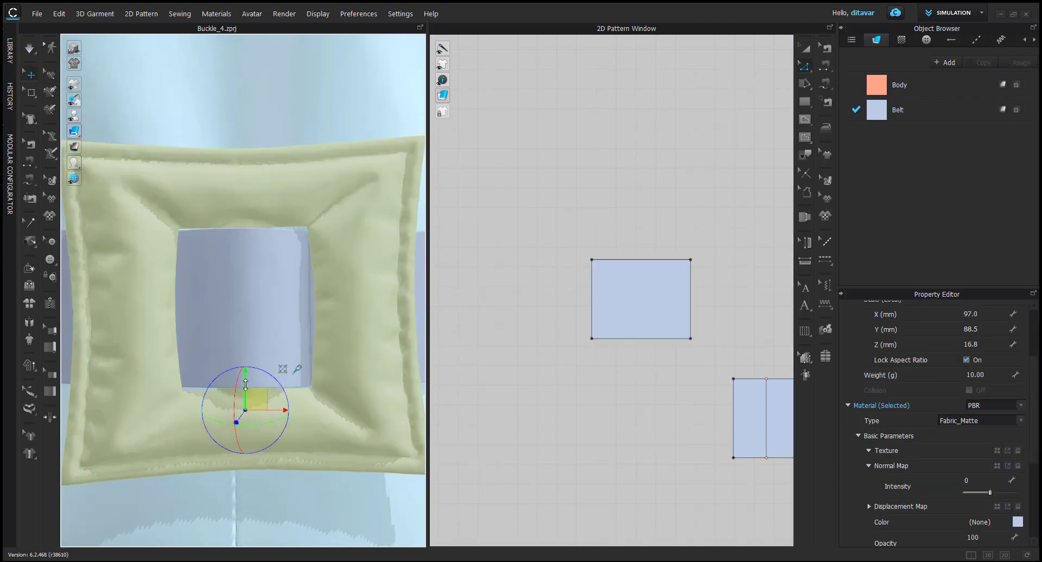
pyautogui.press('q')
pyautogui.moveTo(324, 400); pyautogui.dragTo(341, 412, button='right')
pyautogui.scroll(-6, 342, 412)
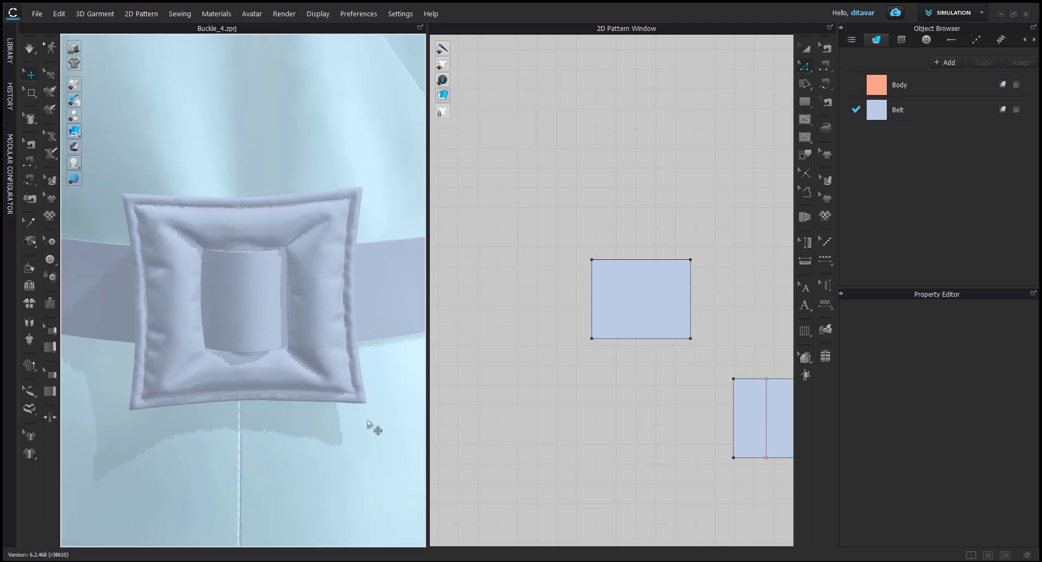
pyautogui.scroll(2, 308, 404)
pyautogui.click(243, 373)
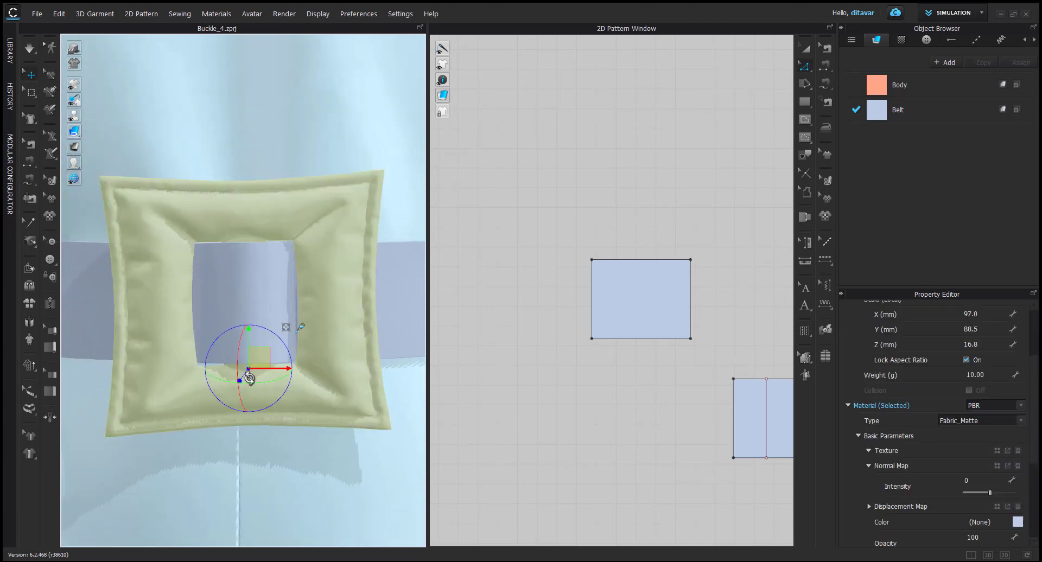
pyautogui.moveTo(243, 372)
pyautogui.mouseDown(button='right')
pyautogui.moveTo(243, 487)
pyautogui.moveTo(239, 376)
pyautogui.mouseUp(button='right')
pyautogui.click(620, 421)
pyautogui.scroll(-4, 493, 408)
pyautogui.scroll(-3, 284, 358)
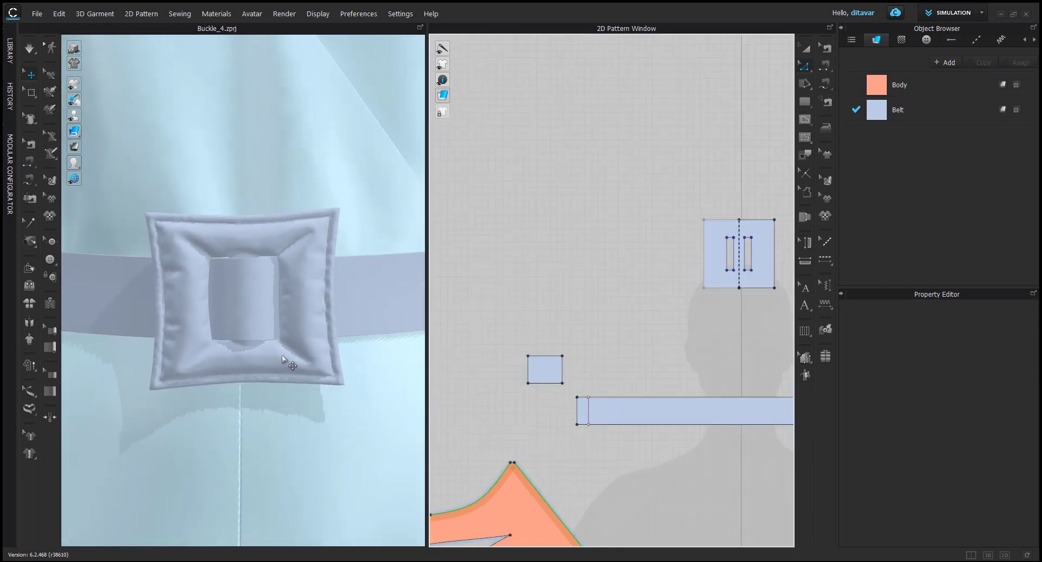
pyautogui.scroll(-3, 404, 431)
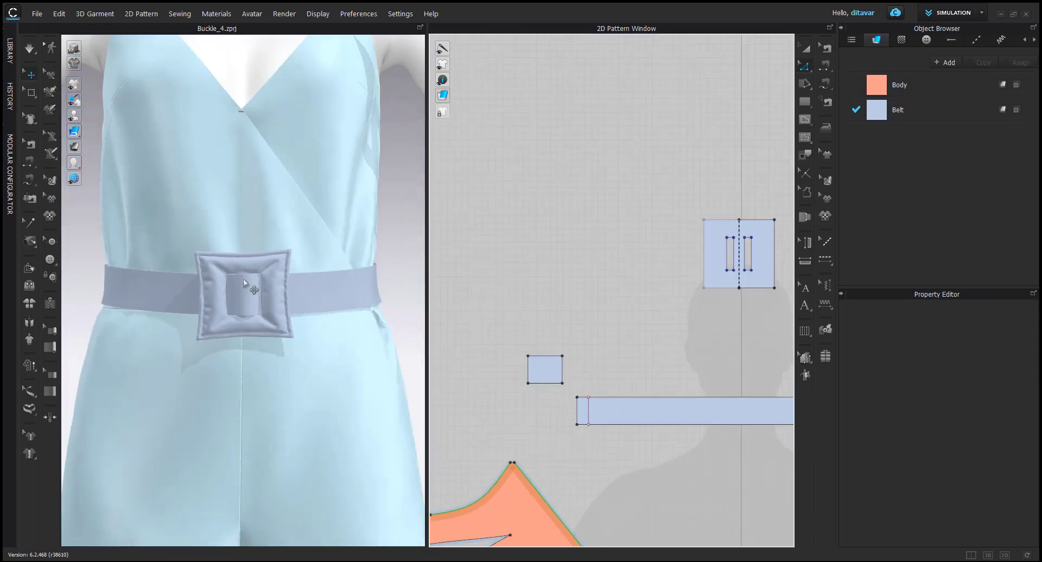
# Shift the internal line near the belt's left end slightly inward
pyautogui.click(245, 282)
pyautogui.scroll(5, 281, 358)
pyautogui.click(281, 358)
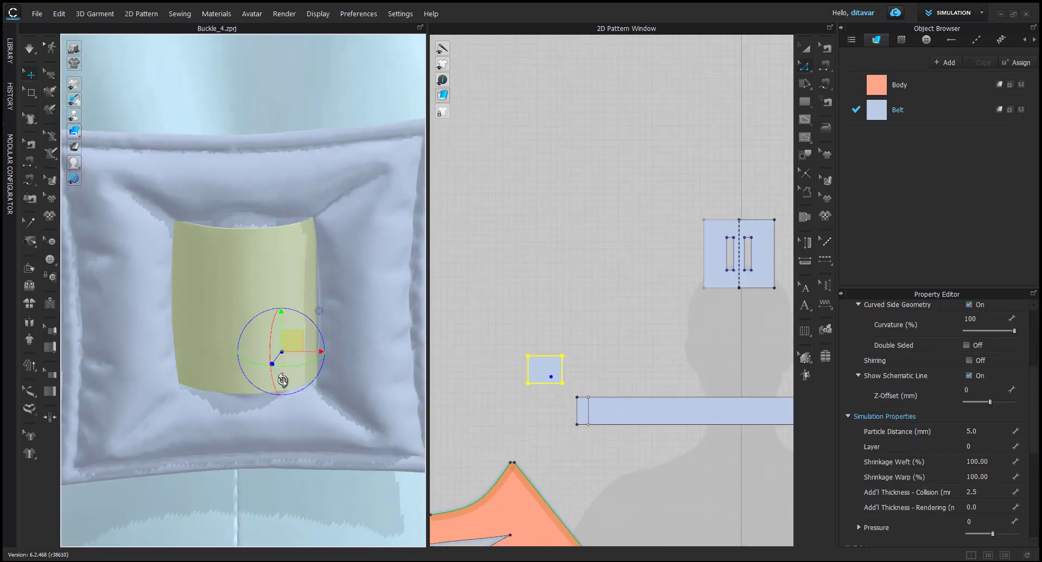
pyautogui.moveTo(281, 358)
pyautogui.mouseDown(button='right')
pyautogui.moveTo(302, 414)
pyautogui.moveTo(285, 440)
pyautogui.moveTo(279, 346)
pyautogui.mouseUp(button='right')
pyautogui.click(565, 436)
pyautogui.scroll(4, 585, 410)
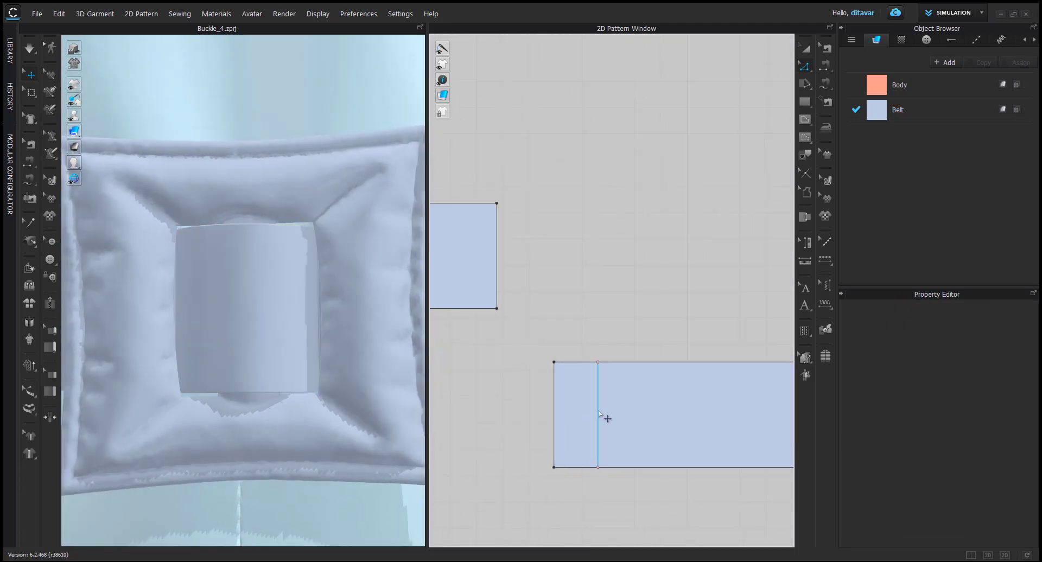
pyautogui.moveTo(615, 418); pyautogui.dragTo(608, 415)
pyautogui.rightClick(608, 415)
pyautogui.press('Return')
pyautogui.scroll(-5, 611, 416)
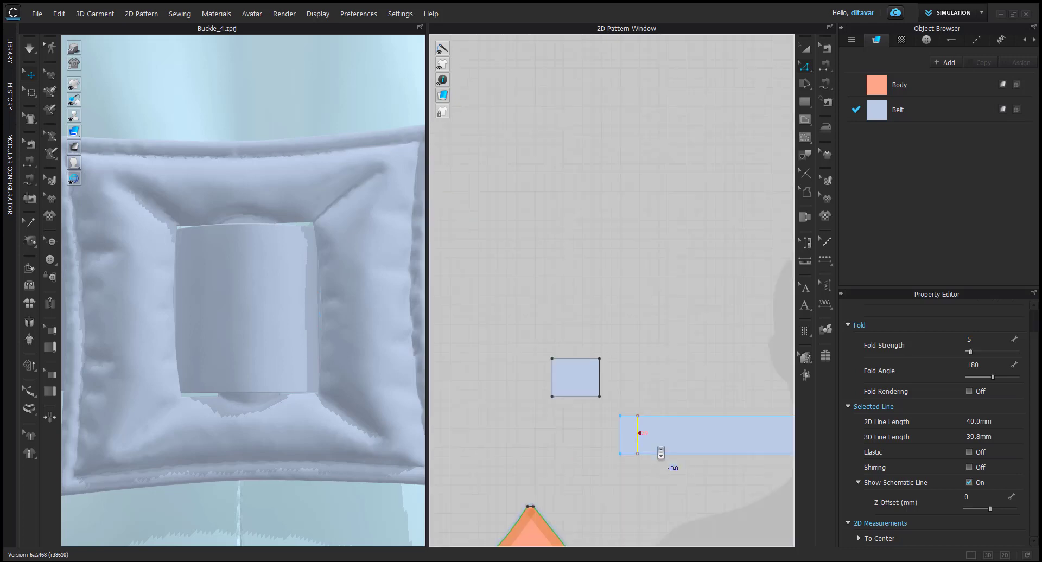
# Shift the internal line near the belt's right end slightly inward
pyautogui.scroll(5, 775, 408)
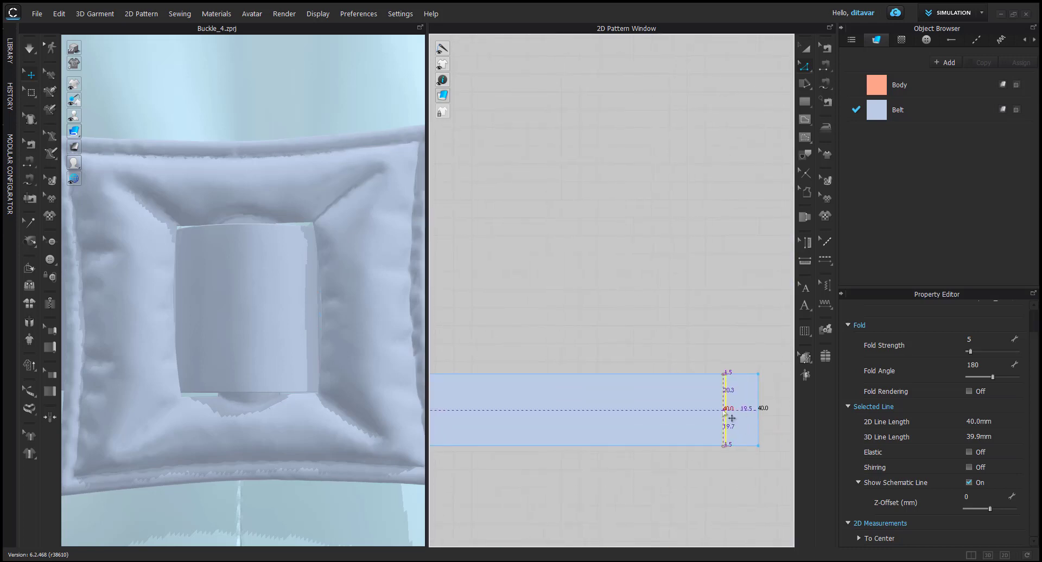
pyautogui.rightClick(727, 417)
pyautogui.press('Return')
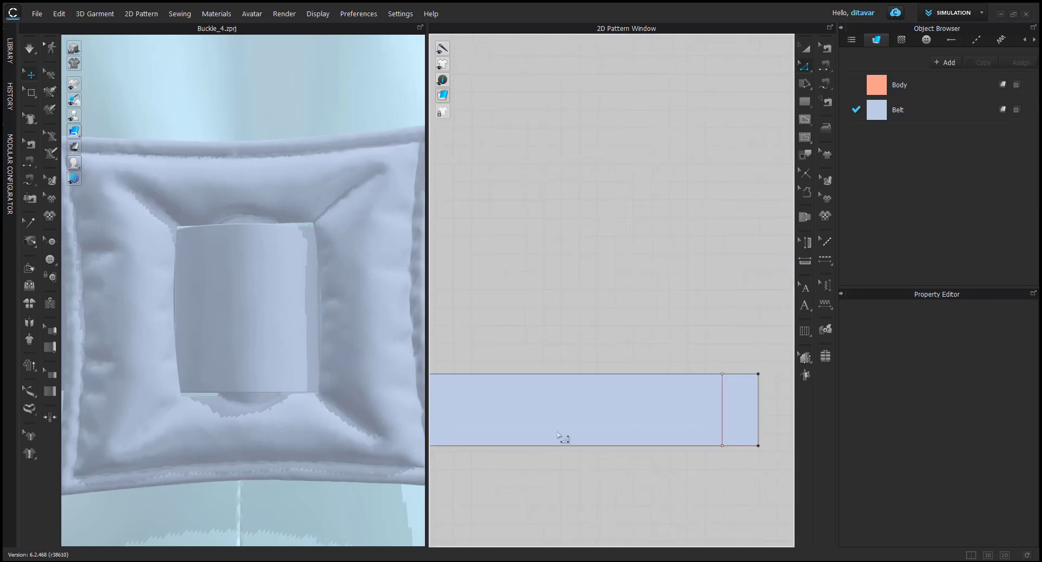
pyautogui.moveTo(287, 380); pyautogui.dragTo(309, 390, button='right')
pyautogui.scroll(-3, 632, 452)
pyautogui.scroll(-2, 600, 400)
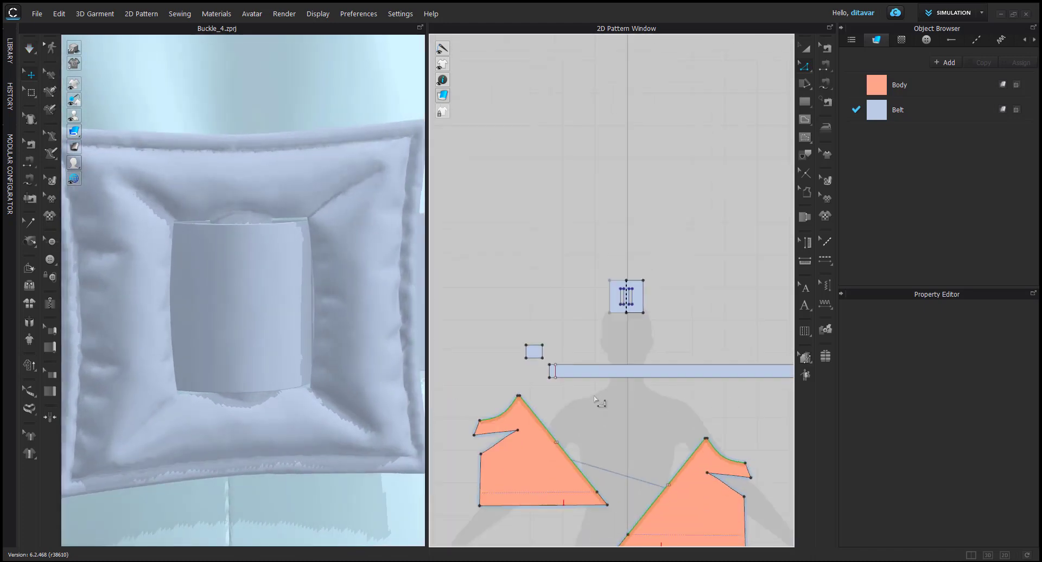
# Offset both side edges of the connecting piece as internal lines, four per side at 1 mm spacing
pyautogui.scroll(5, 542, 358)
pyautogui.click(605, 353)
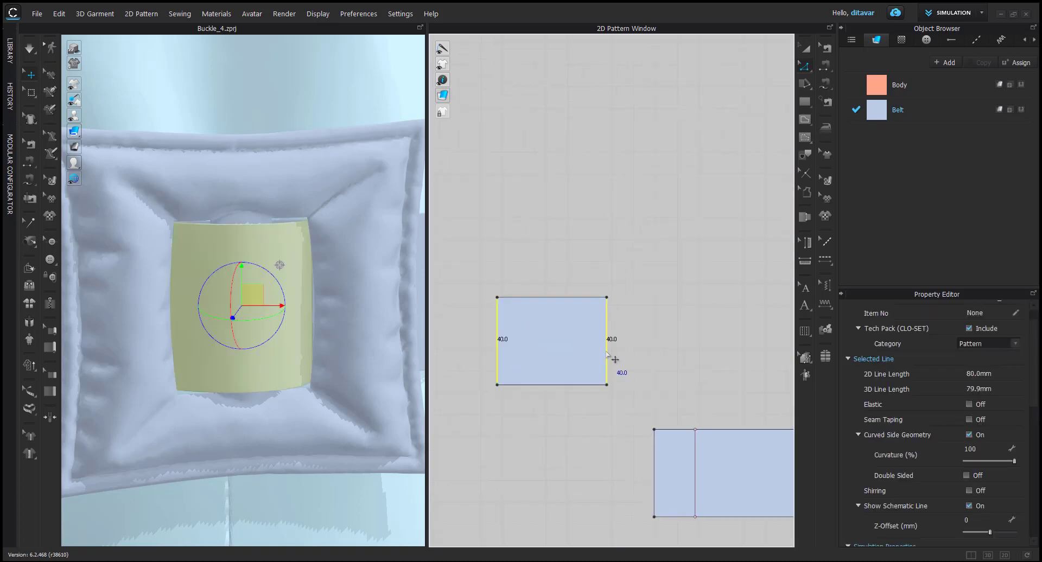
pyautogui.rightClick(606, 354)
pyautogui.click(666, 439)
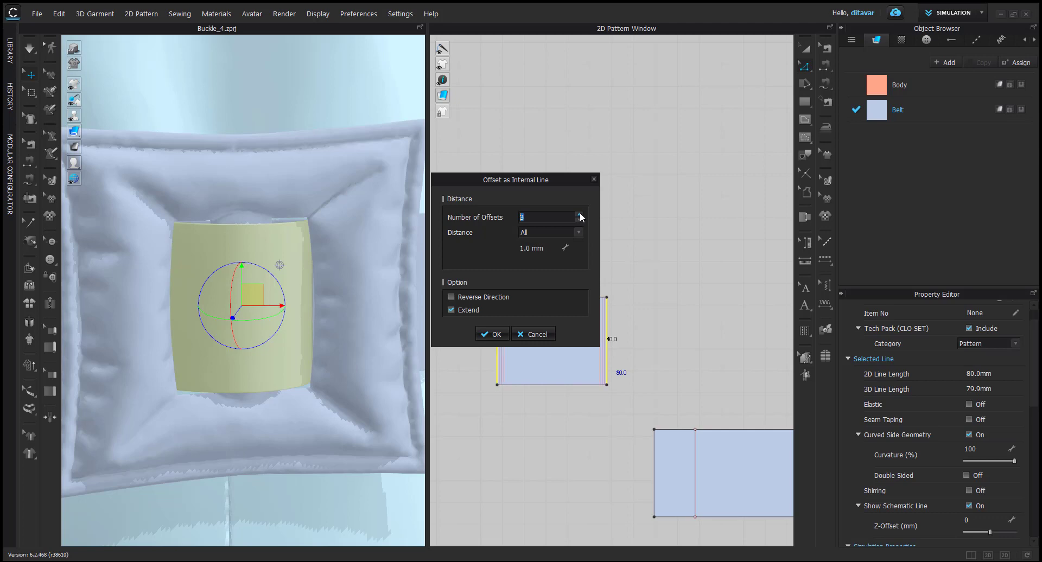
pyautogui.click(492, 334)
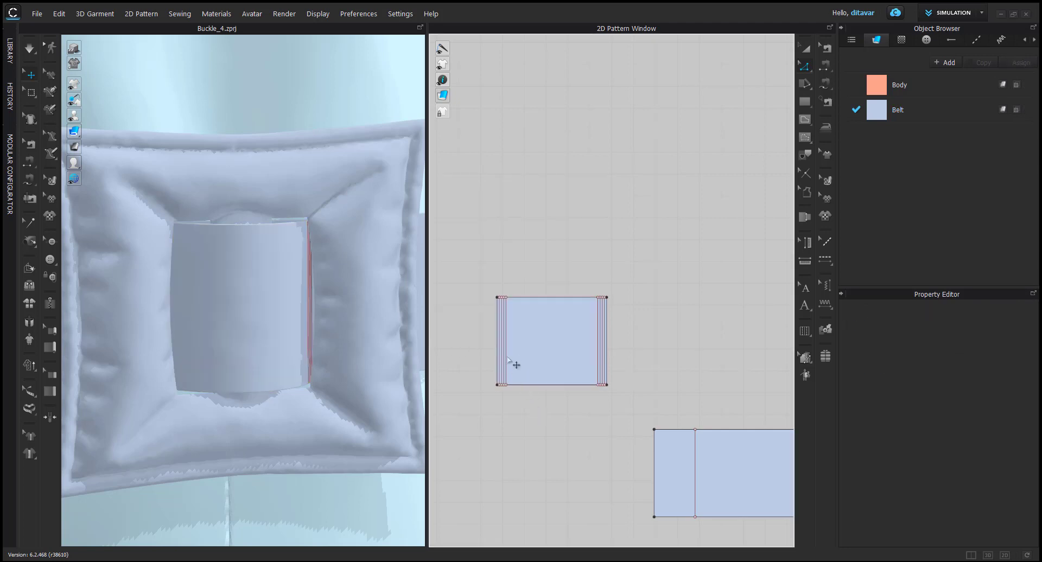
# Try a larger fold angle on the connecting piece's eight internal lines and simulate the fold
pyautogui.scroll(4, 510, 355)
pyautogui.press('a')
pyautogui.click(503, 378)
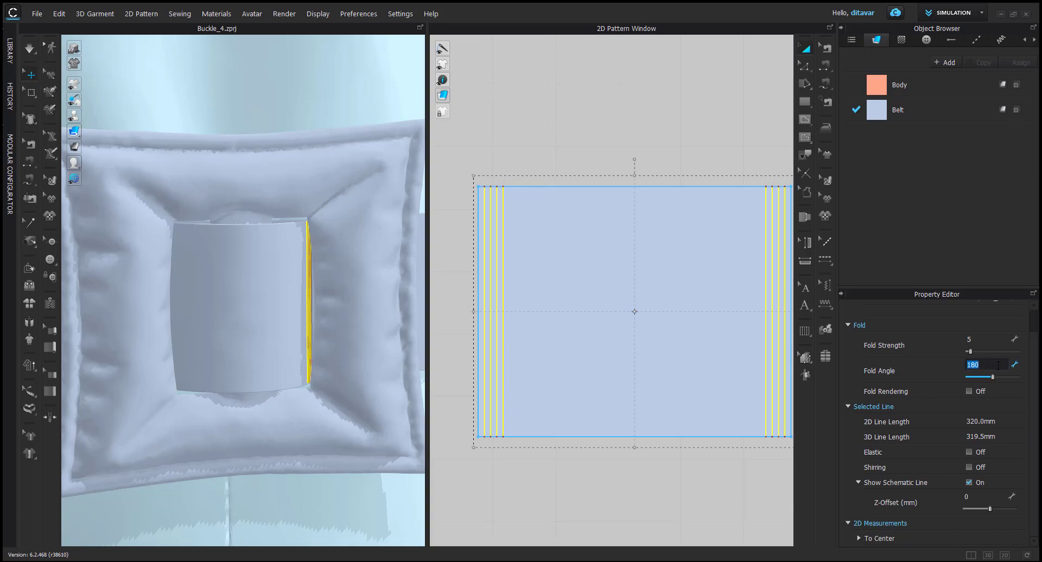
pyautogui.click(635, 168)
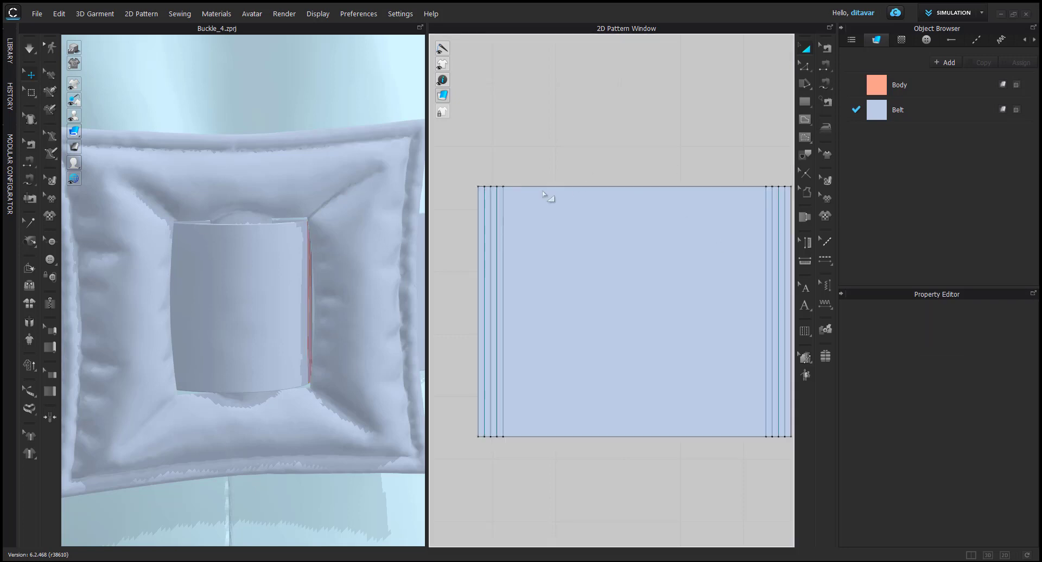
pyautogui.press('space')
pyautogui.scroll(3, 343, 300)
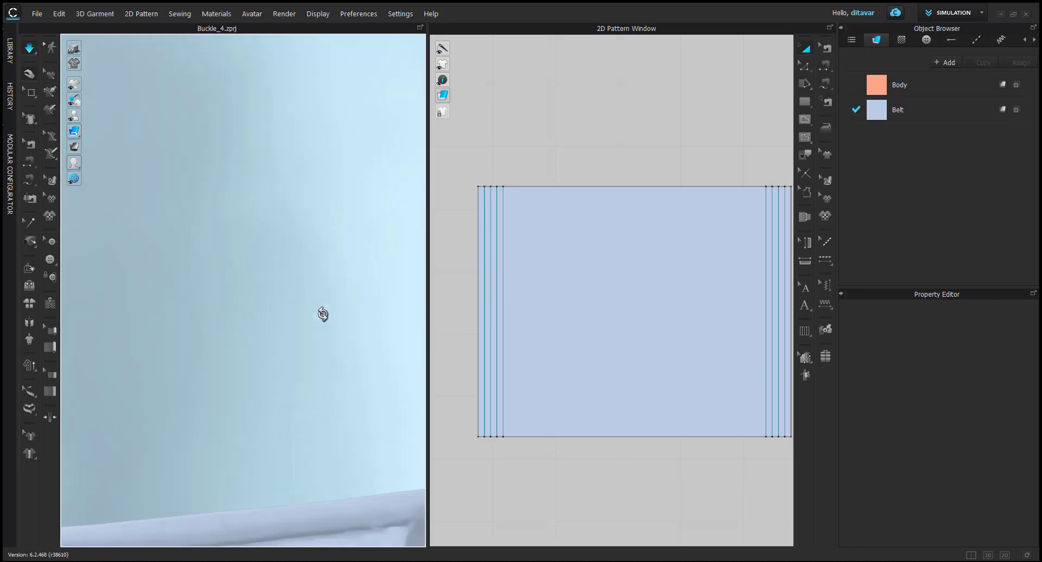
pyautogui.scroll(-3, 323, 314)
pyautogui.click(144, 353)
pyautogui.moveTo(144, 353); pyautogui.dragTo(260, 311, button='middle')
pyautogui.moveTo(260, 311); pyautogui.dragTo(240, 310, button='right')
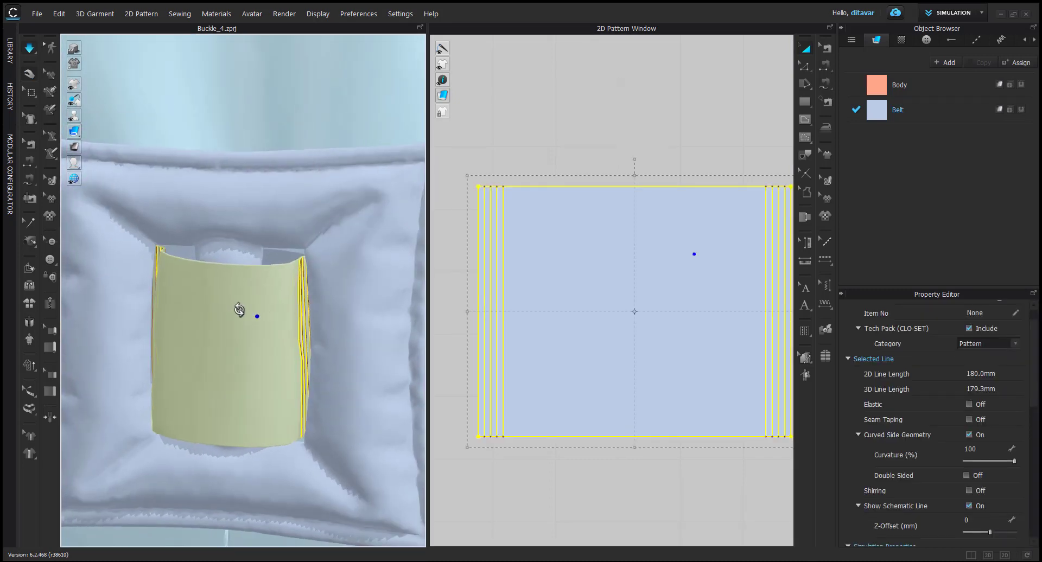
# Set the fold angle of the connecting piece's eight internal lines to 200 and simulate again
pyautogui.click(503, 283)
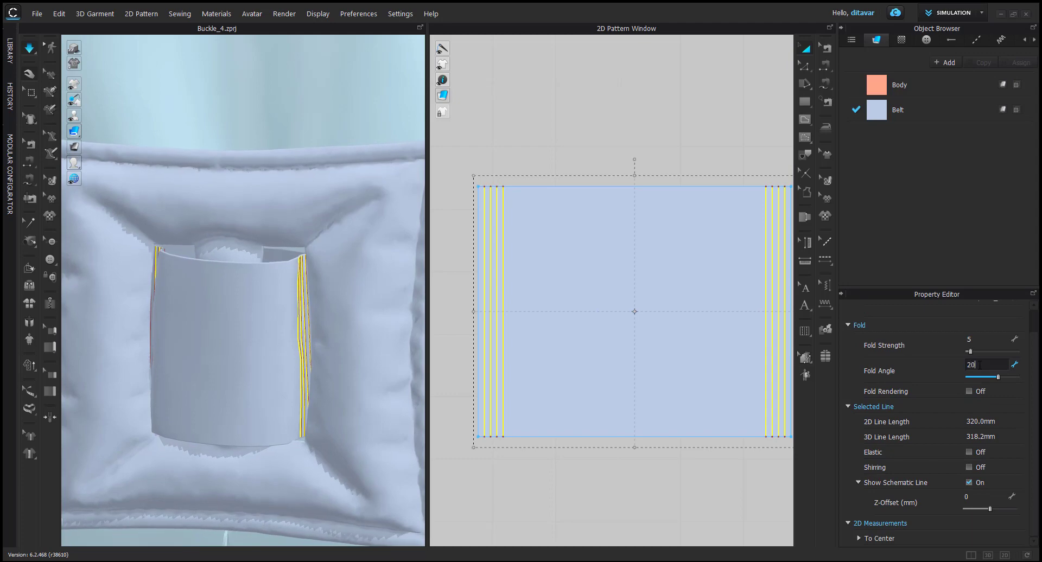
pyautogui.click(610, 152)
pyautogui.press('space')
pyautogui.click(253, 339)
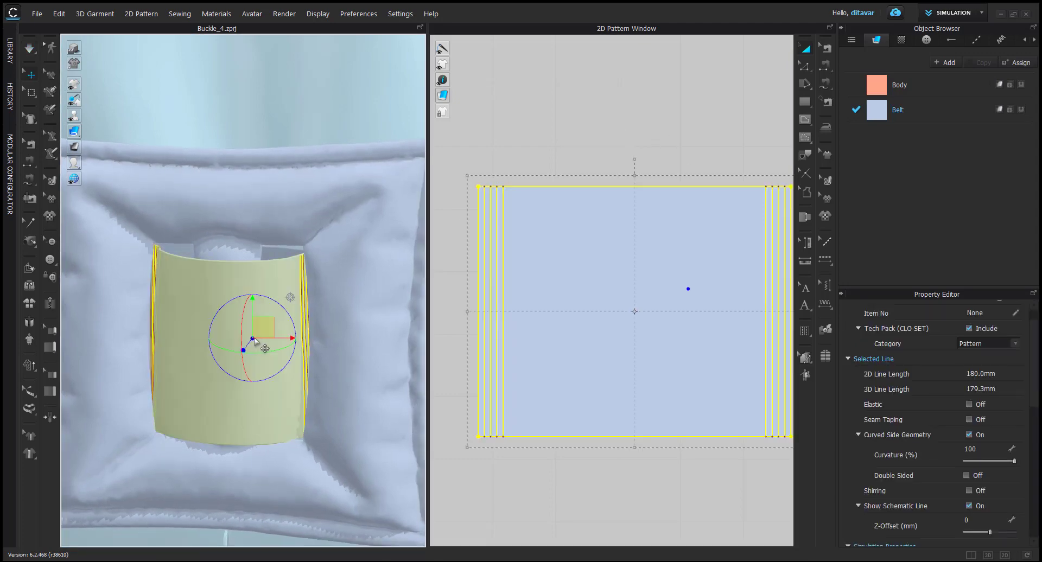
pyautogui.click(510, 124)
# Inspect the folded connecting piece and its edges inside the buckle's opening from several angles and up close
pyautogui.moveTo(205, 319); pyautogui.dragTo(255, 189, button='right')
pyautogui.click(246, 318)
pyautogui.click(570, 153)
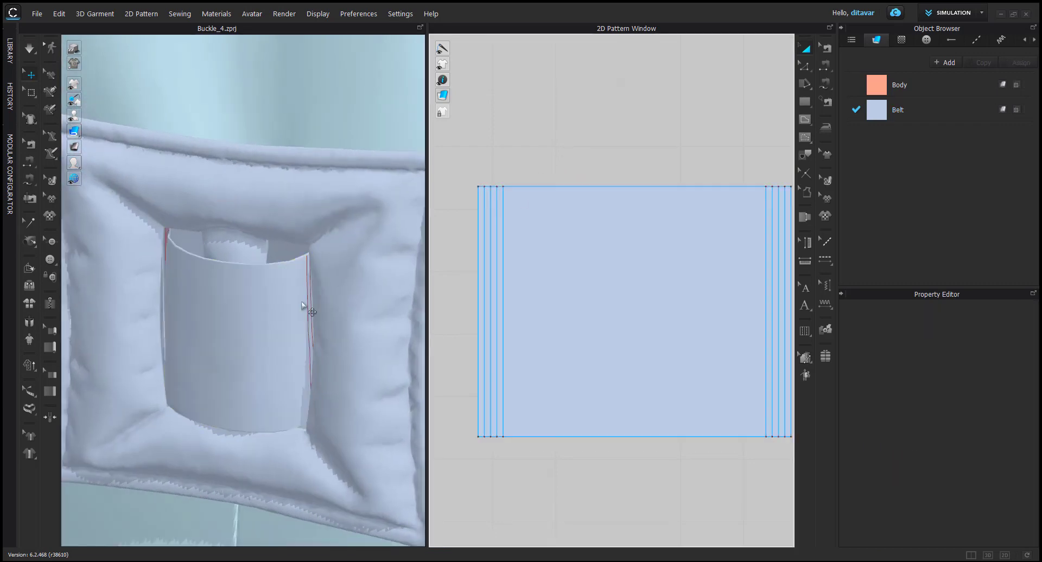
pyautogui.click(304, 307)
pyautogui.moveTo(304, 307)
pyautogui.mouseDown(button='right')
pyautogui.moveTo(302, 321)
pyautogui.moveTo(311, 299)
pyautogui.mouseUp(button='right')
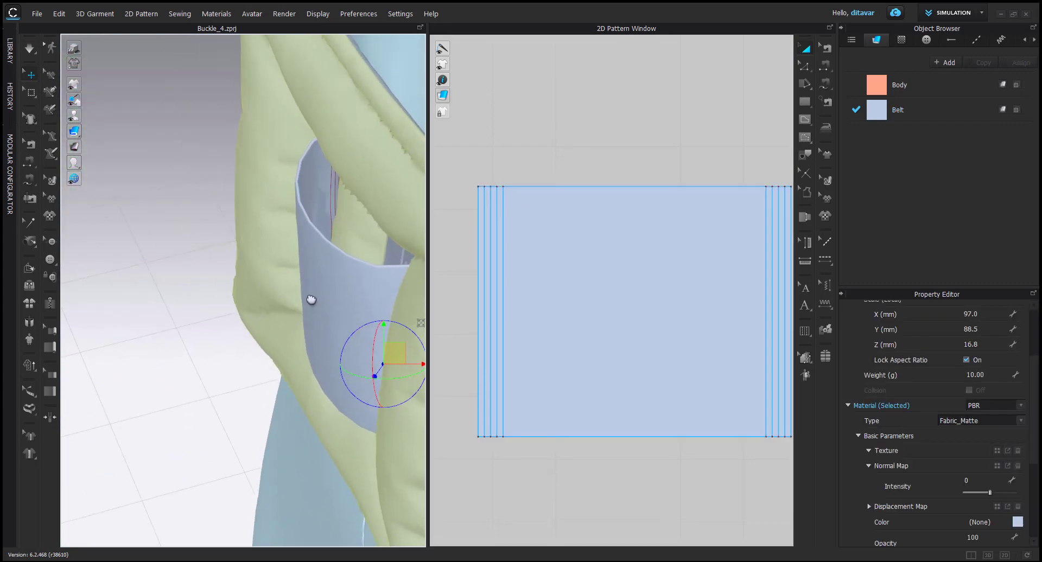
pyautogui.moveTo(311, 299); pyautogui.dragTo(337, 350, button='middle')
pyautogui.click(356, 223)
pyautogui.moveTo(383, 216); pyautogui.dragTo(364, 135, button='right')
pyautogui.moveTo(371, 124); pyautogui.dragTo(124, 184, button='middle')
pyautogui.click(242, 202)
pyautogui.moveTo(242, 203); pyautogui.dragTo(349, 166, button='right')
pyautogui.click(341, 193)
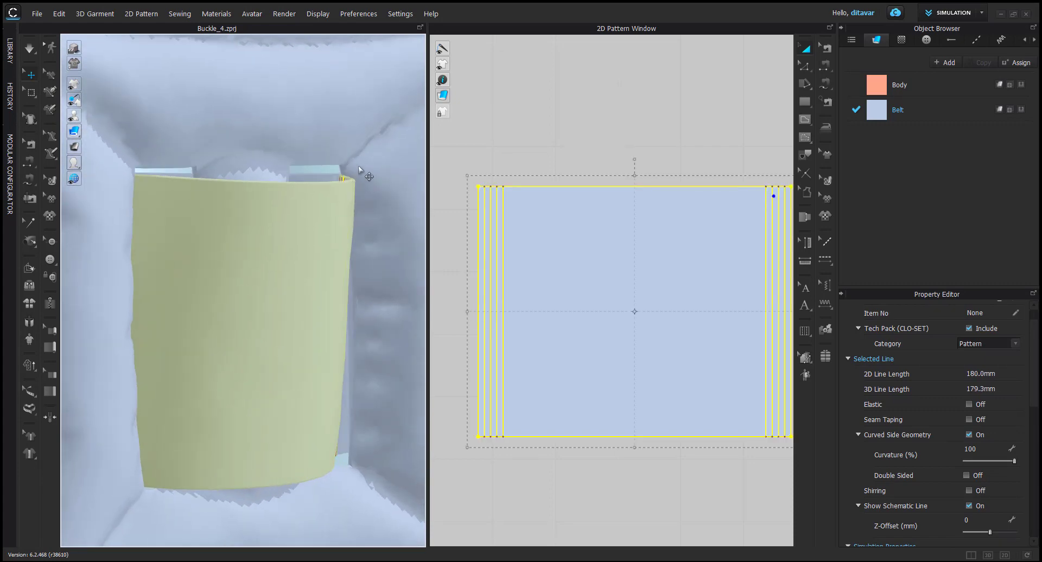
pyautogui.moveTo(357, 207); pyautogui.dragTo(291, 207, button='right')
pyautogui.scroll(-5, 286, 361)
pyautogui.moveTo(286, 361); pyautogui.dragTo(334, 331, button='right')
pyautogui.scroll(-5, 616, 417)
pyautogui.click(614, 441)
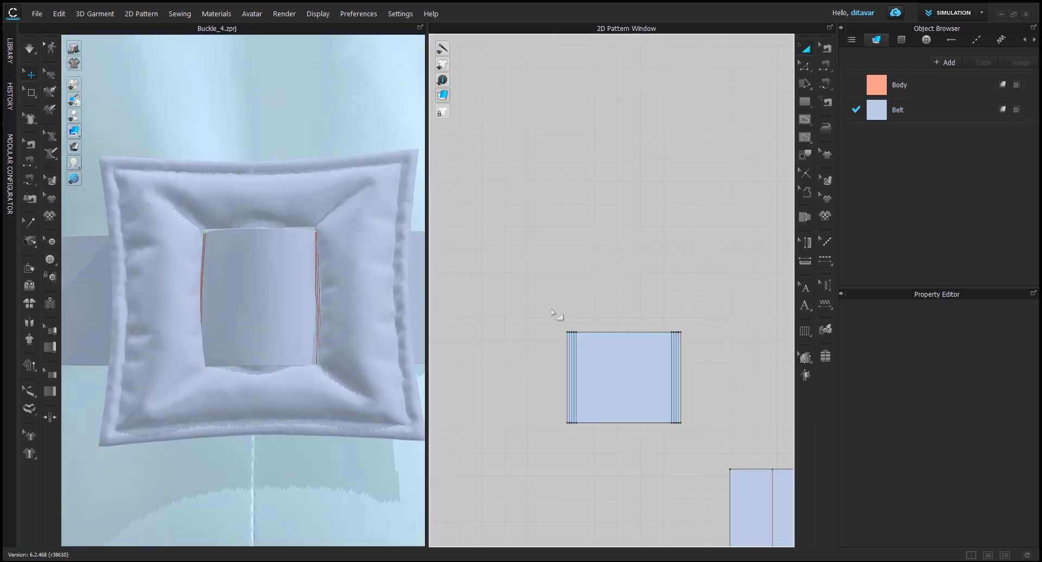
# Move the connecting piece's left side edge and its four internal lines inward by 4 mm
pyautogui.moveTo(551, 309); pyautogui.dragTo(594, 456)
pyautogui.press('z')
pyautogui.moveTo(548, 329); pyautogui.dragTo(609, 465)
pyautogui.scroll(5, 568, 374)
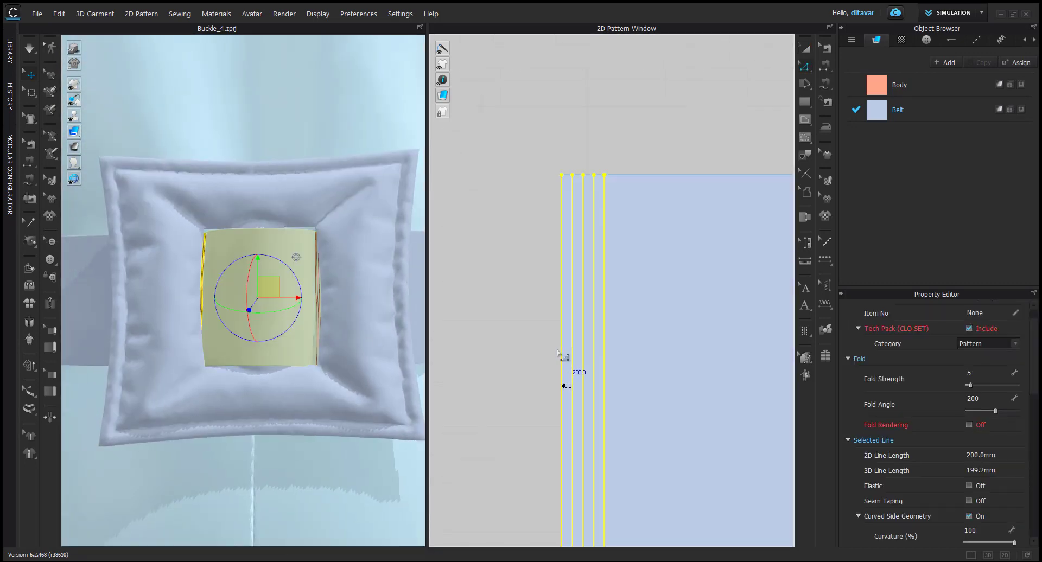
pyautogui.moveTo(563, 350); pyautogui.dragTo(576, 347)
pyautogui.rightClick(576, 347)
pyautogui.write('4')
pyautogui.press('Return')
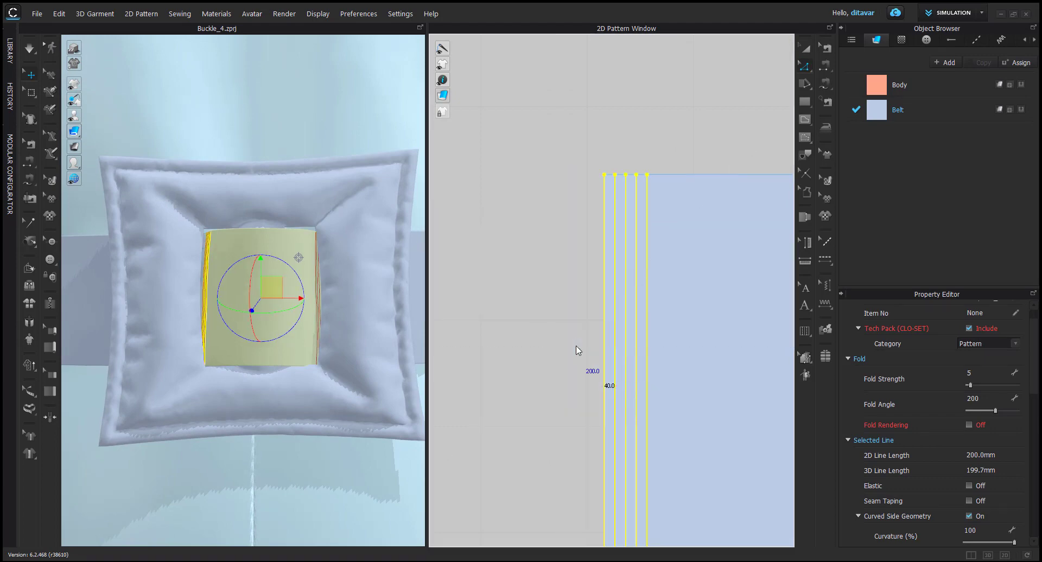
# Simulate the narrowed connecting piece and check its folded edges inside the buckle's opening
pyautogui.click(462, 433)
pyautogui.press('space')
pyautogui.moveTo(282, 246); pyautogui.dragTo(275, 233, button='right')
pyautogui.click(263, 386)
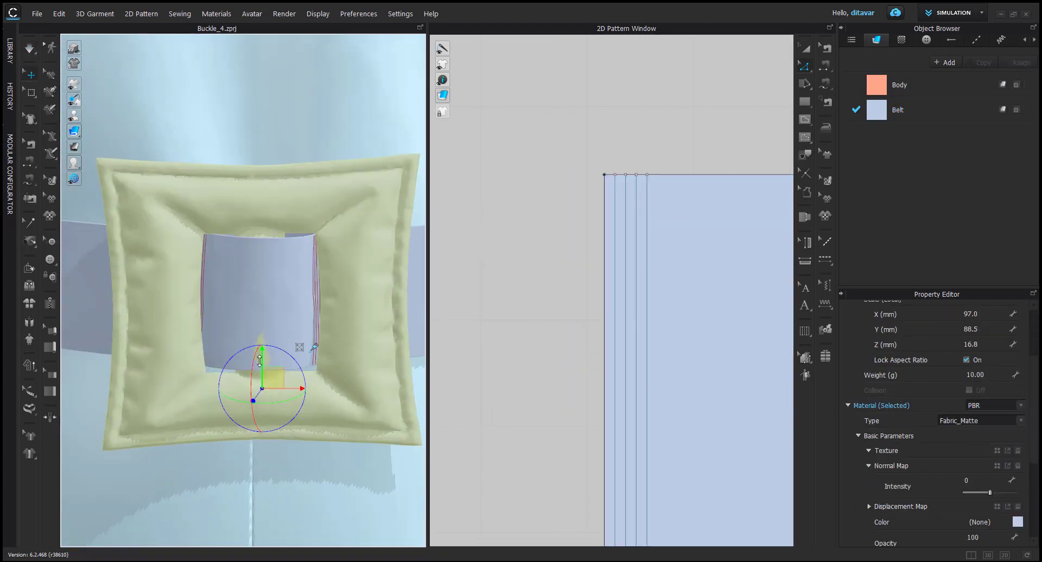
pyautogui.moveTo(263, 386); pyautogui.dragTo(377, 432, button='right')
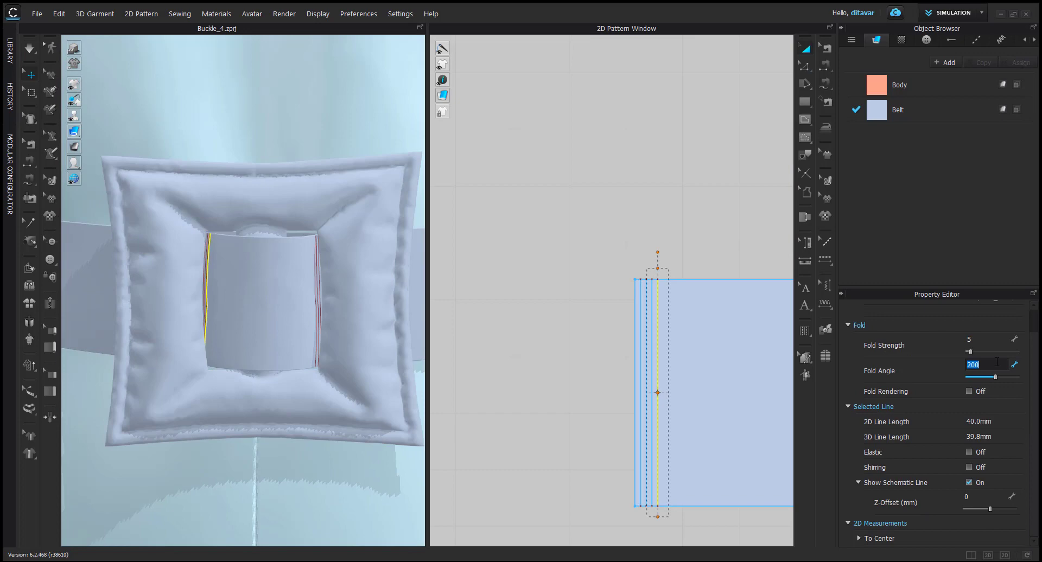
pyautogui.click(288, 304)
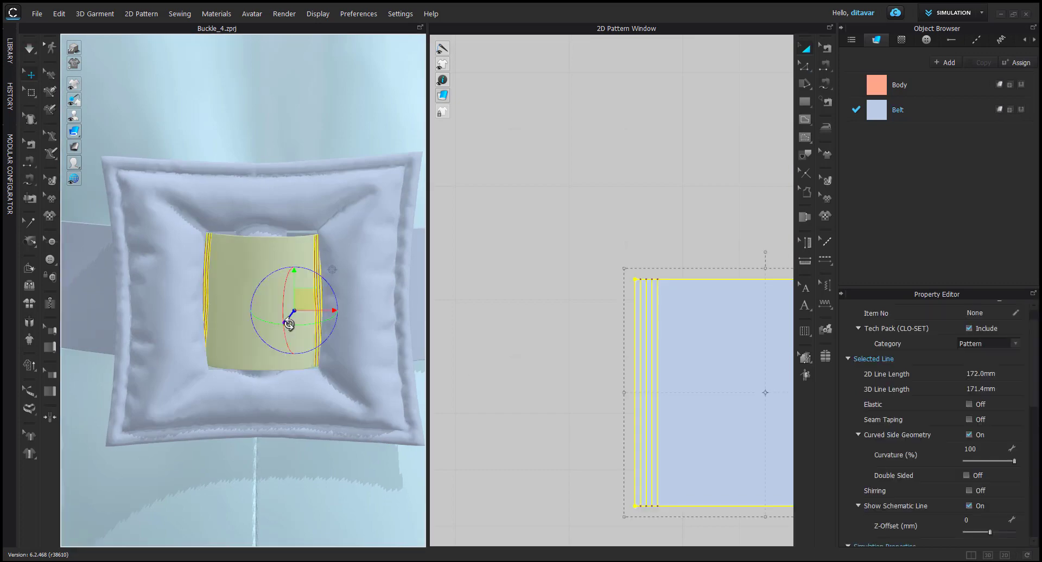
pyautogui.moveTo(288, 321); pyautogui.dragTo(352, 322, button='right')
# Rotate and nudge the padded buckle slightly to line it up around the connecting piece and simulate it
pyautogui.scroll(-3, 228, 304)
pyautogui.moveTo(194, 339); pyautogui.dragTo(286, 214, button='right')
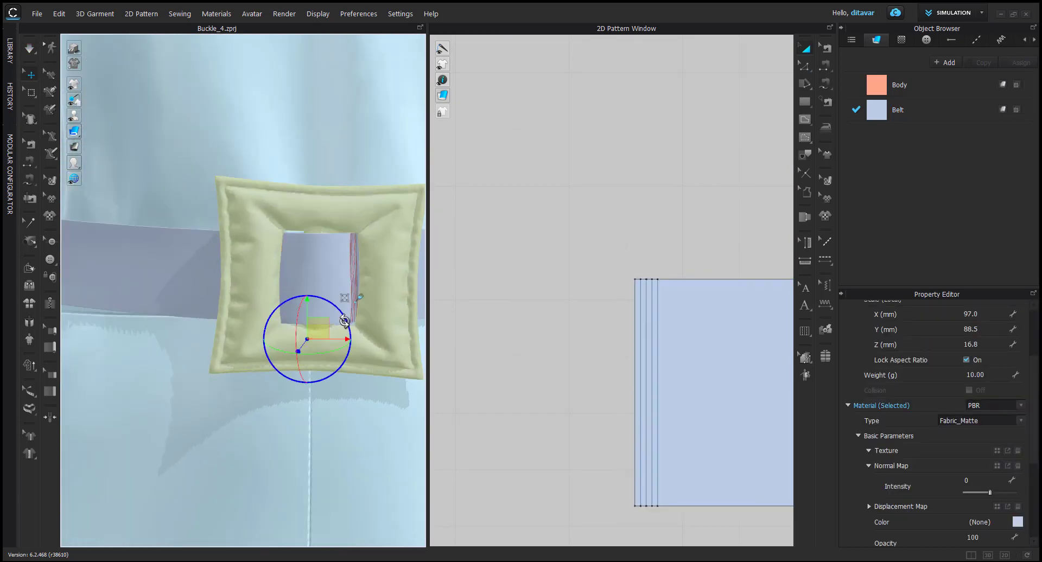
pyautogui.moveTo(344, 321); pyautogui.dragTo(342, 319)
pyautogui.moveTo(320, 326); pyautogui.dragTo(317, 328)
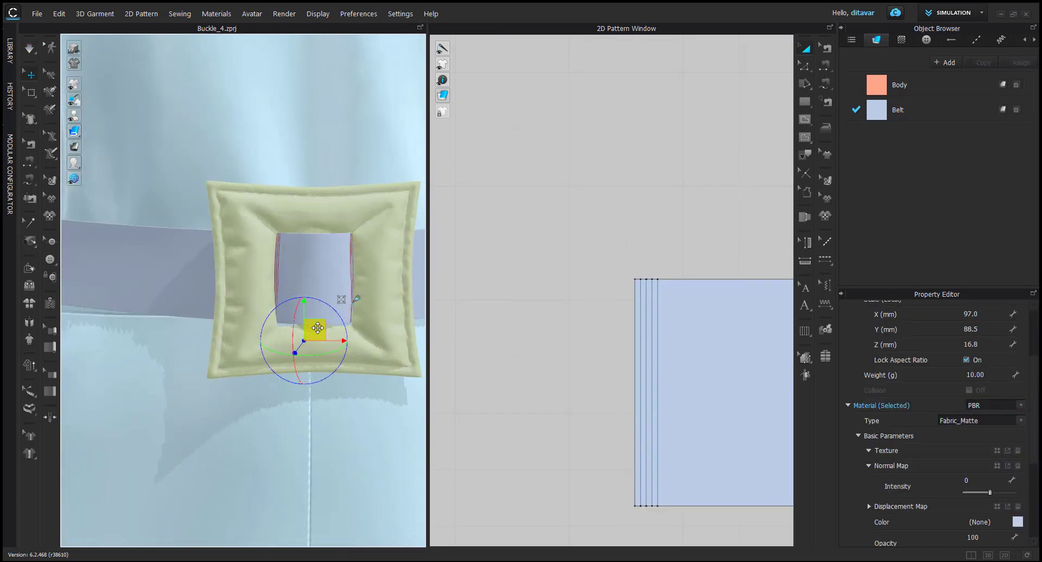
pyautogui.scroll(3, 320, 328)
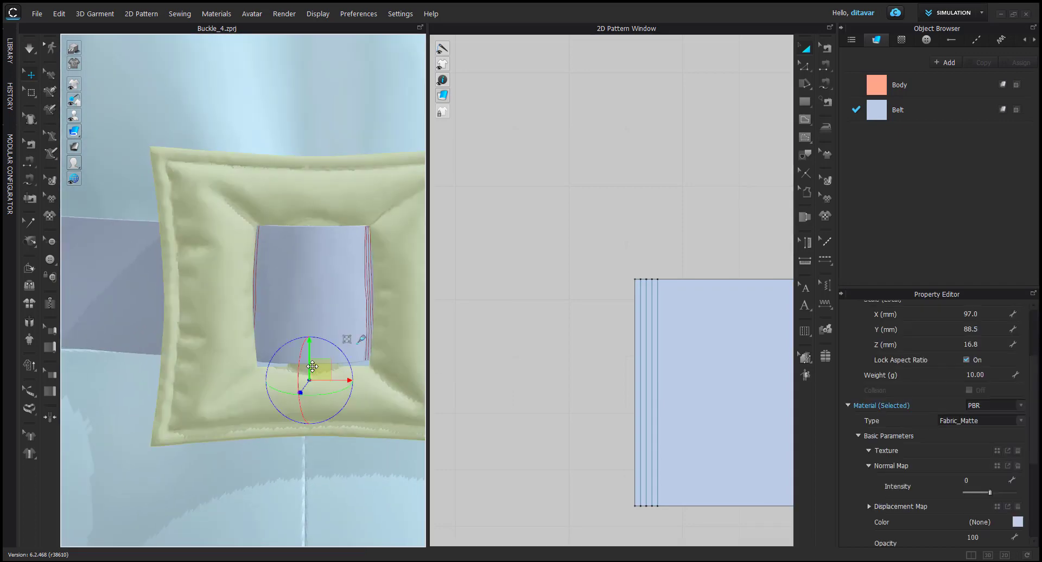
pyautogui.click(490, 404)
pyautogui.press('space')
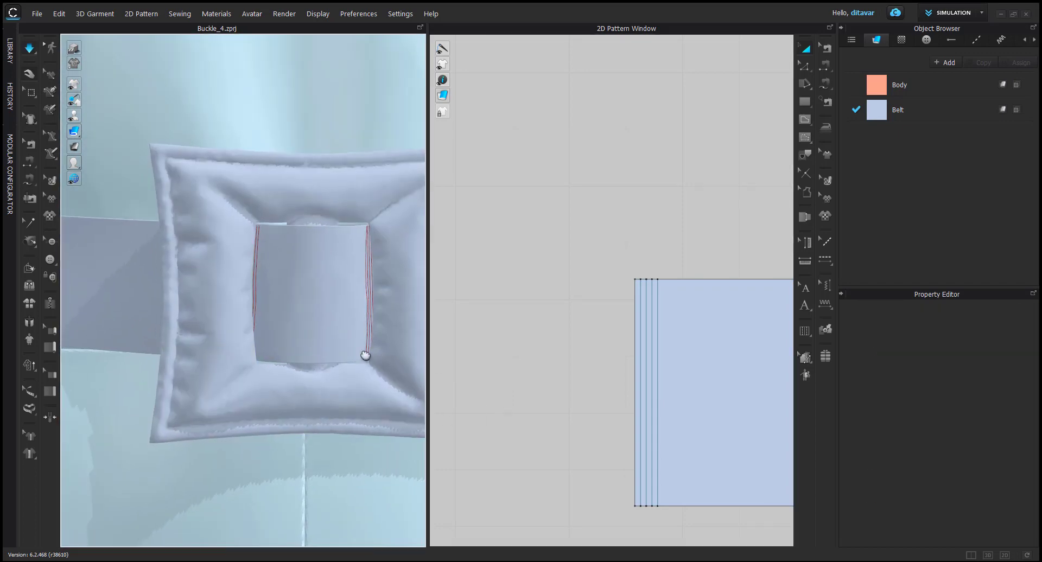
pyautogui.press('space')
# Hide the red lines along the connecting piece's folds in the 3D view
pyautogui.click(351, 338)
pyautogui.moveTo(366, 355); pyautogui.dragTo(351, 329, button='right')
pyautogui.click(511, 377)
pyautogui.scroll(-2, 241, 291)
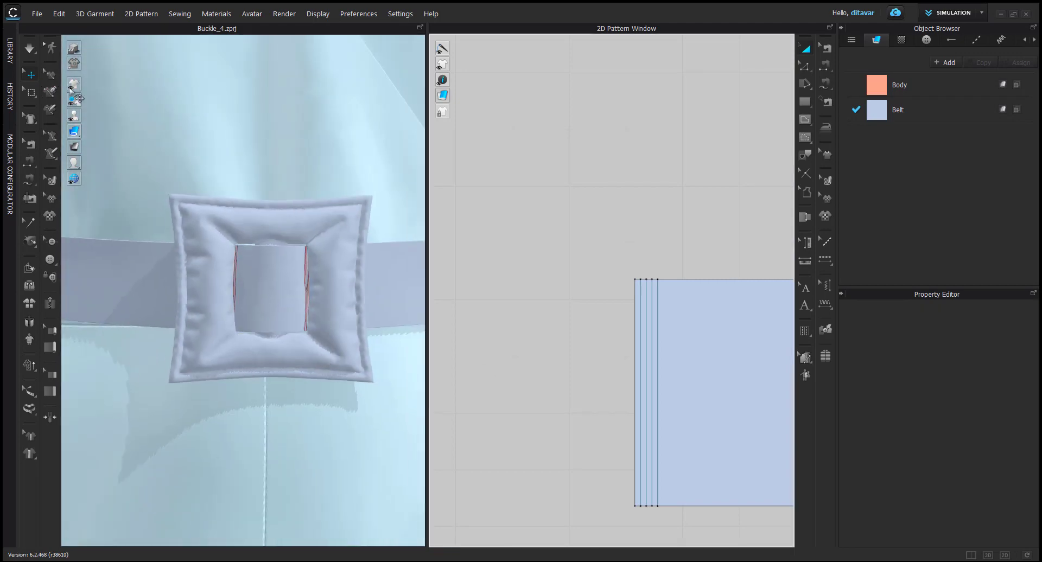
pyautogui.scroll(-1, 152, 103)
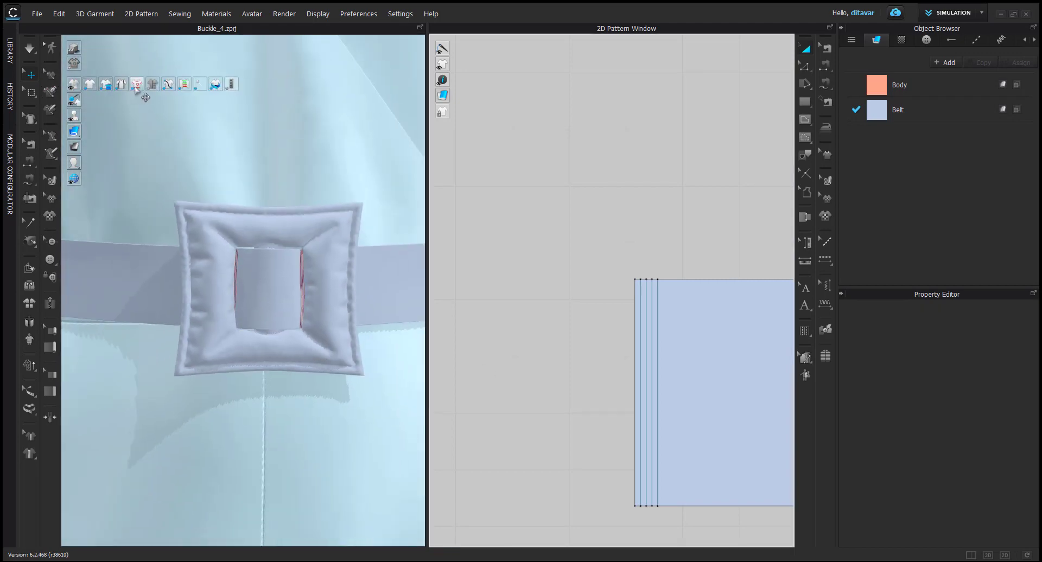
pyautogui.scroll(-3, 372, 356)
pyautogui.scroll(-5, 325, 360)
pyautogui.scroll(-3, 569, 374)
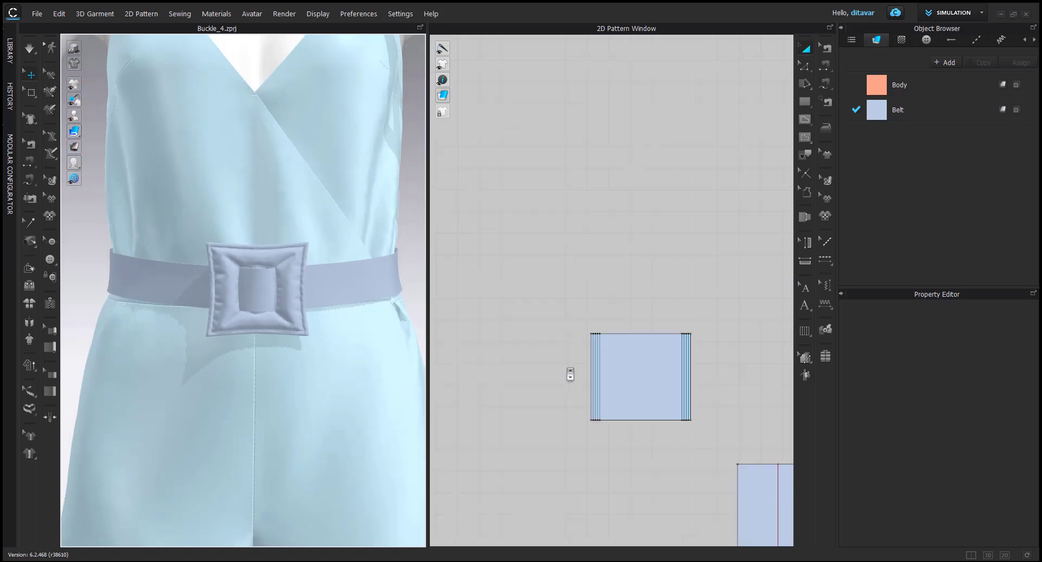
# Examine the belt and buckle on the romper from several angles and distances
pyautogui.scroll(-5, 570, 374)
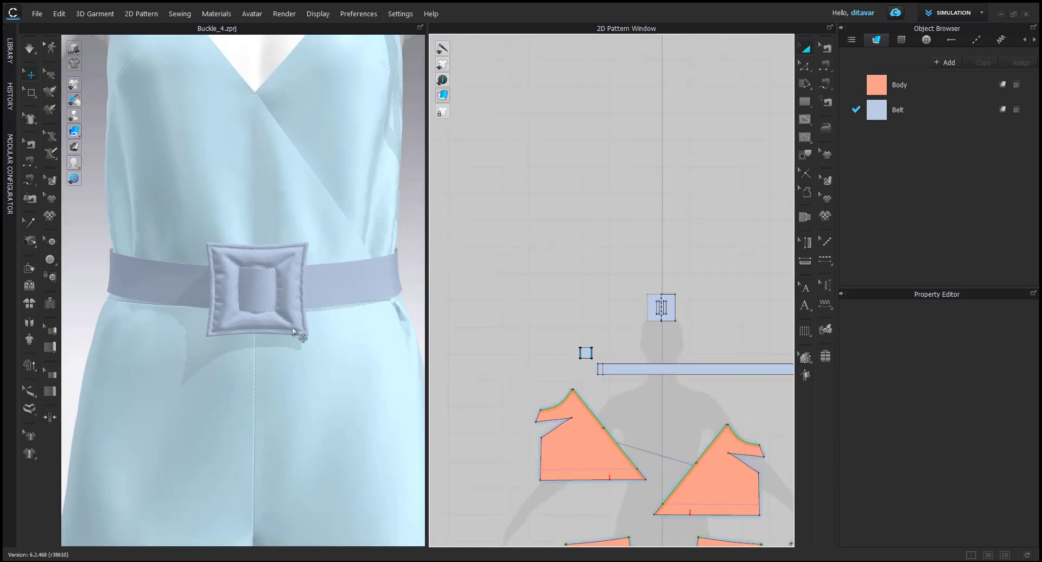
pyautogui.moveTo(293, 330)
pyautogui.mouseDown(button='right')
pyautogui.moveTo(195, 328)
pyautogui.moveTo(305, 326)
pyautogui.mouseUp(button='right')
pyautogui.scroll(-3, 365, 382)
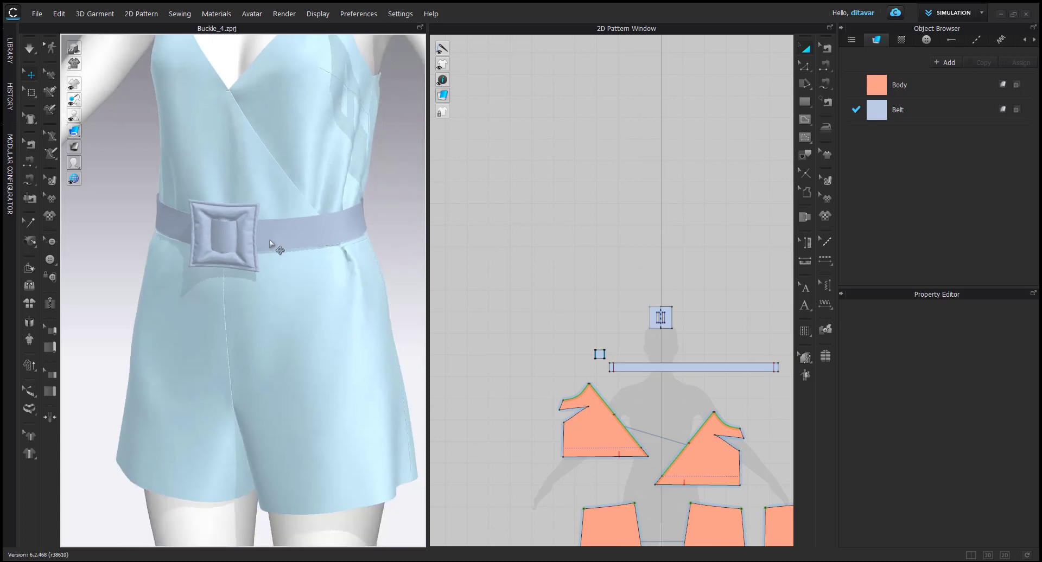
pyautogui.moveTo(260, 230); pyautogui.dragTo(278, 225, button='right')
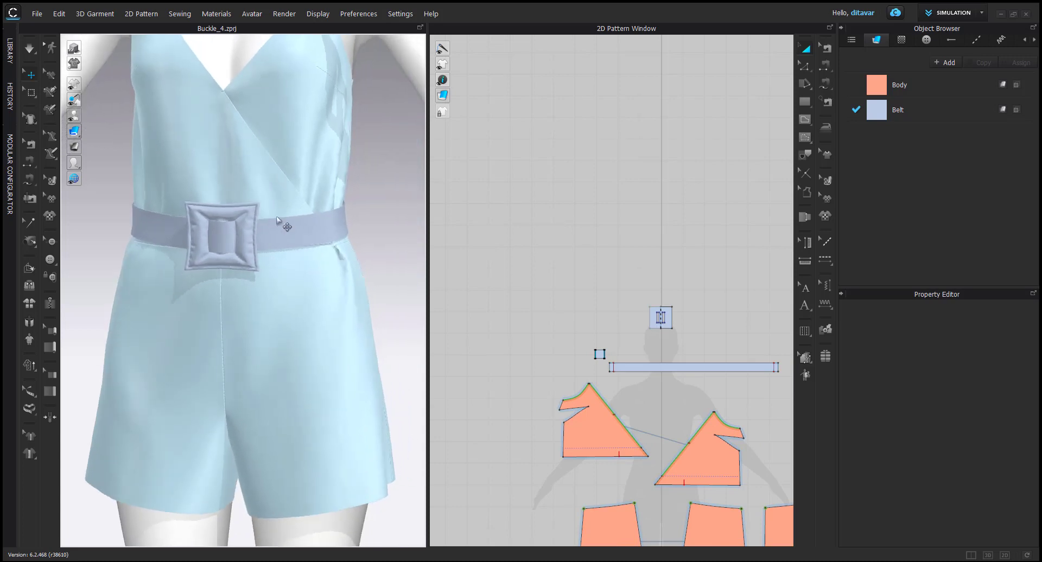
pyautogui.scroll(-1, 320, 200)
pyautogui.scroll(5, 309, 219)
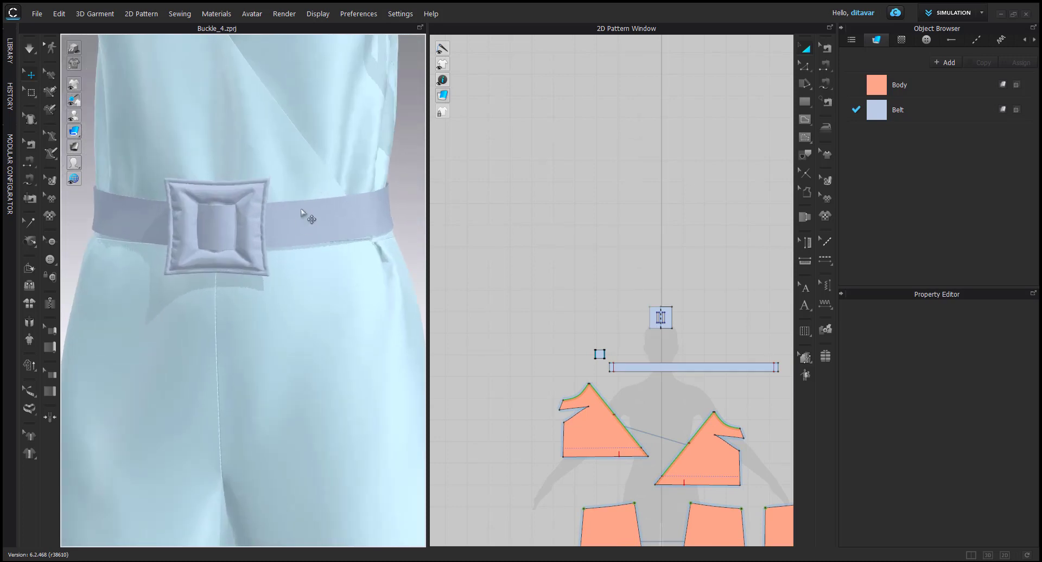
pyautogui.click(299, 210)
pyautogui.scroll(-4, 602, 266)
pyautogui.scroll(3, 675, 295)
# Check the length of the short end edge of the long belt pattern
pyautogui.click(677, 302)
pyautogui.scroll(2, 739, 340)
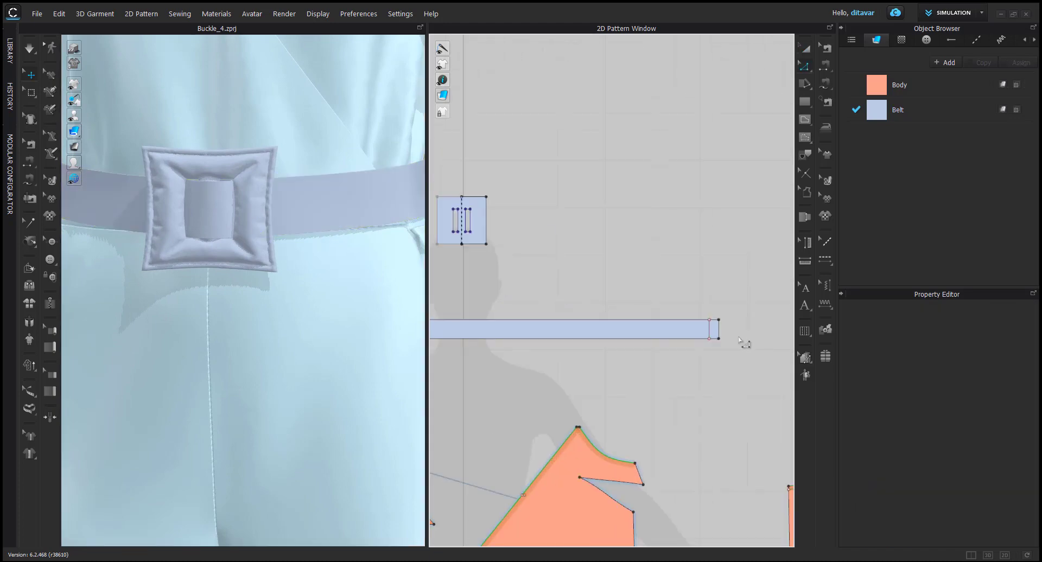
pyautogui.click(719, 337)
pyautogui.scroll(-2, 327, 216)
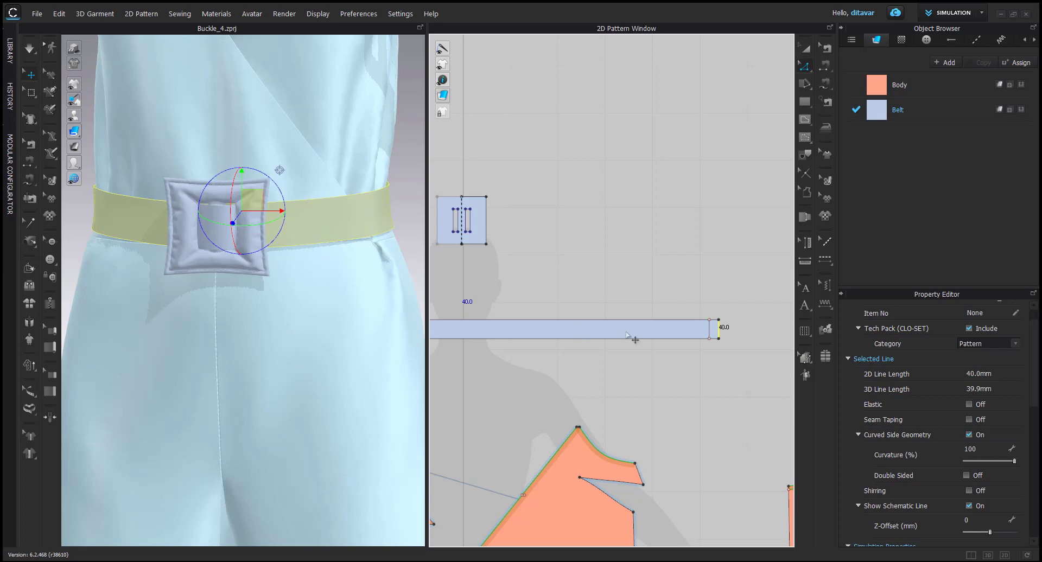
pyautogui.click(706, 351)
pyautogui.scroll(-2, 280, 215)
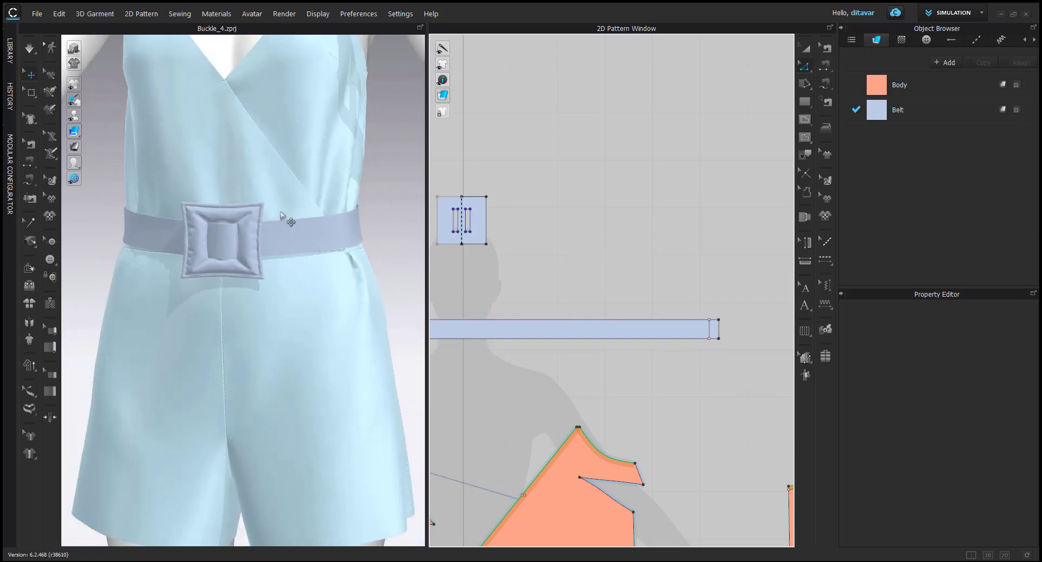
# Create a 400 × 40 mm rectangular strip pattern and place it below the right end of the long belt pattern
pyautogui.click(718, 332)
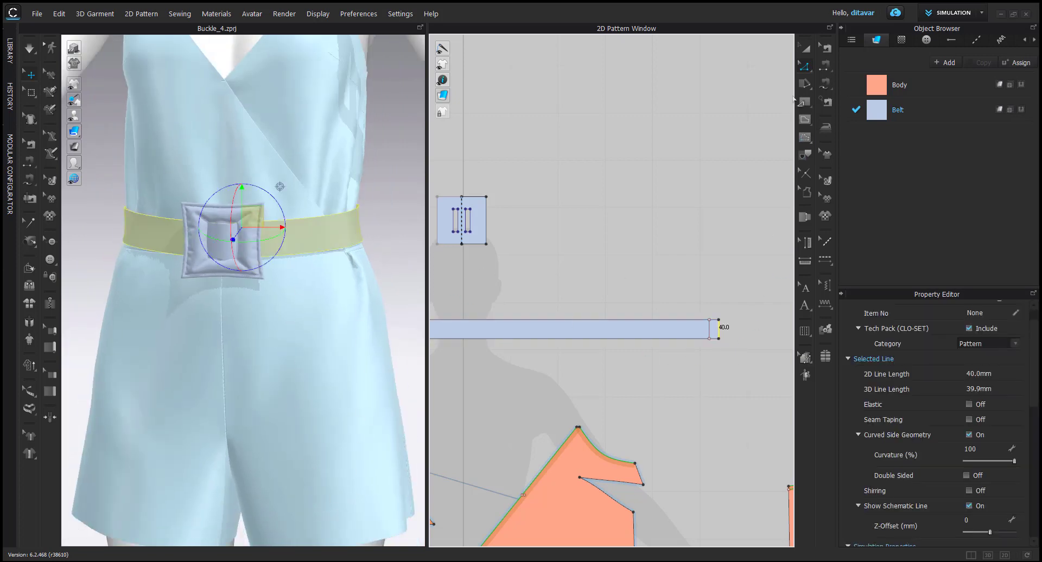
pyautogui.click(583, 235)
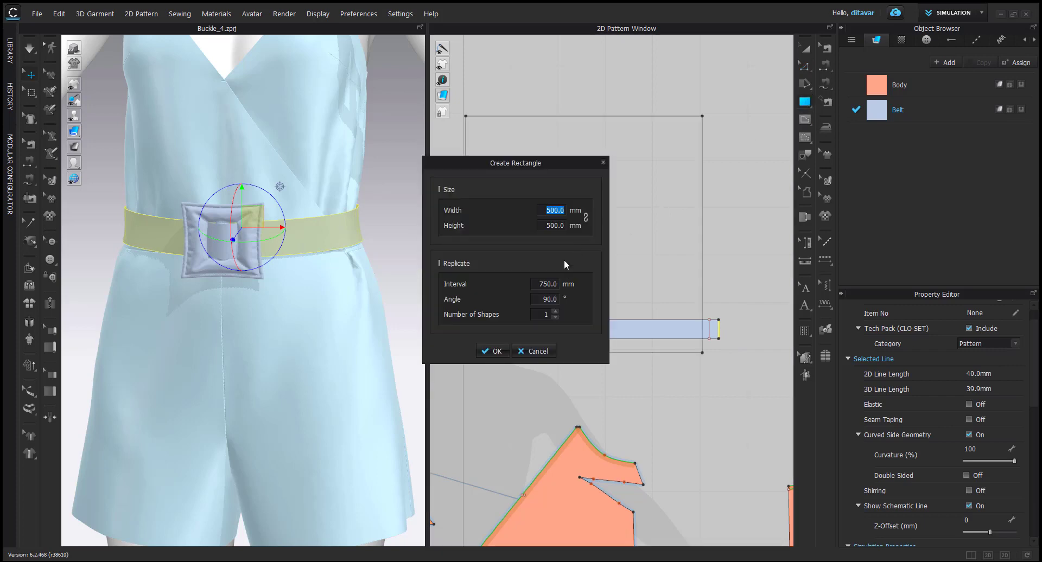
pyautogui.write('400')
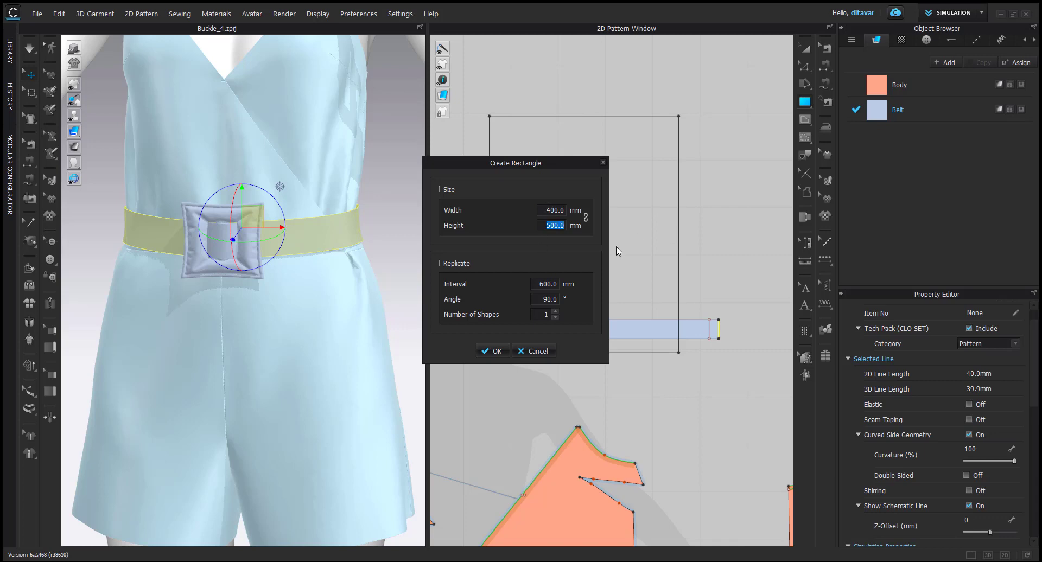
pyautogui.press('Return')
pyautogui.scroll(-4, 535, 237)
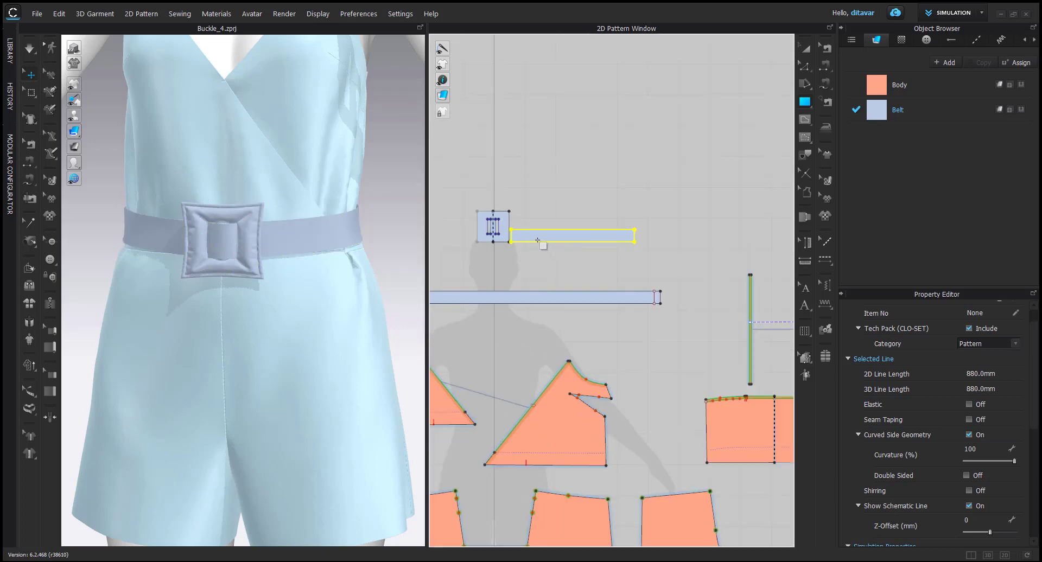
pyautogui.moveTo(535, 234); pyautogui.dragTo(593, 312)
pyautogui.click(593, 337)
pyautogui.scroll(3, 587, 305)
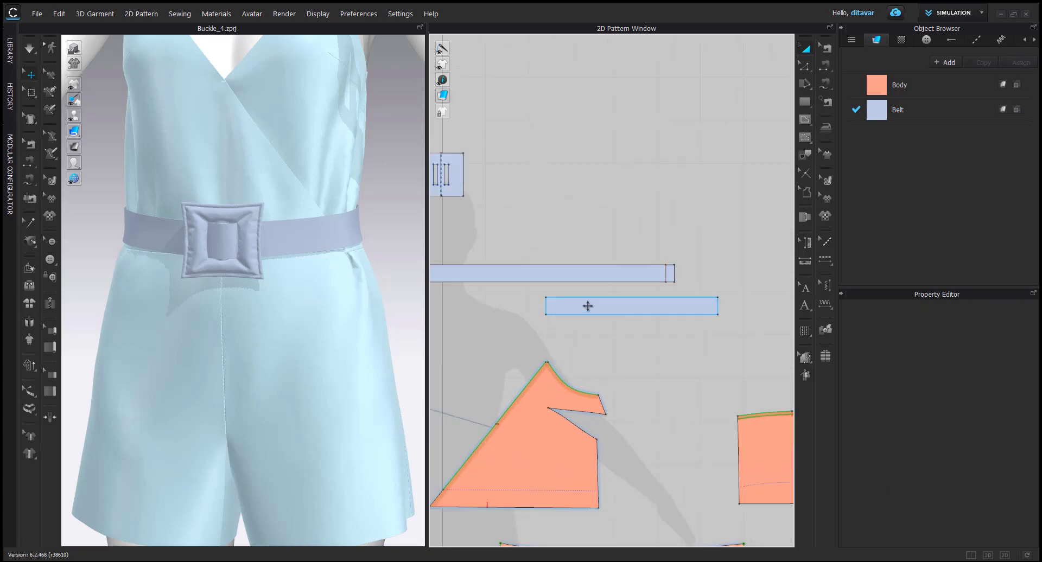
# Sew the new strip's left short edge to the internal line near the left end of the long belt pattern
pyautogui.moveTo(597, 310); pyautogui.dragTo(570, 299, button='middle')
pyautogui.press('n')
pyautogui.scroll(1, 490, 293)
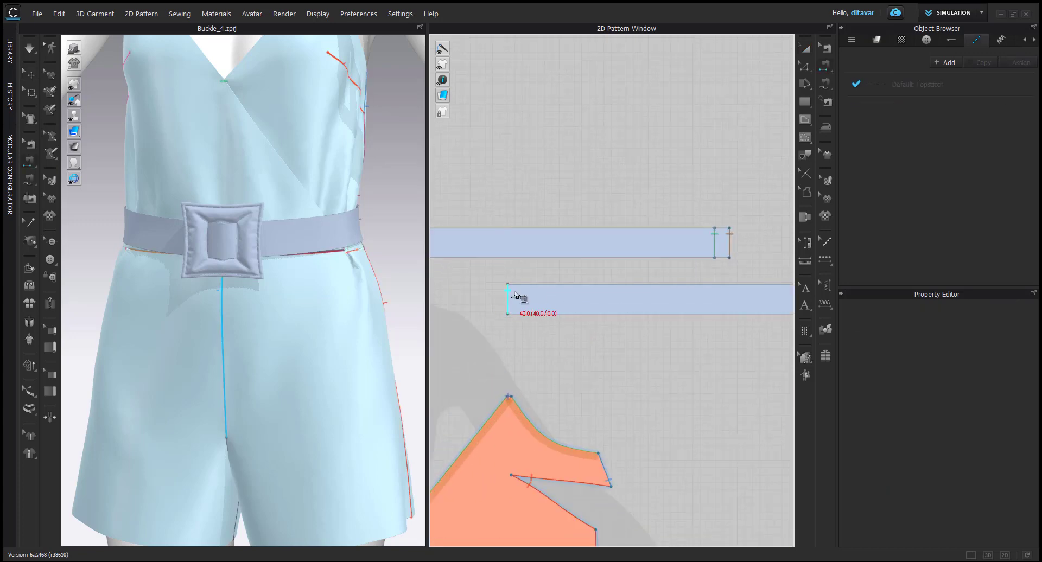
pyautogui.moveTo(344, 260); pyautogui.dragTo(204, 250, button='right')
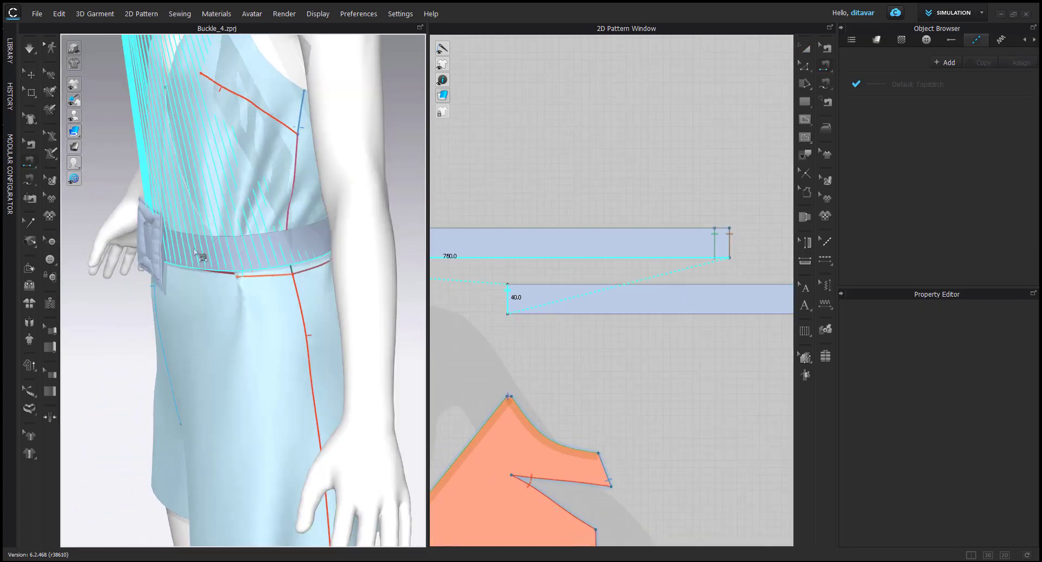
pyautogui.scroll(-4, 751, 262)
pyautogui.scroll(6, 526, 247)
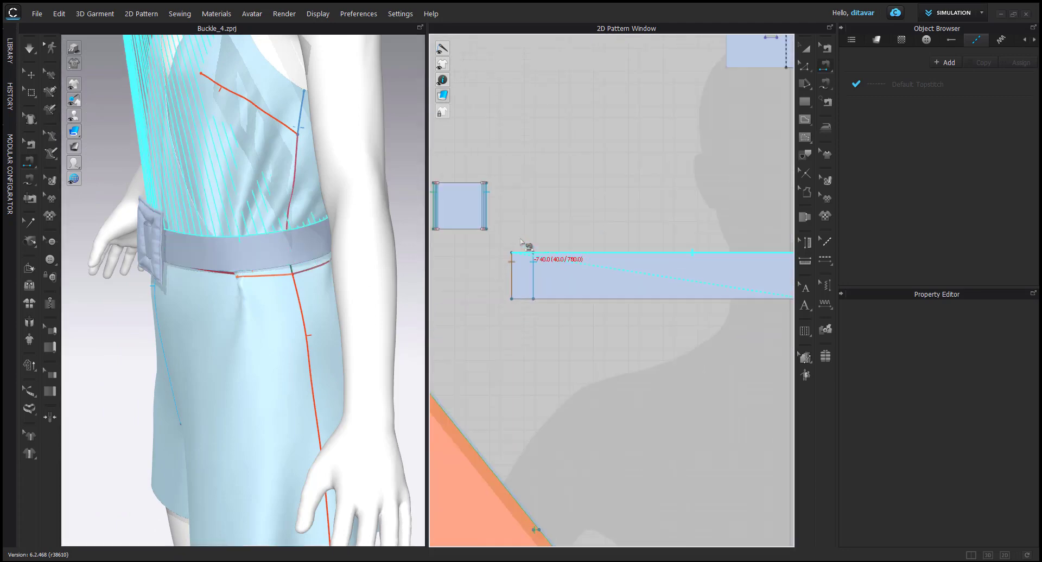
pyautogui.click(536, 275)
pyautogui.scroll(-2, 262, 288)
# Arrange the new strip on the avatar at the front waist arrangement point Body_Front_4_L
pyautogui.press('2')
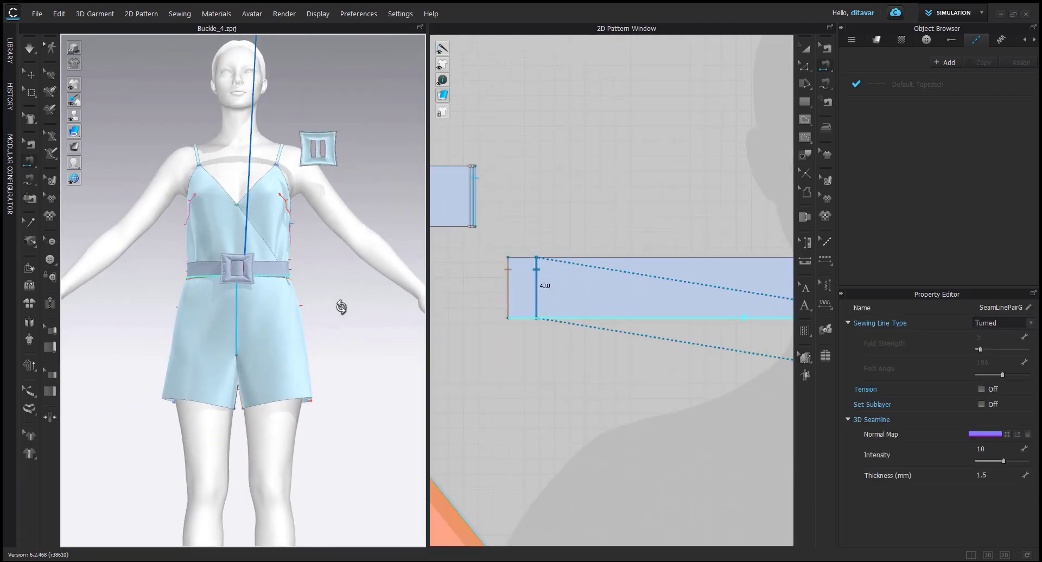
pyautogui.scroll(-5, 611, 304)
pyautogui.press('a')
pyautogui.click(666, 304)
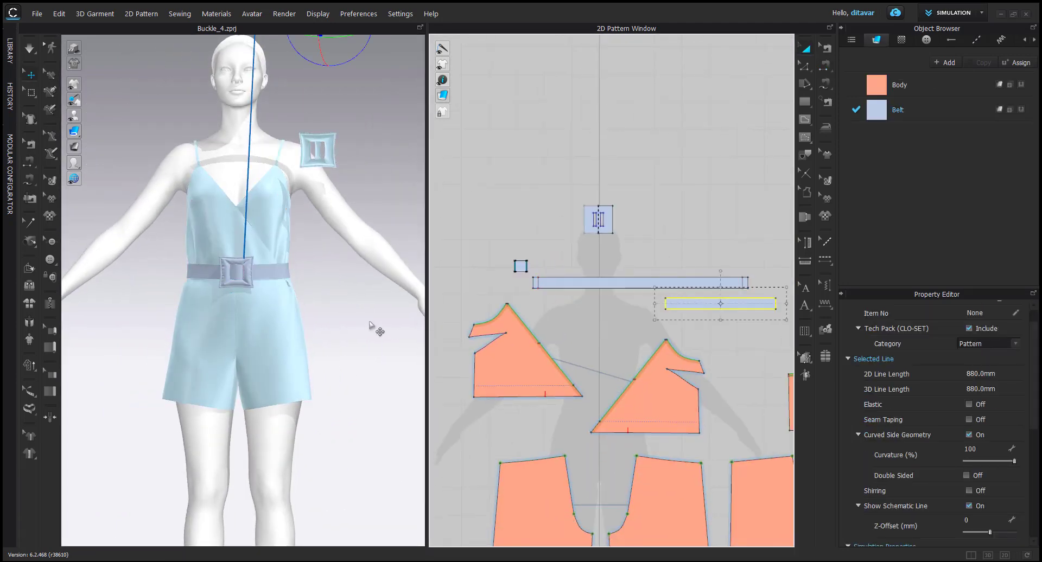
pyautogui.hotkey('shift', 'f')
pyautogui.click(276, 276)
pyautogui.scroll(-3, 970, 478)
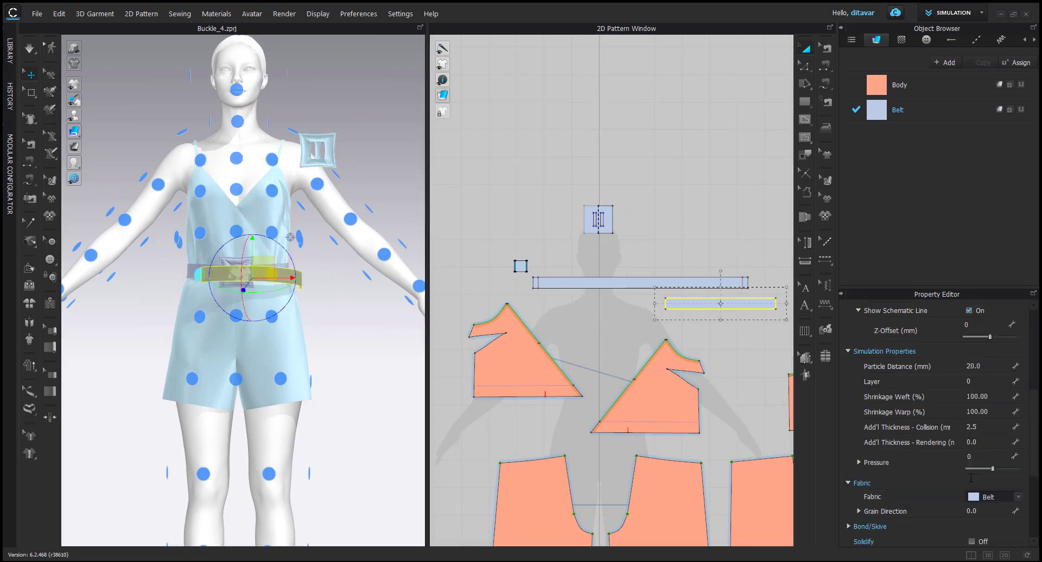
# Set the strip's arrangement shape style to Flat and position it diagonally with its sewn end beside the buckle
pyautogui.scroll(-3, 971, 478)
pyautogui.scroll(-5, 974, 477)
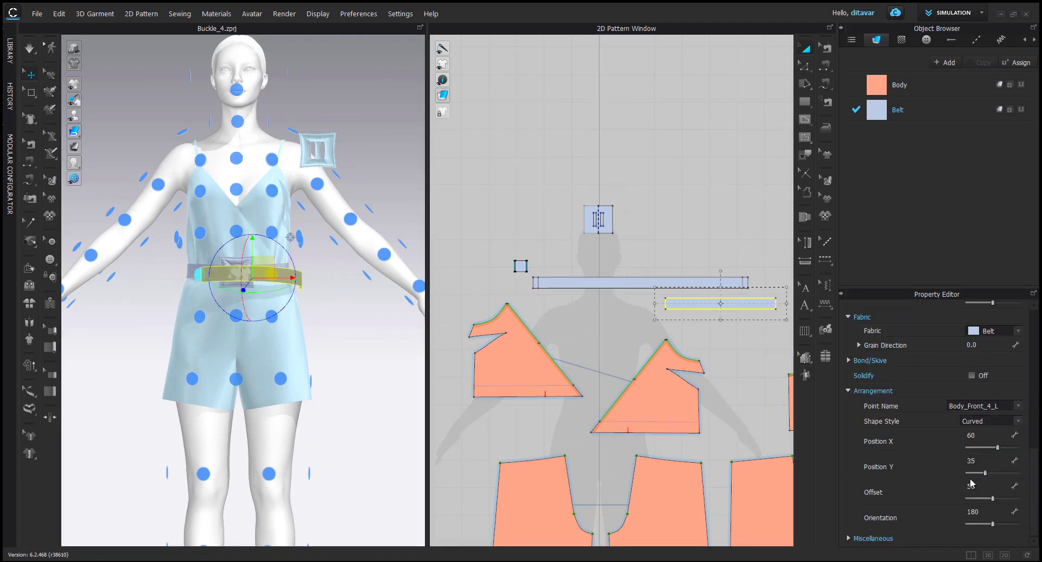
pyautogui.click(973, 430)
pyautogui.scroll(5, 287, 260)
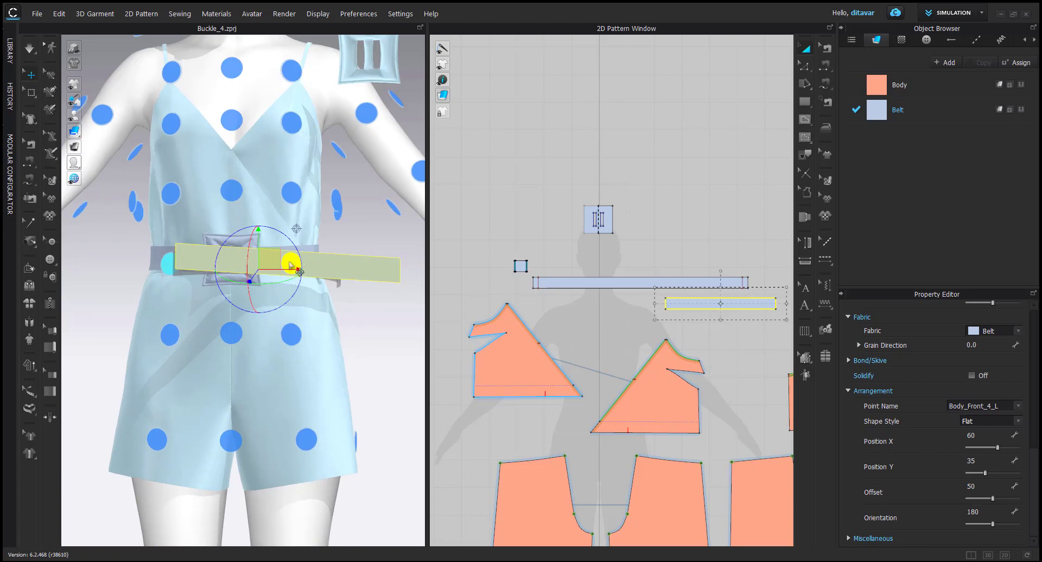
pyautogui.moveTo(362, 252); pyautogui.dragTo(348, 292)
pyautogui.moveTo(348, 291); pyautogui.dragTo(379, 353, button='right')
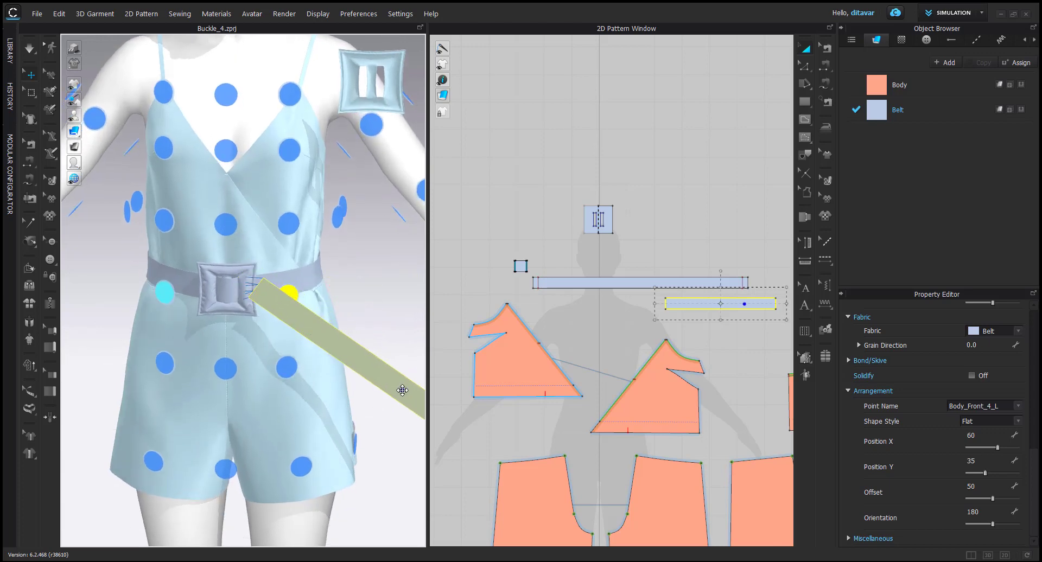
# Simulate the garment and pull the strip's sewn end into place beside the buckle
pyautogui.scroll(3, 297, 300)
pyautogui.press('space')
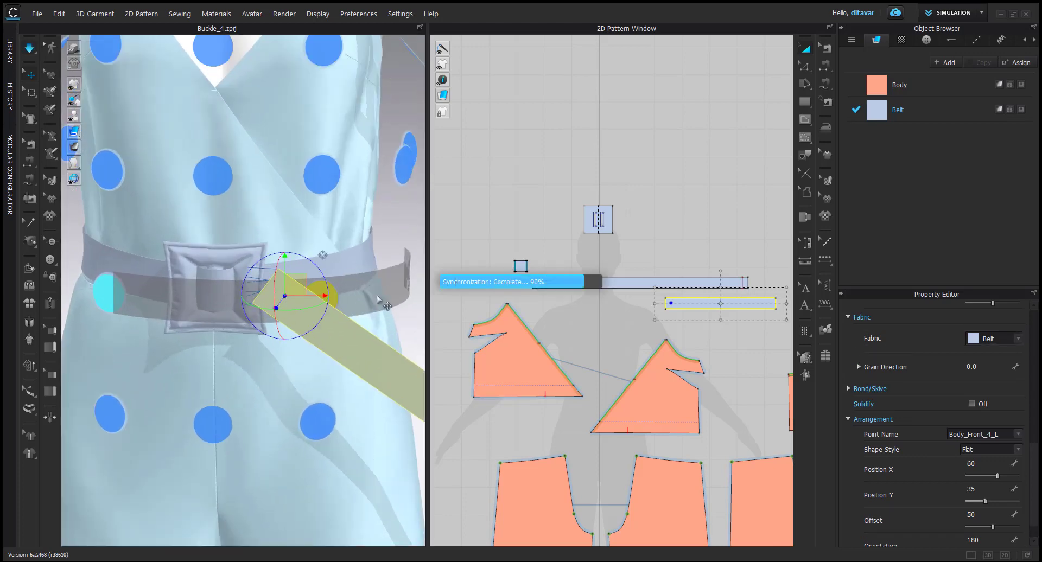
pyautogui.moveTo(279, 302); pyautogui.dragTo(287, 298)
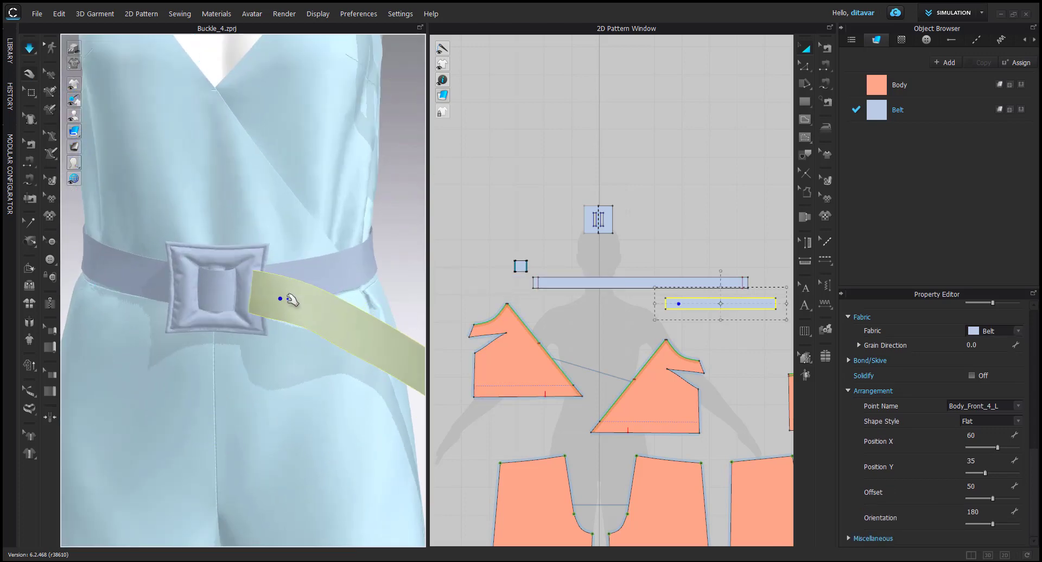
pyautogui.press('space')
pyautogui.scroll(2, 272, 295)
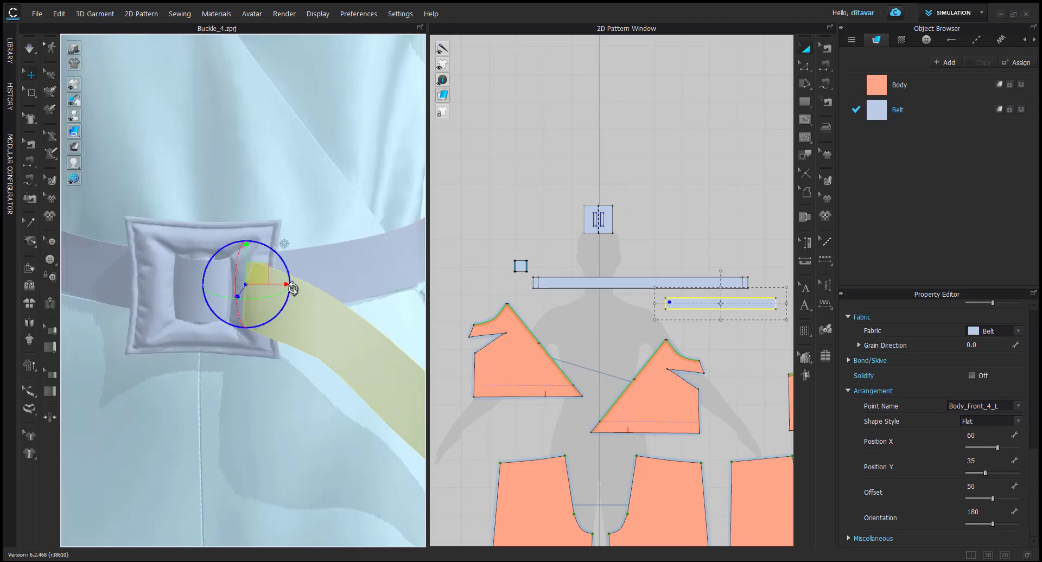
# Draw a 40 mm vertical internal line across the long belt pattern, about 44 mm from its left end
pyautogui.moveTo(293, 290); pyautogui.dragTo(233, 302, button='right')
pyautogui.scroll(3, 304, 299)
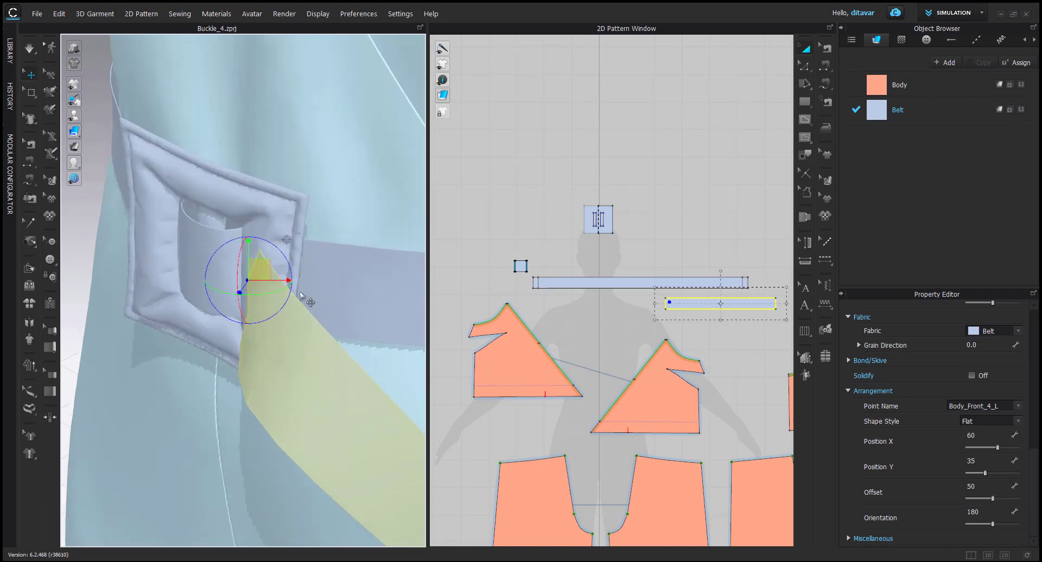
pyautogui.click(283, 252)
pyautogui.moveTo(283, 252); pyautogui.dragTo(209, 281, button='right')
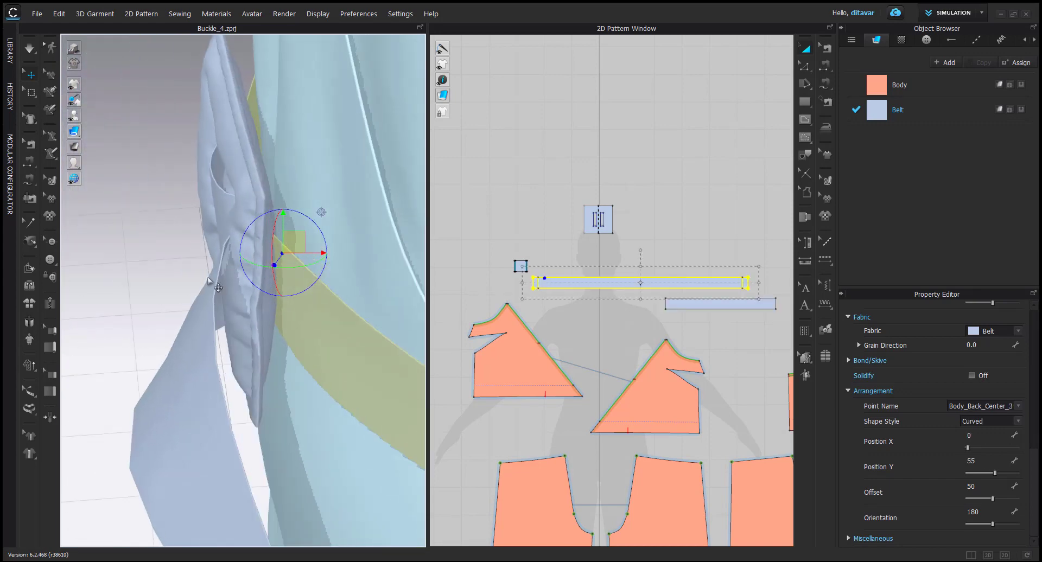
pyautogui.click(209, 281)
pyautogui.moveTo(289, 265); pyautogui.dragTo(271, 287, button='right')
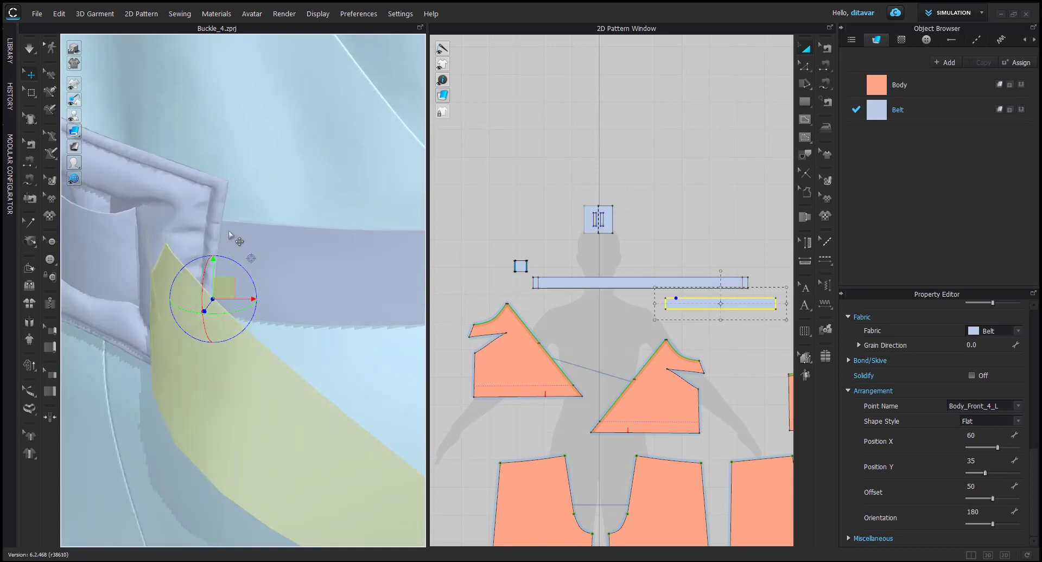
pyautogui.click(225, 224)
pyautogui.moveTo(233, 232); pyautogui.dragTo(253, 205, button='right')
pyautogui.scroll(8, 560, 292)
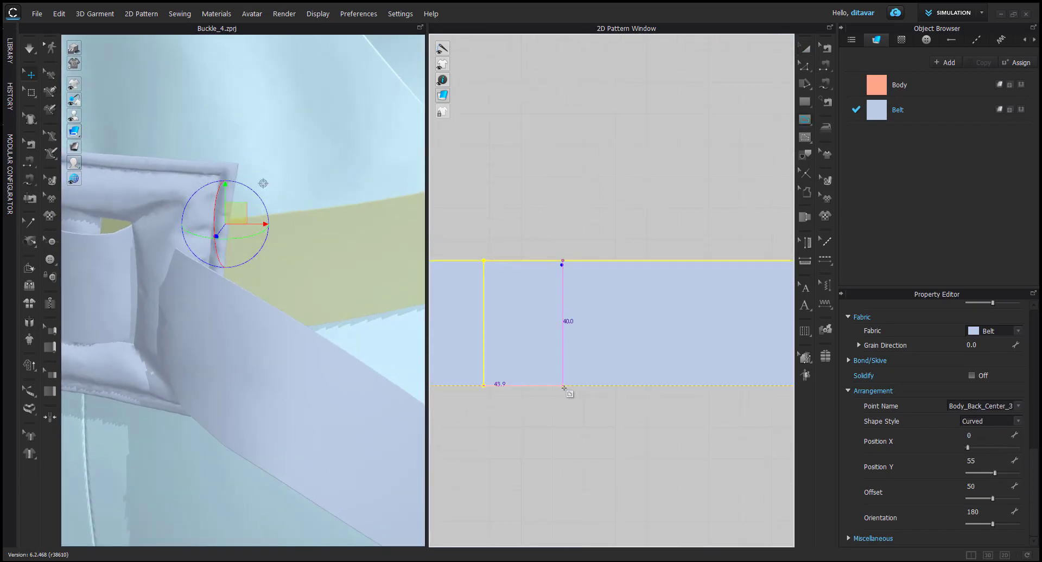
pyautogui.click(563, 385)
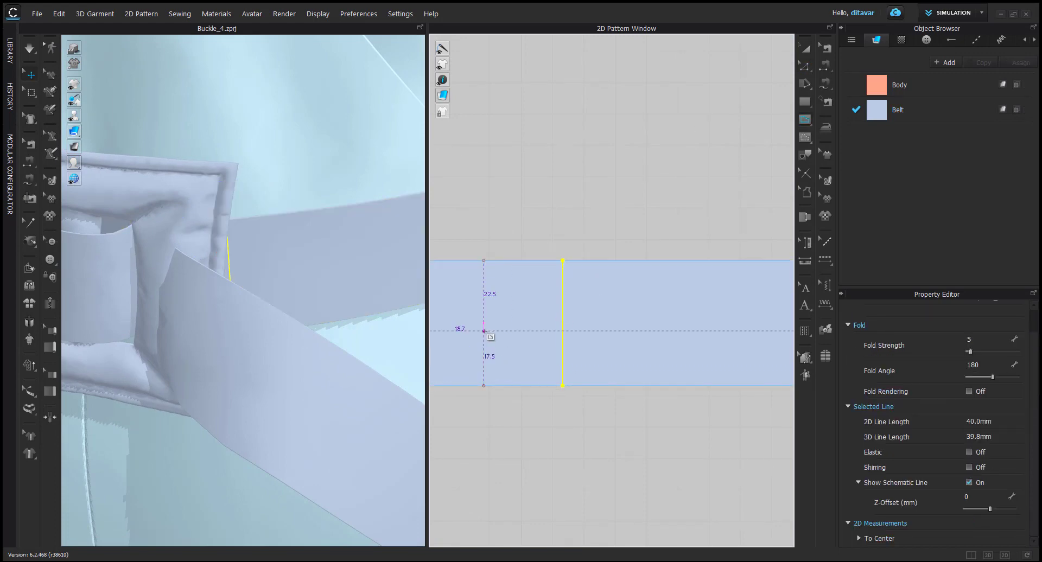
# Offset the hanging strip's left short edge inward as one internal line at a distance of 25 mm
pyautogui.scroll(-6, 564, 331)
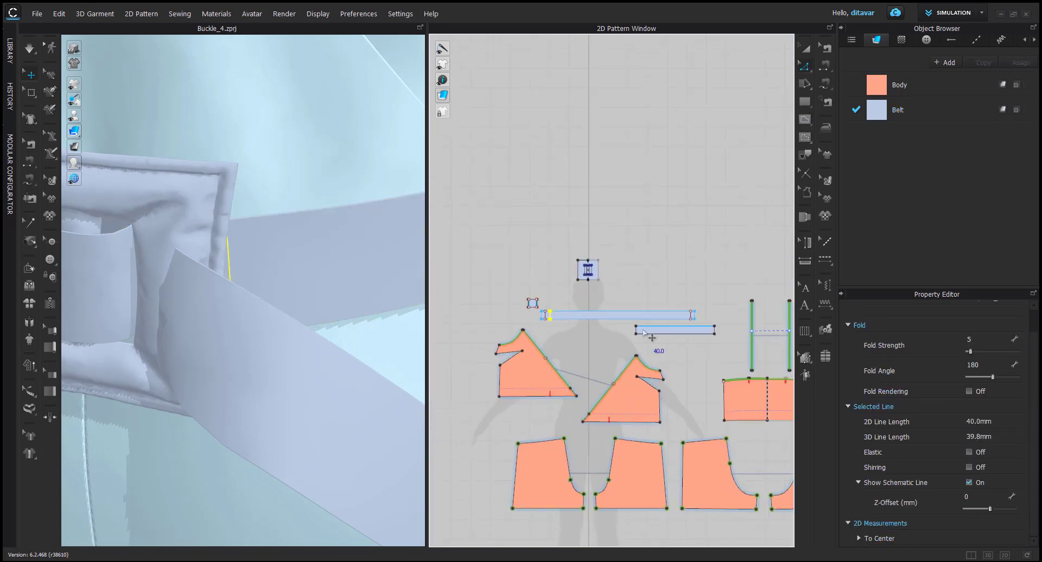
pyautogui.scroll(6, 627, 350)
pyautogui.click(619, 339)
pyautogui.rightClick(621, 339)
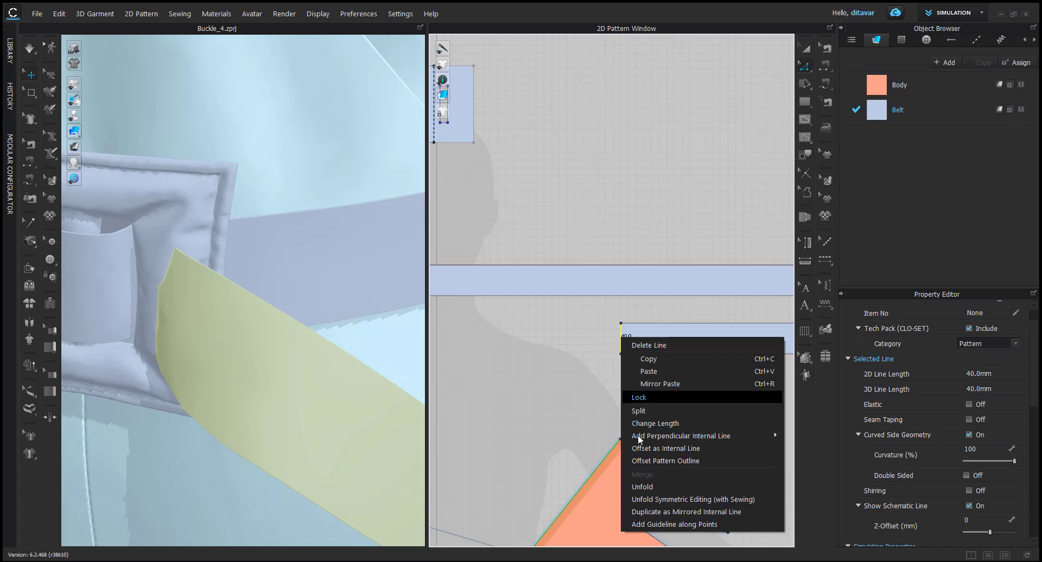
pyautogui.click(689, 437)
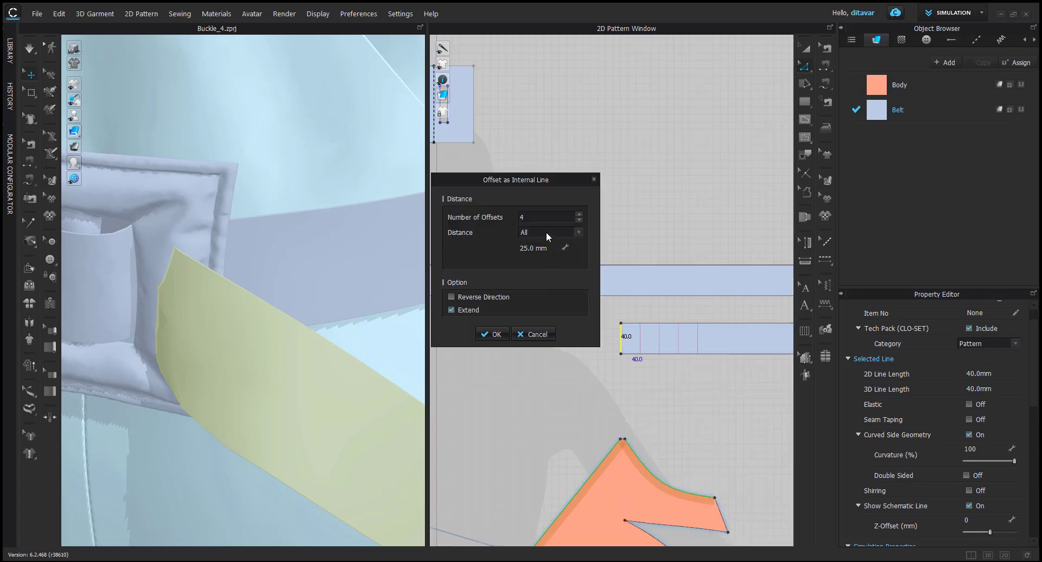
pyautogui.write('1')
pyautogui.press('Return')
pyautogui.click(590, 372)
pyautogui.scroll(-6, 630, 336)
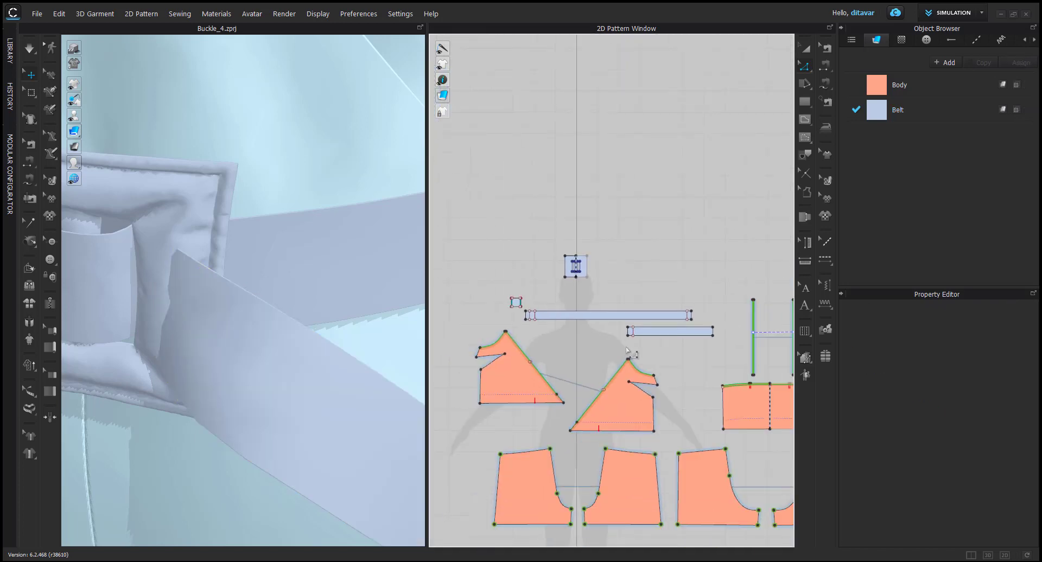
# Sew the strip's new internal line to the second internal line near the left end of the long belt
pyautogui.press('n')
pyautogui.scroll(4, 630, 336)
pyautogui.scroll(2, 630, 334)
pyautogui.click(640, 326)
pyautogui.scroll(-4, 639, 326)
pyautogui.scroll(5, 529, 296)
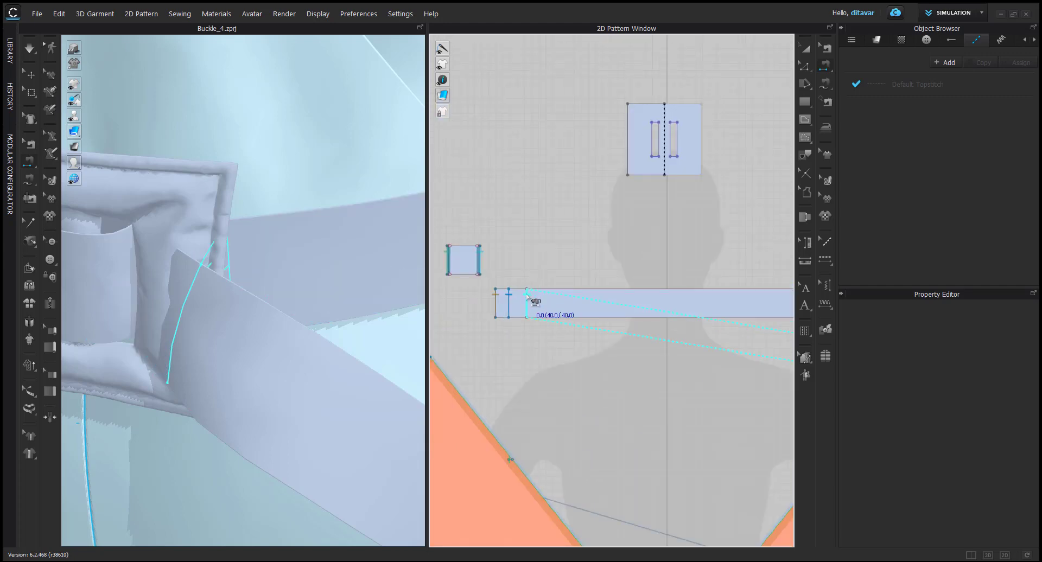
pyautogui.click(527, 300)
pyautogui.scroll(-3, 263, 299)
# Simulate the new seam and adjust the strip where it joins the belt beside the buckle
pyautogui.press('space')
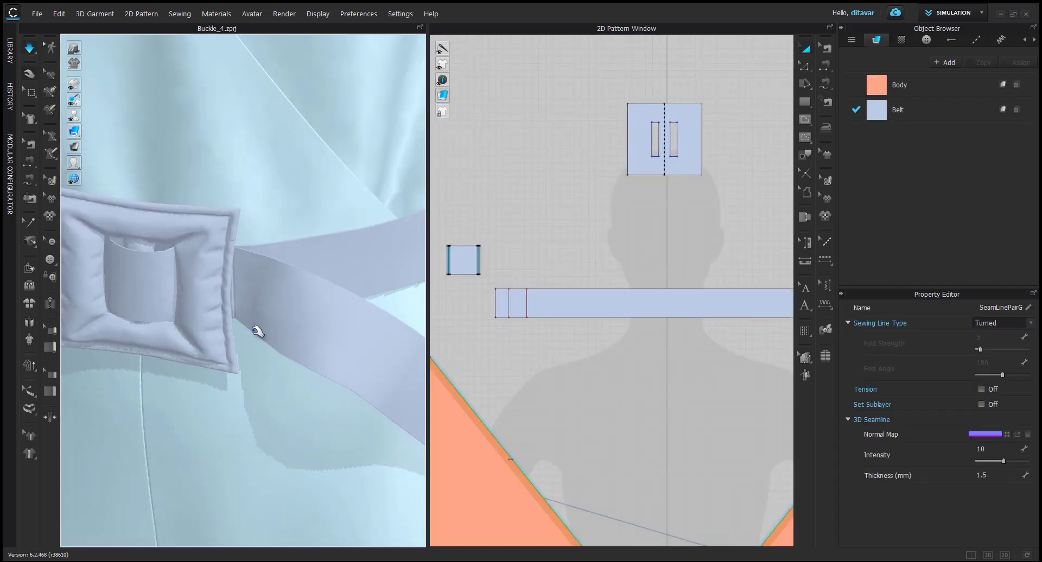
pyautogui.press('space')
pyautogui.scroll(-2, 255, 311)
pyautogui.moveTo(256, 303); pyautogui.dragTo(306, 252, button='right')
pyautogui.press('space')
pyautogui.click(223, 295)
pyautogui.press('space')
pyautogui.scroll(-3, 302, 333)
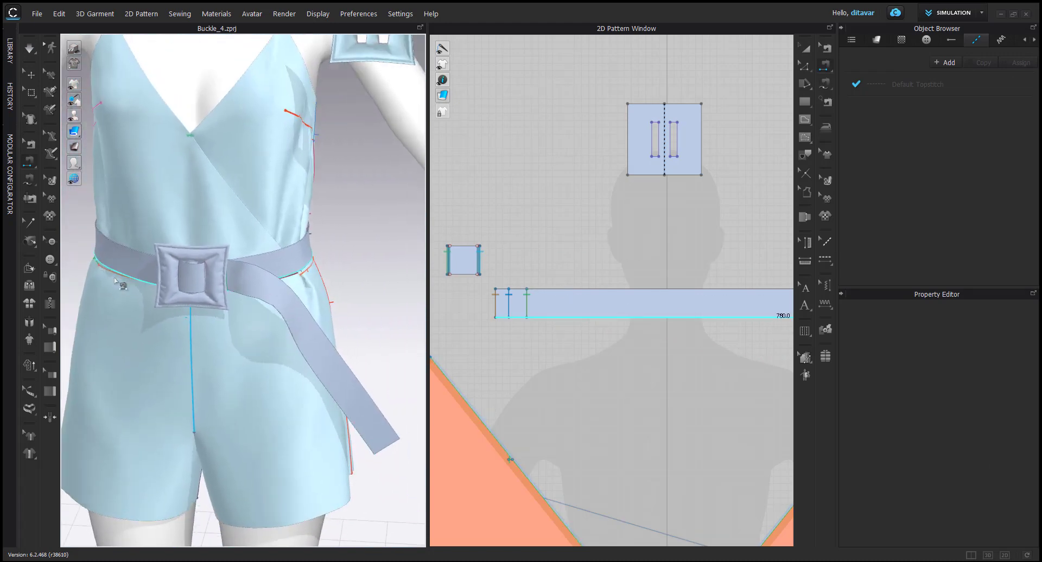
# Try a diagonal fold line about 72 mm long on the long belt, from the second internal line's upper end to the lower edge
pyautogui.scroll(3, 115, 281)
pyautogui.scroll(3, 576, 336)
pyautogui.moveTo(528, 310); pyautogui.dragTo(549, 309, button='middle')
pyautogui.press('g')
pyautogui.scroll(3, 486, 283)
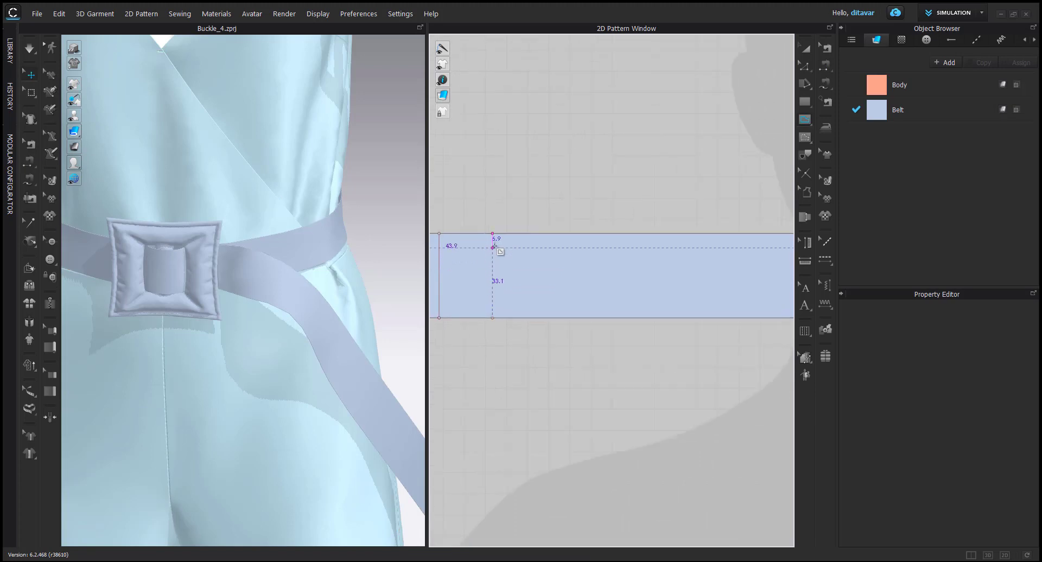
pyautogui.doubleClick(619, 319)
pyautogui.scroll(-2, 175, 275)
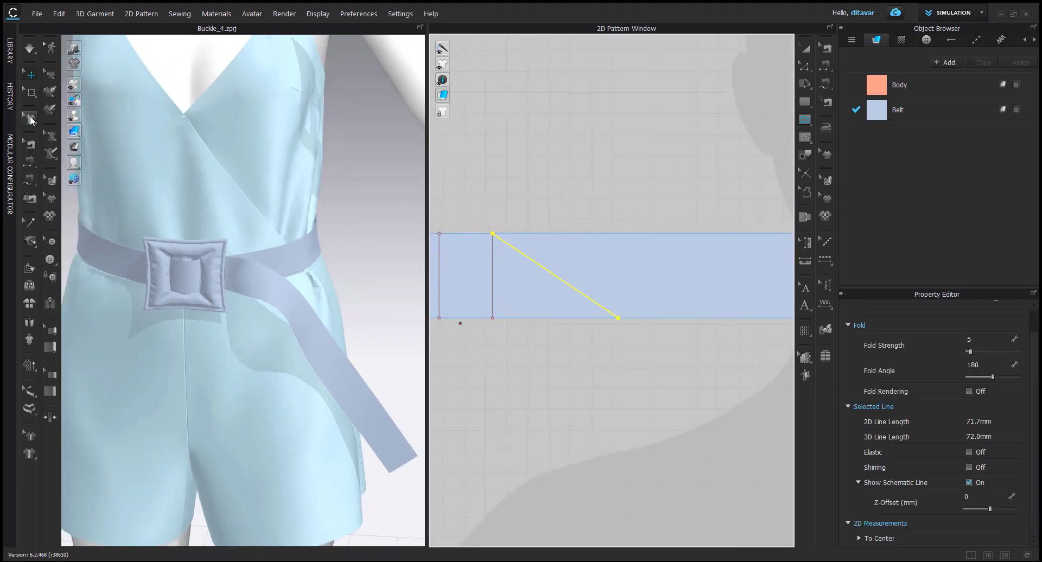
pyautogui.click(29, 268)
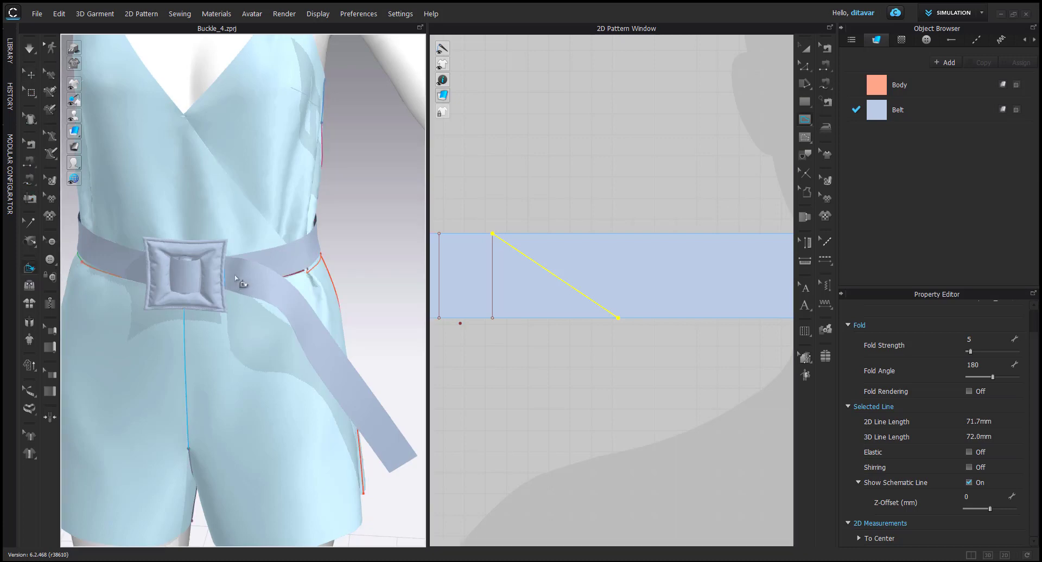
pyautogui.scroll(-5, 561, 328)
pyautogui.press('a')
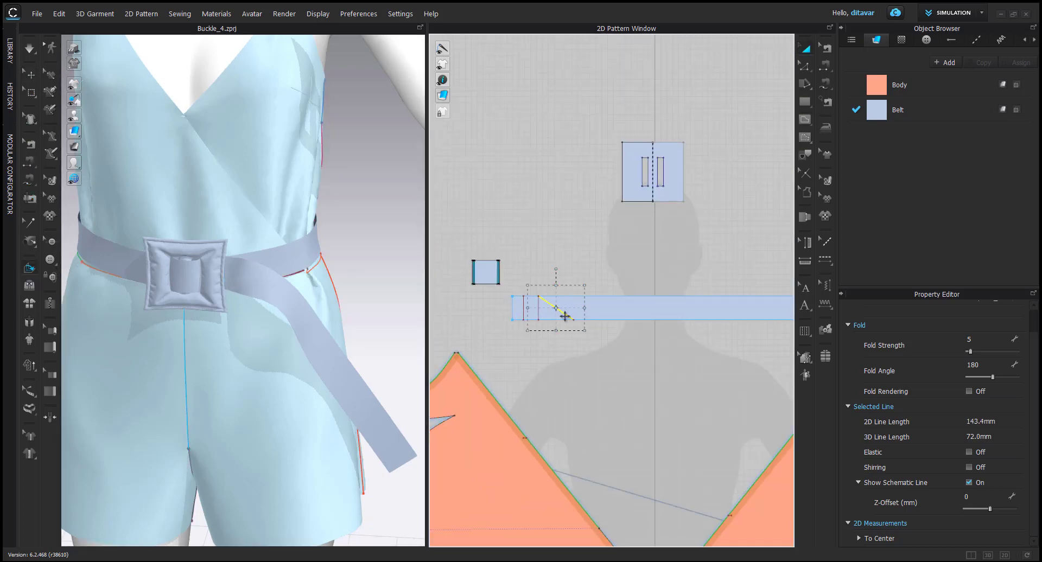
pyautogui.click(551, 326)
# Draw a diagonal internal line about 74 mm long on the strip, from its internal line's upper end to the lower edge
pyautogui.scroll(-5, 551, 326)
pyautogui.scroll(5, 662, 369)
pyautogui.scroll(3, 554, 334)
pyautogui.moveTo(555, 334); pyautogui.dragTo(671, 455, button='middle')
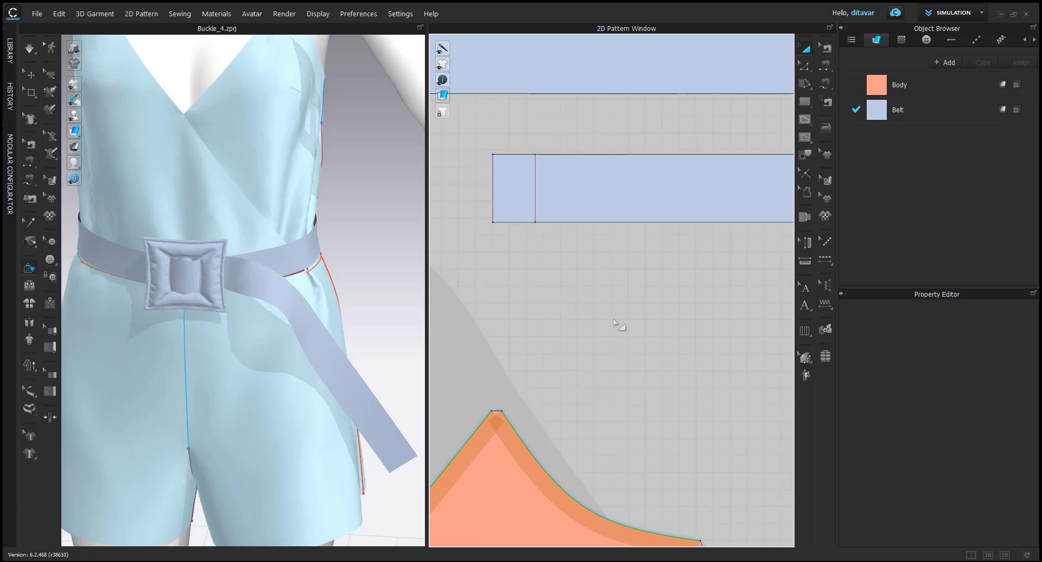
pyautogui.click(640, 222)
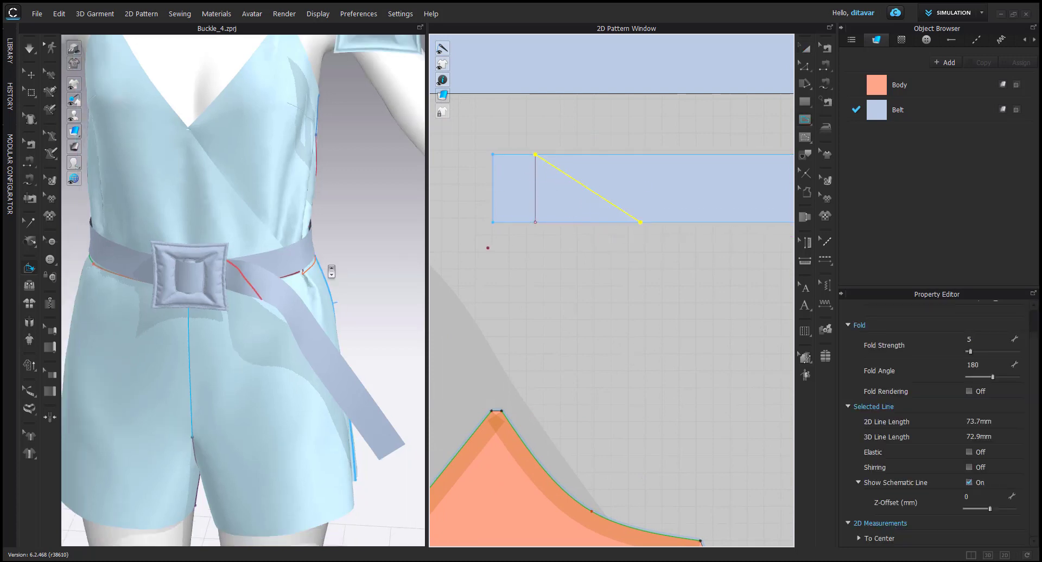
# Fold the strip along its diagonal line to a fold angle of 281 with Fold Arrangement and simulate it
pyautogui.click(31, 268)
pyautogui.moveTo(268, 265); pyautogui.dragTo(240, 284)
pyautogui.press('space')
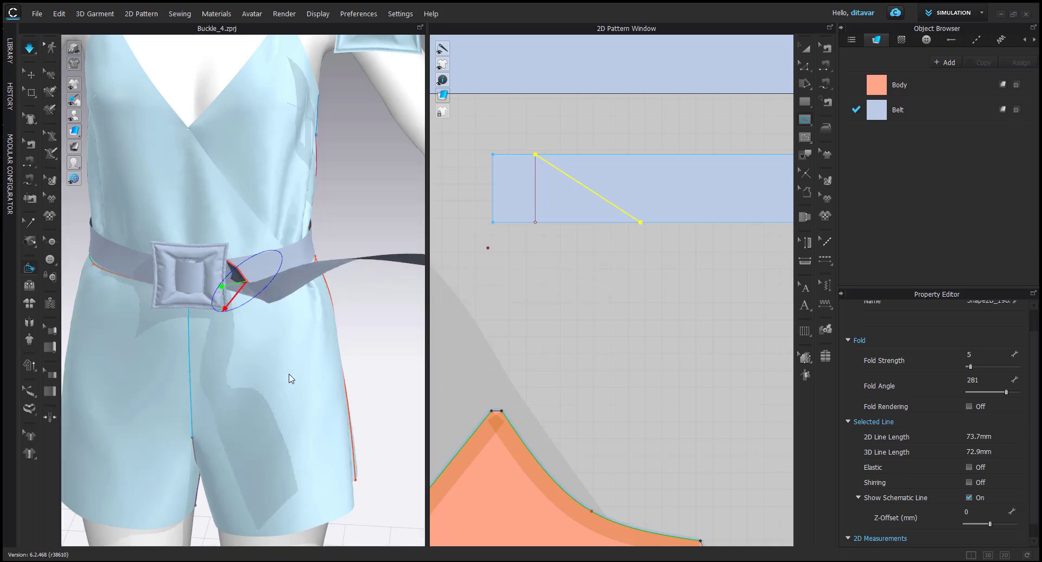
pyautogui.press('space')
# Delete the strip's diagonal fold line and simulate while pulling the strip so it hangs down from the belt
pyautogui.press('a')
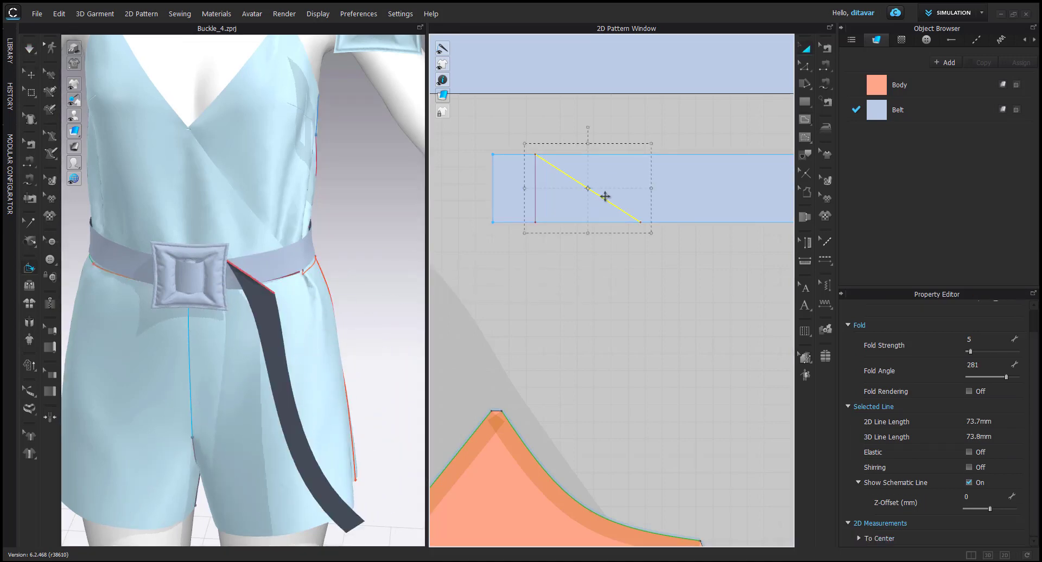
pyautogui.click(621, 335)
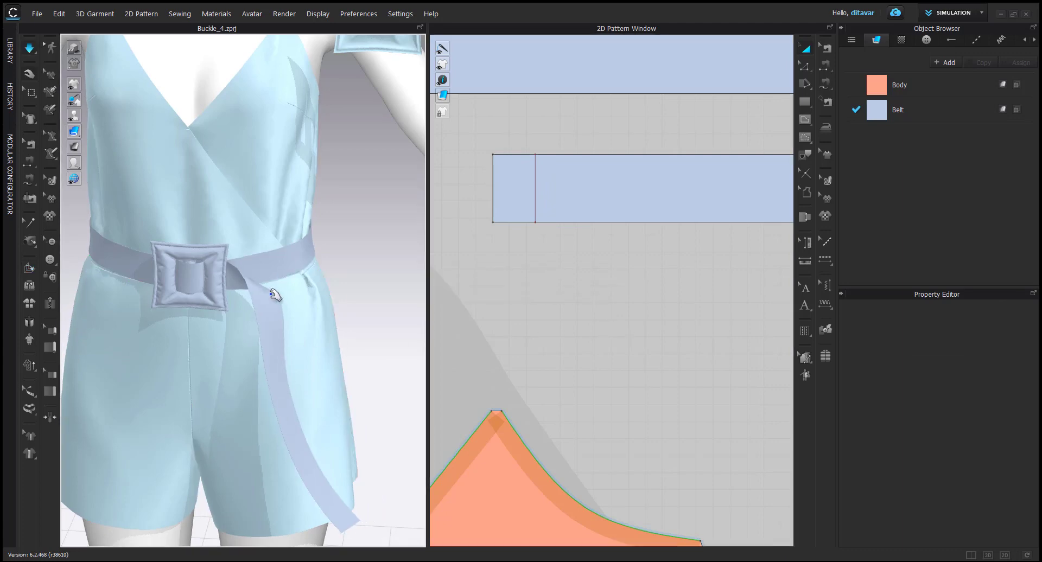
pyautogui.moveTo(267, 296); pyautogui.dragTo(246, 314)
pyautogui.scroll(-3, 342, 328)
pyautogui.click(252, 359)
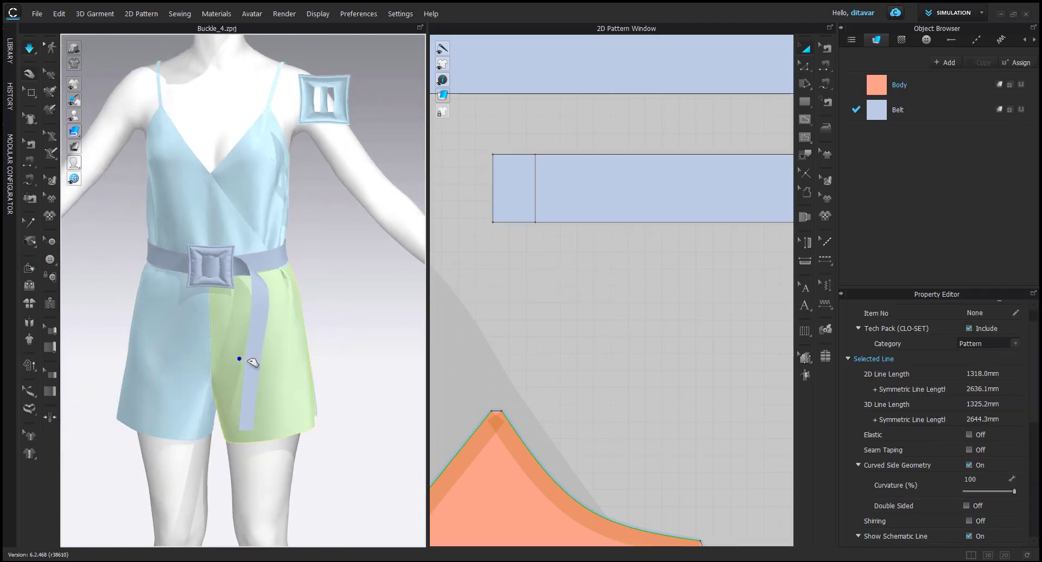
pyautogui.click(349, 320)
pyautogui.scroll(3, 336, 317)
pyautogui.press('space')
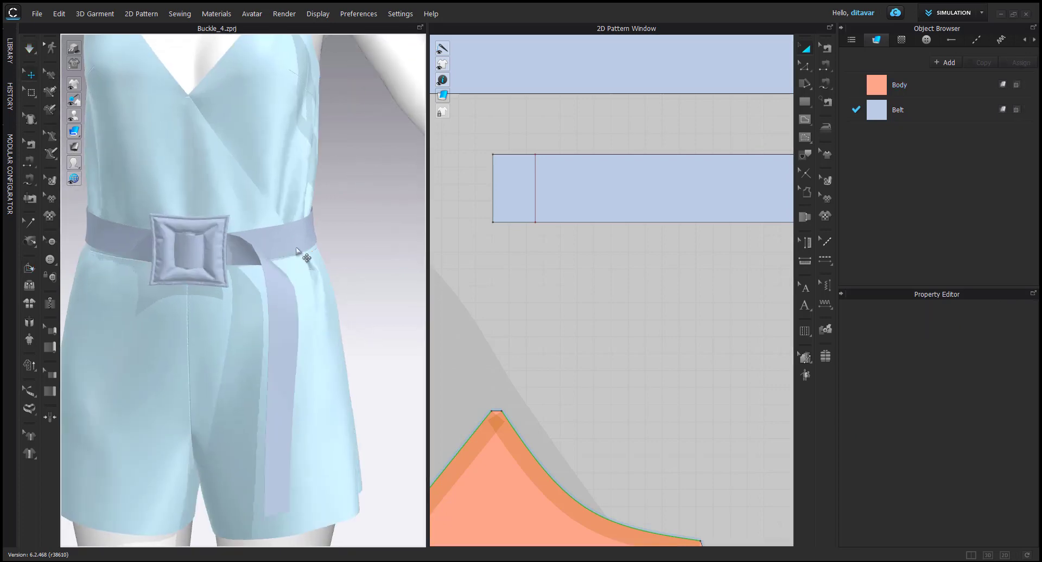
pyautogui.click(297, 232)
pyautogui.moveTo(369, 253)
pyautogui.mouseDown(button='right')
pyautogui.moveTo(317, 251)
pyautogui.moveTo(374, 254)
pyautogui.mouseUp(button='right')
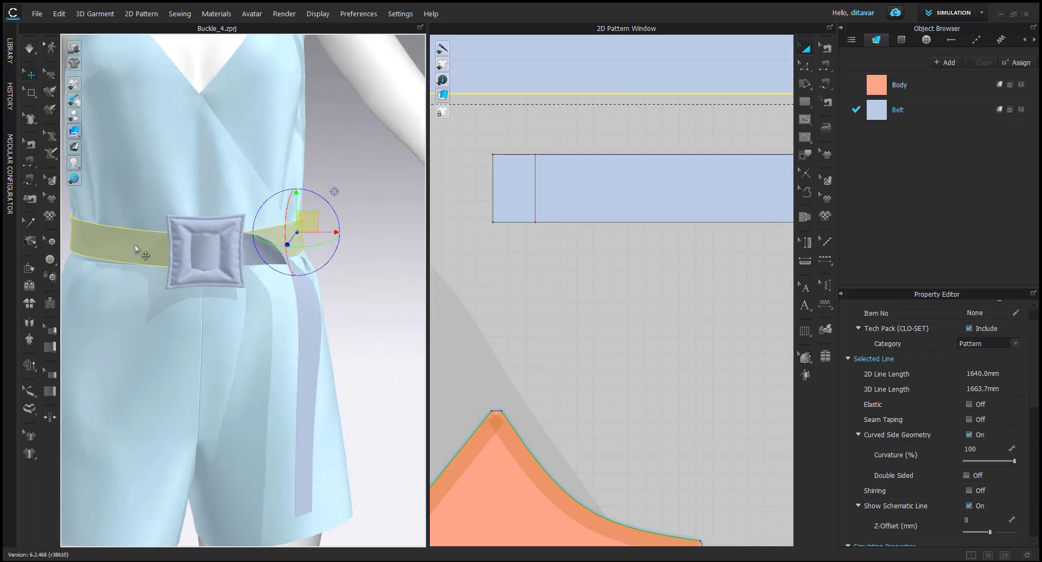
pyautogui.click(132, 246)
pyautogui.click(297, 295)
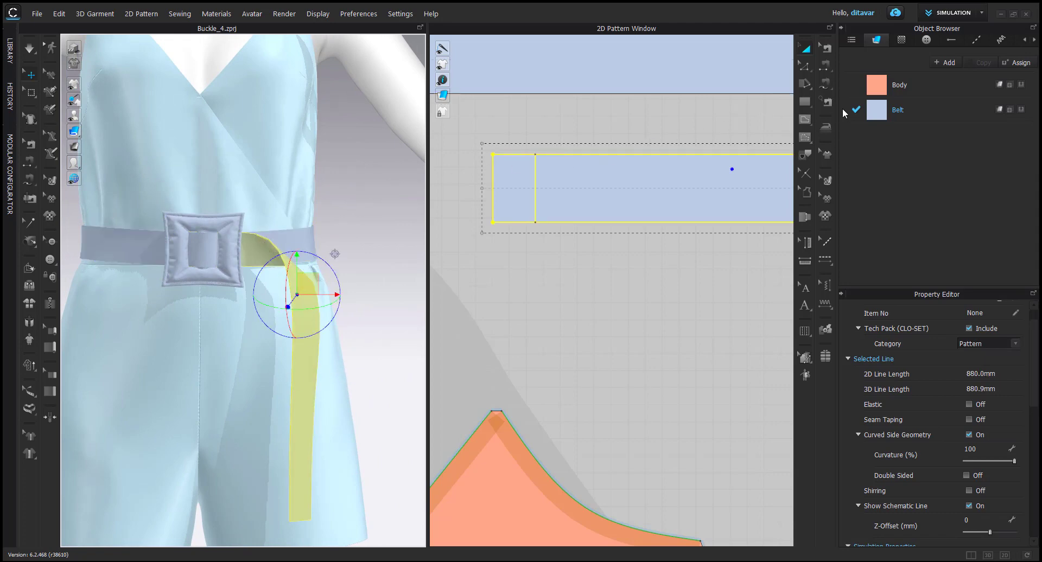
pyautogui.click(858, 139)
pyautogui.click(944, 63)
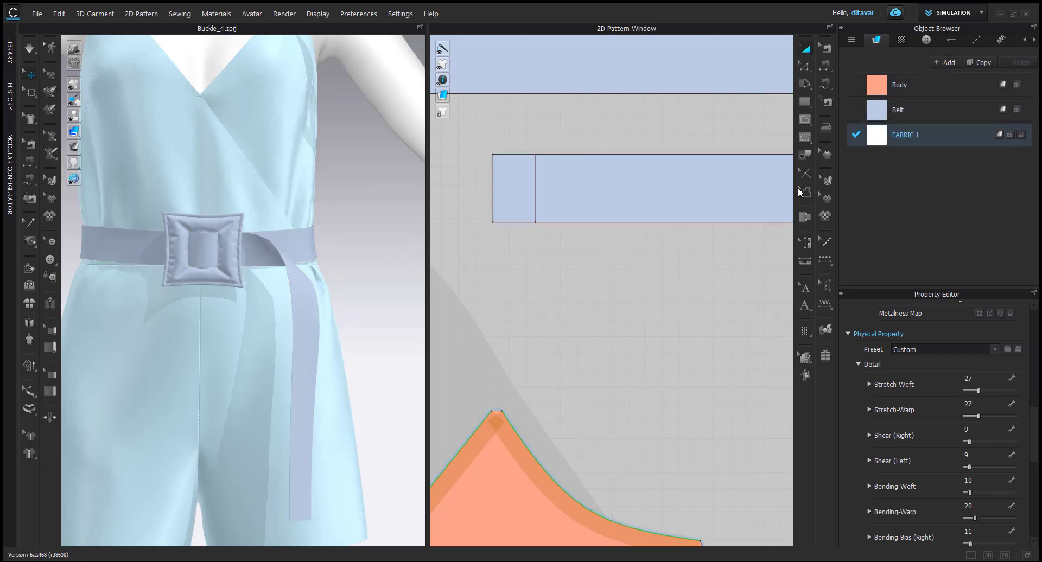
pyautogui.click(1022, 134)
# Duplicate the Belt fabric and set the copy's Bending-Weft, Bending-Warp and Bending-Bias (Right) to 30
pyautogui.click(942, 114)
pyautogui.click(983, 64)
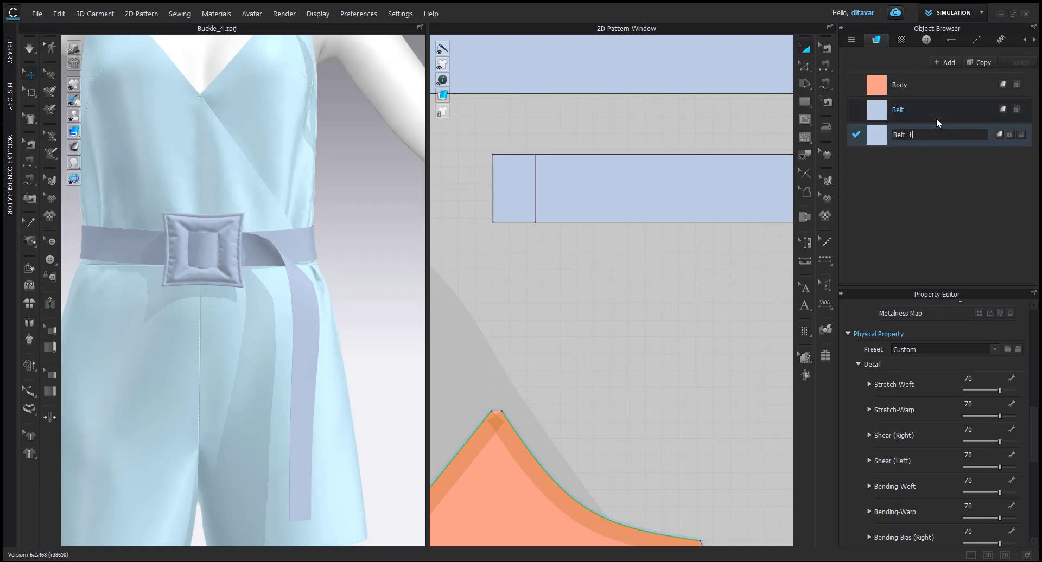
pyautogui.scroll(-3, 947, 377)
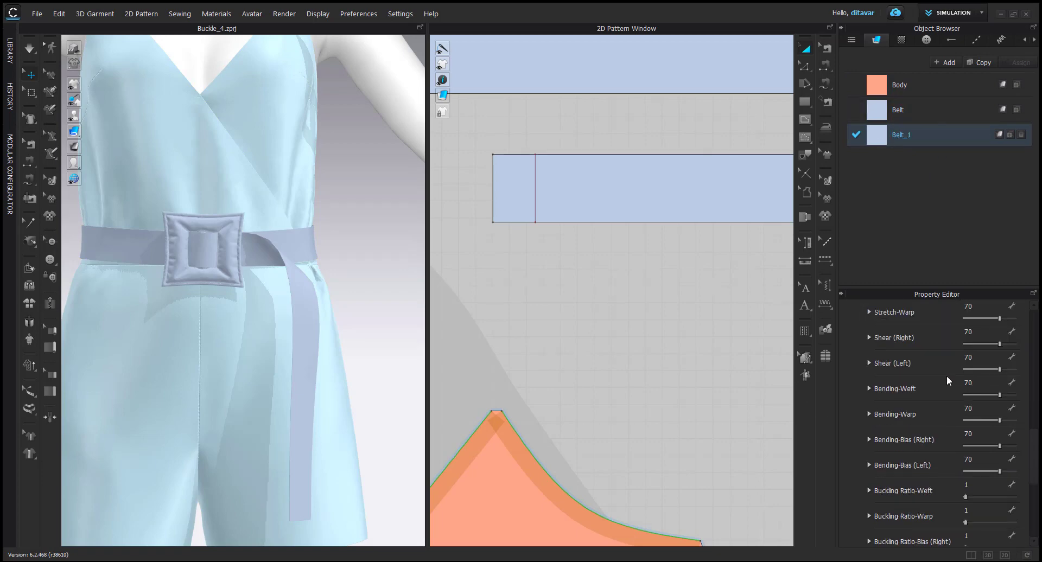
pyautogui.click(974, 389)
pyautogui.write('30')
pyautogui.press('Tab')
pyautogui.write('30')
pyautogui.press('Tab')
pyautogui.write('30')
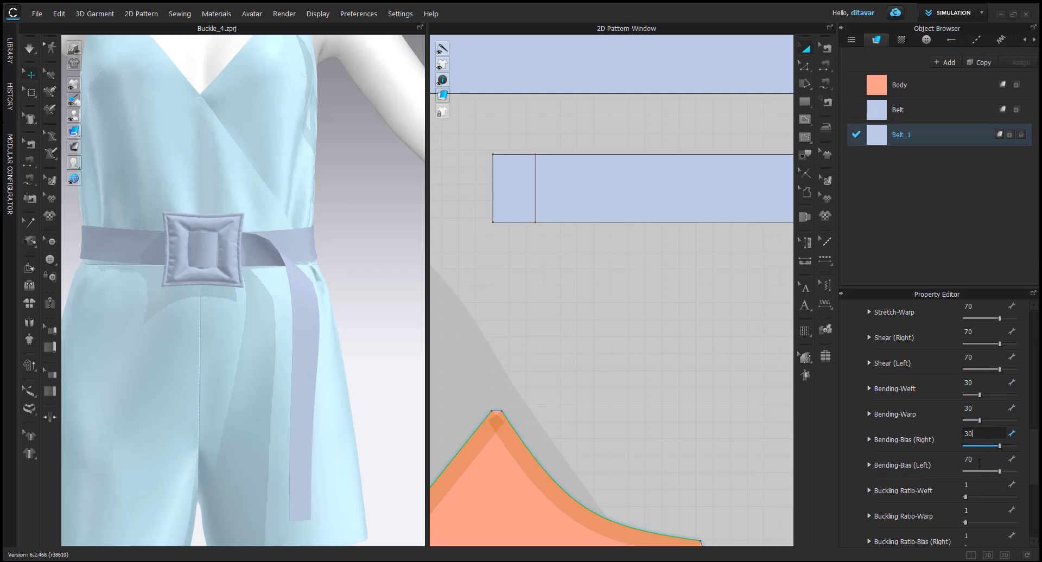
pyautogui.press('Return')
# Assign the Belt_1 fabric to the hanging strip and simulate its drape
pyautogui.click(626, 396)
pyautogui.press('space')
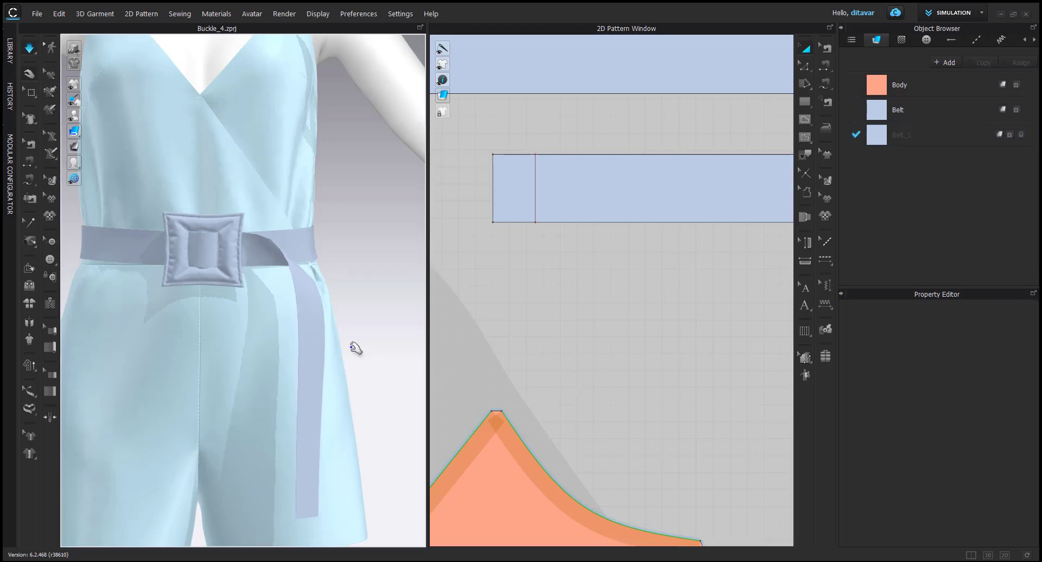
pyautogui.click(316, 313)
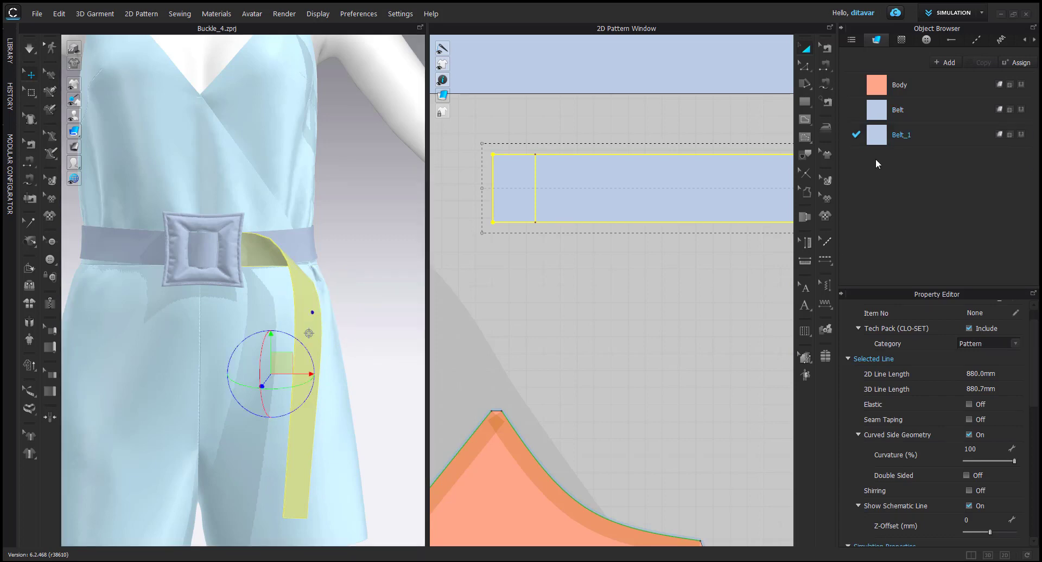
pyautogui.click(601, 358)
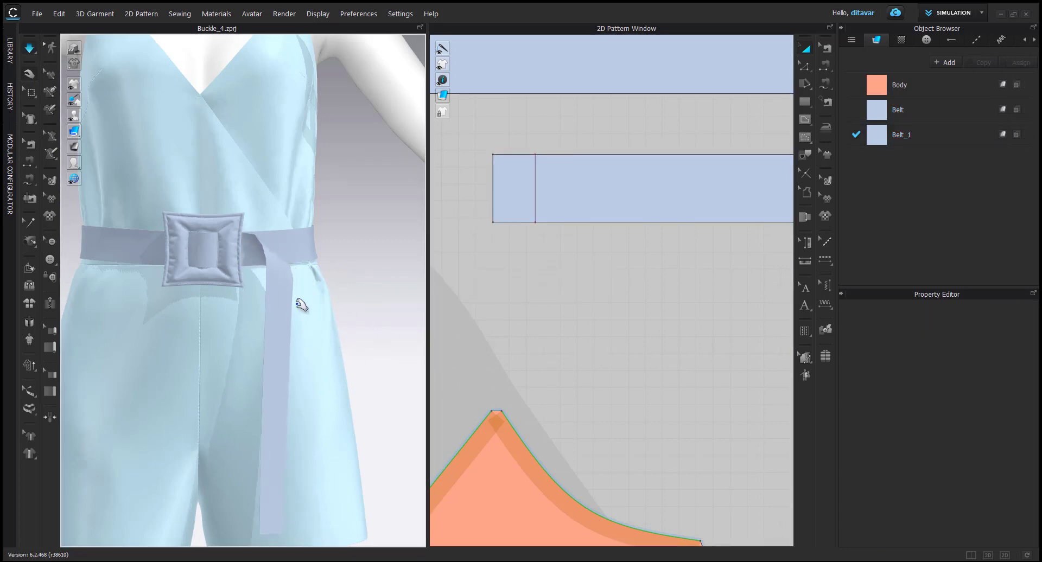
# Set the hanging strip's particle distance to 10 mm
pyautogui.scroll(-2, 320, 356)
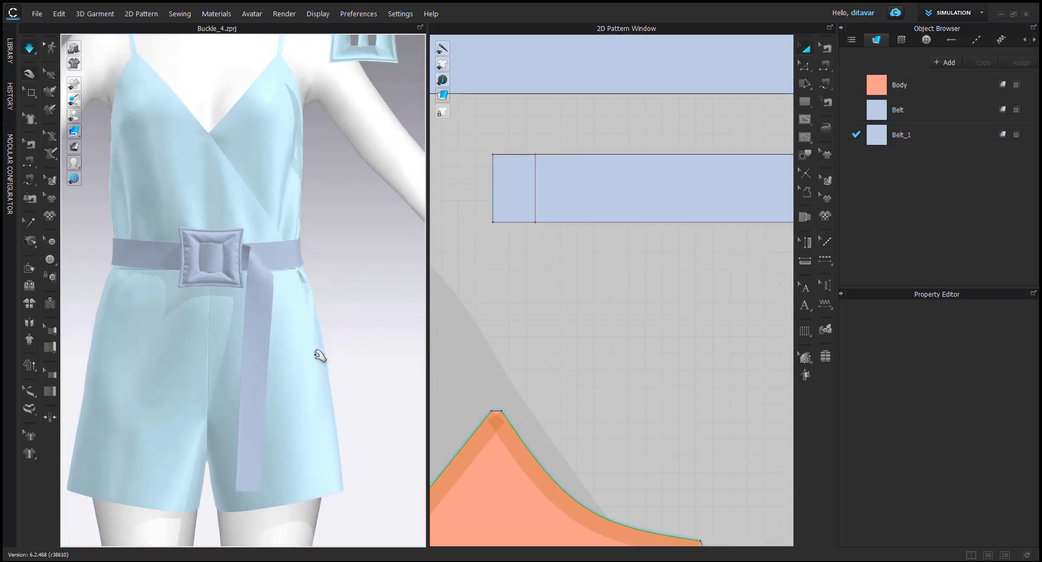
pyautogui.click(250, 300)
pyautogui.moveTo(367, 309); pyautogui.dragTo(369, 337, button='right')
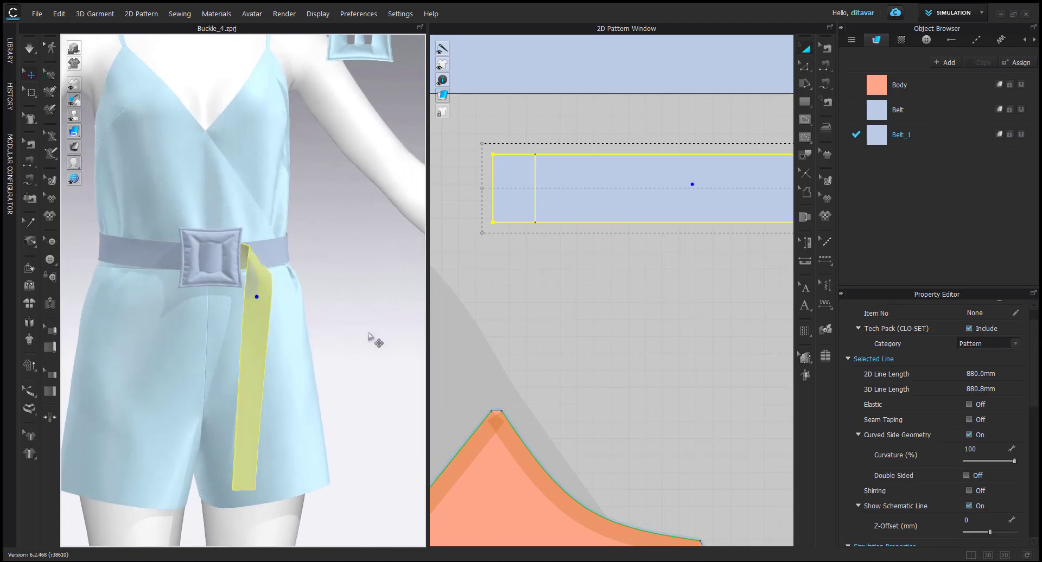
pyautogui.scroll(-3, 980, 457)
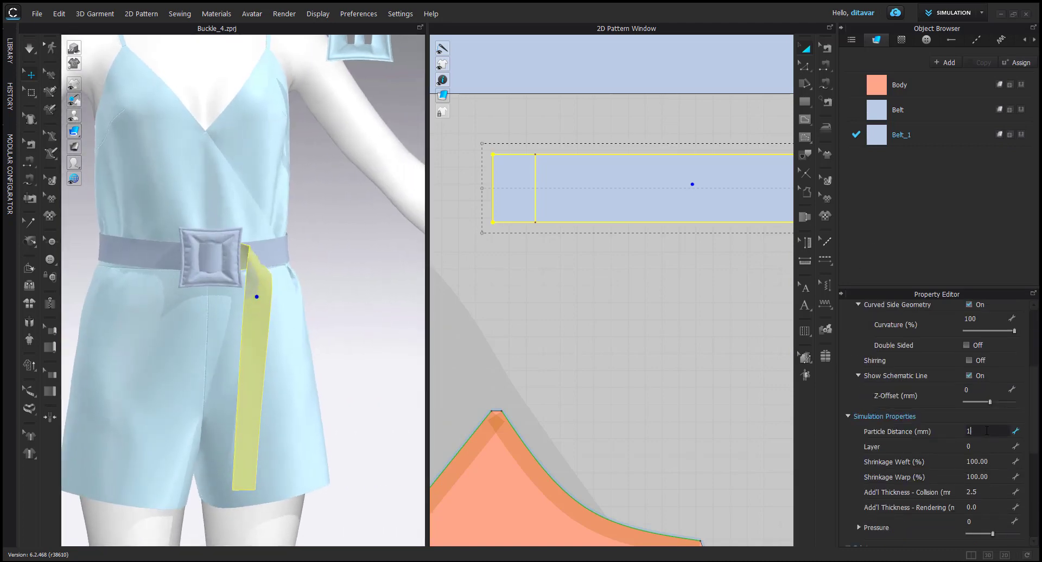
pyautogui.click(514, 318)
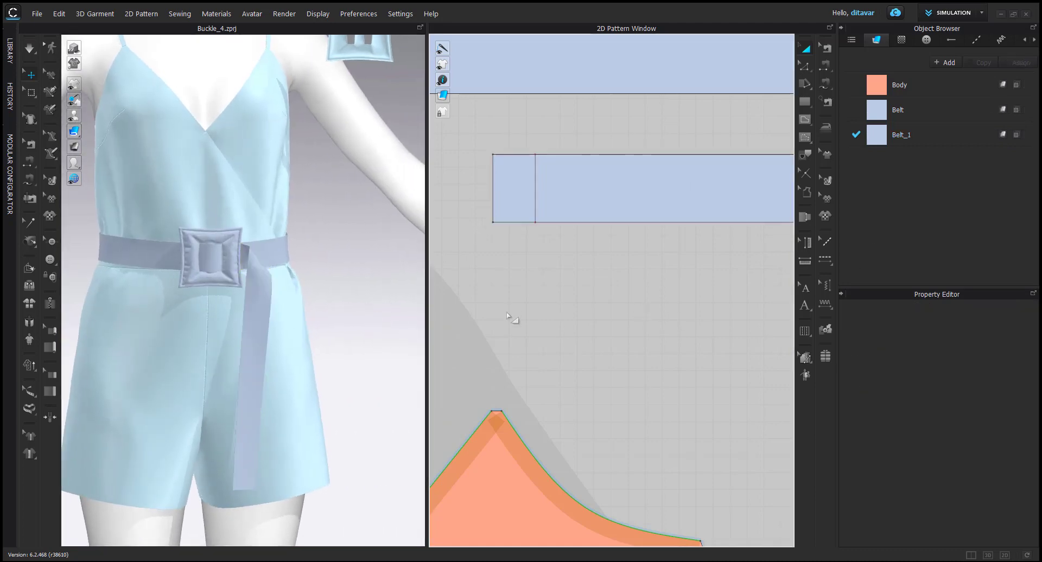
# Simulate the hanging strip while pulling it near the buckle and at its lower end to loosen its drape
pyautogui.scroll(2, 266, 267)
pyautogui.click(266, 267)
pyautogui.scroll(-2, 316, 318)
pyautogui.moveTo(316, 318); pyautogui.dragTo(251, 318, button='right')
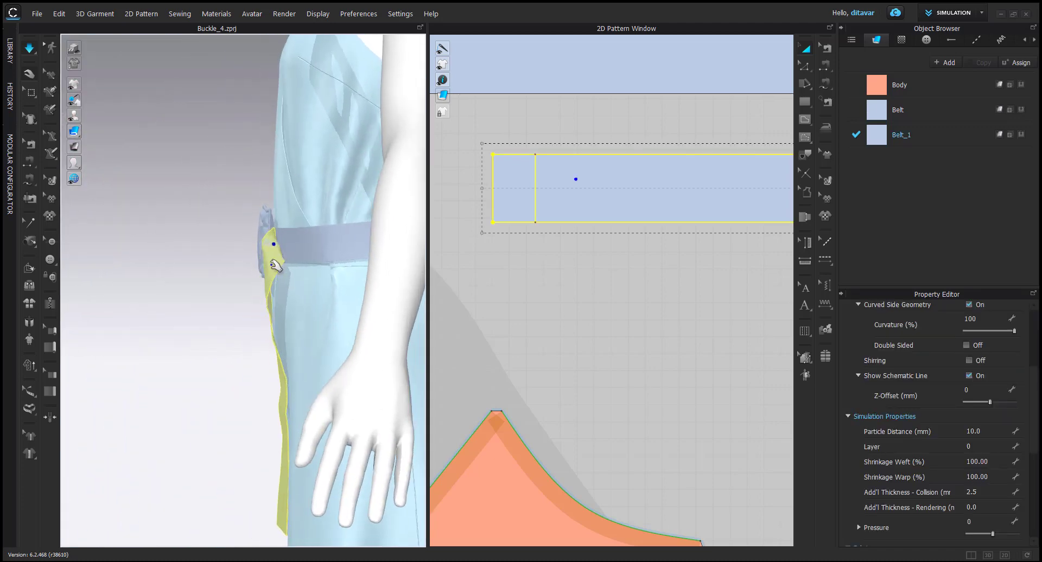
pyautogui.moveTo(272, 265); pyautogui.dragTo(401, 293, button='right')
pyautogui.click(401, 293)
pyautogui.scroll(-2, 316, 311)
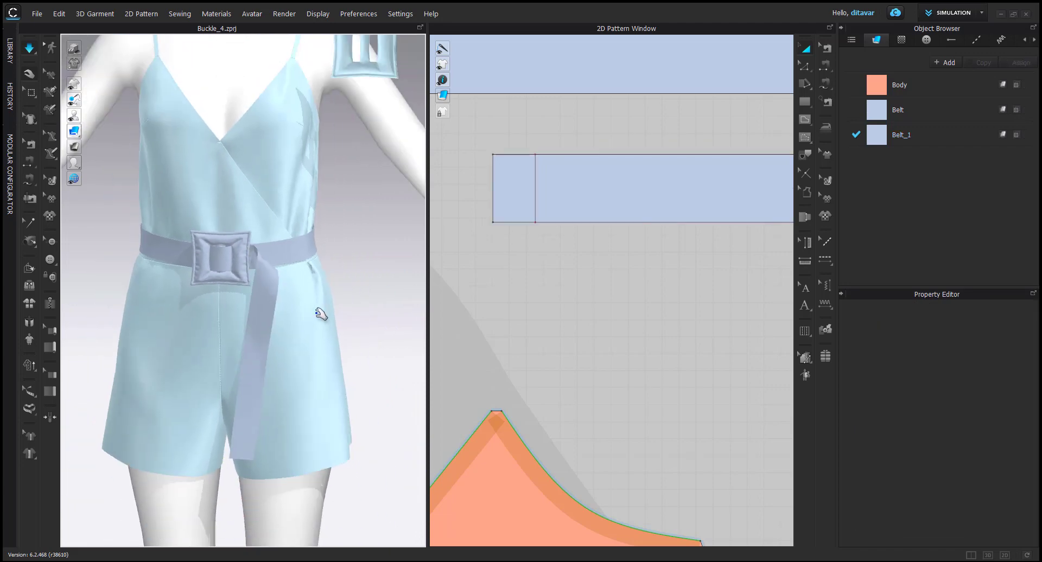
pyautogui.click(263, 350)
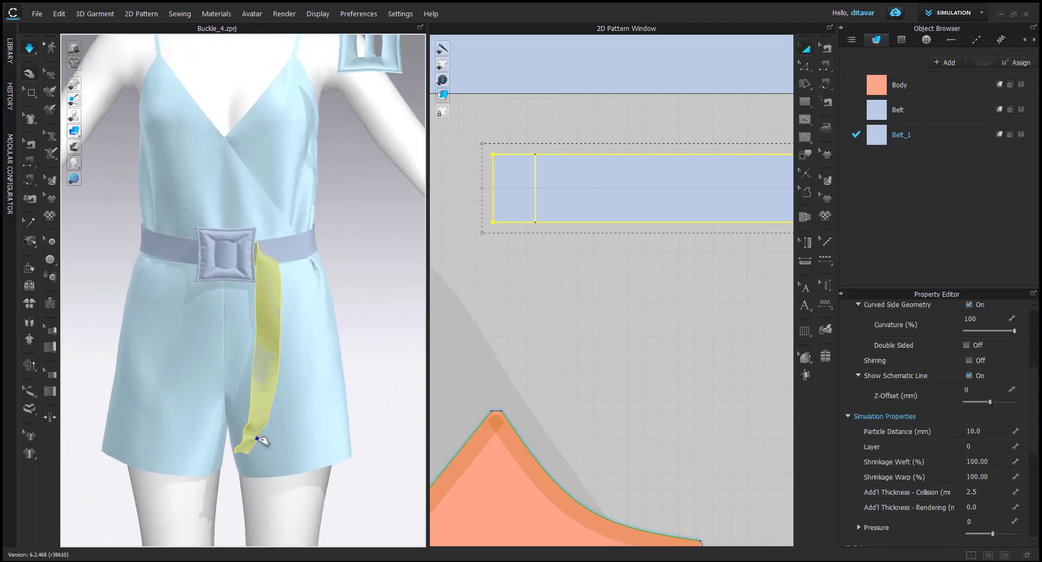
pyautogui.scroll(-2, 390, 389)
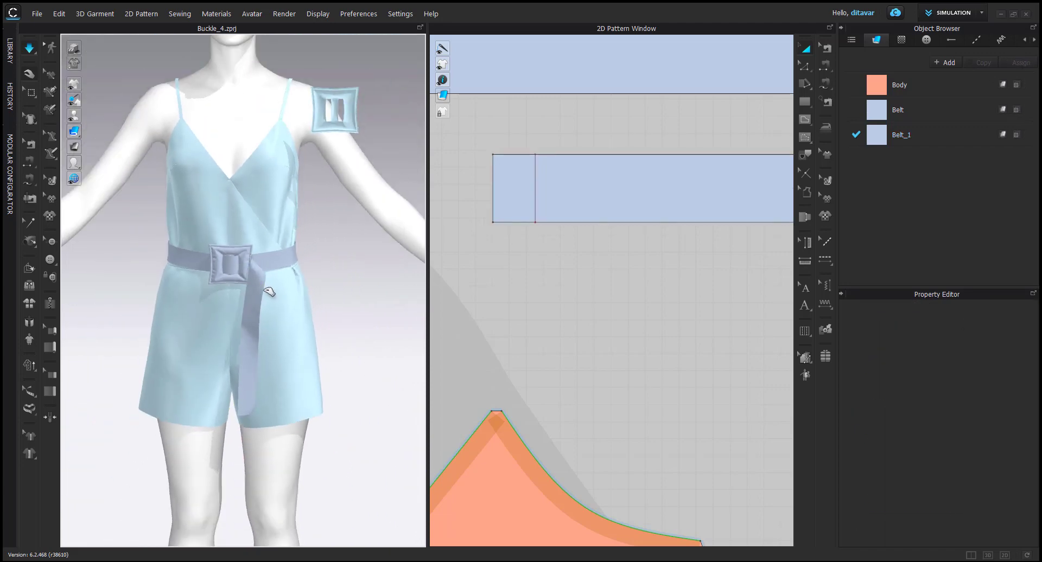
# Pull the top of the strip beside the buckle during simulation so its folded corner rests against the belt
pyautogui.scroll(6, 313, 293)
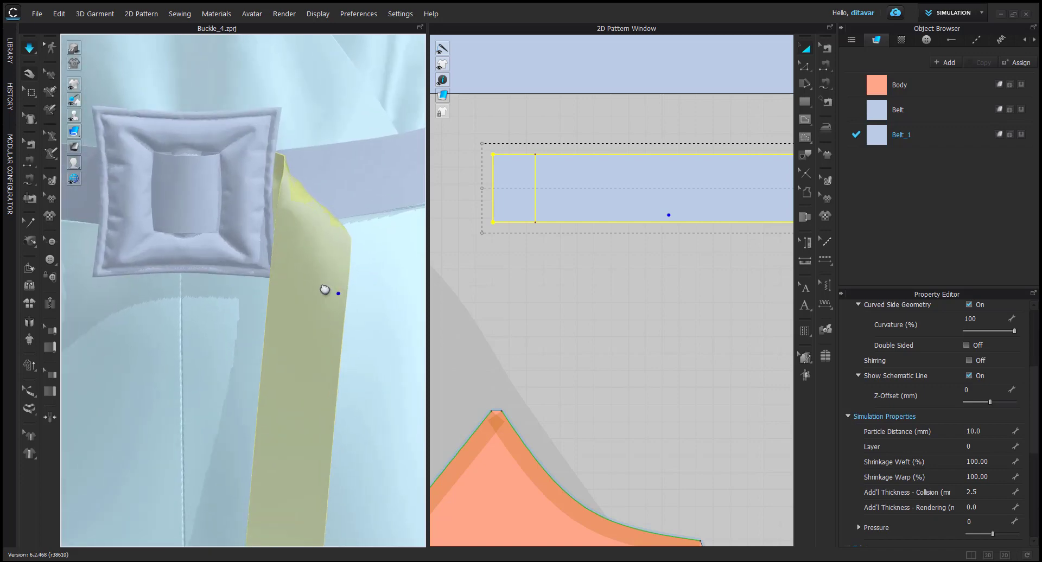
pyautogui.moveTo(269, 264); pyautogui.dragTo(247, 265)
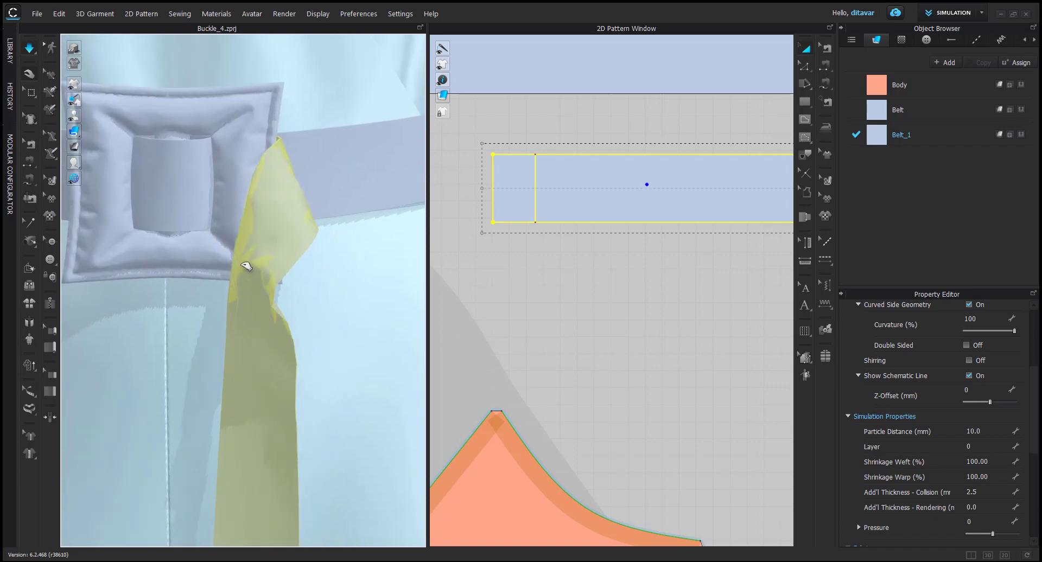
pyautogui.moveTo(278, 258); pyautogui.dragTo(361, 238, button='right')
pyautogui.moveTo(359, 237); pyautogui.dragTo(398, 242)
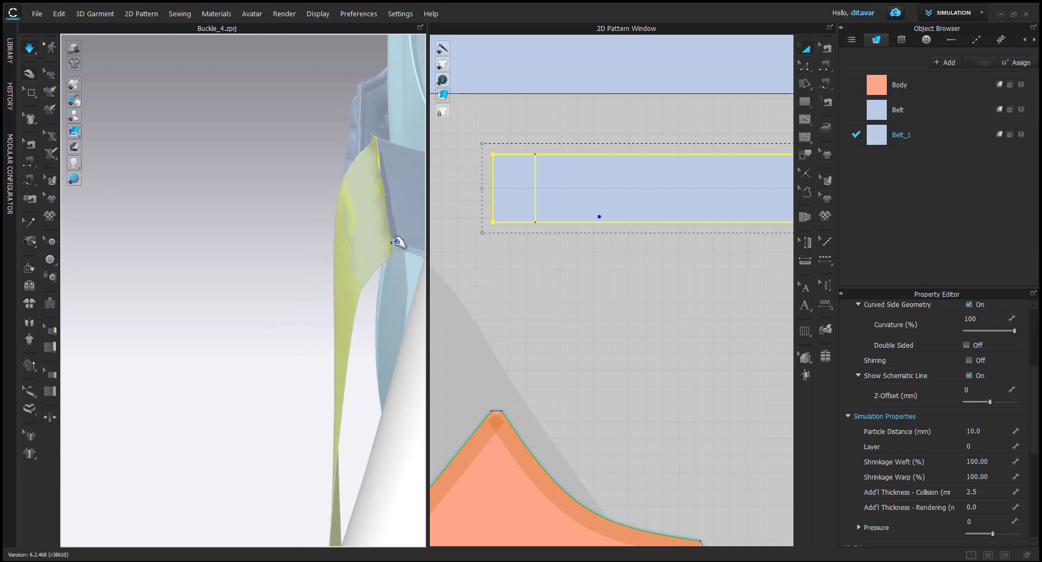
pyautogui.moveTo(397, 241); pyautogui.dragTo(493, 232, button='right')
pyautogui.moveTo(344, 225); pyautogui.dragTo(330, 222)
pyautogui.press('space')
# Tack the strip's outer edge at the folded corner to the lower edge of the waist belt
pyautogui.moveTo(396, 247); pyautogui.dragTo(271, 239, button='right')
pyautogui.scroll(-2, 104, 266)
pyautogui.click(29, 241)
pyautogui.moveTo(382, 294); pyautogui.dragTo(411, 216, button='right')
pyautogui.click(327, 255)
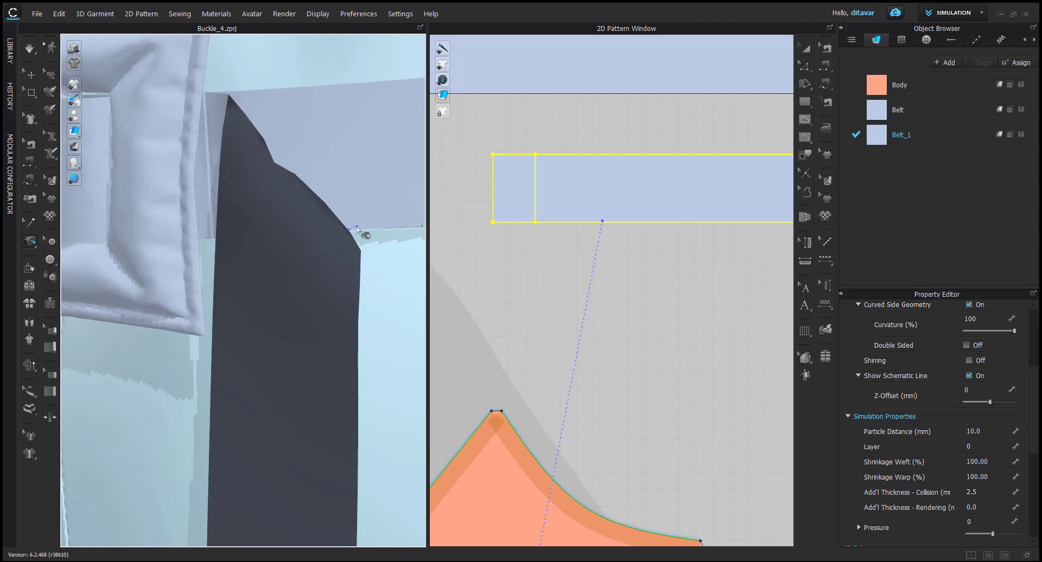
pyautogui.click(360, 224)
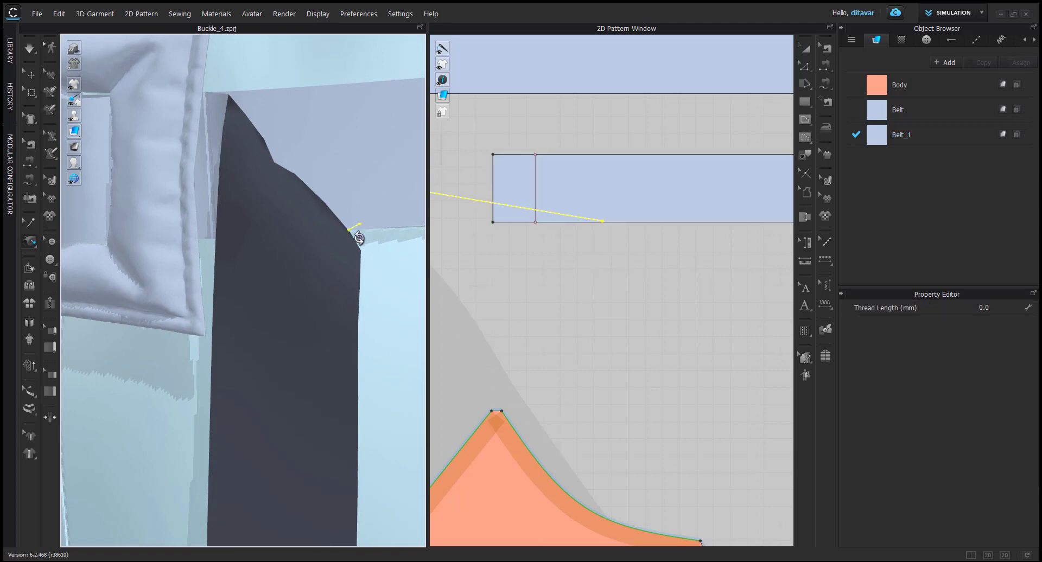
pyautogui.moveTo(360, 230); pyautogui.dragTo(374, 255, button='right')
pyautogui.scroll(-2, 382, 259)
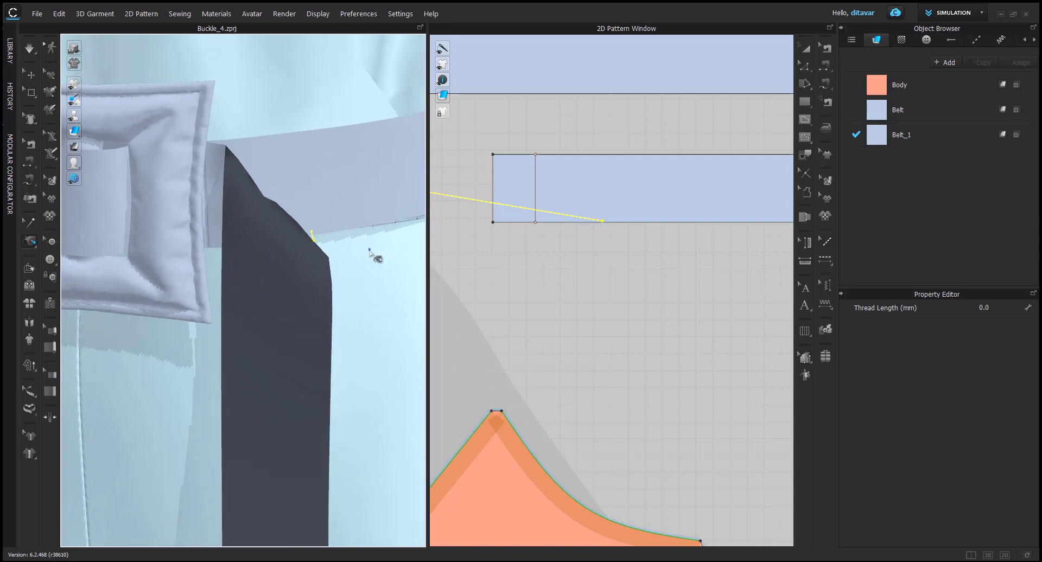
# Set the thread length of the tack between the strip and the belt to 7 mm
pyautogui.moveTo(378, 261); pyautogui.dragTo(341, 248, button='right')
pyautogui.click(29, 222)
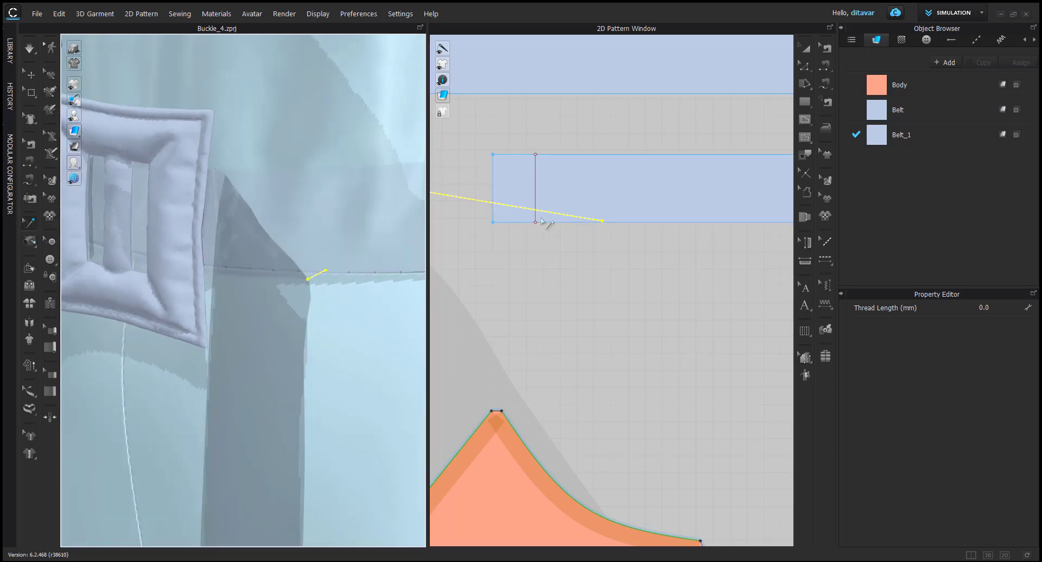
pyautogui.click(569, 218)
pyautogui.click(1005, 307)
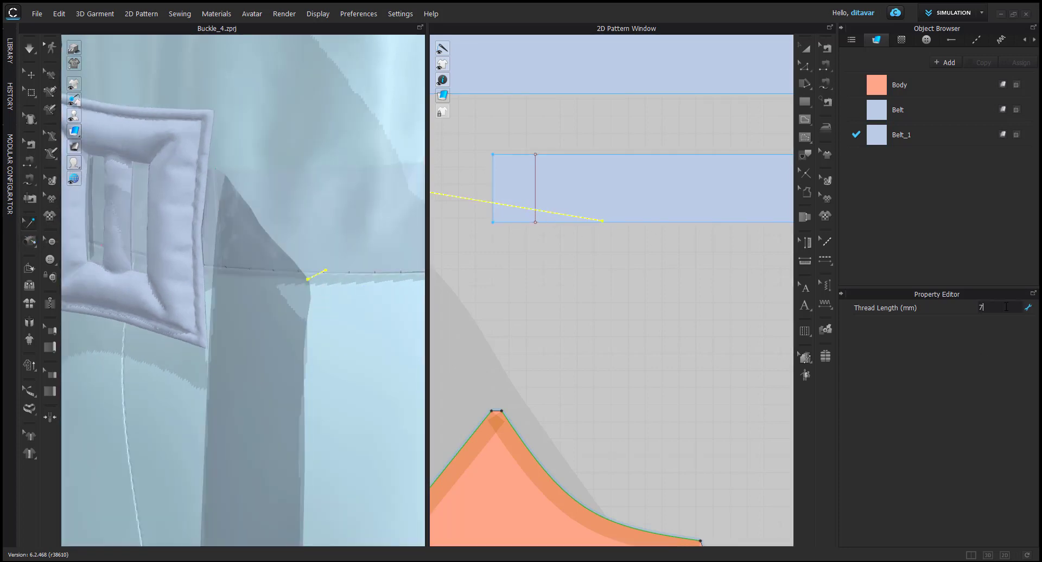
pyautogui.click(688, 329)
# Simulate the tacked strip and pull its folded corner to settle it against the belt
pyautogui.moveTo(391, 288); pyautogui.dragTo(298, 302, button='right')
pyautogui.press('space')
pyautogui.click(317, 292)
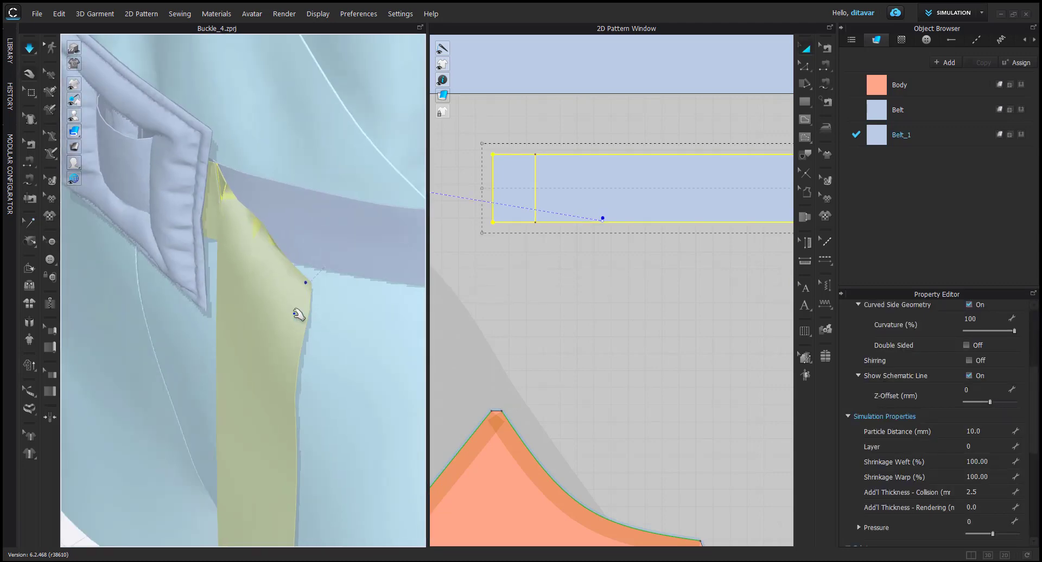
pyautogui.click(368, 247)
pyautogui.moveTo(368, 247); pyautogui.dragTo(303, 336, button='right')
# Move the tack's end point on the strip slightly inward from the strip's long edge
pyautogui.click(297, 311)
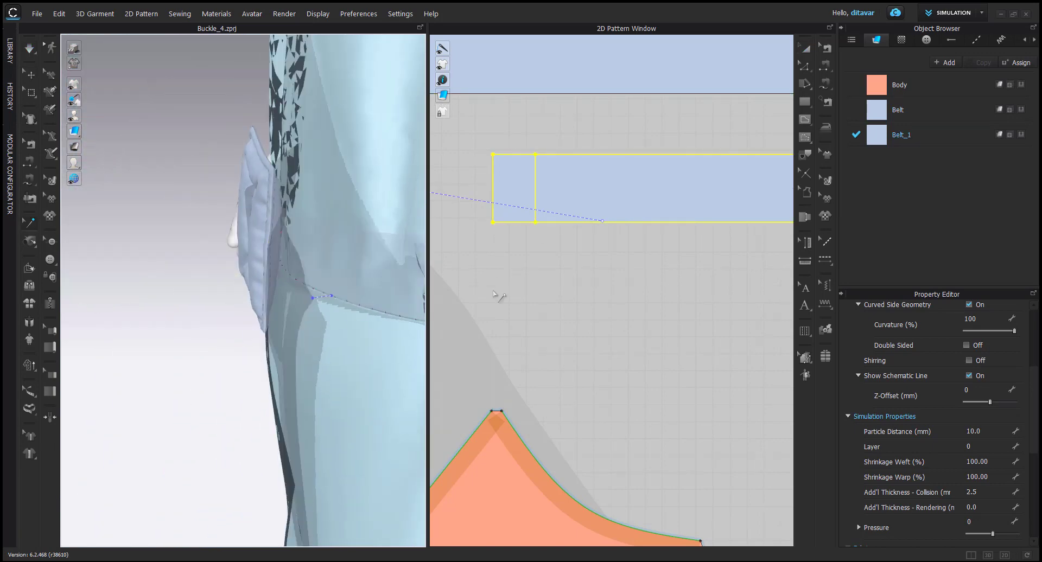
pyautogui.scroll(-8, 570, 317)
pyautogui.scroll(7, 584, 306)
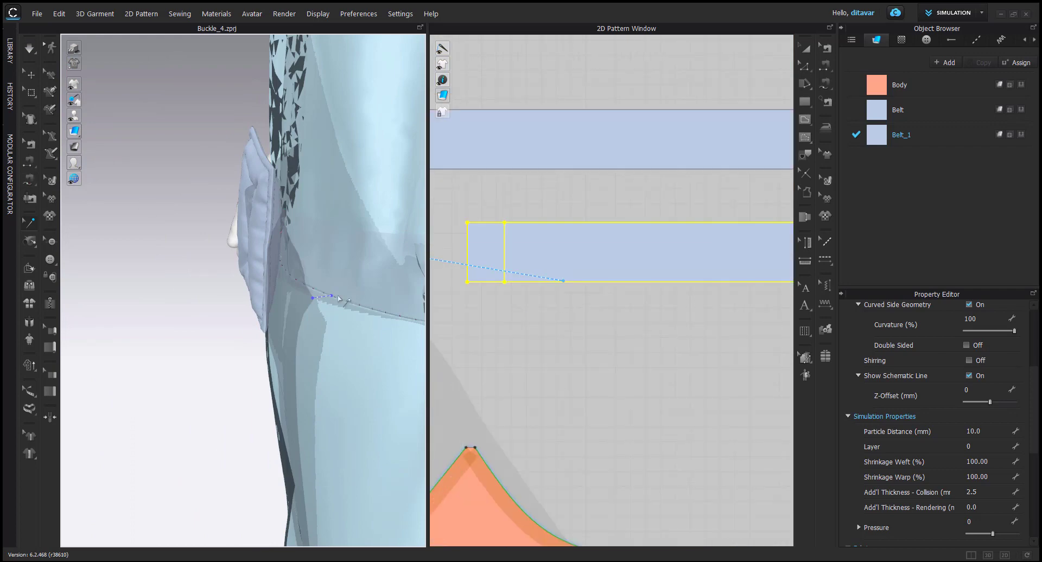
pyautogui.scroll(3, 565, 279)
pyautogui.click(566, 287)
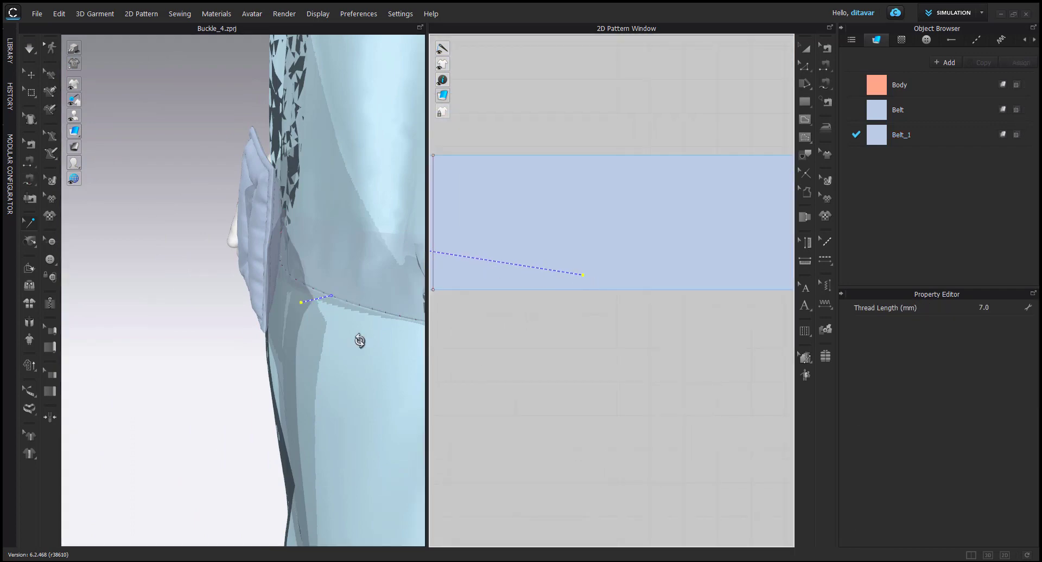
# Simulate the strip with the moved tack point and pull its fold and hanging end into place
pyautogui.moveTo(360, 340); pyautogui.dragTo(391, 348, button='right')
pyautogui.click(319, 283)
pyautogui.scroll(-3, 317, 392)
pyautogui.moveTo(317, 392); pyautogui.dragTo(270, 469, button='right')
pyautogui.click(270, 470)
pyautogui.click(262, 476)
# Run a Fitting (Accurate Fabric) simulation from the front view and adjust the strip's hanging lower end
pyautogui.press('2')
pyautogui.hotkey('shift', 'space')
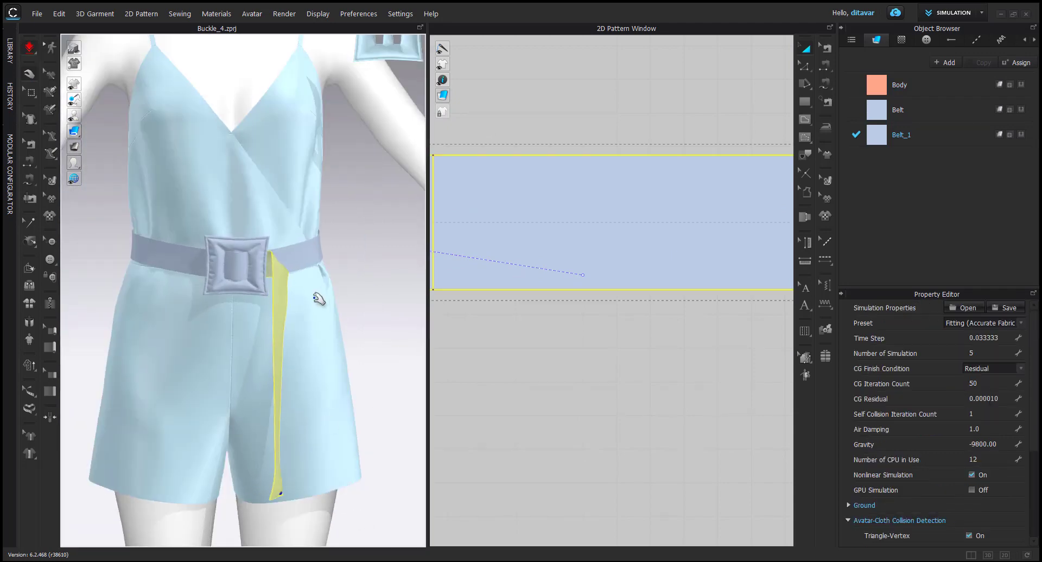
pyautogui.click(27, 51)
pyautogui.click(274, 492)
pyautogui.scroll(3, 277, 491)
pyautogui.moveTo(277, 491); pyautogui.dragTo(339, 407)
pyautogui.scroll(-4, 326, 325)
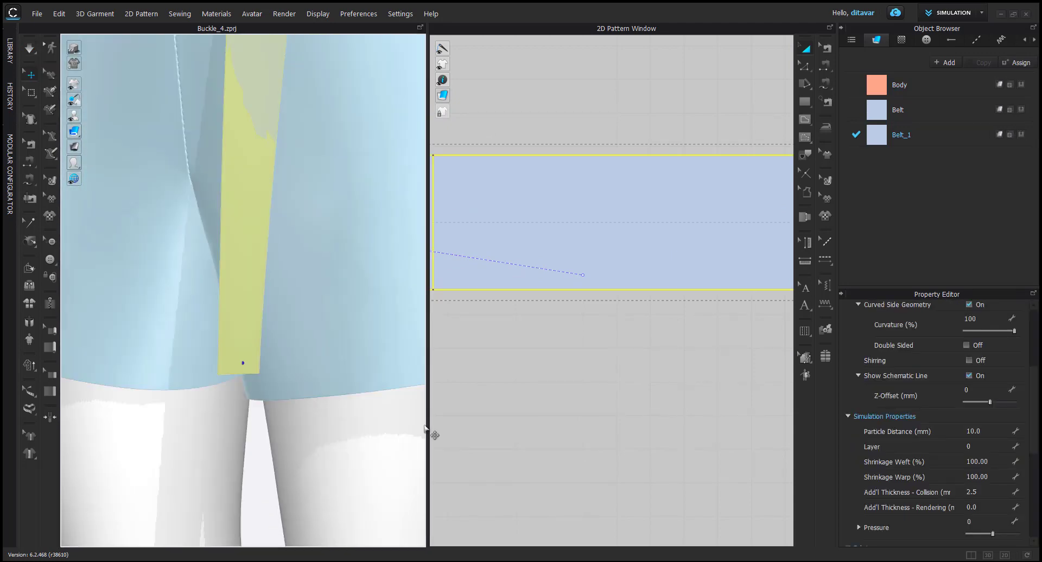
pyautogui.click(421, 427)
pyautogui.press('space')
# Simulate the strip briefly to settle its fold beside the buckle
pyautogui.scroll(5, 313, 320)
pyautogui.click(313, 273)
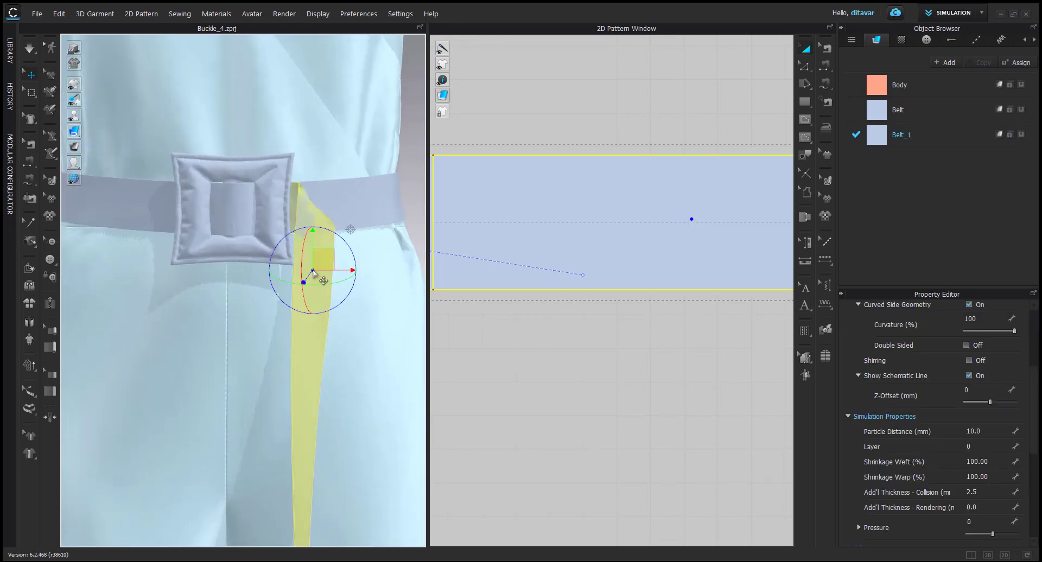
pyautogui.scroll(3, 321, 261)
pyautogui.press('space')
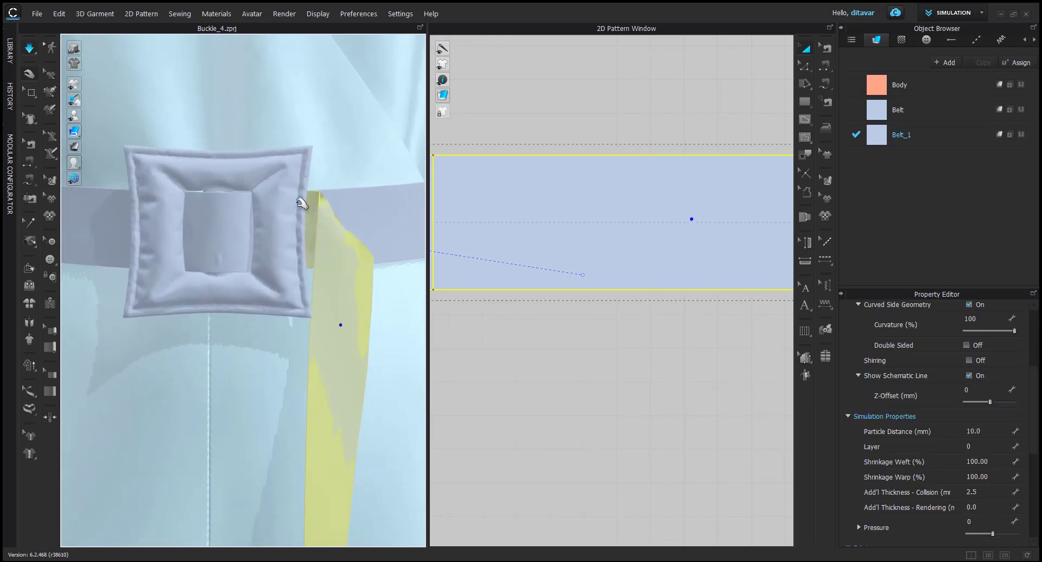
pyautogui.press('space')
pyautogui.click(286, 209)
pyautogui.scroll(2, 323, 137)
pyautogui.click(421, 320)
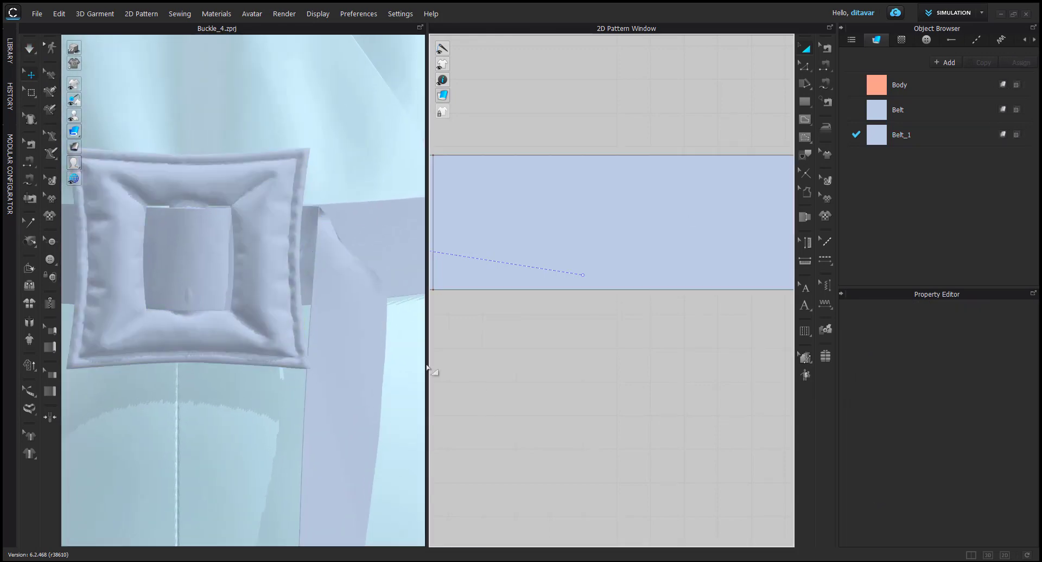
# Pull the strip's folded corner outward beside the buckle during simulation to smooth the fold
pyautogui.scroll(2, 273, 189)
pyautogui.click(323, 206)
pyautogui.moveTo(319, 212)
pyautogui.mouseDown(button='right')
pyautogui.moveTo(309, 298)
pyautogui.moveTo(317, 221)
pyautogui.moveTo(327, 230)
pyautogui.moveTo(320, 222)
pyautogui.mouseUp(button='right')
pyautogui.click(389, 364)
pyautogui.scroll(-2, 389, 364)
pyautogui.moveTo(388, 365); pyautogui.dragTo(295, 275, button='right')
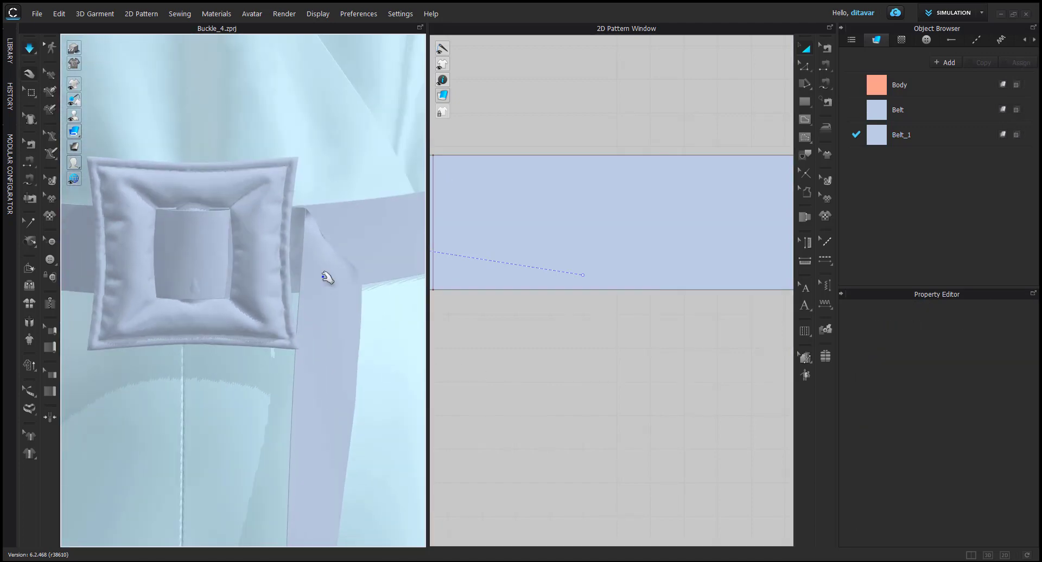
pyautogui.moveTo(323, 276); pyautogui.dragTo(380, 304)
pyautogui.click(380, 304)
pyautogui.press('space')
# Select the padded buckle and examine how it sits against the belt from the front and the side
pyautogui.scroll(-2, 277, 332)
pyautogui.moveTo(277, 332)
pyautogui.mouseDown(button='right')
pyautogui.moveTo(305, 333)
pyautogui.moveTo(271, 332)
pyautogui.mouseUp(button='right')
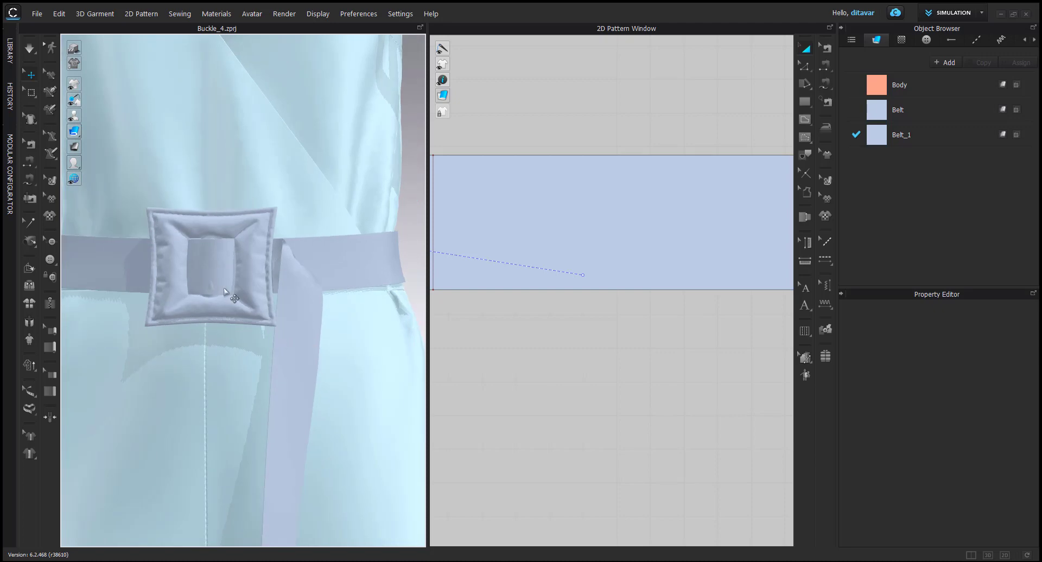
pyautogui.click(226, 291)
pyautogui.click(198, 233)
pyautogui.moveTo(206, 234)
pyautogui.mouseDown(button='right')
pyautogui.moveTo(353, 240)
pyautogui.moveTo(223, 236)
pyautogui.mouseUp(button='right')
pyautogui.scroll(-5, 283, 298)
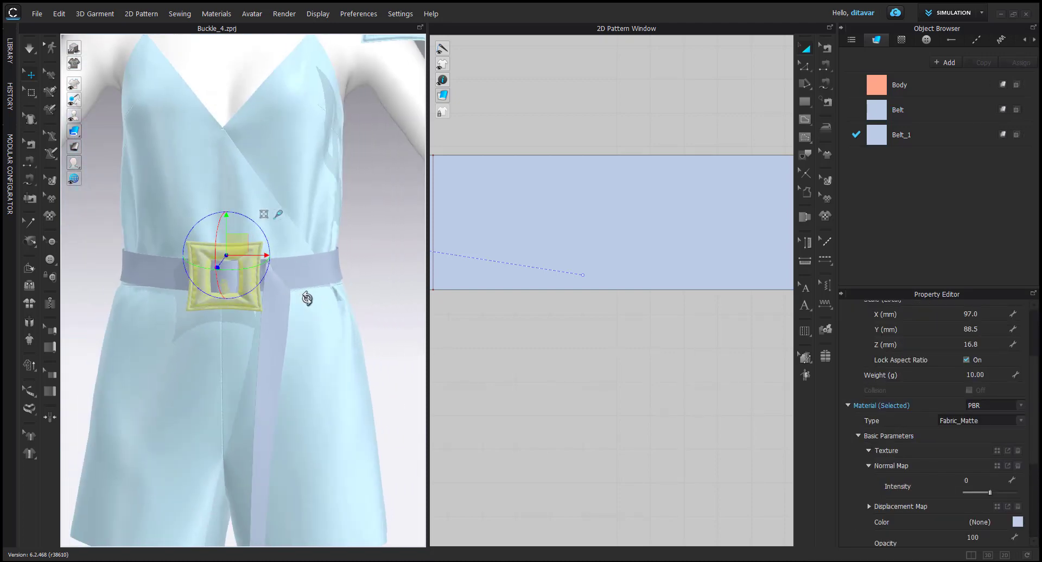
pyautogui.scroll(3, 275, 282)
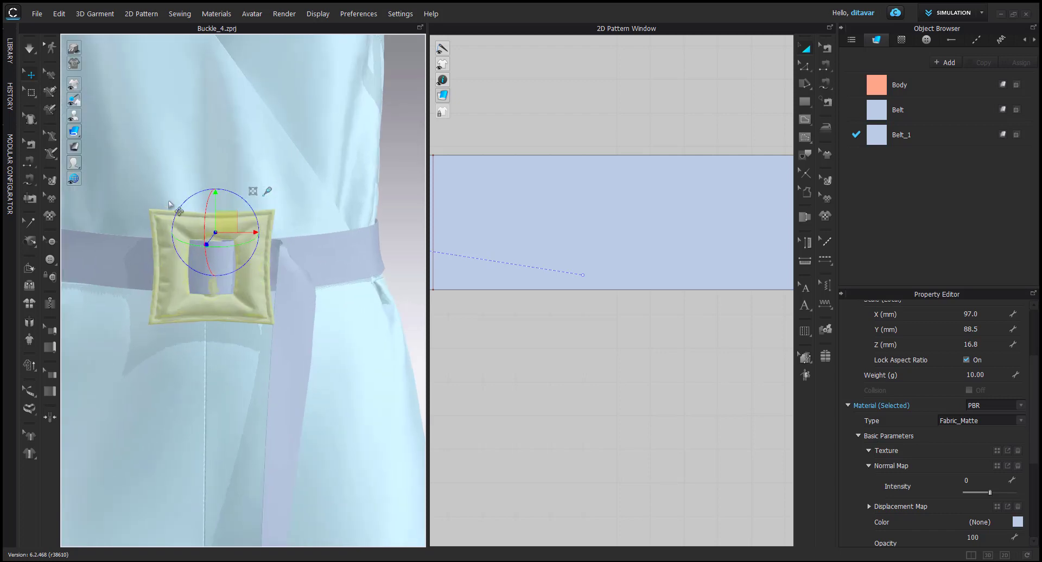
pyautogui.moveTo(187, 292); pyautogui.dragTo(277, 262, button='right')
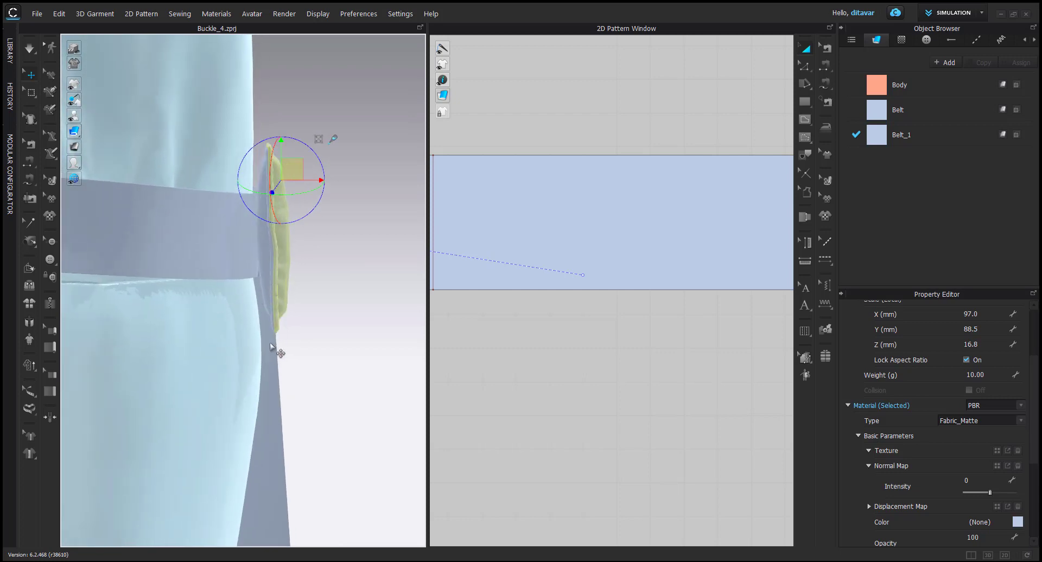
pyautogui.moveTo(228, 100); pyautogui.dragTo(132, 59, button='right')
pyautogui.moveTo(284, 233); pyautogui.dragTo(247, 317, button='right')
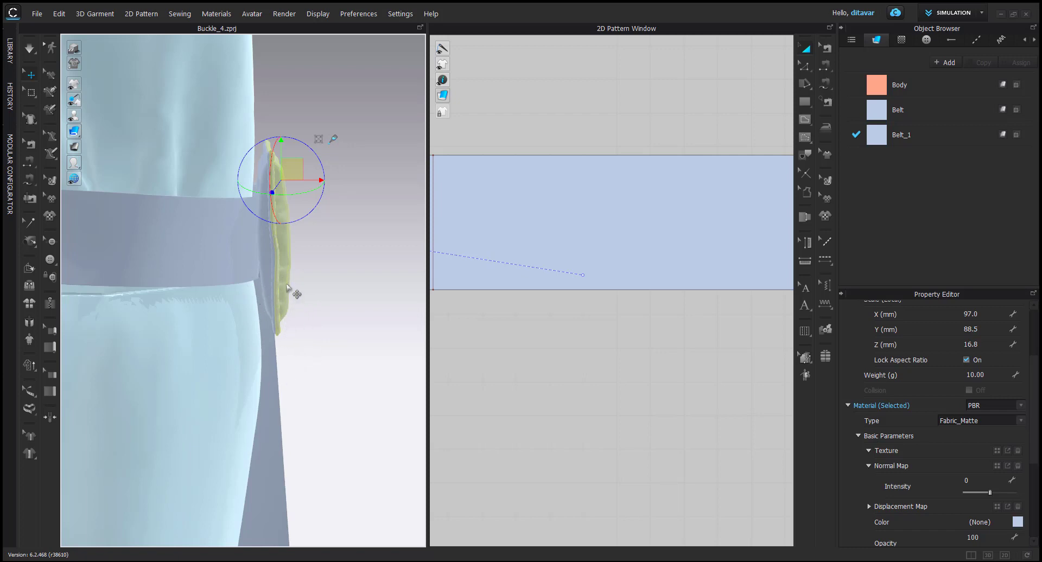
pyautogui.moveTo(306, 339); pyautogui.dragTo(203, 266, button='right')
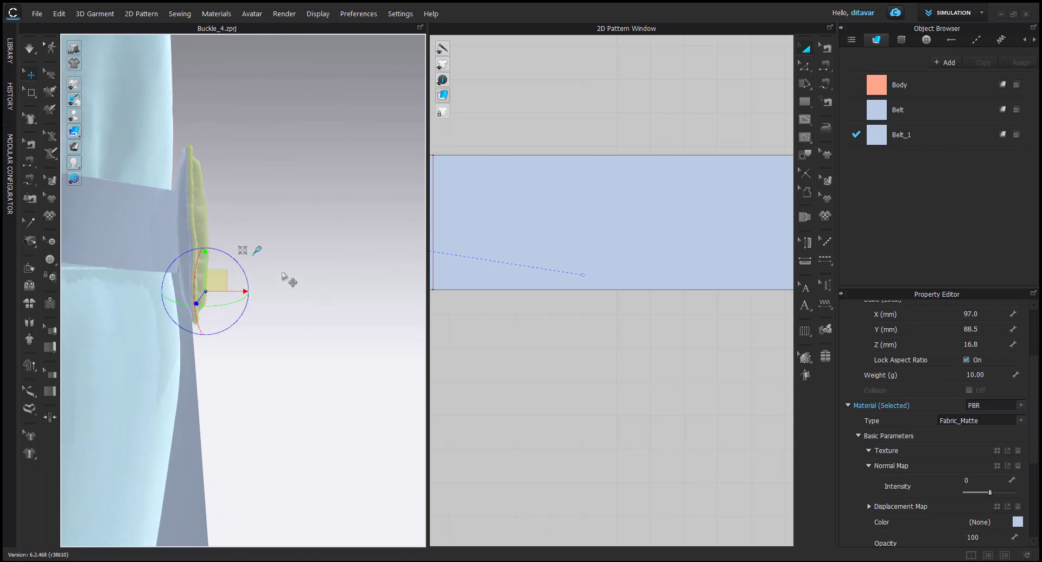
pyautogui.moveTo(269, 264); pyautogui.dragTo(179, 262, button='right')
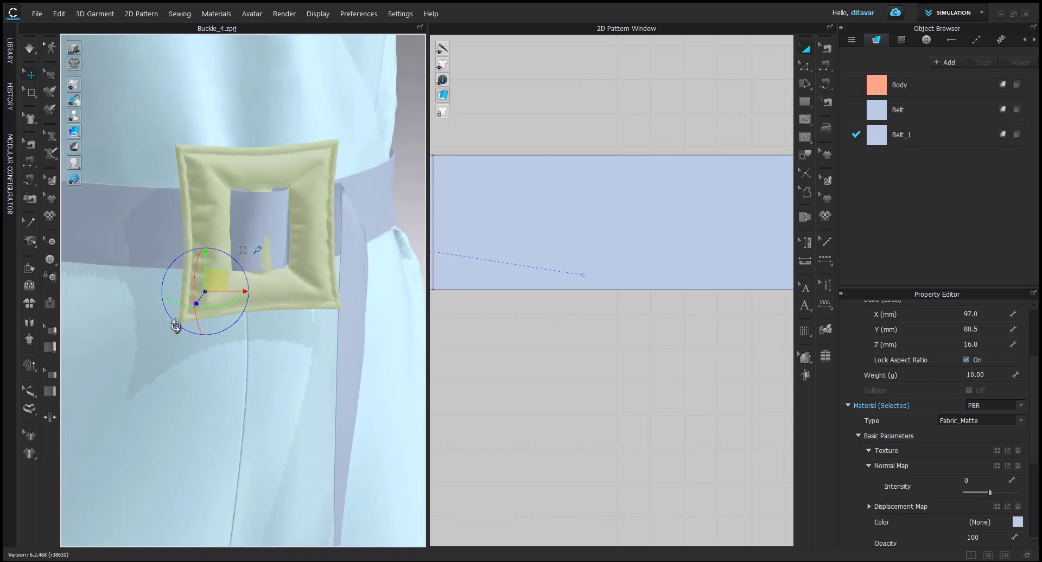
pyautogui.moveTo(170, 319); pyautogui.dragTo(191, 348, button='right')
pyautogui.click(161, 329)
pyautogui.click(324, 344)
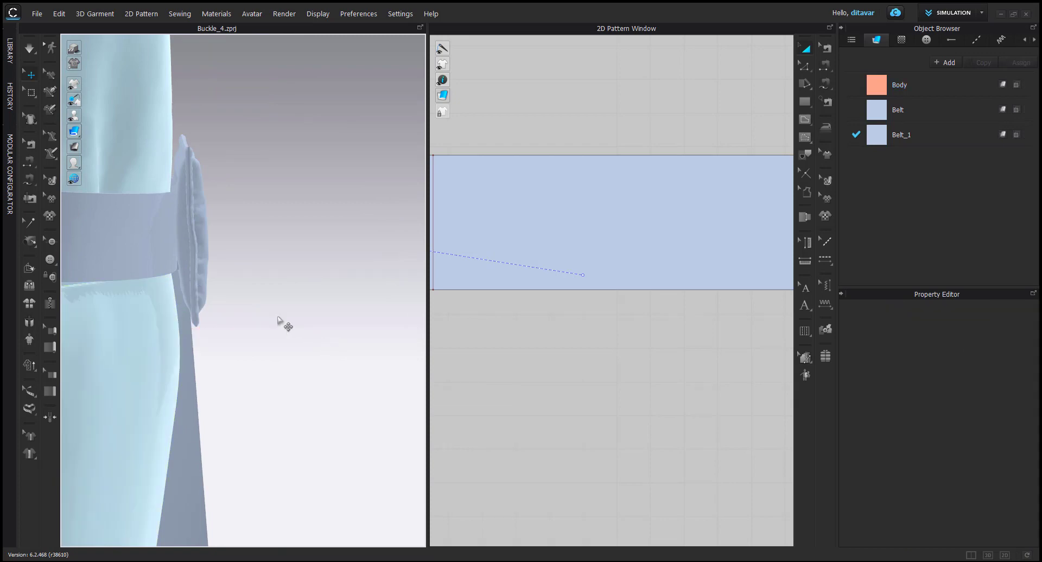
# Move the buckle pattern piece from beside the shoulder down to belt level, next to the padded buckle in the 3D front view
pyautogui.press('2')
pyautogui.click(365, 106)
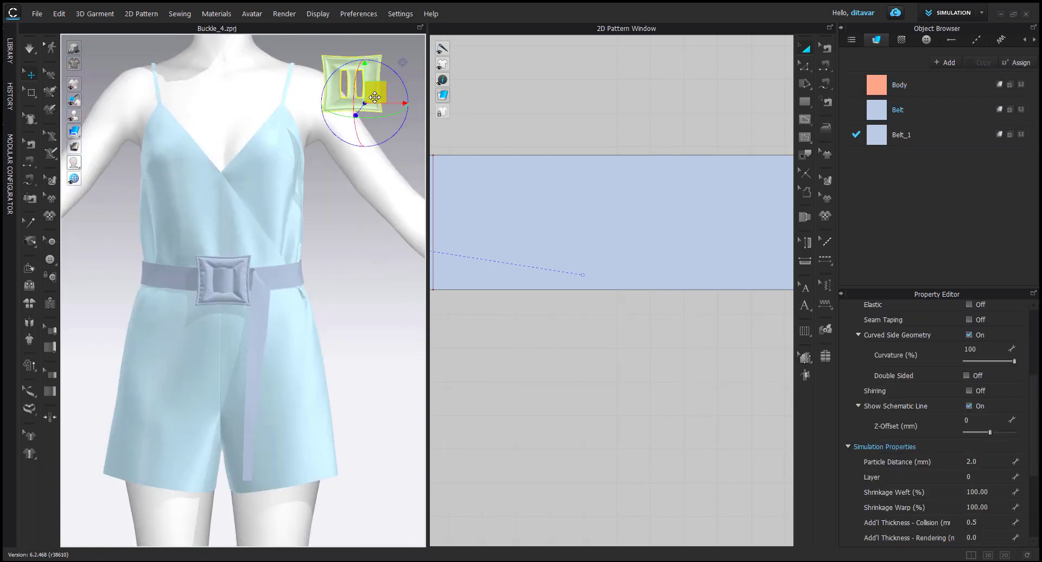
pyautogui.moveTo(376, 95); pyautogui.dragTo(327, 286)
pyautogui.scroll(8, 651, 290)
pyautogui.scroll(3, 645, 290)
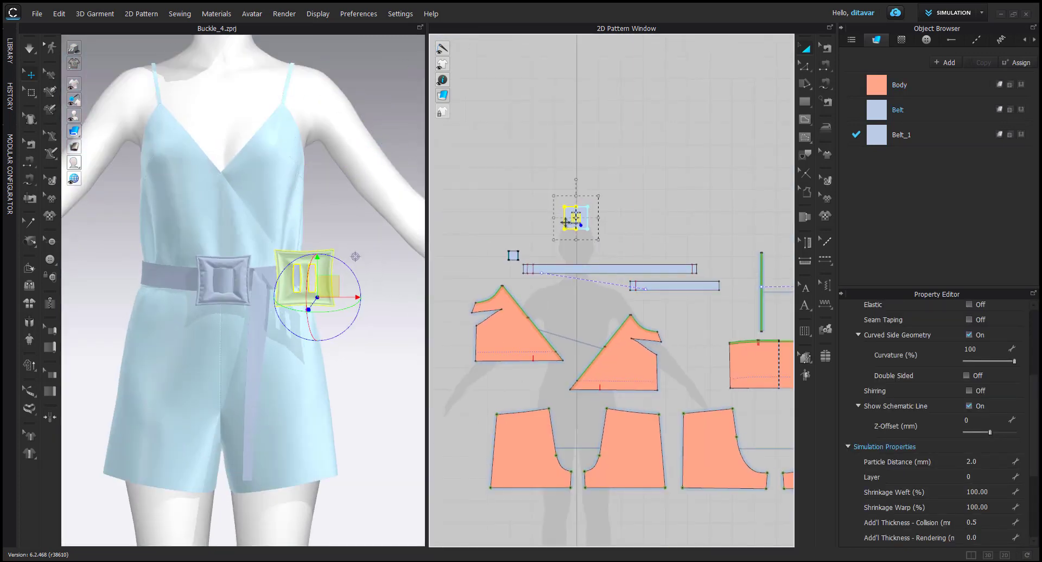
# Move the buckle pattern out of the avatar's head area to above the belt and loop patterns in the 2D layout
pyautogui.scroll(-8, 565, 223)
pyautogui.moveTo(577, 235); pyautogui.dragTo(475, 315)
pyautogui.moveTo(475, 315); pyautogui.dragTo(655, 232, button='middle')
pyautogui.scroll(5, 655, 231)
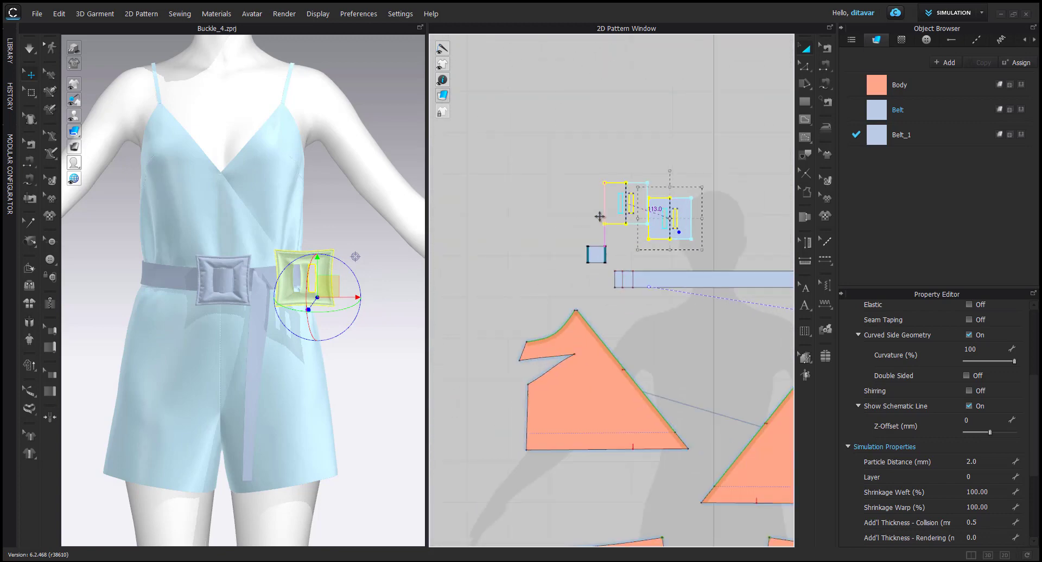
pyautogui.moveTo(600, 216); pyautogui.dragTo(629, 216)
pyautogui.scroll(-5, 574, 232)
pyautogui.moveTo(743, 235); pyautogui.dragTo(647, 302, button='middle')
pyautogui.hotkey('ctrl', 'g')
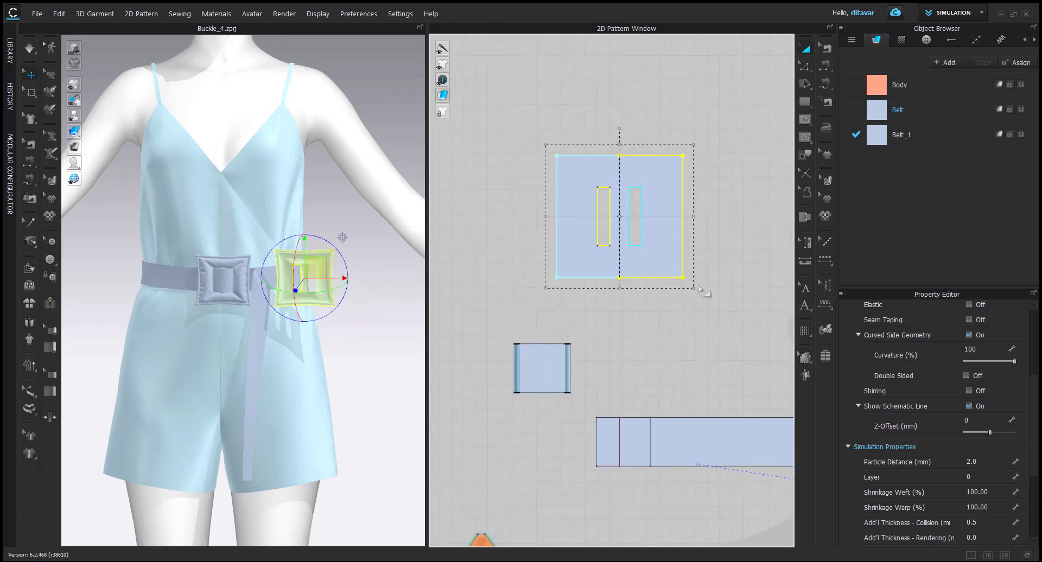
# Set the buckle piece's particle distance to 10 mm, additional collision thickness to 2.5 mm, and pressure to 0
pyautogui.click(987, 460)
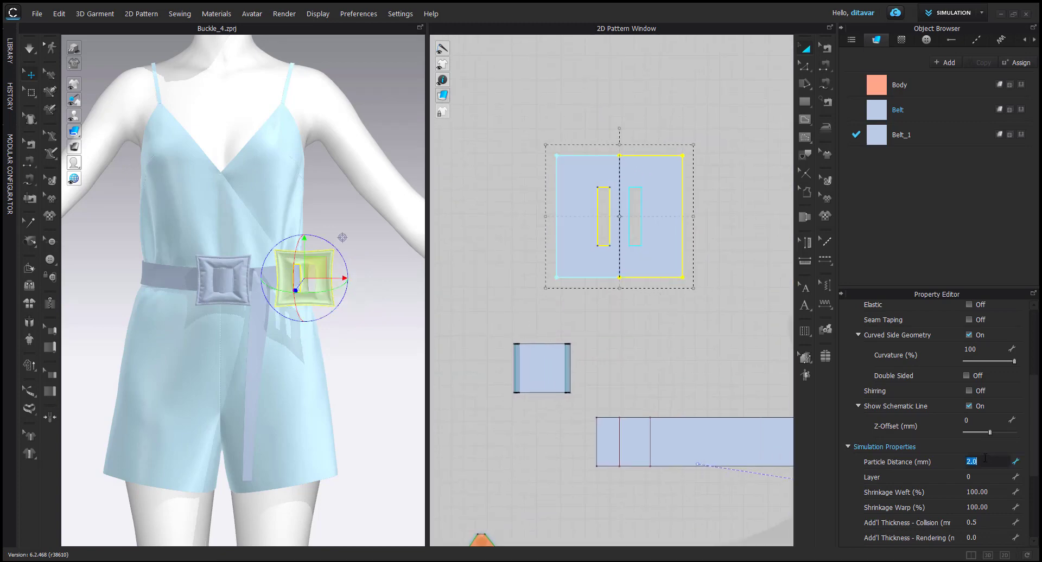
pyautogui.write('10')
pyautogui.press('Return')
pyautogui.scroll(-3, 983, 488)
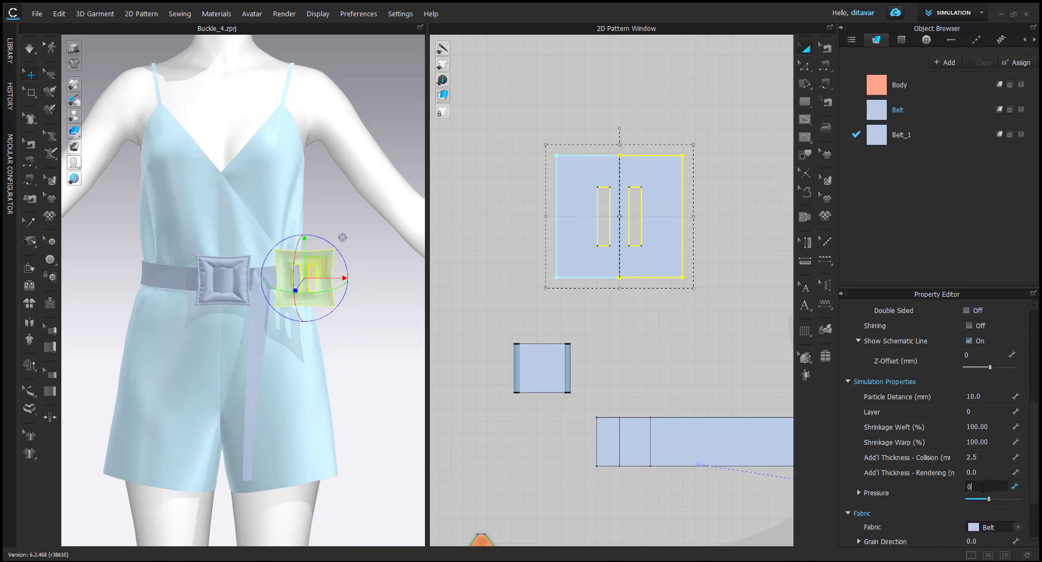
pyautogui.scroll(-3, 934, 494)
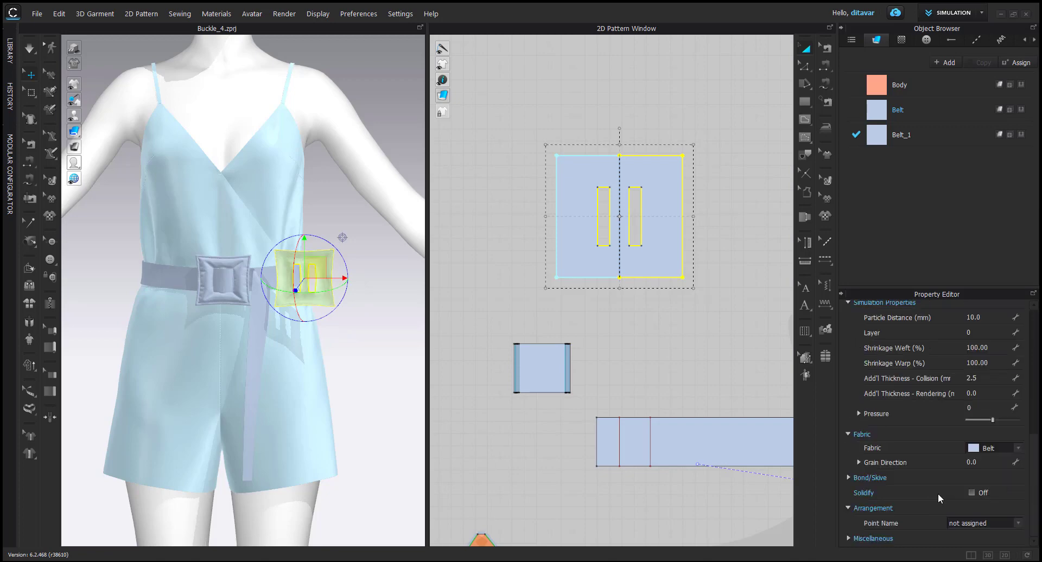
# Copy the Belt fabric, rename the copy as Buckle, and assign it to the buckle pattern piece
pyautogui.click(882, 118)
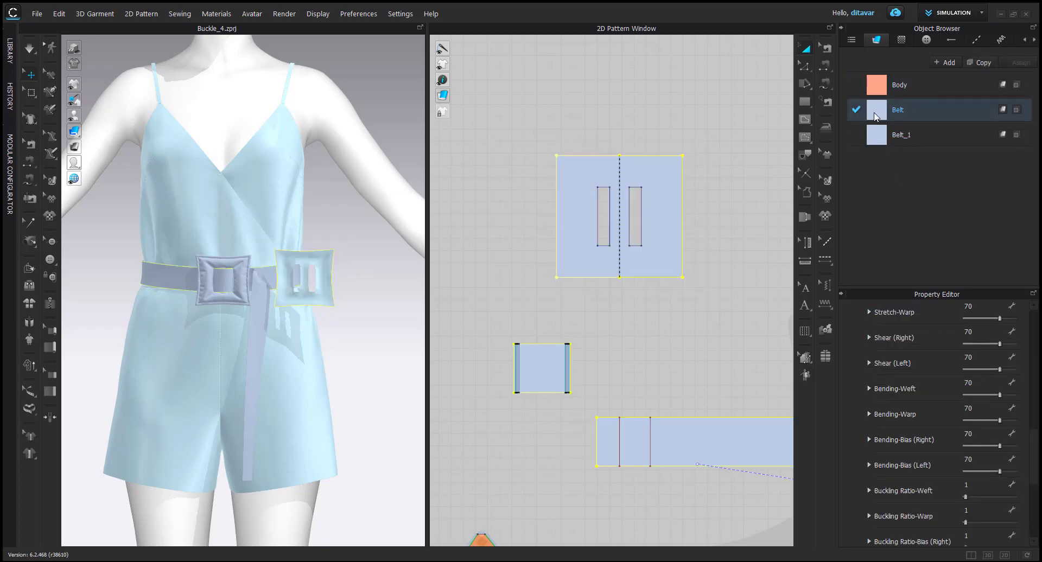
pyautogui.click(981, 62)
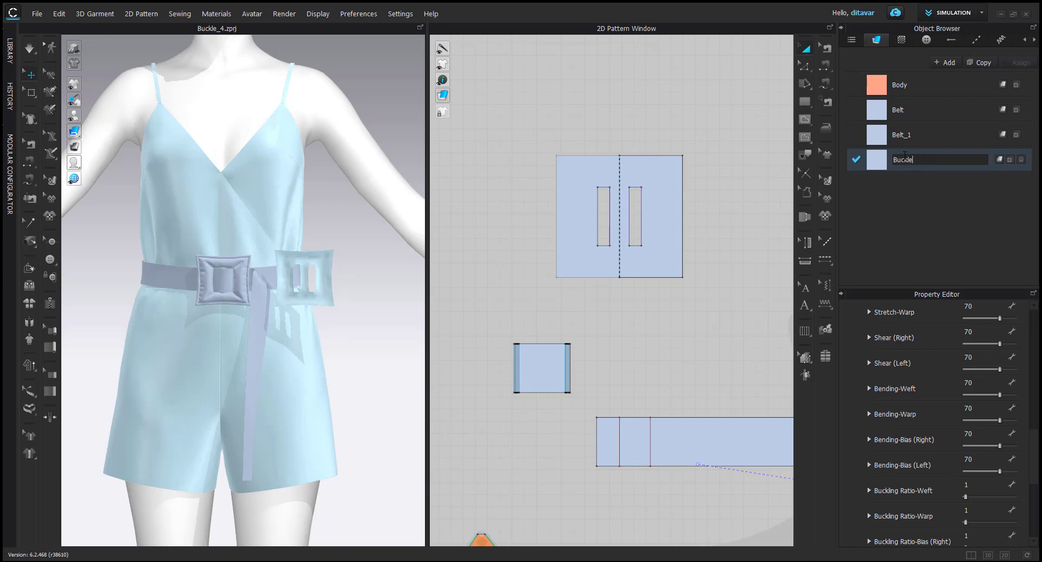
pyautogui.moveTo(870, 159); pyautogui.dragTo(664, 195)
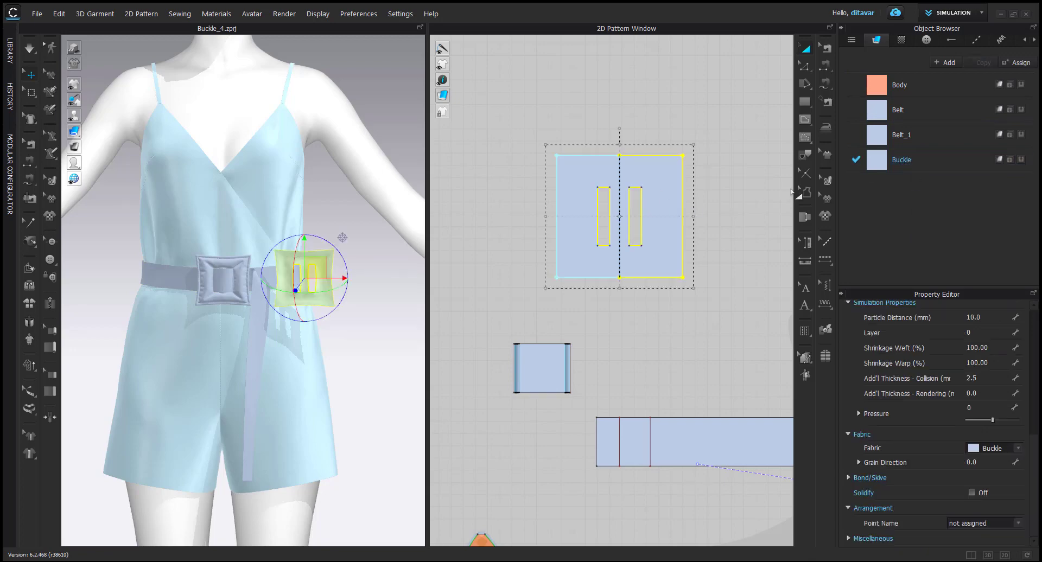
# Raise the Buckle fabric's bending stiffness to 90, including weft and warp
pyautogui.click(871, 166)
pyautogui.scroll(-6, 943, 403)
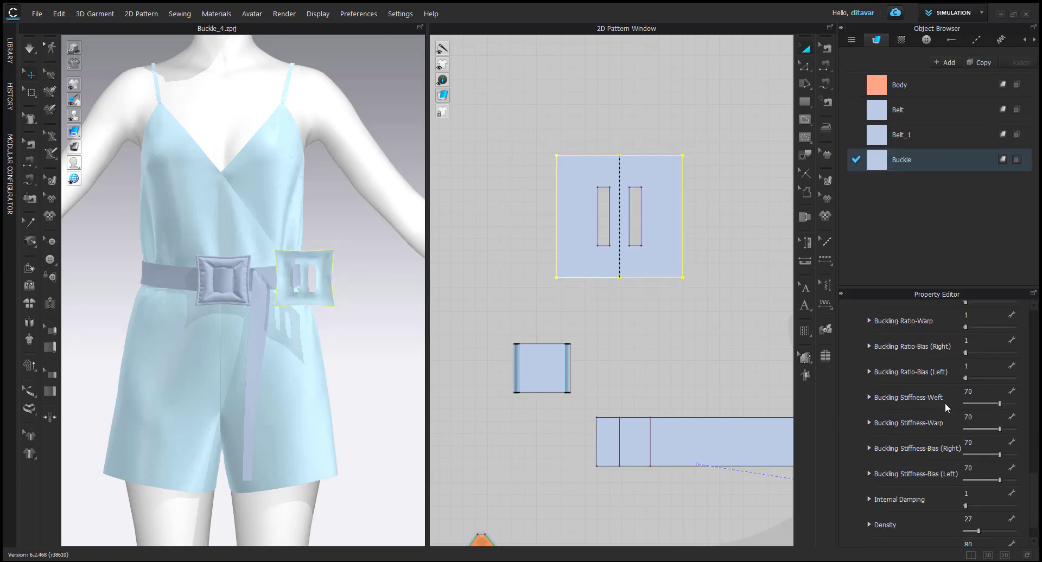
pyautogui.scroll(4, 945, 405)
pyautogui.scroll(1, 971, 347)
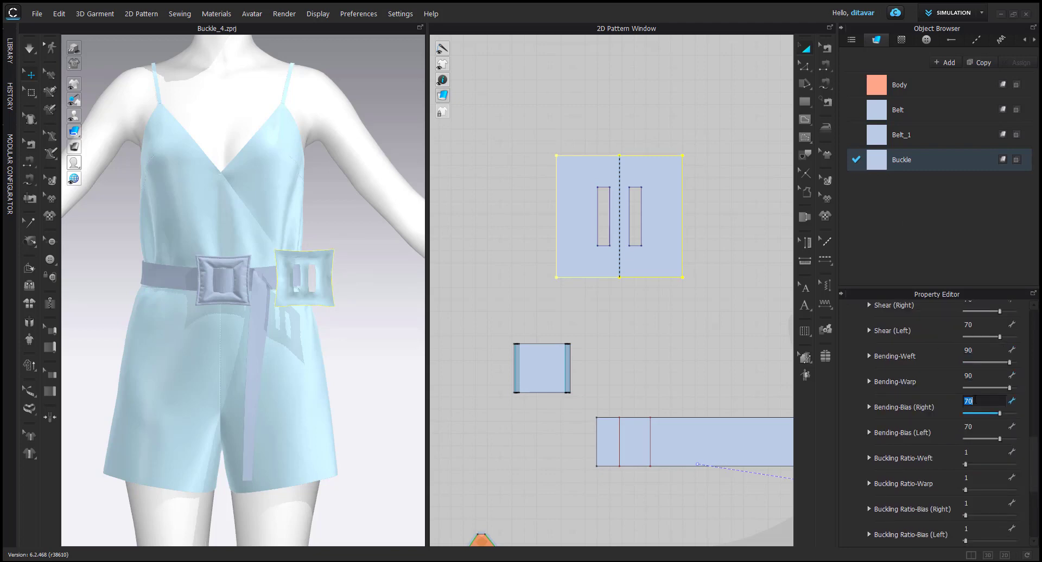
# Raise the Buckle fabric's buckling stiffness to 90, including weft and warp
pyautogui.scroll(-6, 931, 435)
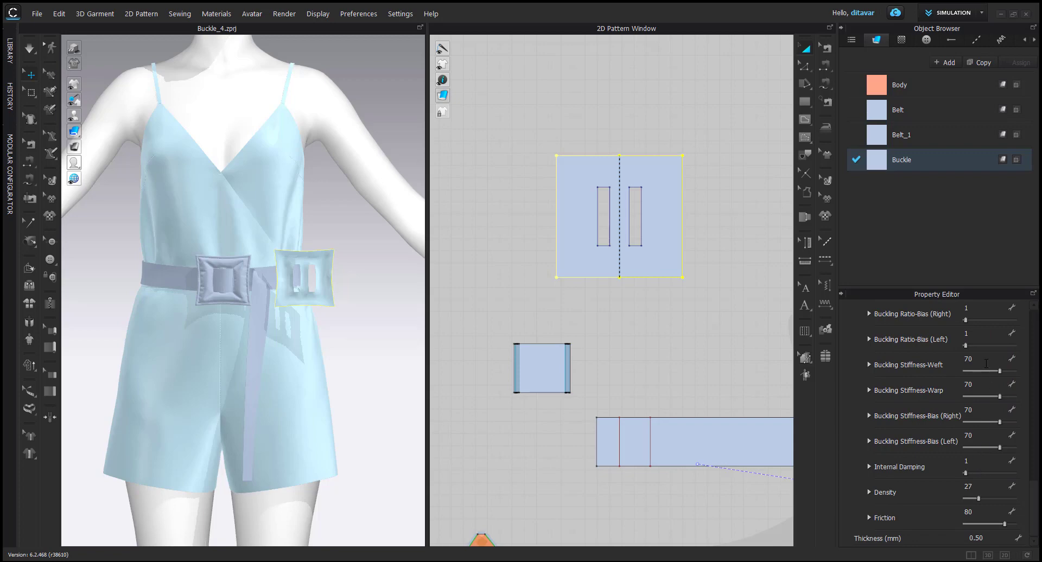
pyautogui.click(983, 384)
pyautogui.write('90')
pyautogui.click(980, 409)
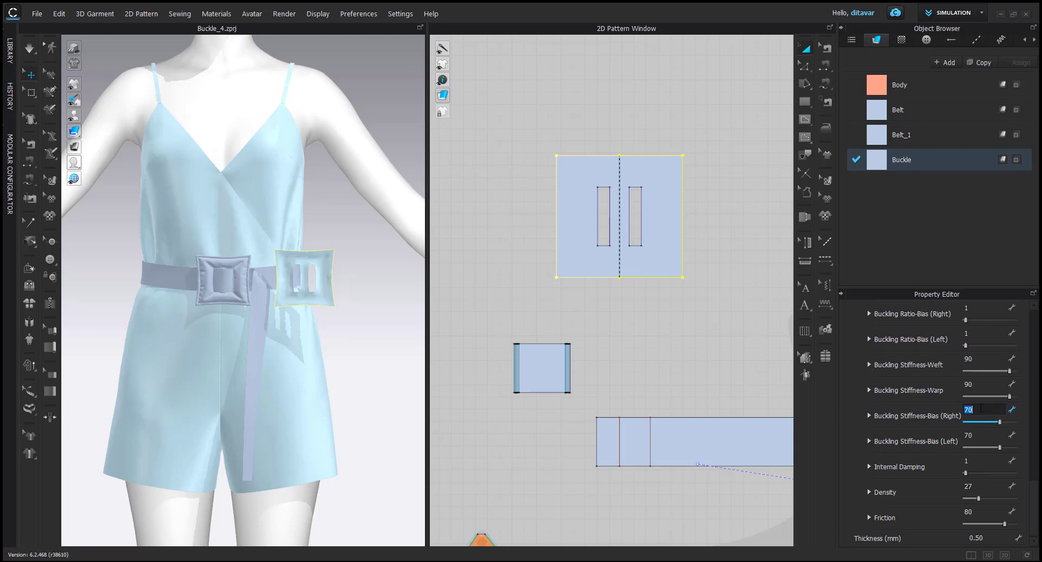
pyautogui.click(752, 356)
# Select the padded buckle on the belt's front and remove it from the 3D view
pyautogui.click(669, 251)
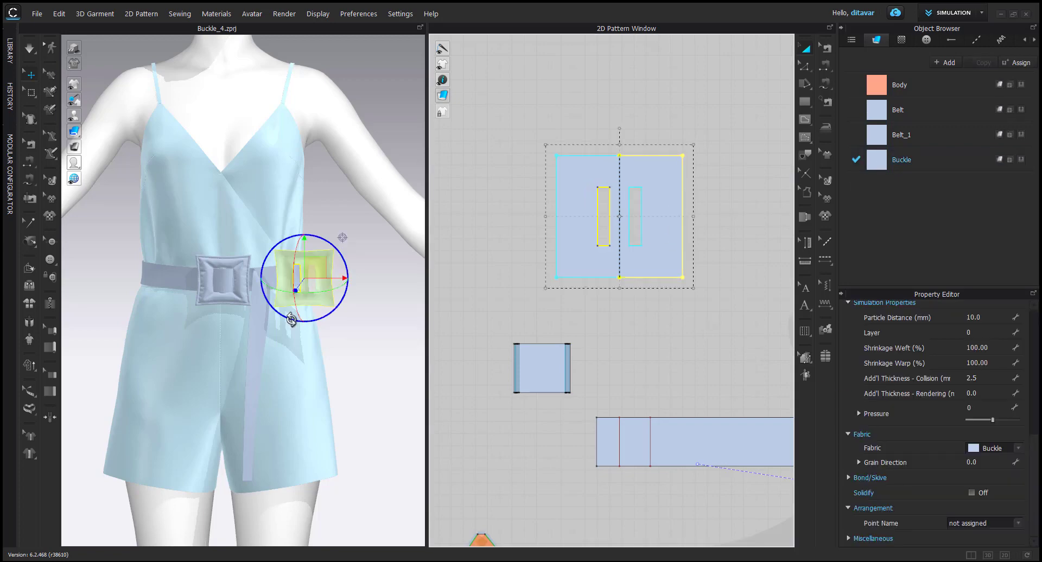
pyautogui.scroll(3, 291, 320)
pyautogui.click(265, 310)
pyautogui.moveTo(242, 309); pyautogui.dragTo(260, 316, button='middle')
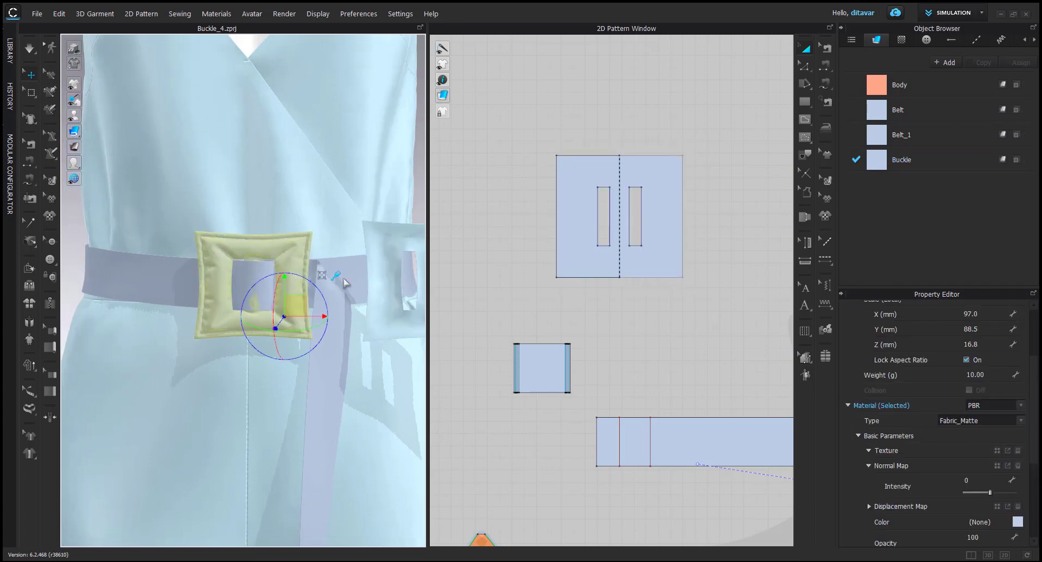
pyautogui.click(336, 276)
pyautogui.click(382, 76)
pyautogui.scroll(3, 274, 313)
# Place the buckle pattern piece flat on the body's front-center arrangement point
pyautogui.click(533, 368)
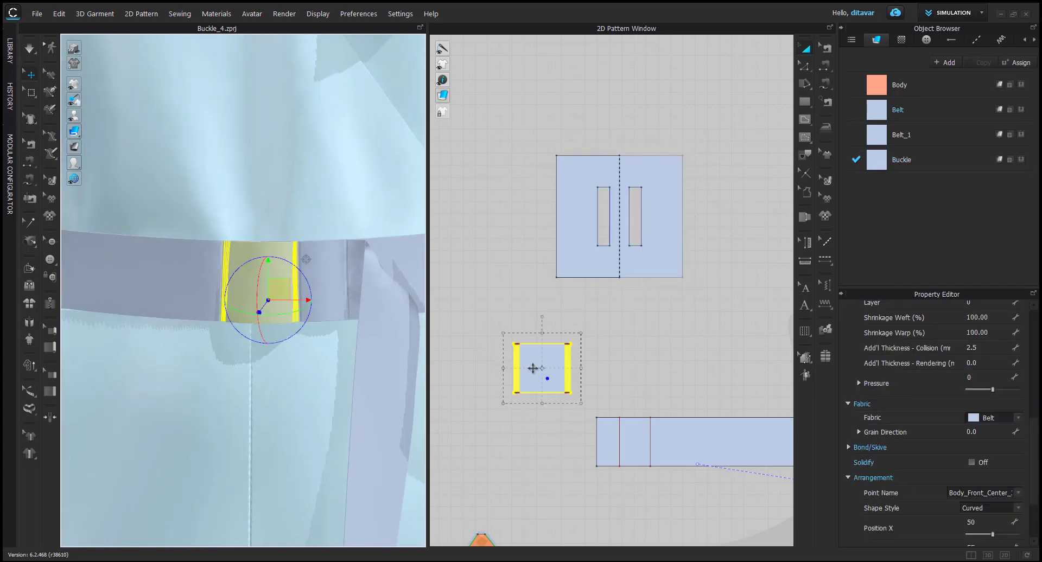
pyautogui.click(586, 265)
pyautogui.scroll(-3, 639, 309)
pyautogui.hotkey('shift', 'f')
pyautogui.click(268, 64)
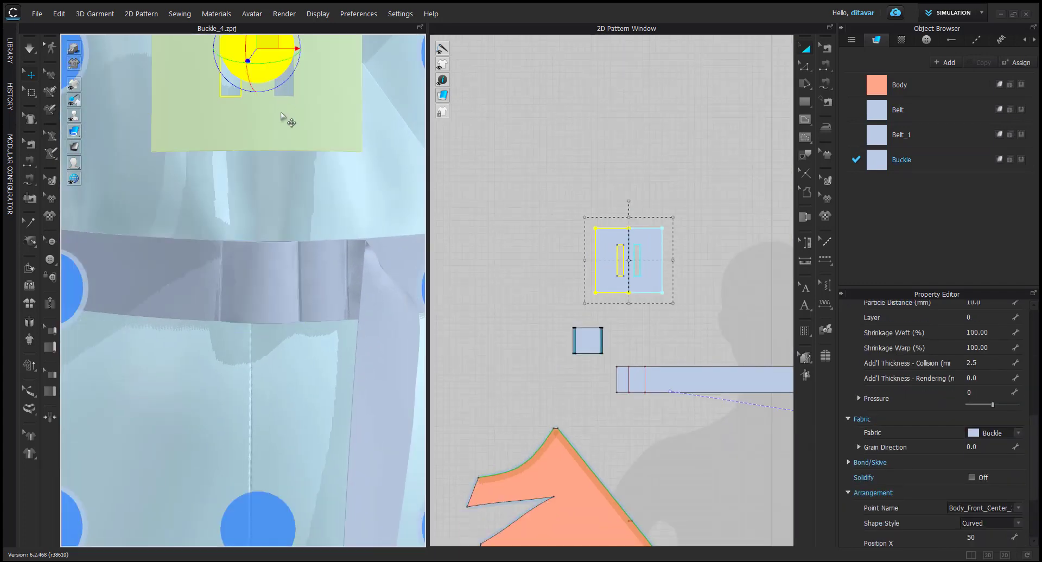
pyautogui.hotkey('shift', 'f')
pyautogui.click(276, 116)
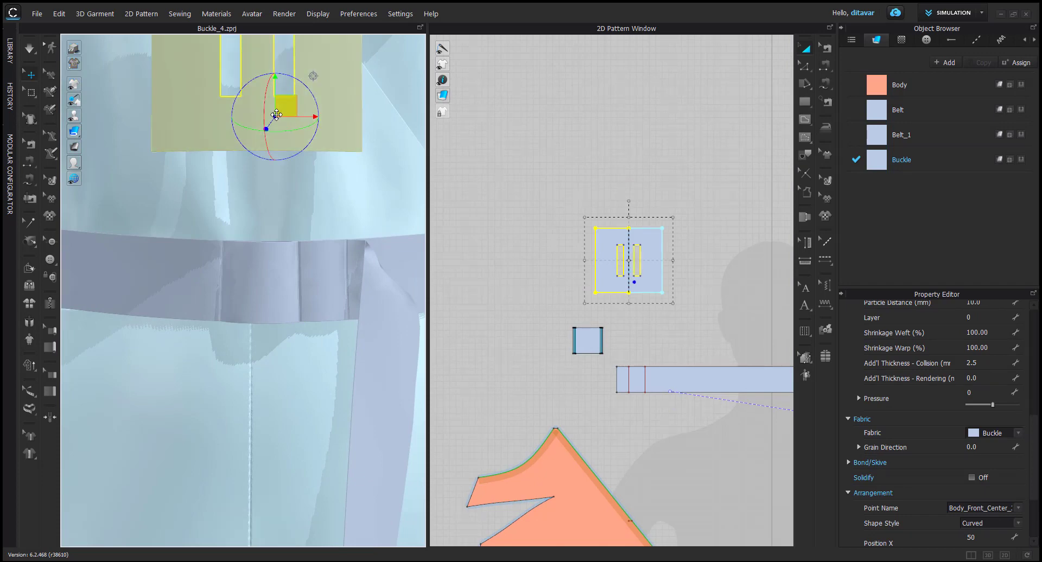
# Lower the flat buckle onto the belt, set it back so the loop passes in front between its slots, and simulate briefly
pyautogui.moveTo(283, 95); pyautogui.dragTo(283, 326)
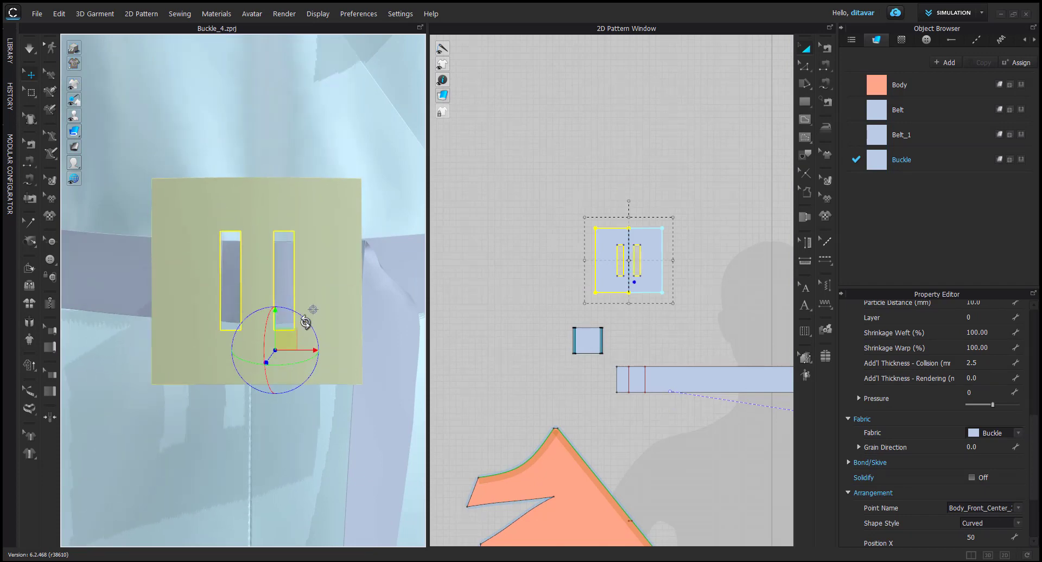
pyautogui.moveTo(305, 322); pyautogui.dragTo(413, 324, button='right')
pyautogui.moveTo(298, 349); pyautogui.dragTo(261, 348)
pyautogui.moveTo(260, 348); pyautogui.dragTo(143, 356, button='right')
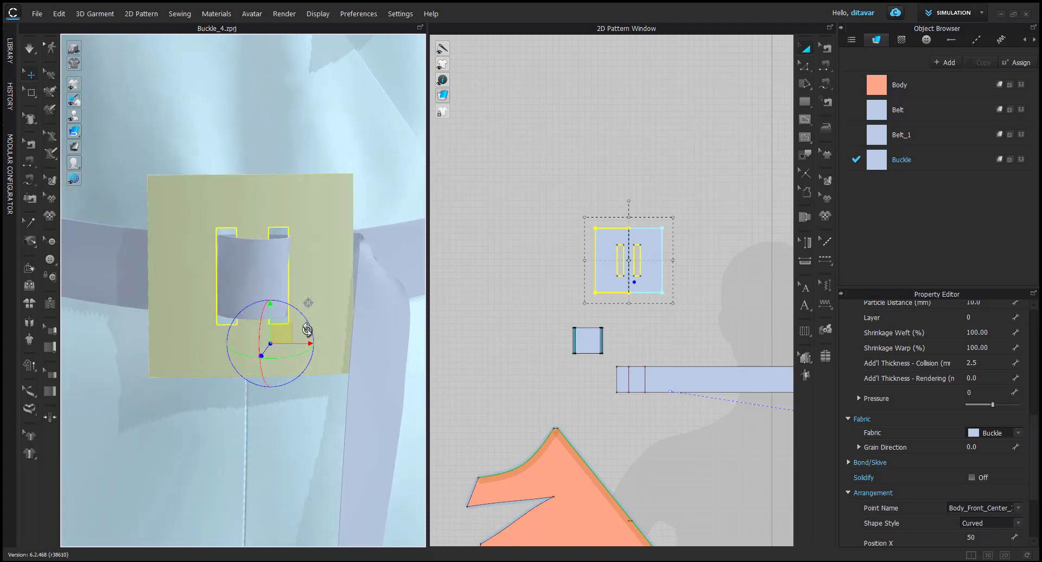
pyautogui.moveTo(320, 328); pyautogui.dragTo(322, 330, button='right')
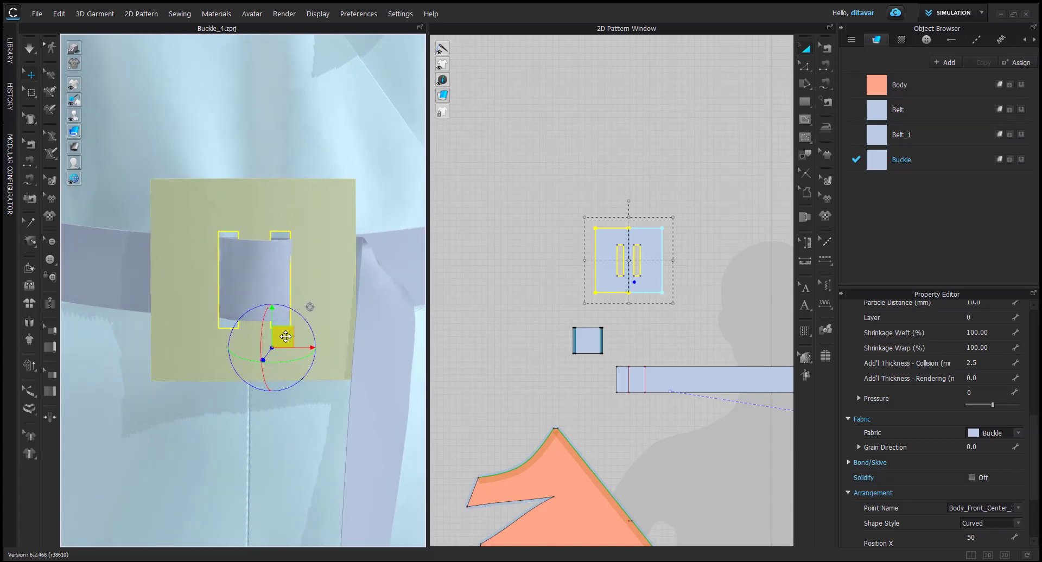
pyautogui.moveTo(286, 336); pyautogui.dragTo(289, 333)
pyautogui.press('space')
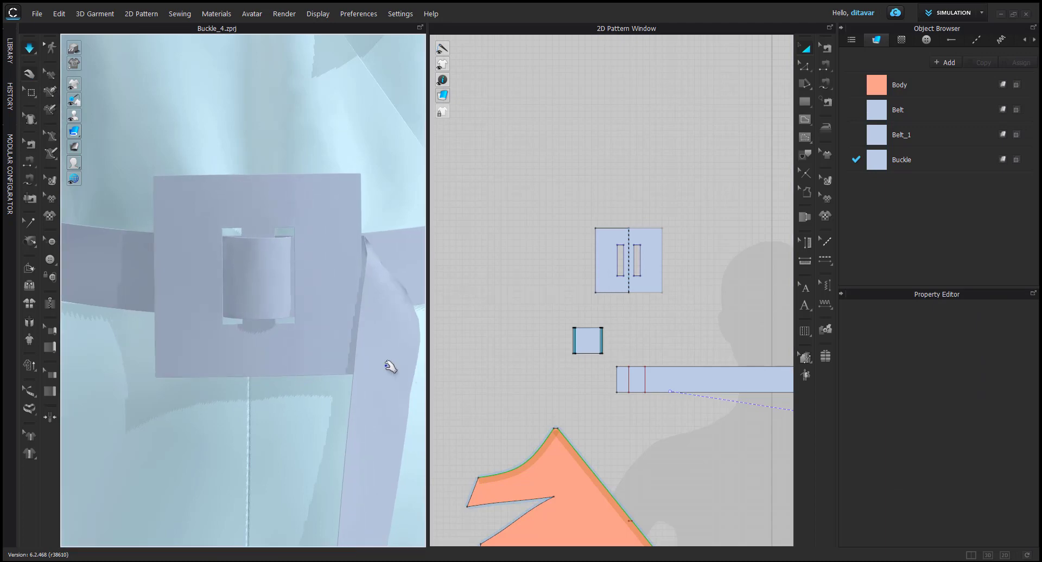
pyautogui.click(272, 201)
# Remove the linked editing between the two halves of the buckle pattern
pyautogui.scroll(5, 605, 288)
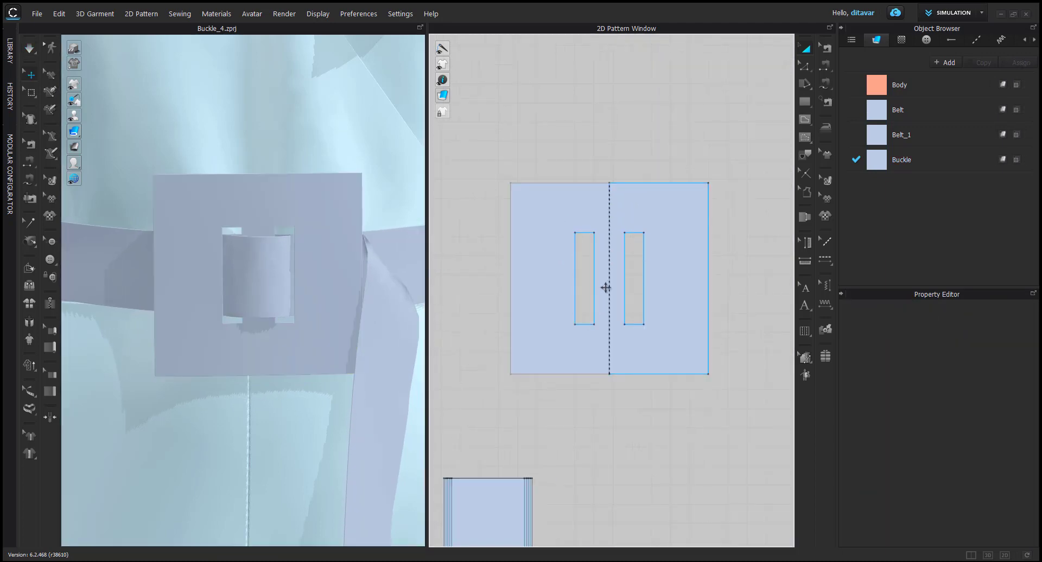
pyautogui.rightClick(598, 358)
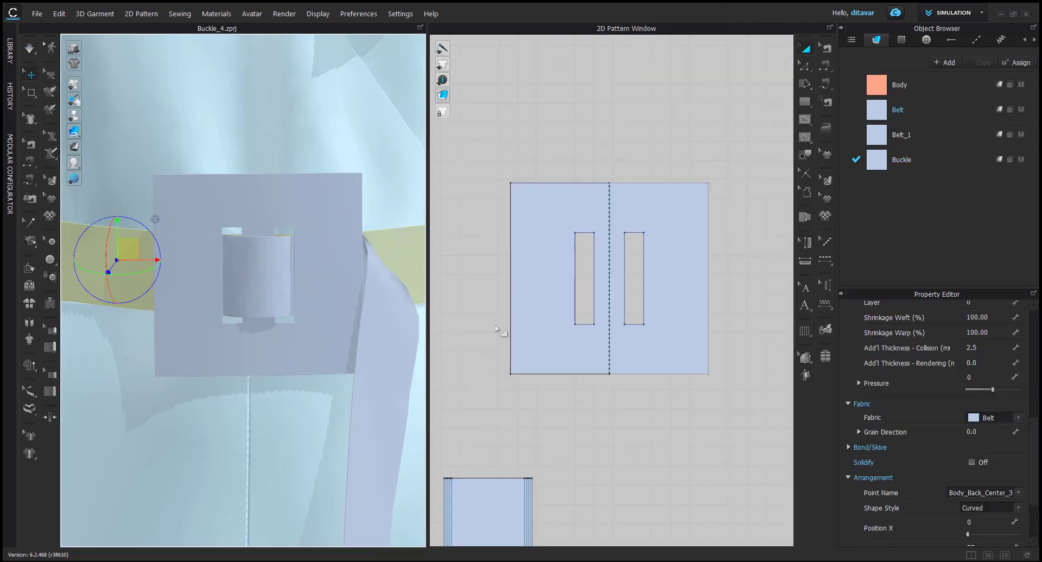
pyautogui.click(544, 327)
pyautogui.scroll(5, 544, 328)
pyautogui.rightClick(538, 325)
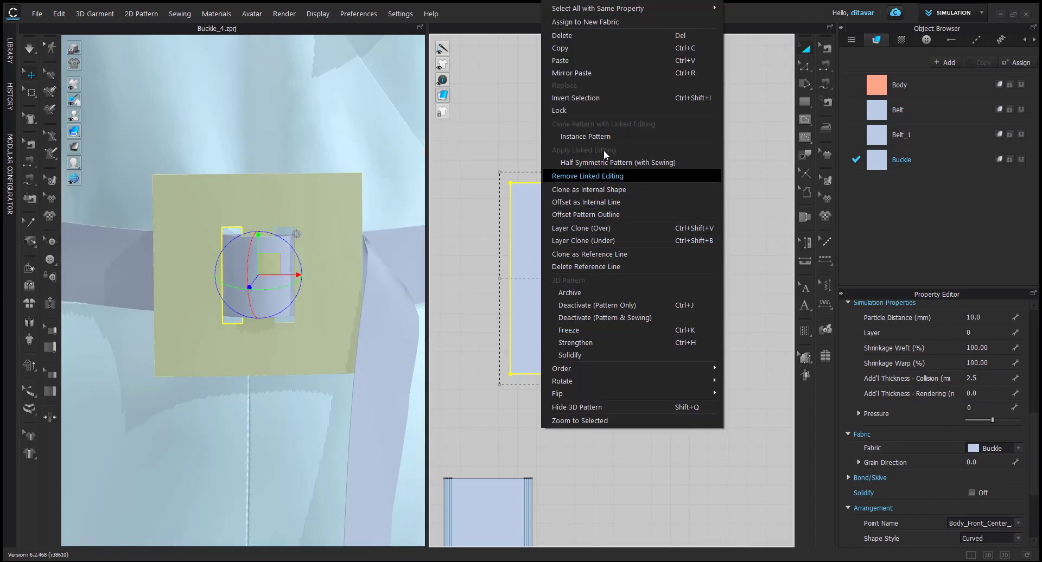
pyautogui.click(619, 176)
pyautogui.click(643, 424)
# Draw a 48 mm vertical internal line centred between the buckle's slots and split it into two equal 24 mm segments
pyautogui.scroll(1, 603, 354)
pyautogui.press('g')
pyautogui.scroll(1, 605, 212)
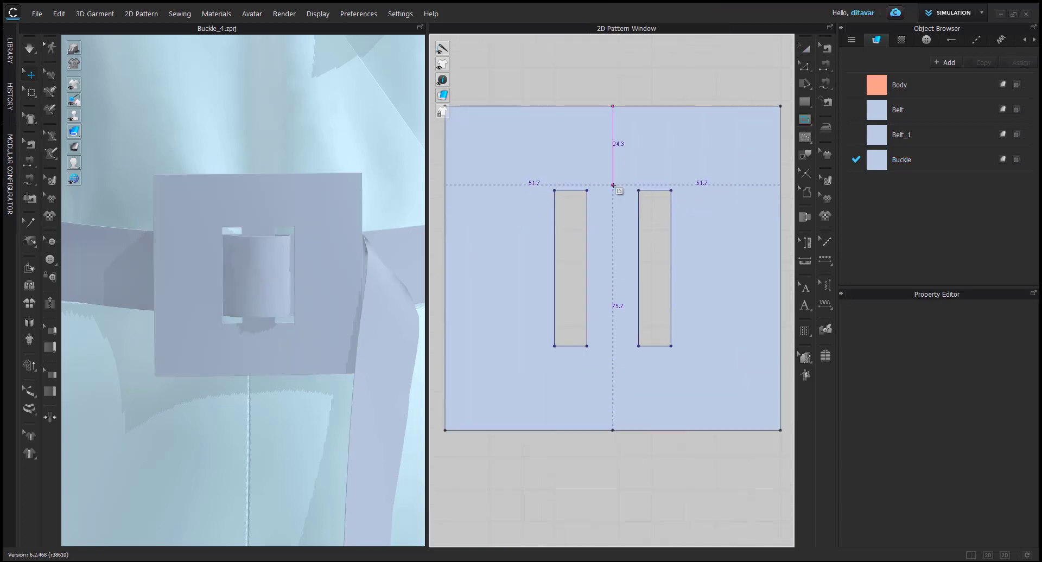
pyautogui.doubleClick(614, 347)
pyautogui.press('x')
pyautogui.rightClick(613, 276)
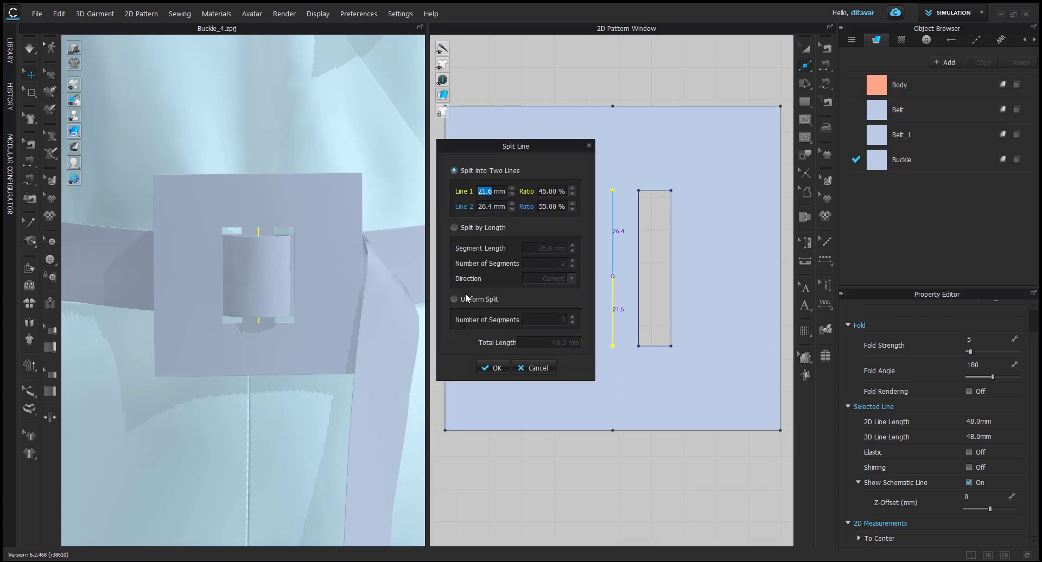
pyautogui.click(491, 367)
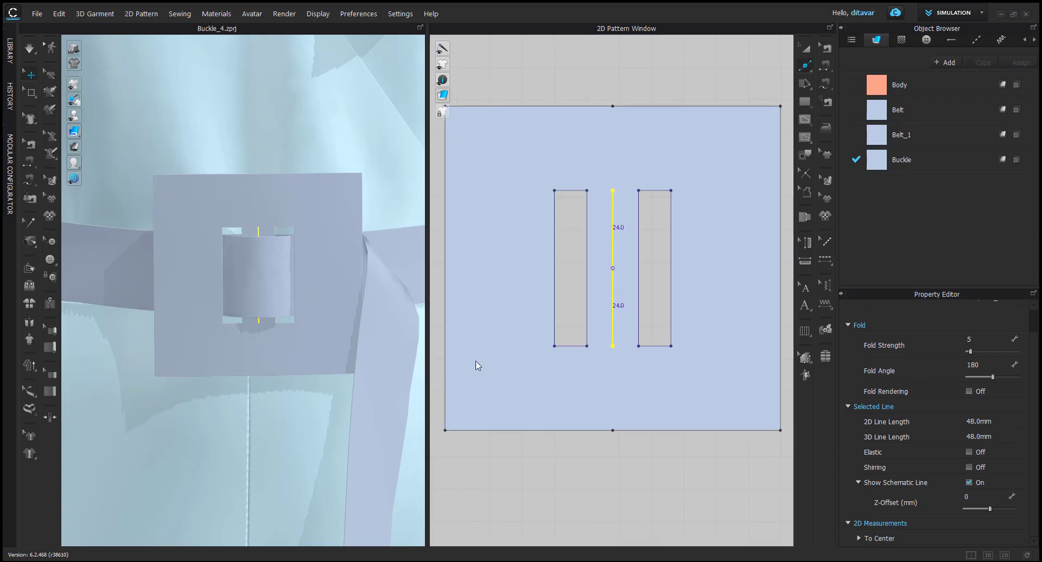
# Split the buckle's centre line near its upper and lower ends, leaving 40 mm between the two new points
pyautogui.rightClick(613, 213)
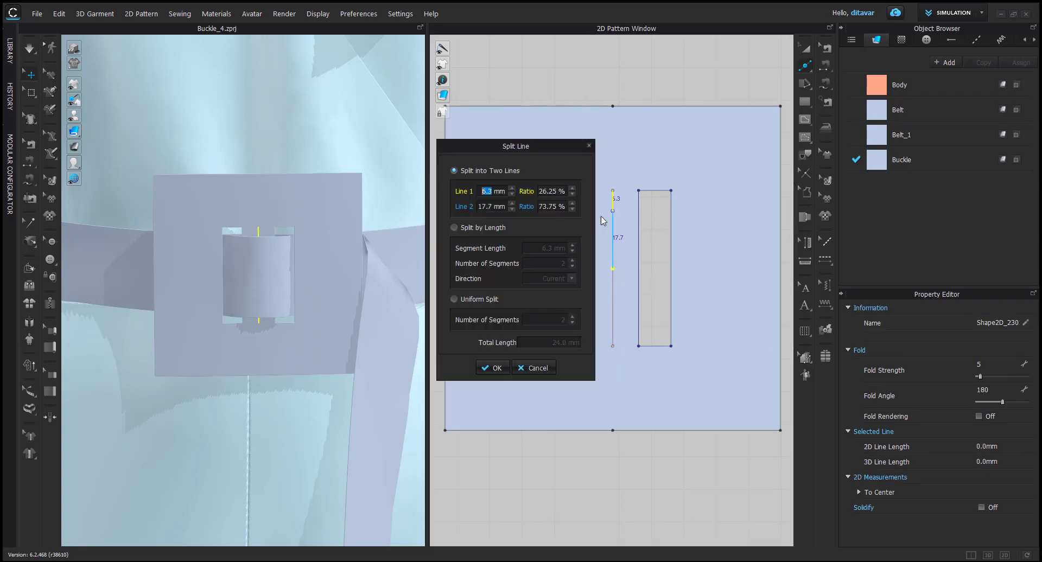
pyautogui.press('Return')
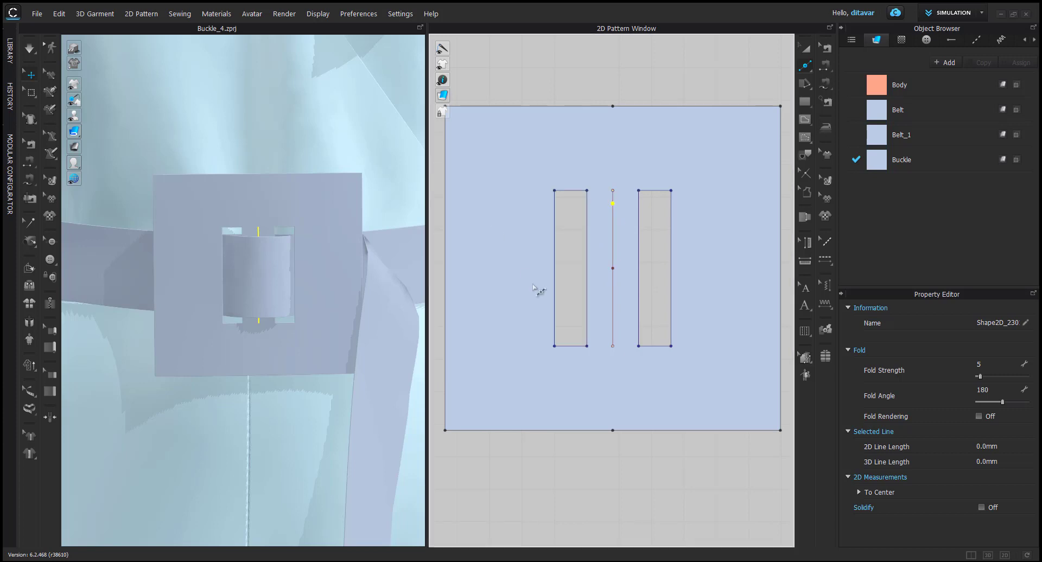
pyautogui.rightClick(612, 322)
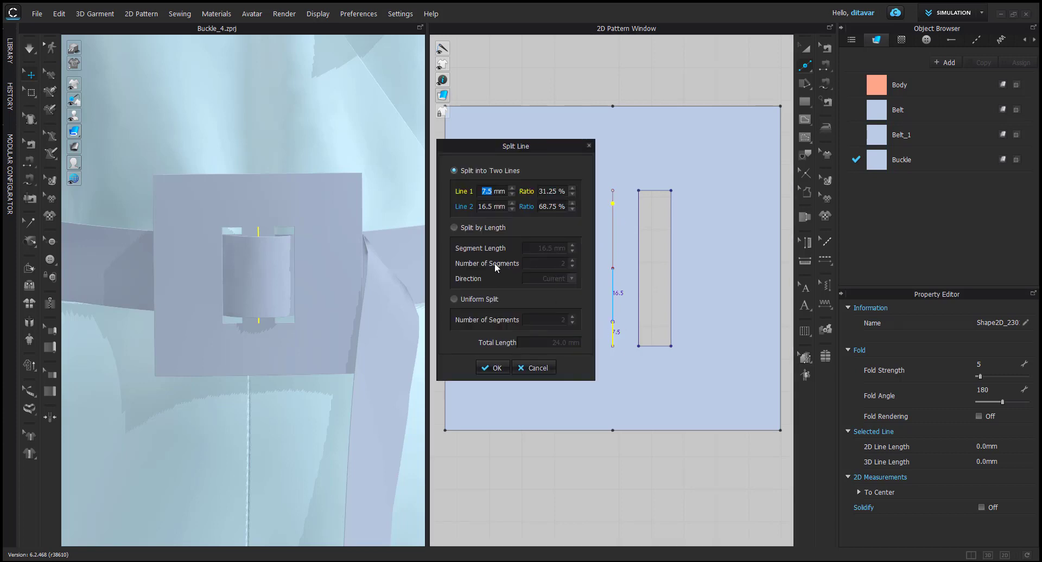
pyautogui.press('Return')
pyautogui.scroll(-7, 651, 396)
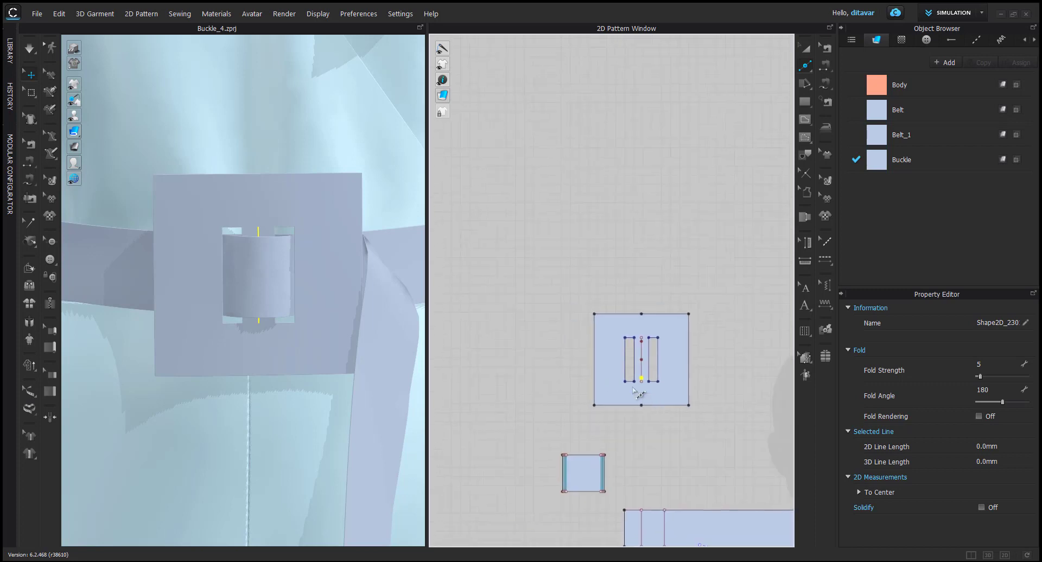
# Free-sew the 40 mm middle section of the buckle's centre line to the long belt's left end edge and simulate briefly
pyautogui.press('n')
pyautogui.scroll(3, 632, 340)
pyautogui.click(635, 349)
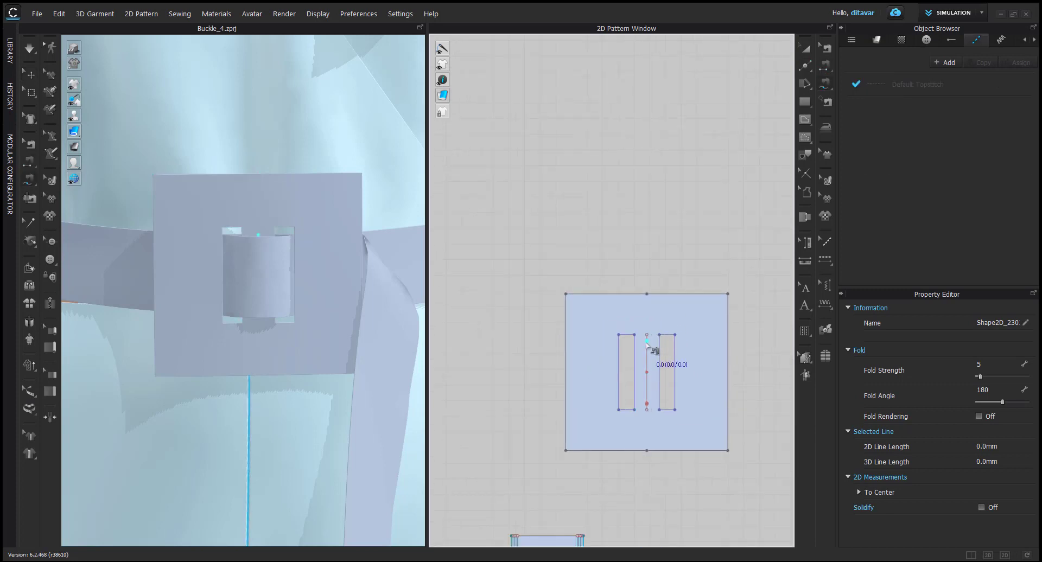
pyautogui.click(646, 342)
pyautogui.click(646, 403)
pyautogui.scroll(-5, 648, 339)
pyautogui.scroll(5, 638, 454)
pyautogui.click(635, 403)
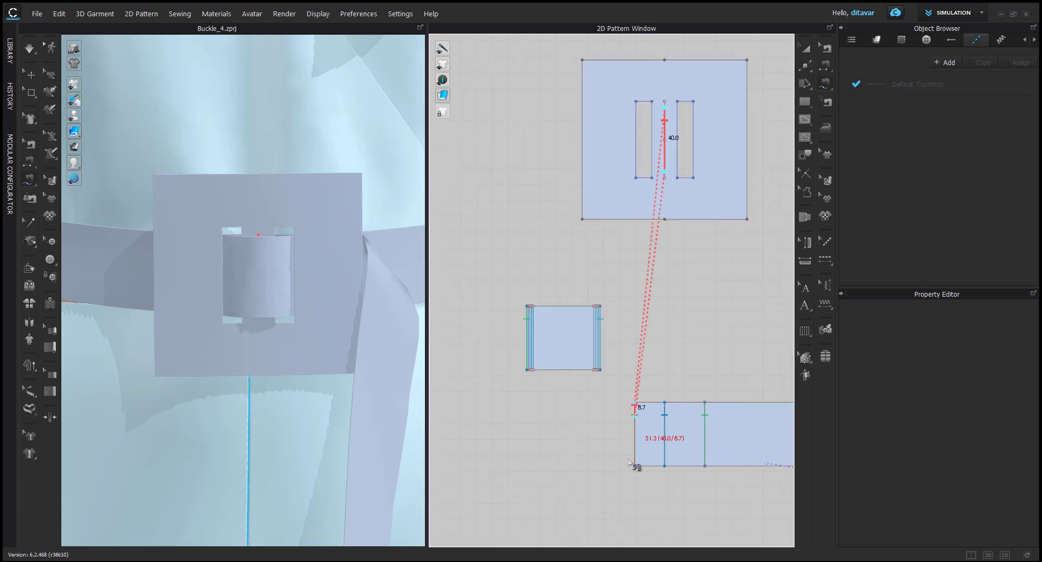
pyautogui.click(635, 474)
pyautogui.scroll(1, 286, 330)
pyautogui.moveTo(286, 330); pyautogui.dragTo(299, 356, button='middle')
pyautogui.press('space')
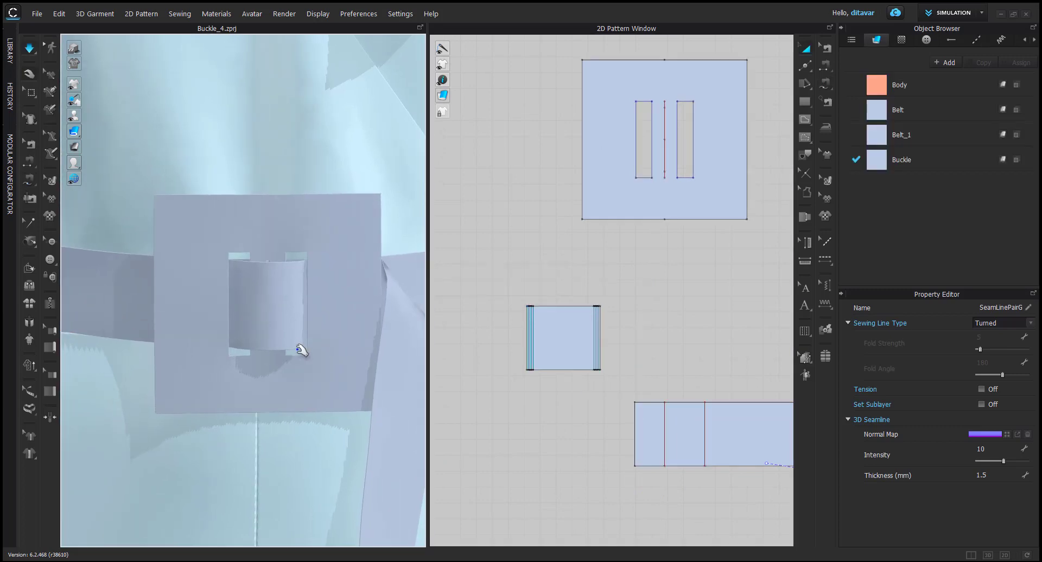
pyautogui.press('space')
# Examine from the side and at an angle how the buckle plate sits against the belt and loop
pyautogui.scroll(-3, 247, 293)
pyautogui.press('z')
pyautogui.moveTo(232, 302); pyautogui.dragTo(288, 307, button='right')
pyautogui.click(201, 287)
pyautogui.scroll(2, 288, 307)
pyautogui.moveTo(288, 307); pyautogui.dragTo(377, 342, button='middle')
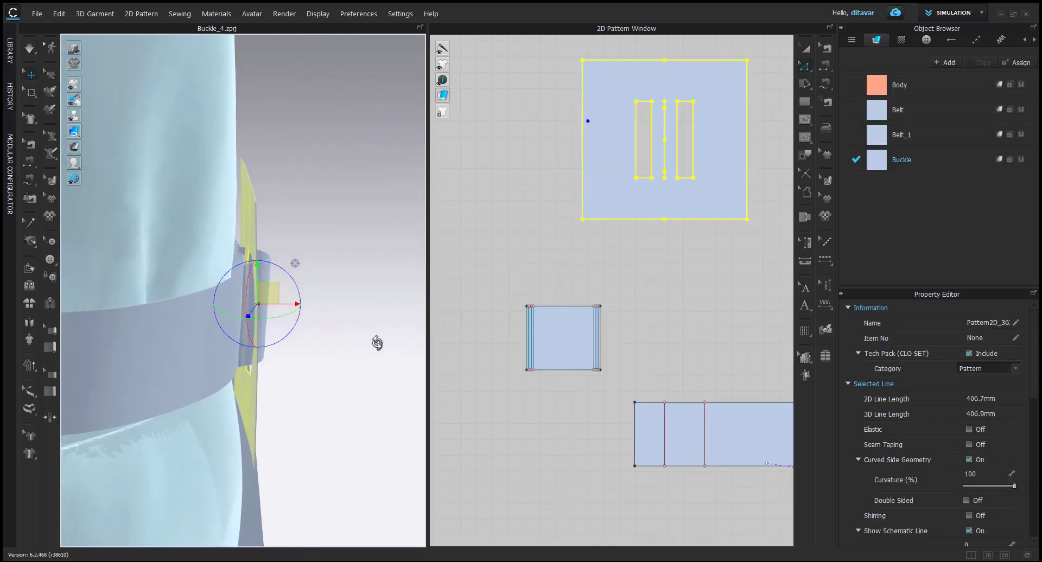
pyautogui.scroll(1, 264, 302)
pyautogui.moveTo(376, 342); pyautogui.dragTo(245, 326, button='right')
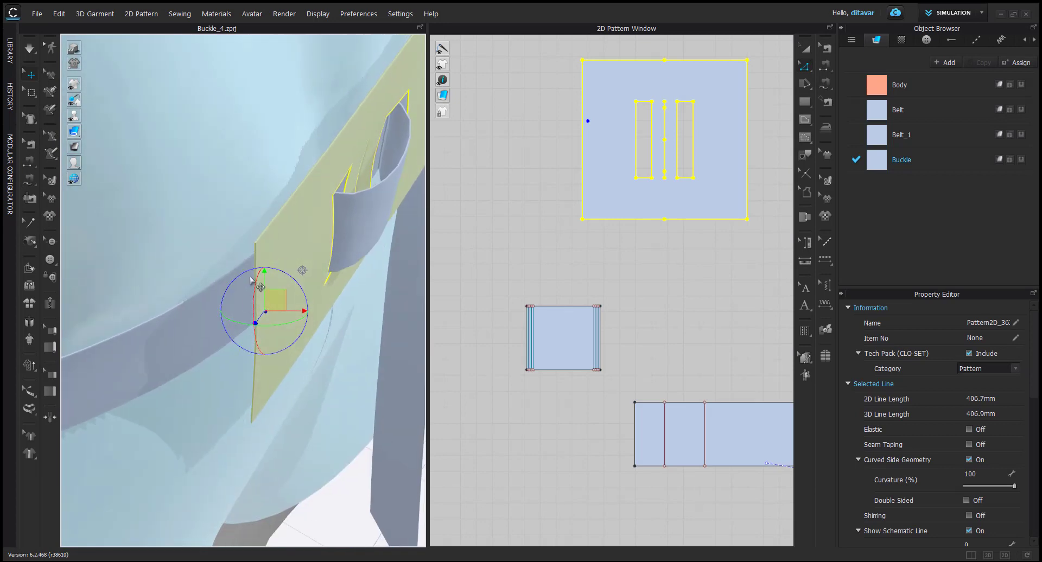
# Mark where the buckle's side edge crosses the belt and draw a 40 mm internal line there, about 50 mm from the existing line
pyautogui.click(249, 267)
pyautogui.moveTo(250, 267); pyautogui.dragTo(210, 182, button='right')
pyautogui.click(221, 255)
pyautogui.scroll(-6, 650, 368)
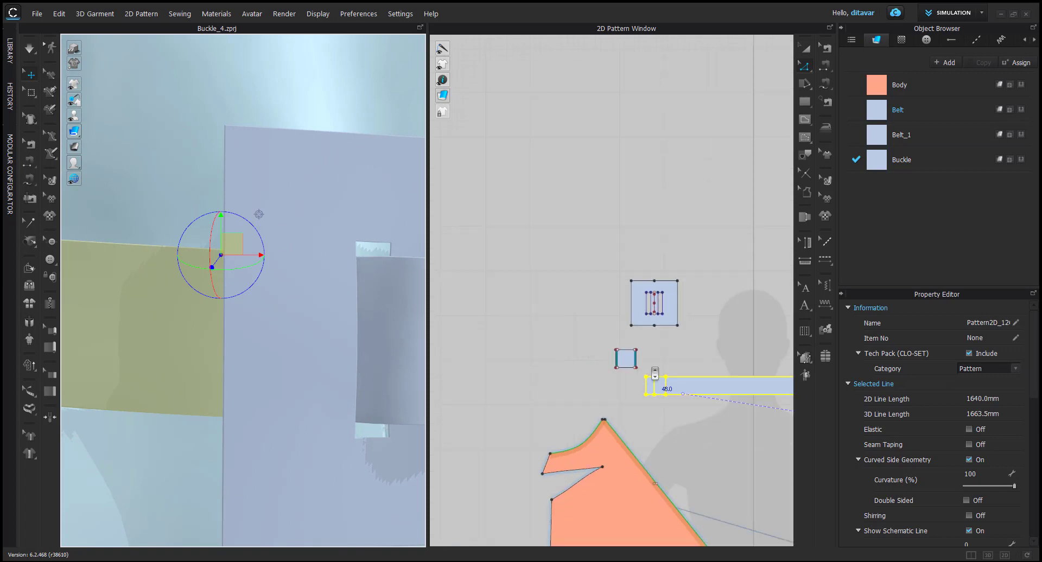
pyautogui.scroll(4, 684, 348)
pyautogui.scroll(5, 580, 341)
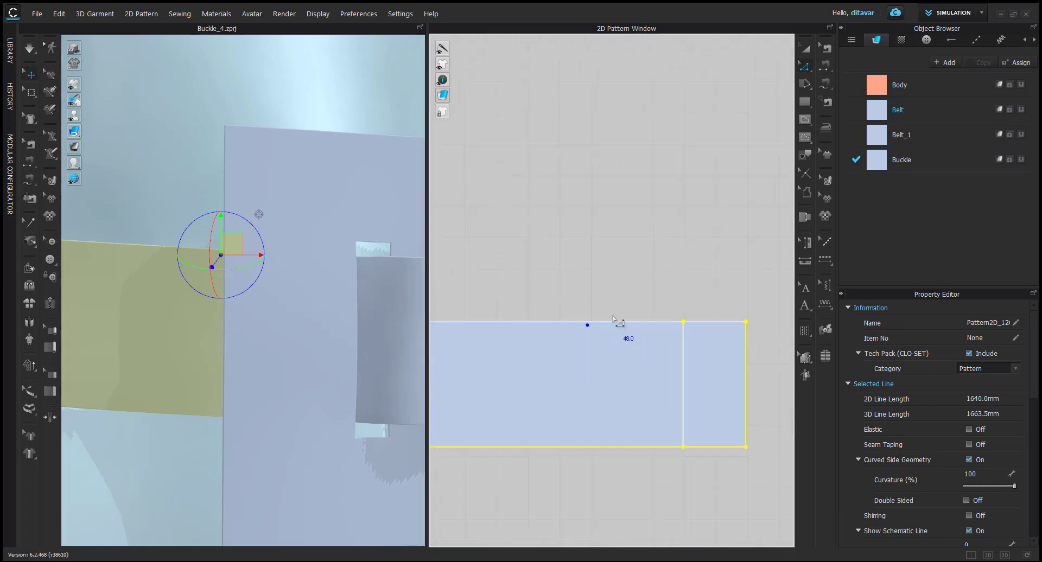
pyautogui.click(588, 324)
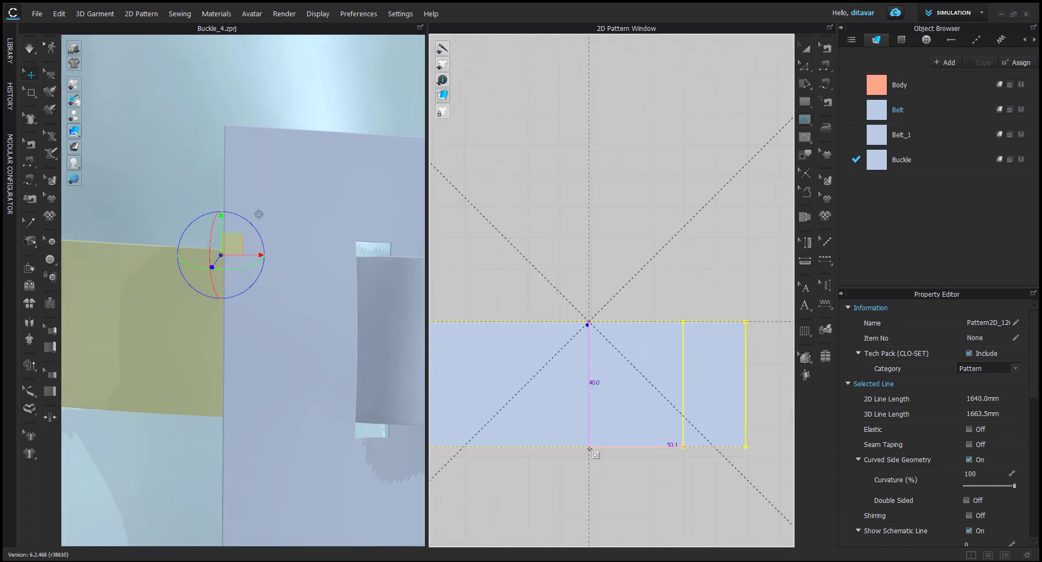
pyautogui.click(609, 431)
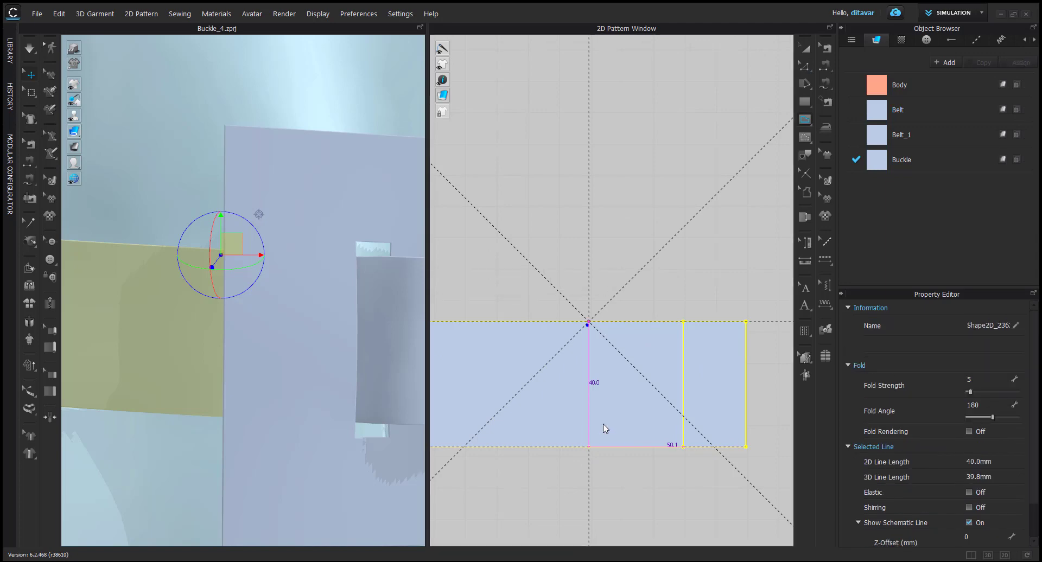
# Split the left edge of the buckle pattern at its midpoint and split its upper half at a point slightly above the middle
pyautogui.scroll(-10, 596, 426)
pyautogui.scroll(6, 638, 382)
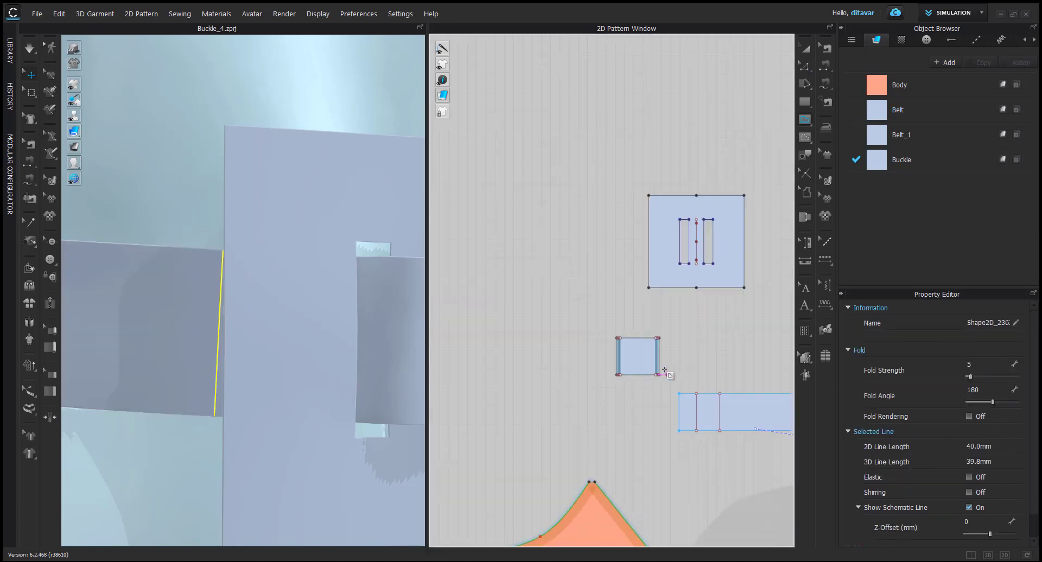
pyautogui.moveTo(678, 356); pyautogui.dragTo(634, 388, button='middle')
pyautogui.scroll(5, 637, 260)
pyautogui.press('x')
pyautogui.rightClick(536, 307)
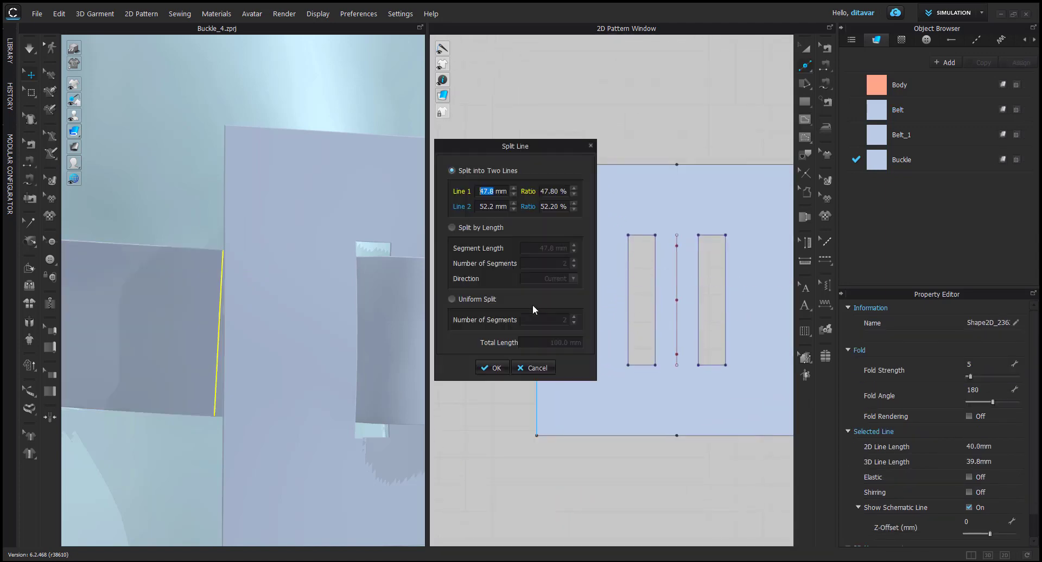
pyautogui.click(492, 368)
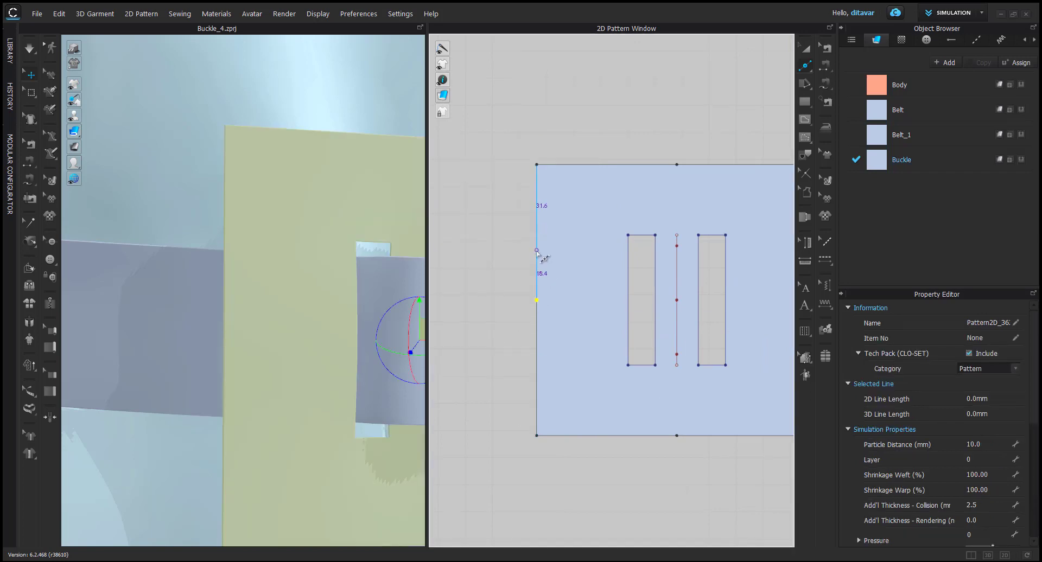
pyautogui.rightClick(537, 251)
pyautogui.press('Return')
pyautogui.scroll(-5, 565, 359)
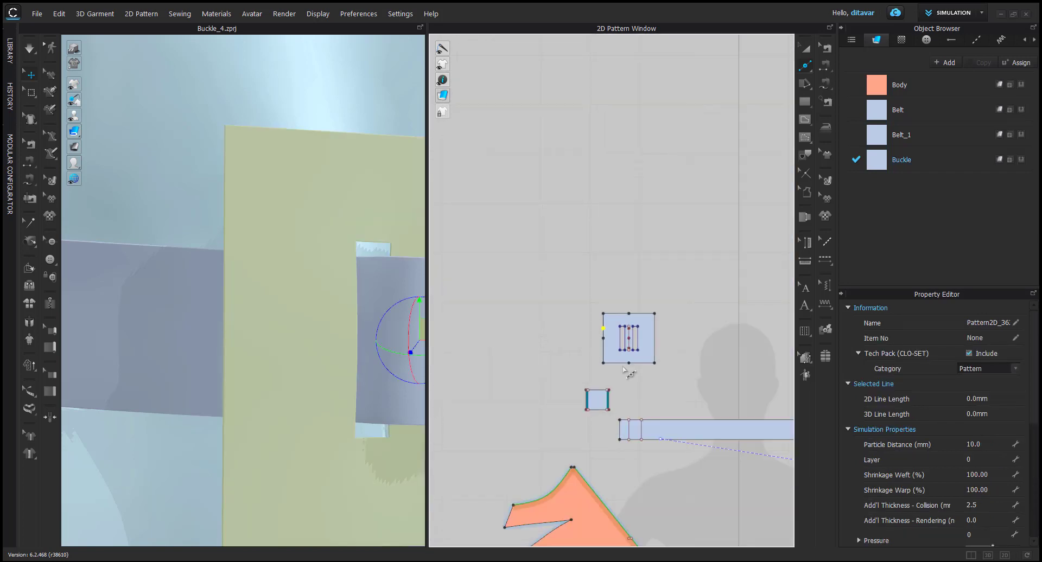
# Start a free sewing seam along the 40 mm internal line near the right end of the long belt
pyautogui.scroll(3, 689, 363)
pyautogui.scroll(1, 687, 361)
pyautogui.press('m')
pyautogui.click(695, 344)
pyautogui.click(695, 376)
pyautogui.scroll(-4, 739, 393)
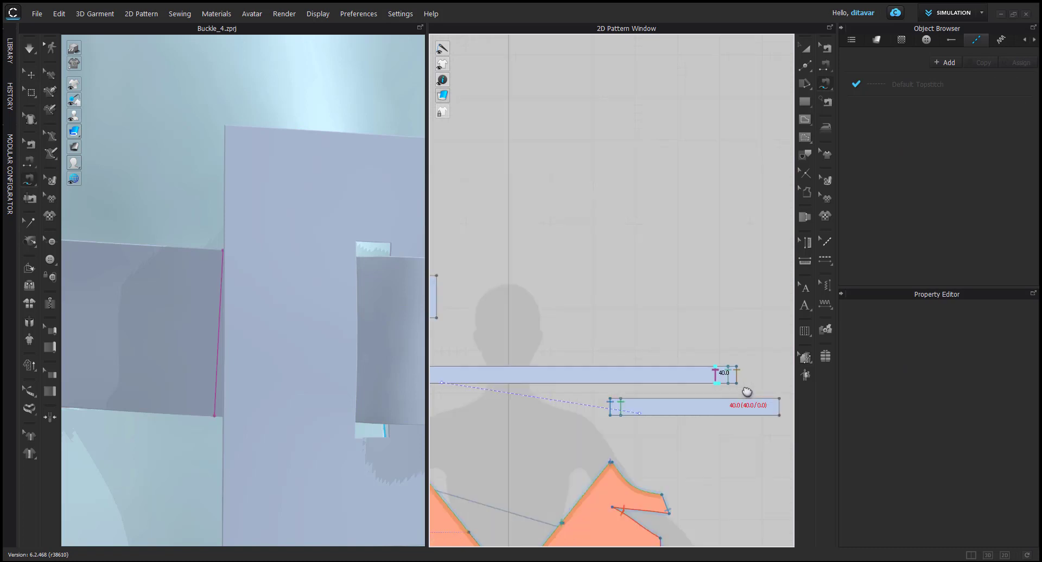
# Sew the line near the long belt strip's end to the matching 40 mm segment of the buckle's left edge
pyautogui.scroll(4, 542, 328)
pyautogui.click(588, 301)
pyautogui.click(589, 335)
pyautogui.scroll(-2, 309, 397)
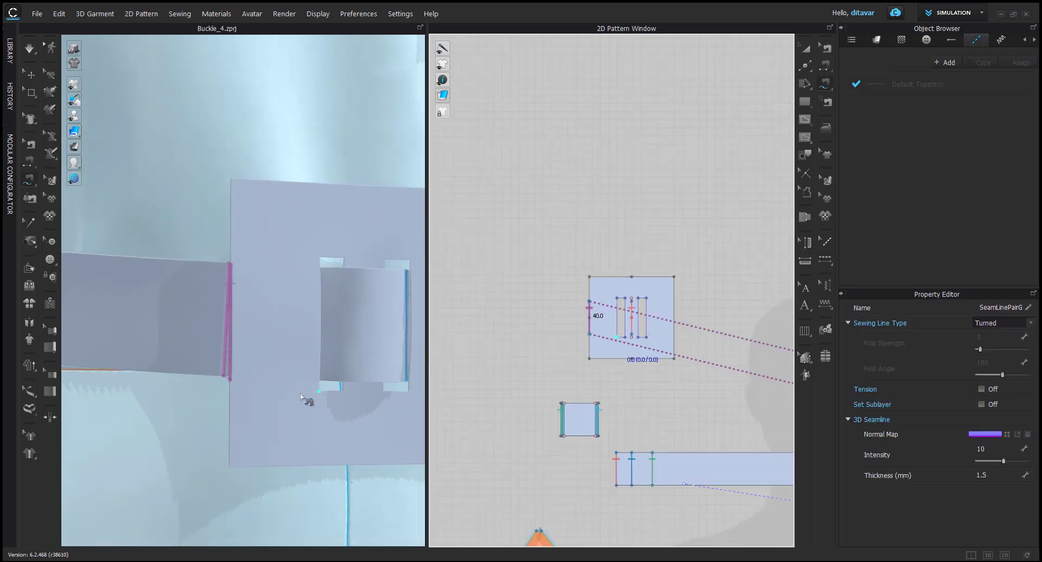
pyautogui.moveTo(309, 397); pyautogui.dragTo(293, 329, button='right')
pyautogui.press('space')
pyautogui.press('space')
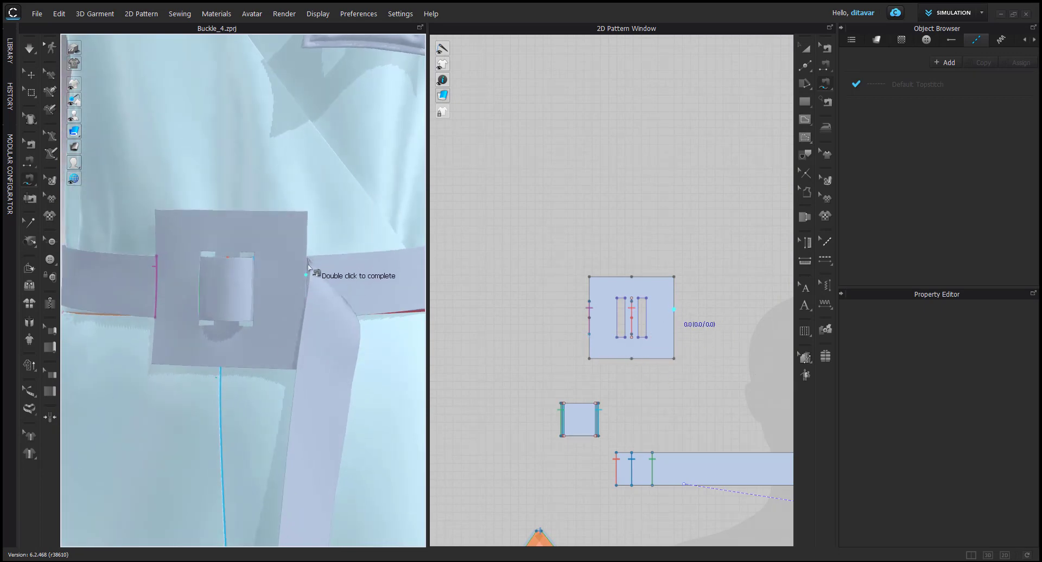
# Split the buckle's right edge uniformly into two segments, and split one of the resulting halves again
pyautogui.scroll(1, 310, 263)
pyautogui.scroll(3, 599, 345)
pyautogui.scroll(-4, 635, 420)
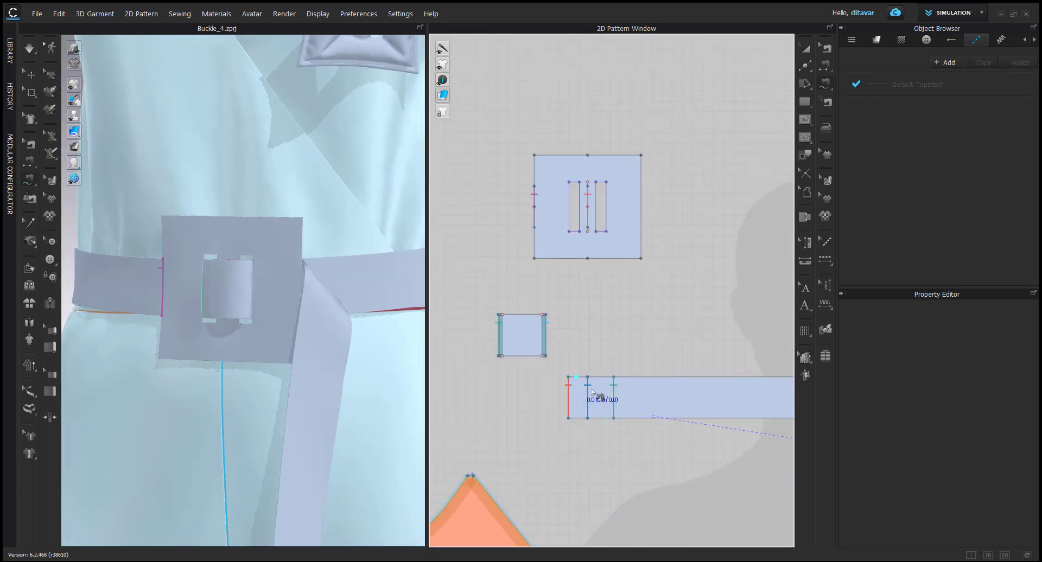
pyautogui.scroll(-4, 620, 399)
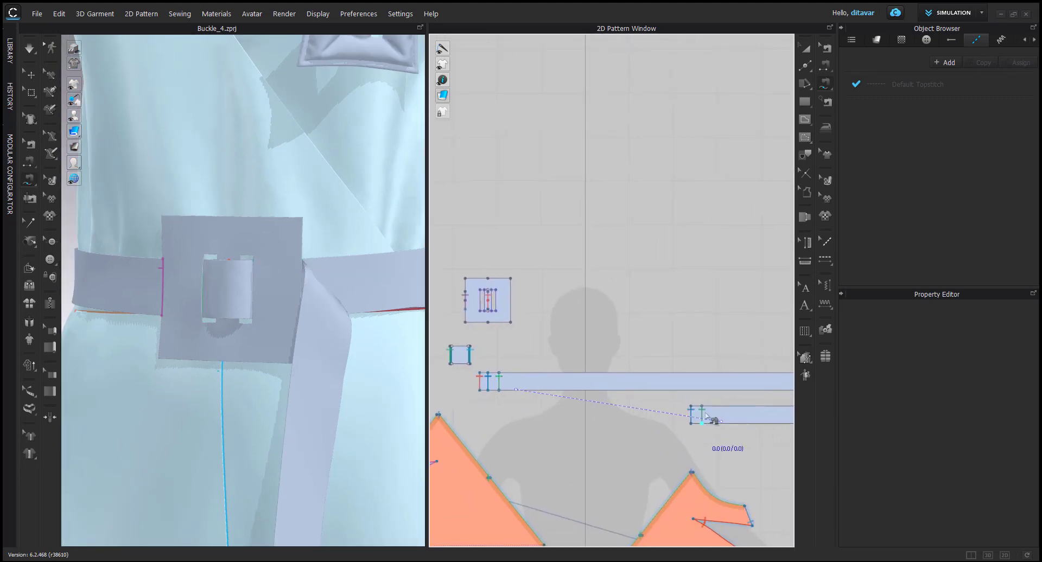
pyautogui.scroll(-5, 514, 301)
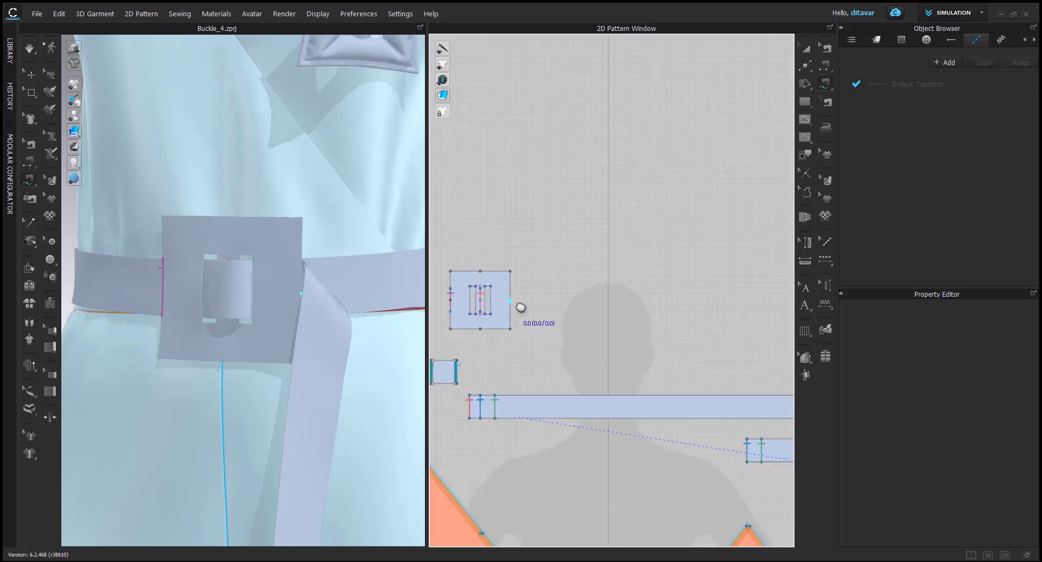
pyautogui.press('x')
pyautogui.rightClick(513, 302)
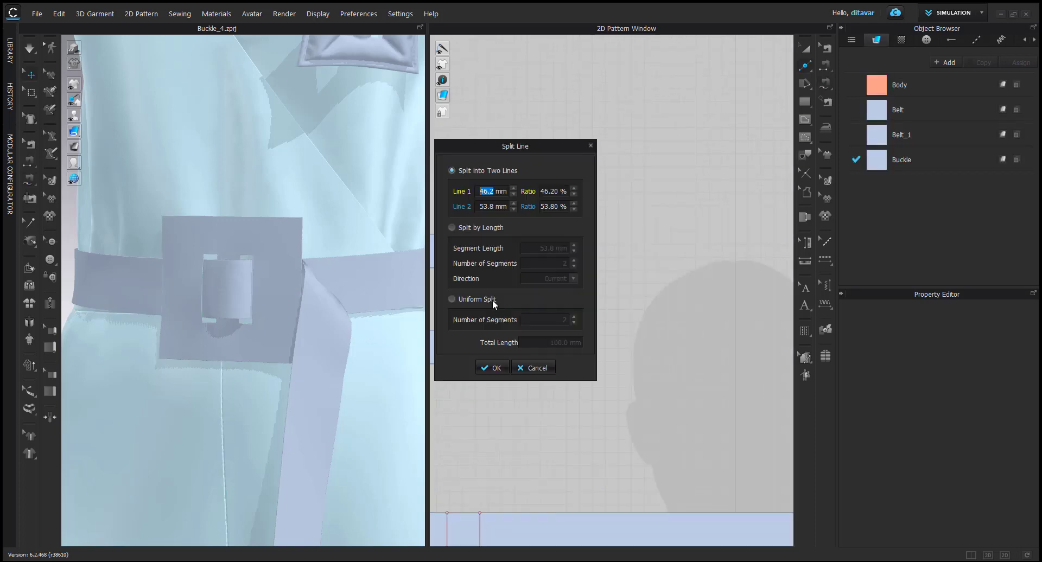
pyautogui.click(461, 297)
pyautogui.click(492, 368)
pyautogui.rightClick(568, 281)
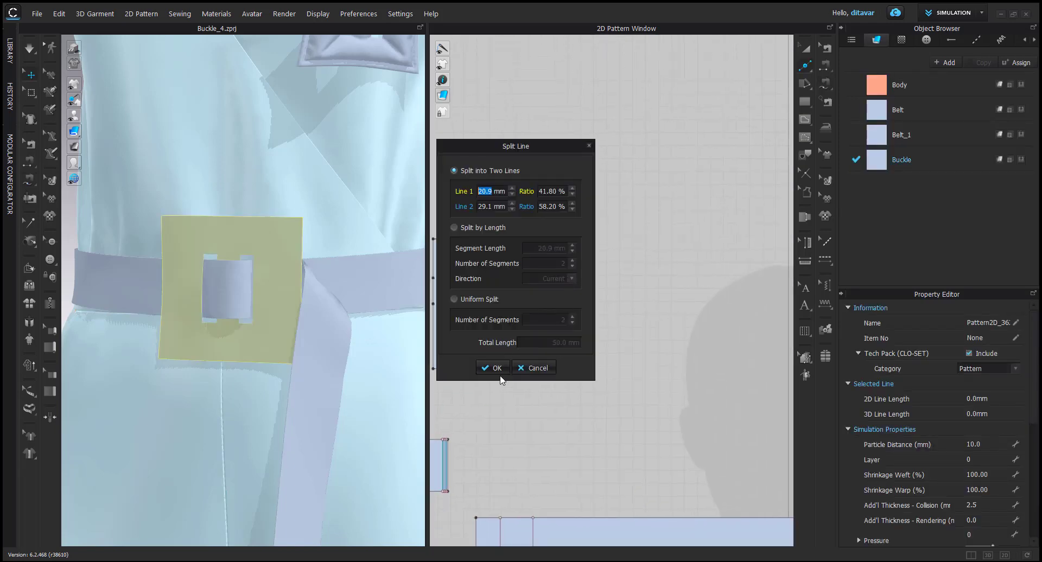
pyautogui.click(494, 369)
# Sew the short belt strip's internal line to a 40 mm segment of the buckle's right edge
pyautogui.scroll(-3, 613, 362)
pyautogui.scroll(3, 611, 359)
pyautogui.scroll(-3, 690, 392)
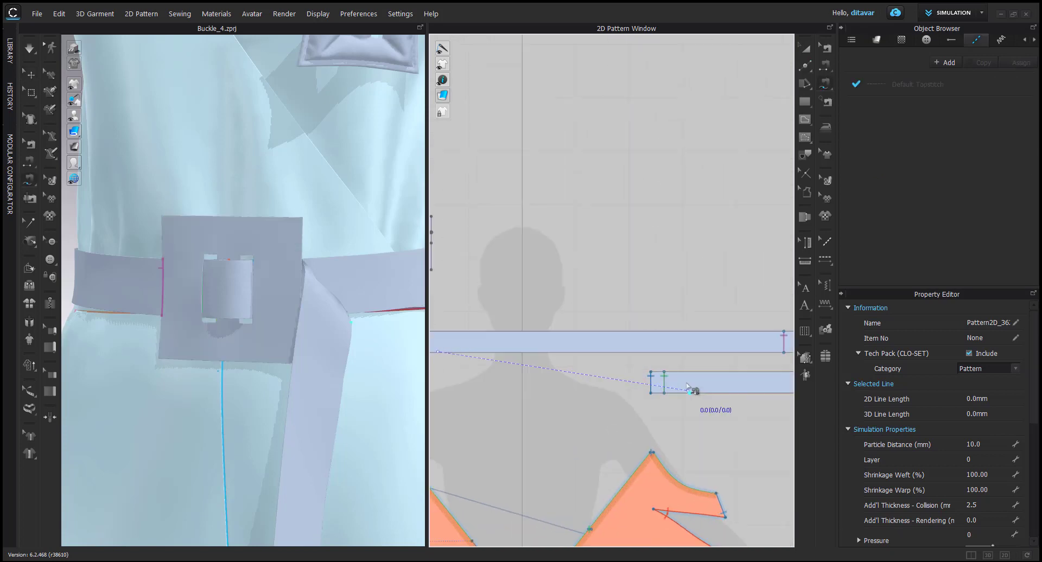
pyautogui.click(666, 374)
pyautogui.scroll(-3, 666, 396)
pyautogui.scroll(3, 545, 291)
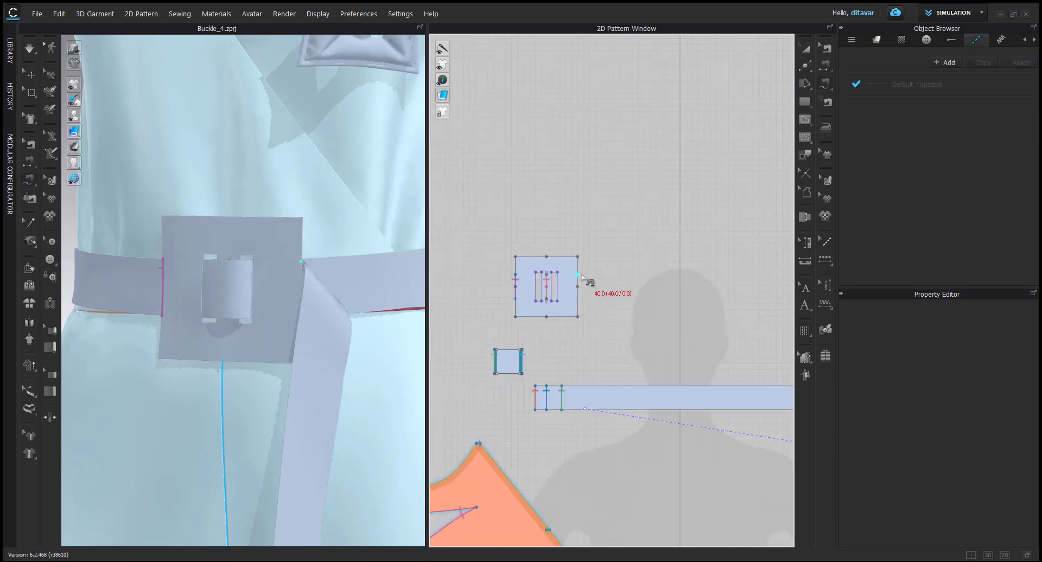
pyautogui.click(577, 291)
pyautogui.scroll(2, 345, 320)
# Simulate the garment to settle the buckle with both belt strips sewn to it
pyautogui.press('space')
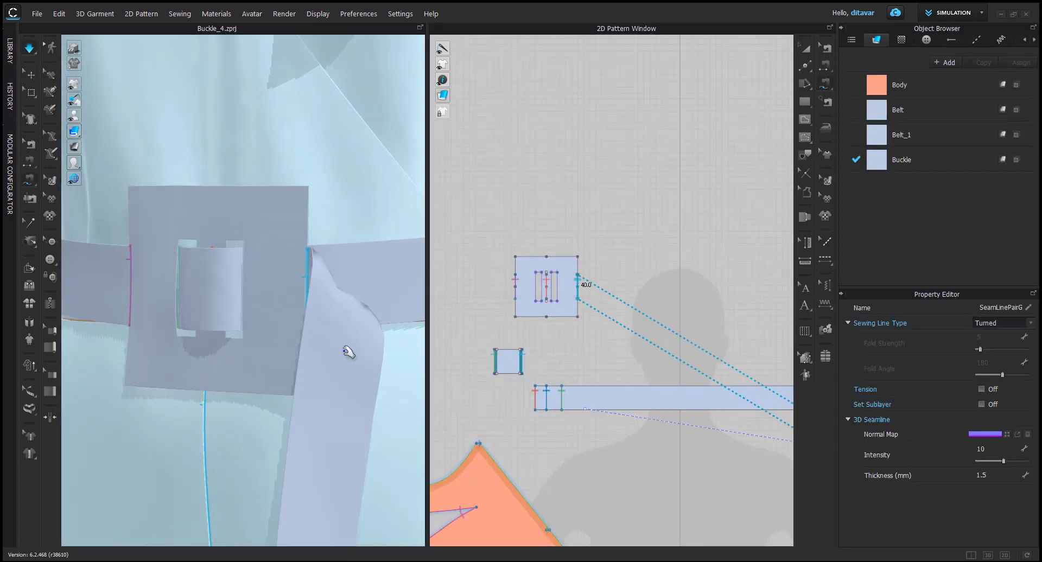
pyautogui.moveTo(288, 323); pyautogui.dragTo(318, 327, button='right')
pyautogui.press('m')
pyautogui.moveTo(303, 288); pyautogui.dragTo(302, 311, button='right')
pyautogui.press('space')
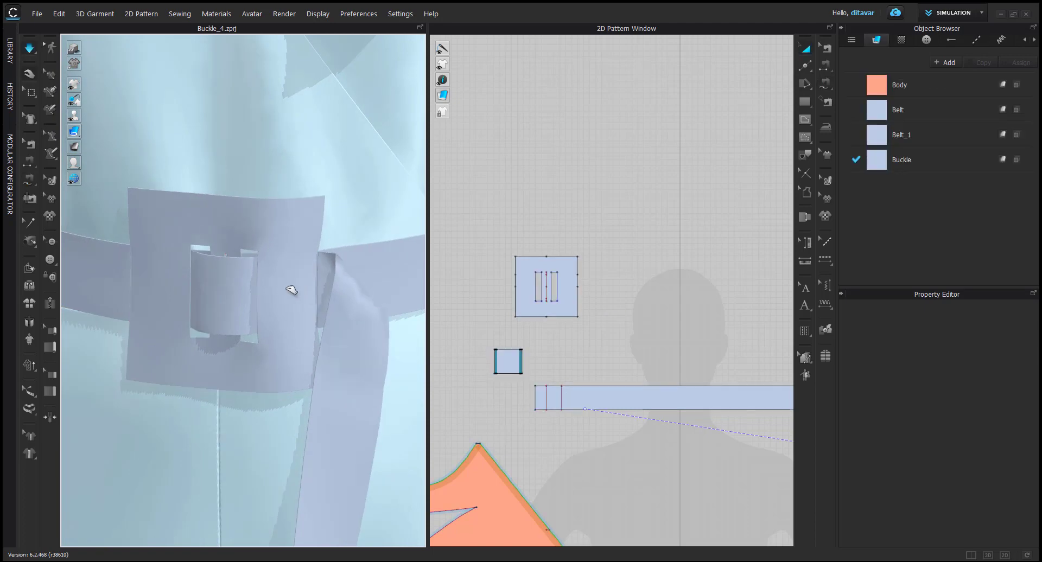
pyautogui.click(292, 290)
# Move the buckle's right-edge points slightly inward and simulate the narrower buckle on the belt
pyautogui.press('z')
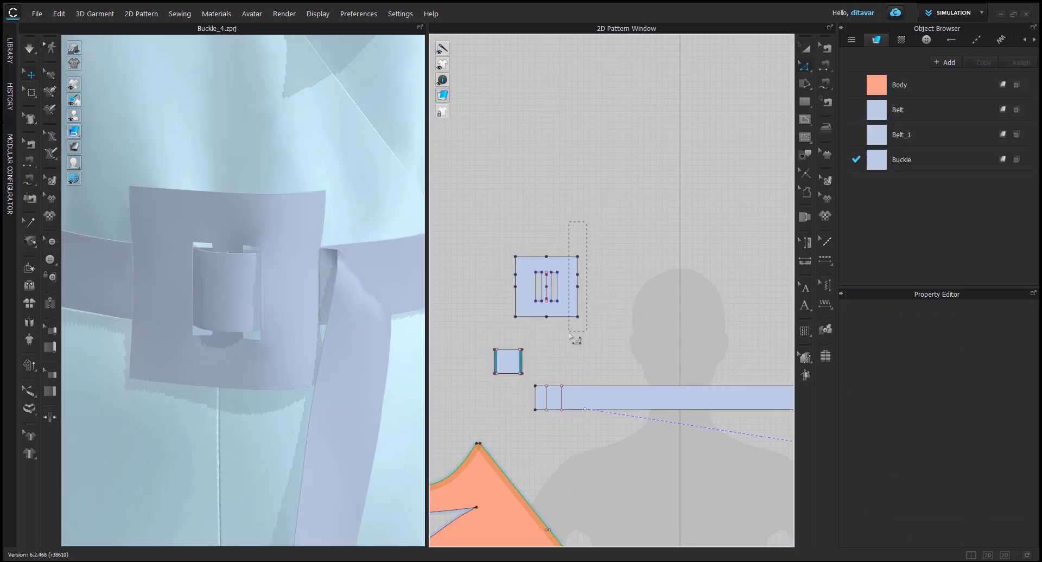
pyautogui.moveTo(571, 337); pyautogui.dragTo(573, 337)
pyautogui.scroll(4, 571, 337)
pyautogui.moveTo(589, 278); pyautogui.dragTo(582, 277)
pyautogui.press('space')
pyautogui.moveTo(301, 287); pyautogui.dragTo(333, 291)
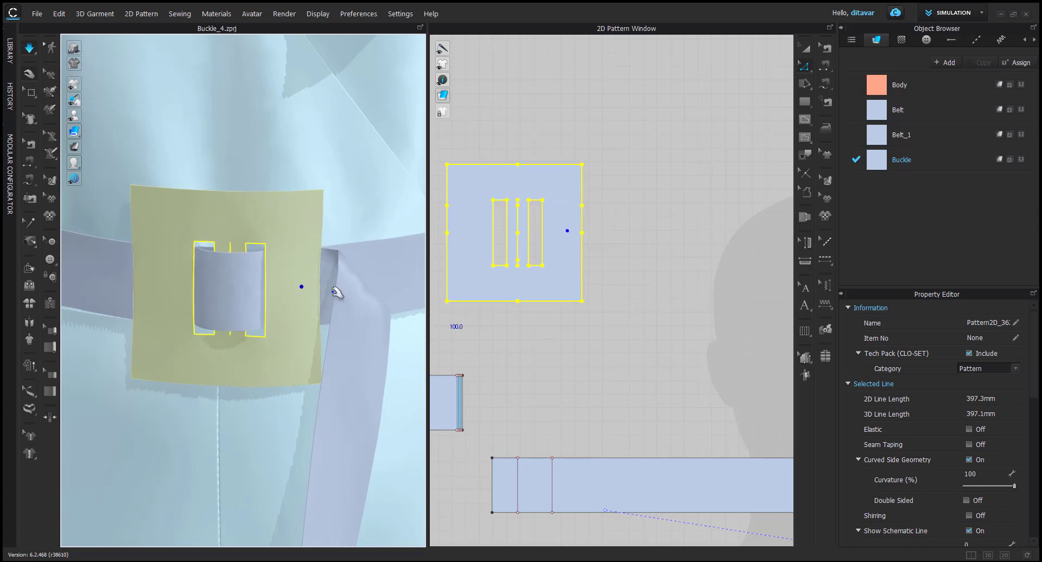
pyautogui.moveTo(337, 293); pyautogui.dragTo(387, 384, button='right')
pyautogui.moveTo(415, 389); pyautogui.dragTo(483, 311, button='right')
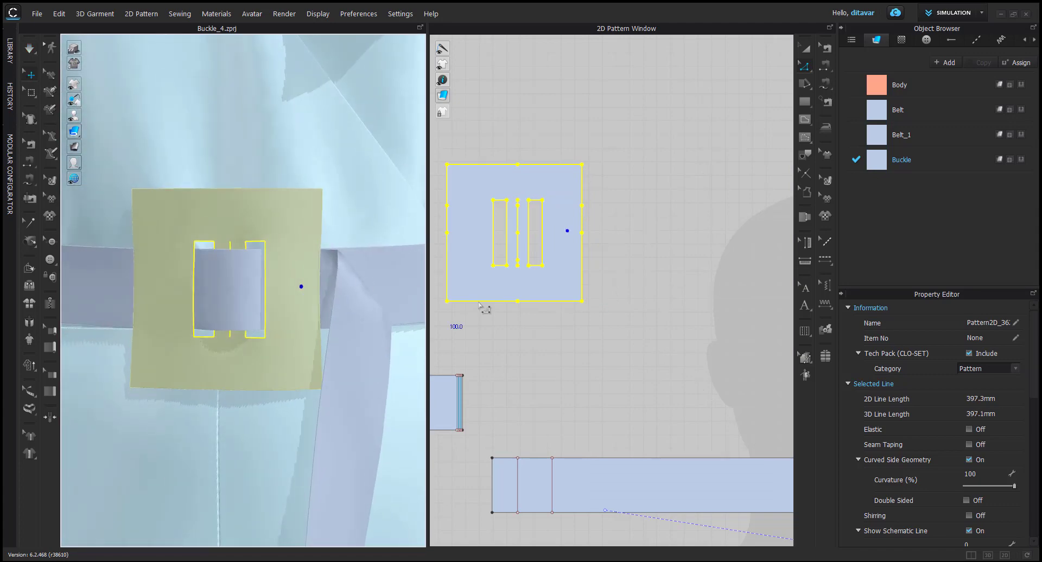
# Move the buckle's left-edge points slightly inward and simulate the garment again
pyautogui.scroll(3, 665, 311)
pyautogui.moveTo(517, 211); pyautogui.dragTo(550, 309)
pyautogui.scroll(-4, 548, 300)
pyautogui.moveTo(544, 277); pyautogui.dragTo(549, 277)
pyautogui.press('space')
pyautogui.moveTo(260, 347)
pyautogui.mouseDown(button='right')
pyautogui.moveTo(416, 363)
pyautogui.moveTo(261, 355)
pyautogui.mouseUp(button='right')
pyautogui.click(707, 278)
pyautogui.press('space')
pyautogui.press('a')
pyautogui.scroll(-3, 973, 476)
pyautogui.scroll(-1, 974, 476)
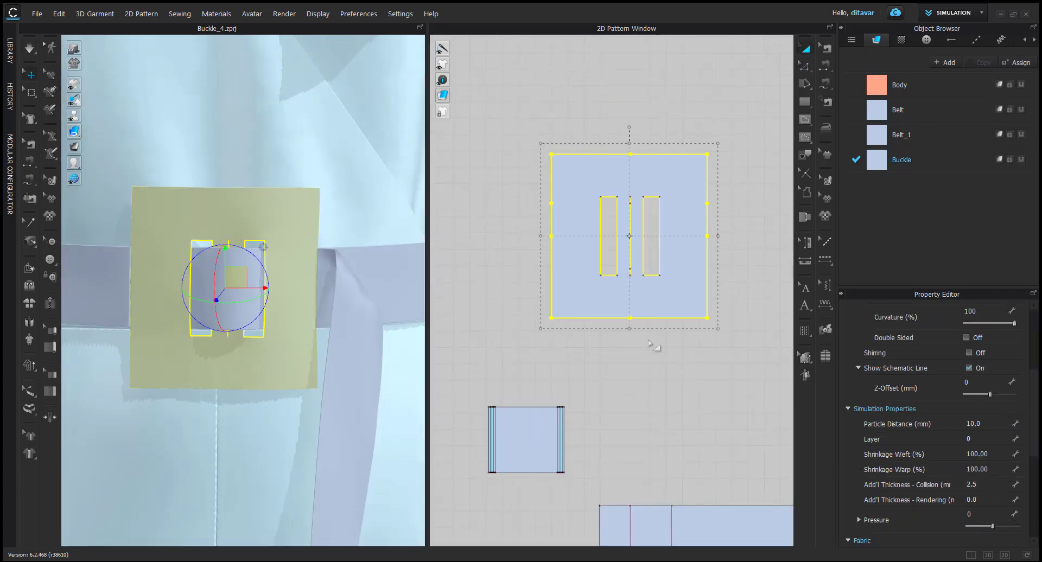
# Narrow the buckle pattern a little further from both side edges and simulate its fit at the waist
pyautogui.press('z')
pyautogui.scroll(3, 374, 407)
pyautogui.moveTo(358, 407); pyautogui.dragTo(383, 426, button='right')
pyautogui.moveTo(746, 125); pyautogui.dragTo(702, 363)
pyautogui.moveTo(707, 282); pyautogui.dragTo(702, 282)
pyautogui.moveTo(537, 184); pyautogui.dragTo(562, 298)
pyautogui.click(373, 345)
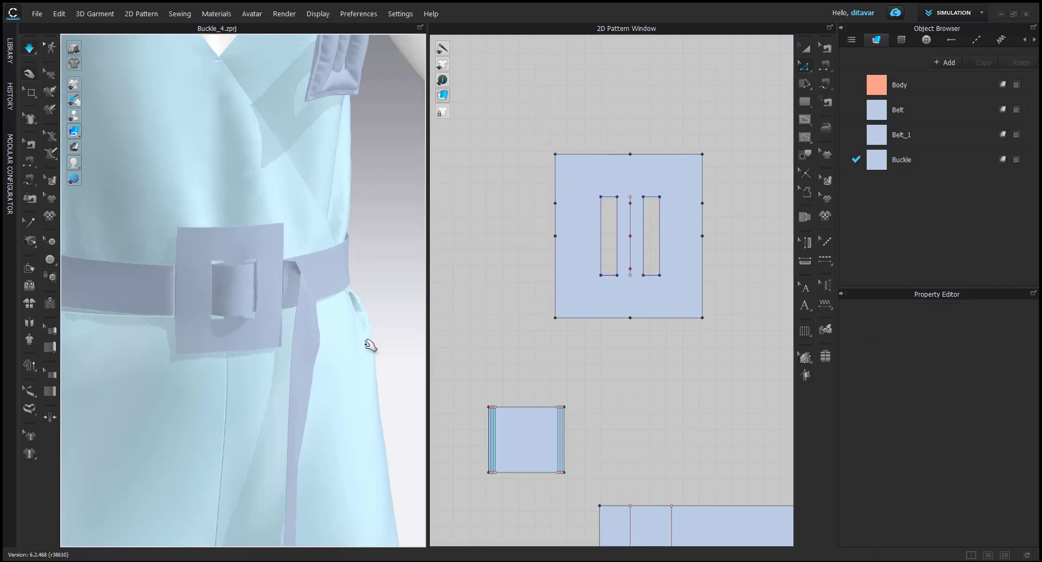
pyautogui.moveTo(368, 347); pyautogui.dragTo(348, 337, button='right')
pyautogui.scroll(-5, 348, 337)
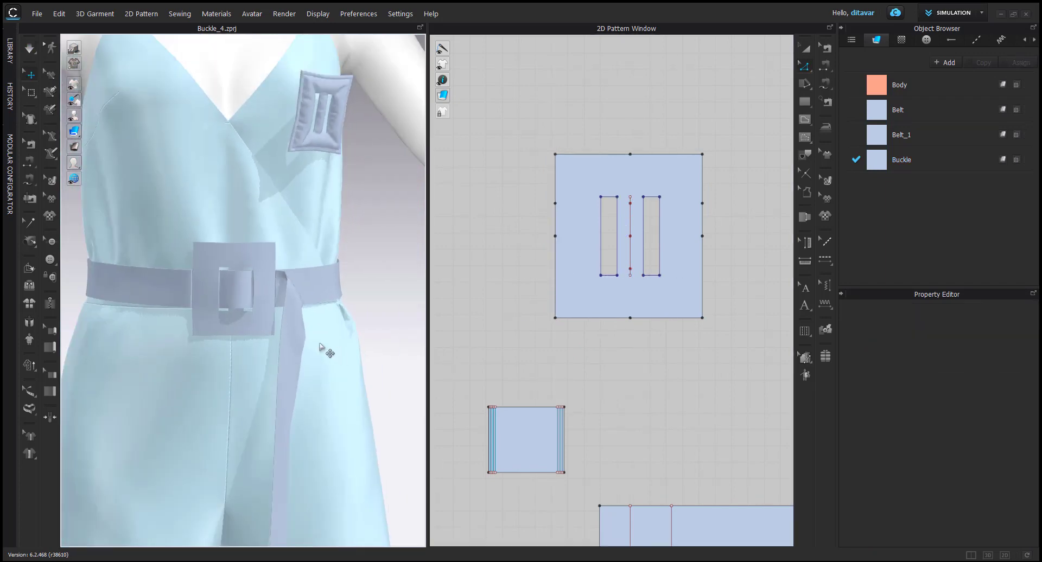
# Run the simulation in Fitting (Accurate Fabric) mode
pyautogui.click(25, 48)
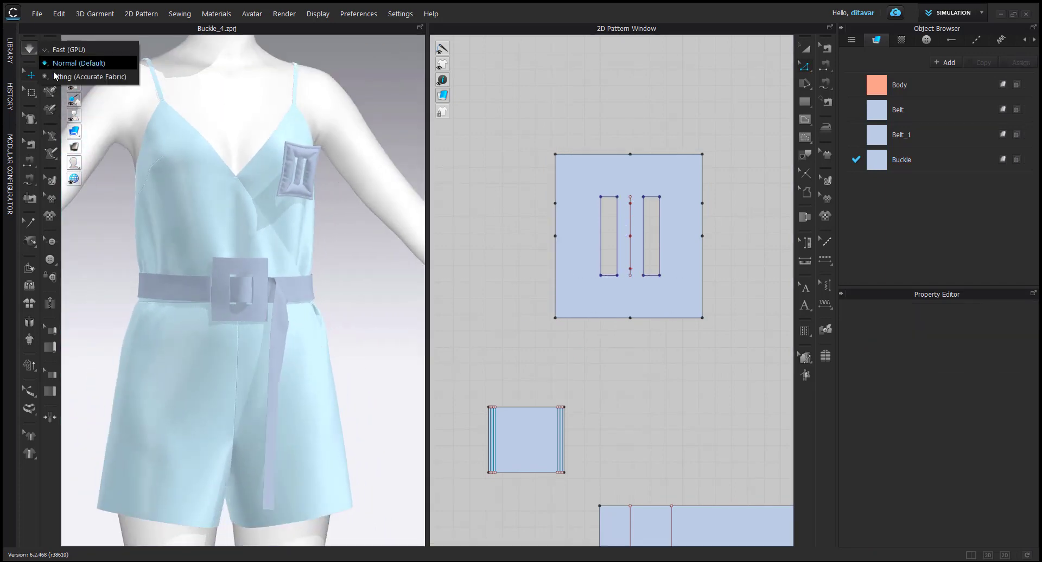
pyautogui.click(76, 77)
pyautogui.scroll(3, 323, 308)
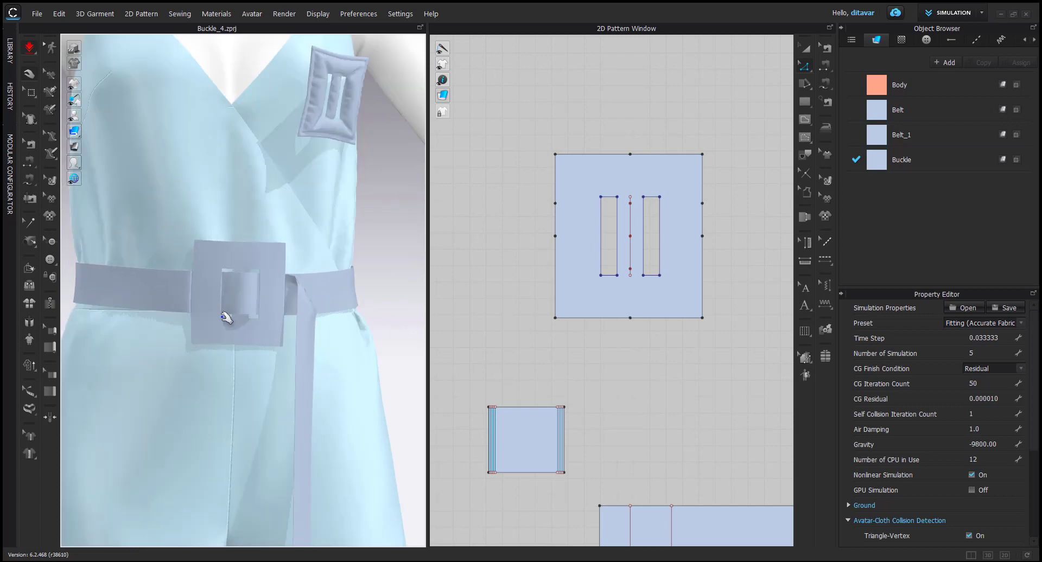
# Set the Buckle fabric's density to 1 and simulate the buckle again
pyautogui.click(215, 327)
pyautogui.click(888, 162)
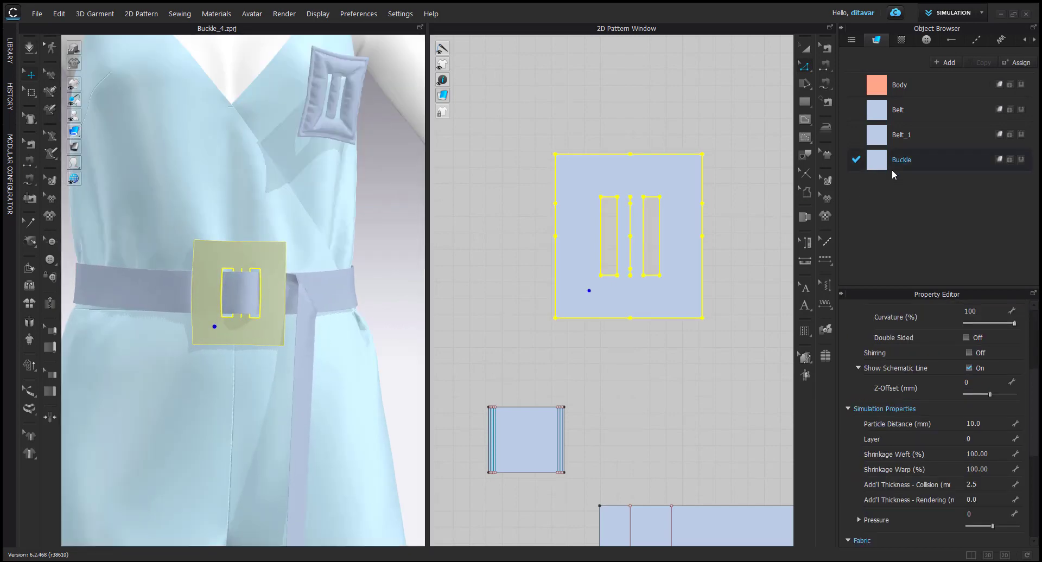
pyautogui.scroll(-10, 933, 489)
pyautogui.click(868, 492)
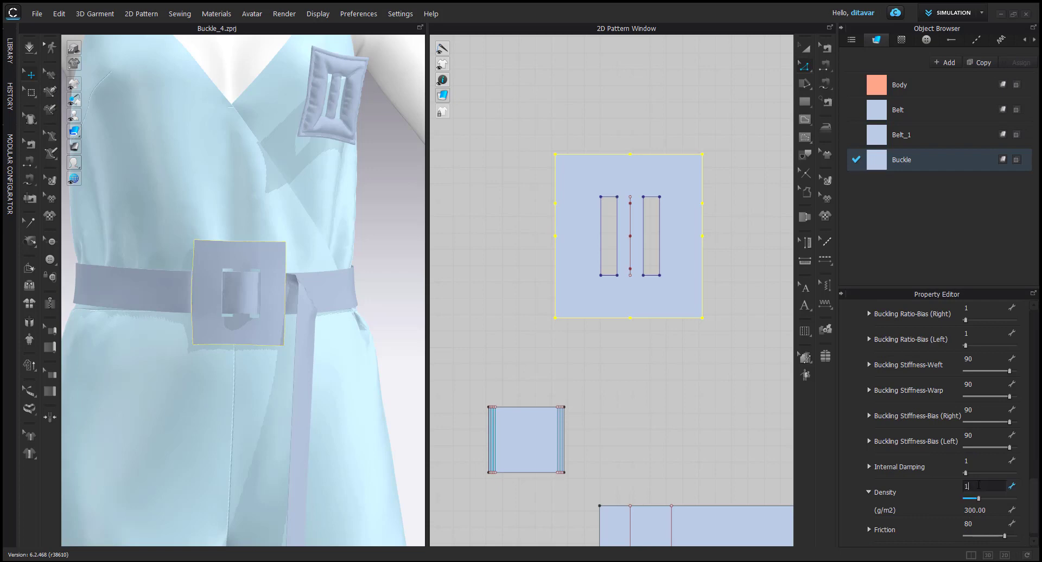
pyautogui.click(623, 445)
pyautogui.click(238, 333)
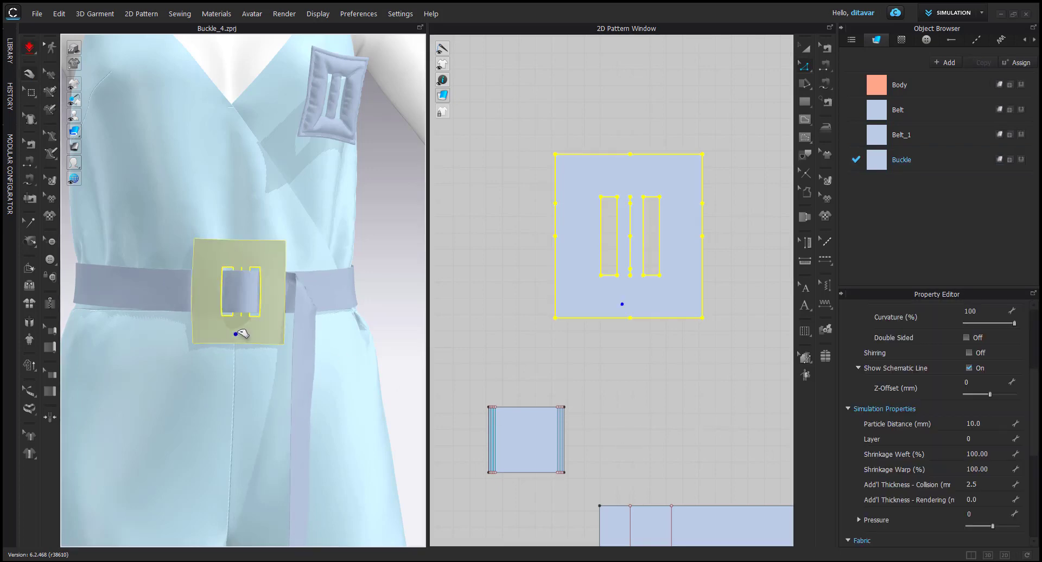
pyautogui.click(390, 332)
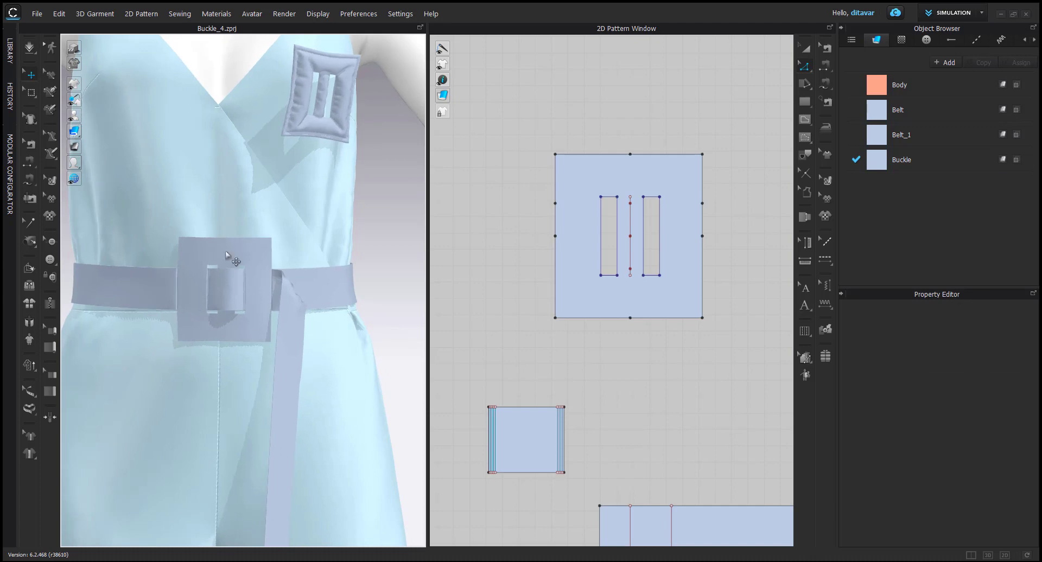
# Hide the small loop pattern covering the slots of the flat buckle in the 3D view
pyautogui.moveTo(256, 440); pyautogui.dragTo(325, 421, button='right')
pyautogui.scroll(-2, 326, 421)
pyautogui.moveTo(325, 421); pyautogui.dragTo(344, 388, button='middle')
pyautogui.scroll(-5, 622, 357)
pyautogui.scroll(-5, 617, 369)
pyautogui.press('a')
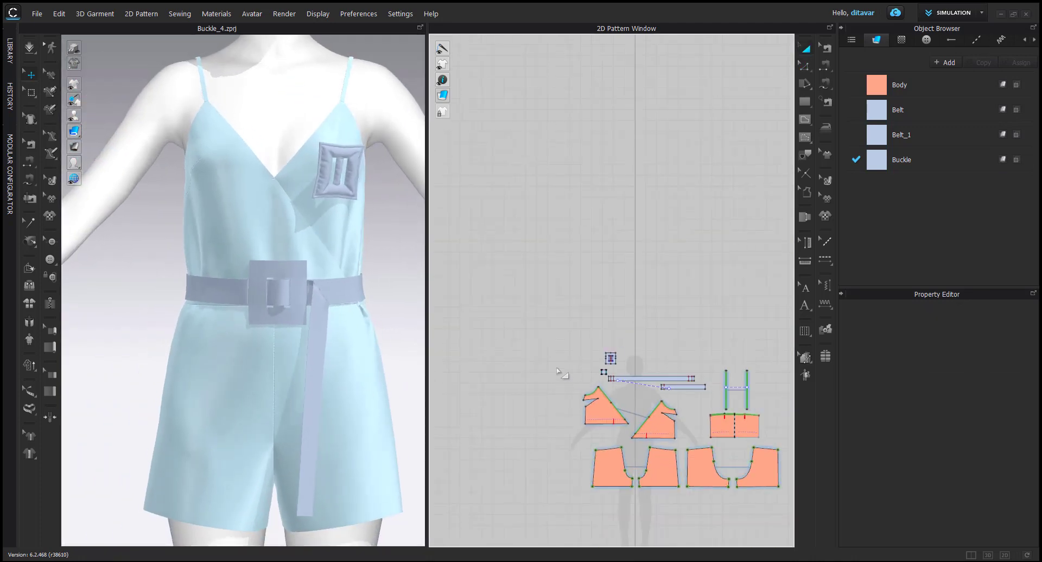
pyautogui.scroll(4, 256, 247)
pyautogui.click(330, 325)
pyautogui.hotkey('shift', 'q')
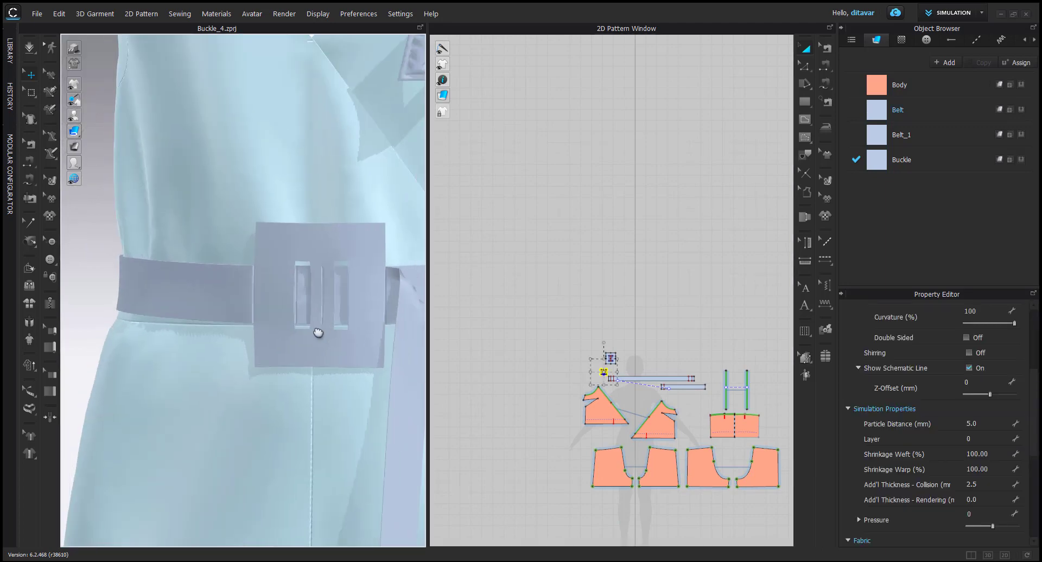
pyautogui.scroll(-1, 319, 282)
# Try to attach the padded buckle trim from the chest onto the flat buckle at the waist
pyautogui.click(372, 124)
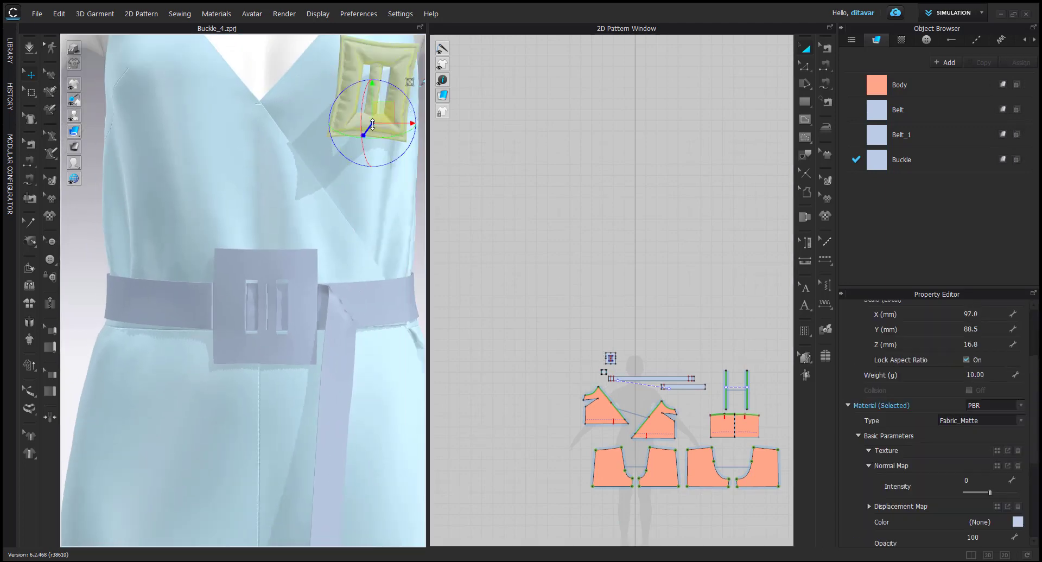
pyautogui.click(418, 87)
pyautogui.scroll(2, 246, 291)
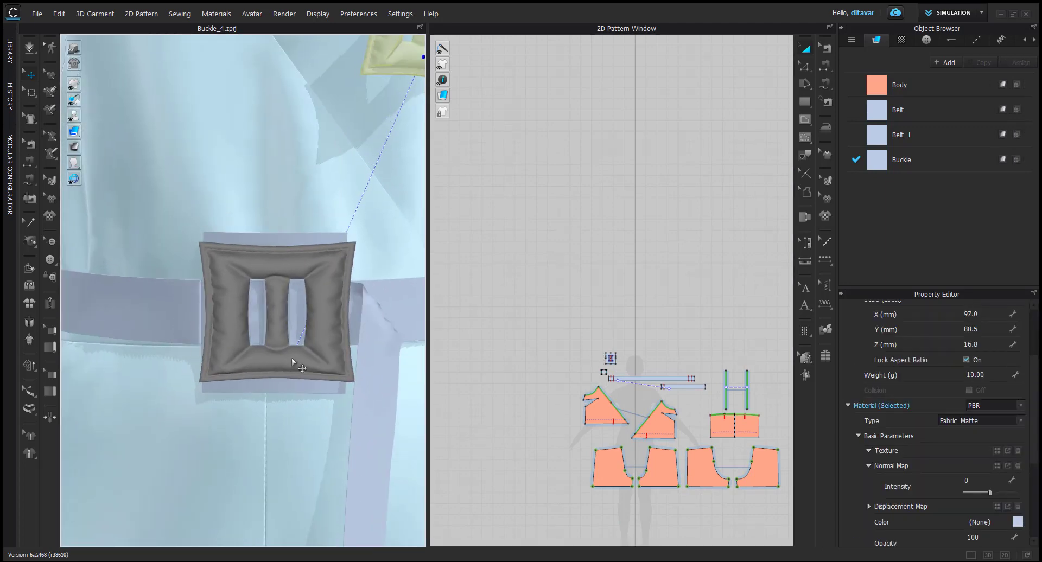
pyautogui.click(291, 357)
pyautogui.scroll(-2, 272, 326)
pyautogui.click(267, 317)
pyautogui.click(243, 178)
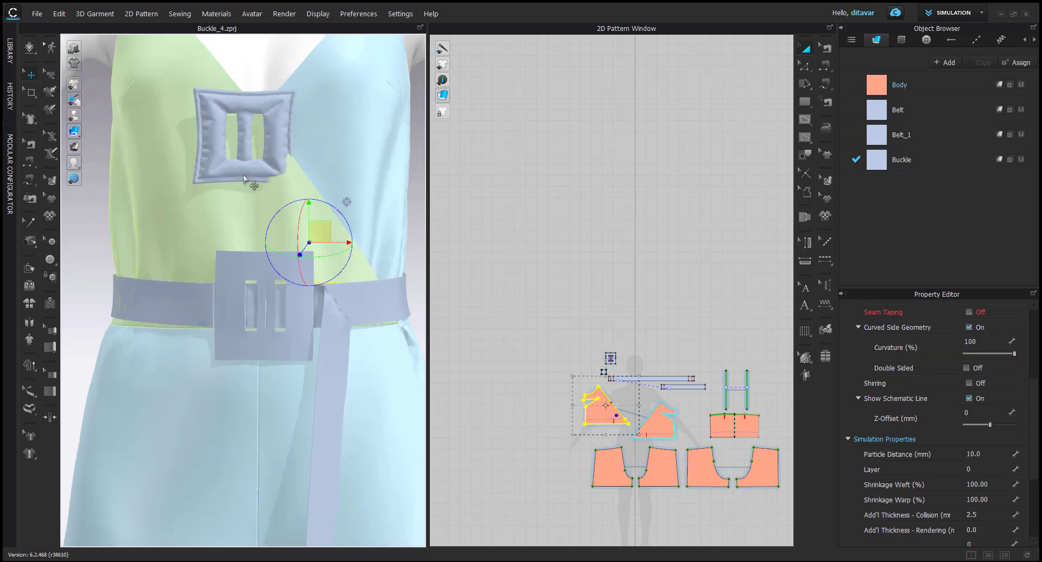
# Attach the padded buckle trim to the flat buckle, aligning its openings with the two slots
pyautogui.scroll(2, 252, 168)
pyautogui.click(249, 99)
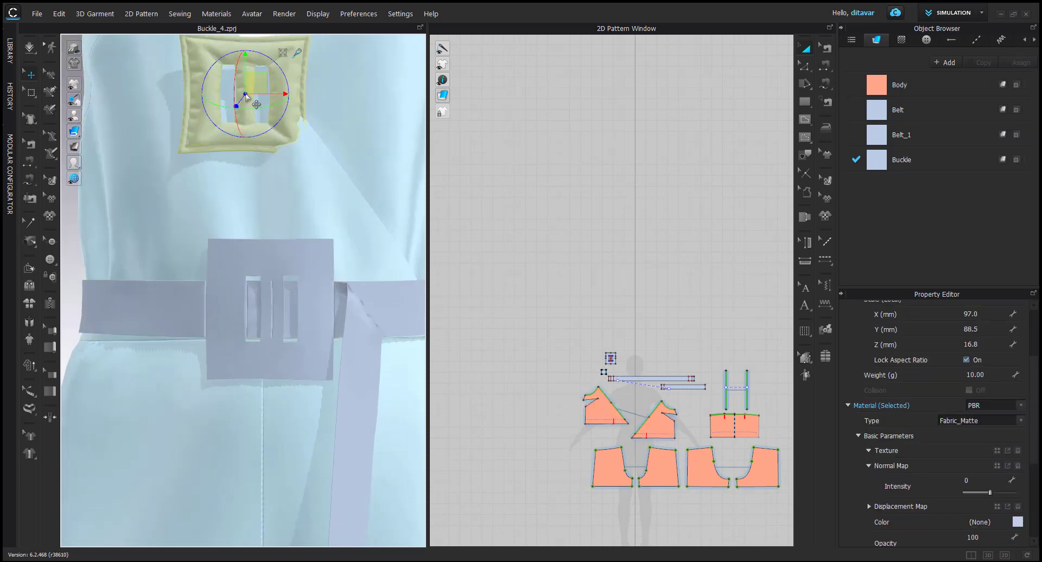
pyautogui.click(296, 54)
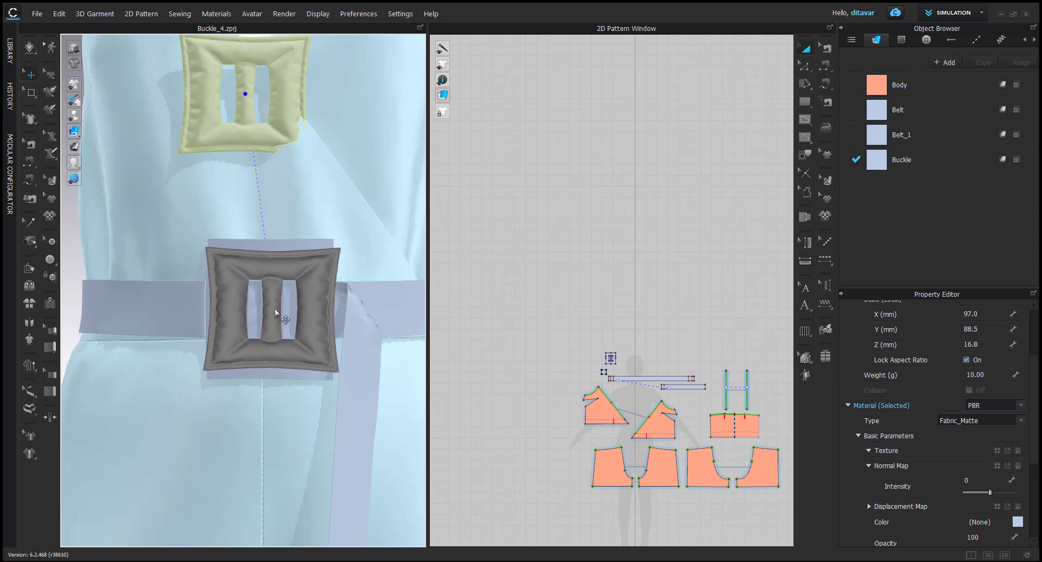
pyautogui.click(275, 309)
pyautogui.click(557, 297)
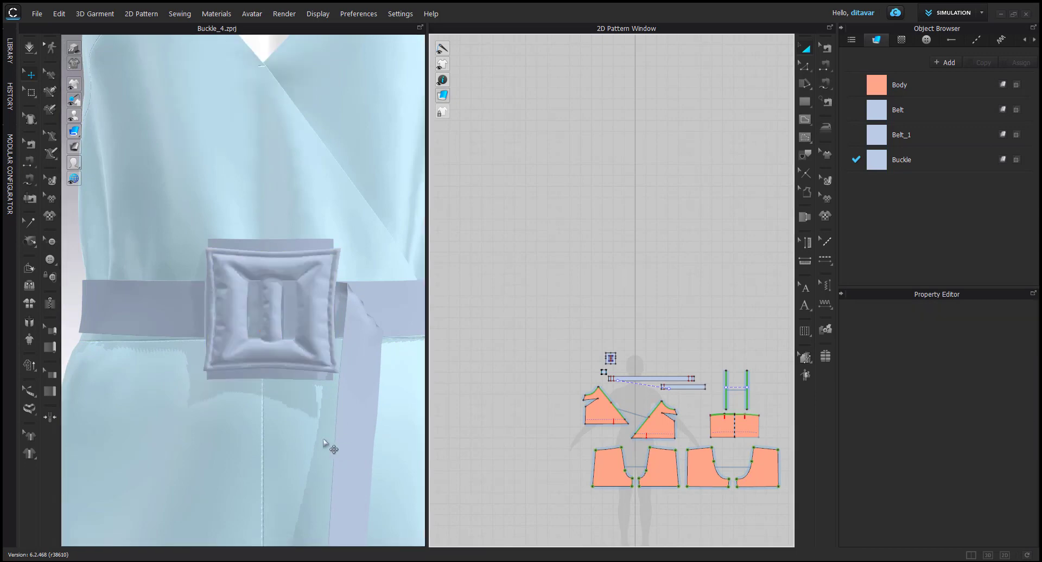
# Show the belt loop again and adjust the padded buckle so that its center bar sits beneath the loop
pyautogui.scroll(-3, 288, 345)
pyautogui.click(270, 318)
pyautogui.moveTo(274, 336); pyautogui.dragTo(291, 363, button='right')
pyautogui.click(492, 385)
pyautogui.click(290, 393)
pyautogui.moveTo(286, 399); pyautogui.dragTo(292, 394)
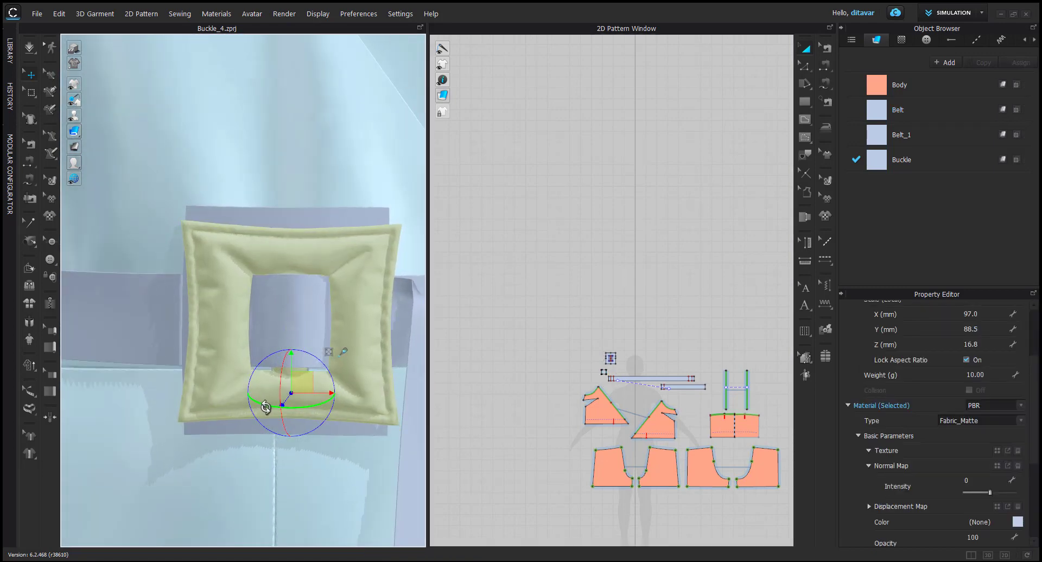
pyautogui.click(479, 417)
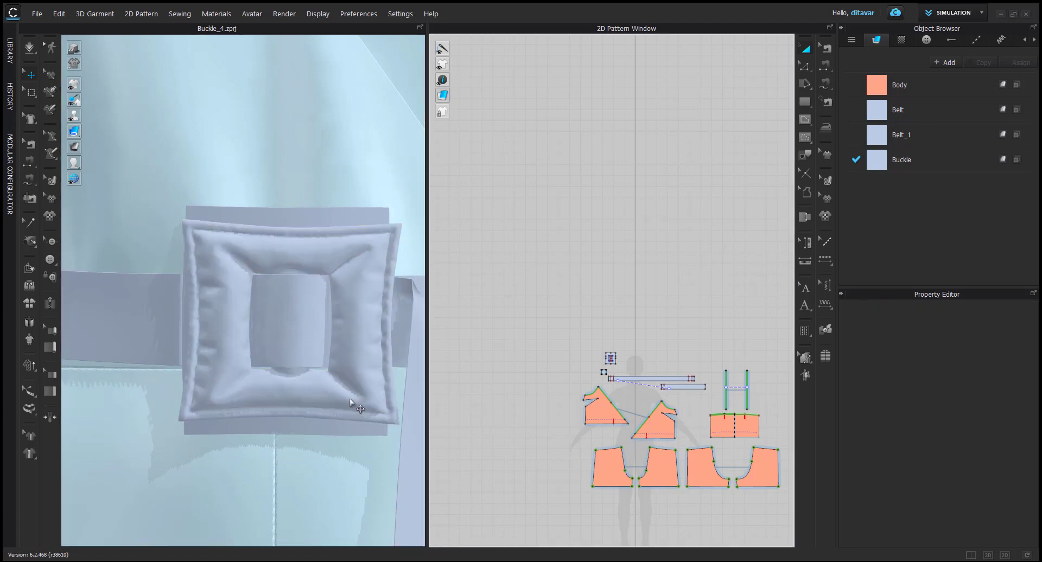
# Simulate the garment and nudge the padded buckle slightly upward on the flat buckle
pyautogui.scroll(1, 342, 401)
pyautogui.press('space')
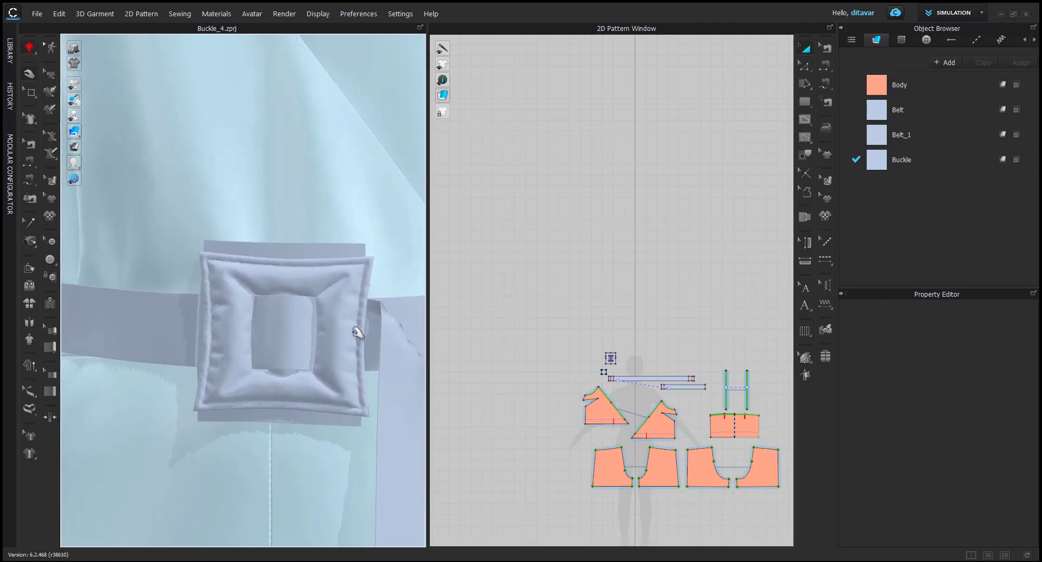
pyautogui.scroll(2, 355, 347)
pyautogui.scroll(5, 279, 291)
pyautogui.press('space')
pyautogui.click(299, 270)
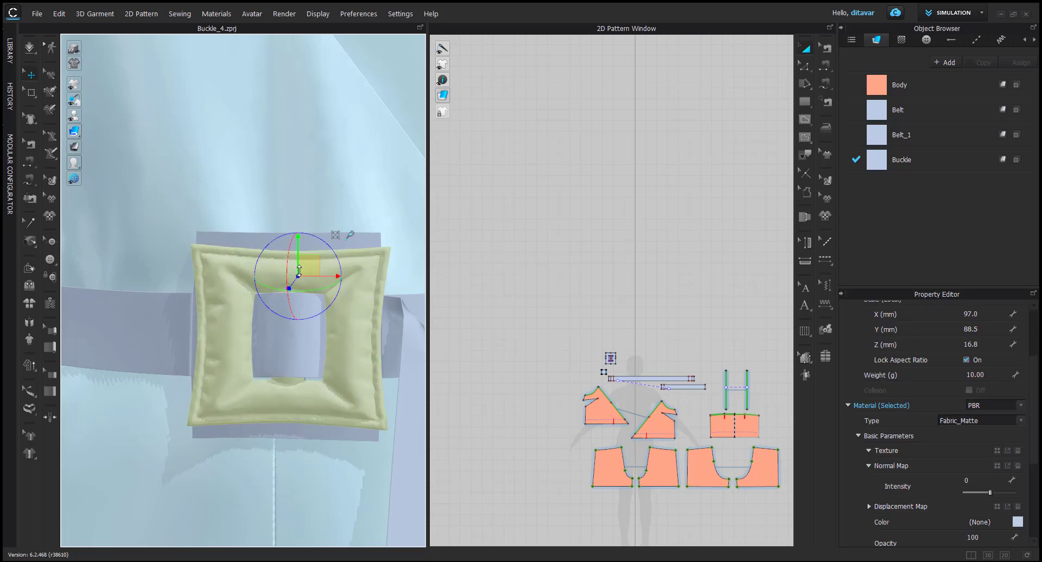
pyautogui.moveTo(297, 261); pyautogui.dragTo(297, 259)
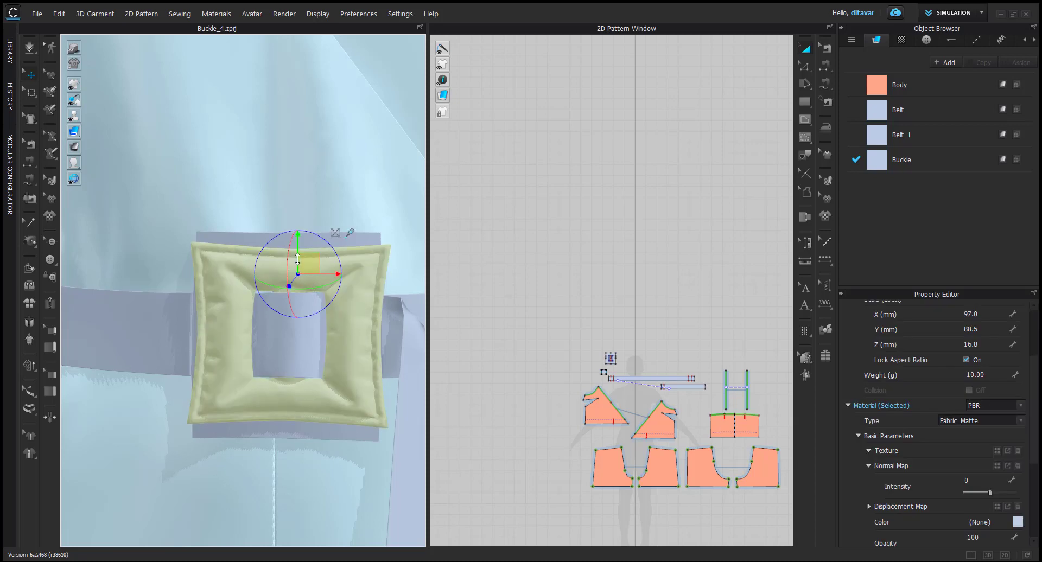
pyautogui.click(498, 309)
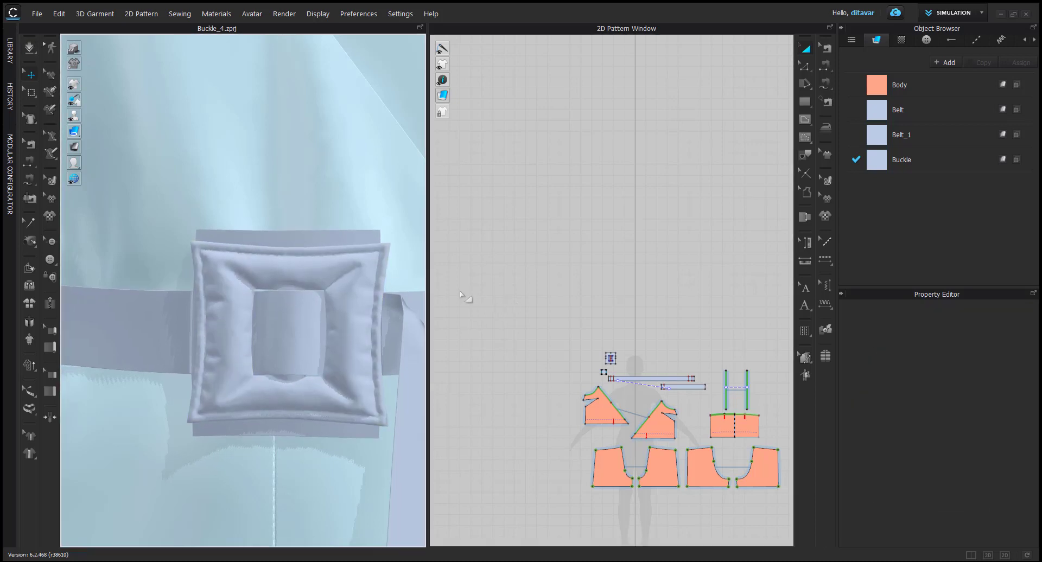
# Run the simulation again to settle the belt and the repositioned padded buckle
pyautogui.press('space')
pyautogui.scroll(-3, 360, 324)
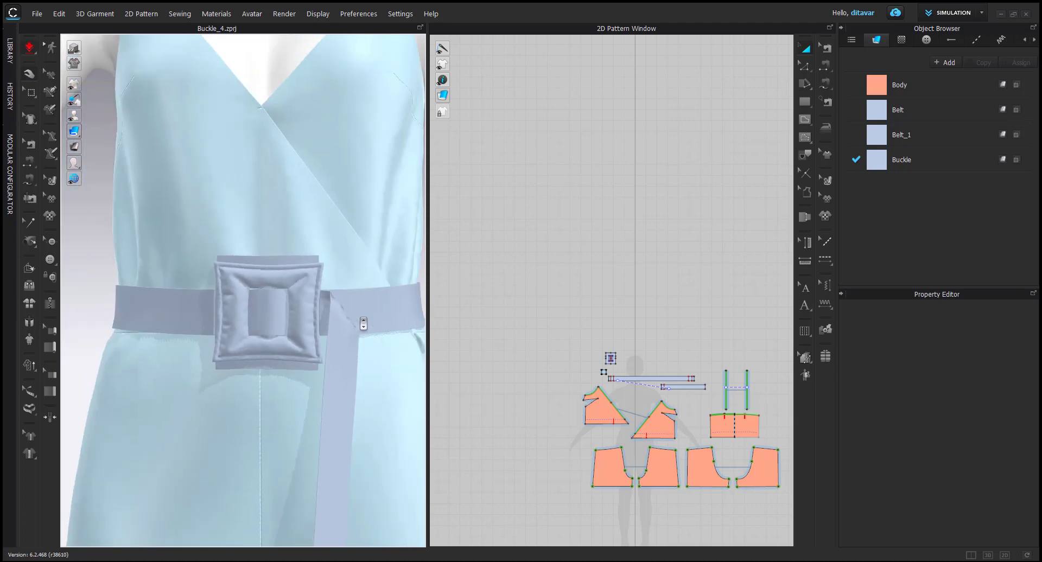
pyautogui.scroll(2, 357, 319)
pyautogui.moveTo(357, 321); pyautogui.dragTo(429, 328, button='right')
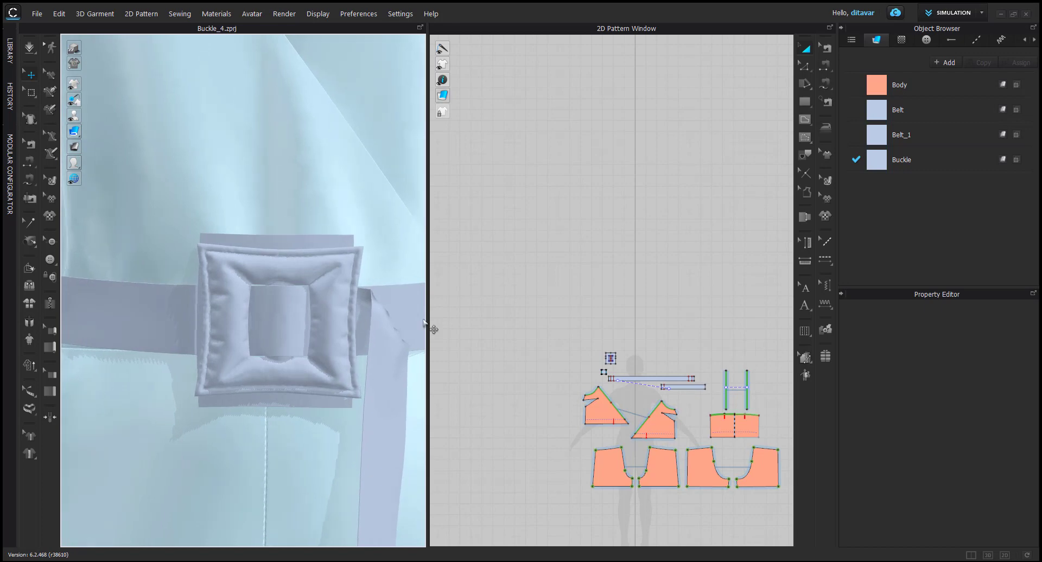
# Try a different additional collision thickness on the flat buckle and simulate the garment
pyautogui.click(274, 407)
pyautogui.moveTo(274, 407); pyautogui.dragTo(333, 395, button='right')
pyautogui.press('space')
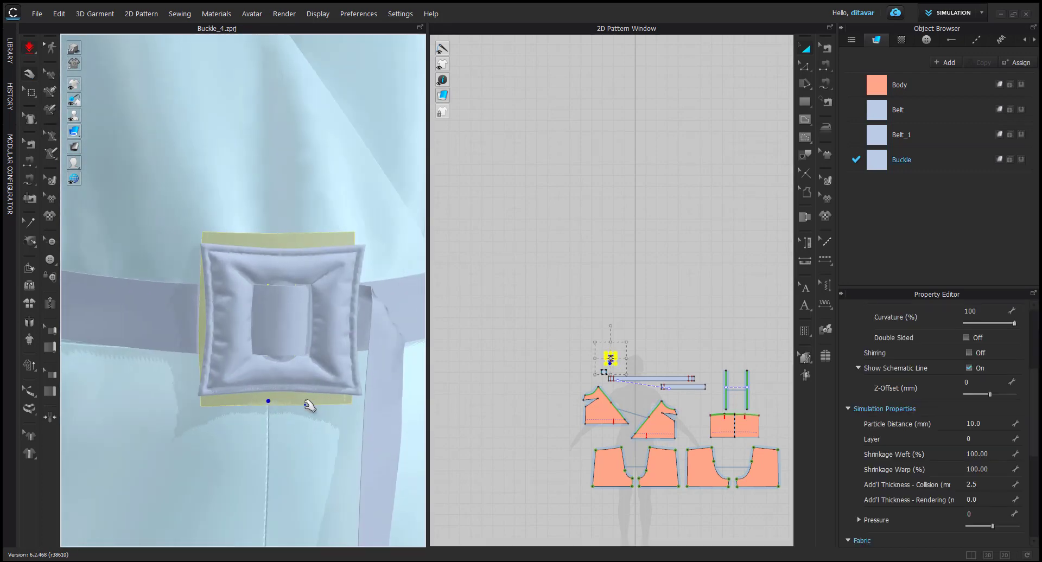
pyautogui.press('space')
pyautogui.click(985, 485)
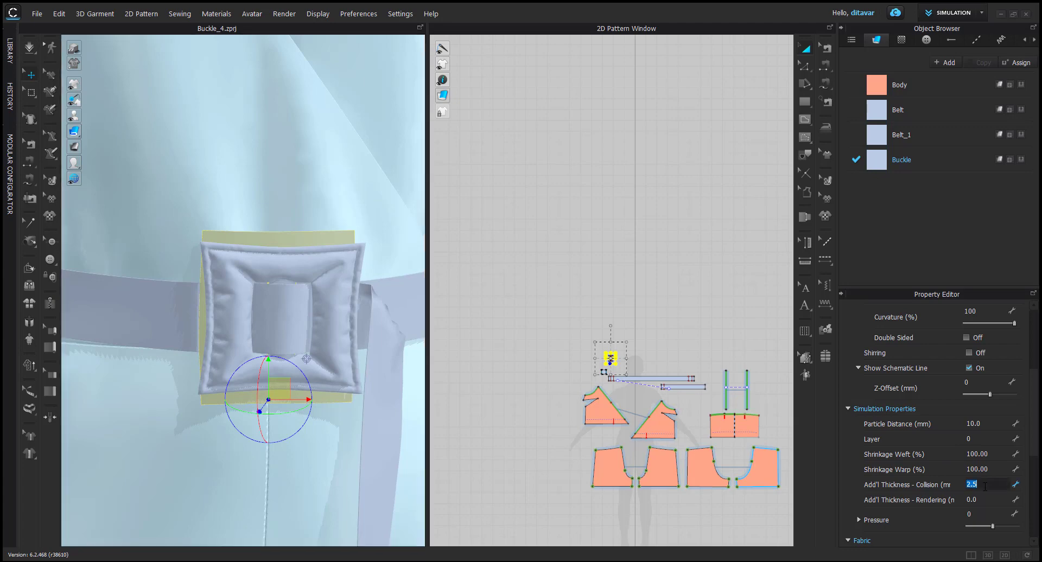
pyautogui.click(518, 211)
pyautogui.press('space')
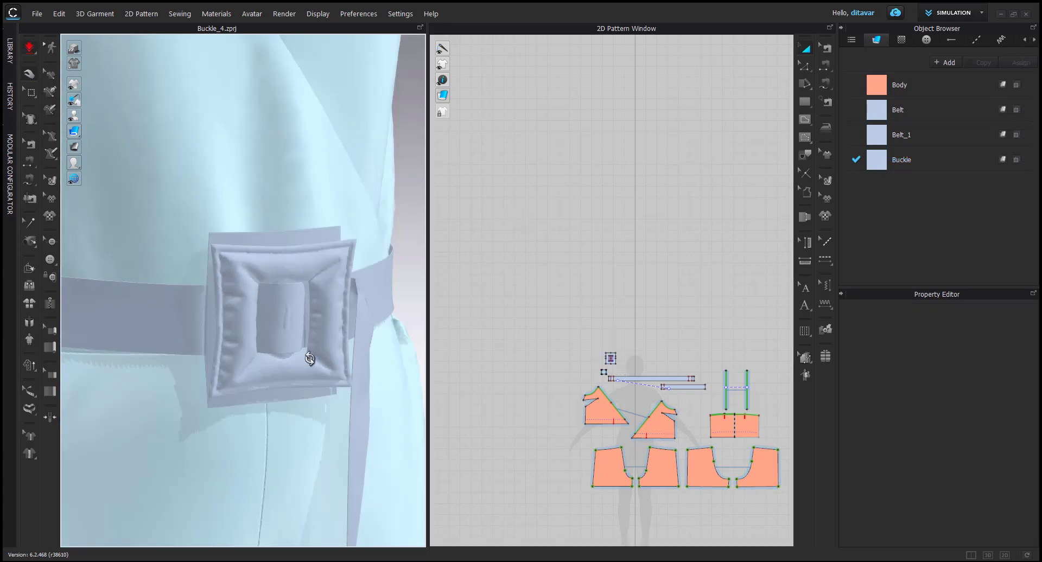
pyautogui.moveTo(310, 356); pyautogui.dragTo(263, 343, button='right')
pyautogui.press('space')
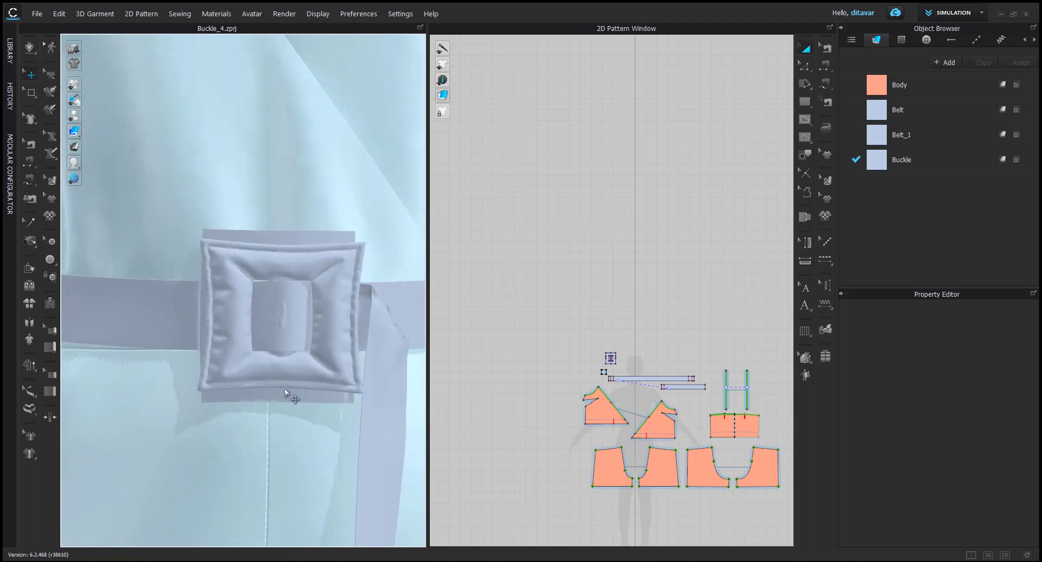
# Set the flat buckle's additional collision thickness to 3.0 mm
pyautogui.click(281, 394)
pyautogui.click(983, 486)
pyautogui.write('3')
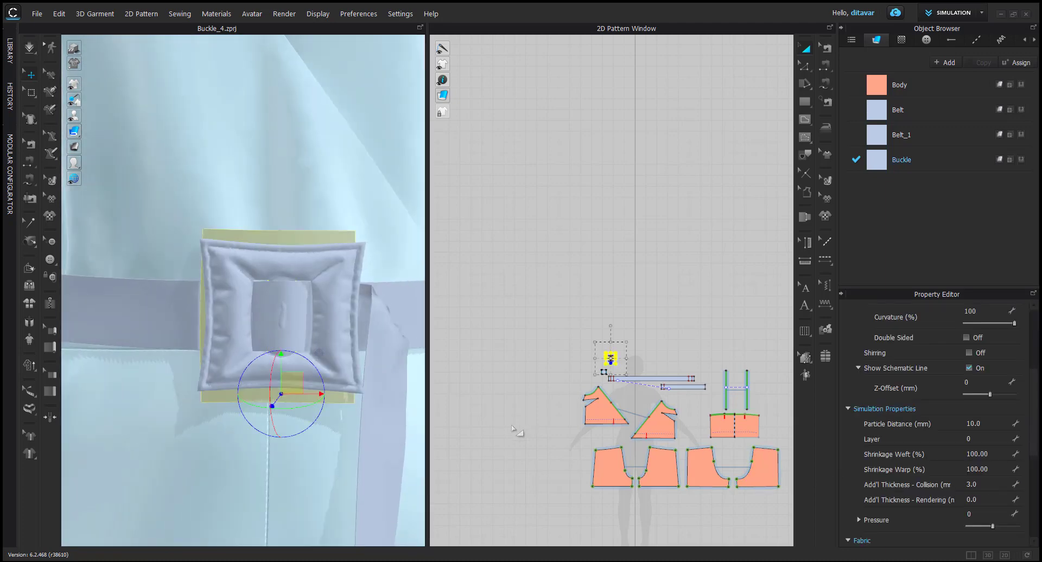
pyautogui.click(472, 440)
# Adjust the padded buckle's depth relative to the flat buckle from a side view and simulate the garment
pyautogui.click(270, 365)
pyautogui.moveTo(274, 365); pyautogui.dragTo(320, 370, button='right')
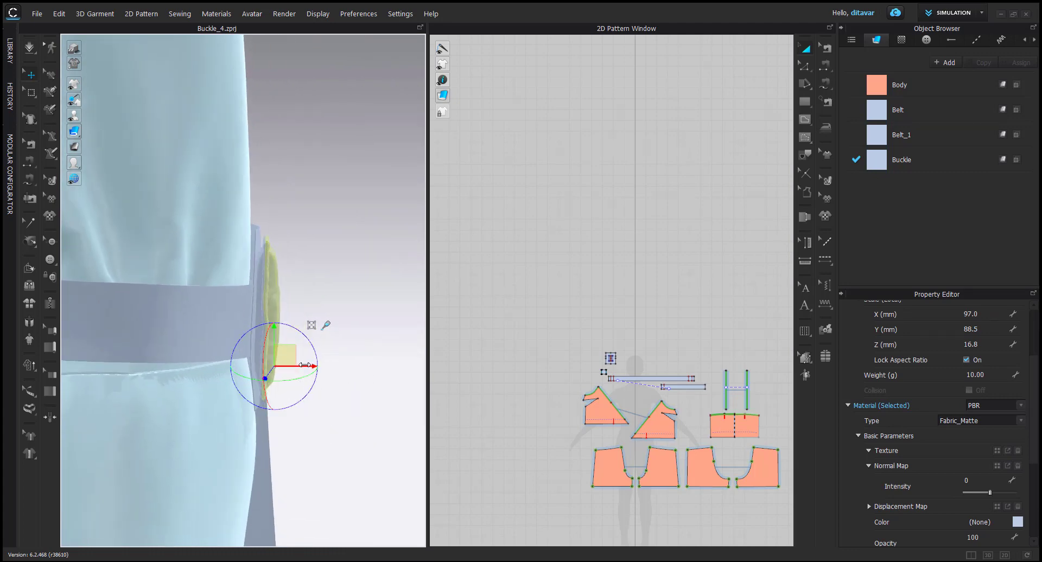
pyautogui.click(378, 409)
pyautogui.moveTo(379, 410); pyautogui.dragTo(283, 384, button='right')
pyautogui.scroll(-5, 275, 395)
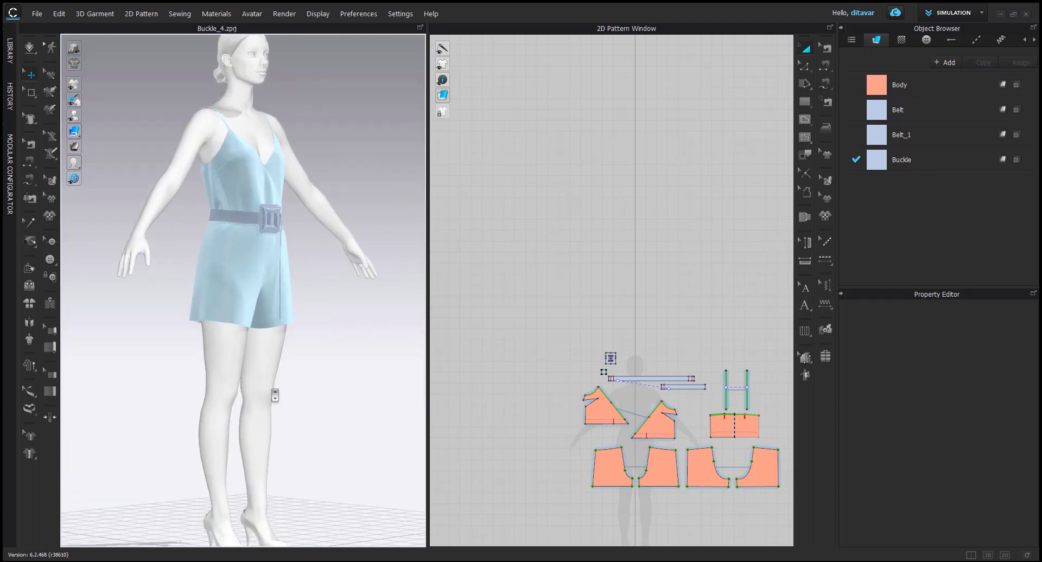
pyautogui.press('2')
pyautogui.scroll(5, 311, 318)
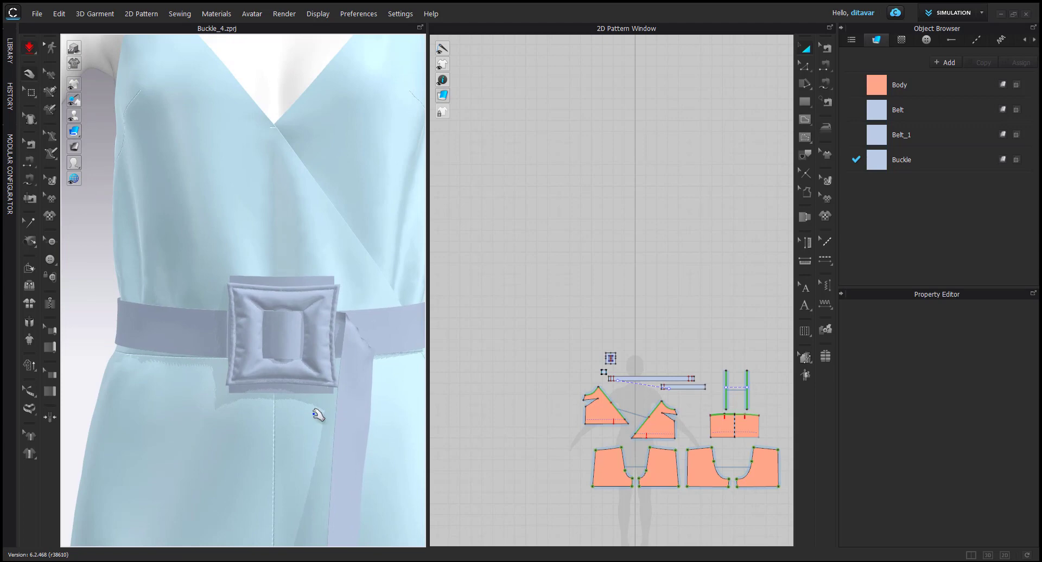
# Set the 3D seamline intensity to 0 for all sewing lines on the flat buckle pattern
pyautogui.scroll(-5, 515, 417)
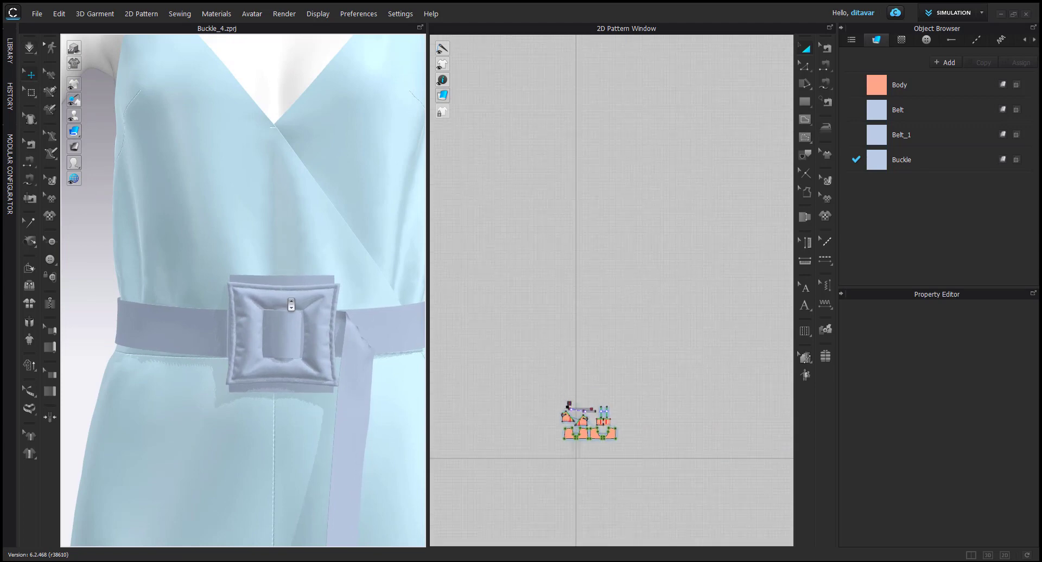
pyautogui.scroll(2, 291, 304)
pyautogui.moveTo(662, 455); pyautogui.dragTo(704, 421, button='middle')
pyautogui.scroll(1, 701, 421)
pyautogui.press('b')
pyautogui.scroll(7, 595, 348)
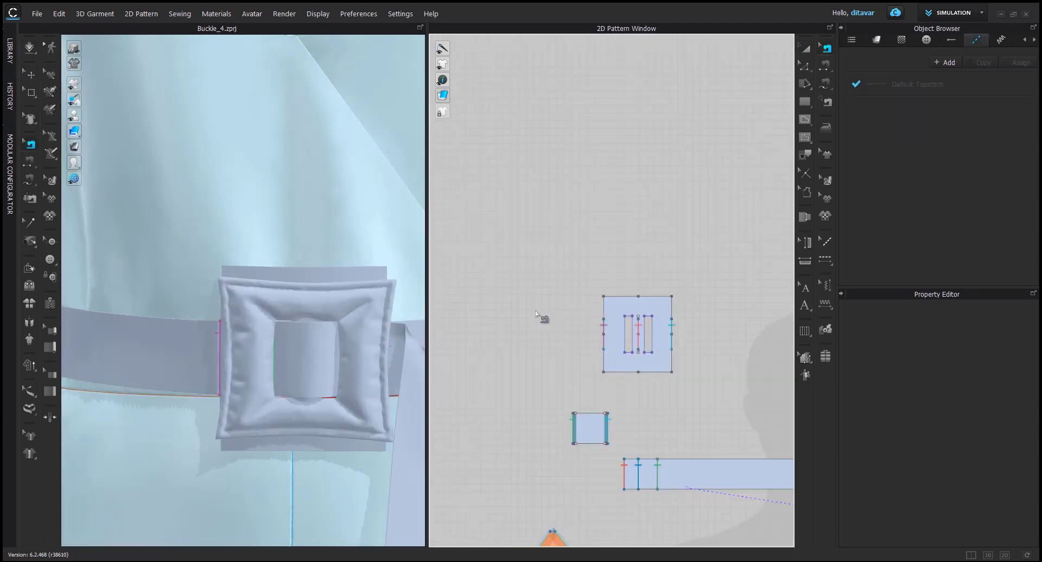
pyautogui.scroll(2, 534, 313)
pyautogui.moveTo(538, 272); pyautogui.dragTo(726, 398)
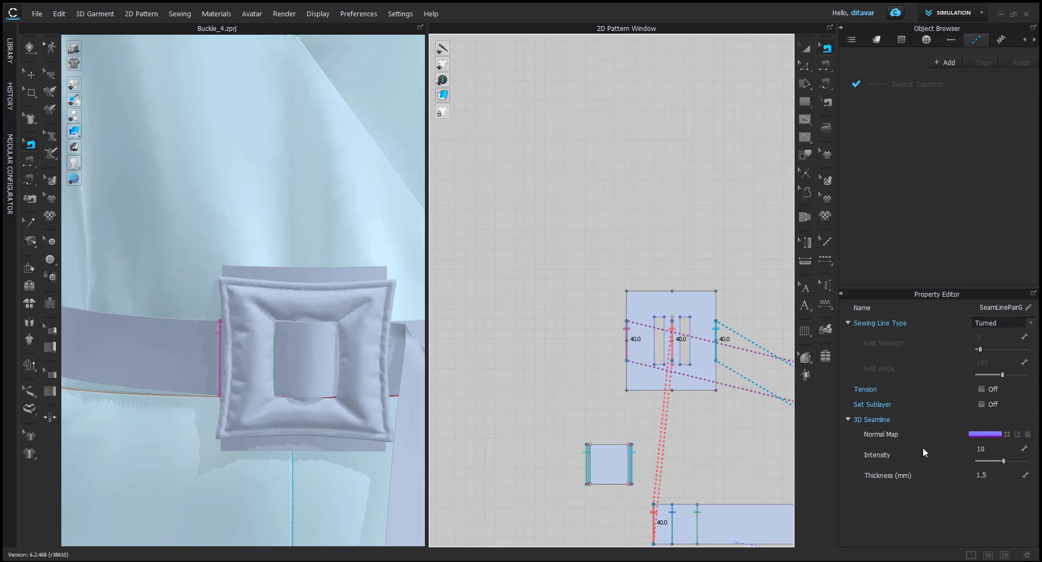
pyautogui.click(991, 449)
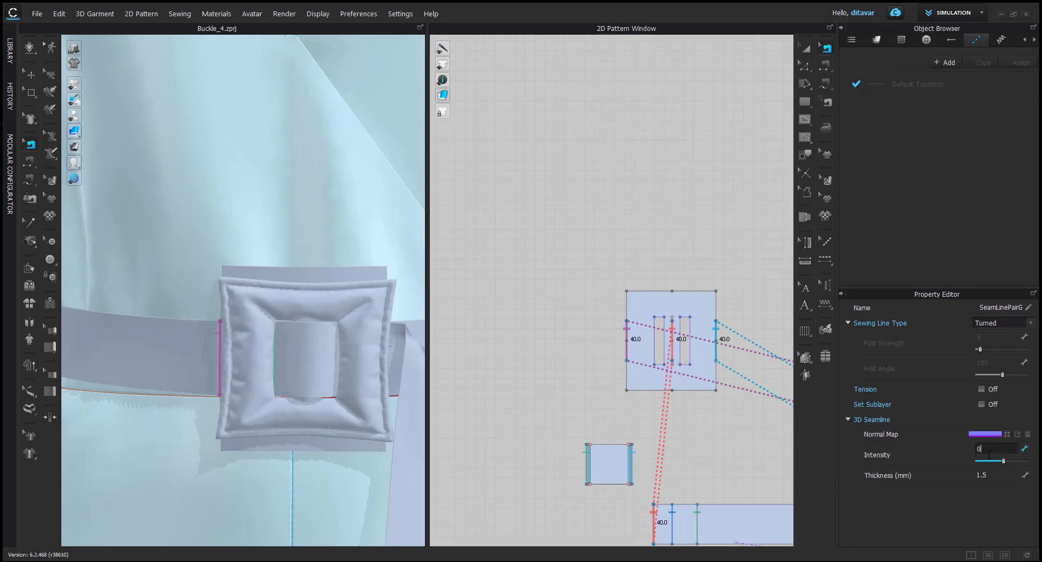
pyautogui.click(659, 207)
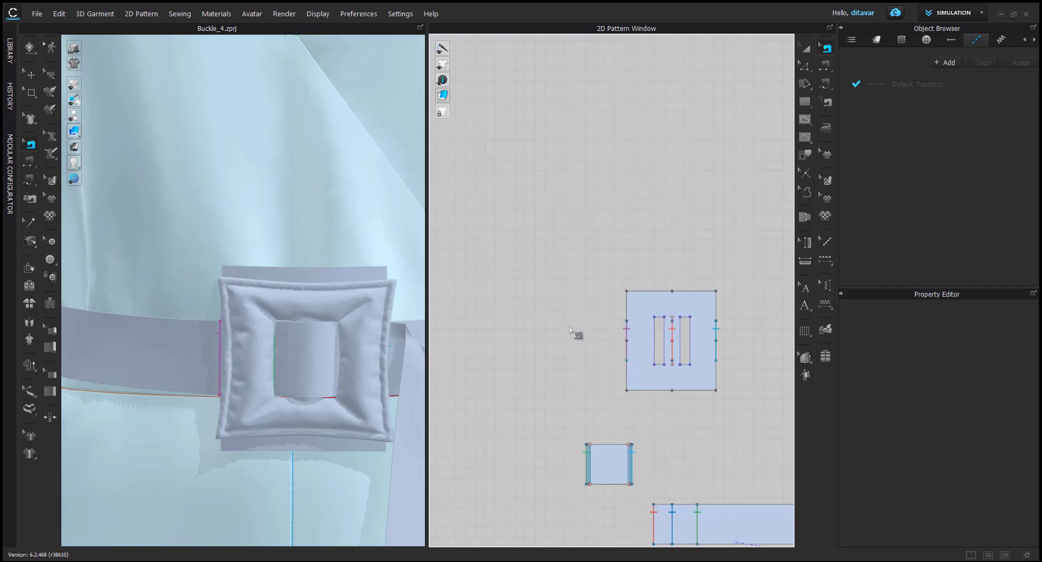
# Examine the seam between the belt and the flat buckle's edge, including its 3D seamline intensity
pyautogui.press('a')
pyautogui.scroll(3, 586, 401)
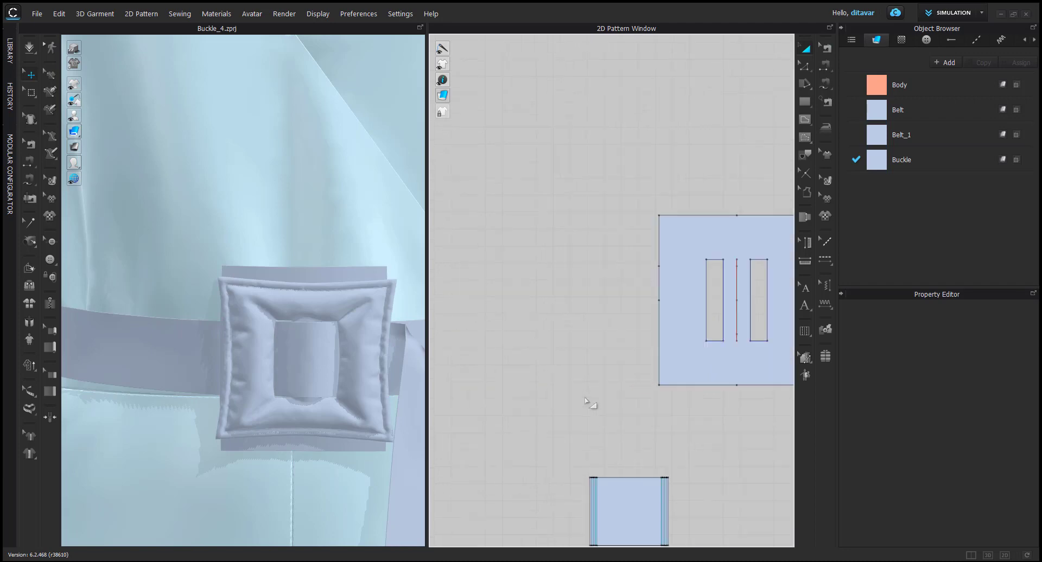
pyautogui.press('b')
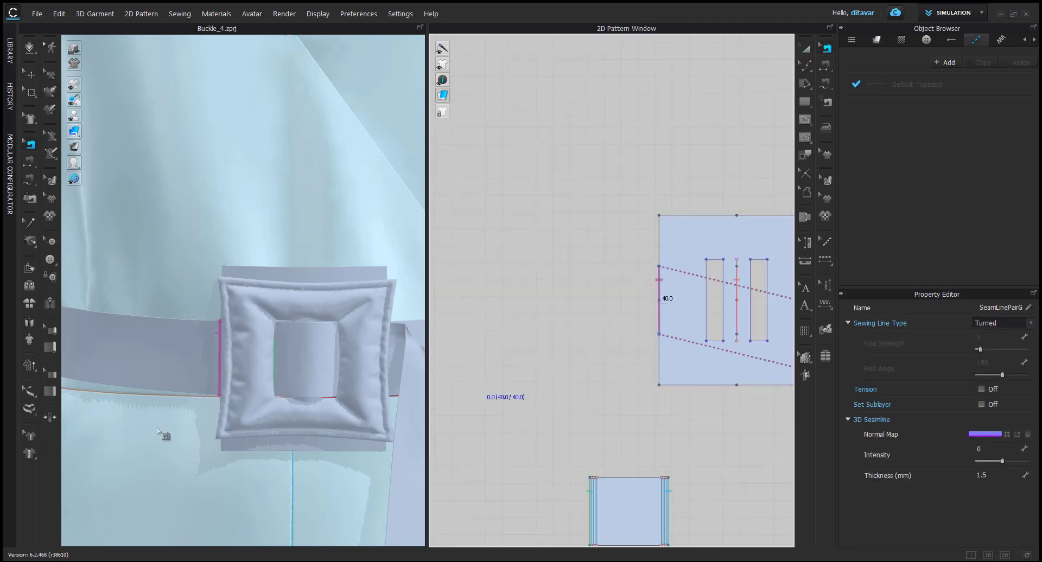
pyautogui.scroll(2, 181, 372)
pyautogui.moveTo(181, 373); pyautogui.dragTo(352, 356, button='middle')
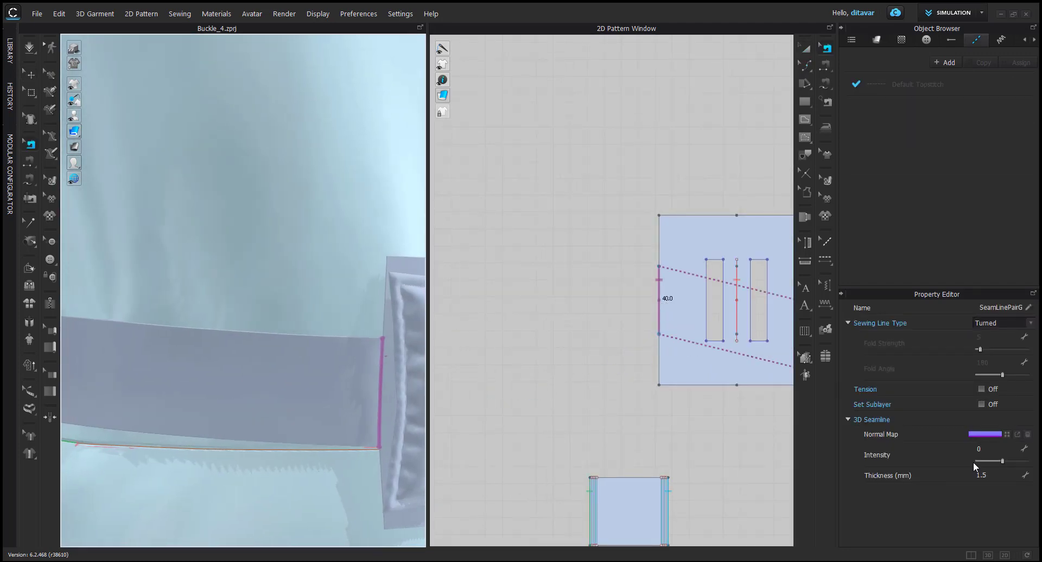
pyautogui.click(997, 450)
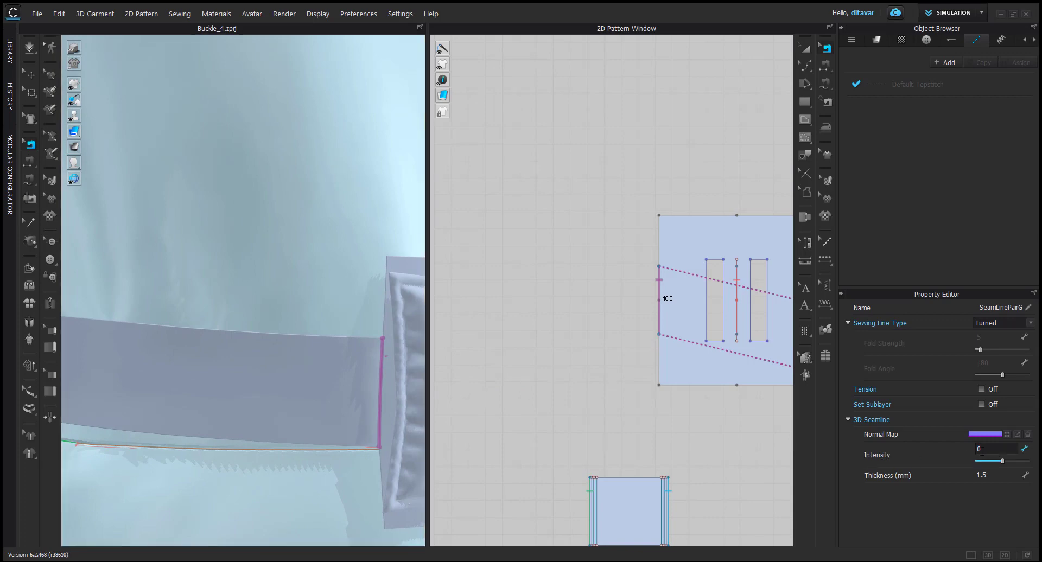
pyautogui.click(698, 419)
pyautogui.click(657, 293)
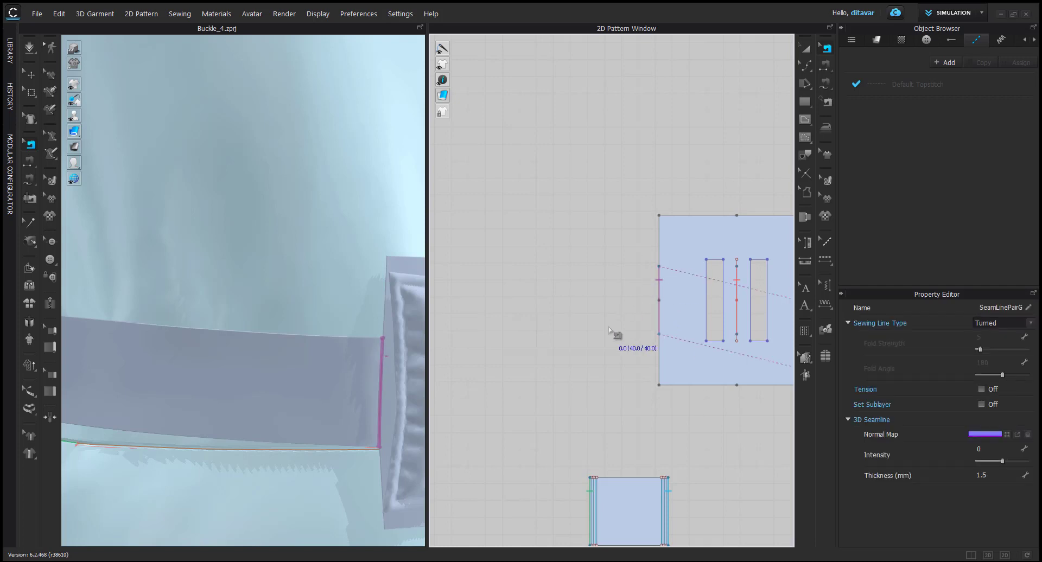
pyautogui.click(608, 329)
pyautogui.moveTo(288, 358); pyautogui.dragTo(311, 371, button='middle')
pyautogui.moveTo(402, 396); pyautogui.dragTo(296, 383, button='middle')
pyautogui.scroll(1, 296, 383)
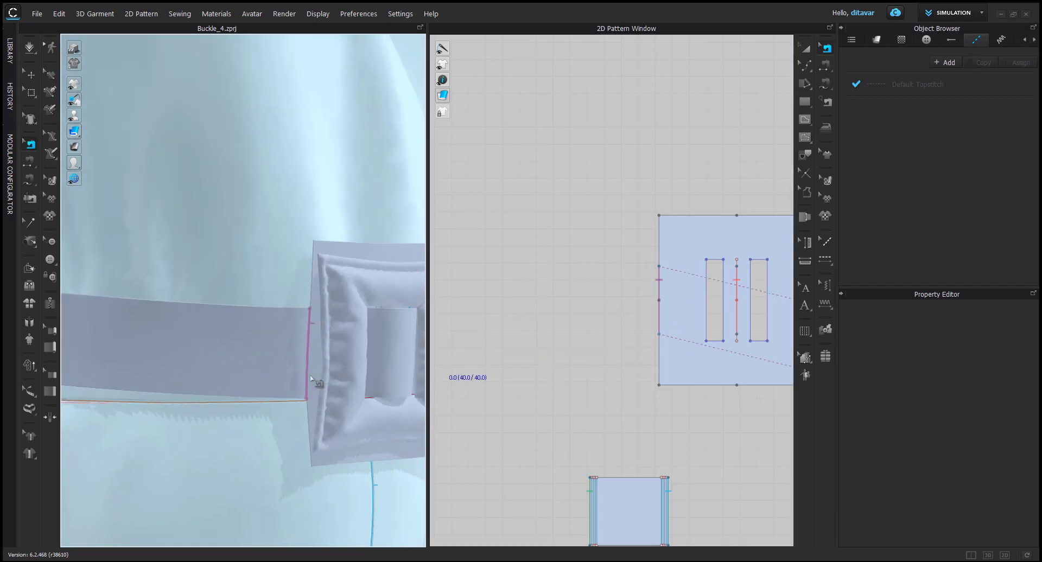
# Set the 3D seamline intensity to 0 for the sewing lines at the belt's end and on the small loop
pyautogui.scroll(-5, 620, 272)
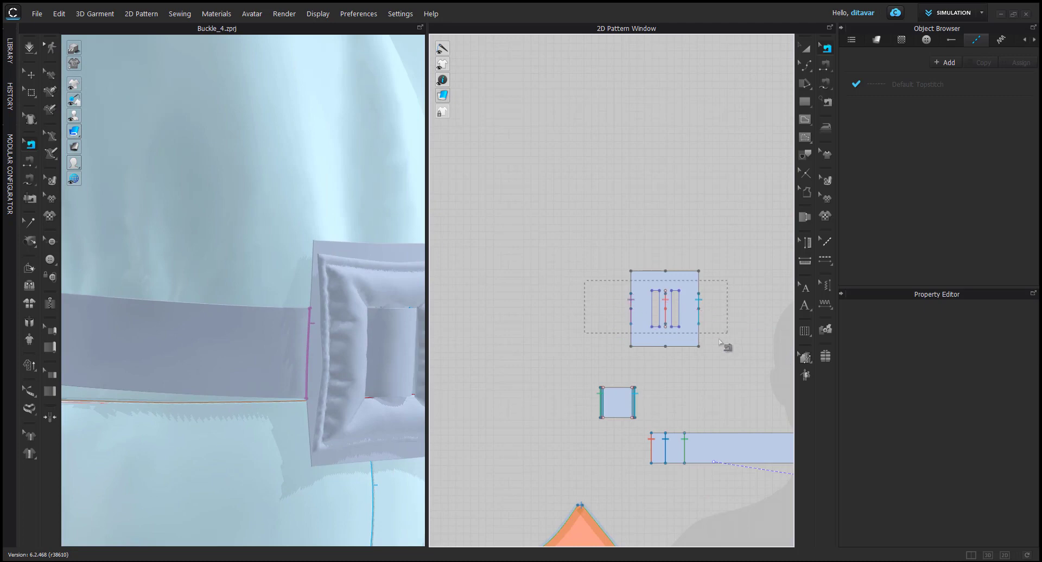
pyautogui.moveTo(719, 341); pyautogui.dragTo(716, 343)
pyautogui.scroll(-4, 640, 349)
pyautogui.scroll(3, 624, 359)
pyautogui.moveTo(585, 396); pyautogui.dragTo(642, 345)
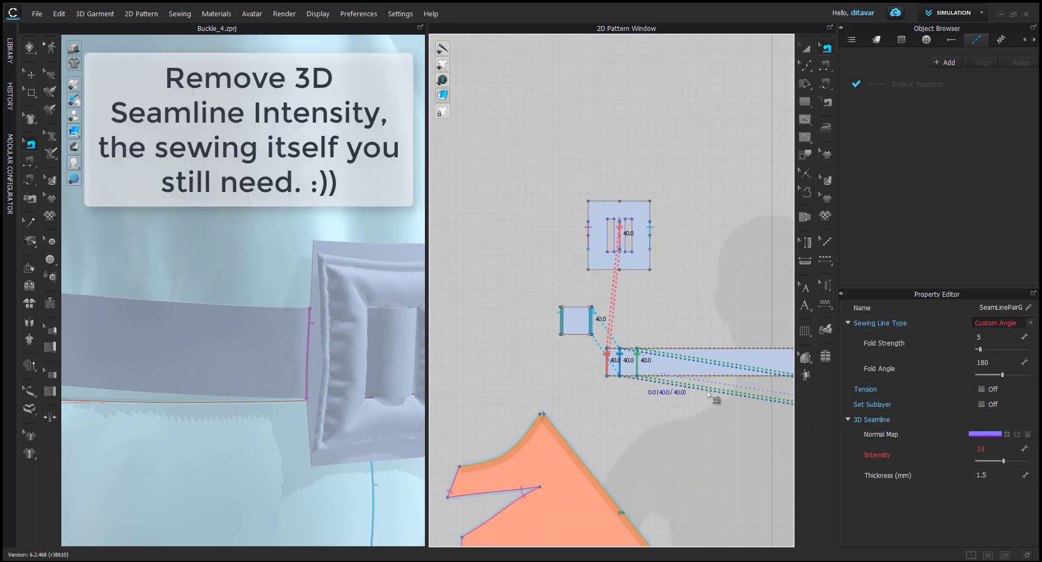
pyautogui.click(994, 448)
pyautogui.click(714, 444)
pyautogui.scroll(-3, 602, 383)
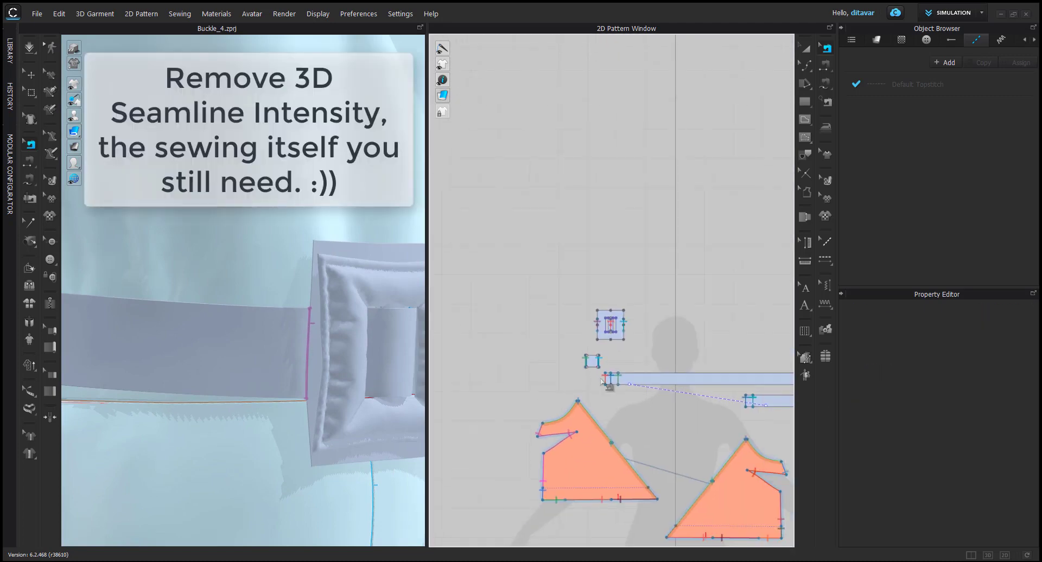
# Select the sewing lines of the buckle, loop and both belt pieces to check their 3D seamline intensity
pyautogui.press('2')
pyautogui.moveTo(550, 349); pyautogui.dragTo(615, 389)
pyautogui.click(570, 289)
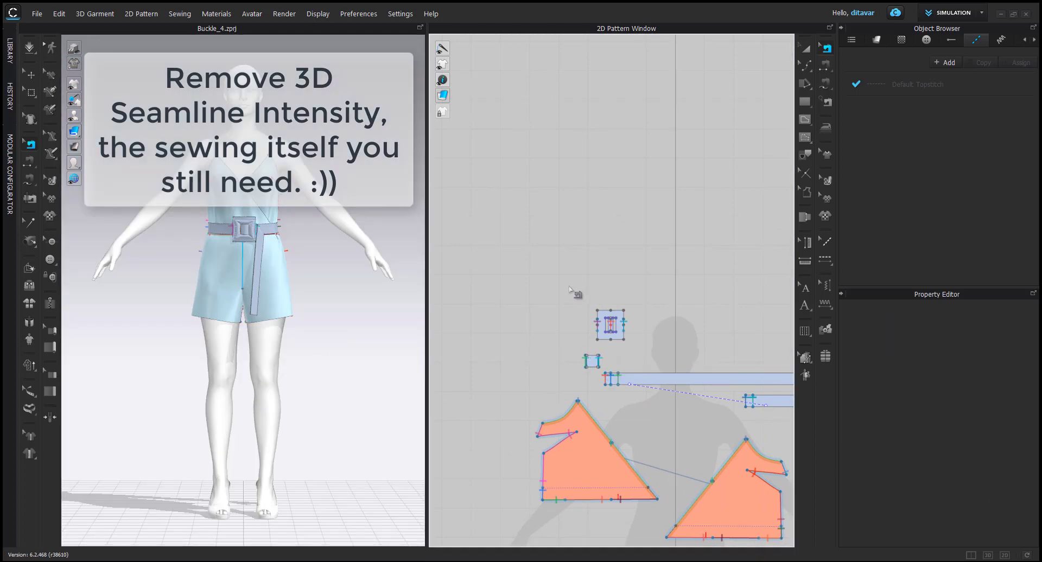
pyautogui.moveTo(683, 401); pyautogui.dragTo(684, 403)
pyautogui.scroll(-2, 625, 393)
pyautogui.moveTo(625, 393); pyautogui.dragTo(604, 384, button='middle')
pyautogui.moveTo(770, 389); pyautogui.dragTo(714, 345, button='middle')
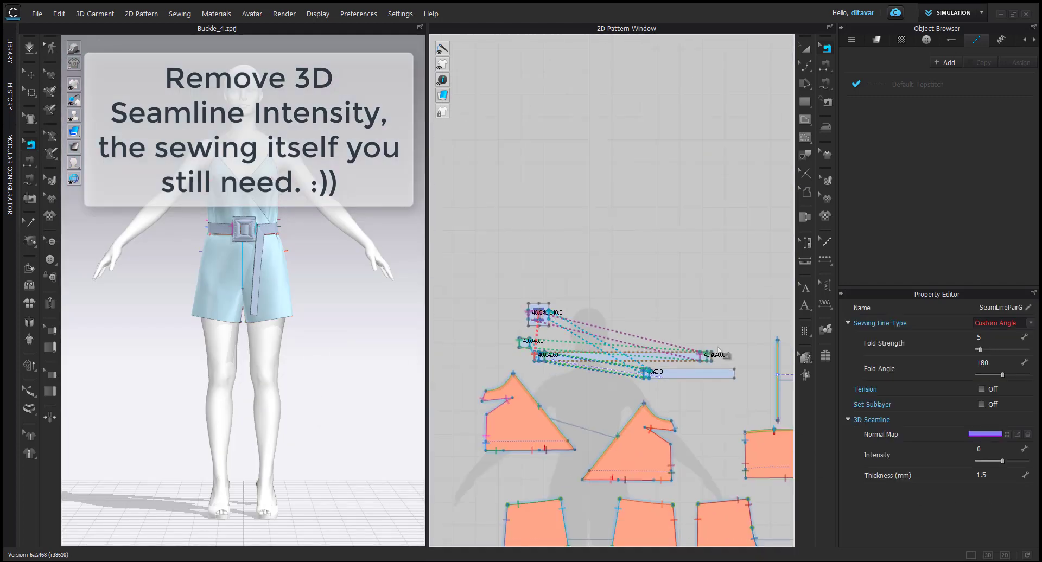
pyautogui.click(499, 283)
pyautogui.moveTo(744, 388); pyautogui.dragTo(744, 389)
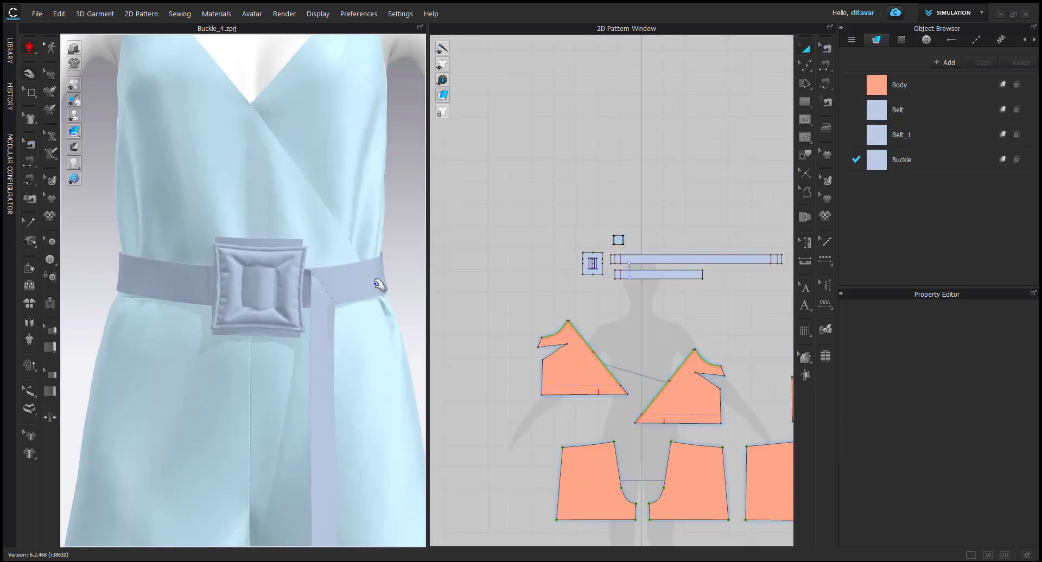
# Simulate the garment while adjusting the waist belt on both sides of the buckle, and check the loop over the padded buckle
pyautogui.click(380, 274)
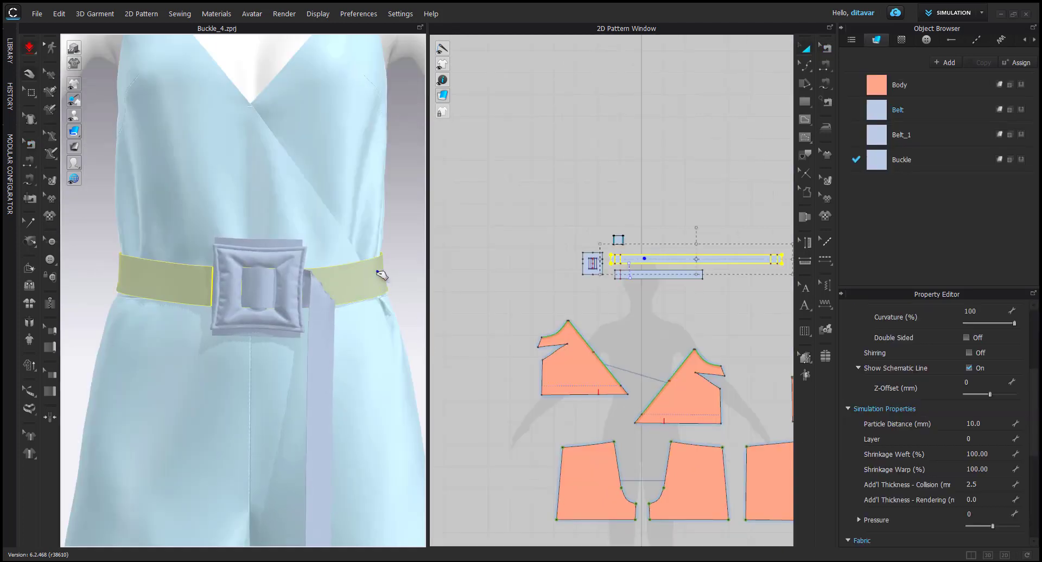
pyautogui.click(496, 316)
pyautogui.press('space')
pyautogui.scroll(-5, 508, 344)
pyautogui.press('space')
pyautogui.click(178, 283)
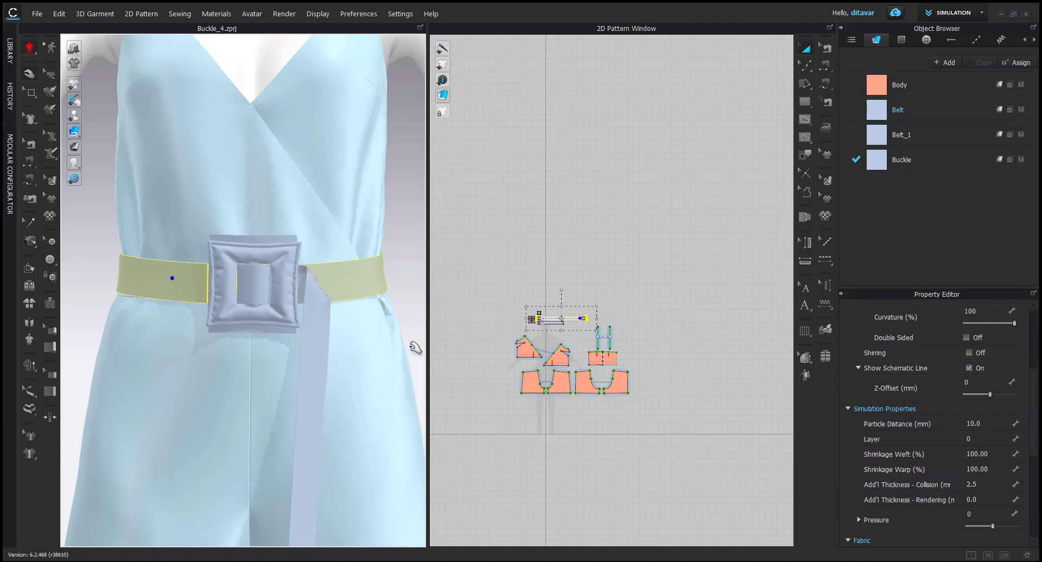
pyautogui.press('space')
pyautogui.click(547, 400)
pyautogui.scroll(-3, 547, 400)
pyautogui.scroll(5, 287, 288)
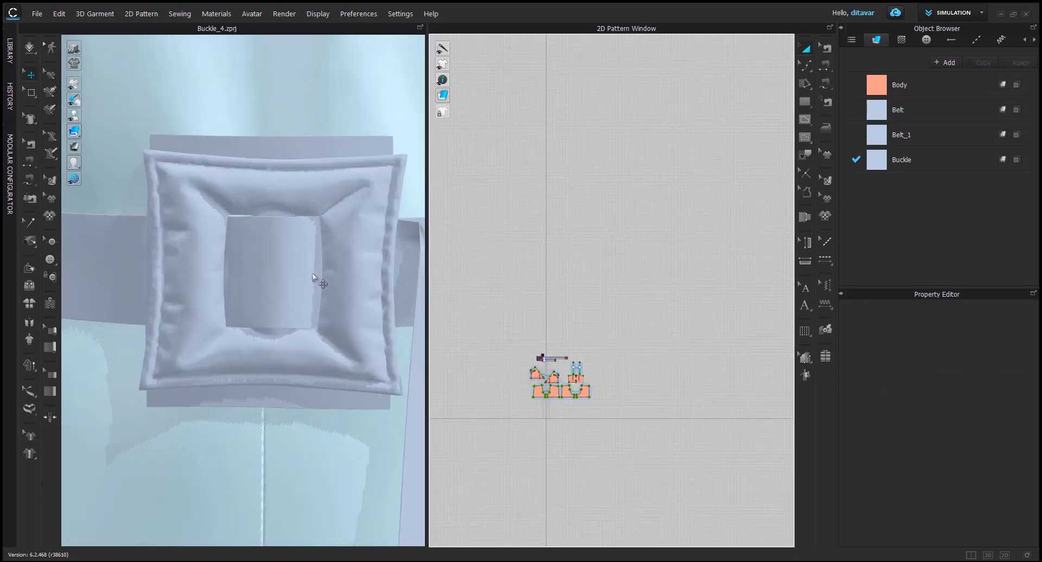
pyautogui.click(313, 278)
pyautogui.click(517, 265)
pyautogui.scroll(-2, 282, 310)
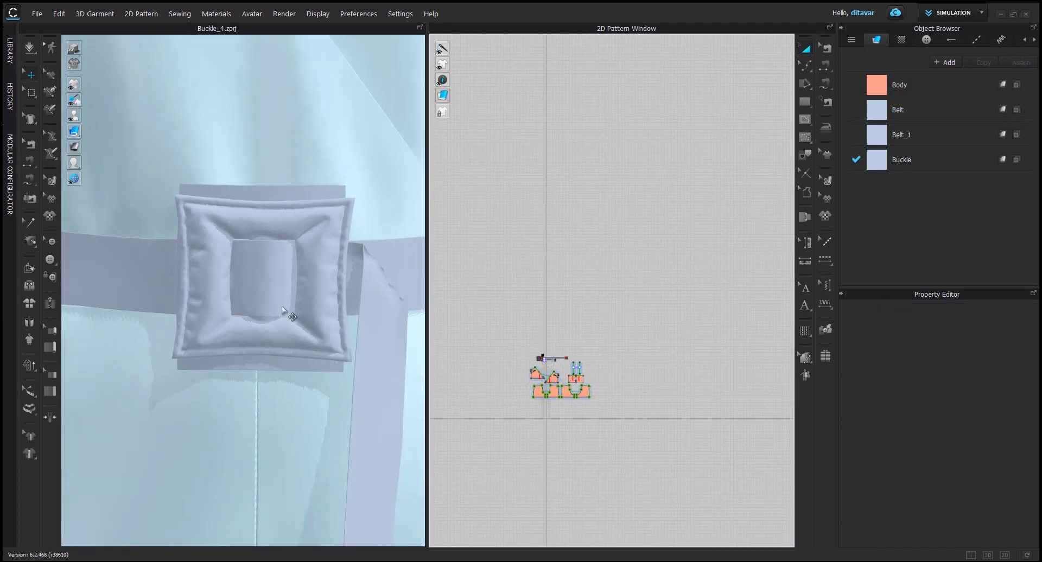
# Split the small belt loop's right side edge uniformly into two equal segments
pyautogui.scroll(4, 292, 288)
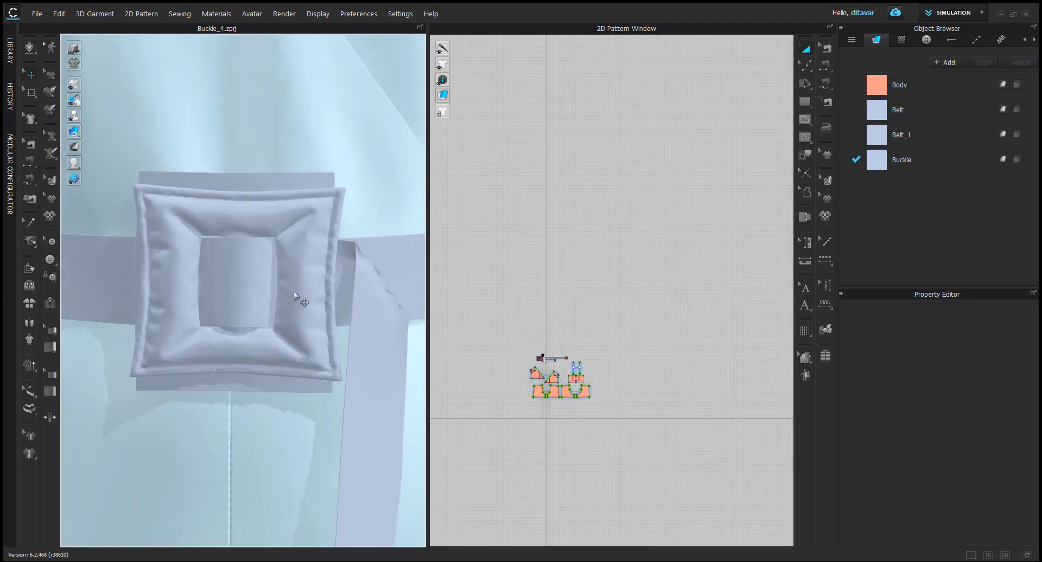
pyautogui.click(291, 289)
pyautogui.click(445, 312)
pyautogui.scroll(3, 336, 269)
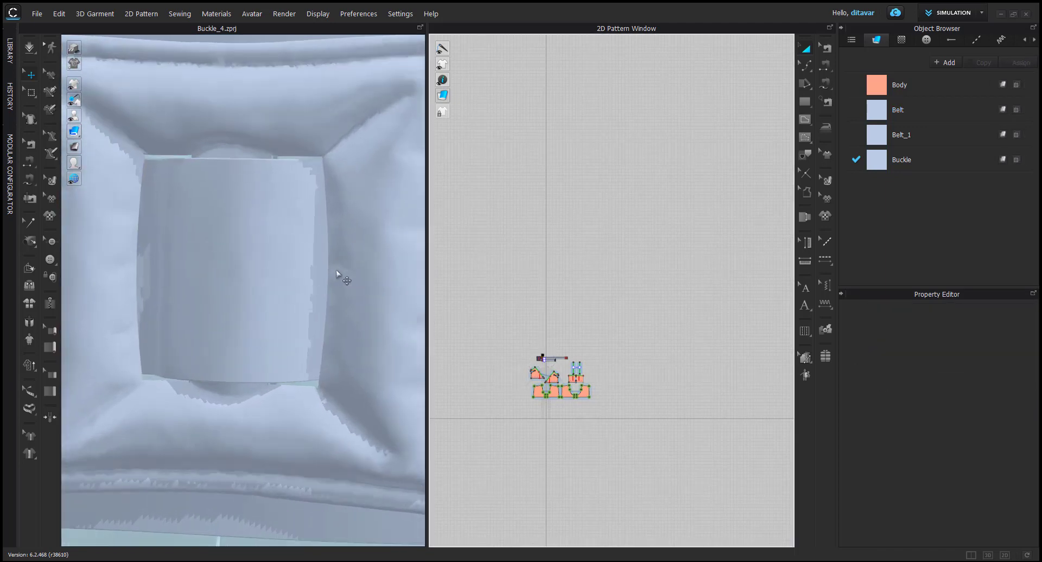
pyautogui.click(315, 274)
pyautogui.scroll(10, 577, 369)
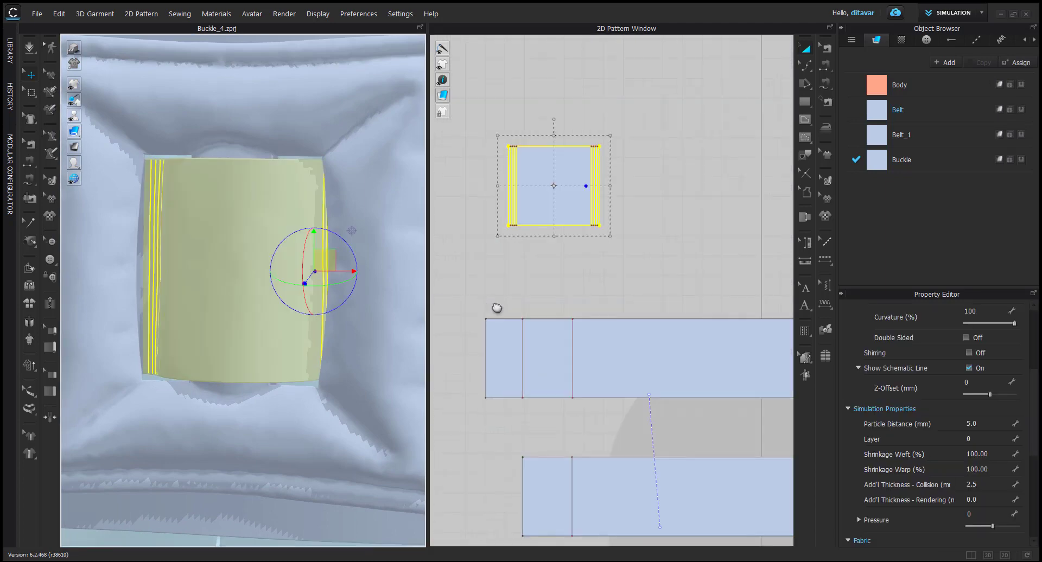
pyautogui.scroll(4, 602, 244)
pyautogui.scroll(4, 631, 250)
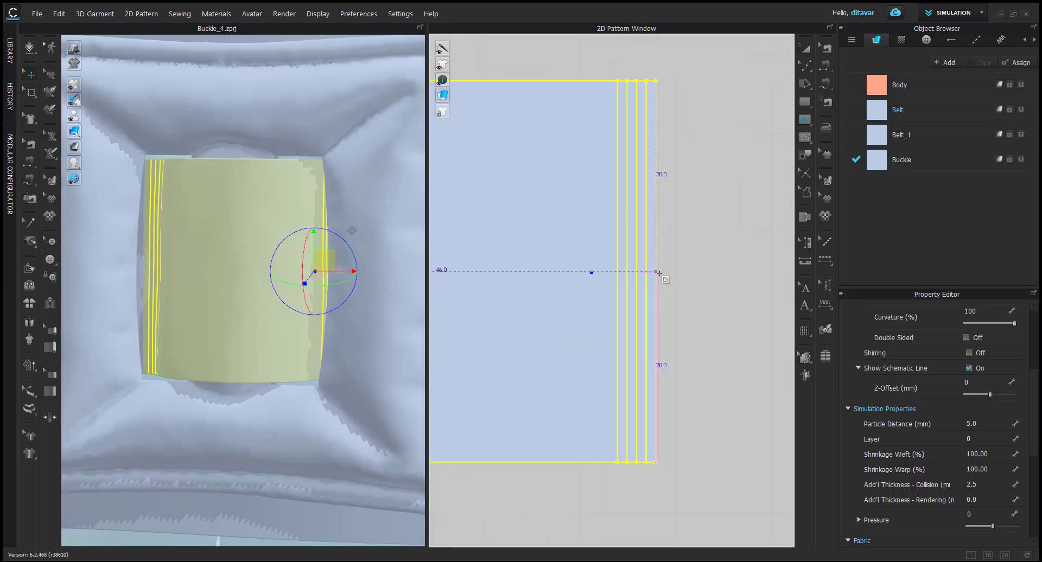
pyautogui.press('z')
pyautogui.click(689, 270)
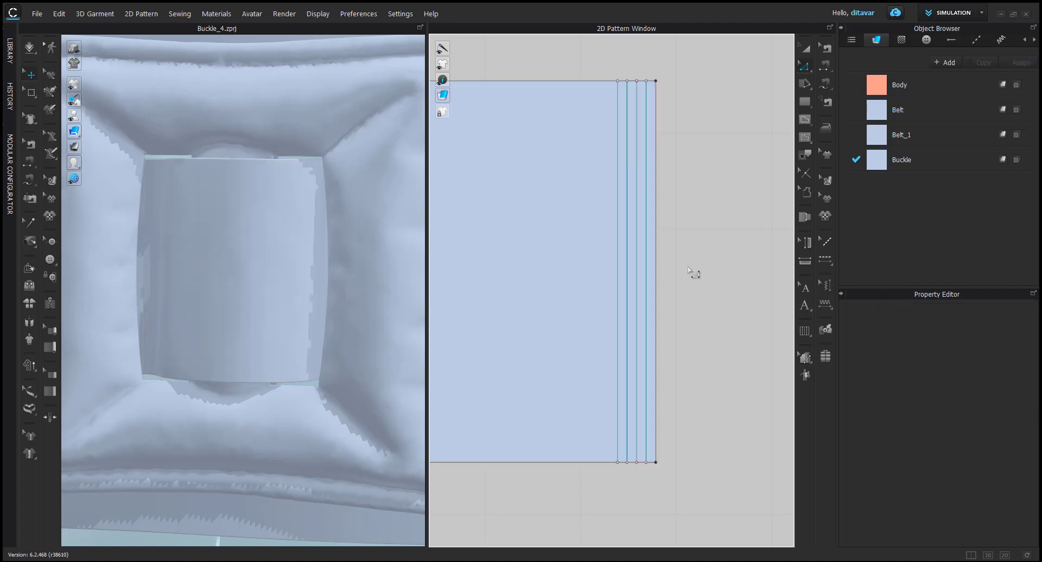
pyautogui.rightClick(655, 263)
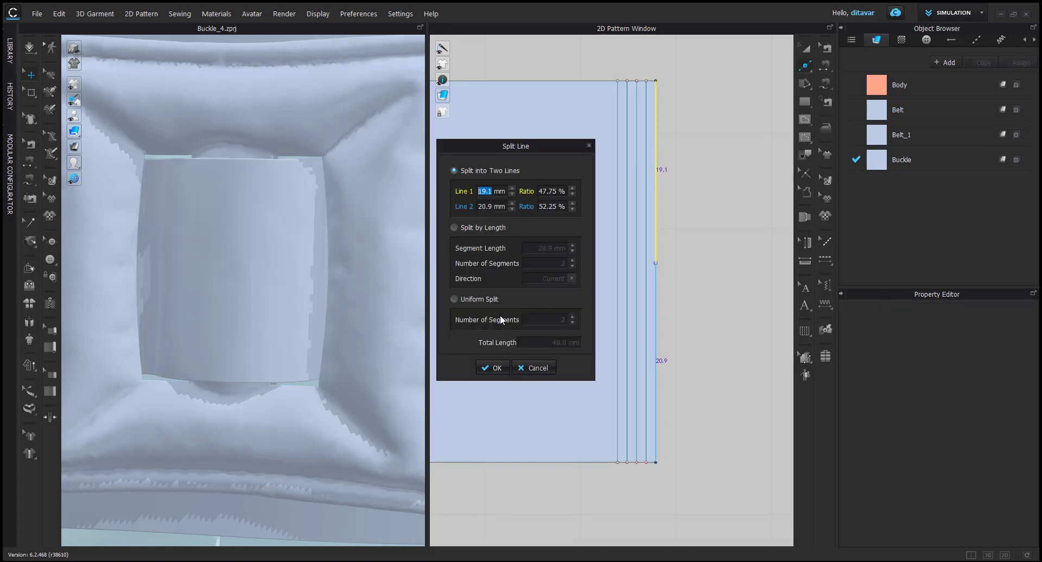
pyautogui.click(461, 301)
pyautogui.click(492, 368)
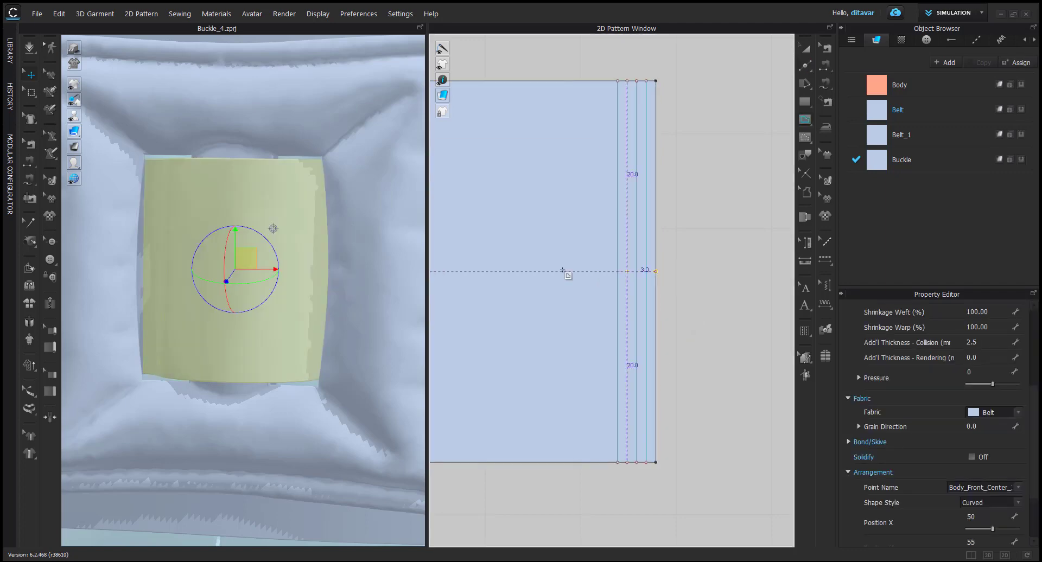
# Draw a horizontal internal line about 15.4 mm long from the loop edge's midpoint and add an internal circle about 21.7 mm around centred on it
pyautogui.keyDown('shift'); pyautogui.doubleClick(509, 272); pyautogui.keyUp('shift')
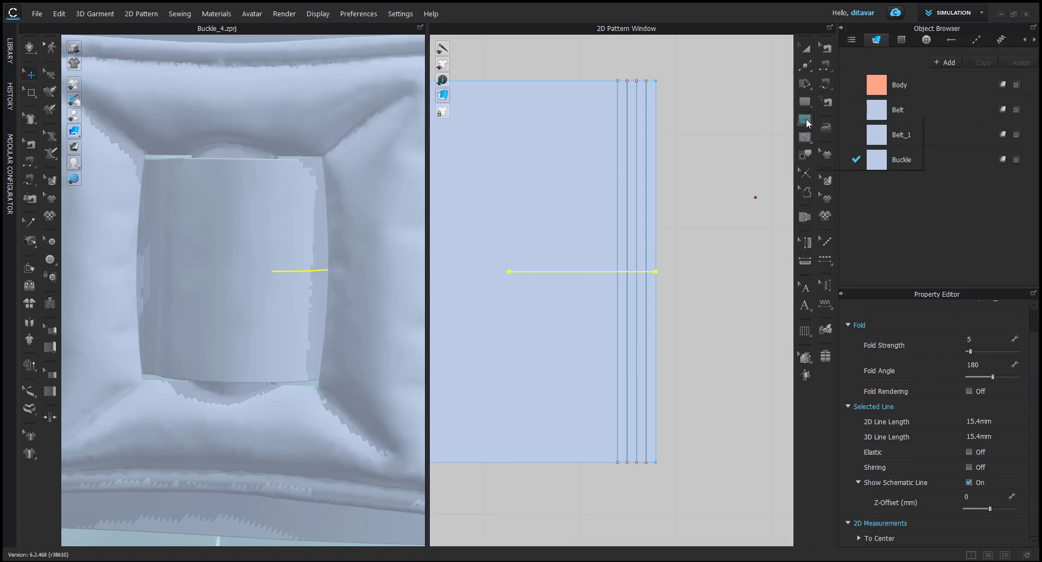
pyautogui.click(806, 139)
pyautogui.click(828, 149)
pyautogui.click(567, 272)
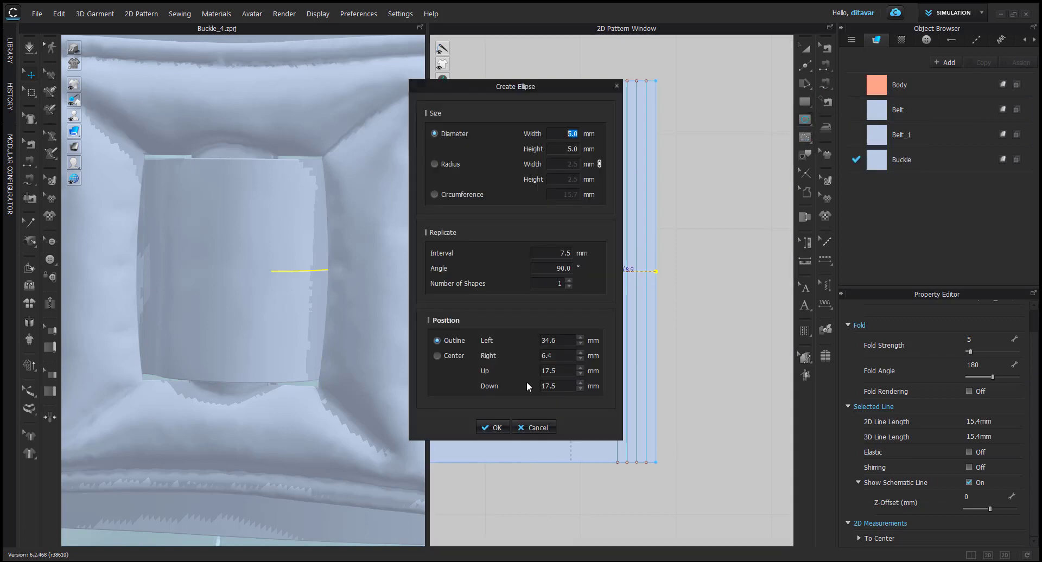
pyautogui.click(492, 428)
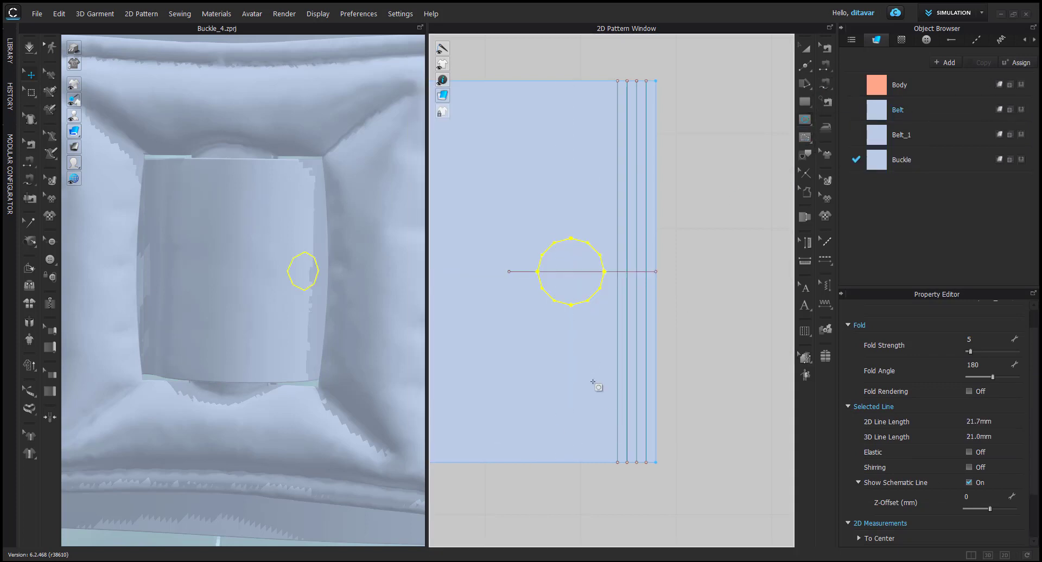
# Shift the small loop pattern slightly sideways in the 2D layout and review its simulation properties and the circle's place on the buckle
pyautogui.scroll(3, 640, 325)
pyautogui.scroll(-3, 279, 309)
pyautogui.click(275, 308)
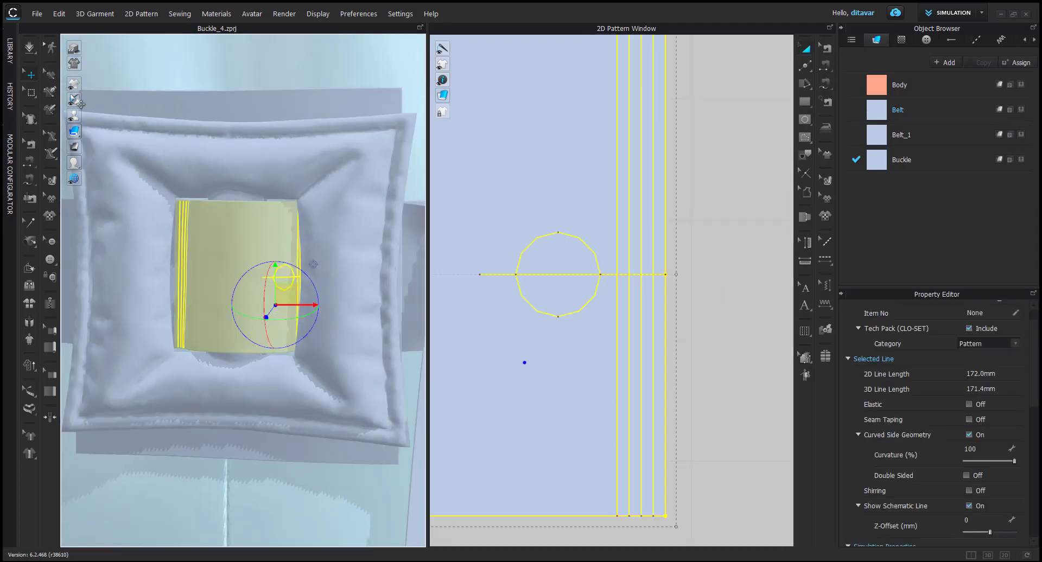
pyautogui.moveTo(168, 95)
pyautogui.moveTo(617, 379); pyautogui.dragTo(630, 378, button='middle')
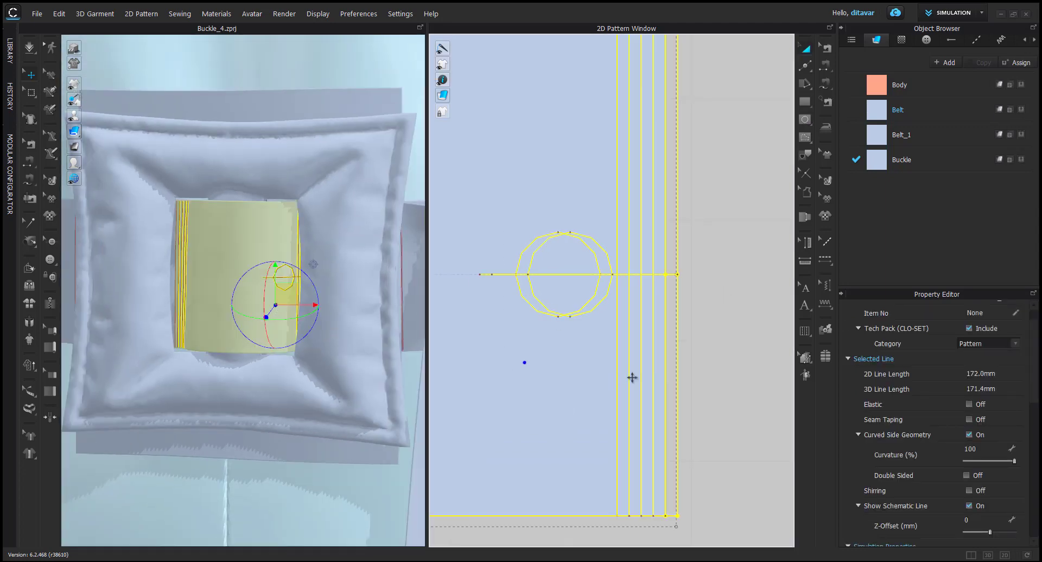
pyautogui.moveTo(347, 331); pyautogui.dragTo(259, 348, button='right')
pyautogui.click(259, 472)
pyautogui.moveTo(259, 472); pyautogui.dragTo(330, 442, button='right')
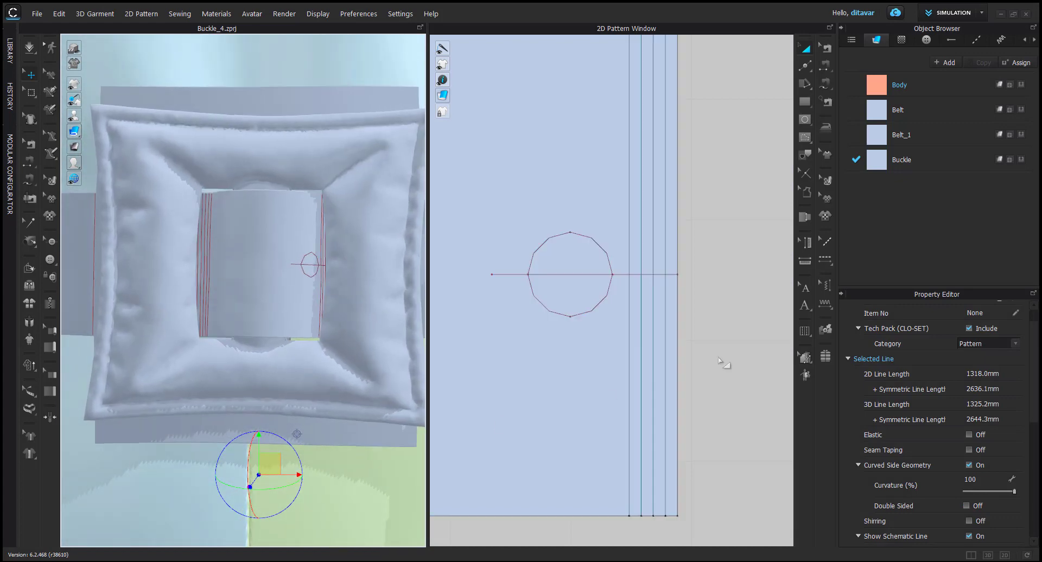
pyautogui.click(726, 365)
pyautogui.click(549, 310)
pyautogui.rightClick(549, 310)
pyautogui.click(628, 497)
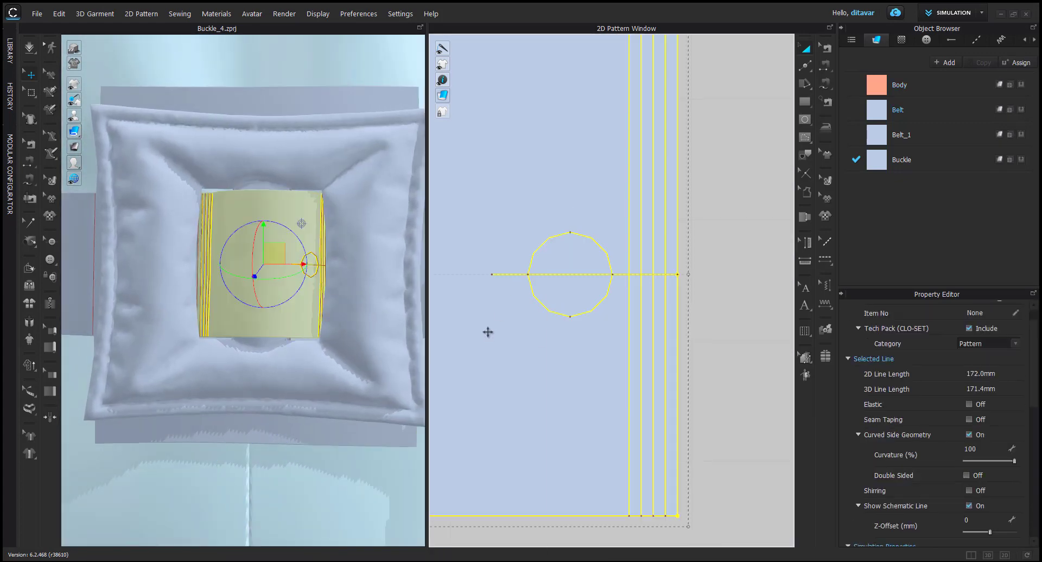
pyautogui.scroll(-5, 955, 453)
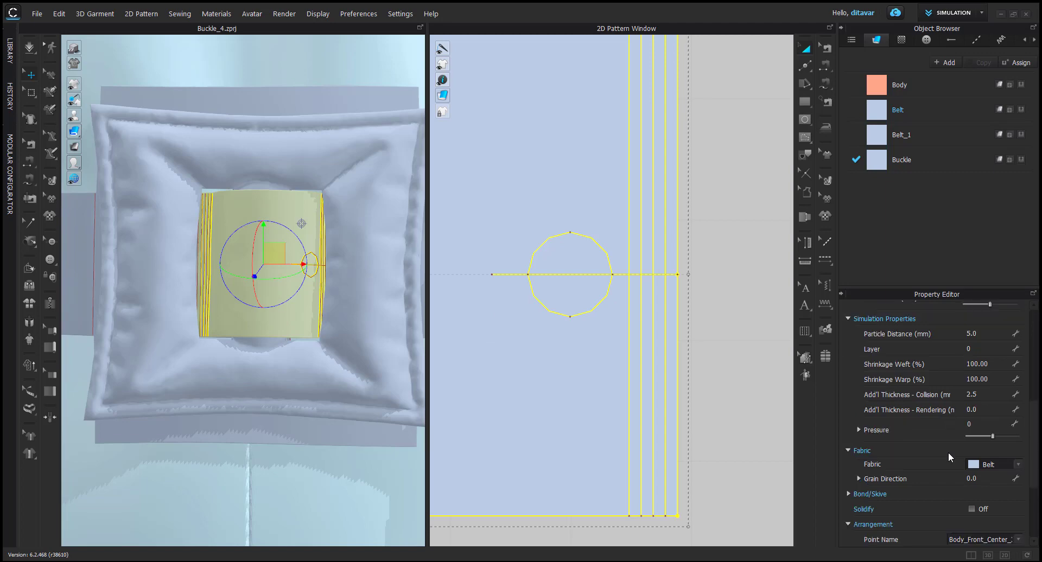
# Convert the loop's internal circle to a hole and delete the horizontal guide line through it
pyautogui.rightClick(558, 313)
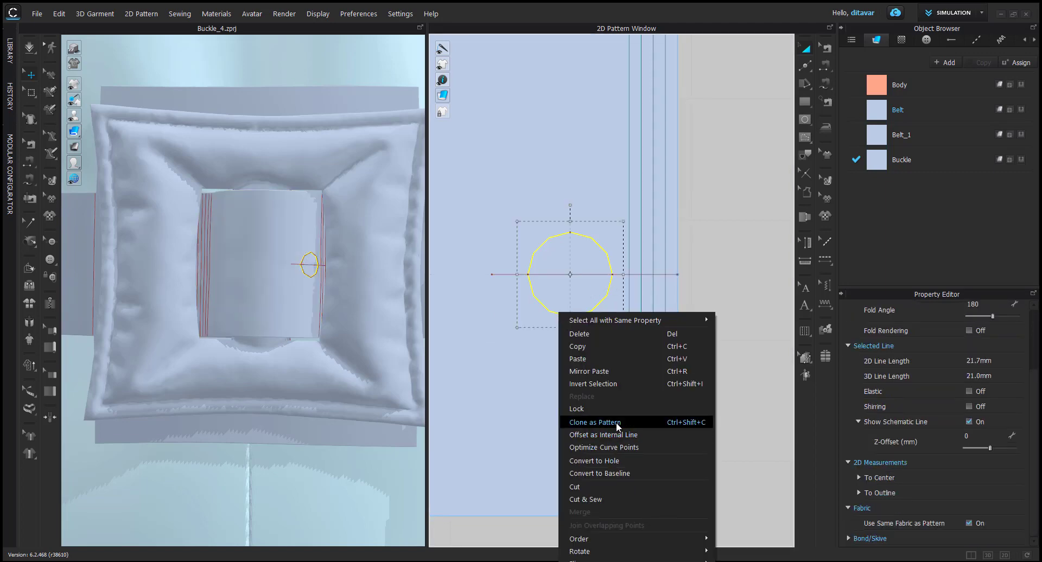
pyautogui.click(597, 461)
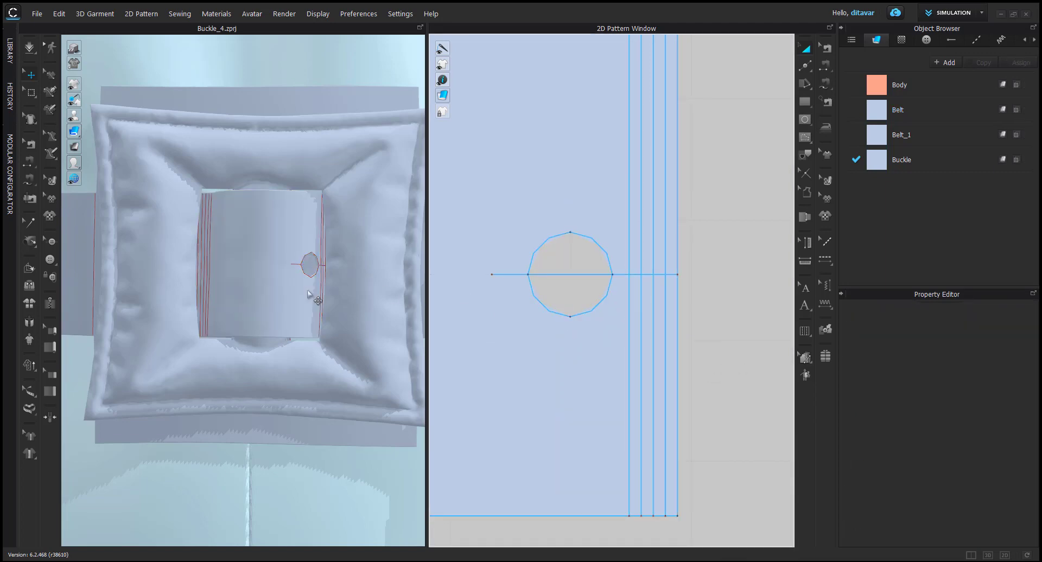
pyautogui.click(512, 275)
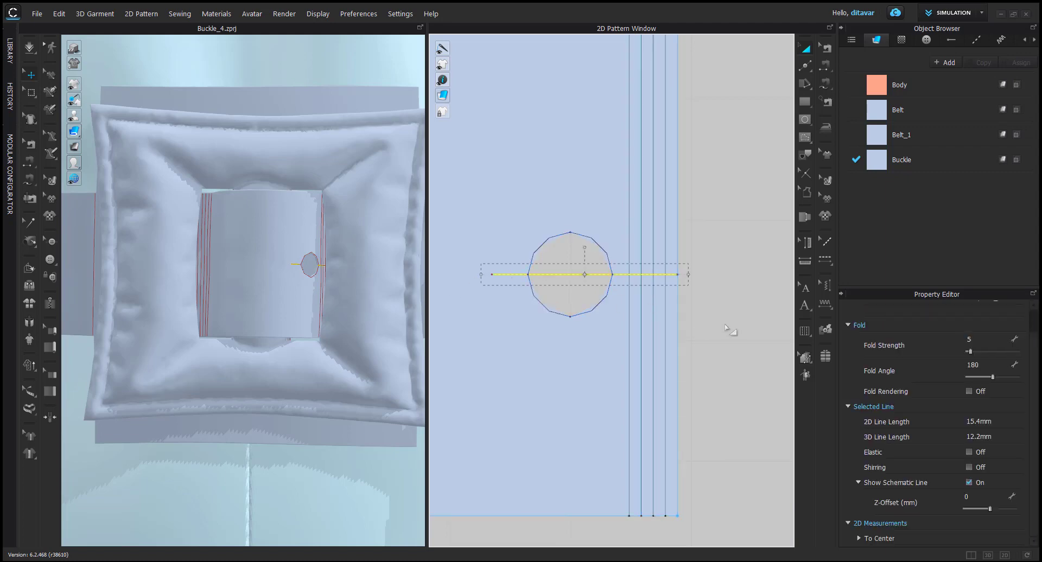
pyautogui.press('Delete')
pyautogui.click(296, 298)
pyautogui.moveTo(333, 256)
pyautogui.mouseDown(button='right')
pyautogui.moveTo(296, 272)
pyautogui.moveTo(331, 258)
pyautogui.mouseUp(button='right')
pyautogui.click(718, 336)
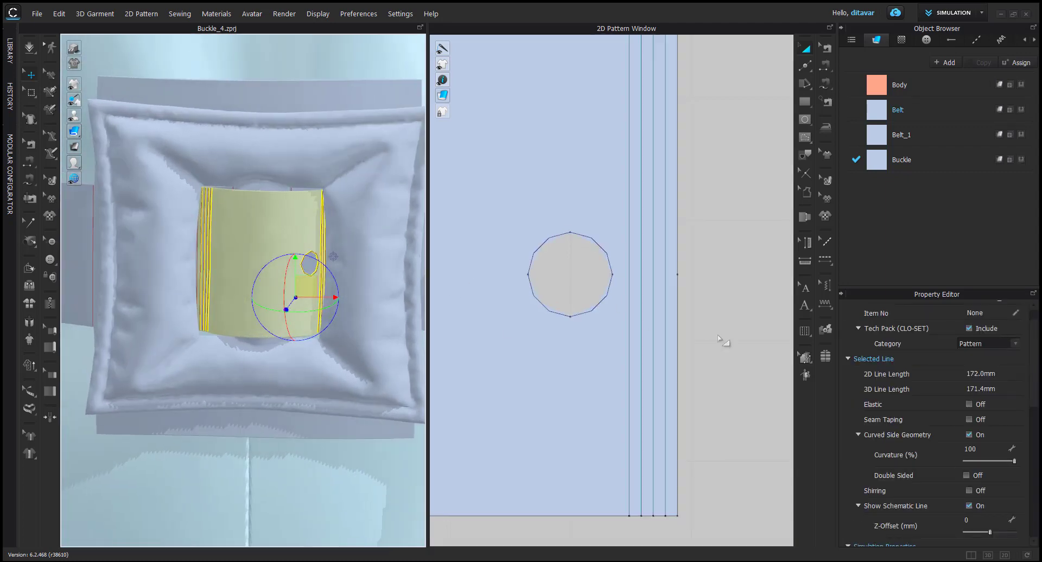
pyautogui.press('z')
pyautogui.click(531, 272)
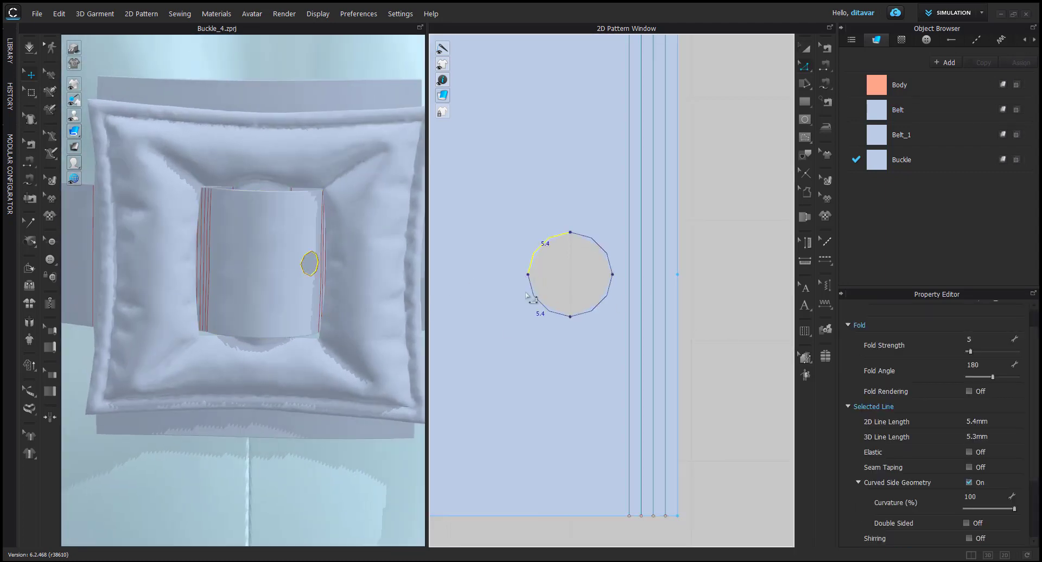
pyautogui.rightClick(606, 259)
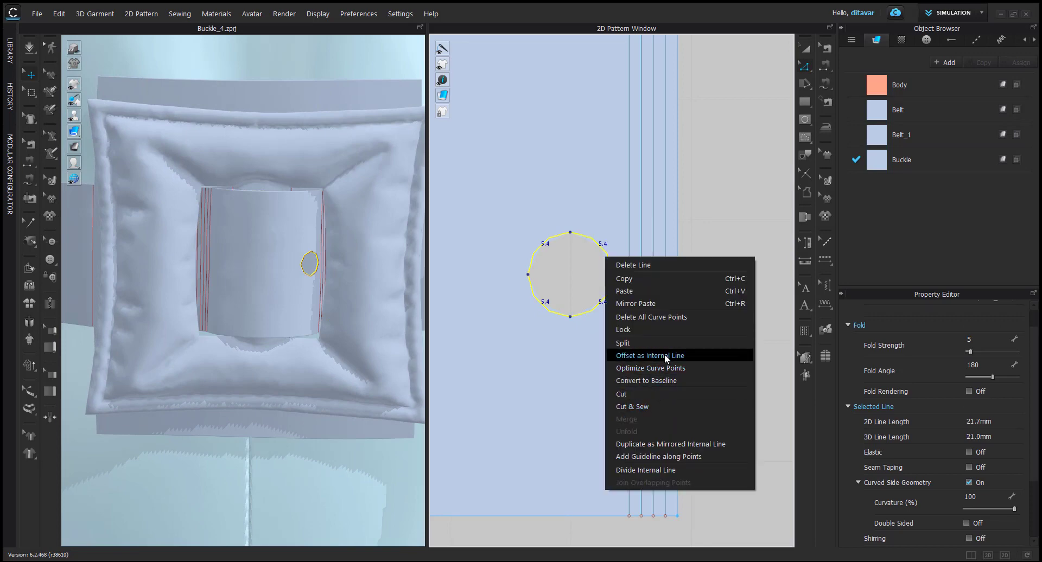
pyautogui.click(664, 354)
pyautogui.moveTo(525, 181); pyautogui.dragTo(406, 242)
pyautogui.click(425, 396)
pyautogui.rightClick(558, 234)
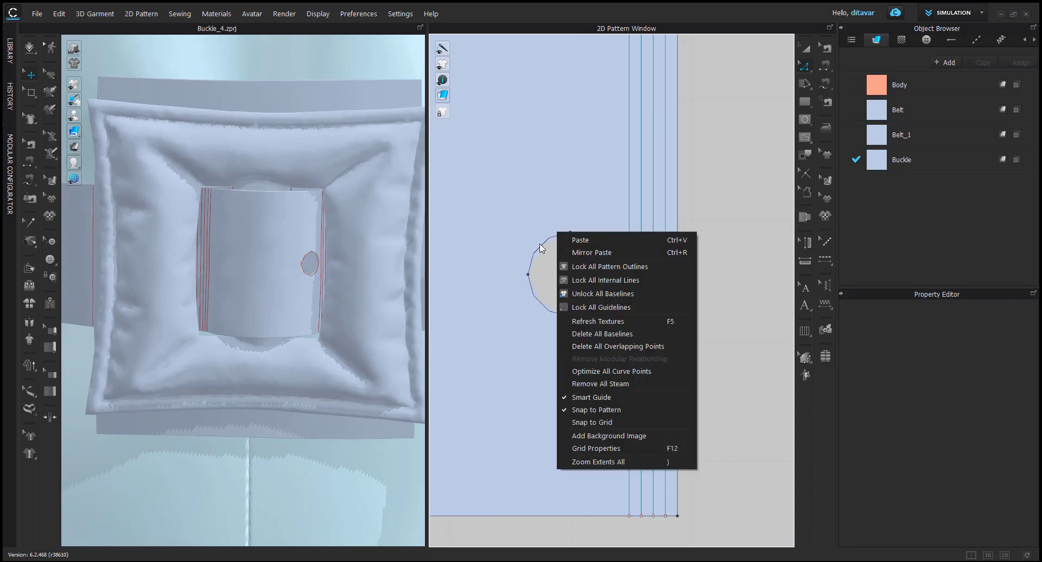
pyautogui.click(486, 210)
# Offset the whole hole outline outward by 2 mm as a single internal line
pyautogui.moveTo(485, 207); pyautogui.dragTo(606, 317)
pyautogui.rightClick(597, 310)
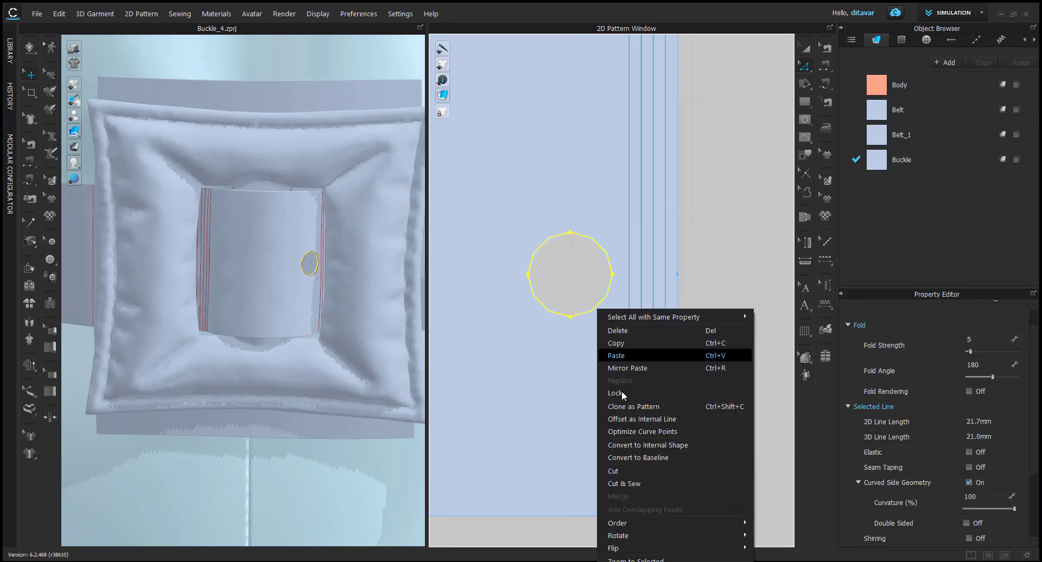
pyautogui.click(629, 418)
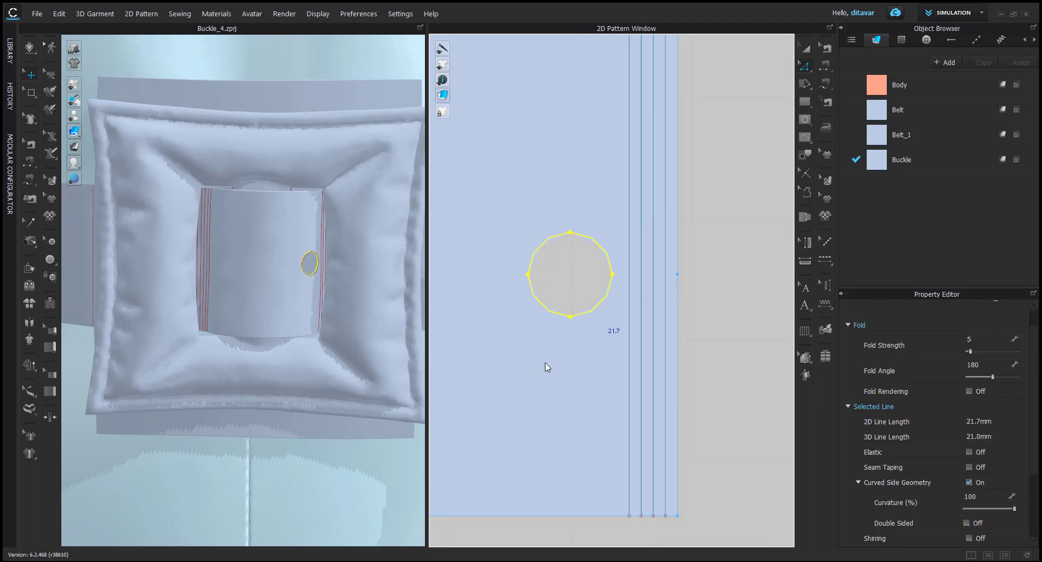
pyautogui.moveTo(502, 173); pyautogui.dragTo(403, 231)
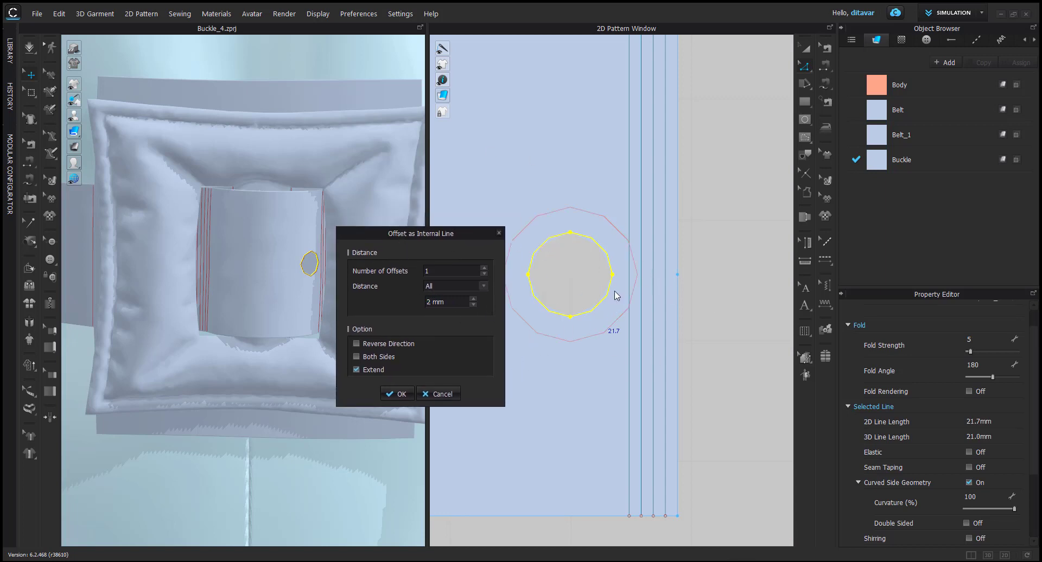
pyautogui.click(395, 393)
# Delete the innermost vertical internal line that crosses the offset circle on the loop
pyautogui.click(628, 277)
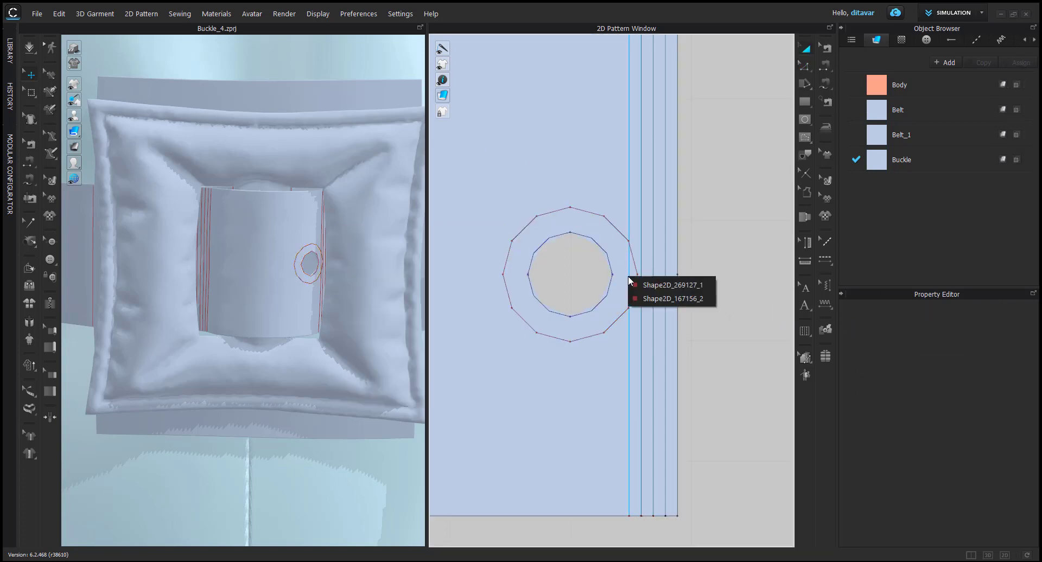
pyautogui.click(628, 363)
pyautogui.press('Delete')
# Cut the ring out of the loop along the outer circle and move it above the loop in the 2D layout
pyautogui.click(605, 324)
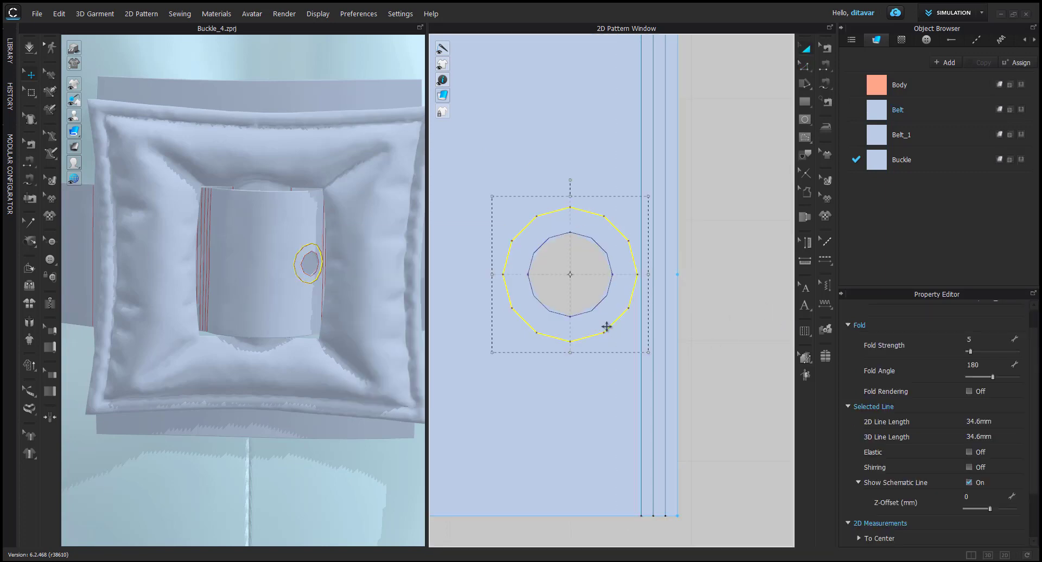
pyautogui.rightClick(605, 324)
pyautogui.click(633, 222)
pyautogui.scroll(-5, 702, 251)
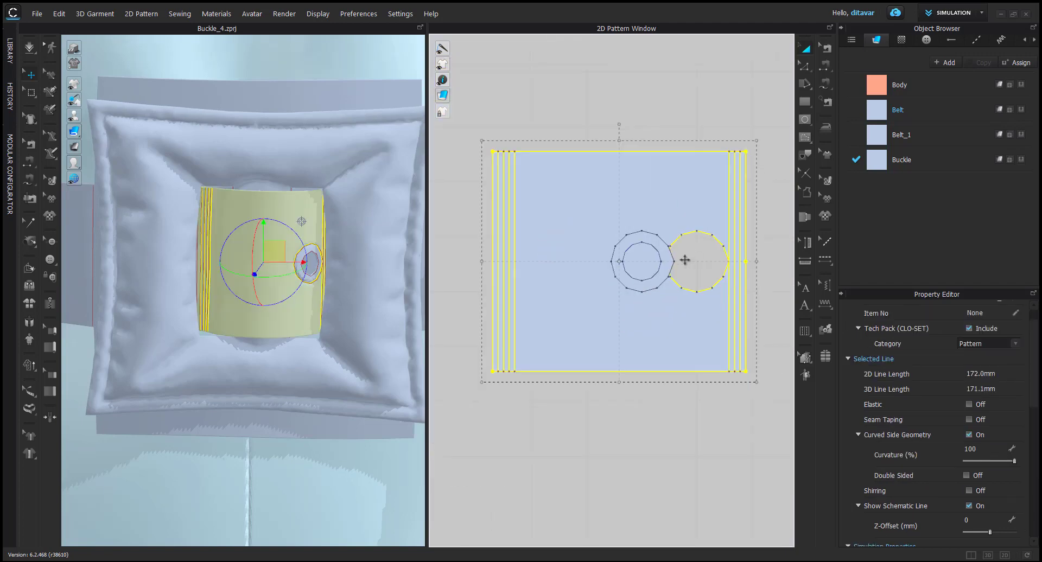
pyautogui.scroll(-1, 664, 275)
pyautogui.moveTo(661, 276); pyautogui.dragTo(714, 126)
pyautogui.moveTo(744, 156); pyautogui.dragTo(700, 196, button='middle')
pyautogui.click(703, 198)
# Examine the cut-out ring and the loop's hole in the pattern layout and on the garment
pyautogui.scroll(3, 700, 160)
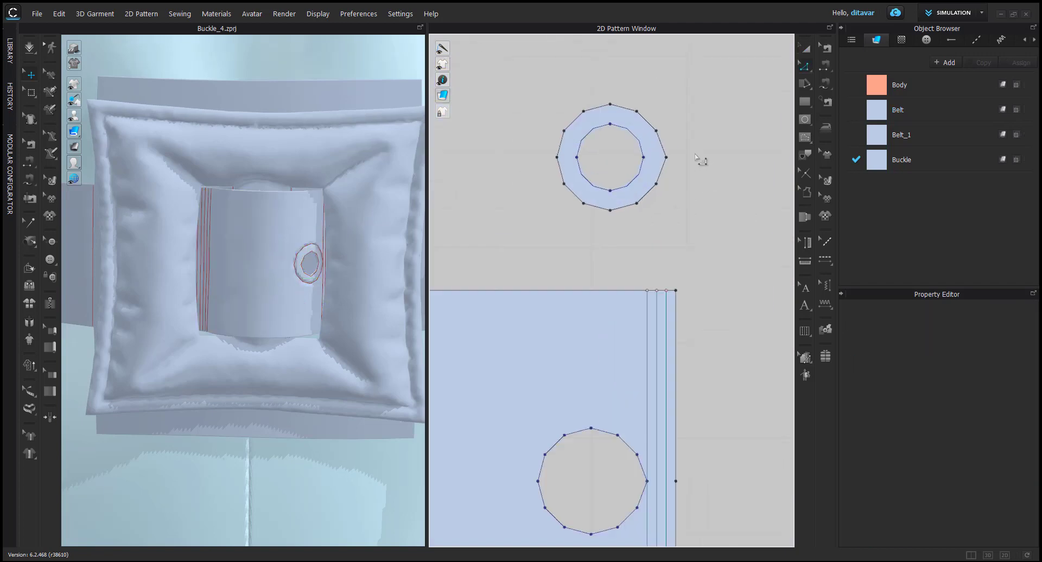
pyautogui.scroll(3, 611, 188)
pyautogui.scroll(5, 350, 263)
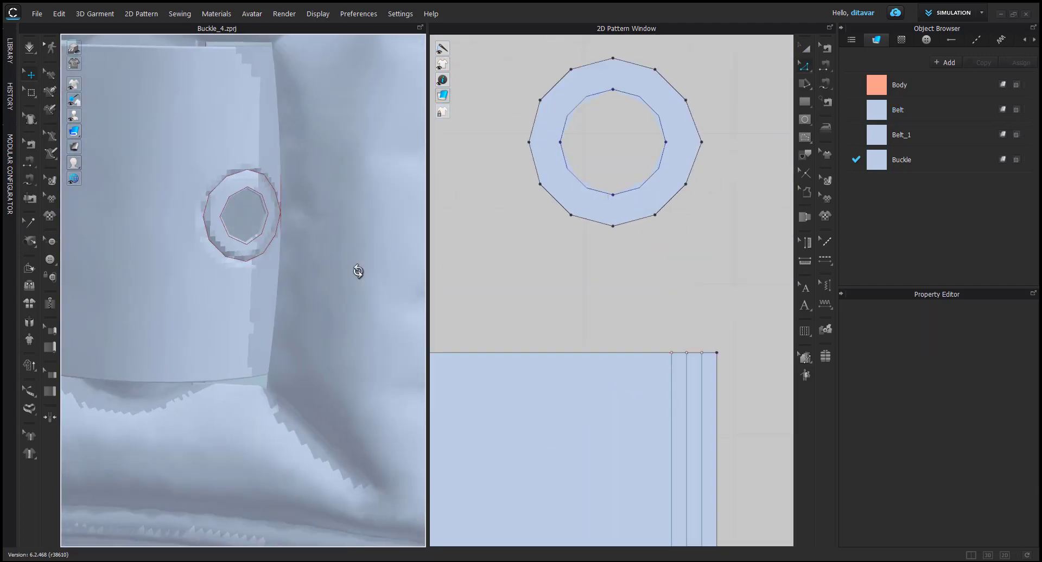
pyautogui.click(245, 254)
pyautogui.scroll(-5, 663, 228)
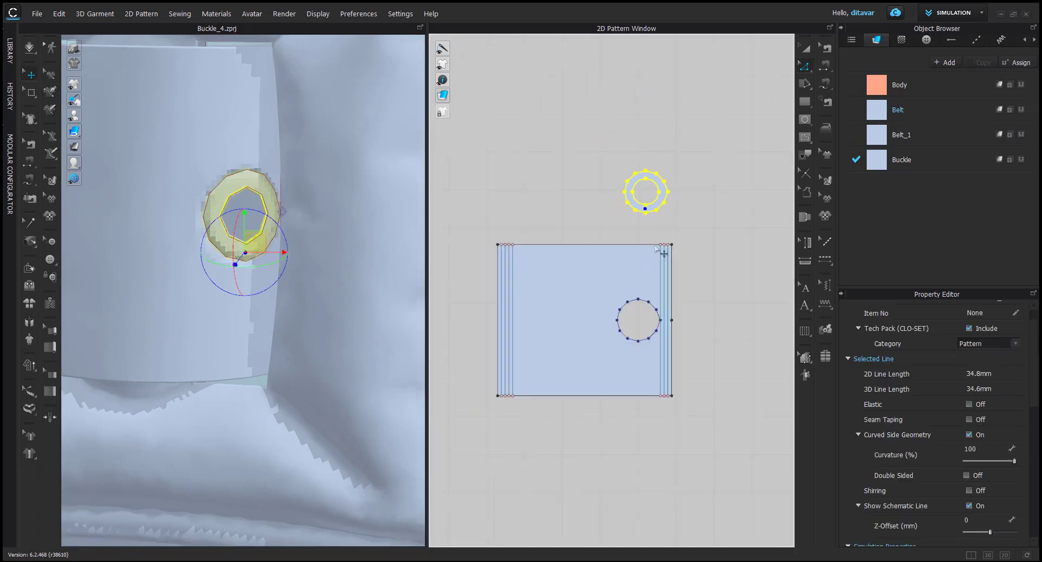
pyautogui.scroll(2, 659, 255)
pyautogui.click(682, 209)
pyautogui.scroll(2, 632, 129)
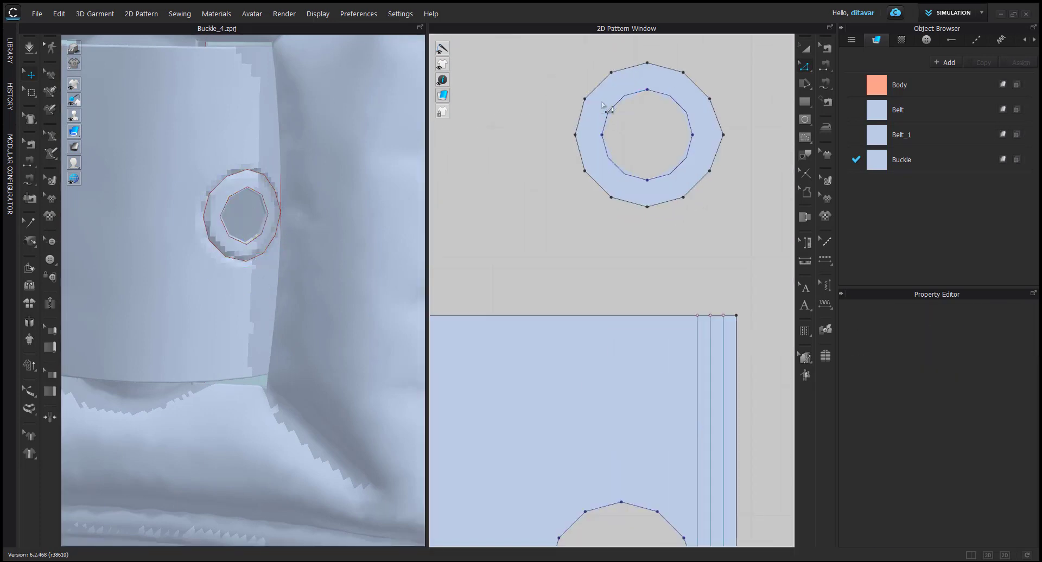
pyautogui.click(610, 110)
pyautogui.click(719, 172)
pyautogui.scroll(-3, 713, 187)
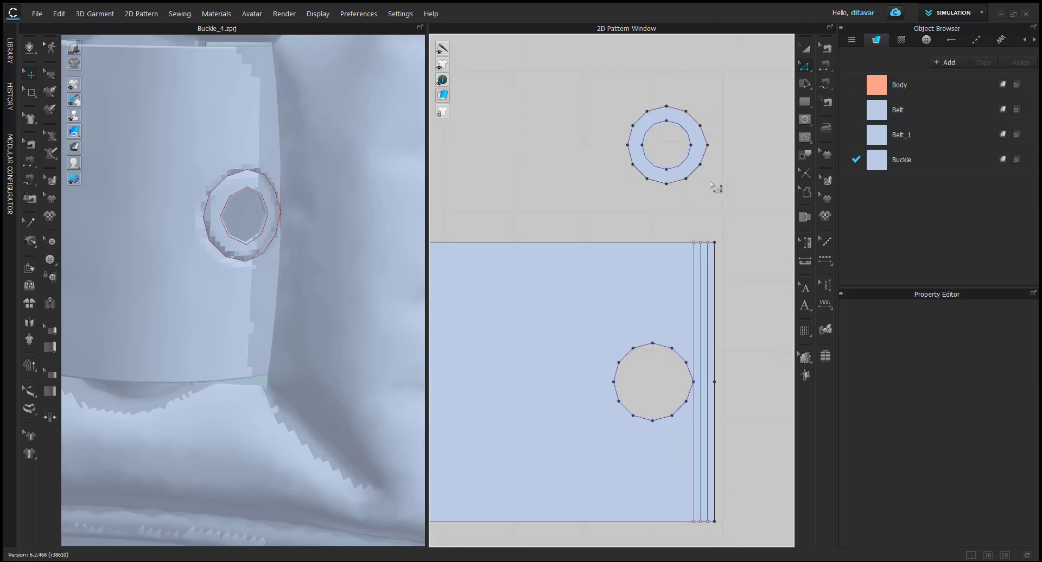
pyautogui.scroll(3, 270, 210)
pyautogui.scroll(-4, 274, 223)
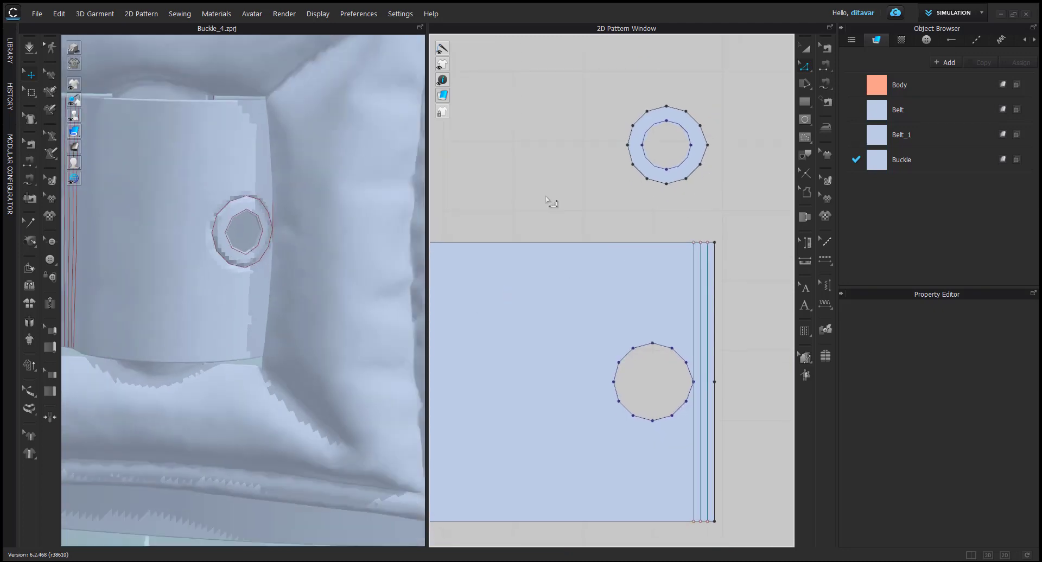
# Add a new fabric and apply it to the ring pattern
pyautogui.click(662, 181)
pyautogui.click(944, 62)
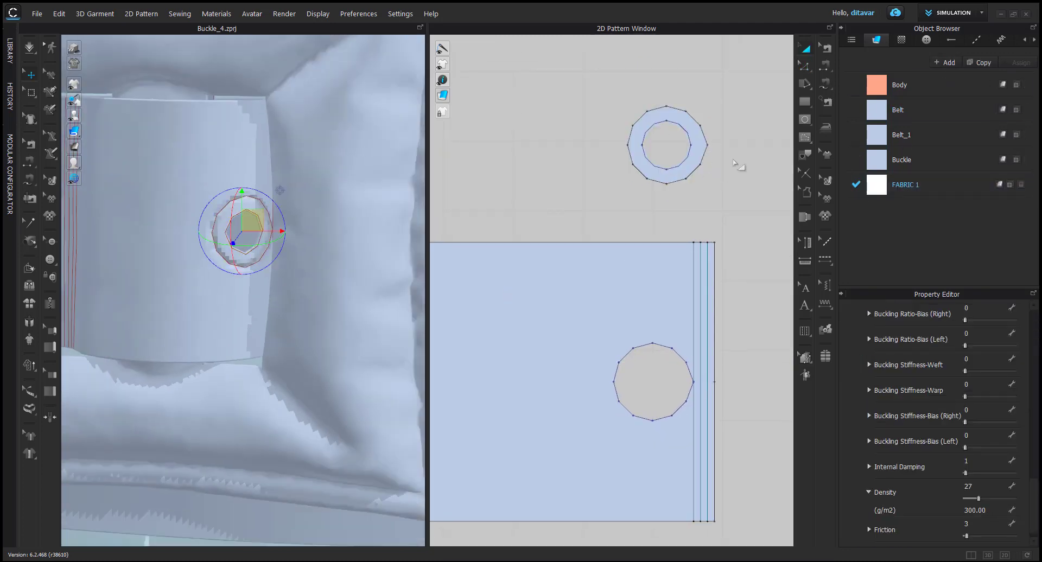
pyautogui.click(881, 188)
pyautogui.click(885, 190)
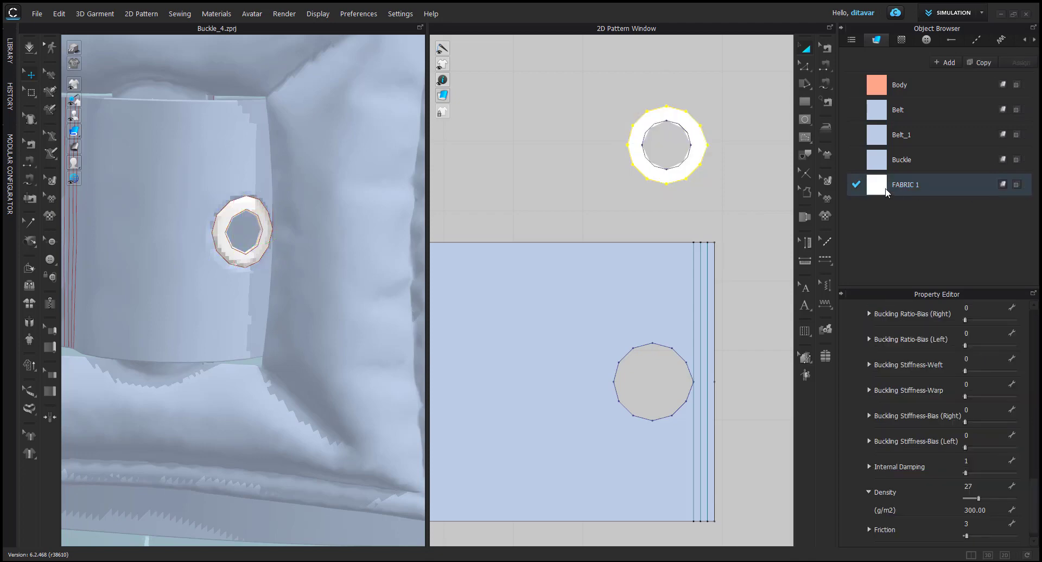
# Apply a duplicate of the Buckle fabric to the ring pattern and remove the unused FABRIC 1
pyautogui.click(980, 64)
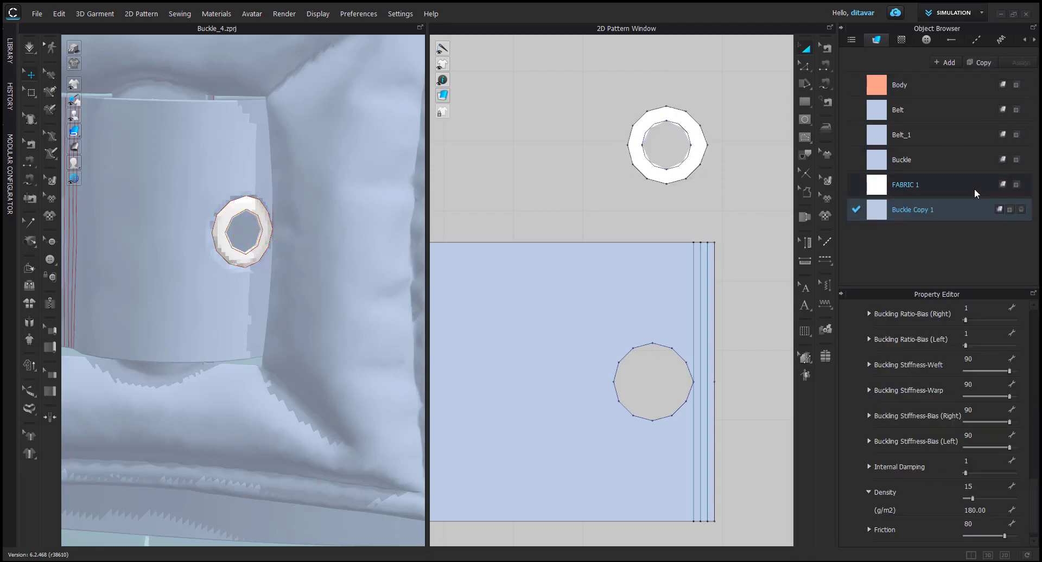
pyautogui.click(696, 155)
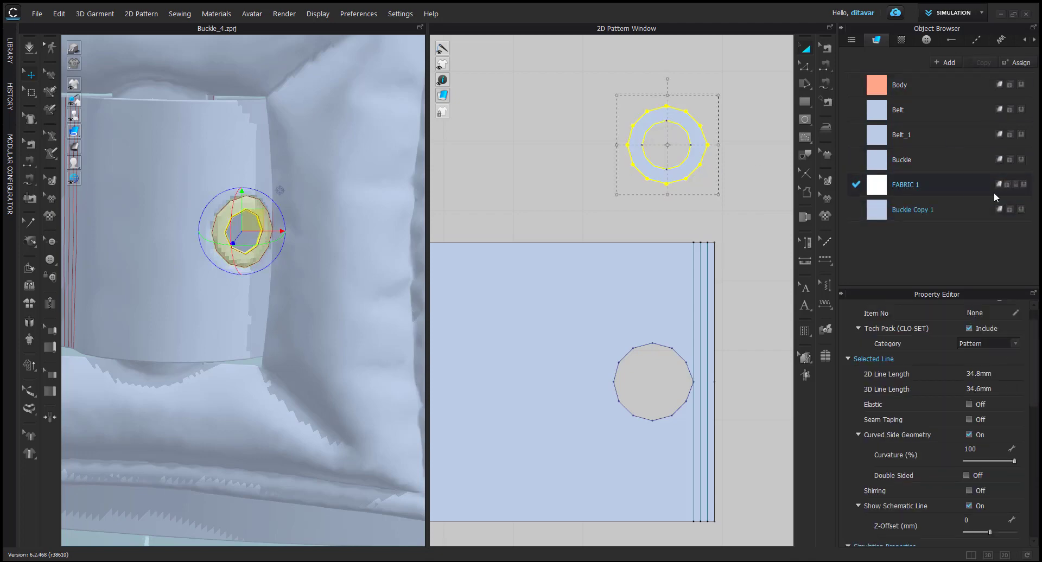
pyautogui.click(1011, 182)
# Rename the copied Buckle fabric as Eyelet
pyautogui.doubleClick(913, 183)
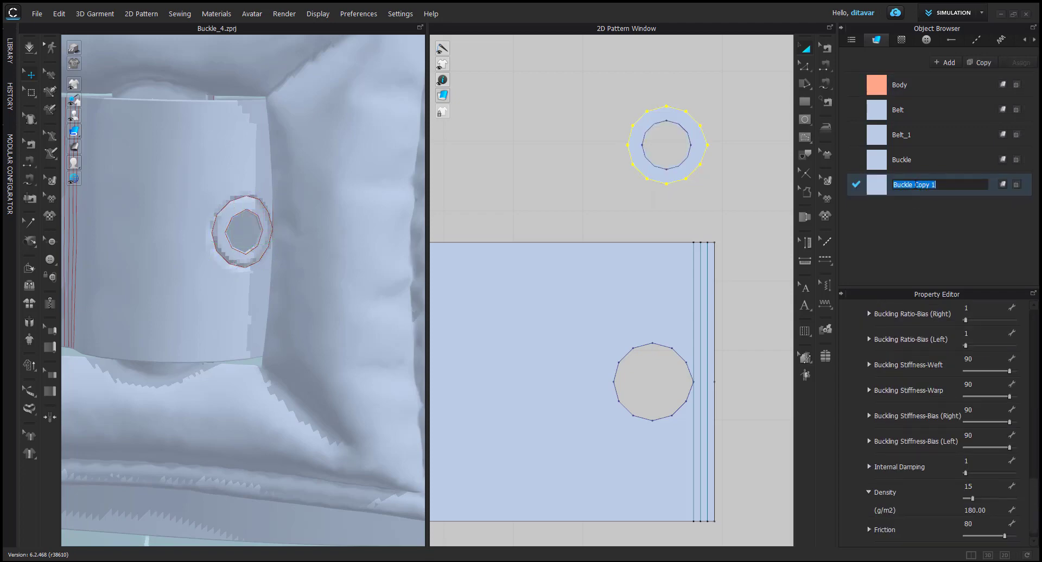
pyautogui.write('Eyeley')
pyautogui.press('Return')
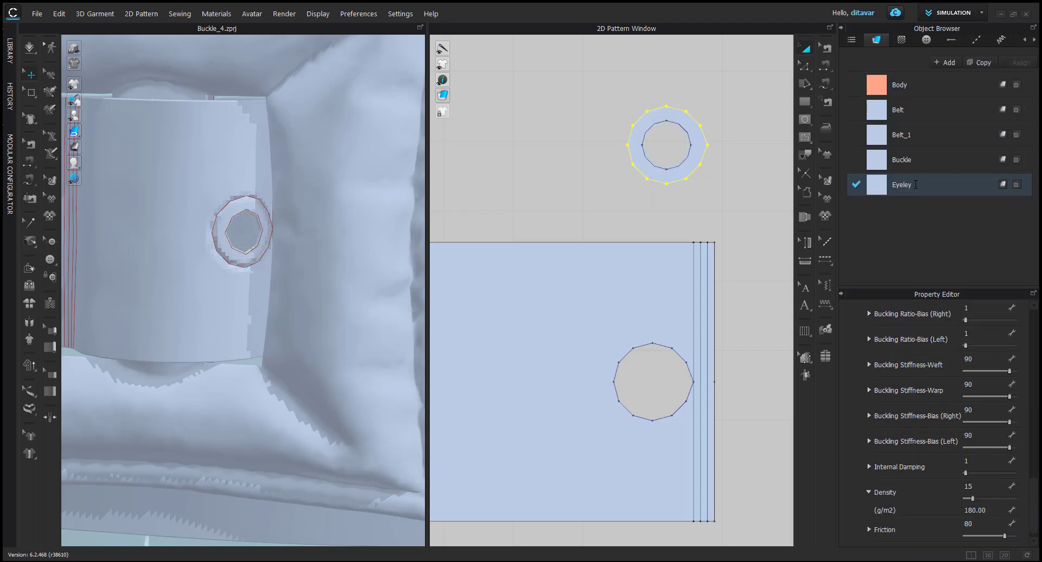
pyautogui.doubleClick(915, 183)
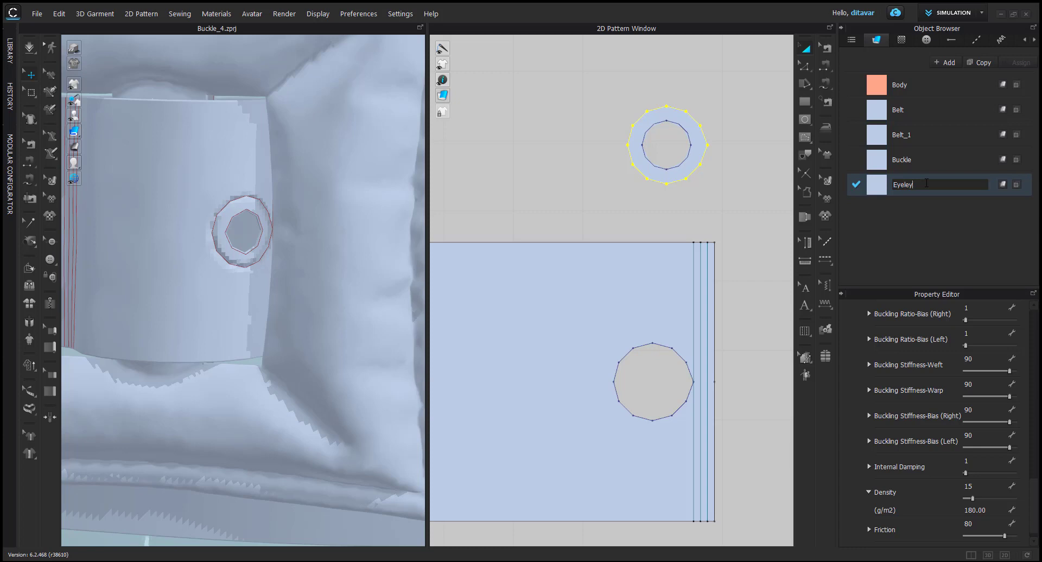
pyautogui.press('Return')
# Set the front material type of the Eyelet fabric to Metal
pyautogui.scroll(15, 959, 397)
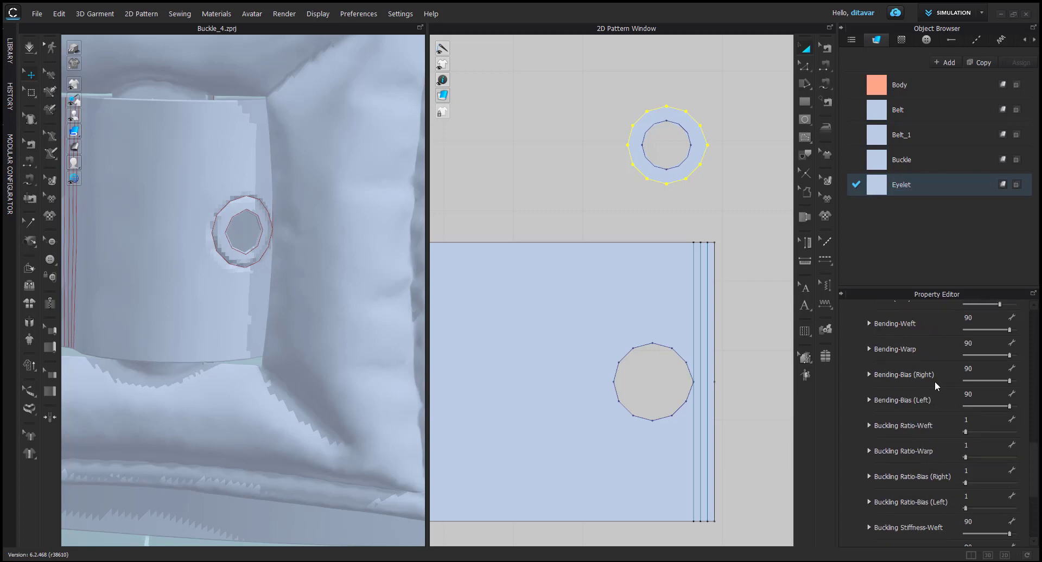
pyautogui.scroll(2, 959, 391)
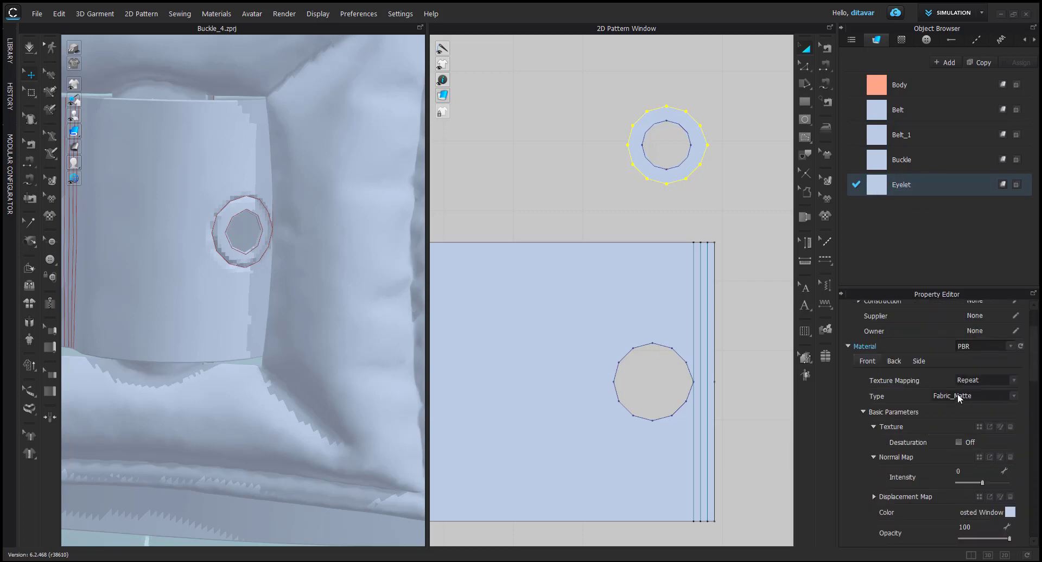
pyautogui.click(953, 485)
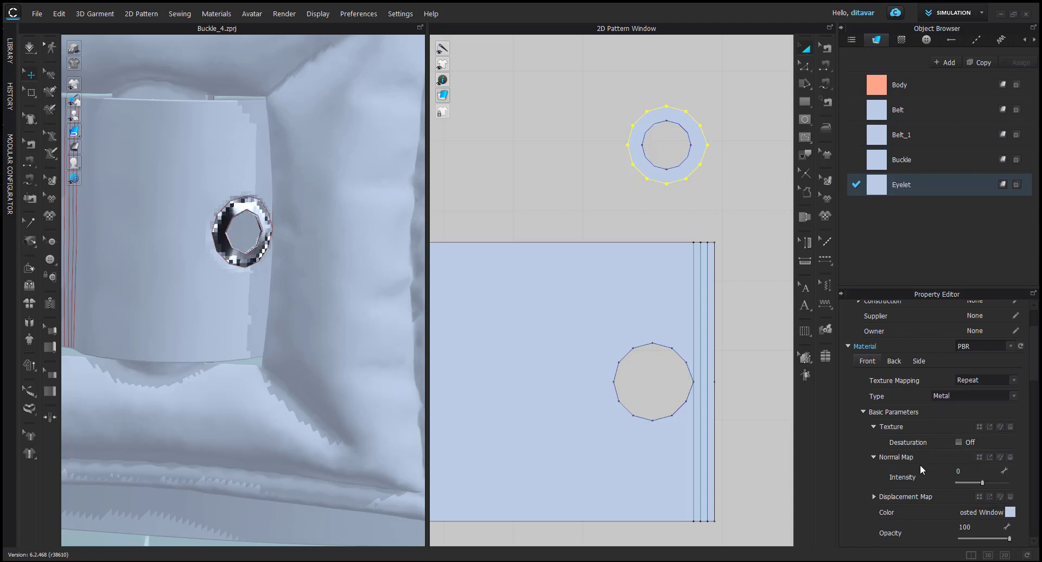
# Set the Eyelet fabric's roughness intensity to 33 and its reflection intensity to 10
pyautogui.scroll(-6, 943, 483)
pyautogui.scroll(-3, 945, 484)
pyautogui.scroll(2, 959, 486)
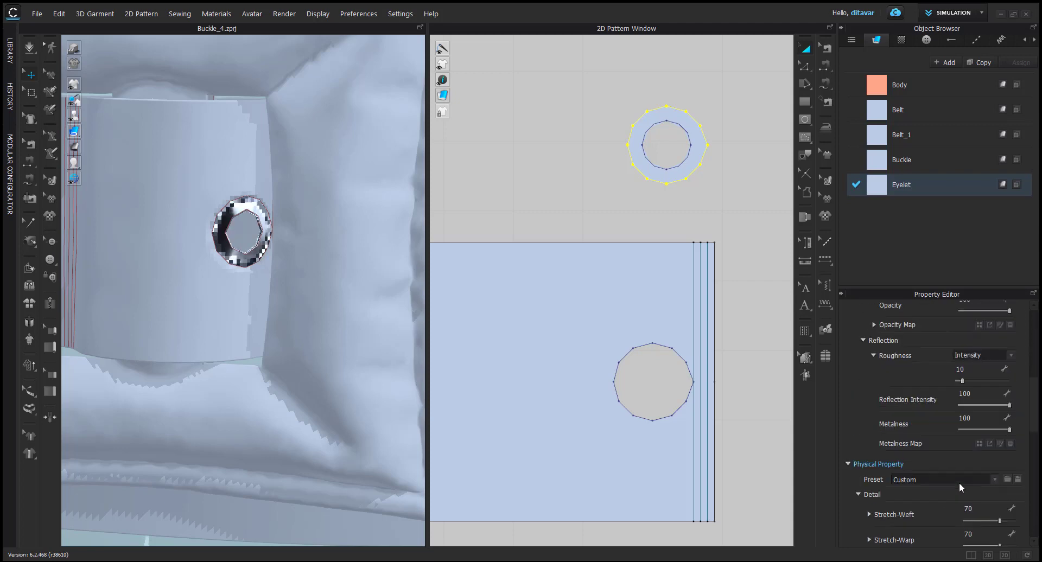
pyautogui.write('20')
pyautogui.click(977, 393)
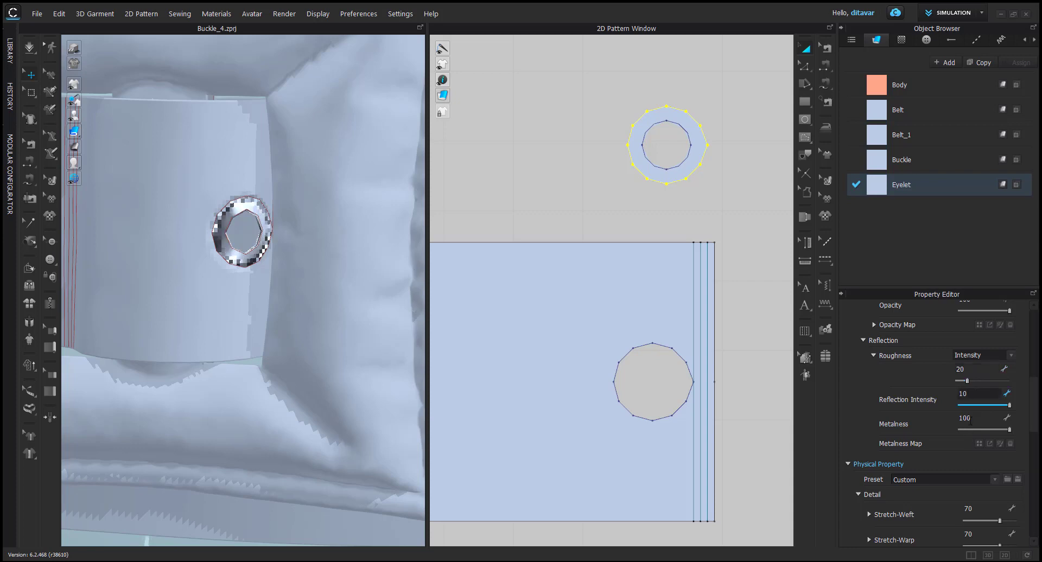
pyautogui.press('Return')
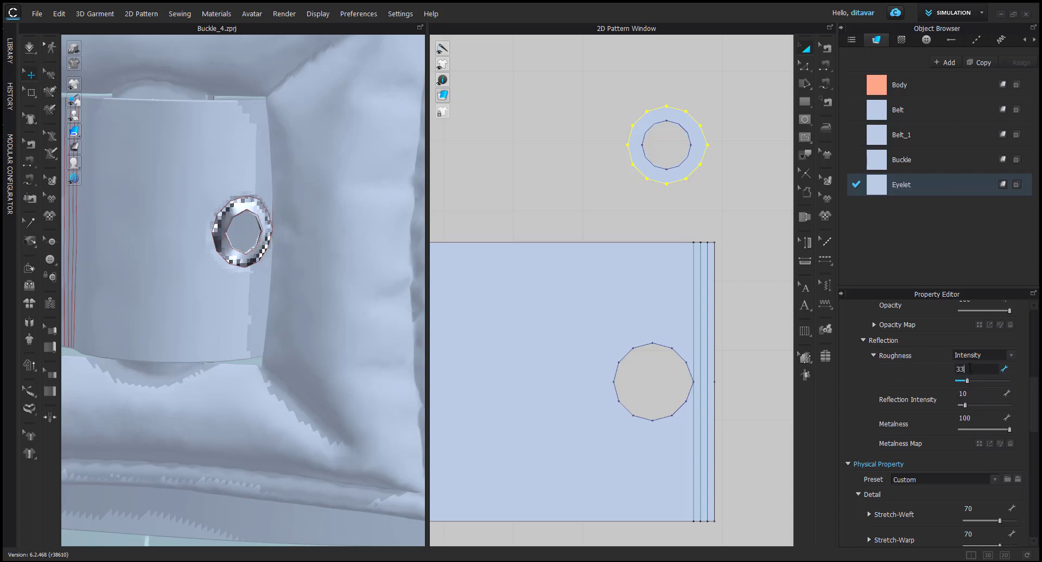
pyautogui.click(969, 369)
pyautogui.write('33')
pyautogui.press('Return')
pyautogui.press('Return')
pyautogui.click(724, 251)
# Sew the ring's outer edge segments to the matching edges of the loop's hole and edit the seam's 3D seamline intensity
pyautogui.scroll(-2, 693, 234)
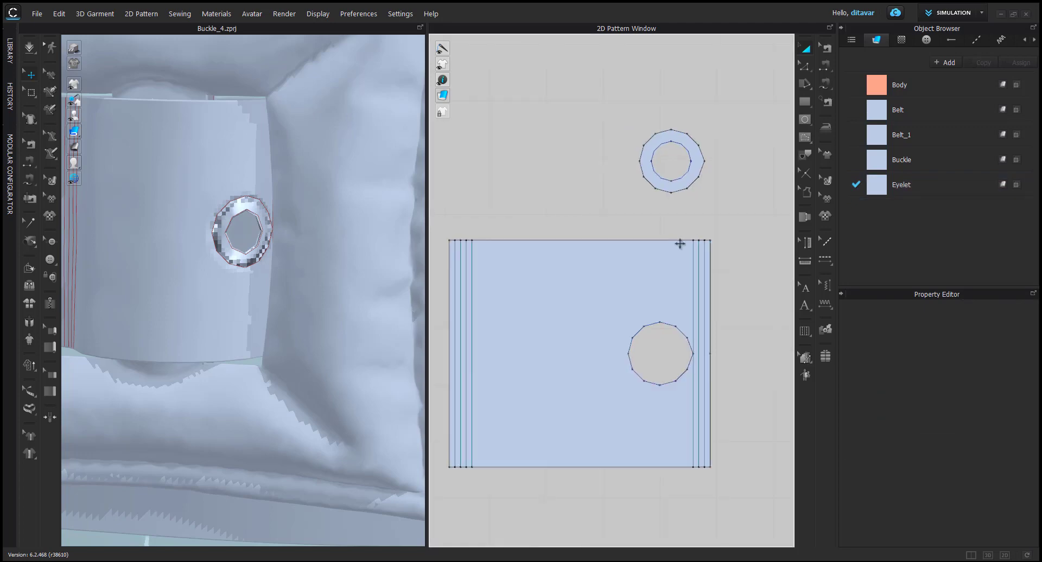
pyautogui.press('b')
pyautogui.moveTo(601, 103); pyautogui.dragTo(728, 224)
pyautogui.click(987, 448)
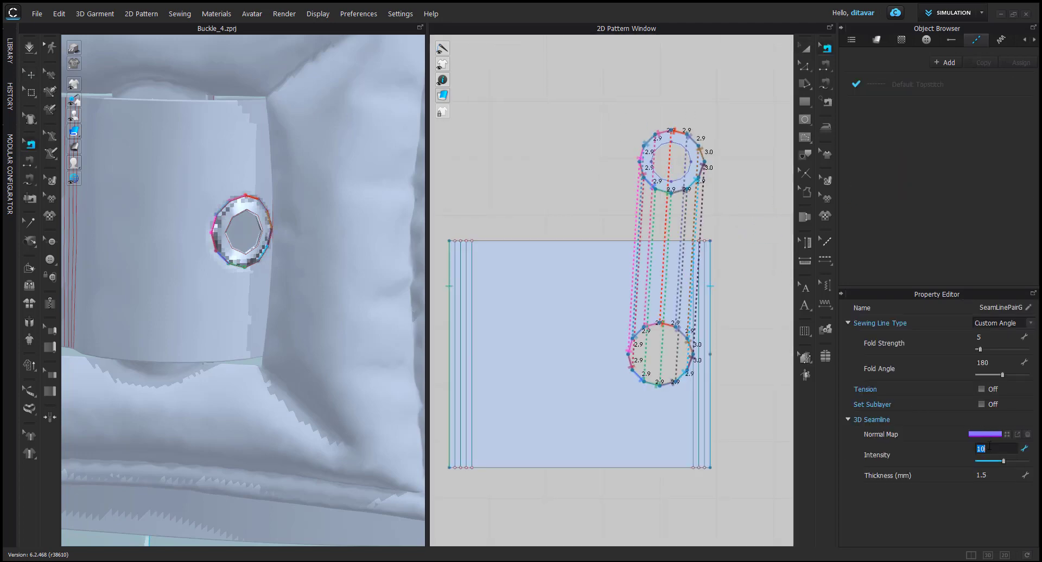
pyautogui.press('Return')
pyautogui.click(537, 168)
# Give the eyelet ring additional rendering thickness and hide the red line display on the 3D garment
pyautogui.press('a')
pyautogui.scroll(-2, 244, 277)
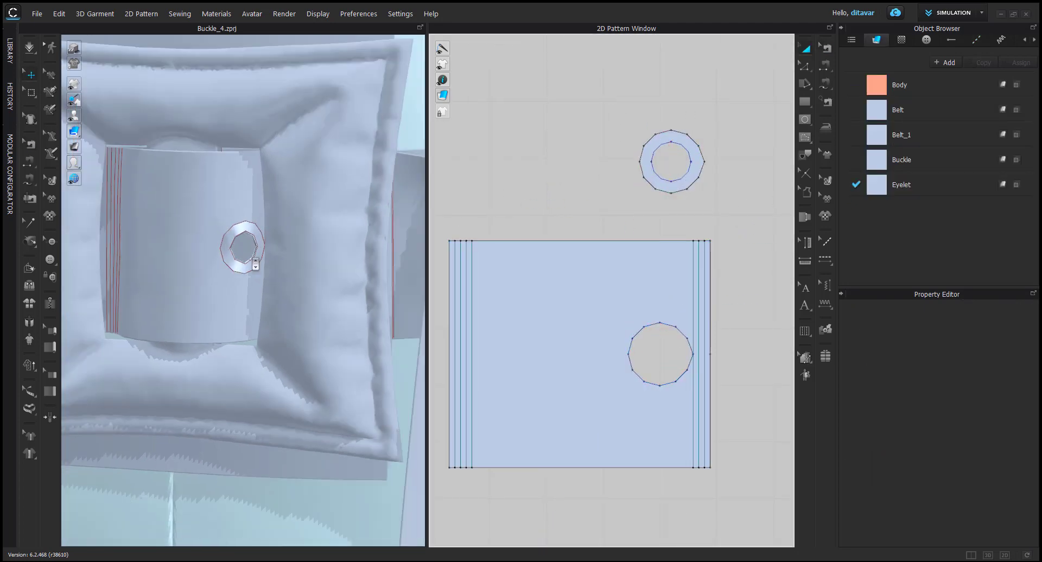
pyautogui.scroll(2, 244, 277)
pyautogui.click(250, 258)
pyautogui.scroll(-3, 968, 492)
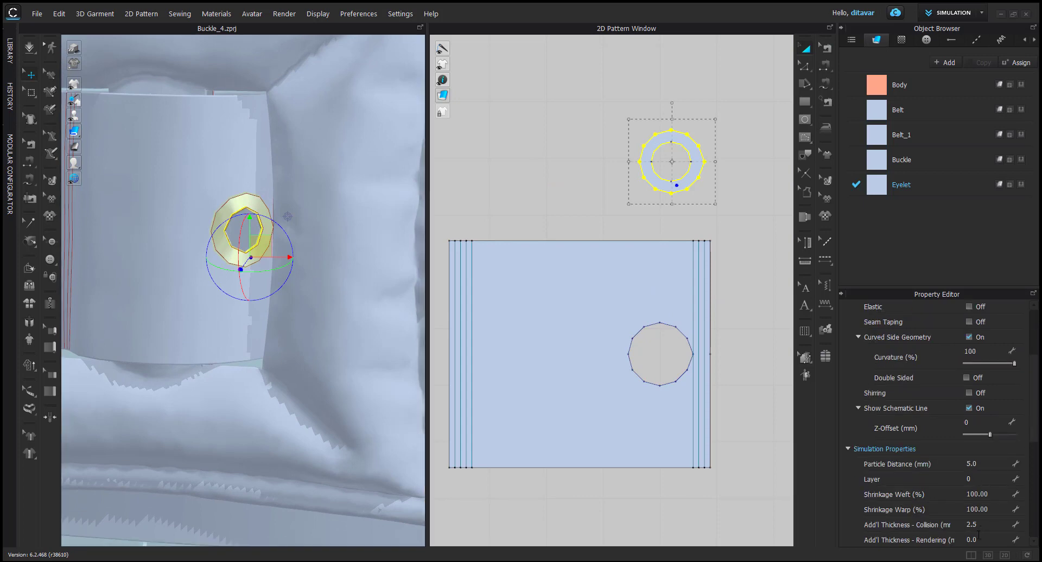
pyautogui.scroll(-2, 982, 504)
pyautogui.click(573, 189)
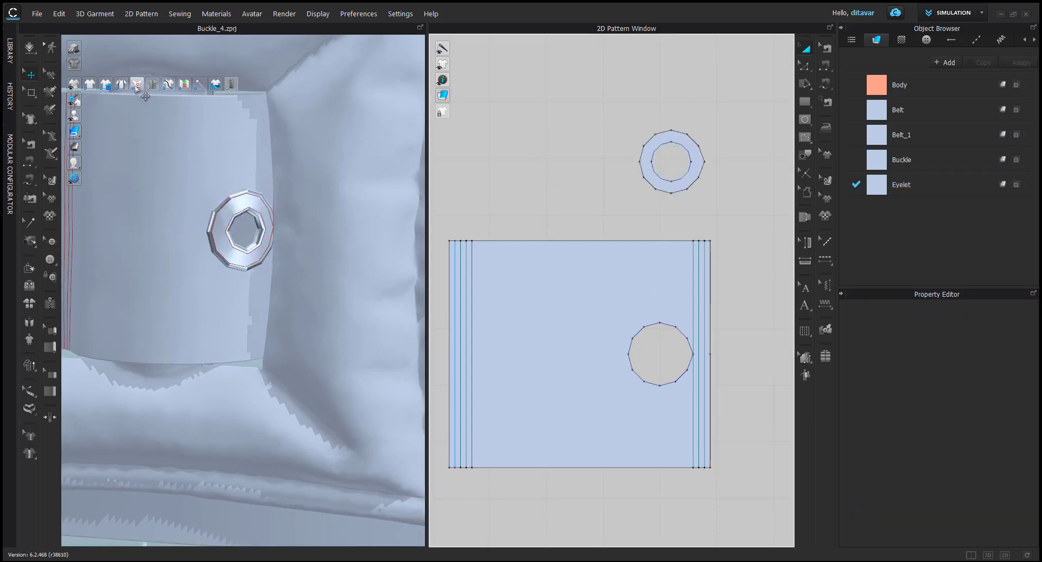
pyautogui.scroll(-6, 287, 344)
pyautogui.moveTo(247, 334); pyautogui.dragTo(292, 332, button='right')
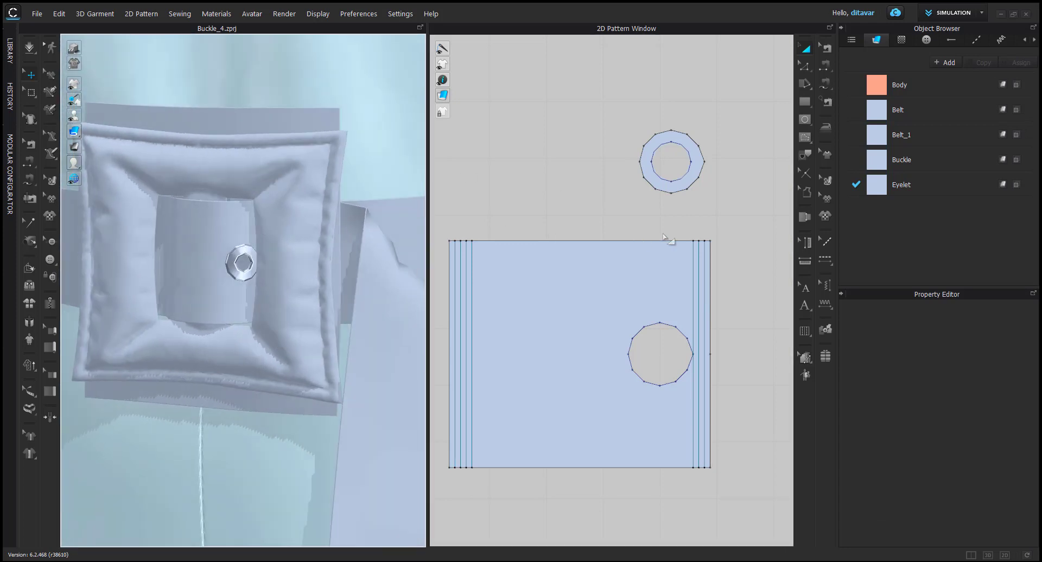
# Turn off Curved Side Geometry for all segments of the ring's inner edge
pyautogui.scroll(4, 664, 233)
pyautogui.press('z')
pyautogui.click(659, 118)
pyautogui.keyDown('shift'); pyautogui.click(654, 52); pyautogui.keyUp('shift')
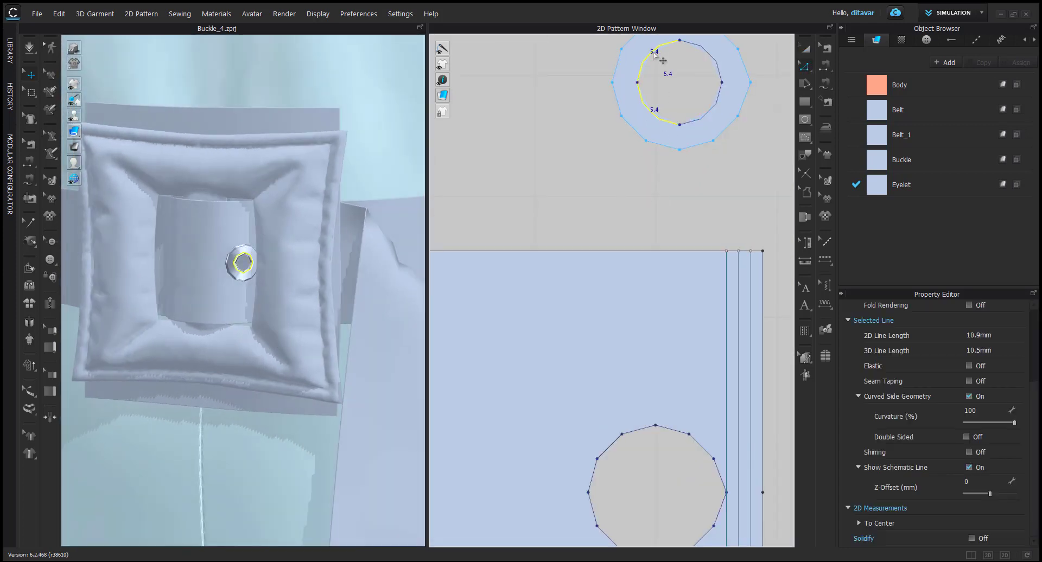
pyautogui.keyDown('shift'); pyautogui.click(721, 81); pyautogui.keyUp('shift')
pyautogui.click(969, 396)
pyautogui.click(568, 188)
# Check the thickened eyelet ring on the buckle loop and simulate the garment briefly to settle it
pyautogui.scroll(-3, 240, 282)
pyautogui.moveTo(242, 277); pyautogui.dragTo(322, 297, button='right')
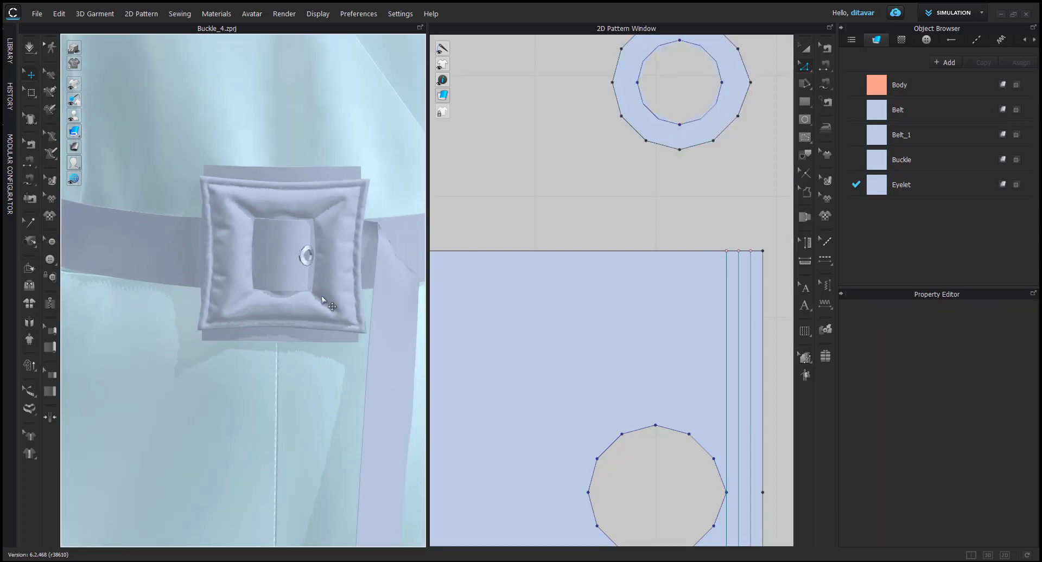
pyautogui.scroll(-5, 324, 300)
pyautogui.scroll(8, 280, 293)
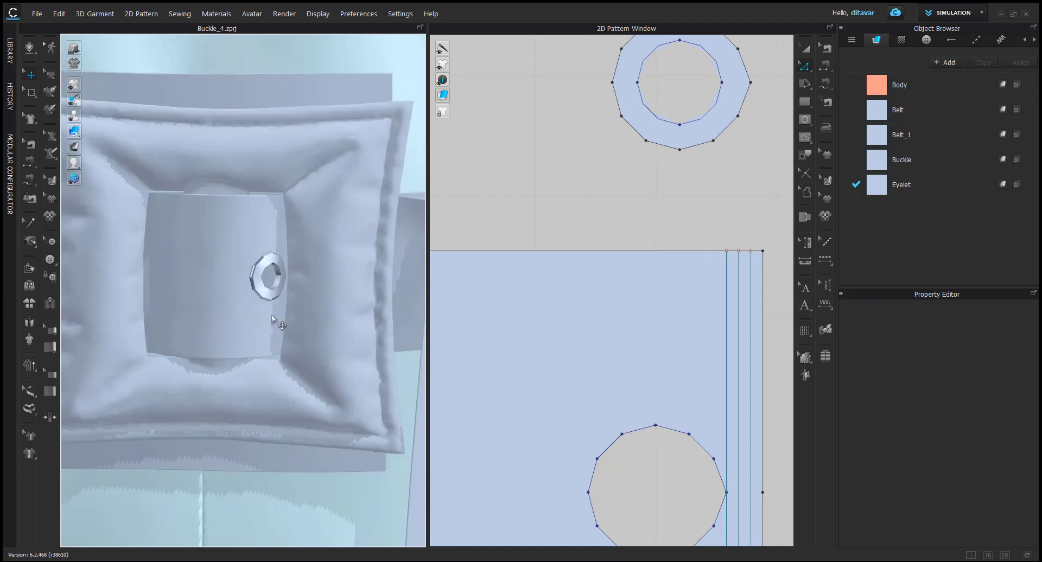
pyautogui.click(268, 297)
pyautogui.click(562, 171)
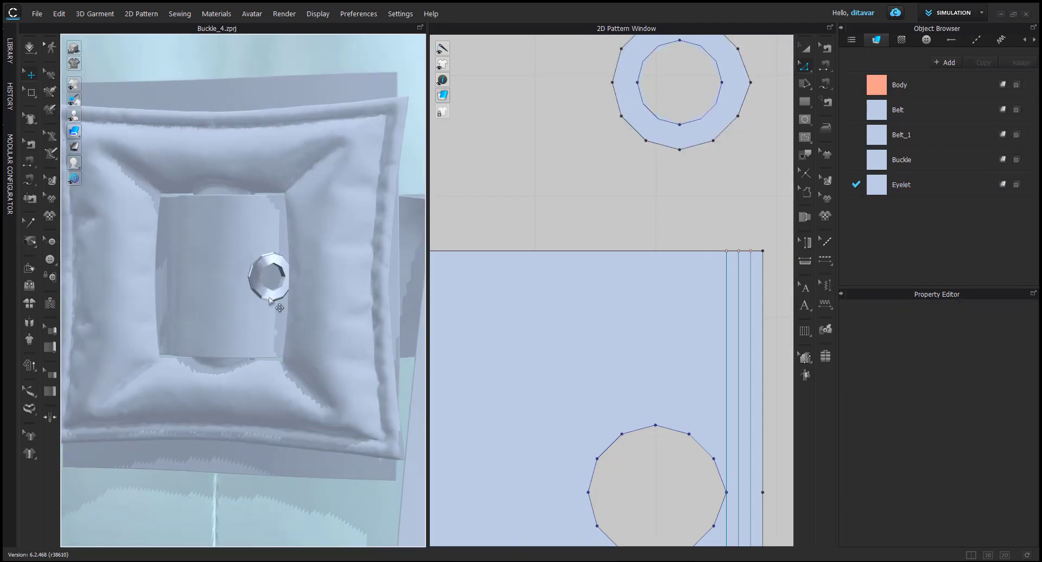
pyautogui.press('space')
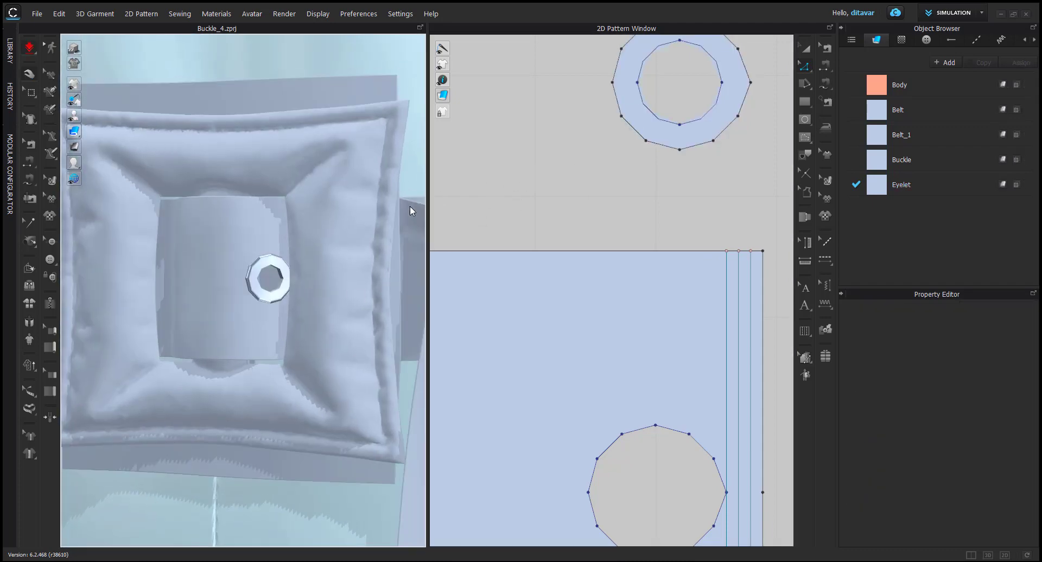
pyautogui.press('space')
# Run the simulation again and adjust the belt beside the buckle on the avatar
pyautogui.click(273, 323)
pyautogui.moveTo(288, 331); pyautogui.dragTo(314, 384, button='right')
pyautogui.scroll(-10, 313, 384)
pyautogui.press('space')
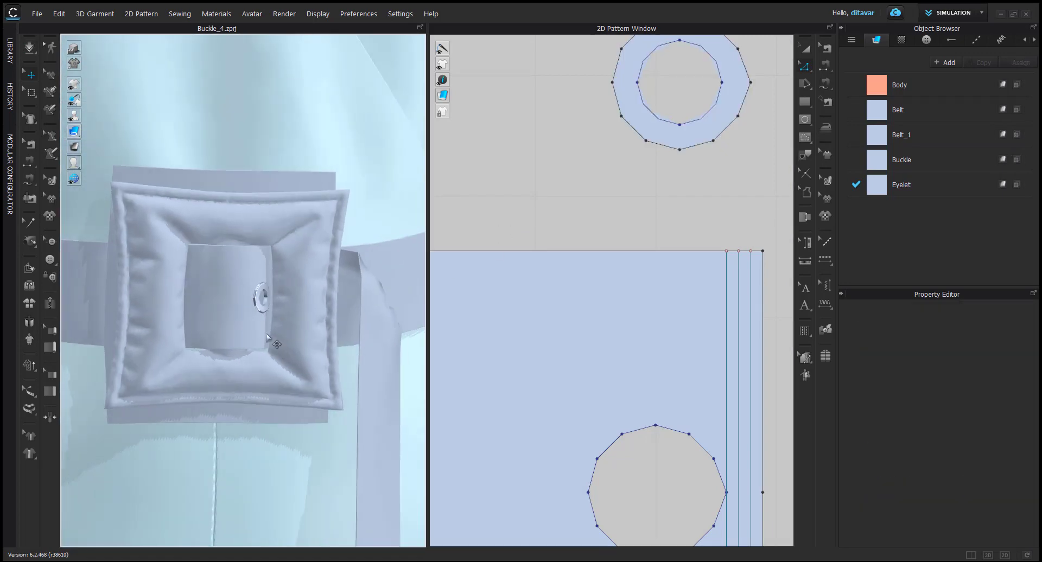
pyautogui.scroll(10, 286, 291)
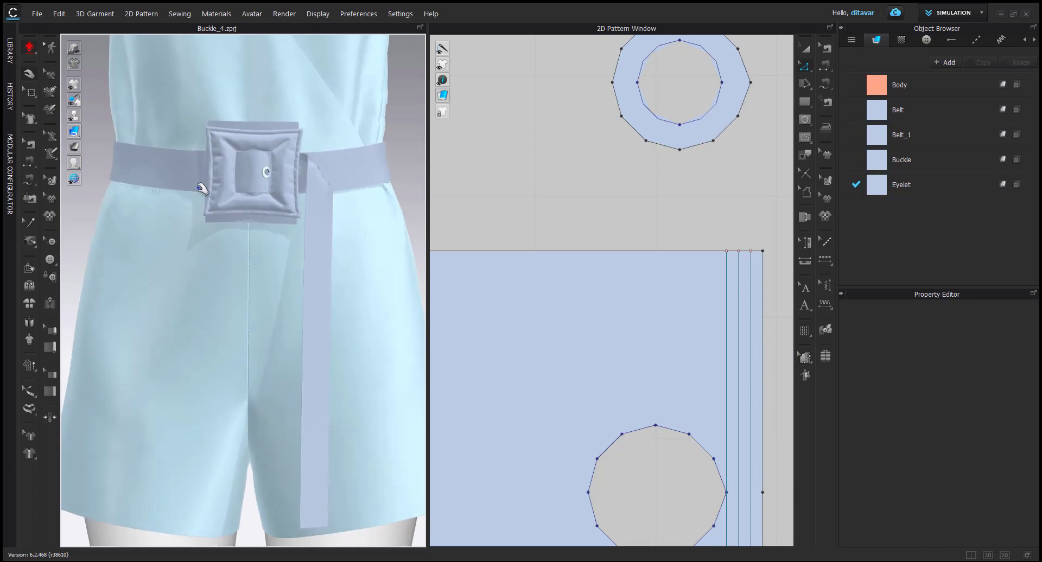
pyautogui.click(197, 173)
pyautogui.press('space')
# Import an OBJ hardware piece into the current project as an added trim object
pyautogui.moveTo(369, 198)
pyautogui.mouseDown(button='right')
pyautogui.moveTo(312, 210)
pyautogui.moveTo(384, 210)
pyautogui.mouseUp(button='right')
pyautogui.scroll(5, 317, 318)
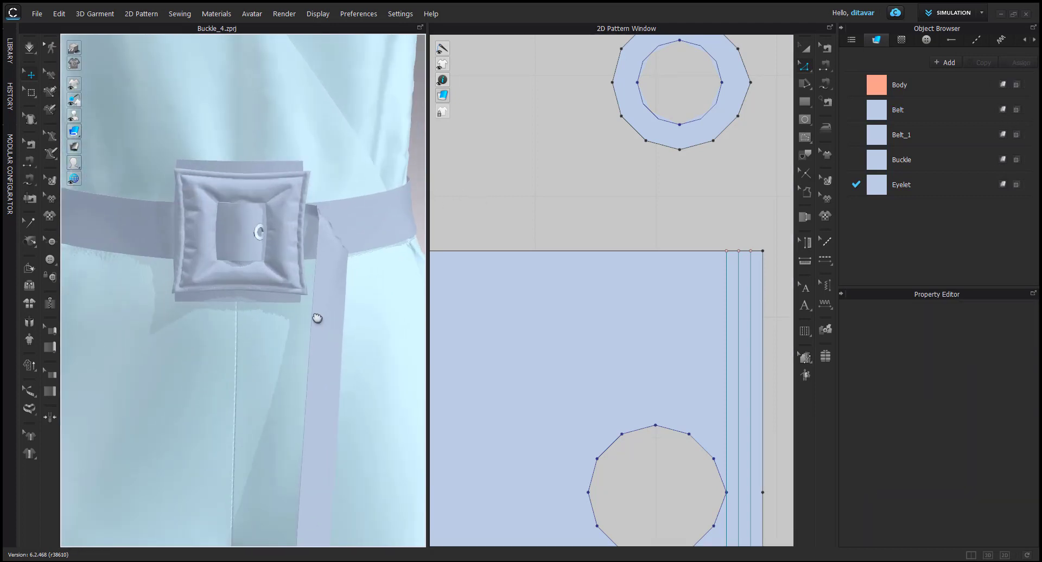
pyautogui.moveTo(333, 289); pyautogui.dragTo(332, 283, button='right')
pyautogui.click(40, 17)
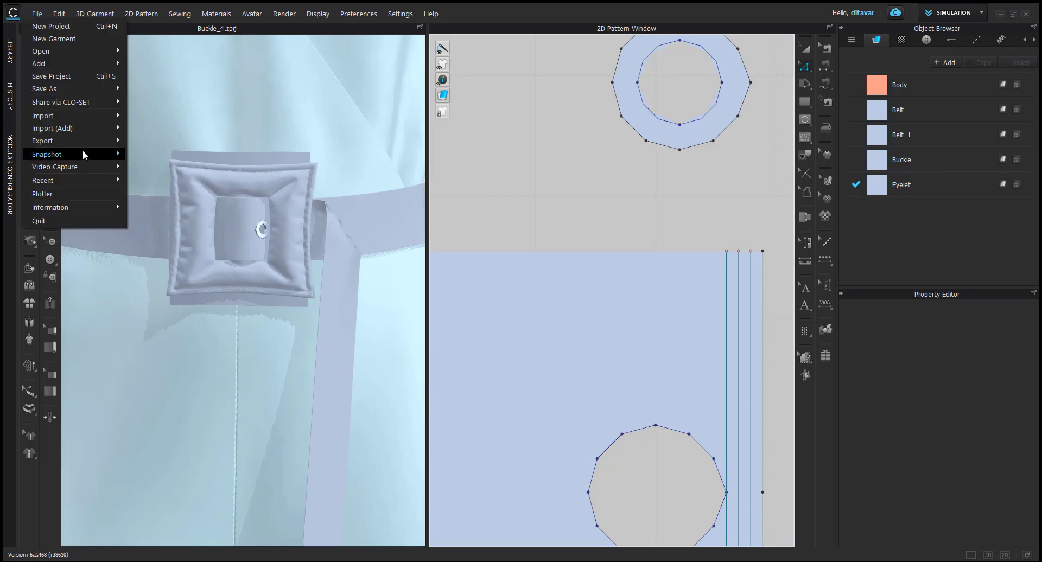
pyautogui.moveTo(77, 130)
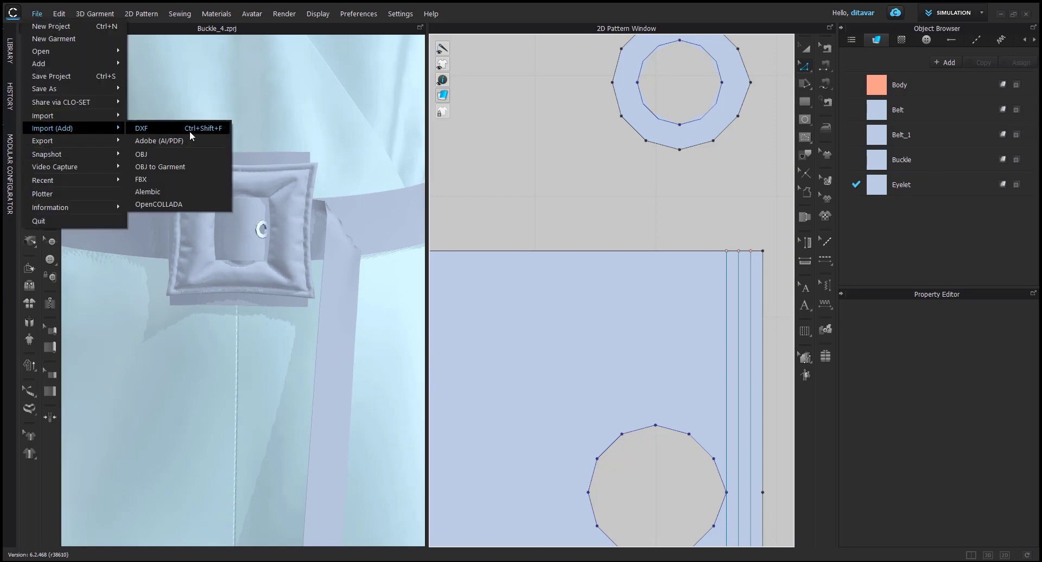
pyautogui.click(168, 156)
pyautogui.doubleClick(190, 90)
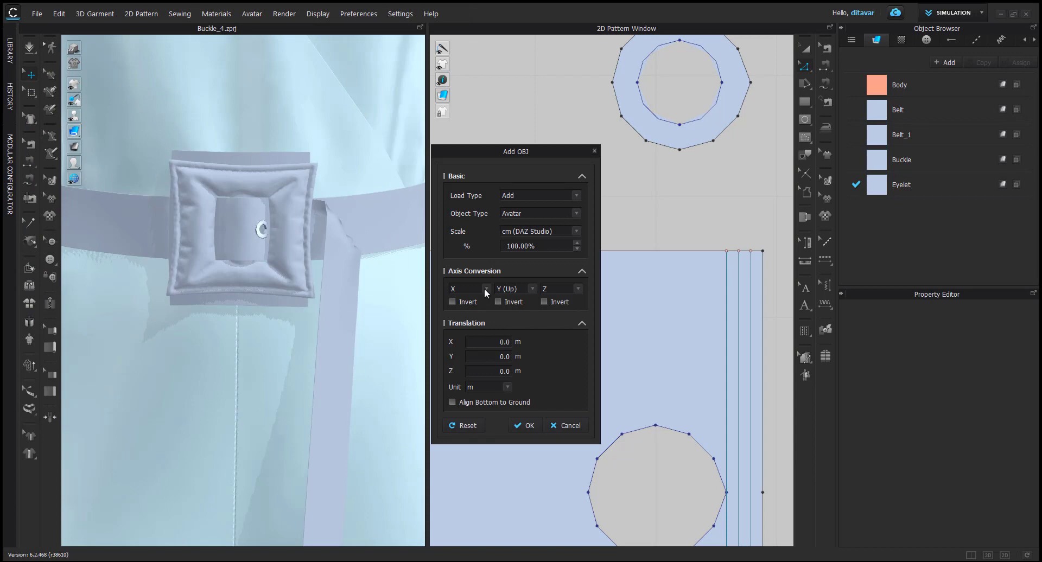
pyautogui.click(524, 214)
pyautogui.click(522, 230)
pyautogui.click(527, 425)
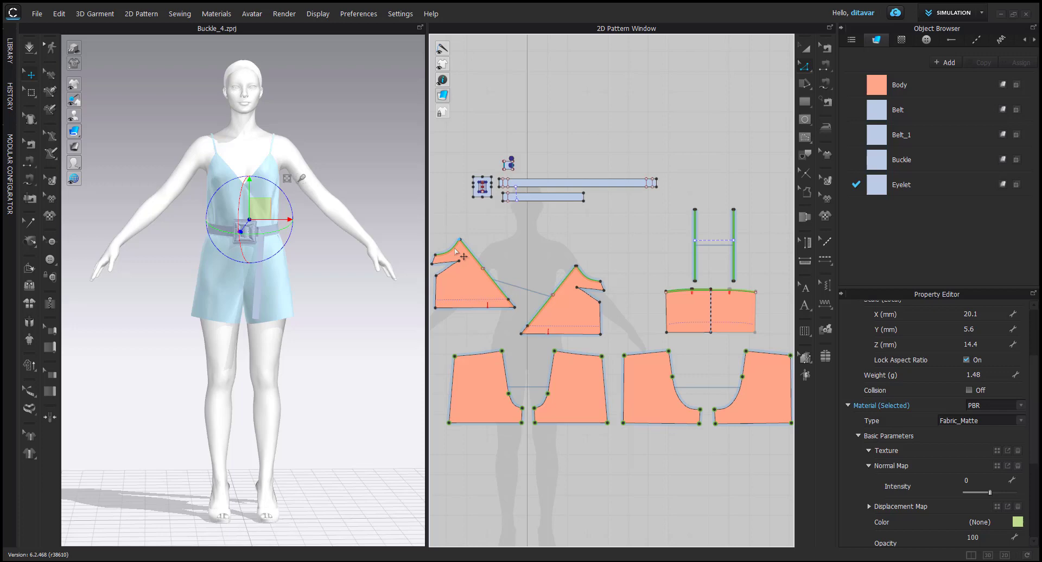
# Move the imported prong trim onto the buckle loop so that its end sits in the eyelet ring
pyautogui.scroll(5, 297, 316)
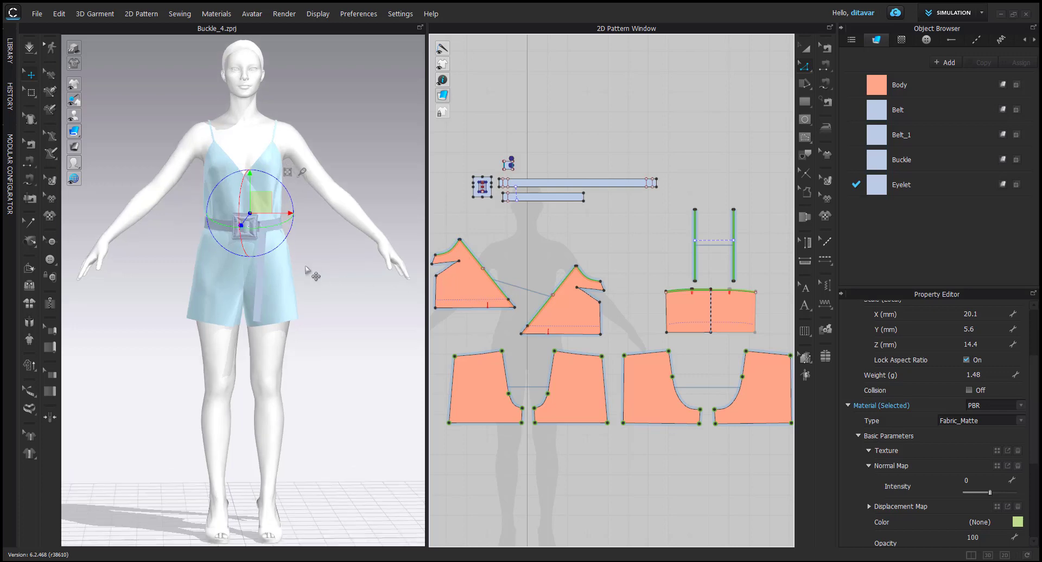
pyautogui.scroll(5, 298, 316)
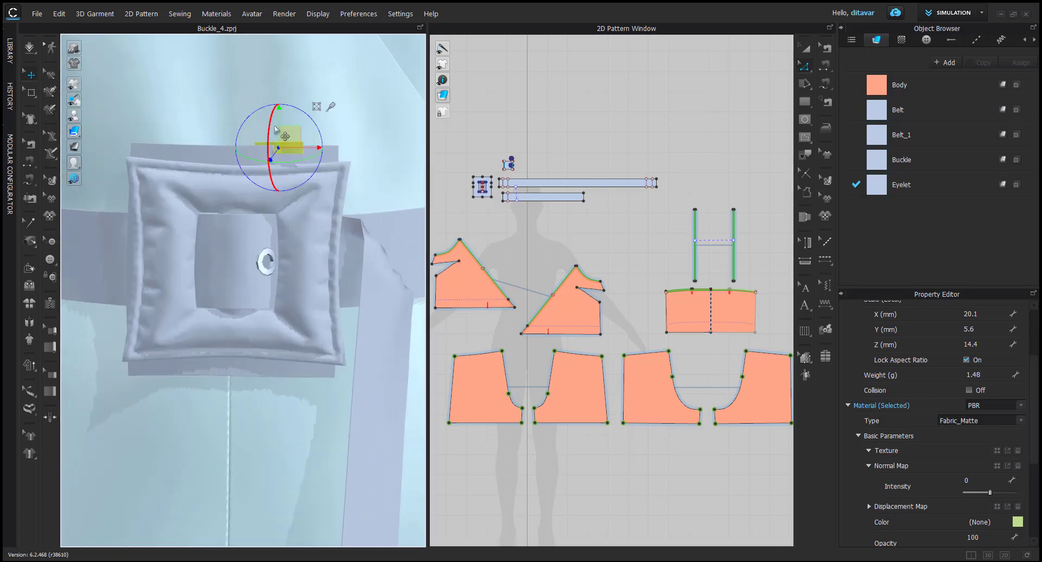
pyautogui.moveTo(283, 191); pyautogui.dragTo(309, 247)
pyautogui.scroll(5, 317, 261)
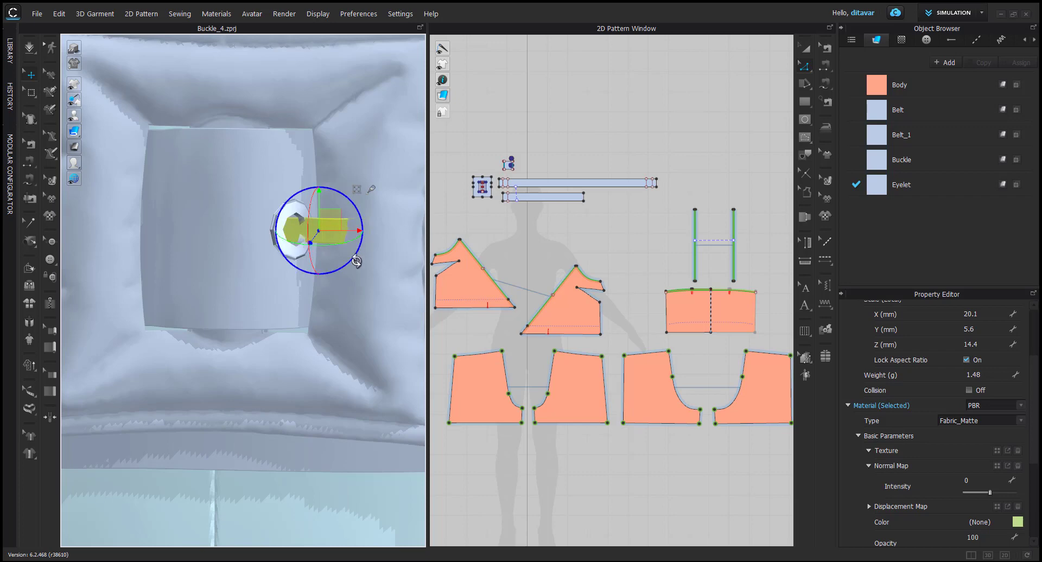
pyautogui.moveTo(356, 262); pyautogui.dragTo(305, 234, button='right')
pyautogui.moveTo(310, 243); pyautogui.dragTo(311, 242)
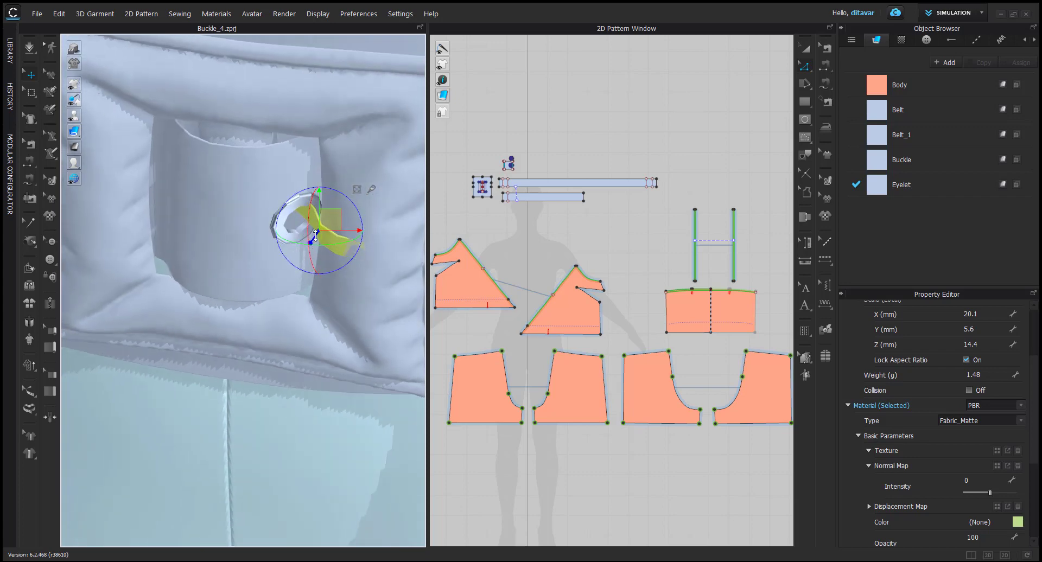
pyautogui.moveTo(316, 235)
pyautogui.mouseDown(button='right')
pyautogui.moveTo(321, 208)
pyautogui.moveTo(385, 267)
pyautogui.moveTo(403, 304)
pyautogui.moveTo(331, 222)
pyautogui.mouseUp(button='right')
pyautogui.moveTo(331, 222); pyautogui.dragTo(343, 220)
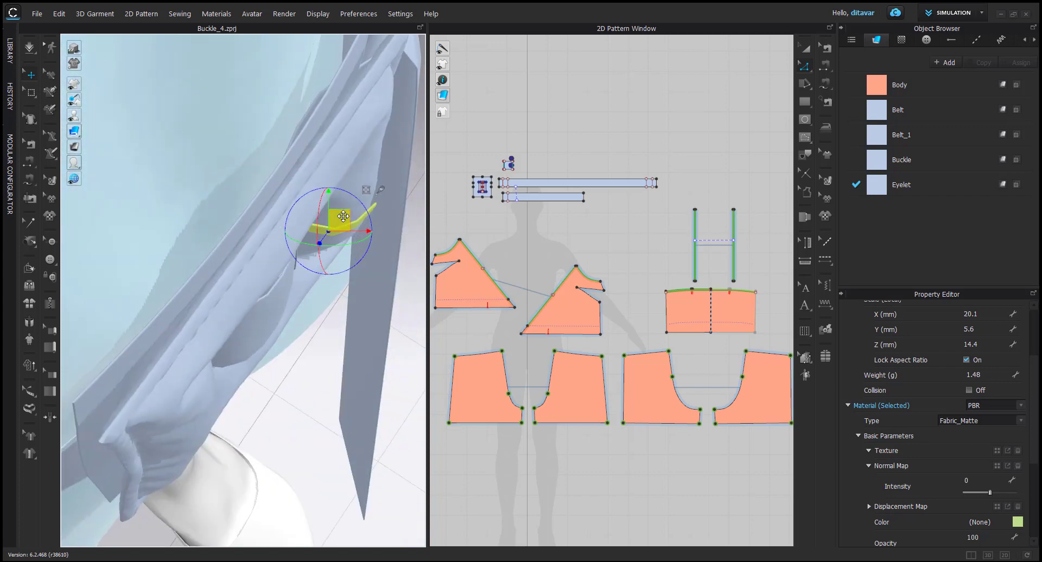
pyautogui.moveTo(343, 221); pyautogui.dragTo(360, 173, button='right')
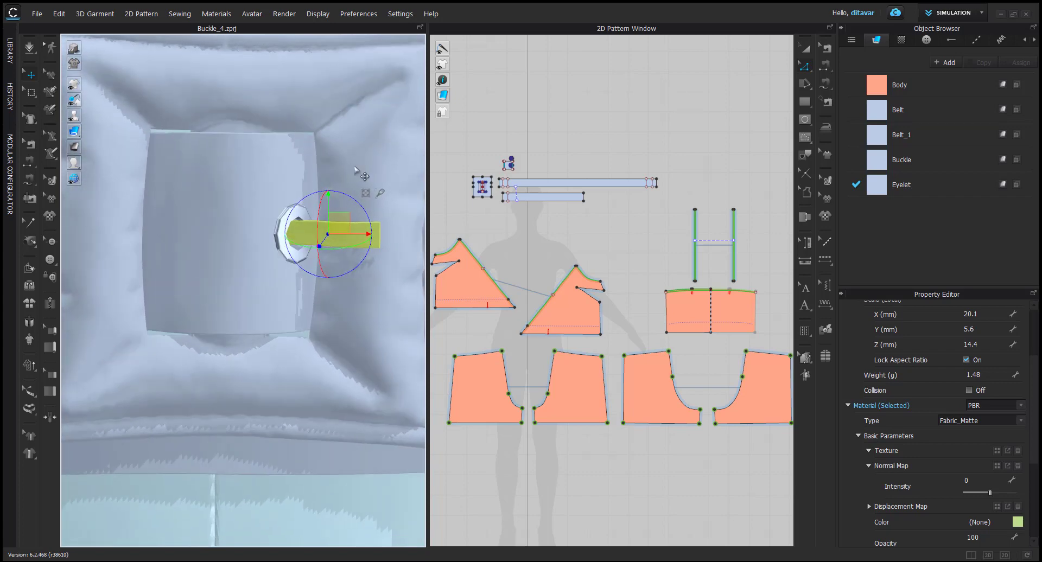
# Glue the prong trim to the belt loop inside the buckle and place it beside the eyelet ring
pyautogui.click(380, 193)
pyautogui.moveTo(282, 238); pyautogui.dragTo(353, 283)
pyautogui.scroll(-2, 325, 182)
pyautogui.moveTo(328, 182); pyautogui.dragTo(319, 228, button='middle')
pyautogui.click(299, 128)
pyautogui.click(247, 293)
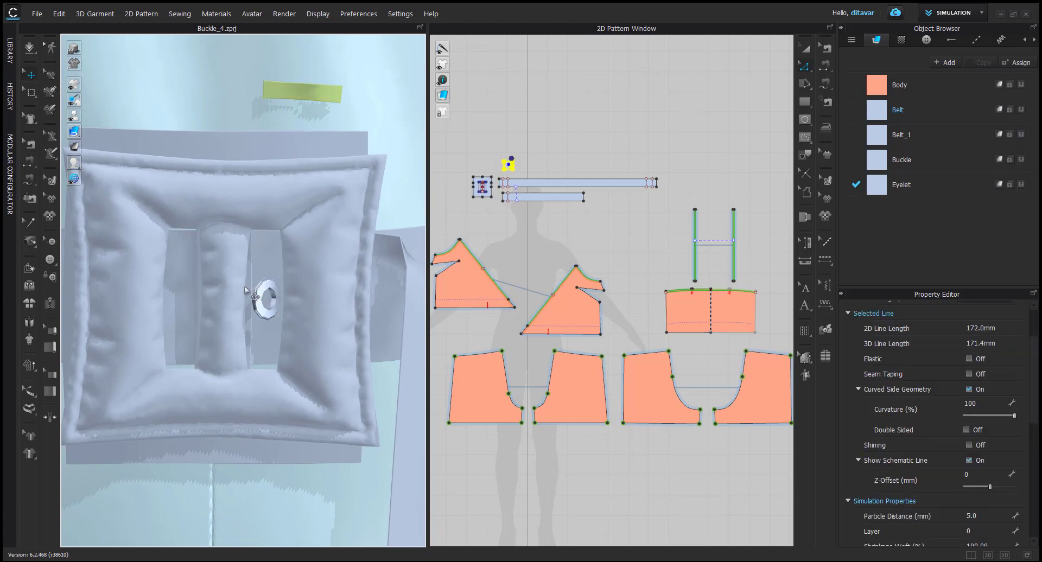
pyautogui.click(278, 99)
pyautogui.moveTo(279, 92); pyautogui.dragTo(212, 309)
pyautogui.scroll(2, 255, 290)
pyautogui.scroll(3, 258, 300)
pyautogui.scroll(-5, 253, 303)
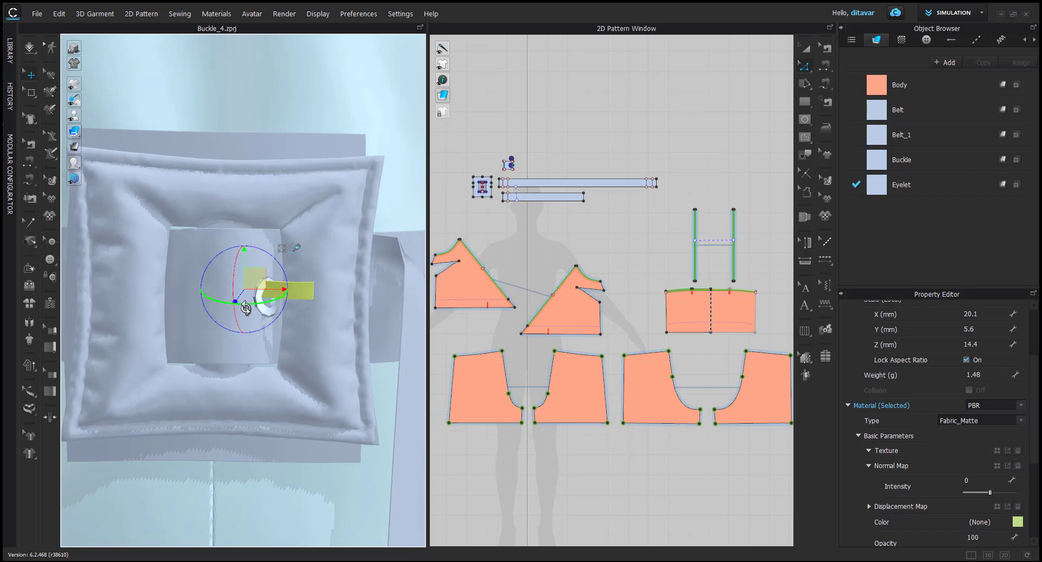
# Fine-tune the glued prong's position so that it extends from the eyelet hole across the buckle frame
pyautogui.scroll(2, 265, 277)
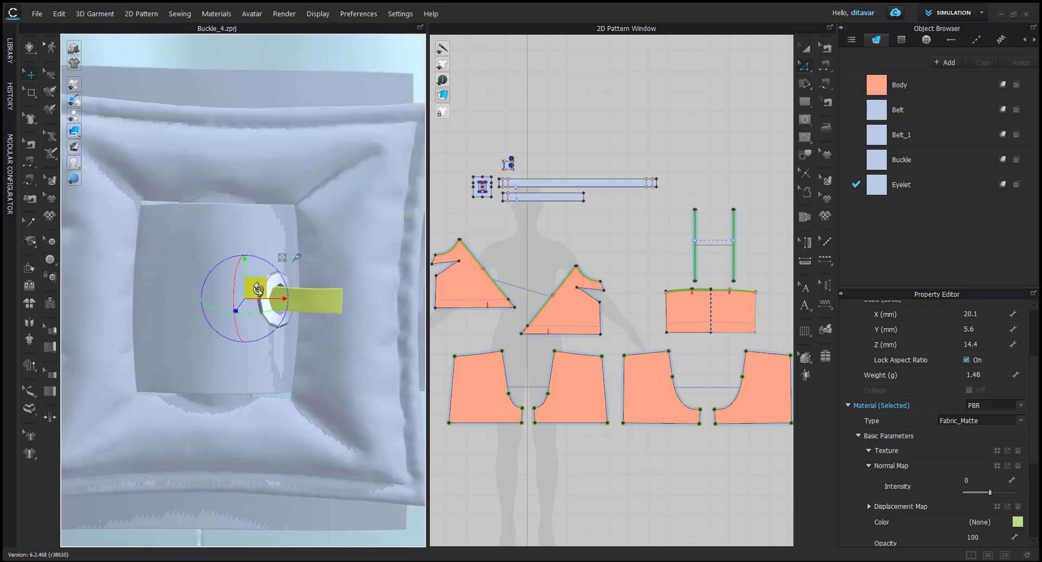
pyautogui.moveTo(244, 296); pyautogui.dragTo(245, 399, button='right')
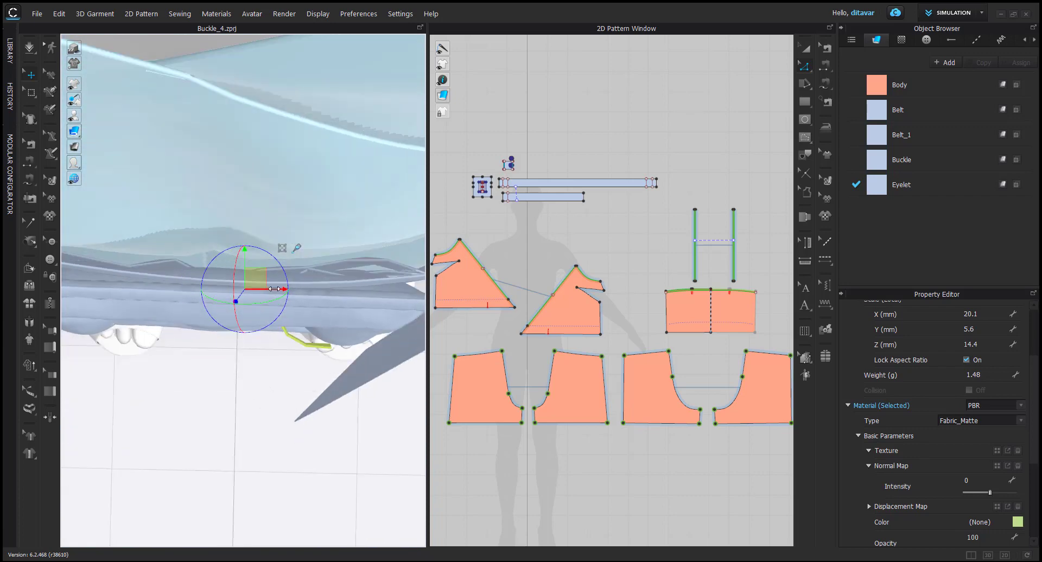
pyautogui.moveTo(274, 288); pyautogui.dragTo(412, 276, button='right')
pyautogui.click(537, 234)
pyautogui.scroll(-3, 328, 351)
pyautogui.scroll(3, 328, 329)
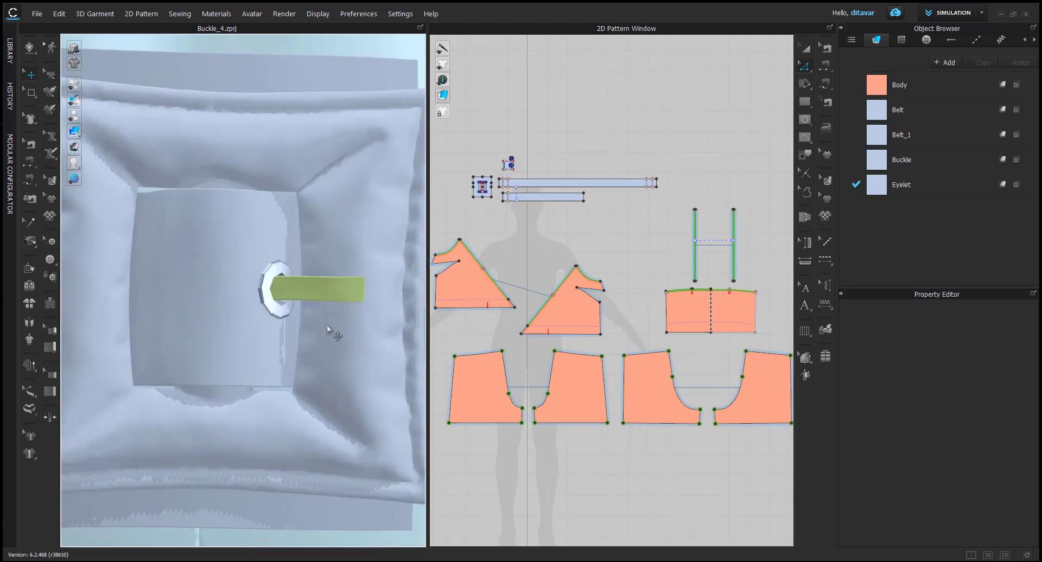
# Add the Belt_1 fabric's colour to the custom colour palette
pyautogui.click(324, 296)
pyautogui.click(879, 136)
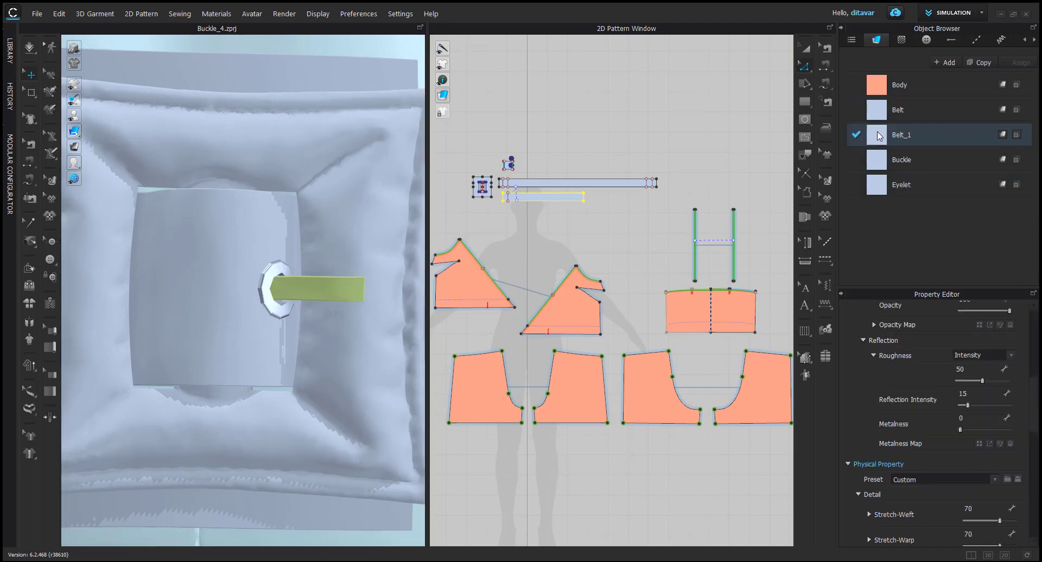
pyautogui.scroll(-3, 989, 508)
pyautogui.scroll(6, 1004, 483)
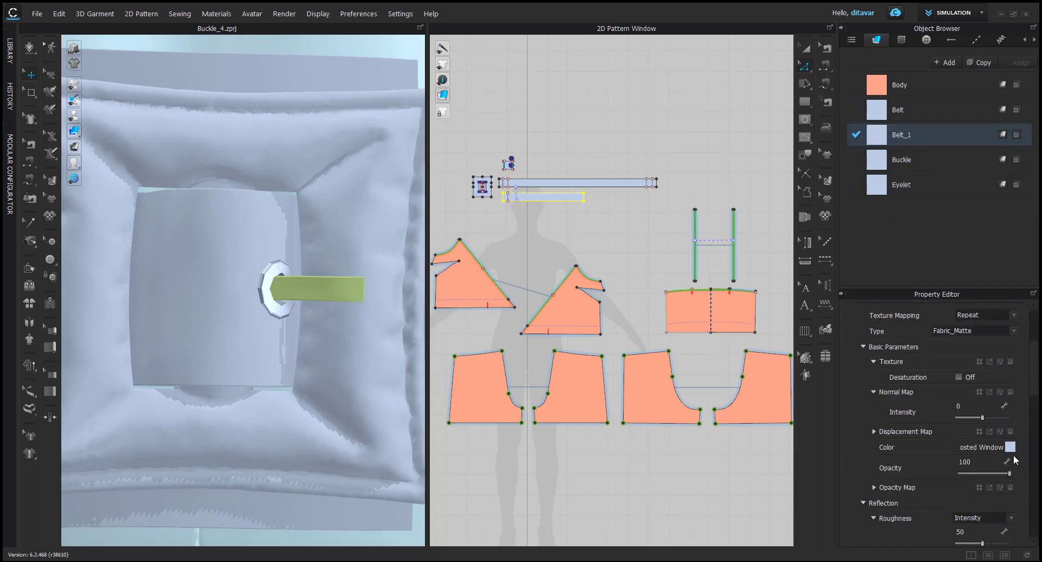
pyautogui.click(1009, 448)
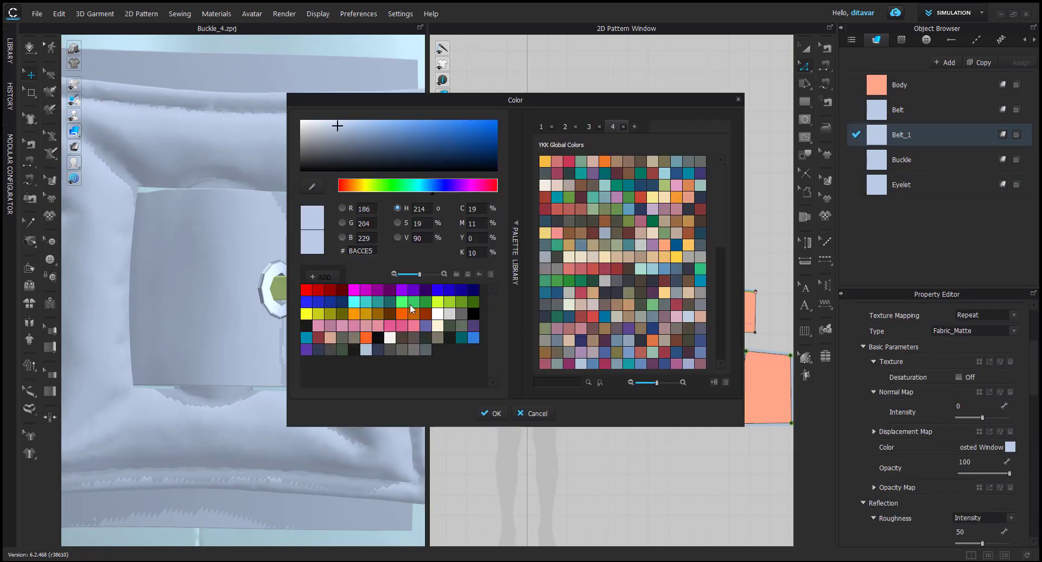
pyautogui.click(493, 416)
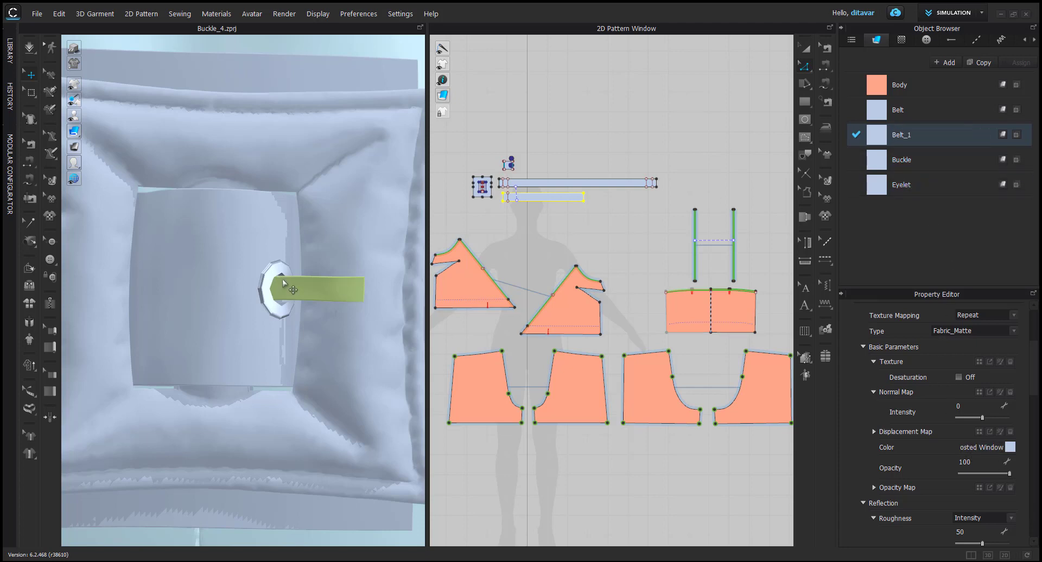
# Recolour the prong trim with the saved belt colour swatch
pyautogui.click(317, 285)
pyautogui.click(1013, 525)
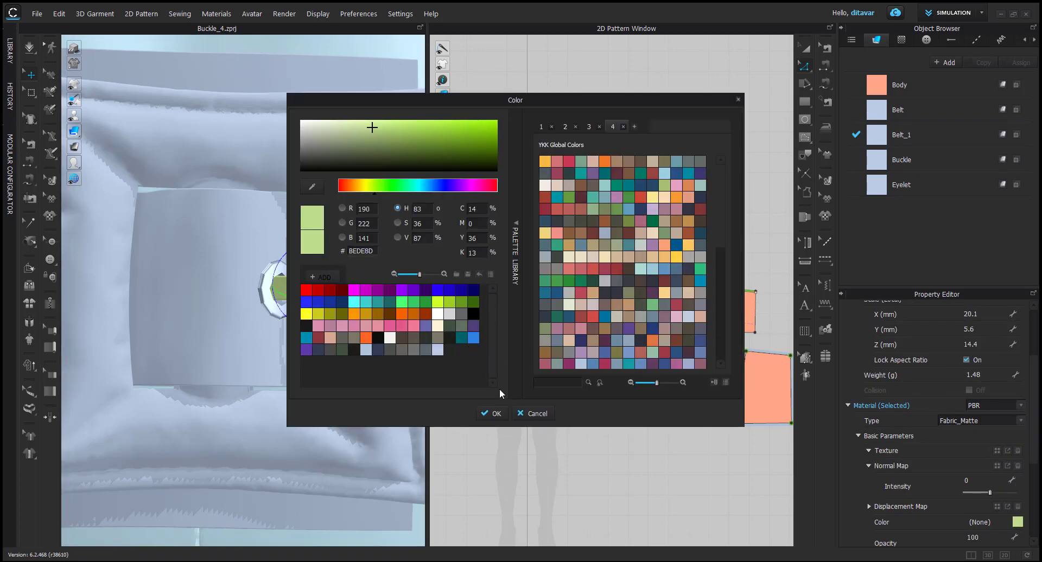
pyautogui.click(467, 341)
pyautogui.click(483, 413)
# Check the Eyelet fabric's material settings and set the prong trim's material type to Metal
pyautogui.scroll(-2, 931, 453)
pyautogui.scroll(-2, 930, 454)
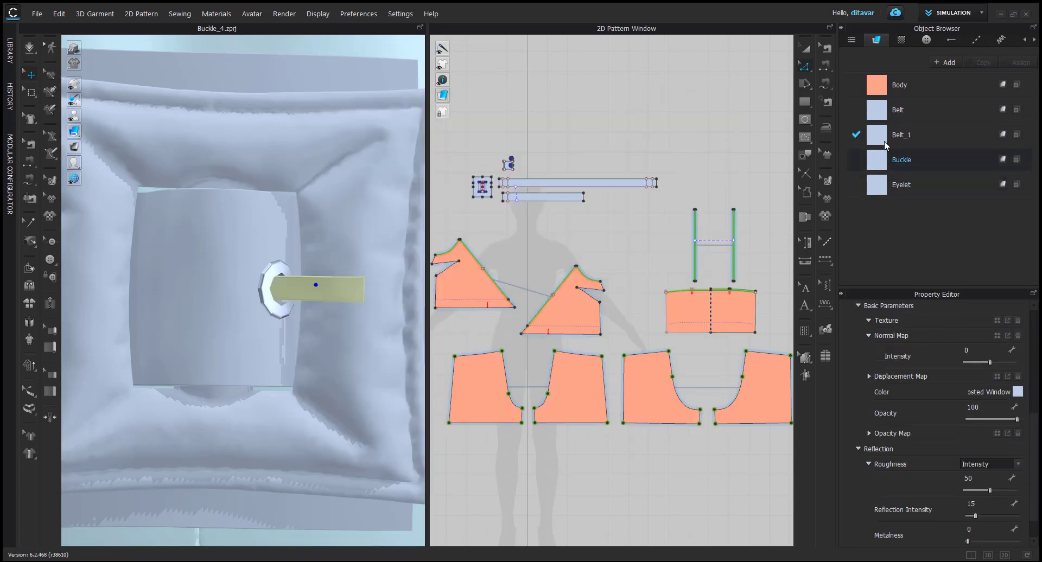
pyautogui.click(883, 187)
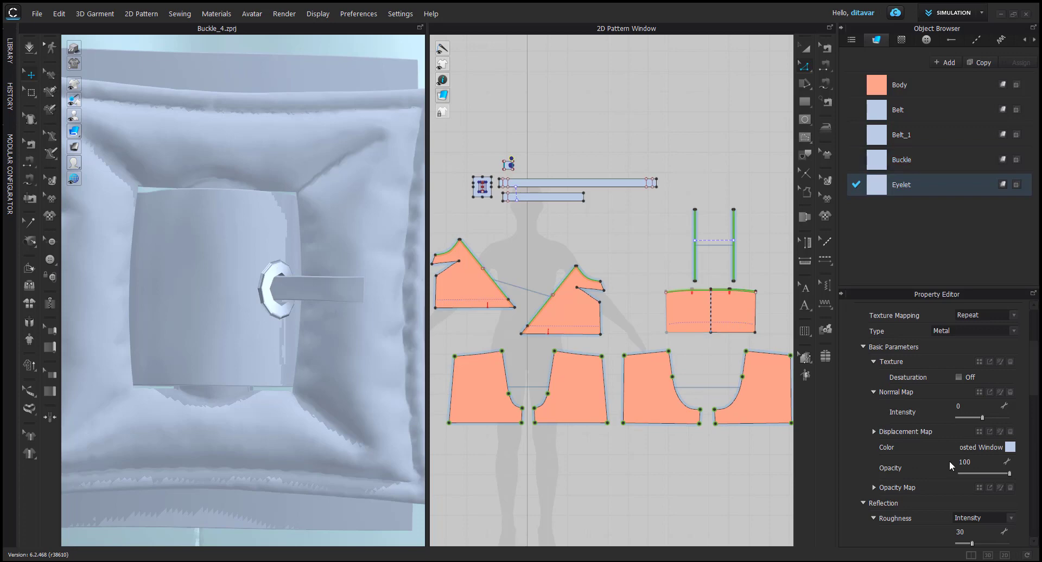
pyautogui.scroll(-5, 949, 466)
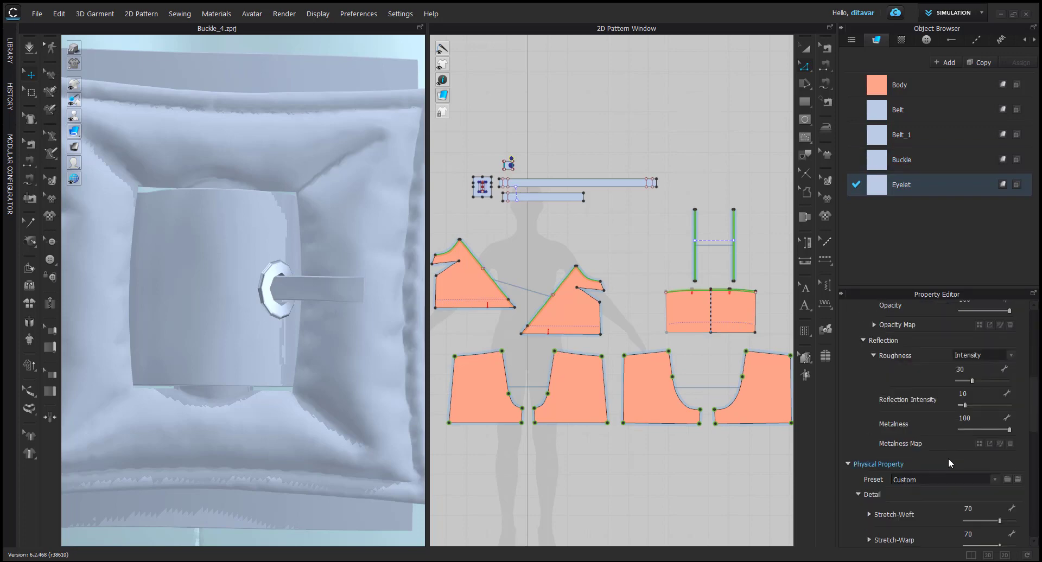
pyautogui.click(304, 293)
pyautogui.click(979, 446)
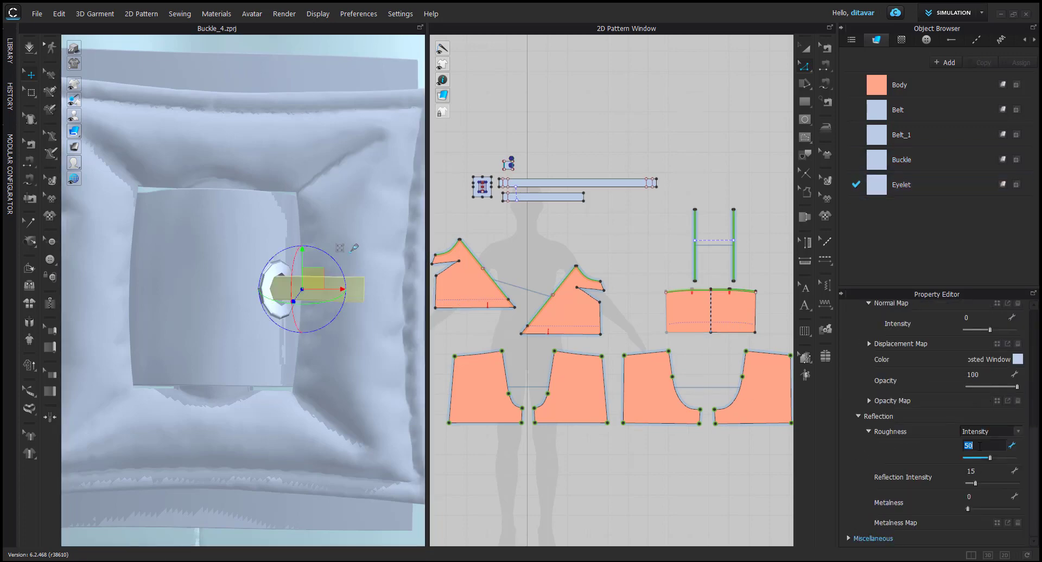
pyautogui.scroll(6, 943, 406)
pyautogui.click(964, 458)
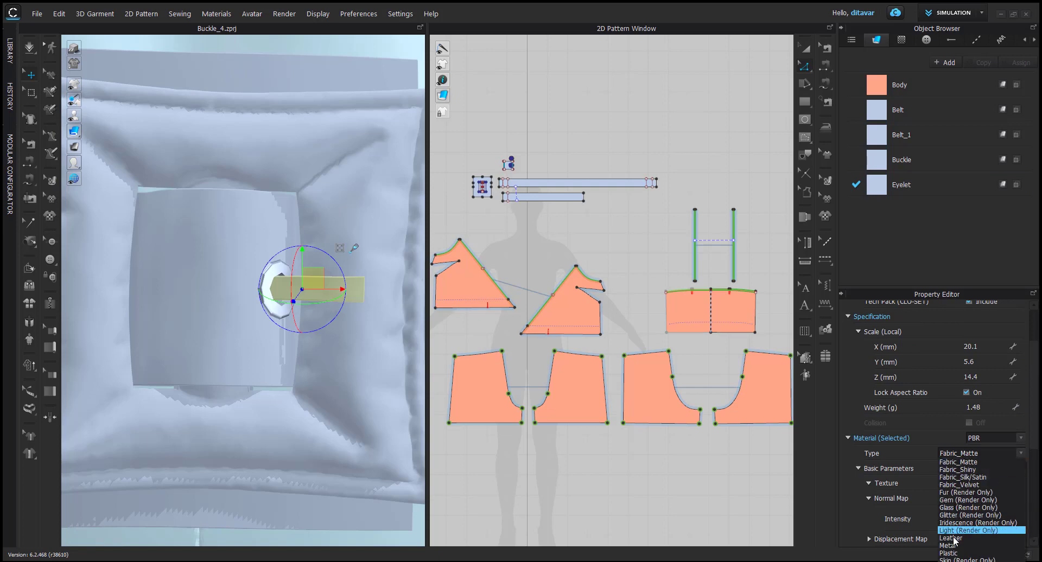
pyautogui.click(971, 542)
pyautogui.scroll(-6, 987, 511)
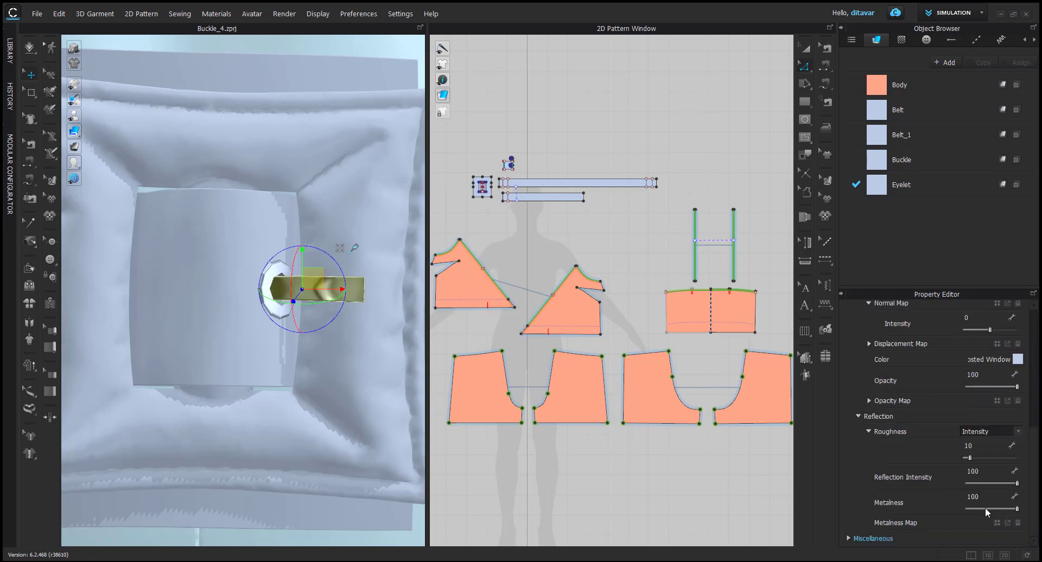
# Set the prong's roughness intensity to 30 and its reflection intensity to 10
pyautogui.click(989, 447)
pyautogui.write('30')
pyautogui.click(980, 472)
pyautogui.write('10')
pyautogui.click(927, 390)
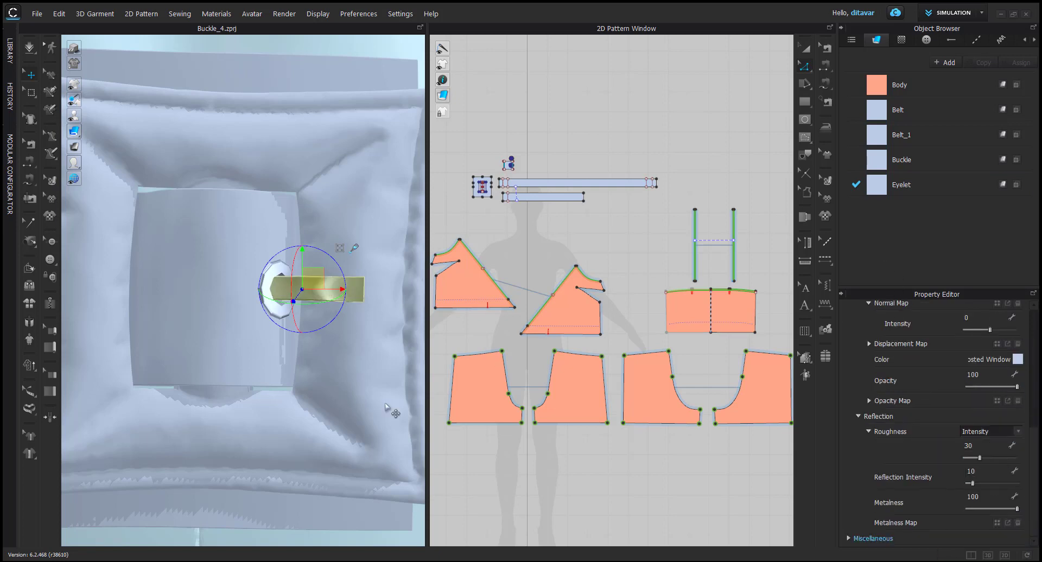
pyautogui.click(463, 490)
# Review the belt on the avatar, select all pattern pieces and unfreeze the garment
pyautogui.press('2')
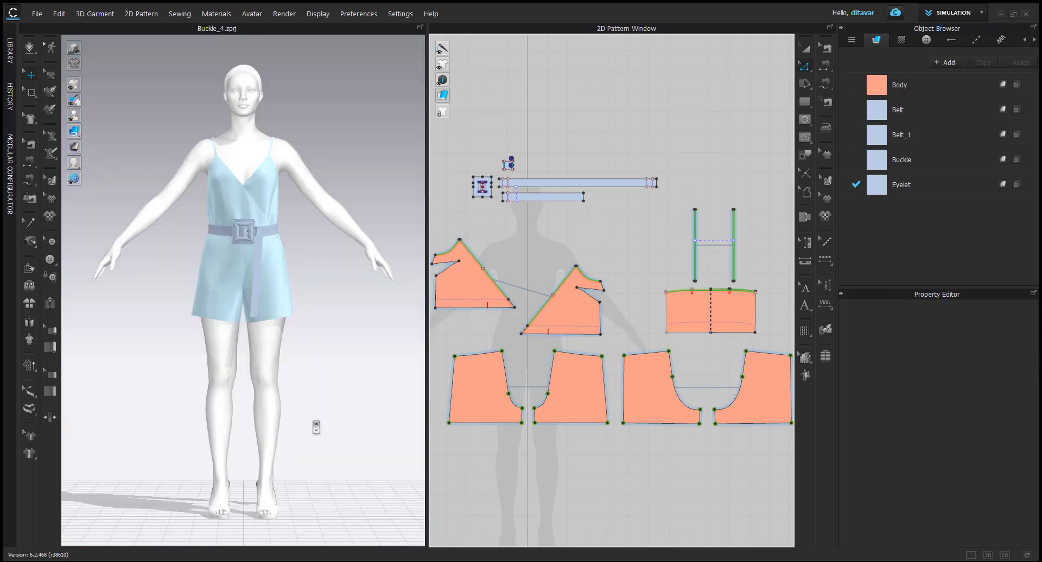
pyautogui.scroll(10, 316, 428)
pyautogui.moveTo(325, 421)
pyautogui.mouseDown(button='right')
pyautogui.moveTo(263, 413)
pyautogui.moveTo(316, 414)
pyautogui.mouseUp(button='right')
pyautogui.scroll(-8, 312, 416)
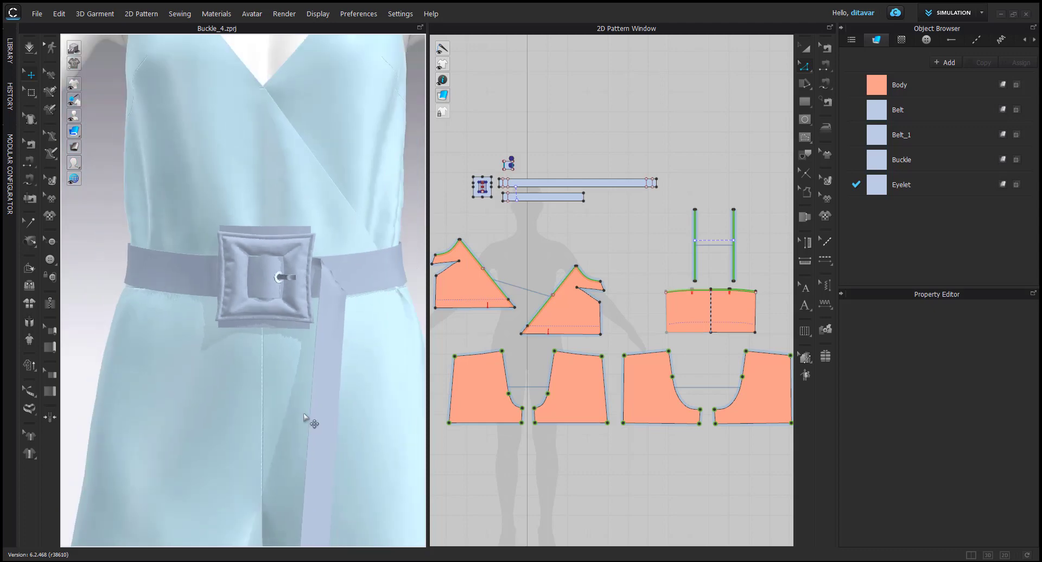
pyautogui.scroll(-3, 647, 408)
pyautogui.scroll(-5, 645, 406)
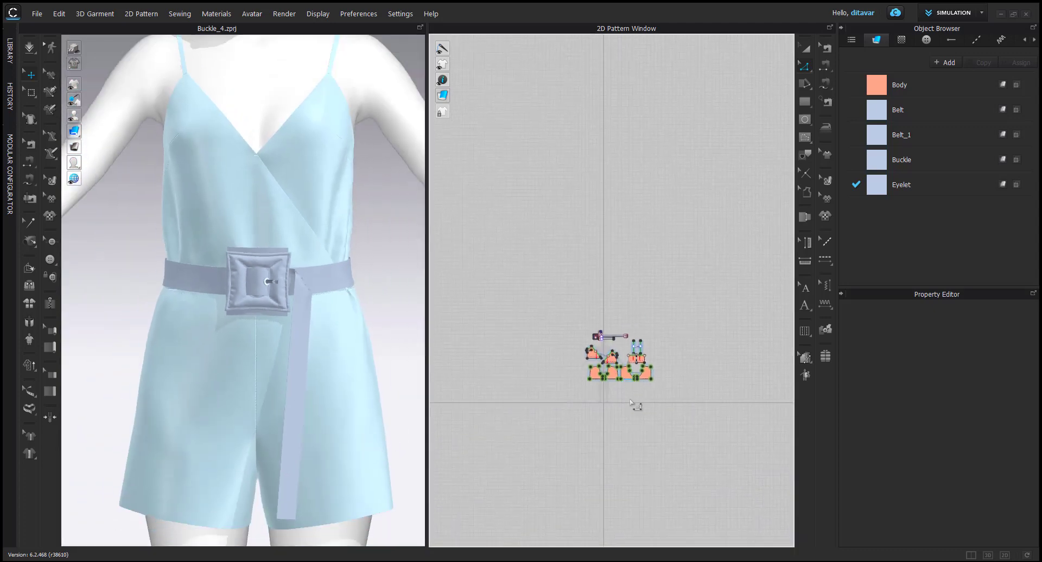
pyautogui.press('a')
pyautogui.moveTo(707, 452); pyautogui.dragTo(711, 451)
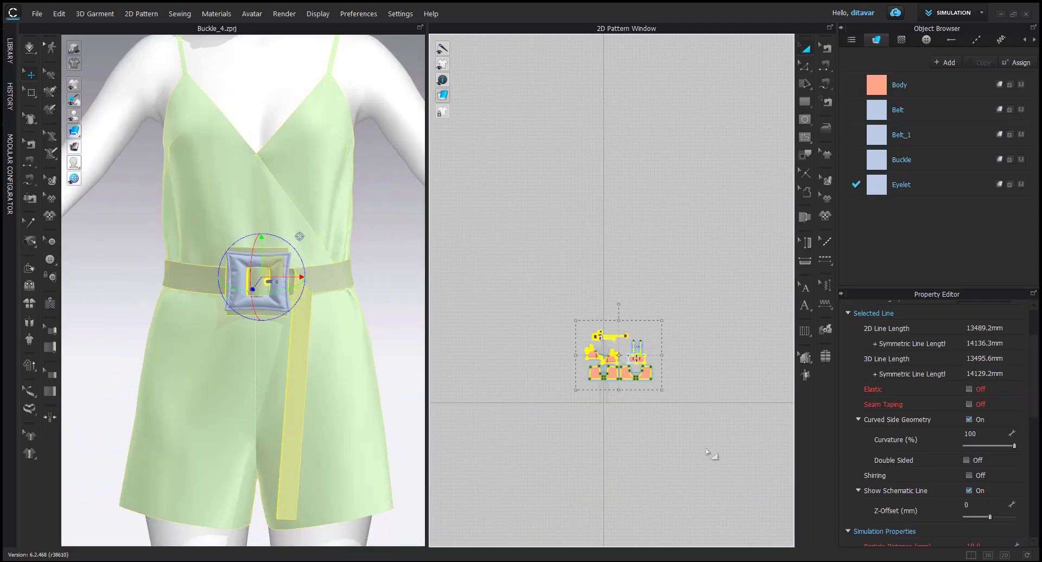
pyautogui.click(593, 419)
pyautogui.moveTo(652, 390); pyautogui.dragTo(722, 445)
pyautogui.click(723, 446)
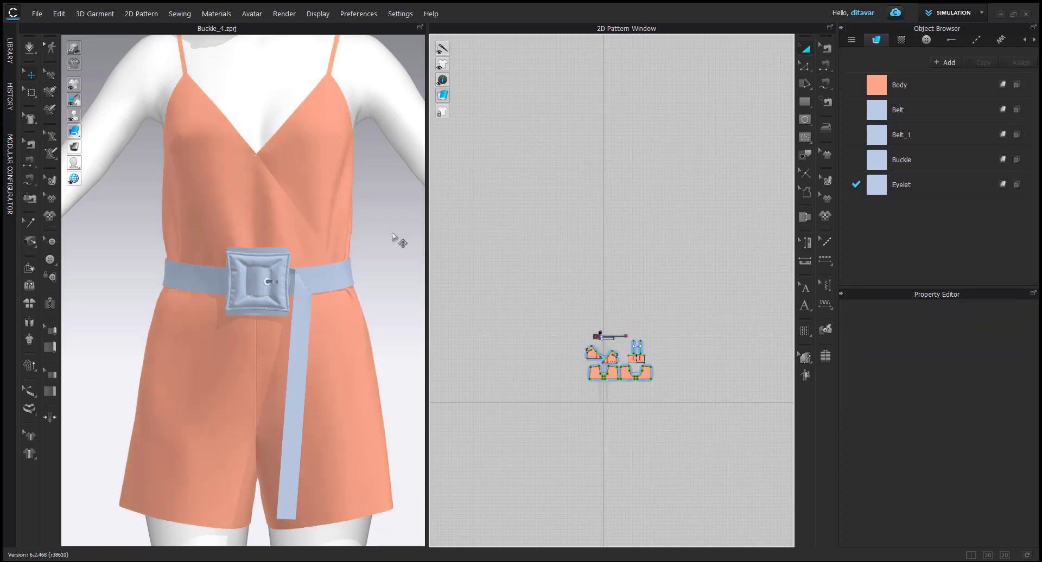
# Try hiding the flat backing piece behind the padded buckle in the 3D view
pyautogui.scroll(-2, 385, 276)
pyautogui.scroll(3, 356, 289)
pyautogui.click(282, 232)
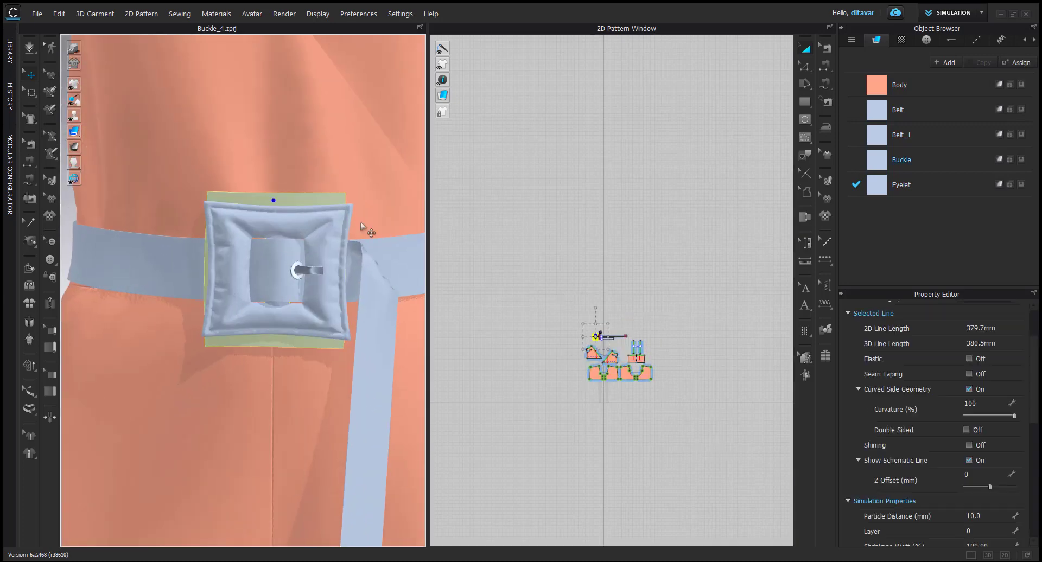
pyautogui.hotkey('shift', 'q')
pyautogui.hotkey('shift', 'q')
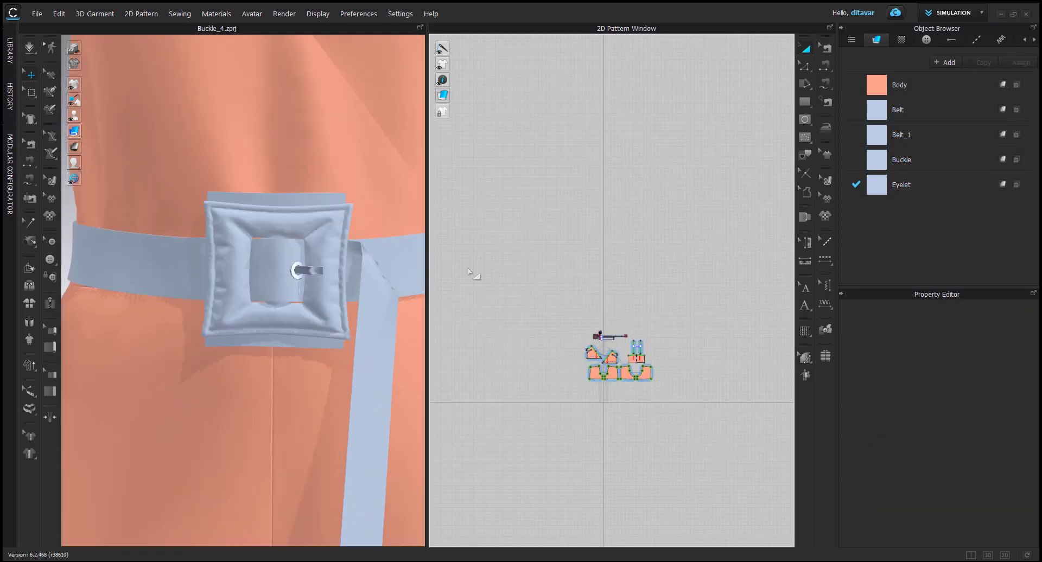
# Lower the Buckle fabric's opacity until the flat backing behind the padded buckle is fully transparent, and review the outfit
pyautogui.click(268, 201)
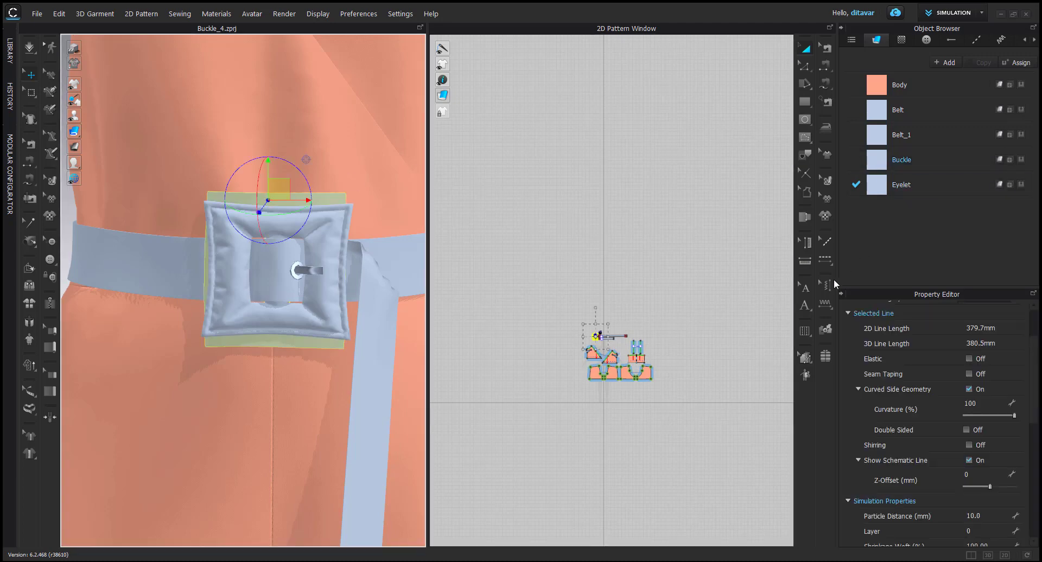
pyautogui.click(885, 161)
pyautogui.scroll(2, 917, 469)
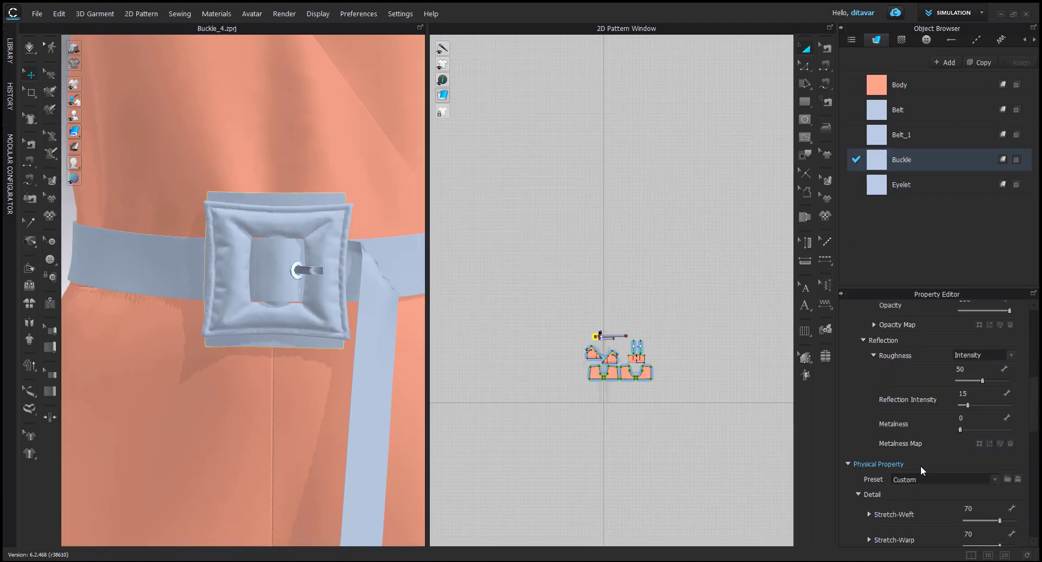
pyautogui.moveTo(1004, 374); pyautogui.dragTo(998, 376)
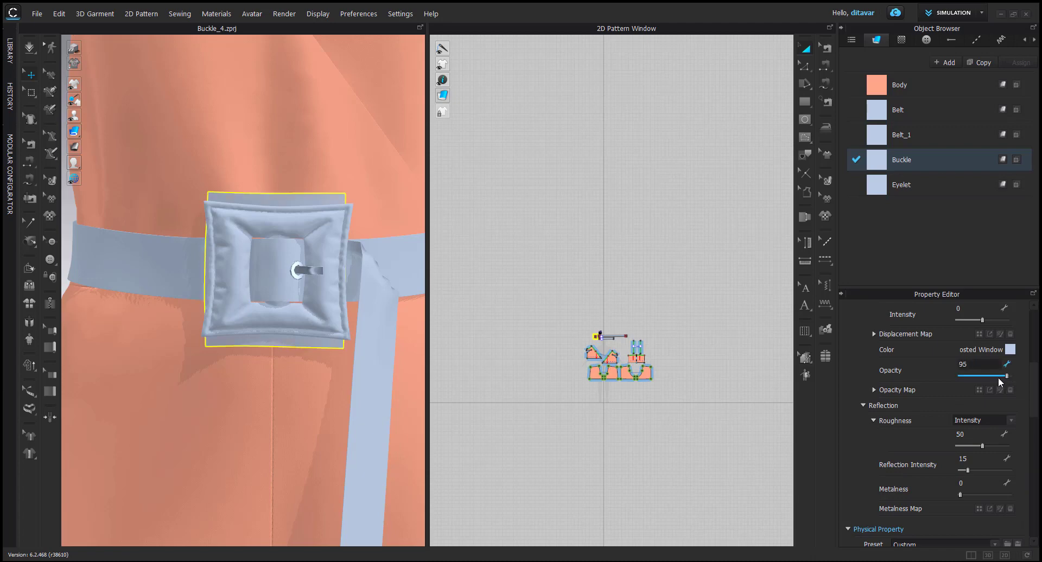
pyautogui.click(630, 452)
pyautogui.scroll(-2, 239, 303)
pyautogui.scroll(2, 282, 312)
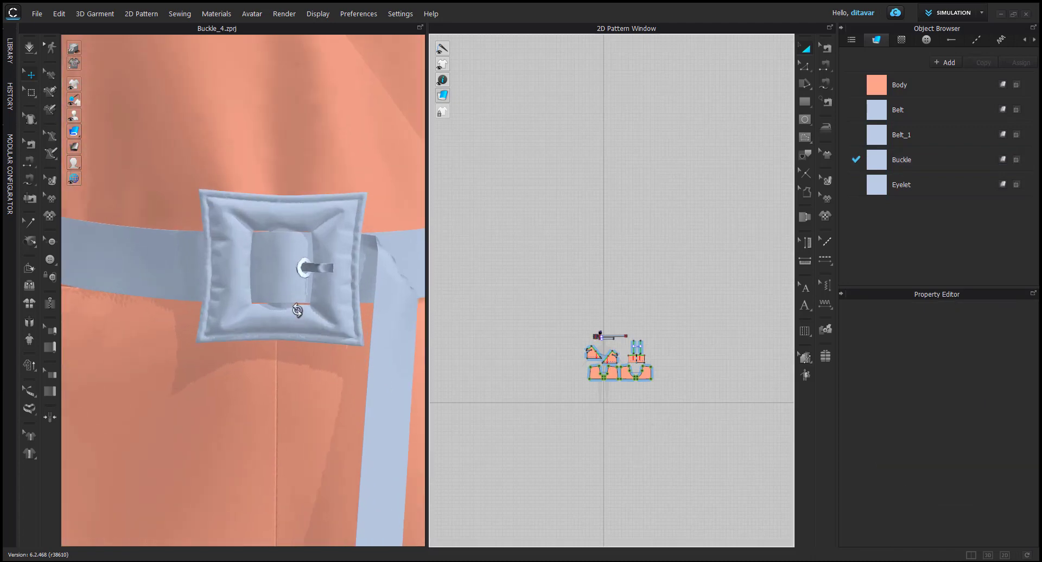
pyautogui.moveTo(298, 311); pyautogui.dragTo(424, 321, button='right')
pyautogui.press('2')
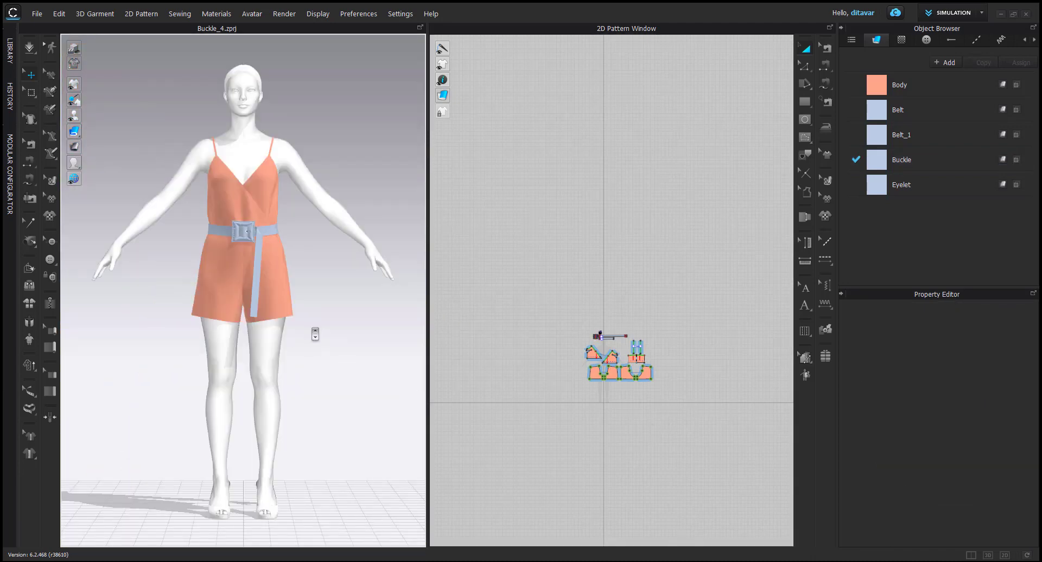
# Examine the belted romper on the avatar, its shorts pieces' properties and the overall pattern layout
pyautogui.scroll(4, 314, 334)
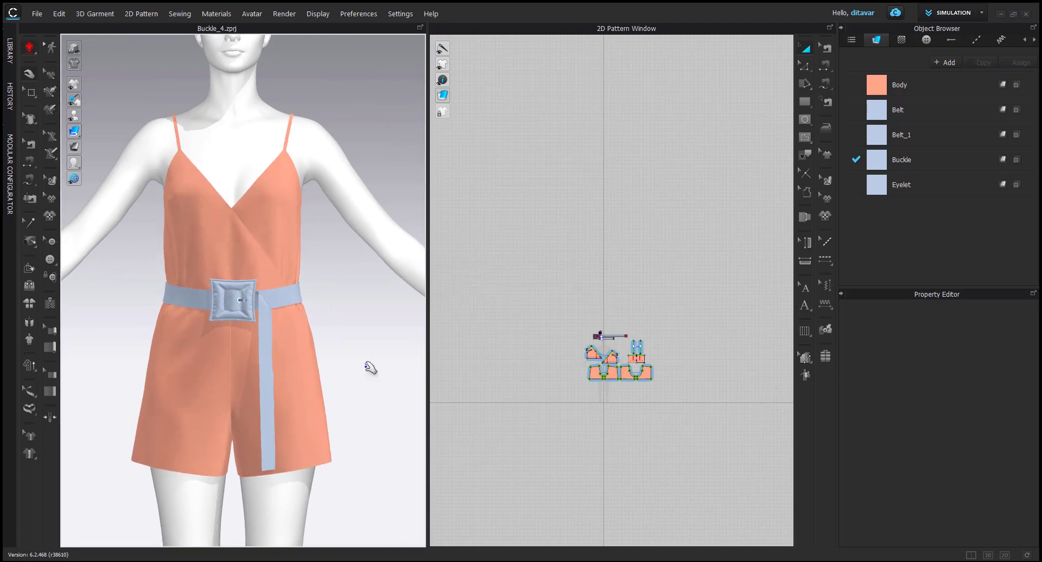
pyautogui.scroll(6, 365, 363)
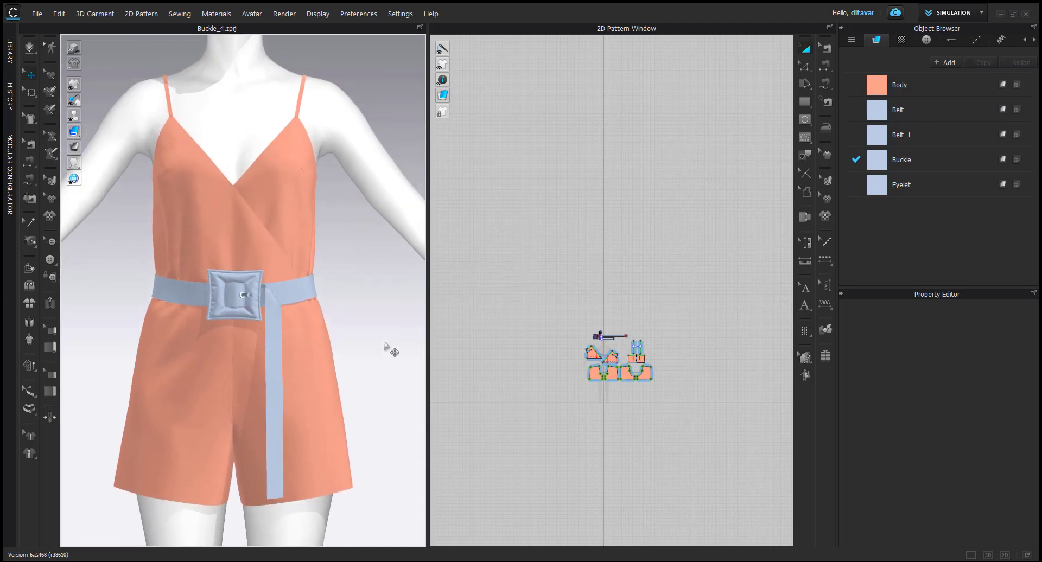
pyautogui.scroll(-6, 389, 350)
pyautogui.scroll(4, 332, 305)
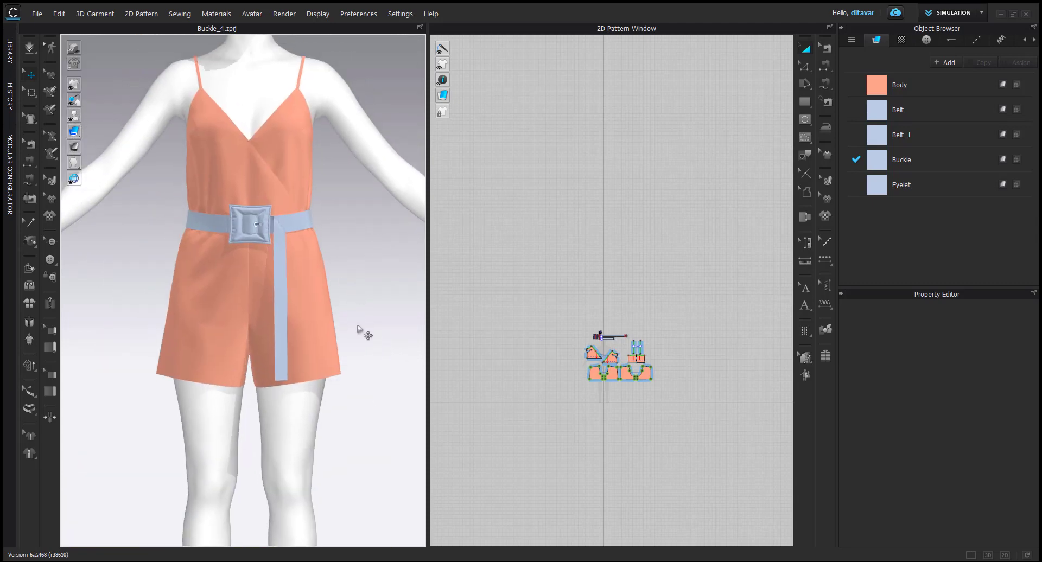
pyautogui.click(327, 319)
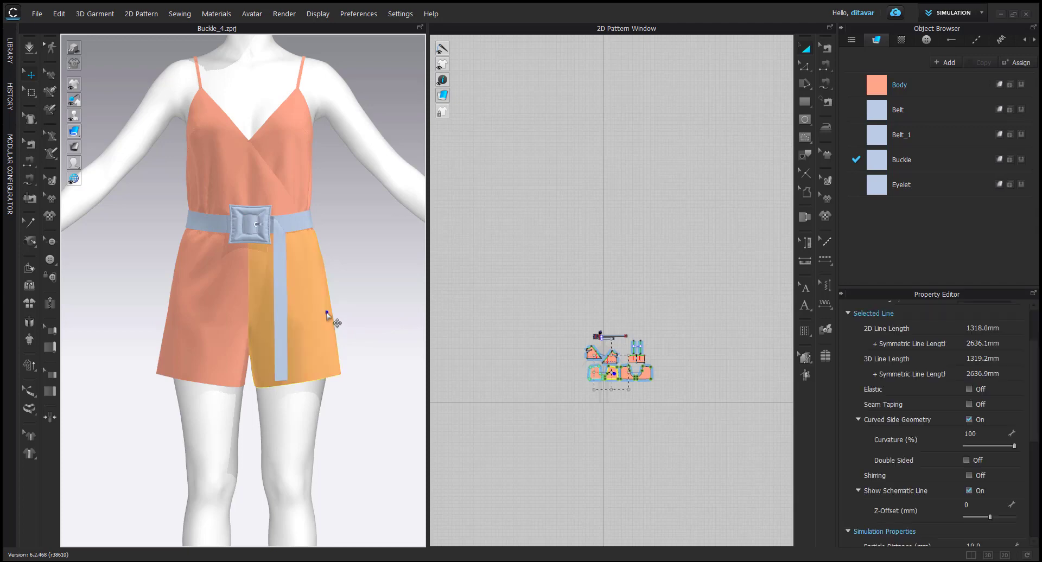
pyautogui.scroll(3, 568, 359)
pyautogui.click(617, 387)
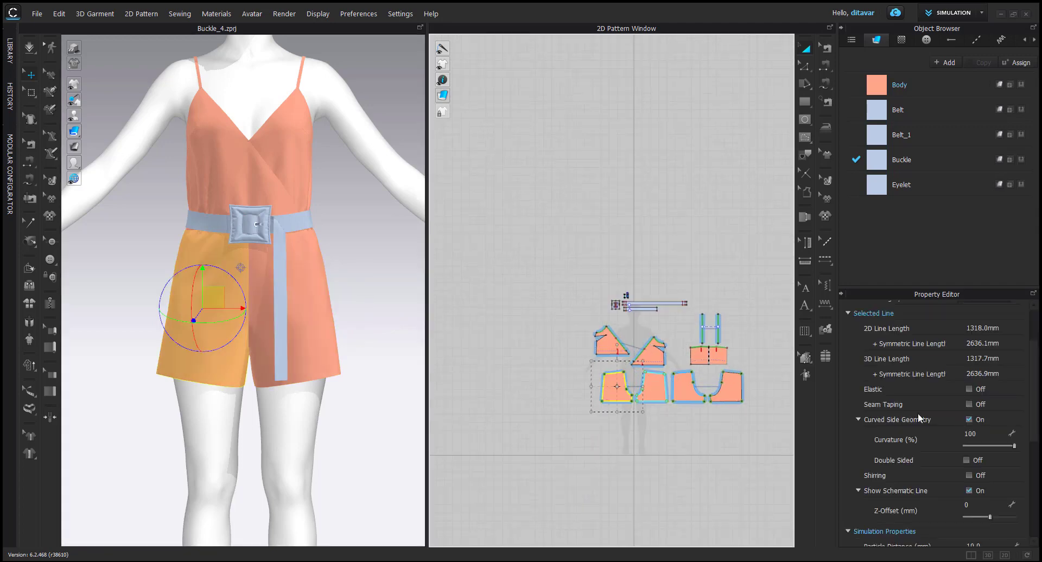
pyautogui.scroll(-3, 933, 449)
pyautogui.click(635, 438)
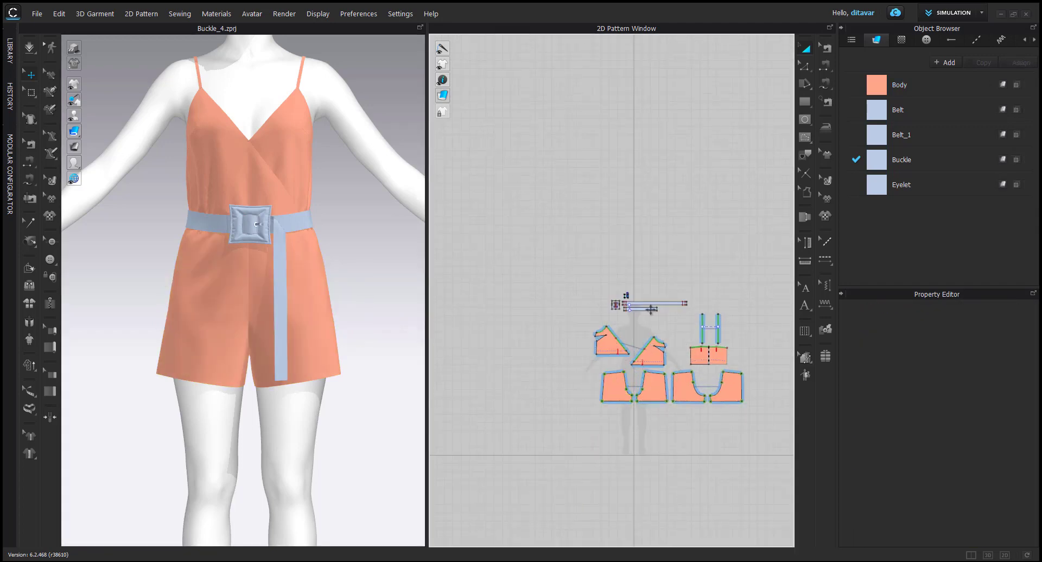
pyautogui.scroll(3, 705, 352)
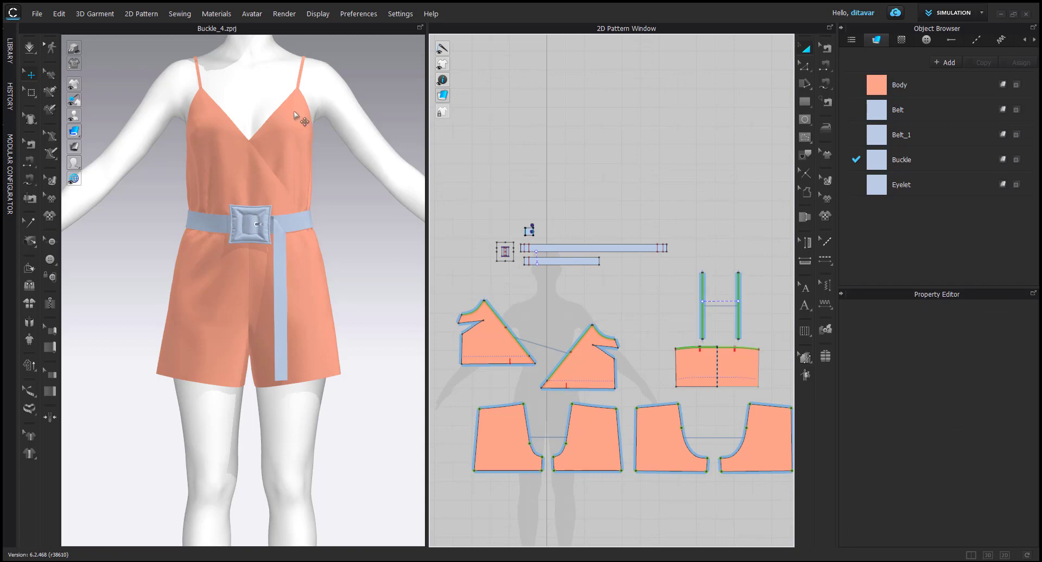
pyautogui.moveTo(293, 115); pyautogui.dragTo(321, 137, button='right')
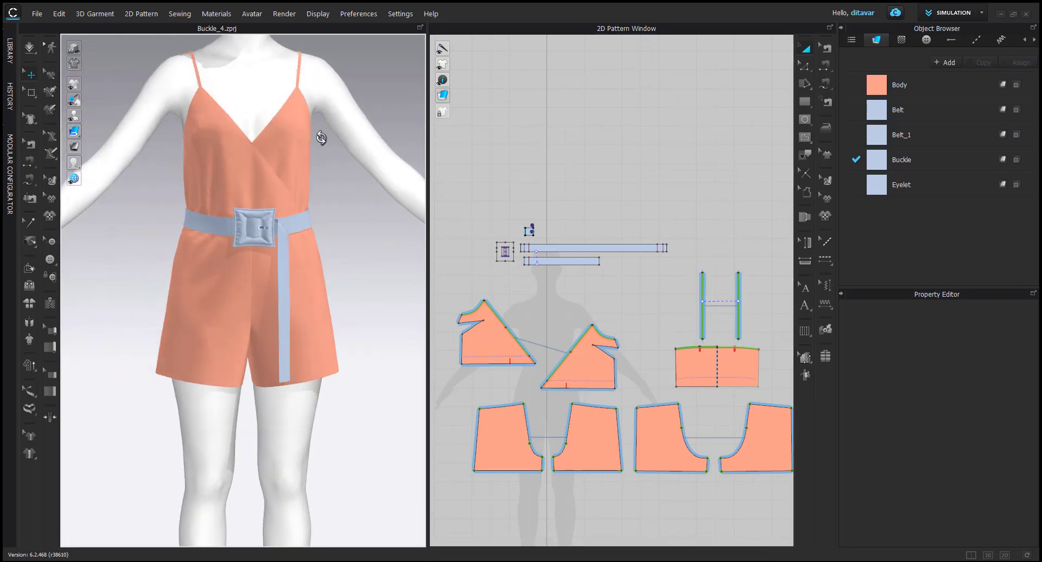
pyautogui.scroll(-3, 539, 320)
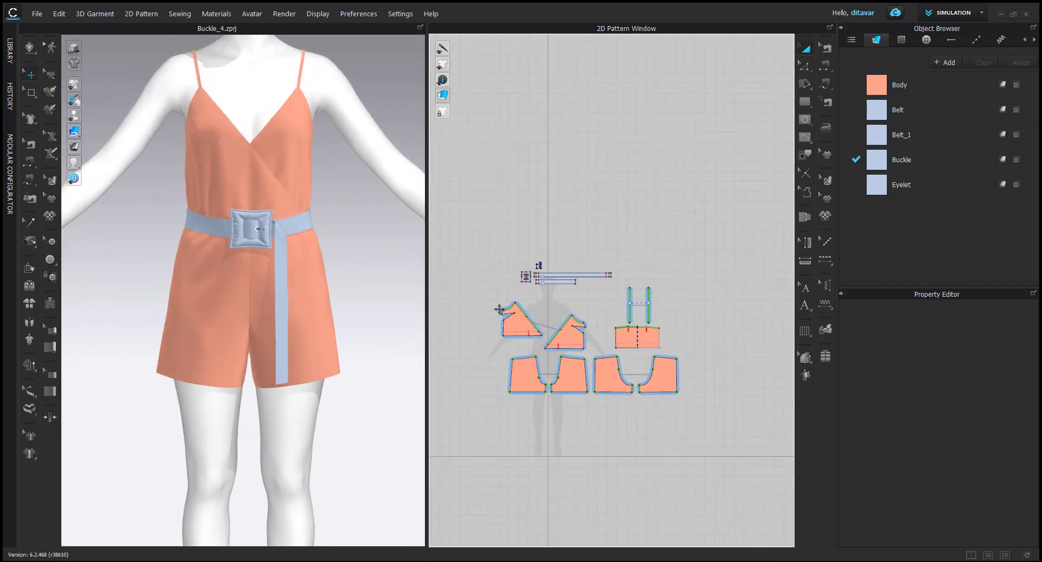
pyautogui.moveTo(474, 292); pyautogui.dragTo(712, 426)
pyautogui.click(685, 424)
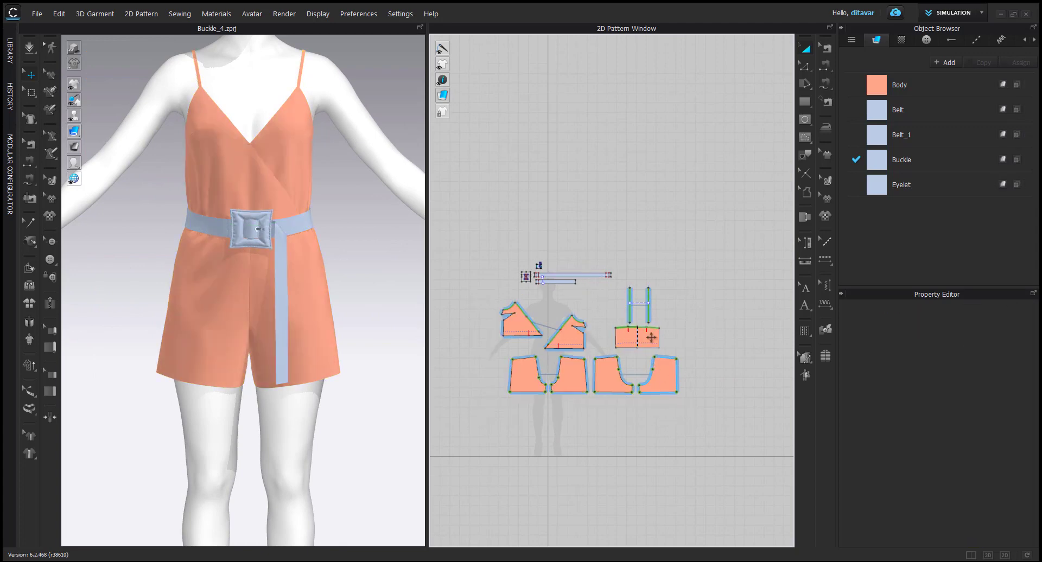
# Duplicate the Body fabric as Body_Straps and assign the copy to the two shoulder straps
pyautogui.click(629, 309)
pyautogui.press('Escape')
pyautogui.scroll(4, 635, 284)
pyautogui.moveTo(672, 388); pyautogui.dragTo(671, 376)
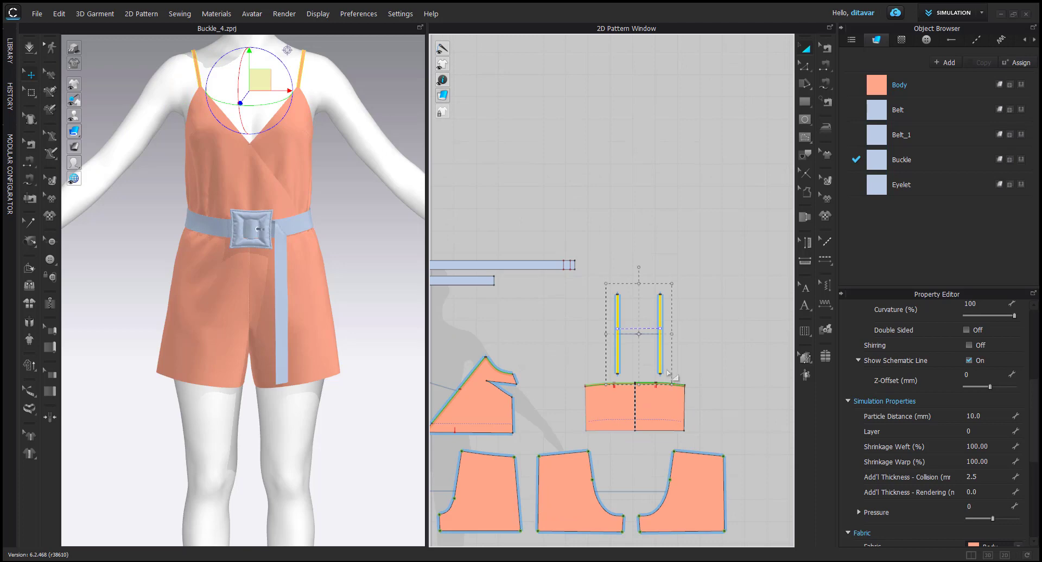
pyautogui.click(886, 92)
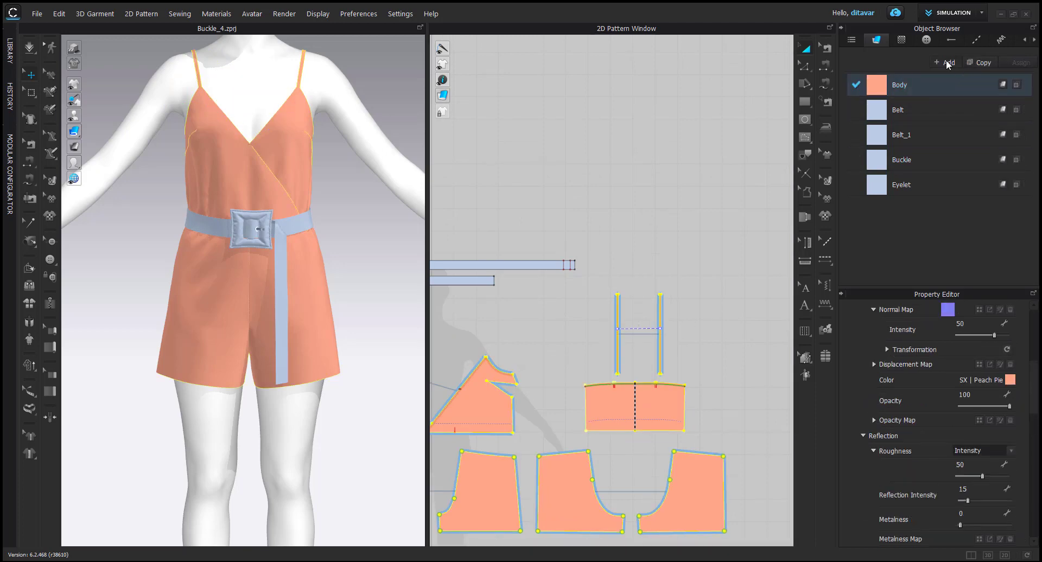
pyautogui.scroll(-15, 877, 461)
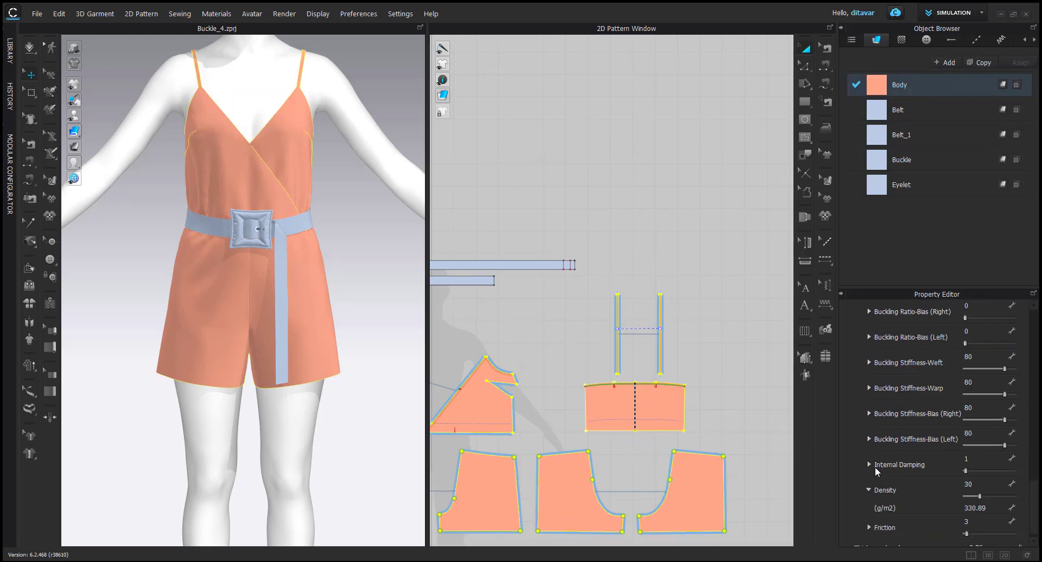
pyautogui.click(969, 63)
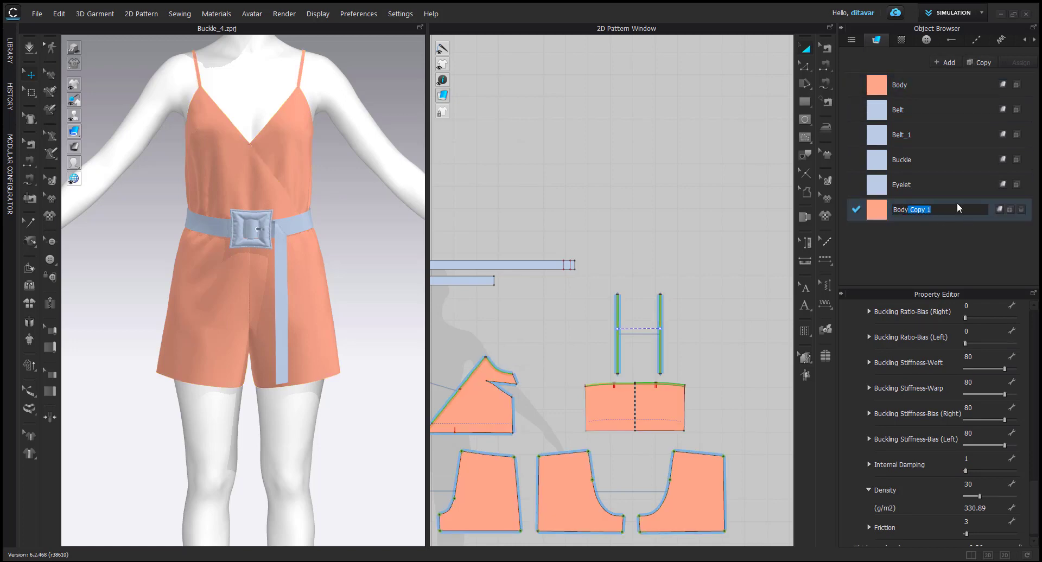
pyautogui.write('_Strasps')
pyautogui.press('Return')
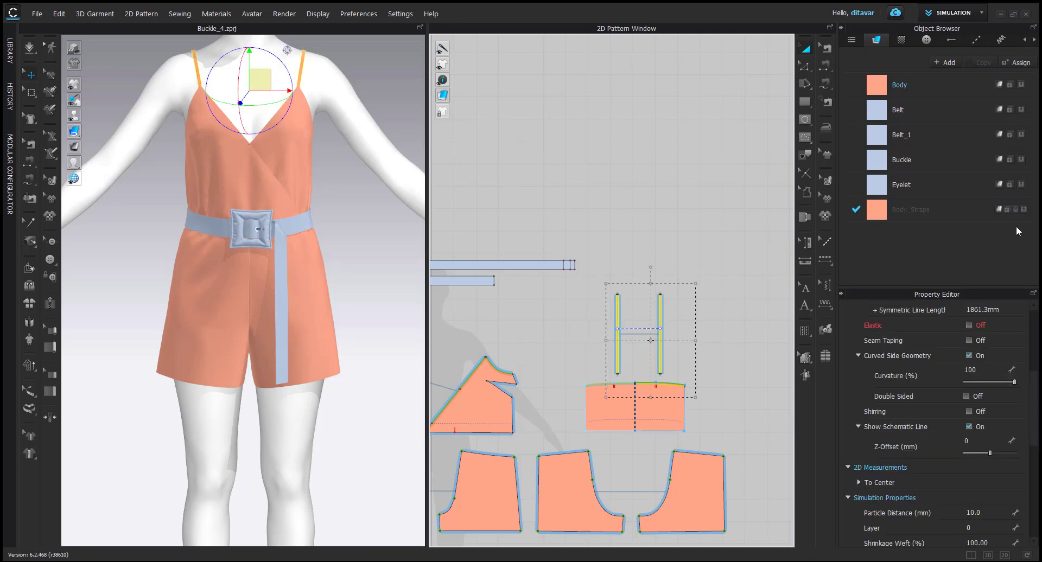
# Check the straps' arrangement settings and the physical properties of the Body_Straps fabric
pyautogui.scroll(-10, 928, 467)
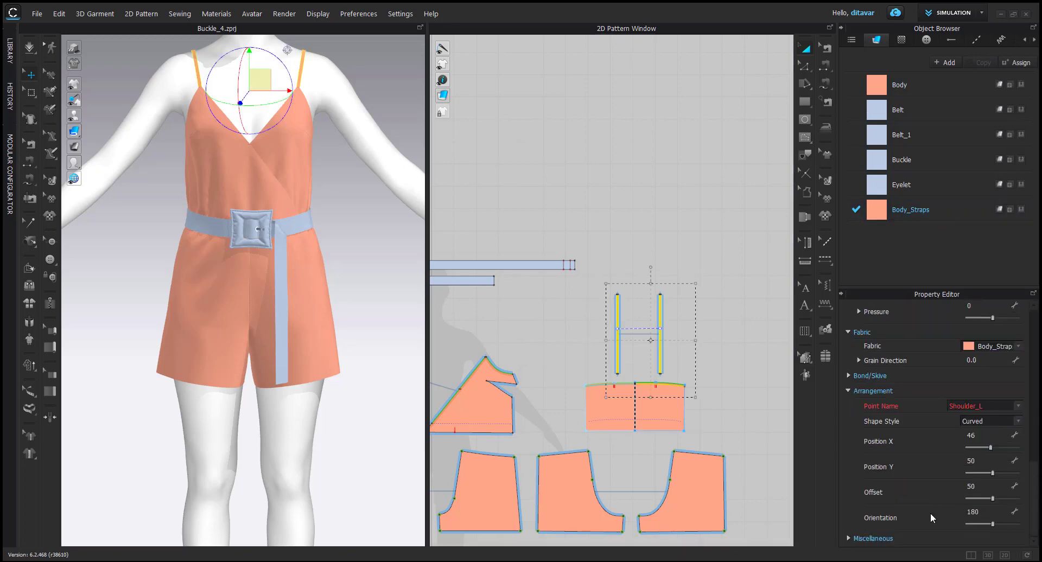
pyautogui.click(911, 210)
pyautogui.scroll(-2, 929, 480)
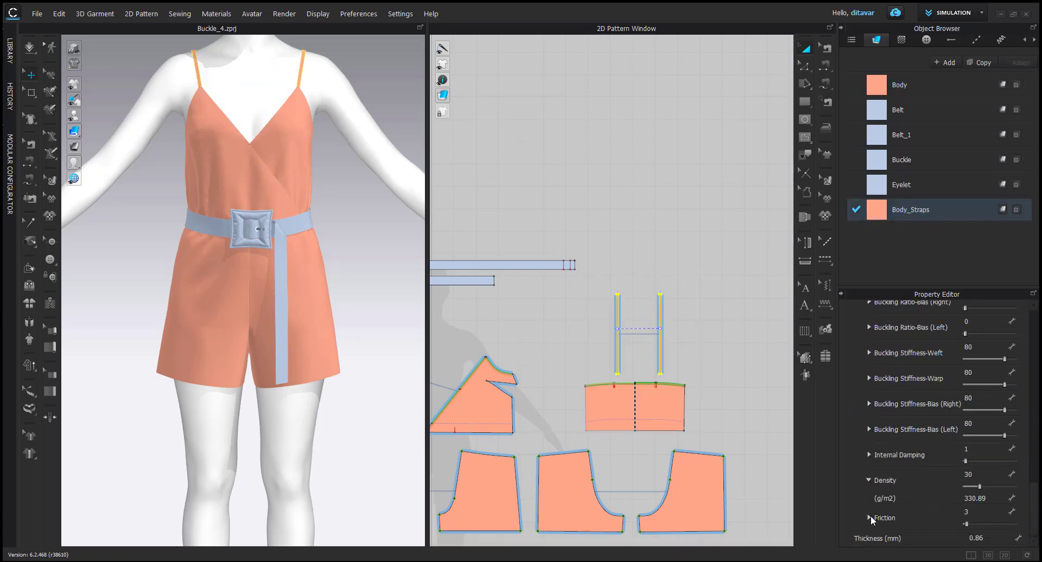
pyautogui.click(692, 223)
pyautogui.scroll(2, 358, 255)
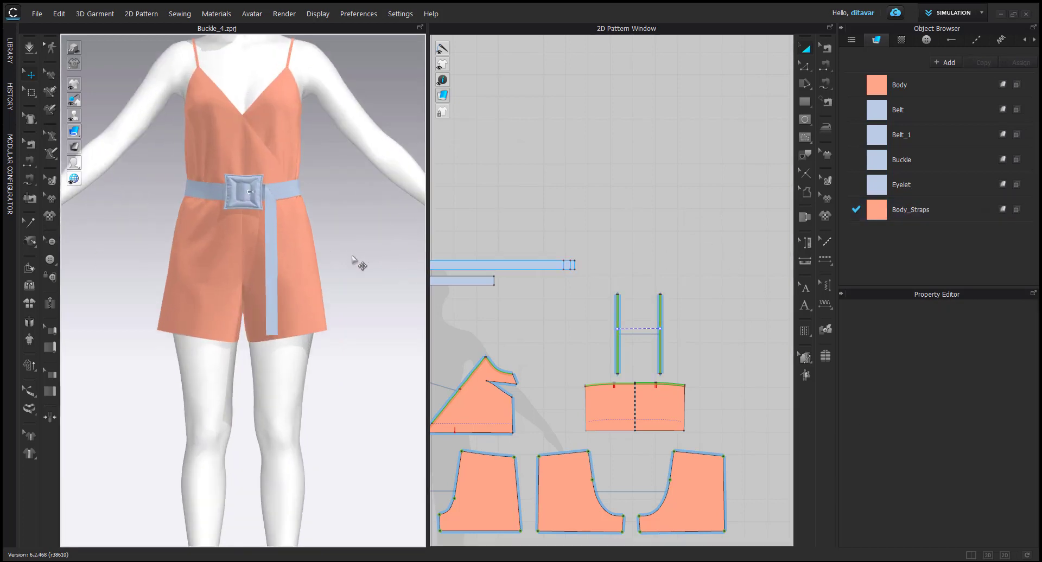
# Simulate the outfit, choose Fitting (Accurate Fabric) as the simulation mode and review the drape on the avatar
pyautogui.moveTo(356, 262); pyautogui.dragTo(366, 325, button='middle')
pyautogui.press('space')
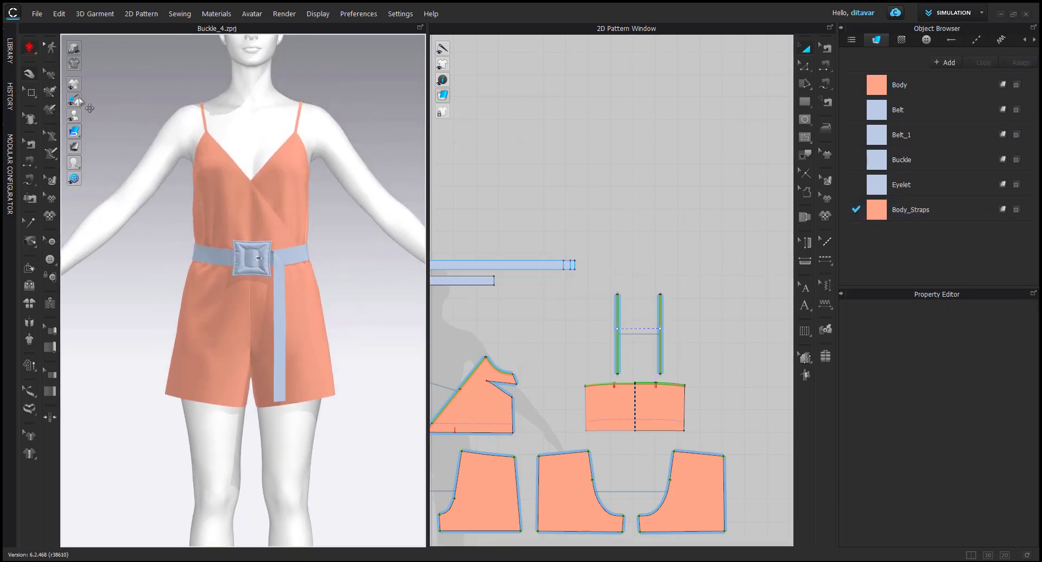
pyautogui.click(36, 50)
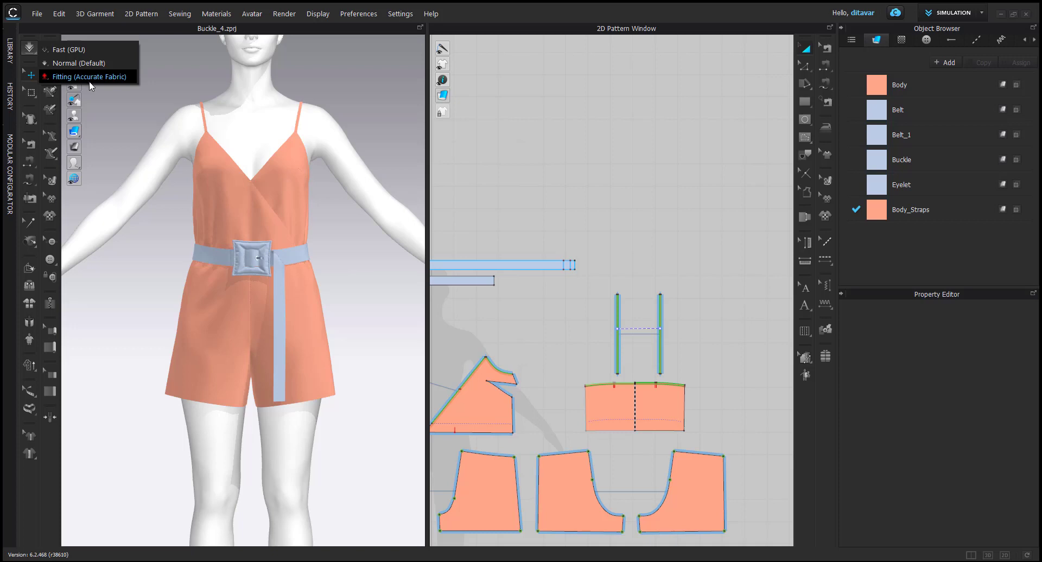
pyautogui.click(90, 78)
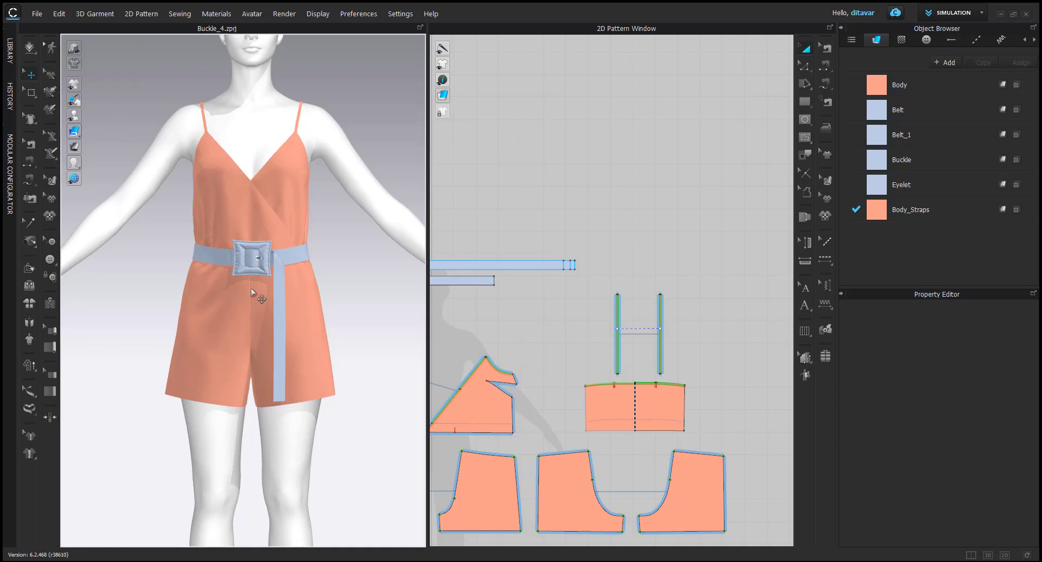
pyautogui.moveTo(301, 274); pyautogui.dragTo(249, 278, button='right')
pyautogui.moveTo(342, 266); pyautogui.dragTo(316, 281, button='right')
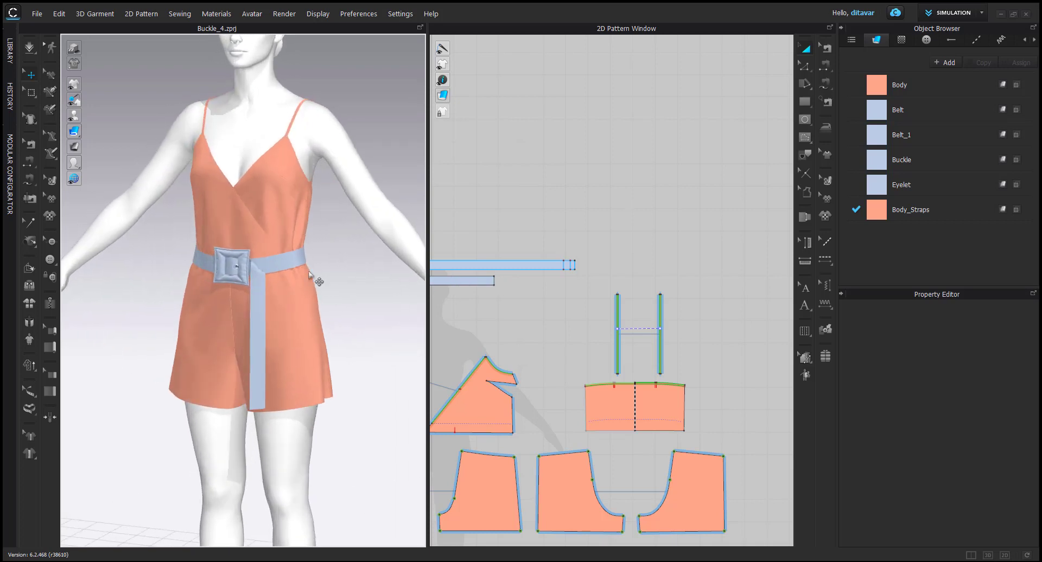
# Switch to the Animation workspace and set the simulation mode to Normal (Default)
pyautogui.click(927, 15)
pyautogui.click(927, 50)
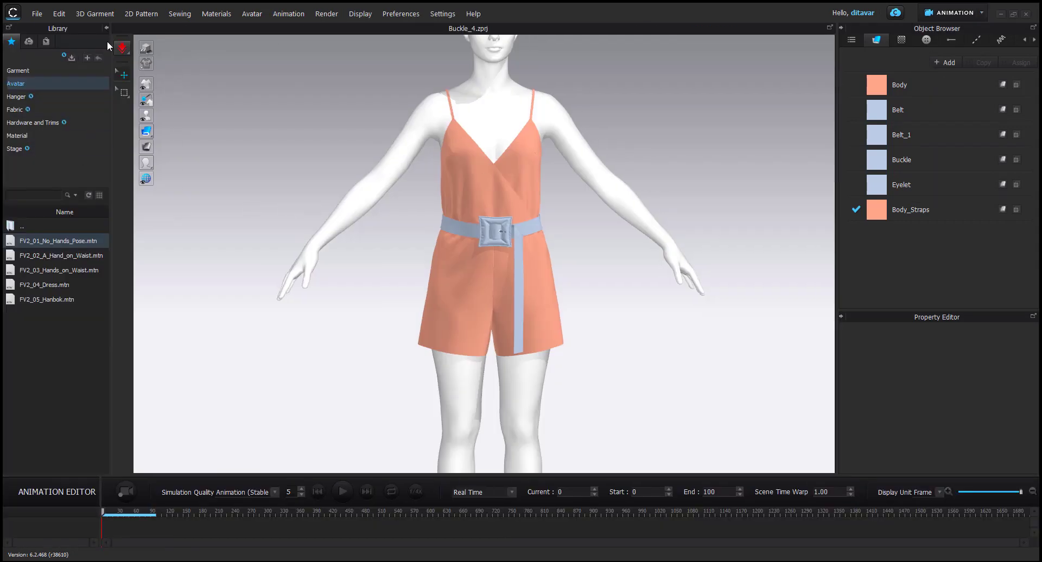
pyautogui.moveTo(402, 271); pyautogui.dragTo(340, 234, button='middle')
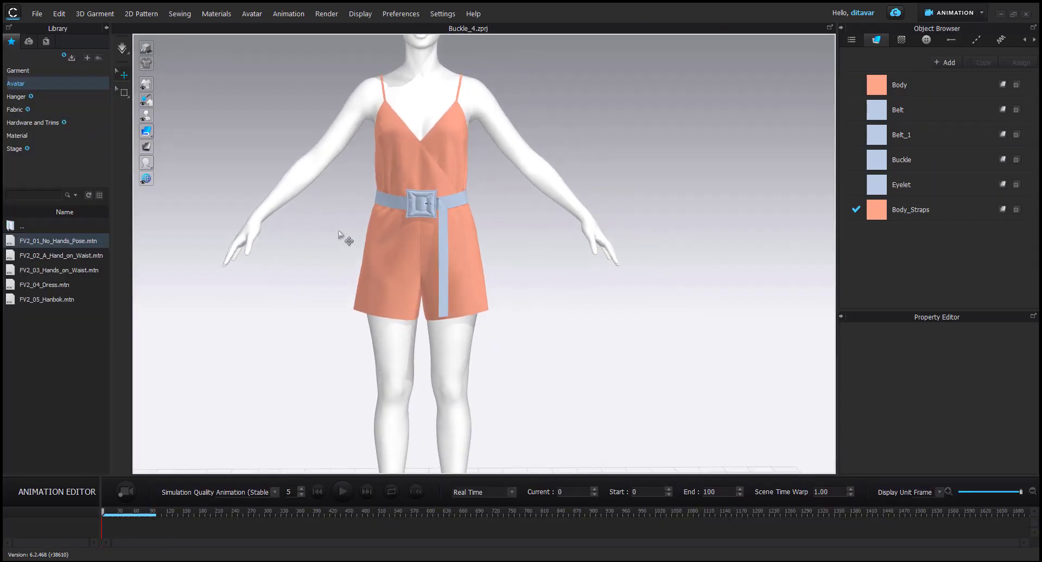
pyautogui.click(122, 47)
pyautogui.click(184, 64)
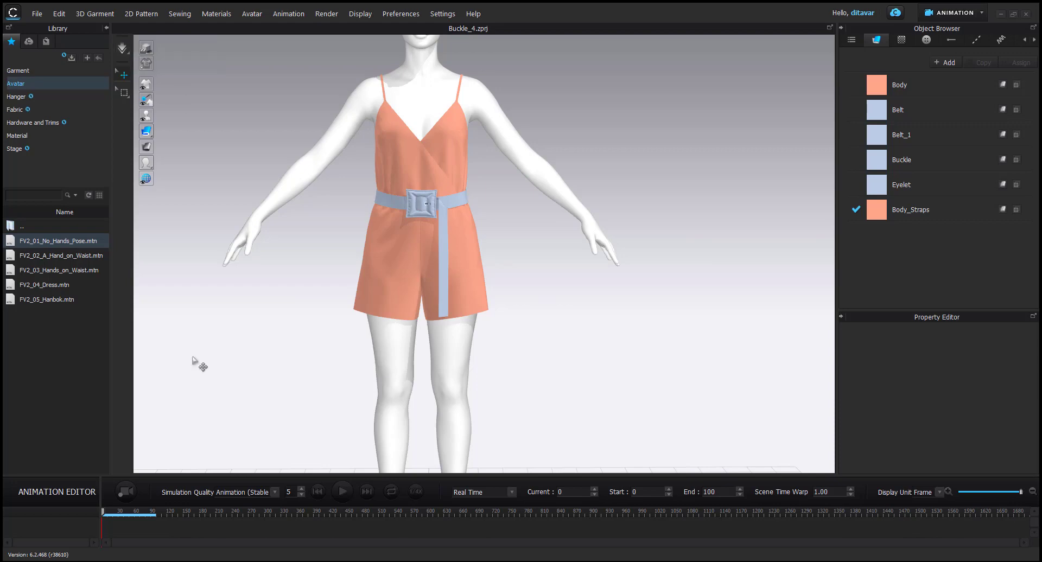
# Check the simulation mode options in the Simulation workspace and return to the Animation workspace
pyautogui.click(941, 13)
pyautogui.click(938, 34)
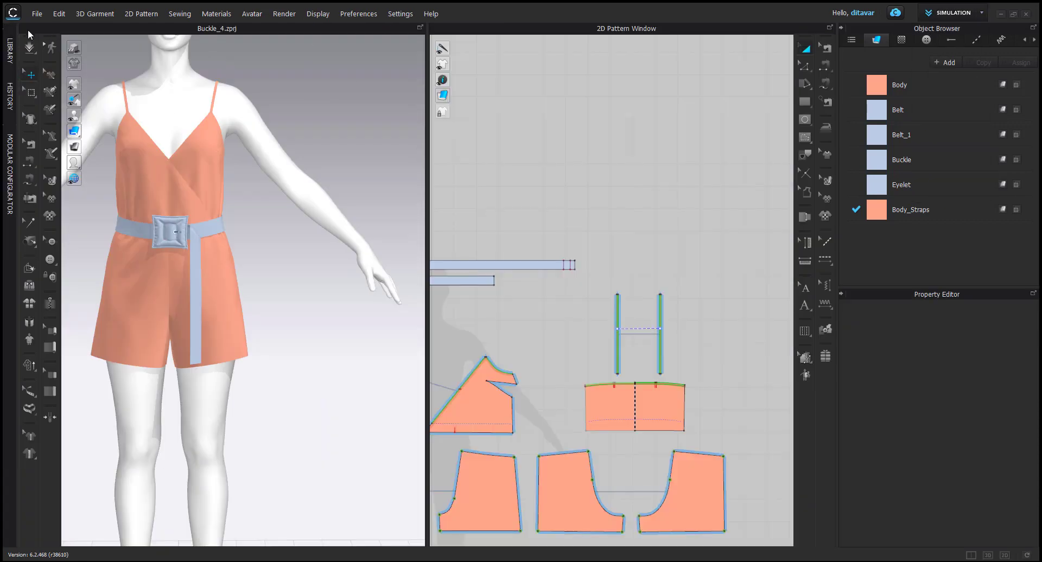
pyautogui.click(37, 48)
pyautogui.click(291, 289)
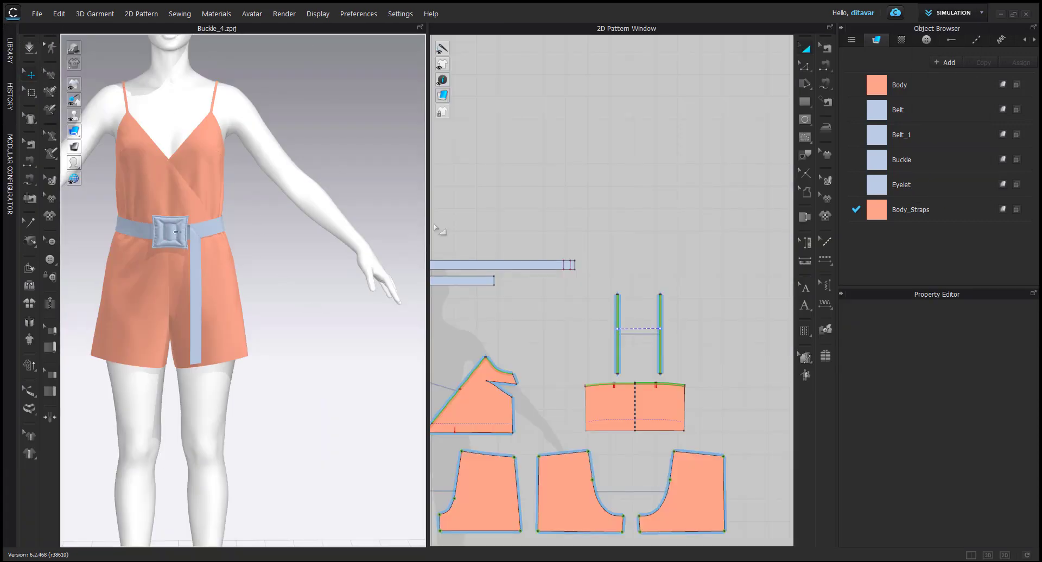
pyautogui.click(964, 15)
pyautogui.click(940, 51)
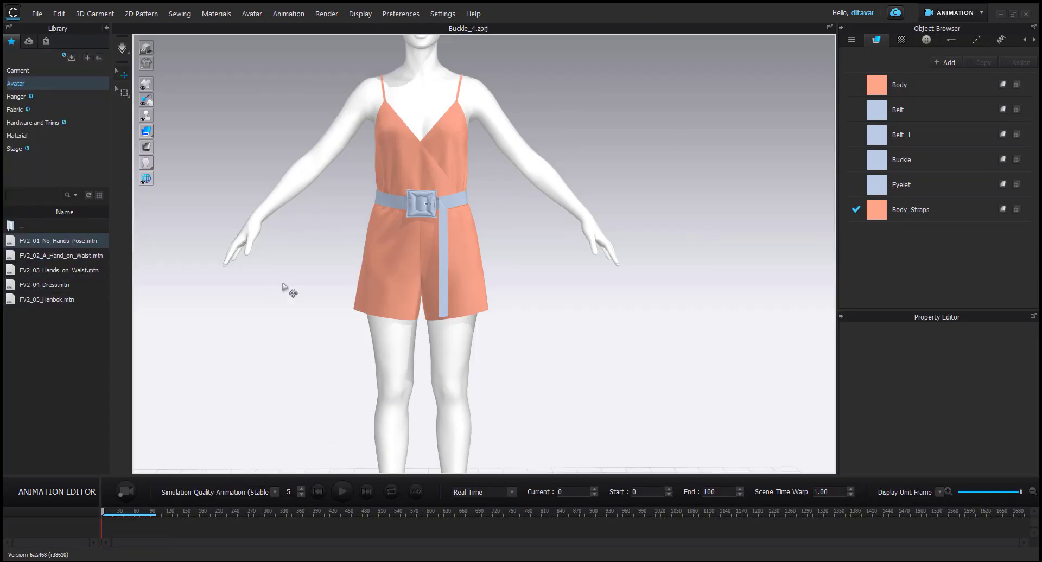
# Load the FV2_01_No_Hands_Pose.mtn motion onto the avatar with a transition
pyautogui.scroll(-3, 307, 217)
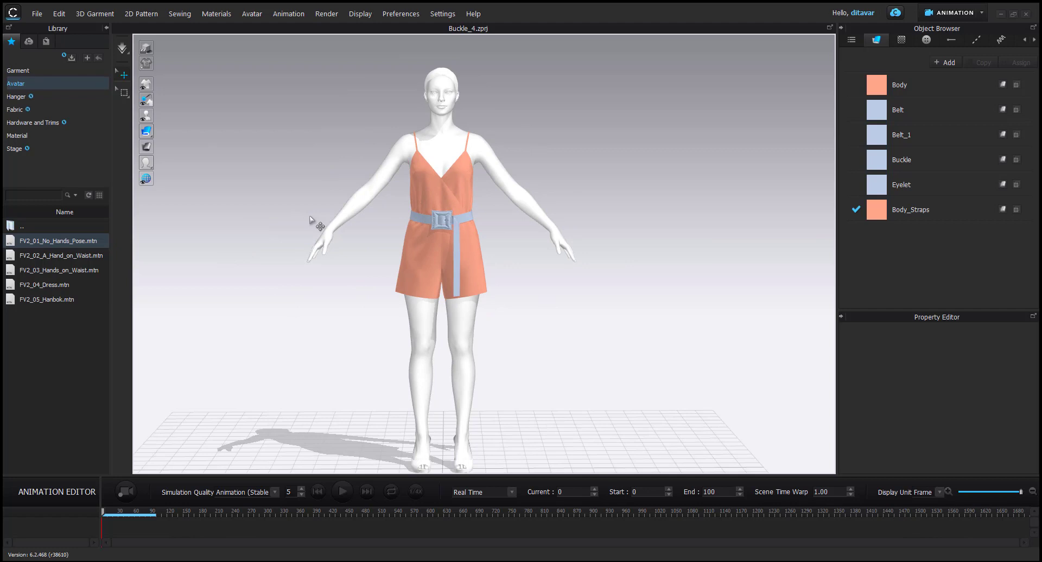
pyautogui.scroll(3, 310, 217)
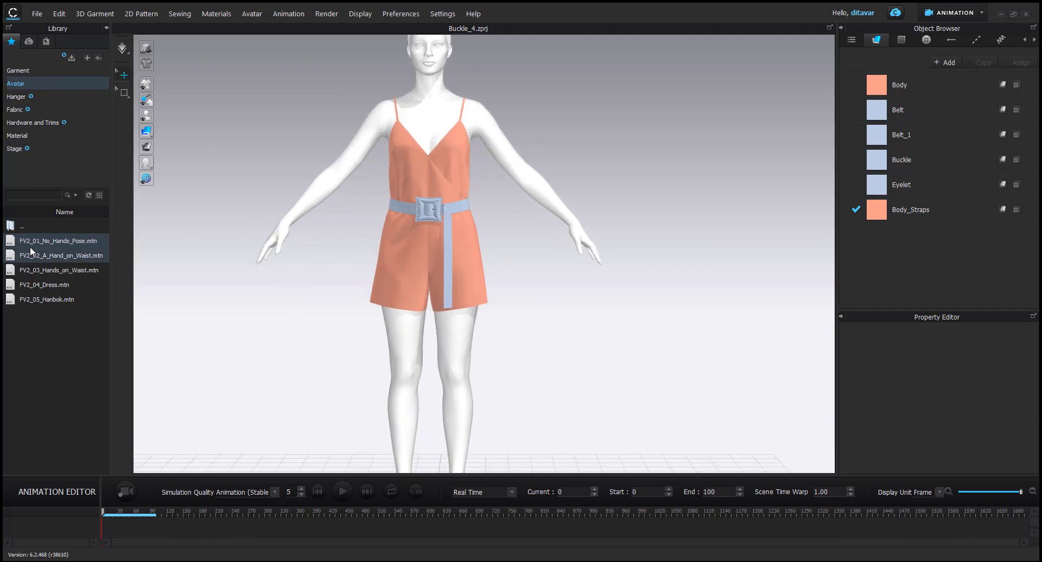
pyautogui.moveTo(26, 244); pyautogui.dragTo(424, 124)
pyautogui.click(550, 307)
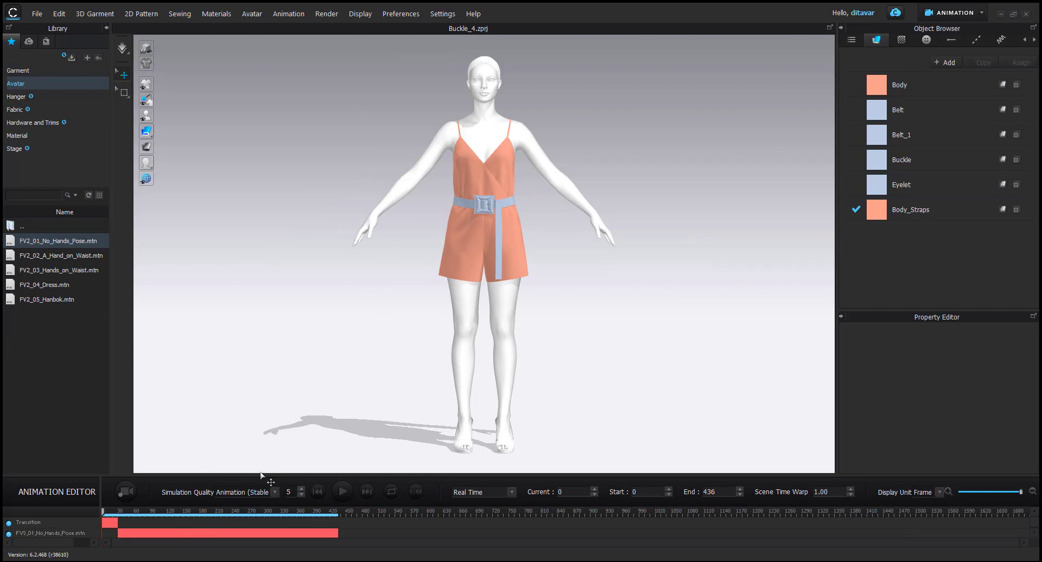
# Record the garment simulation along the walk motion and stop the recording at about frame 238
pyautogui.scroll(-5, 394, 401)
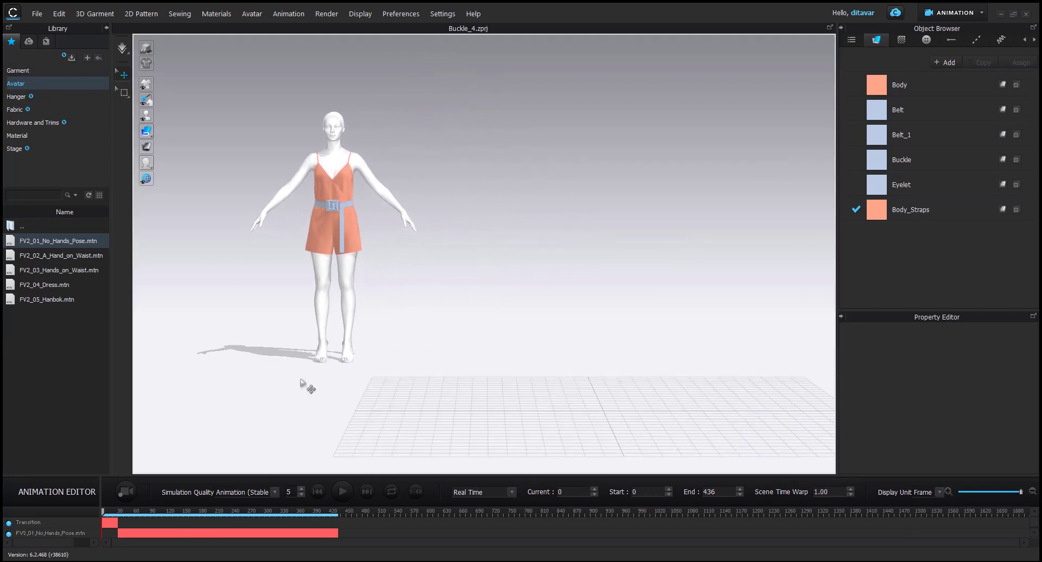
pyautogui.click(125, 493)
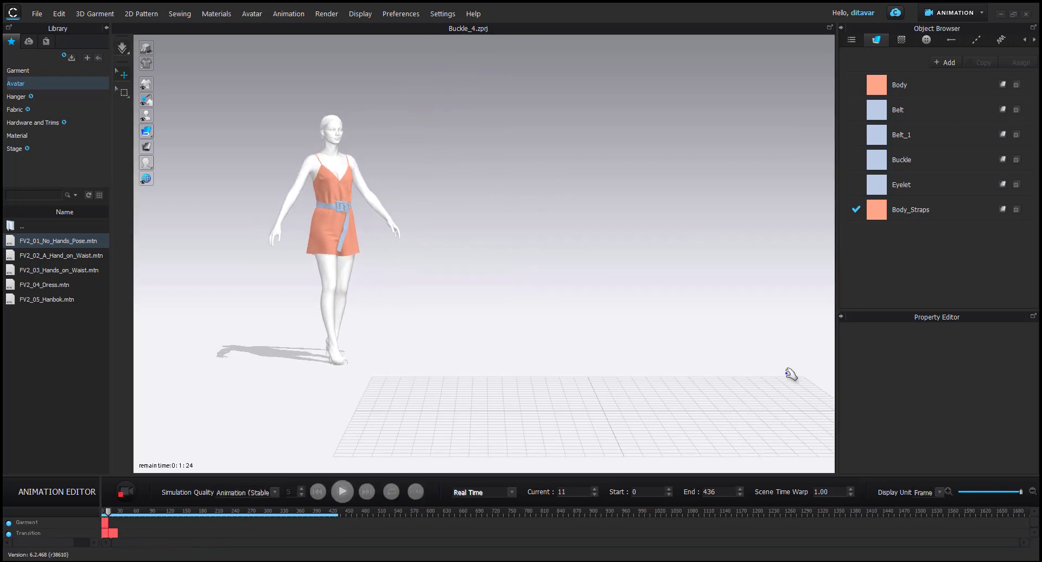
pyautogui.moveTo(623, 340); pyautogui.dragTo(586, 337, button='right')
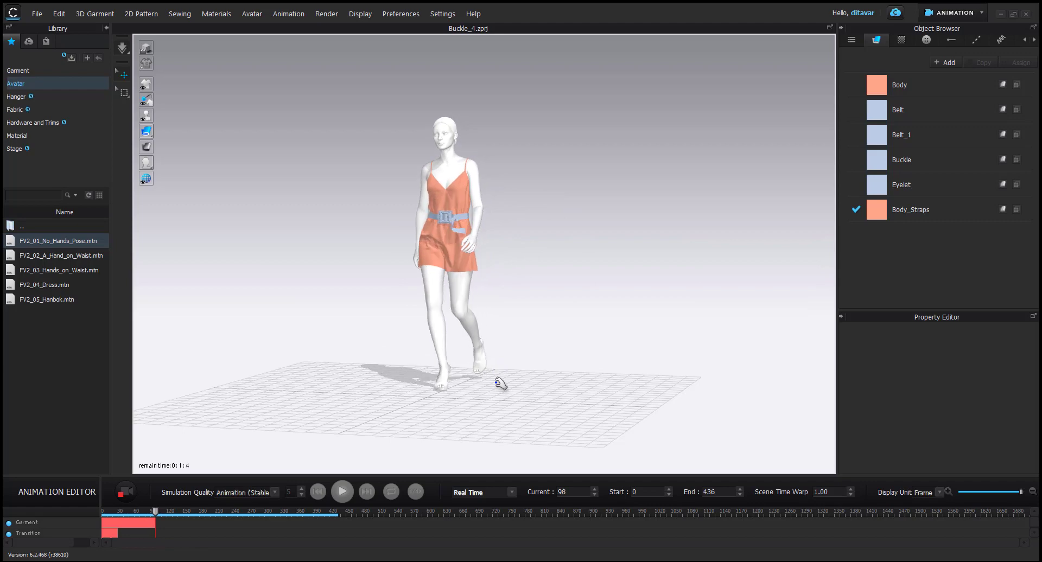
pyautogui.moveTo(468, 407); pyautogui.dragTo(518, 402, button='right')
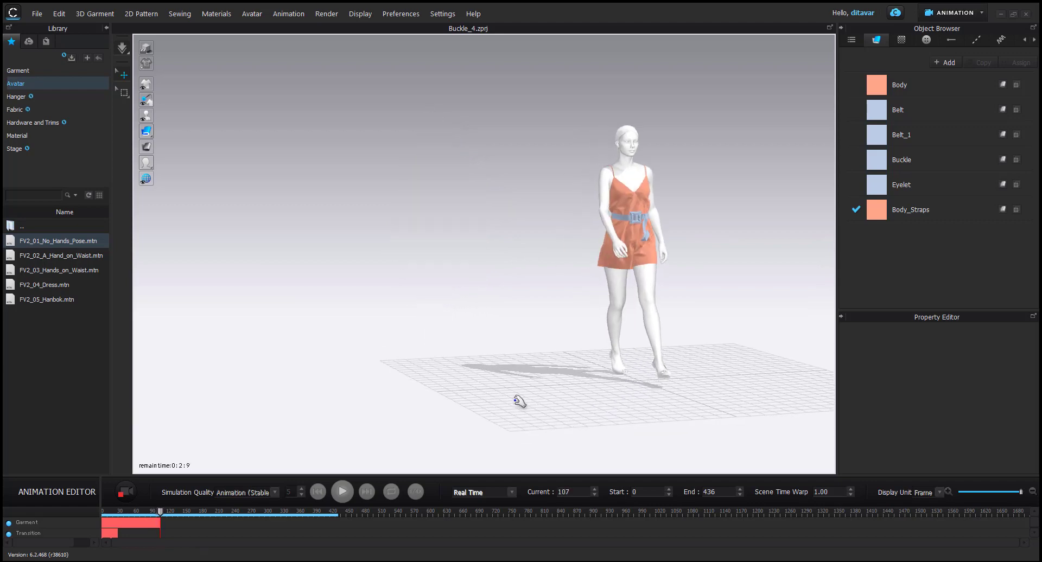
pyautogui.moveTo(678, 421); pyautogui.dragTo(556, 411, button='middle')
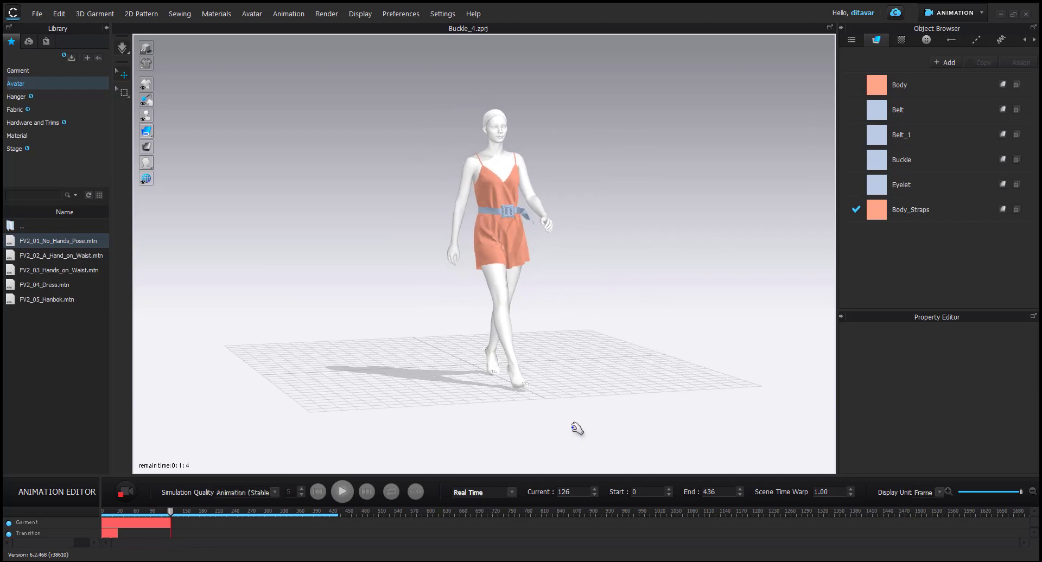
pyautogui.moveTo(584, 425); pyautogui.dragTo(418, 415, button='right')
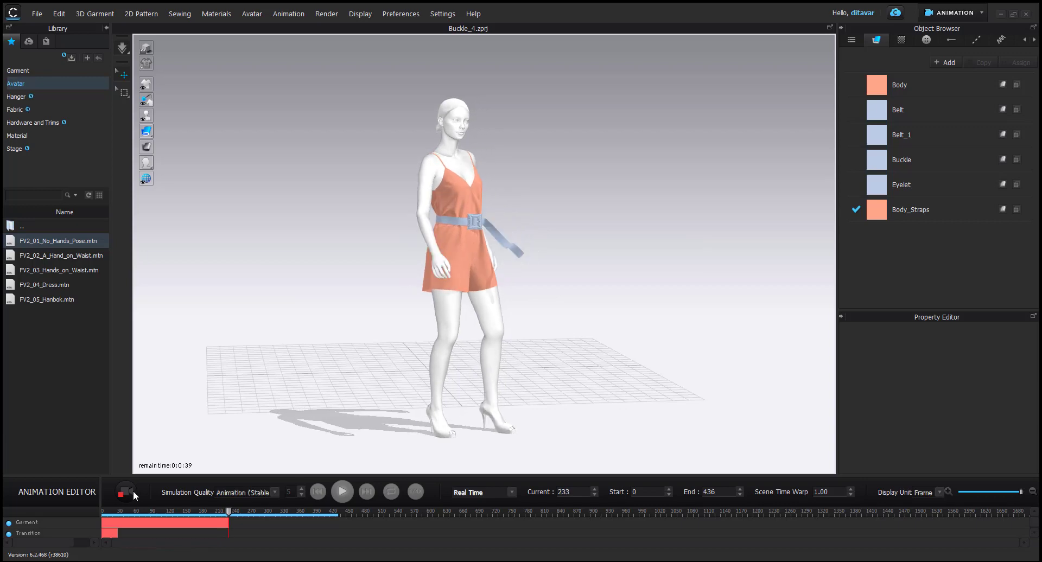
pyautogui.click(128, 493)
# Rewind the recorded garment animation to frame 4
pyautogui.scroll(3, 453, 392)
pyautogui.moveTo(454, 392); pyautogui.dragTo(417, 388, button='right')
pyautogui.moveTo(418, 388); pyautogui.dragTo(465, 379, button='middle')
pyautogui.press('2')
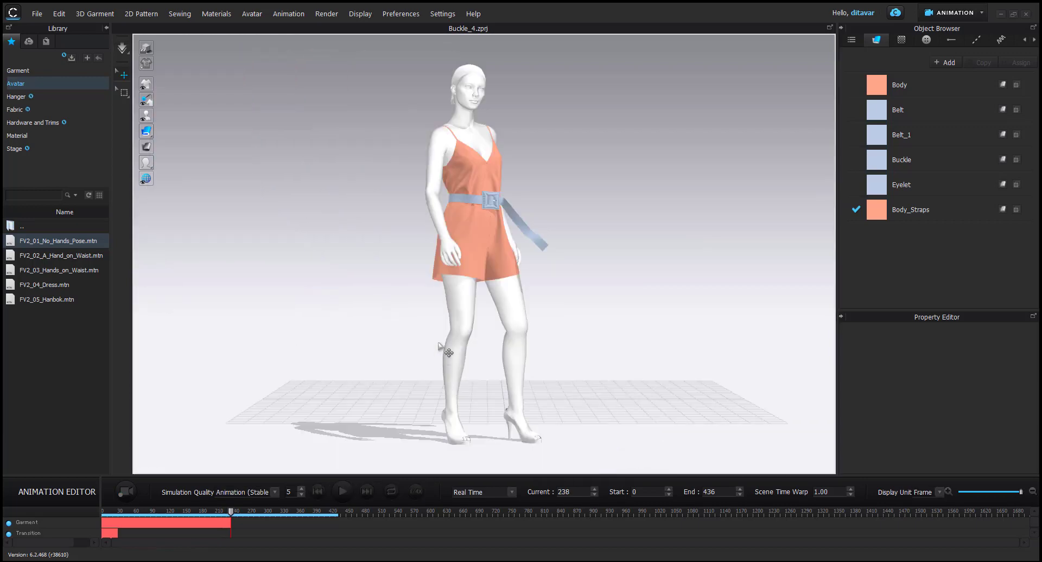
pyautogui.scroll(3, 442, 351)
pyautogui.moveTo(477, 342); pyautogui.dragTo(462, 441, button='middle')
pyautogui.moveTo(236, 515); pyautogui.dragTo(105, 517)
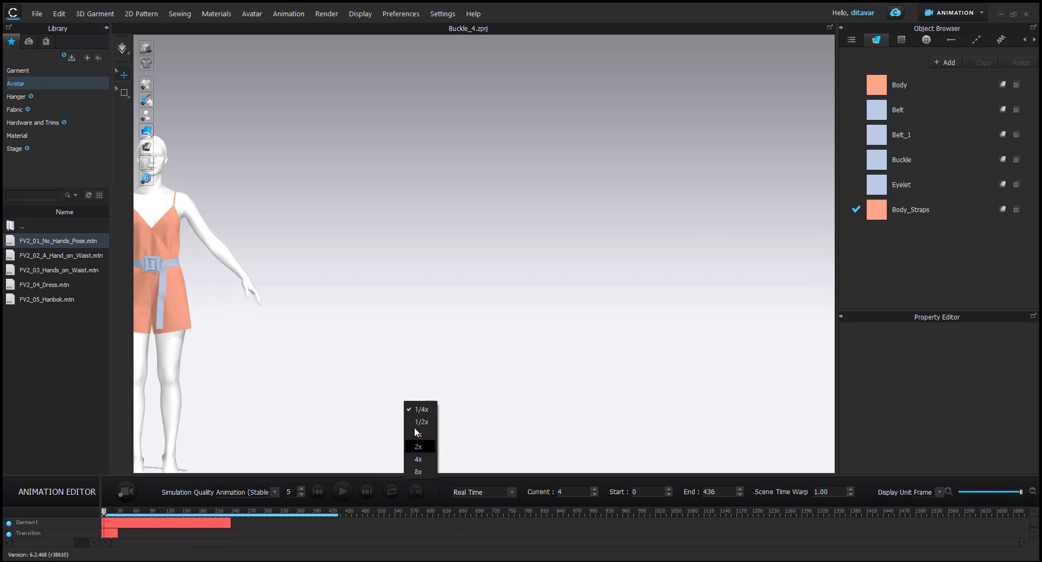
# Play the recorded animation from frame 4 and examine how the romper and belt move from the front and side
pyautogui.press('2')
pyautogui.scroll(3, 506, 360)
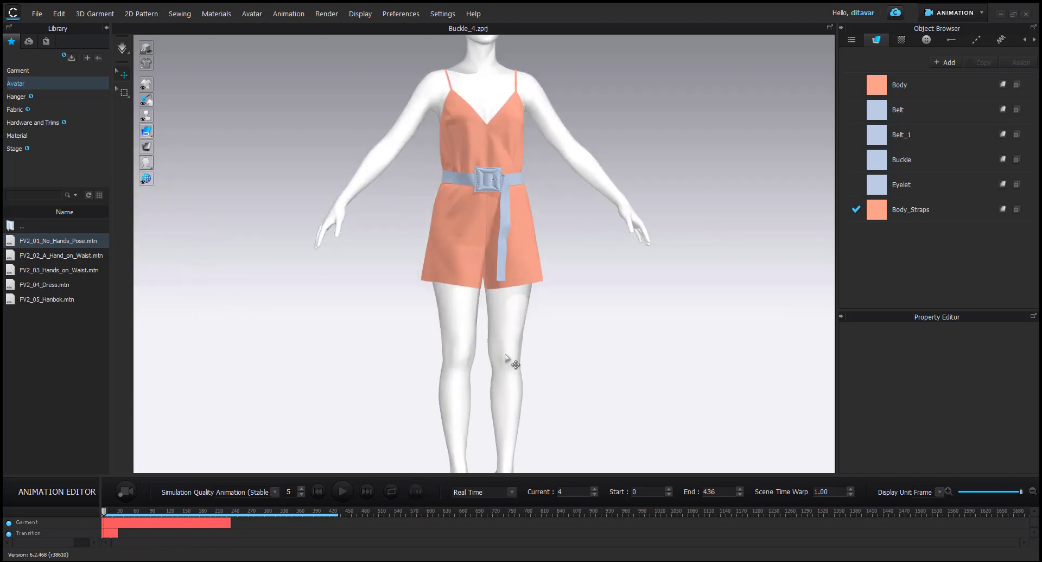
pyautogui.moveTo(507, 360); pyautogui.dragTo(493, 404, button='middle')
pyautogui.click(343, 491)
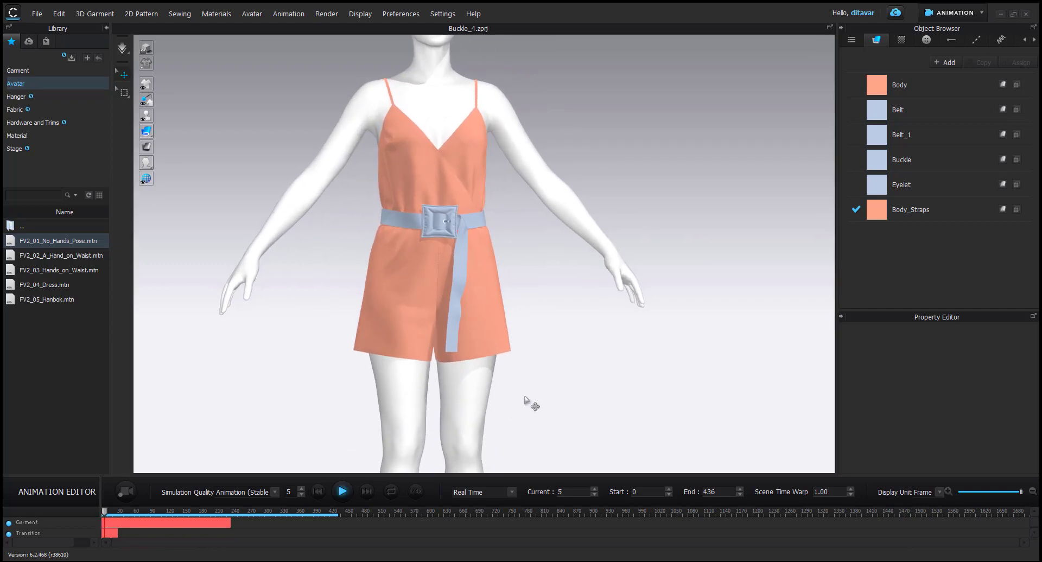
pyautogui.scroll(3, 534, 380)
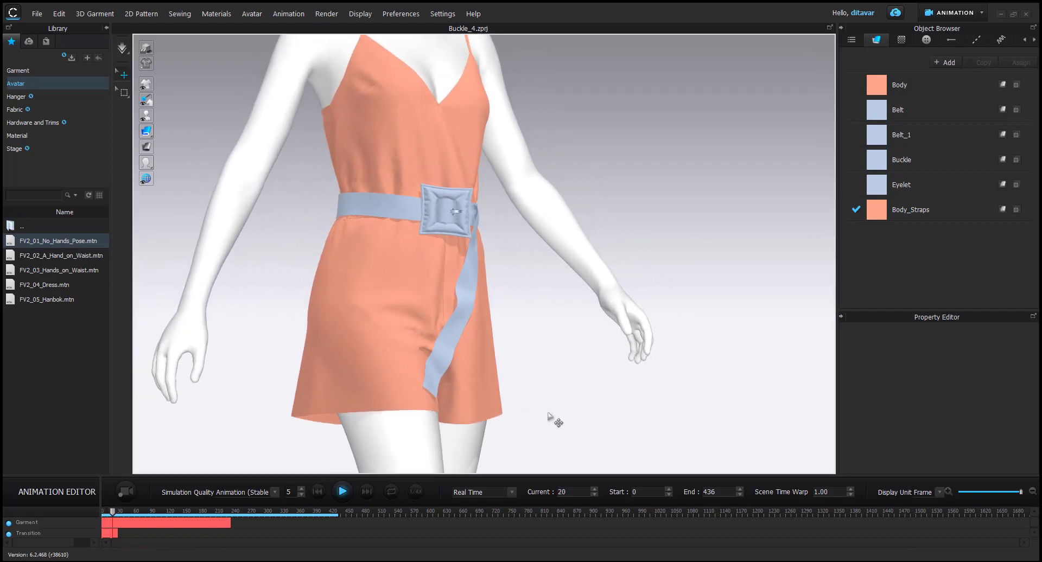
pyautogui.moveTo(591, 434); pyautogui.dragTo(477, 462, button='right')
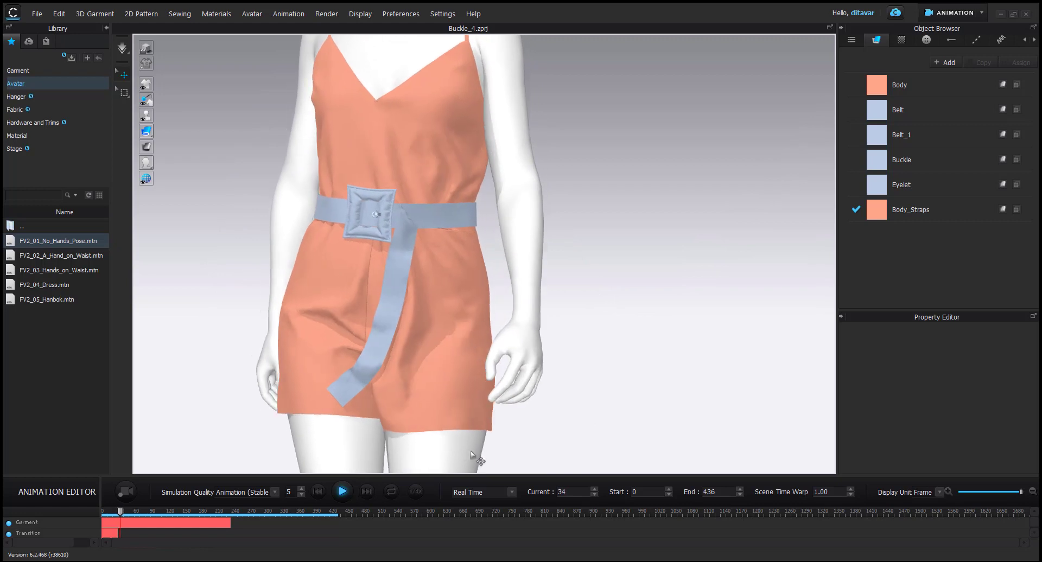
pyautogui.moveTo(477, 462); pyautogui.dragTo(558, 302, button='middle')
pyautogui.scroll(-3, 504, 395)
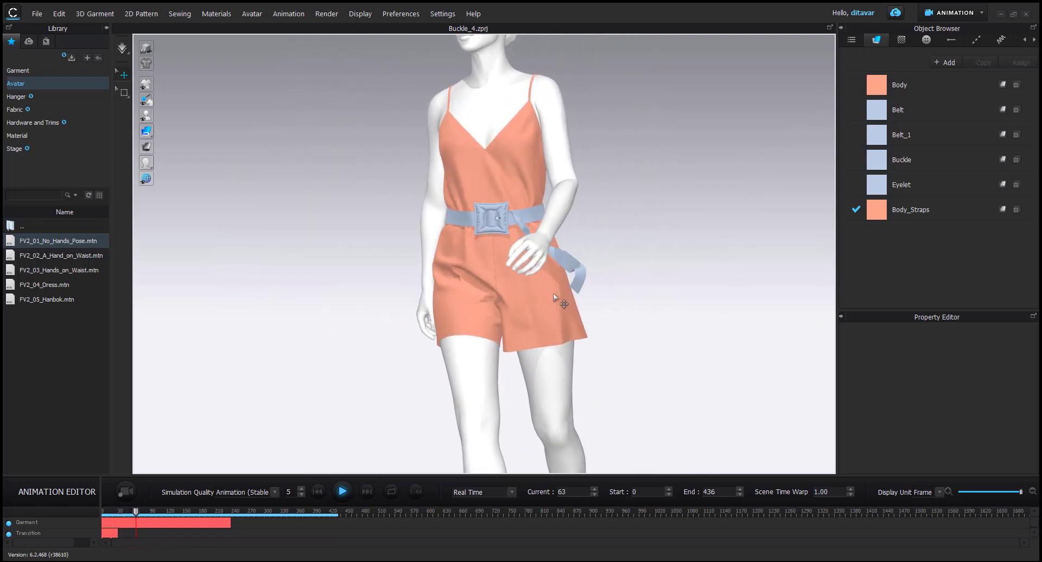
# Examine the swing of the hanging belt end during playback, briefly selecting its pattern piece and clearing the selection
pyautogui.click(572, 279)
pyautogui.moveTo(625, 373); pyautogui.dragTo(635, 398, button='middle')
pyautogui.moveTo(696, 415); pyautogui.dragTo(683, 414, button='right')
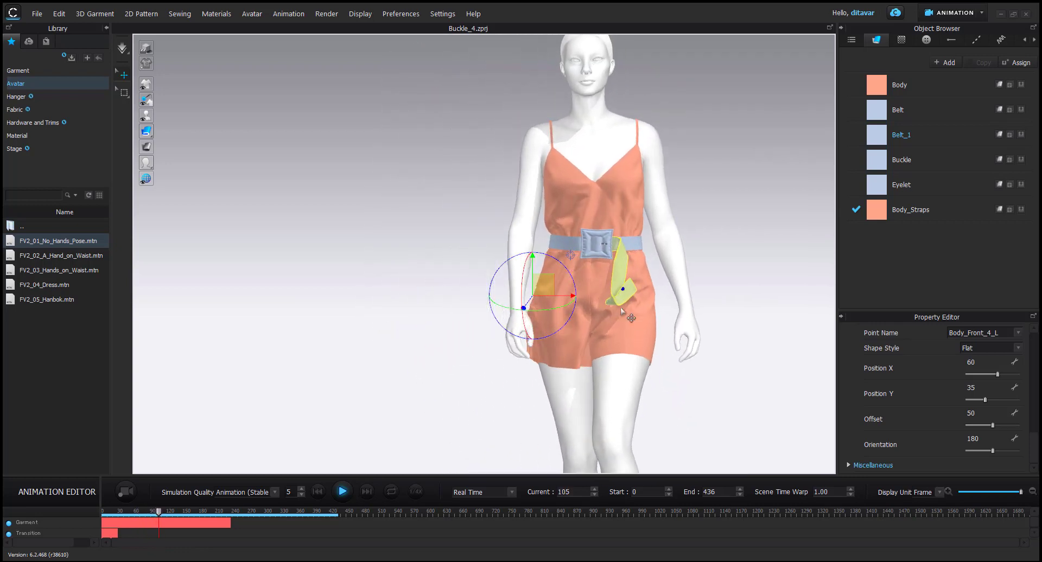
pyautogui.moveTo(582, 333); pyautogui.dragTo(636, 367, button='right')
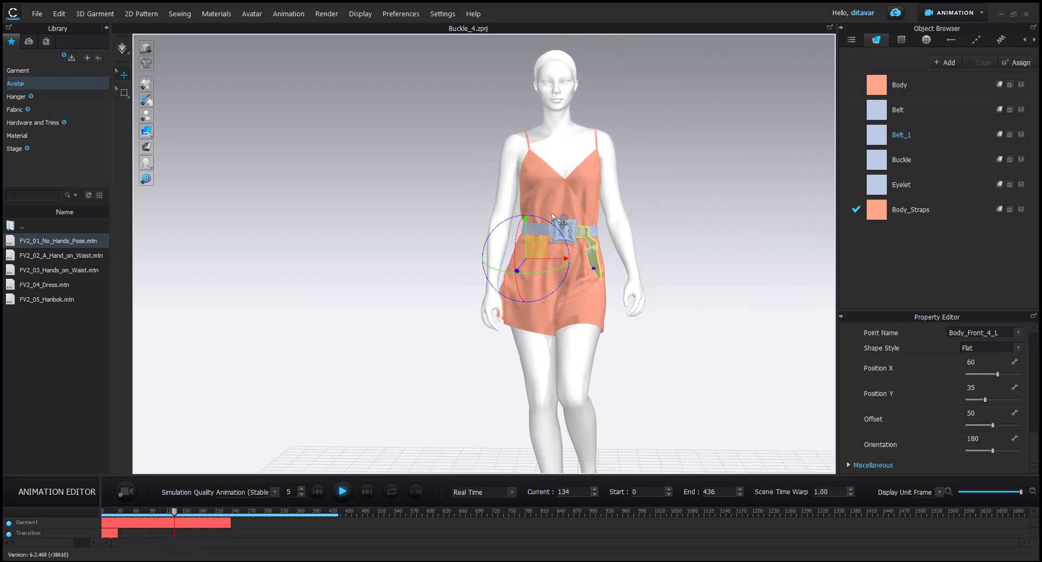
pyautogui.click(638, 389)
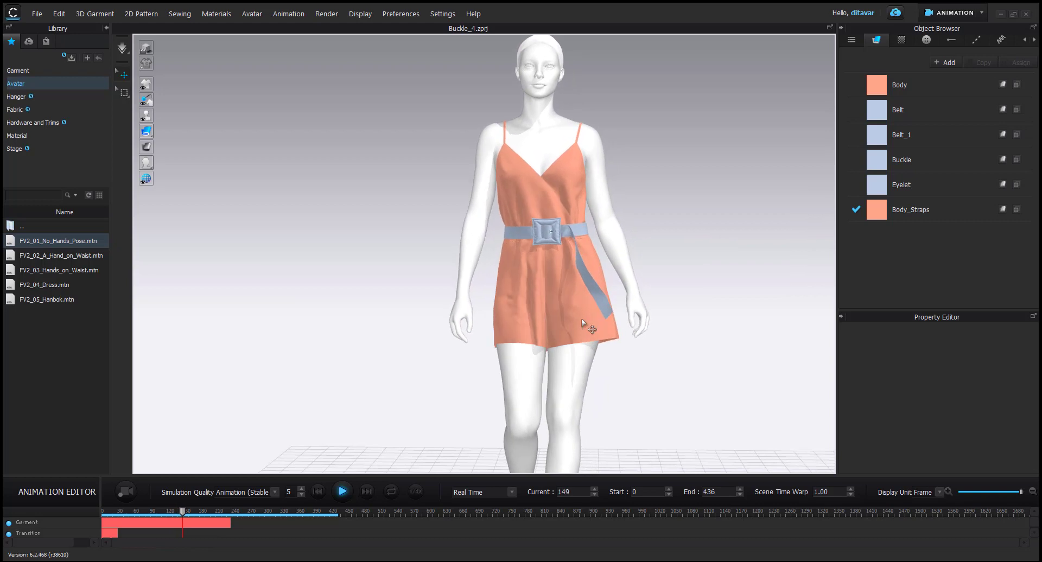
pyautogui.moveTo(532, 288); pyautogui.dragTo(546, 285, button='right')
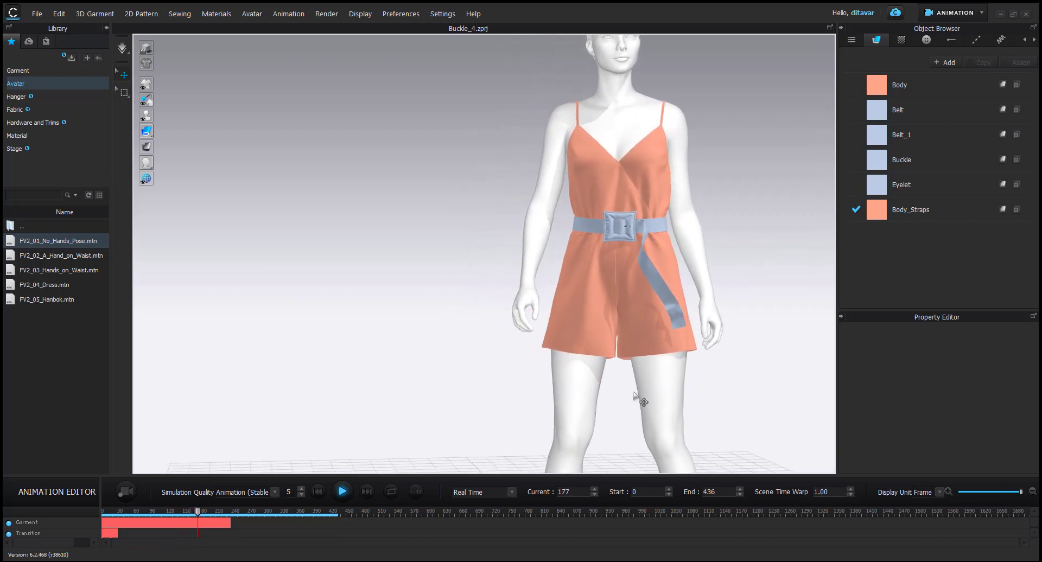
pyautogui.moveTo(651, 407); pyautogui.dragTo(597, 391, button='right')
pyautogui.scroll(-5, 597, 391)
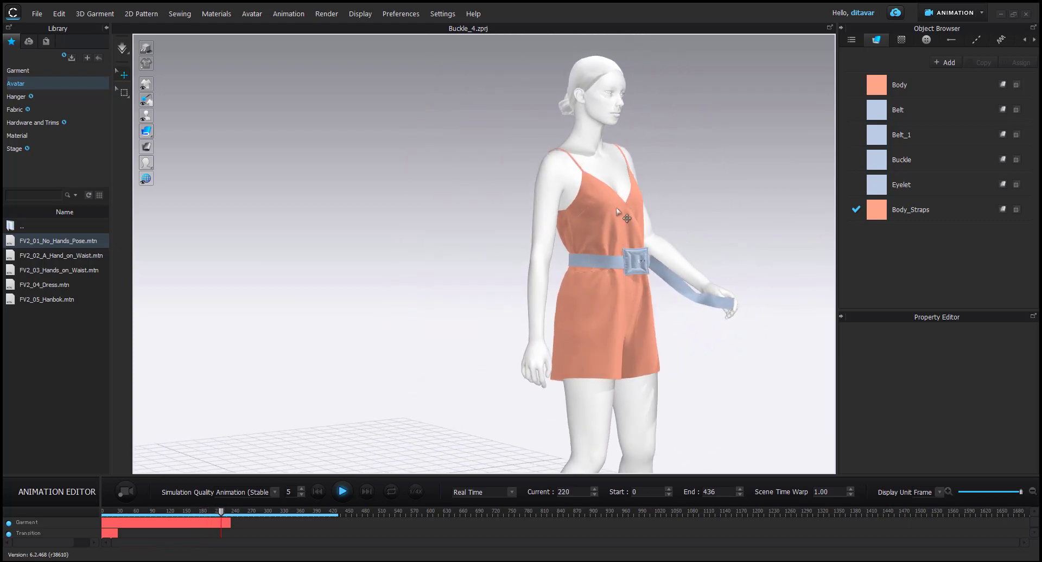
# Inspect the padded buckle up close during playback and stop the animation past the end of the recorded range
pyautogui.scroll(5, 425, 342)
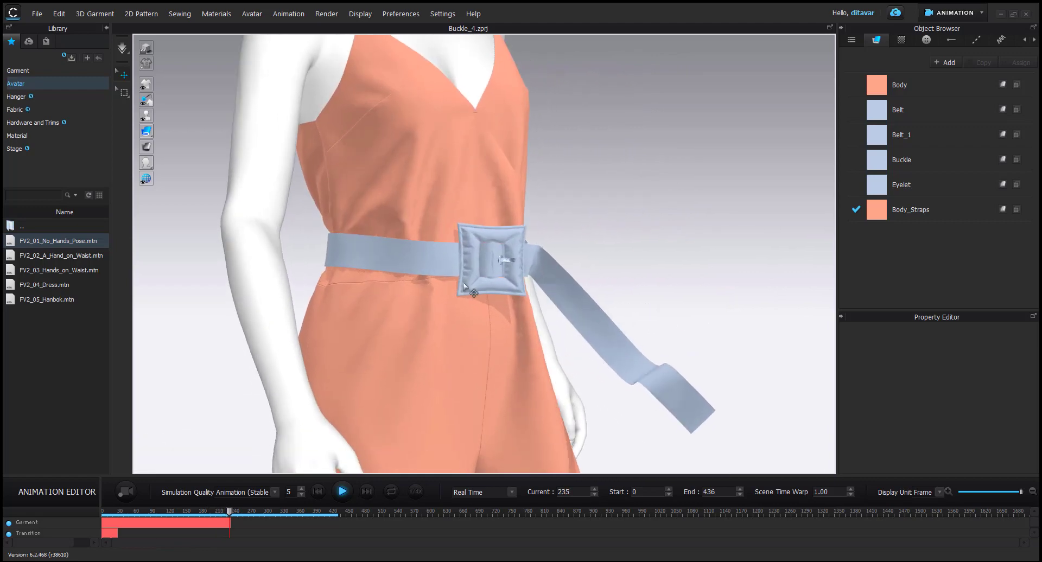
pyautogui.click(502, 255)
pyautogui.click(756, 290)
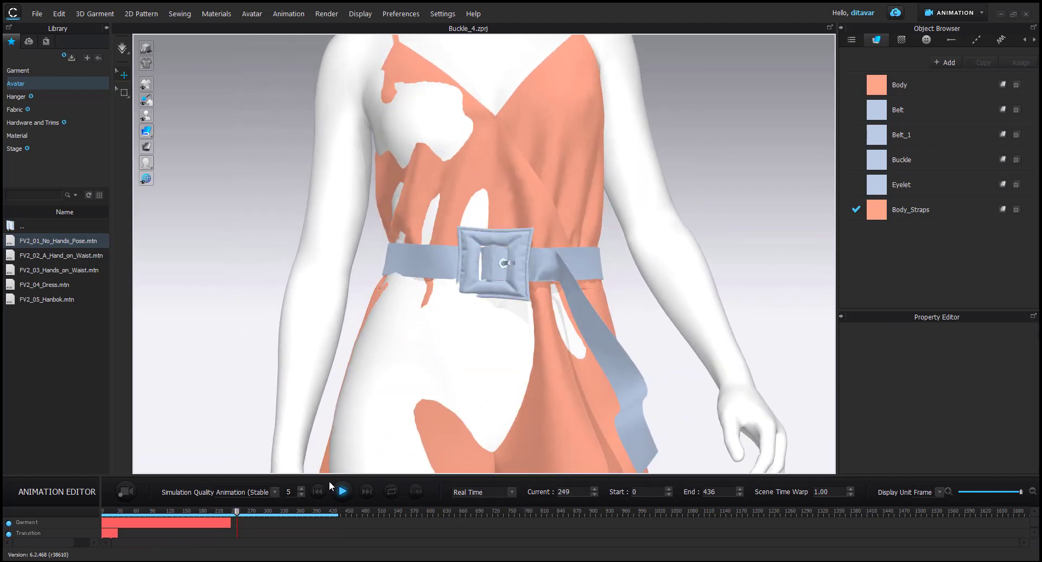
pyautogui.click(341, 490)
# Replay the animation from frame 81, select the buckle piece and pause at frame 188
pyautogui.moveTo(239, 513); pyautogui.dragTo(167, 514)
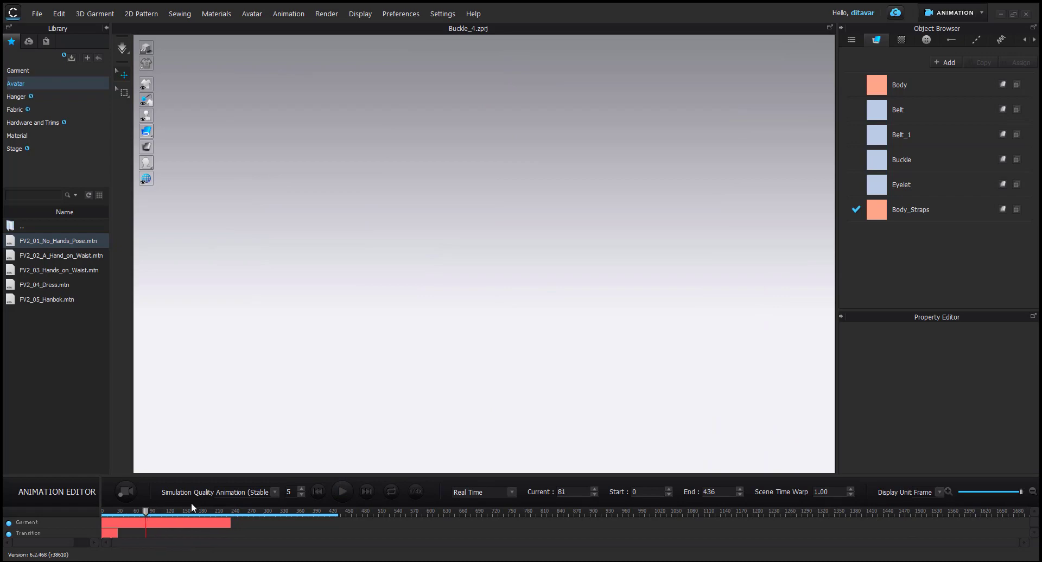
pyautogui.scroll(10, 477, 299)
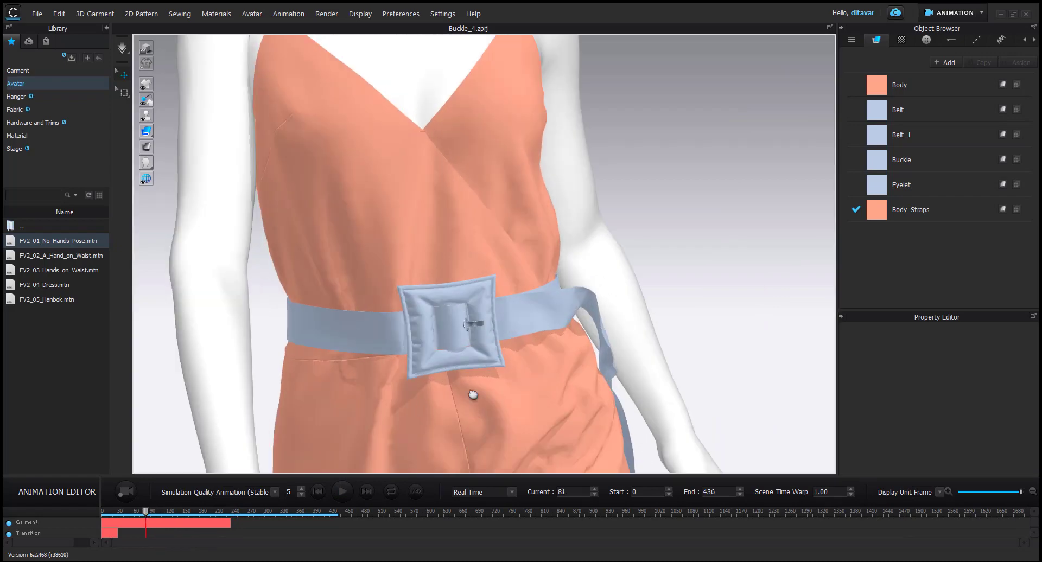
pyautogui.scroll(3, 431, 196)
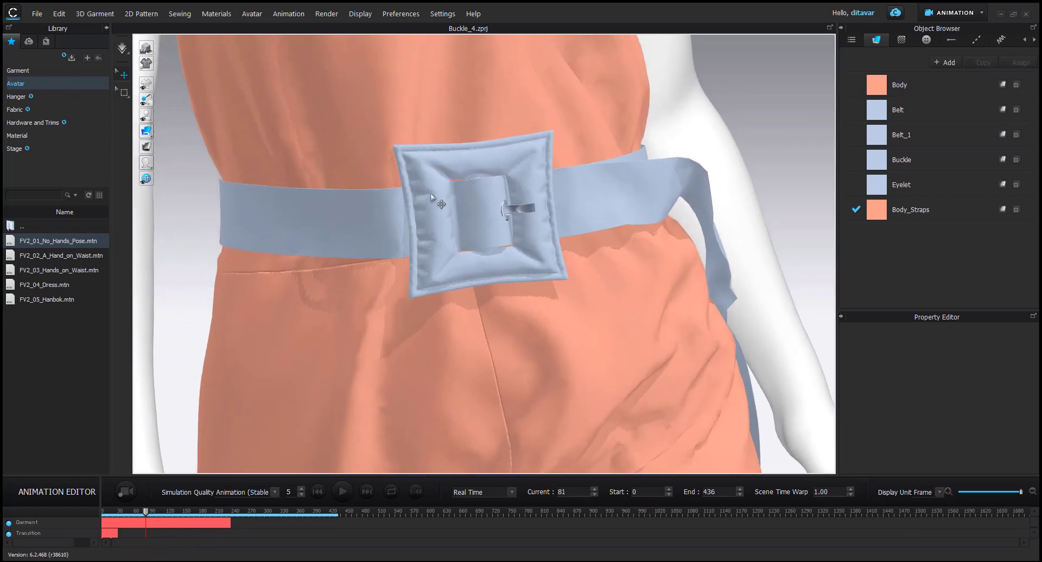
pyautogui.click(342, 491)
pyautogui.scroll(-10, 551, 349)
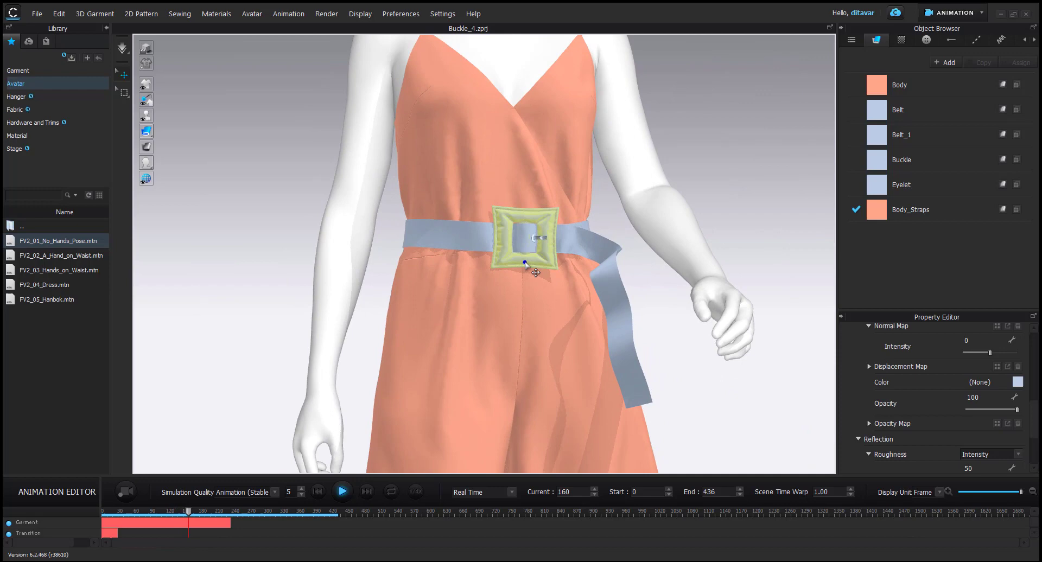
pyautogui.click(525, 263)
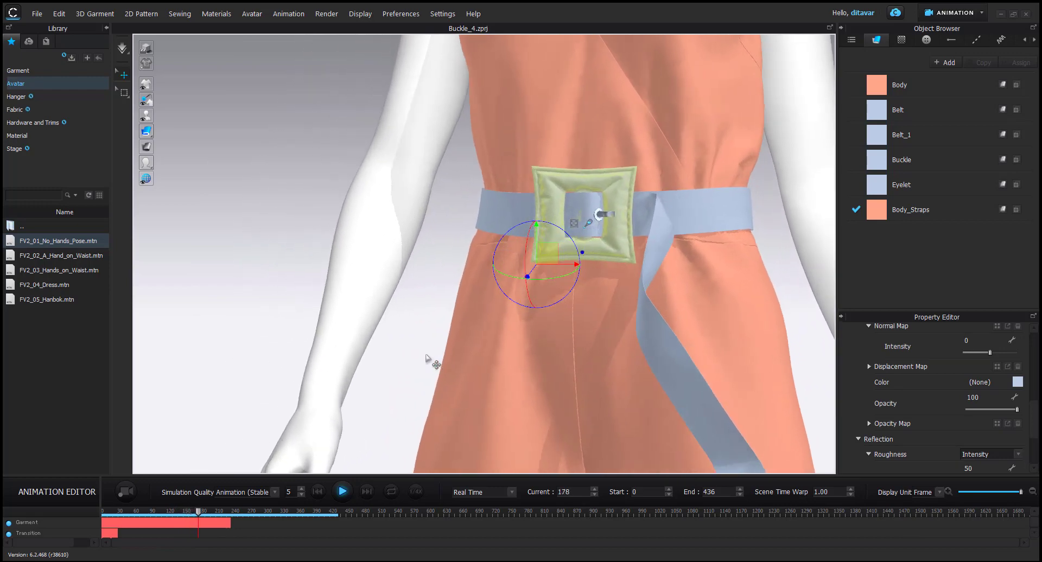
pyautogui.click(343, 491)
# Advance the animation frame by frame to frame 198 with a close view of the buckle
pyautogui.scroll(3, 465, 302)
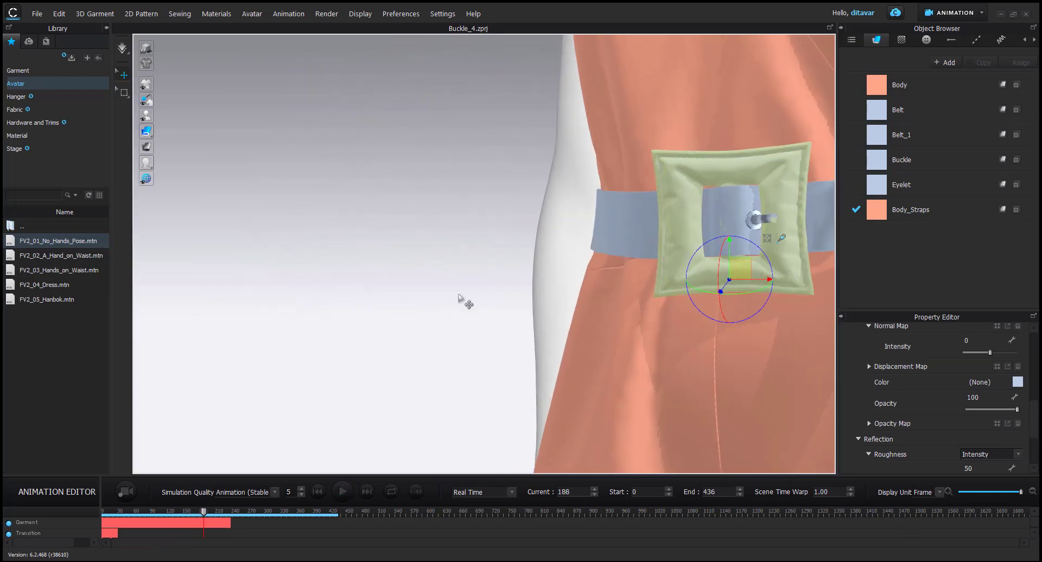
pyautogui.click(465, 302)
pyautogui.moveTo(464, 301); pyautogui.dragTo(428, 325, button='middle')
pyautogui.scroll(2, 428, 325)
pyautogui.click(579, 329)
pyautogui.moveTo(580, 329)
pyautogui.mouseDown(button='right')
pyautogui.moveTo(617, 336)
pyautogui.moveTo(597, 339)
pyautogui.mouseUp(button='right')
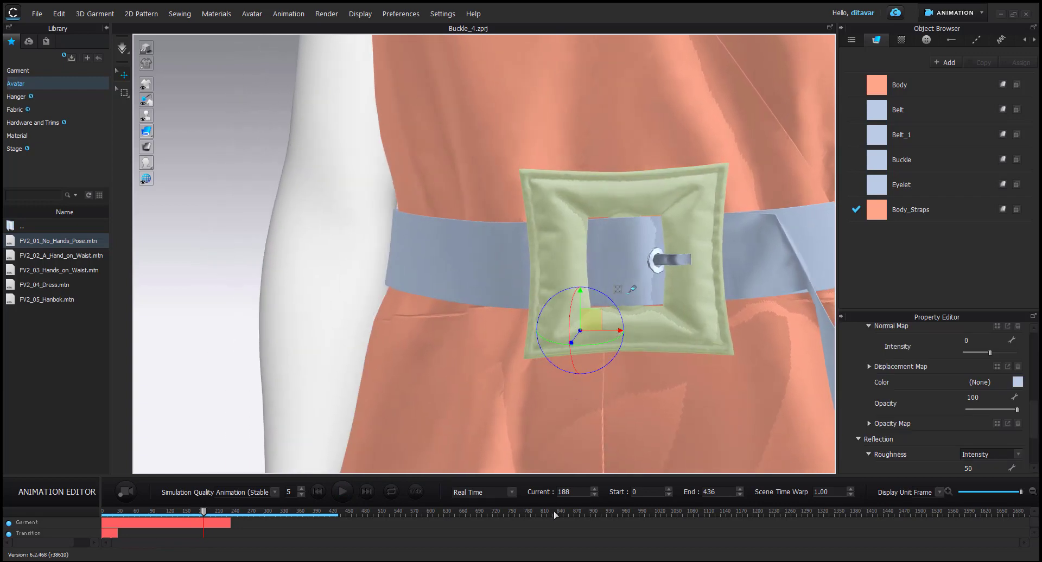
pyautogui.click(595, 490)
pyautogui.click(594, 490)
pyautogui.click(594, 490)
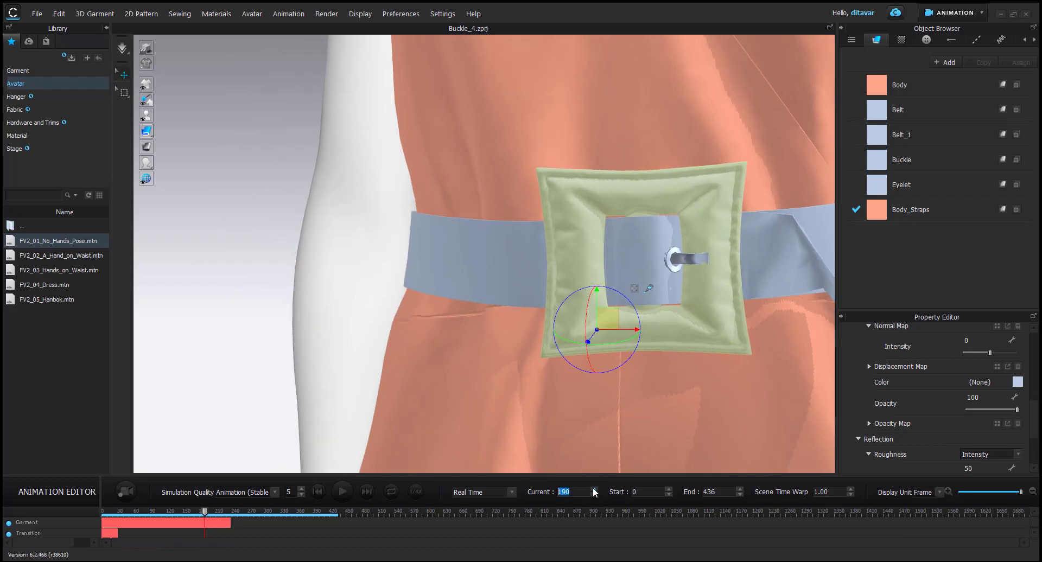
pyautogui.click(594, 490)
pyautogui.click(594, 490)
pyautogui.click(594, 490)
pyautogui.click(594, 489)
pyautogui.click(594, 490)
pyautogui.click(594, 489)
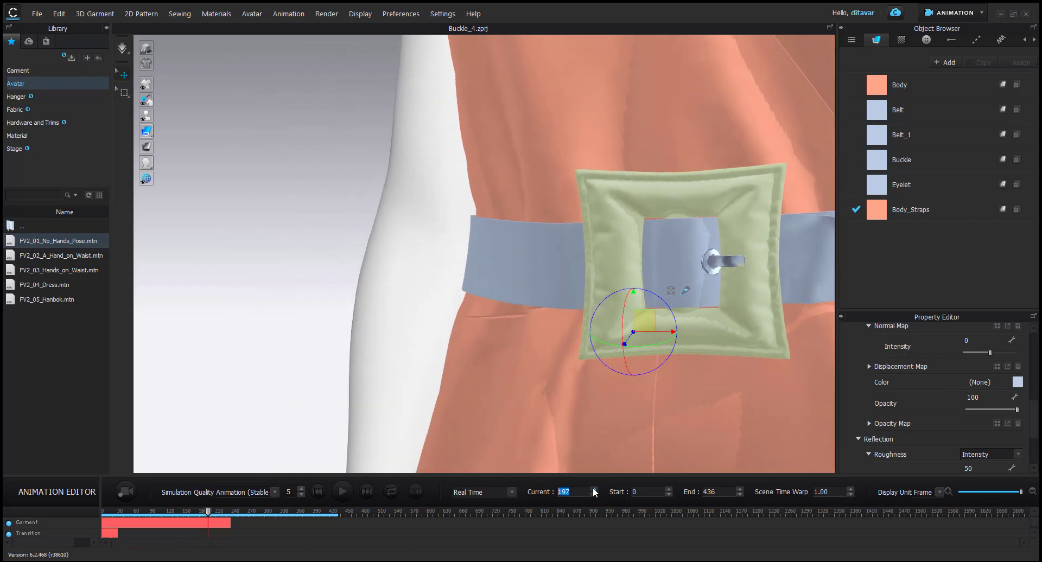
pyautogui.click(594, 490)
# Examine how the eyelet and prong sit in the buckle at frame 198 from several angles
pyautogui.moveTo(759, 331); pyautogui.dragTo(644, 373, button='middle')
pyautogui.scroll(3, 681, 340)
pyautogui.click(702, 283)
pyautogui.scroll(1, 665, 340)
pyautogui.scroll(-3, 654, 360)
pyautogui.click(573, 366)
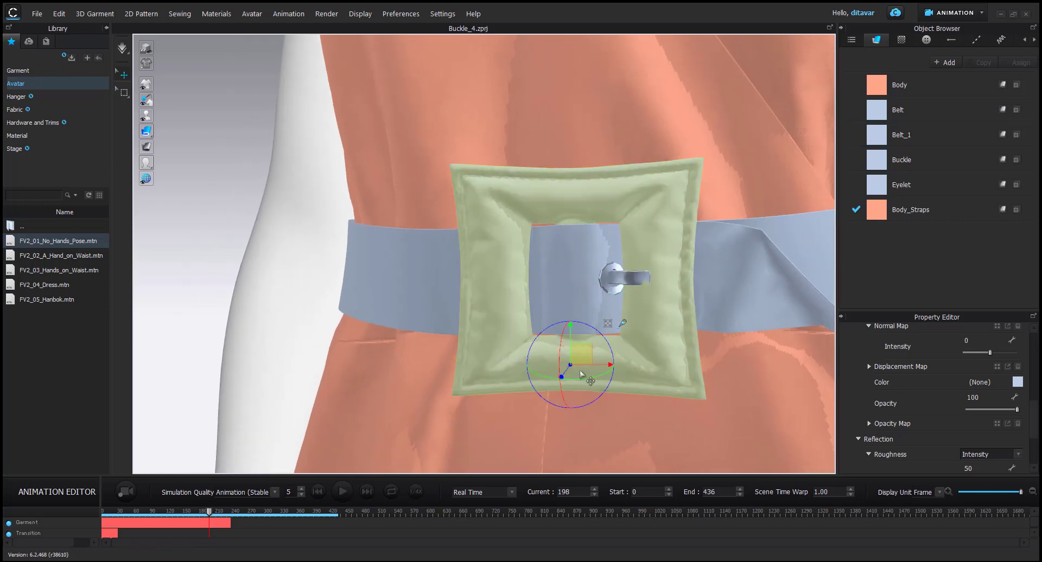
pyautogui.moveTo(573, 365); pyautogui.dragTo(464, 359, button='right')
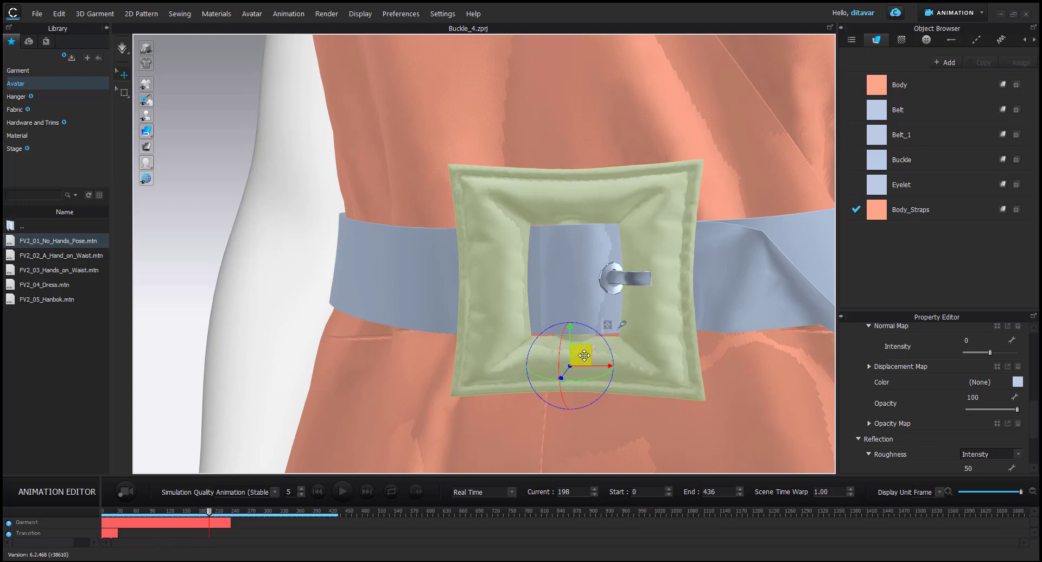
pyautogui.moveTo(582, 354)
pyautogui.mouseDown(button='right')
pyautogui.moveTo(549, 360)
pyautogui.moveTo(581, 353)
pyautogui.mouseUp(button='right')
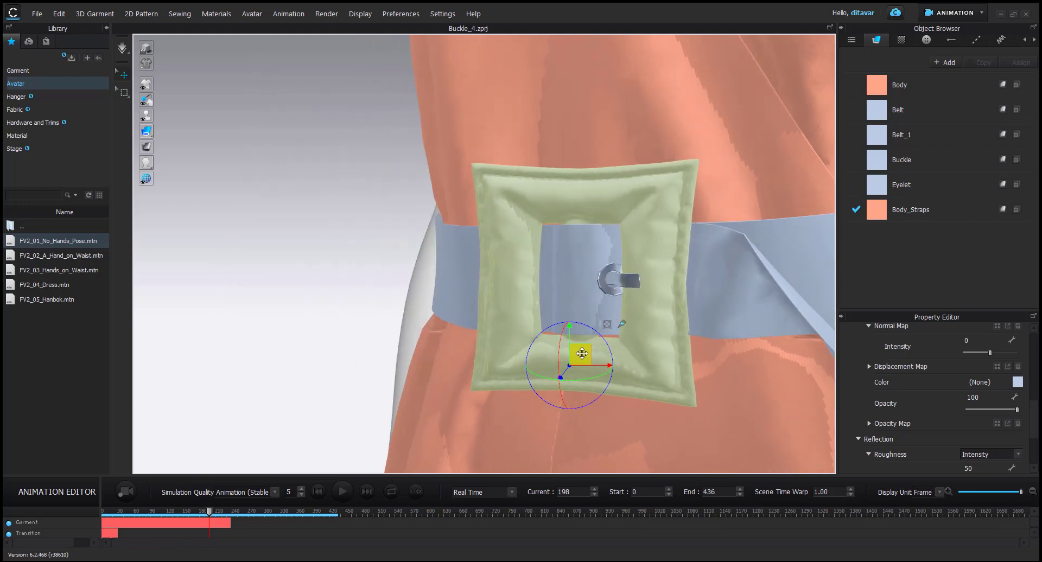
pyautogui.moveTo(503, 426); pyautogui.dragTo(566, 423, button='right')
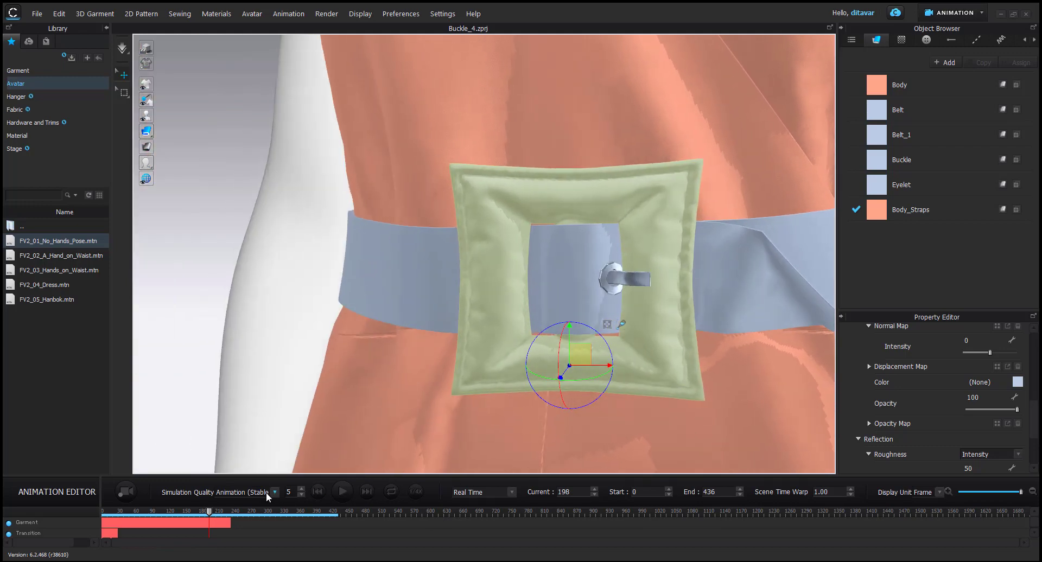
# Advance the animation frame by frame to frame 203 to check the buckle and prong
pyautogui.scroll(-1, 592, 368)
pyautogui.click(632, 352)
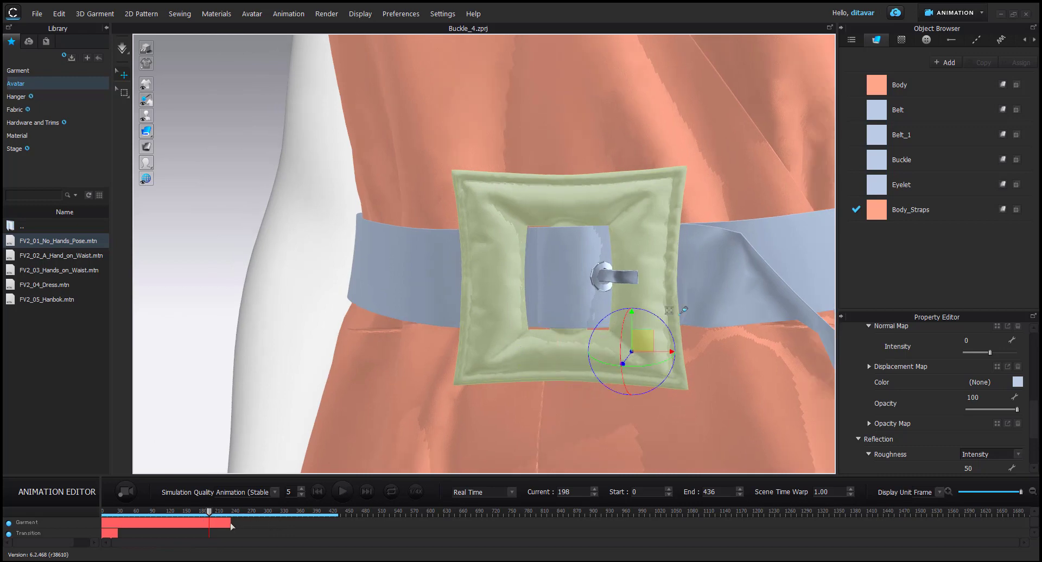
pyautogui.click(594, 487)
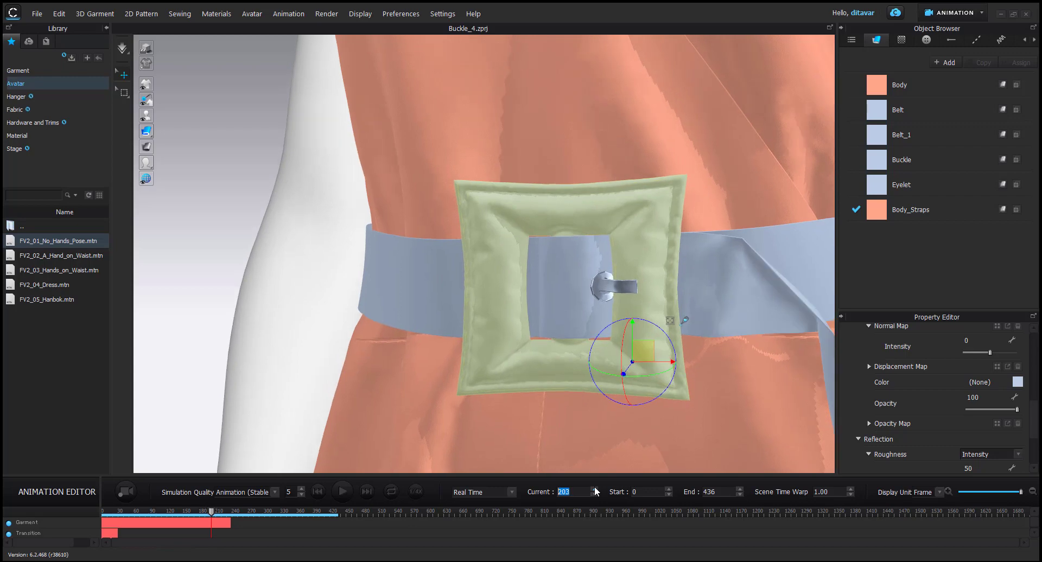
# Advance the animation to frame 220 and examine the buckle's lower corner and opening up close
pyautogui.click(594, 487)
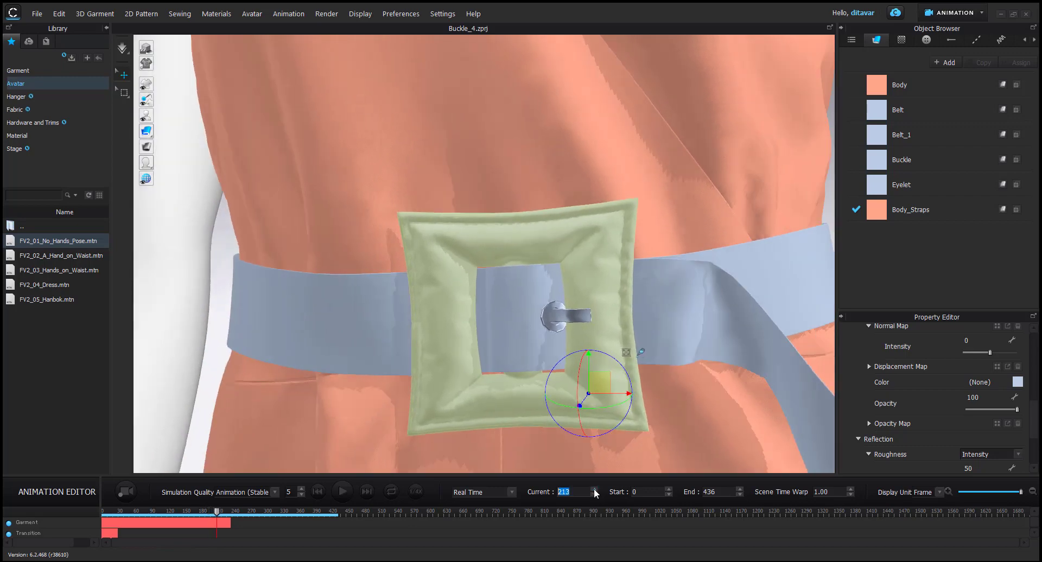
pyautogui.click(594, 489)
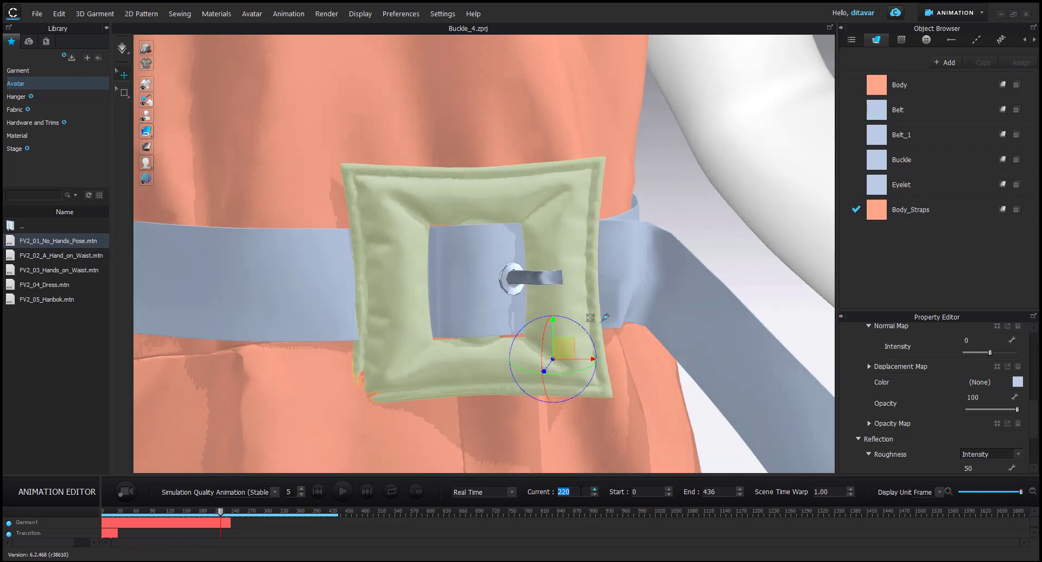
pyautogui.click(382, 367)
pyautogui.moveTo(382, 367); pyautogui.dragTo(516, 346, button='right')
pyautogui.moveTo(516, 337); pyautogui.dragTo(520, 339)
pyautogui.moveTo(520, 339); pyautogui.dragTo(544, 476, button='right')
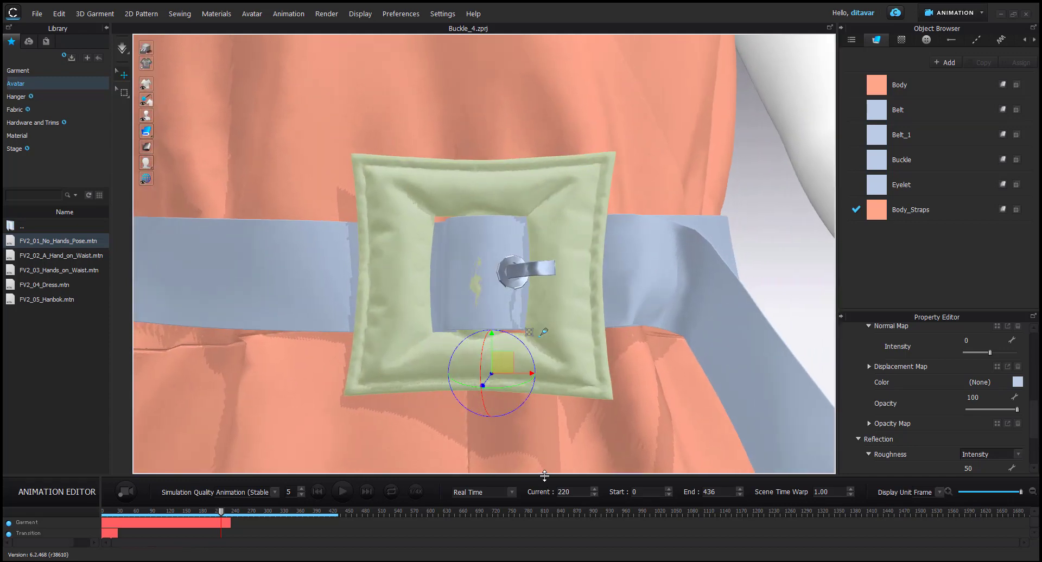
# Step the animation back frame by frame past frame 215 to recheck the buckle's movement
pyautogui.click(593, 489)
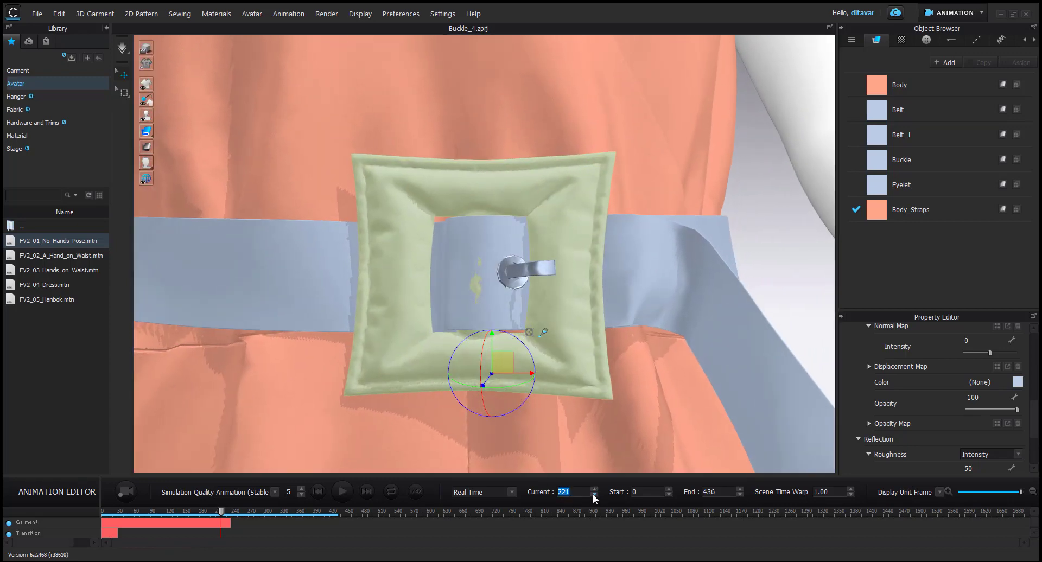
pyautogui.click(593, 496)
pyautogui.click(593, 495)
pyautogui.click(593, 495)
pyautogui.click(594, 496)
pyautogui.click(594, 496)
pyautogui.click(593, 495)
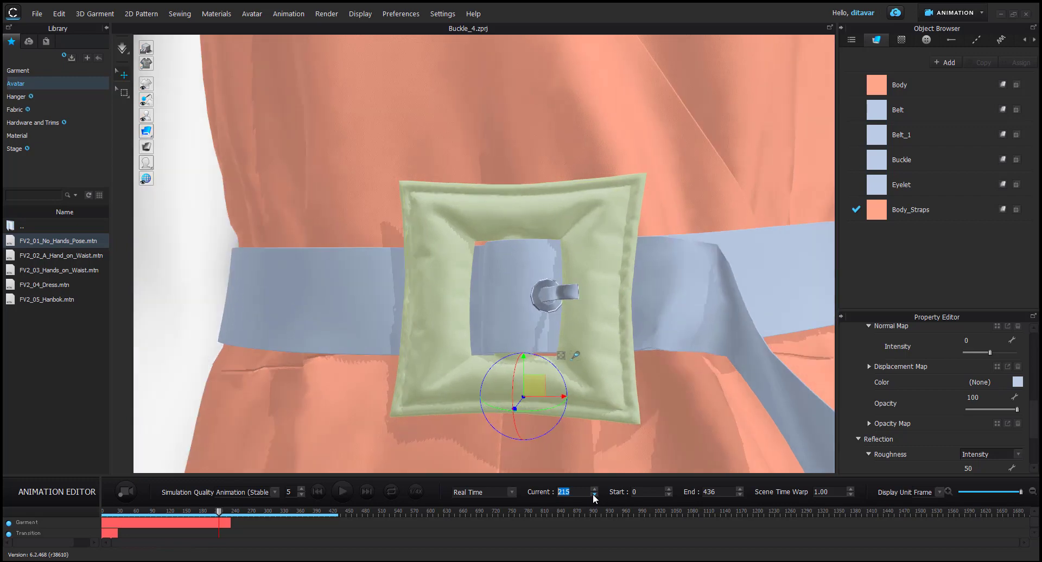
pyautogui.click(594, 495)
pyautogui.click(594, 495)
# Advance the animation frame by frame to frame 222 to see how the belt sits inside the buckle
pyautogui.click(595, 488)
pyautogui.click(595, 489)
pyautogui.click(594, 488)
pyautogui.click(594, 488)
pyautogui.click(594, 488)
pyautogui.click(595, 489)
pyautogui.click(595, 488)
pyautogui.click(594, 488)
pyautogui.click(595, 489)
pyautogui.click(594, 488)
pyautogui.click(595, 488)
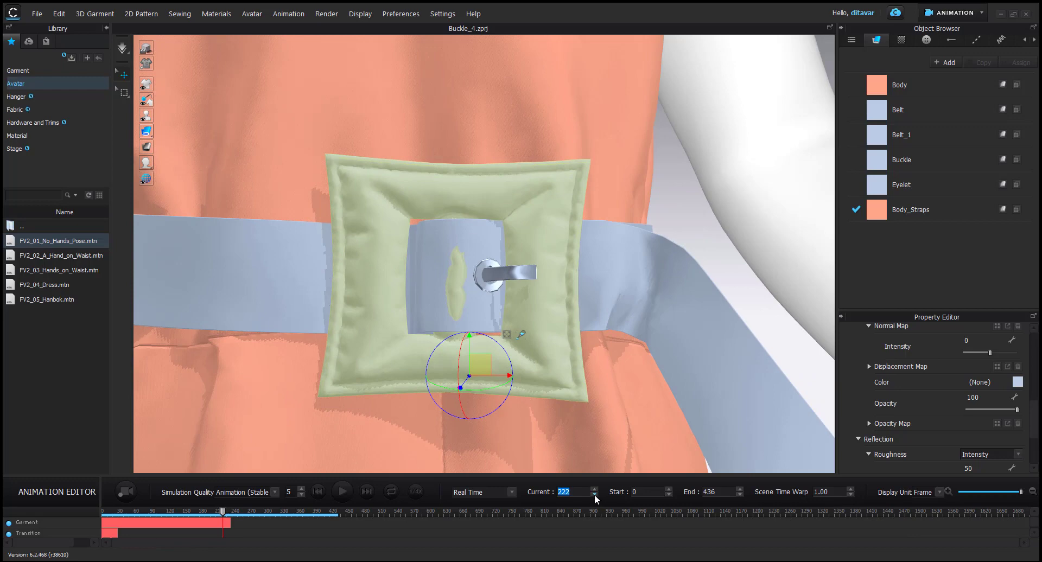
# Return the animation to frame 220 and select the buckle piece
pyautogui.click(594, 494)
pyautogui.click(594, 494)
pyautogui.click(594, 494)
pyautogui.click(594, 494)
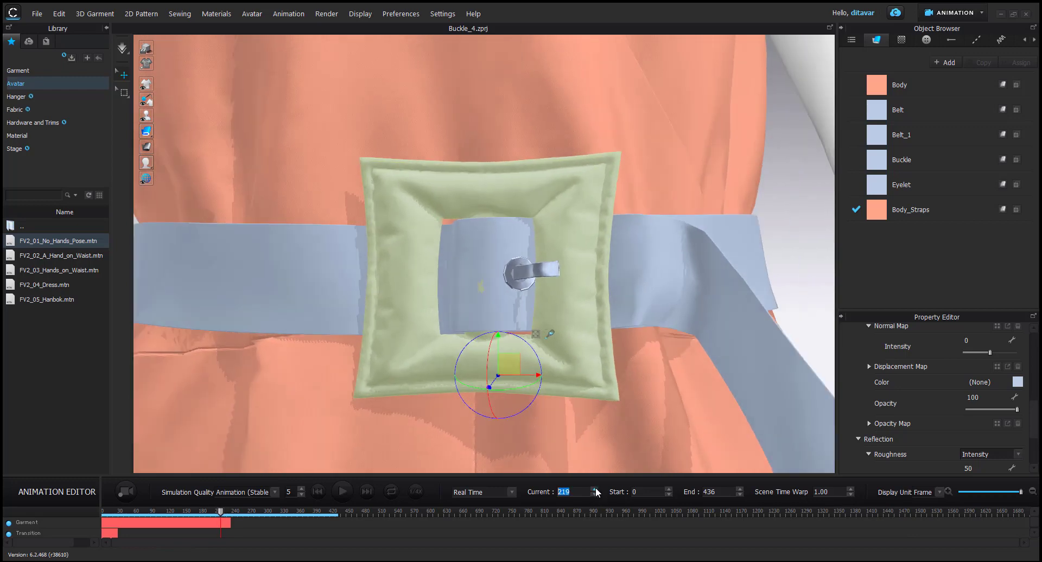
pyautogui.click(415, 367)
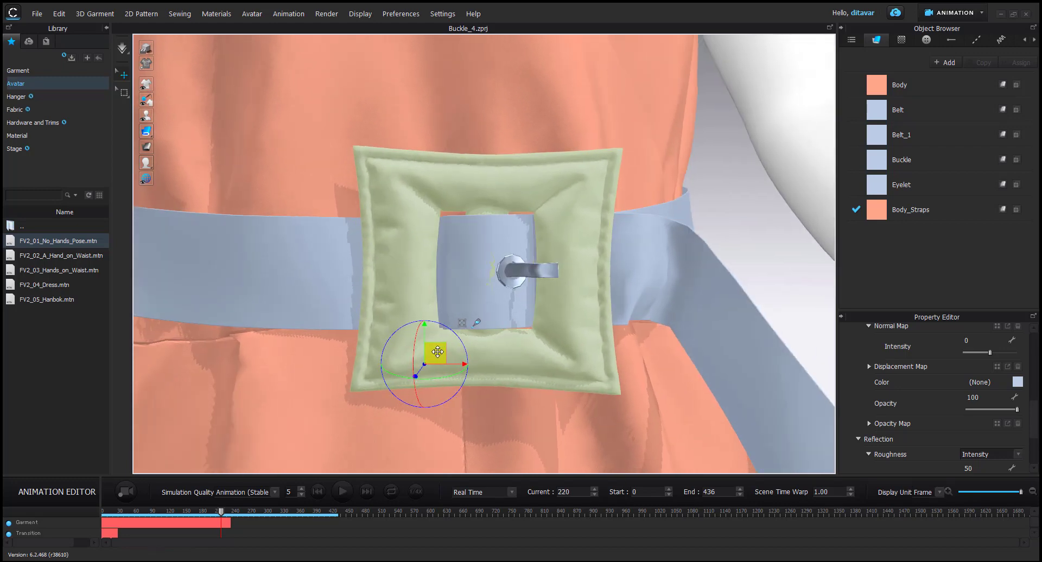
# Examine the buckle and belt at frame 220 from the side and the front
pyautogui.scroll(-4, 435, 352)
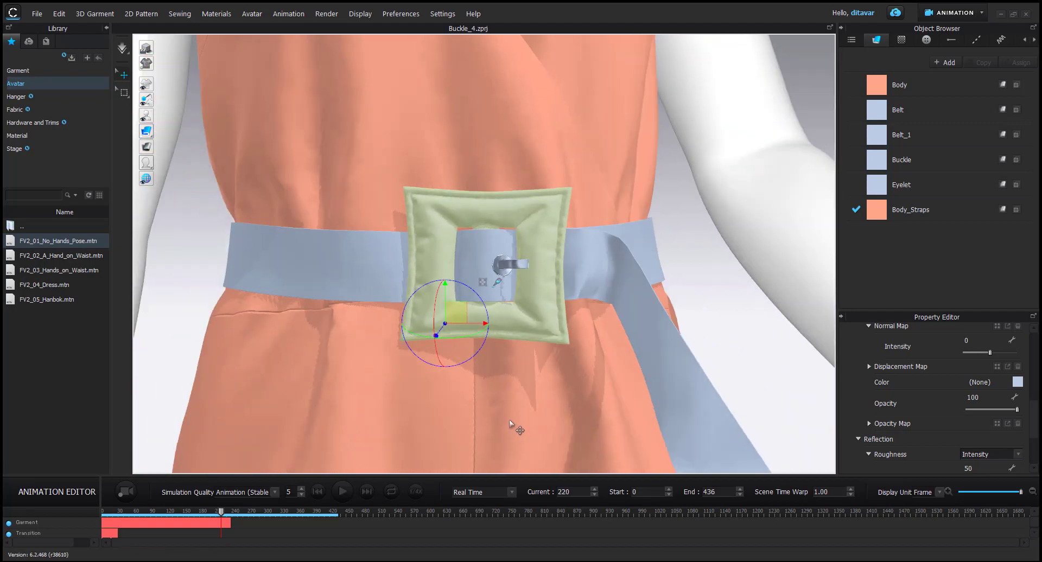
pyautogui.moveTo(456, 314); pyautogui.dragTo(546, 233, button='right')
pyautogui.click(569, 242)
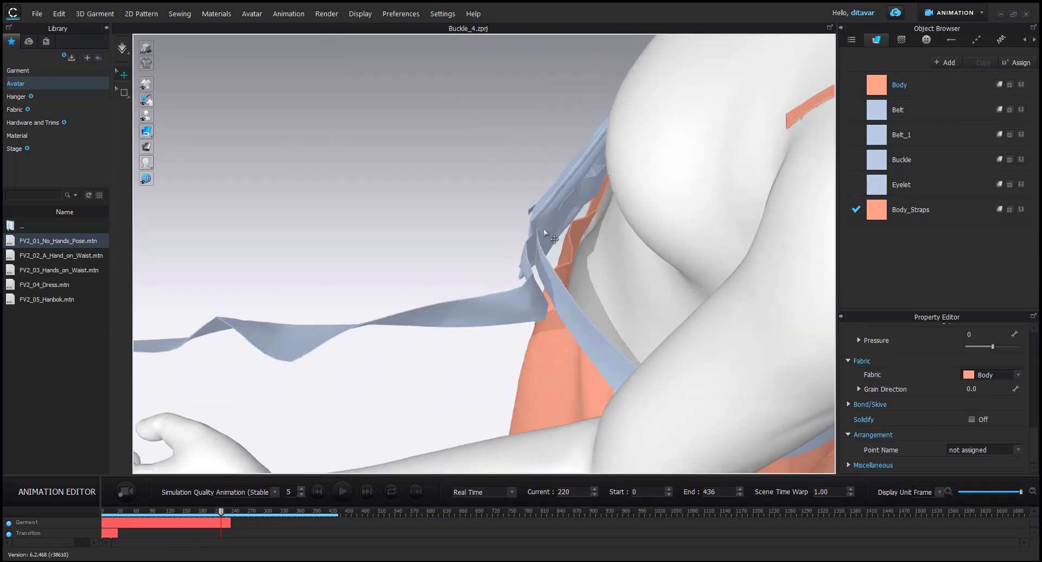
pyautogui.moveTo(596, 285); pyautogui.dragTo(573, 319, button='right')
pyautogui.click(572, 319)
pyautogui.moveTo(600, 251)
pyautogui.mouseDown(button='right')
pyautogui.moveTo(593, 228)
pyautogui.moveTo(537, 277)
pyautogui.moveTo(471, 273)
pyautogui.moveTo(488, 326)
pyautogui.moveTo(605, 242)
pyautogui.mouseUp(button='right')
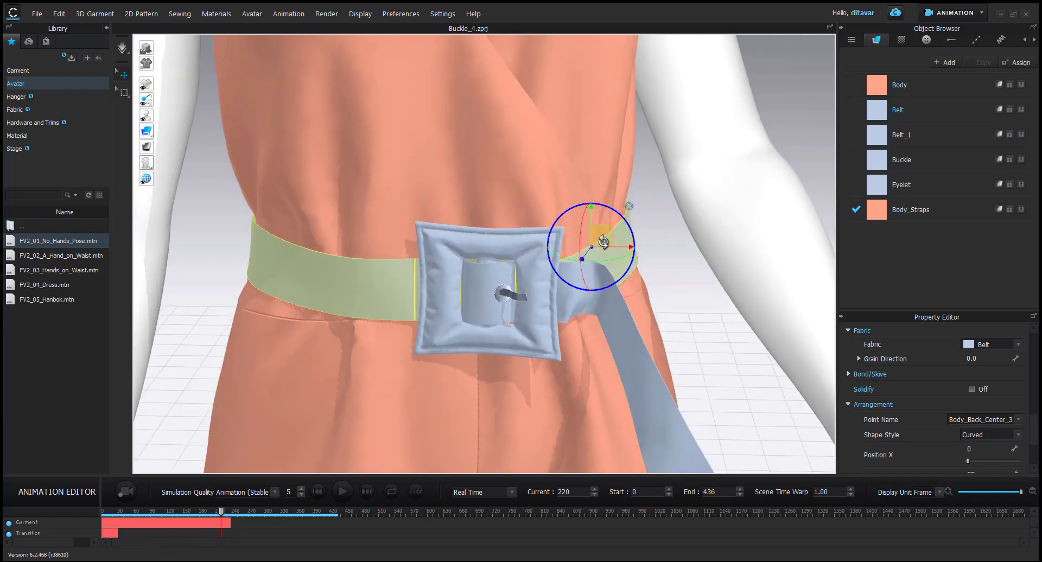
# Clear the selection and look over the whole outfit on the avatar at frame 220
pyautogui.scroll(2, 604, 242)
pyautogui.hotkey('shift', 'c')
pyautogui.hotkey('shift', 'c')
pyautogui.click(662, 386)
pyautogui.scroll(5, 663, 386)
pyautogui.moveTo(624, 386); pyautogui.dragTo(633, 409, button='right')
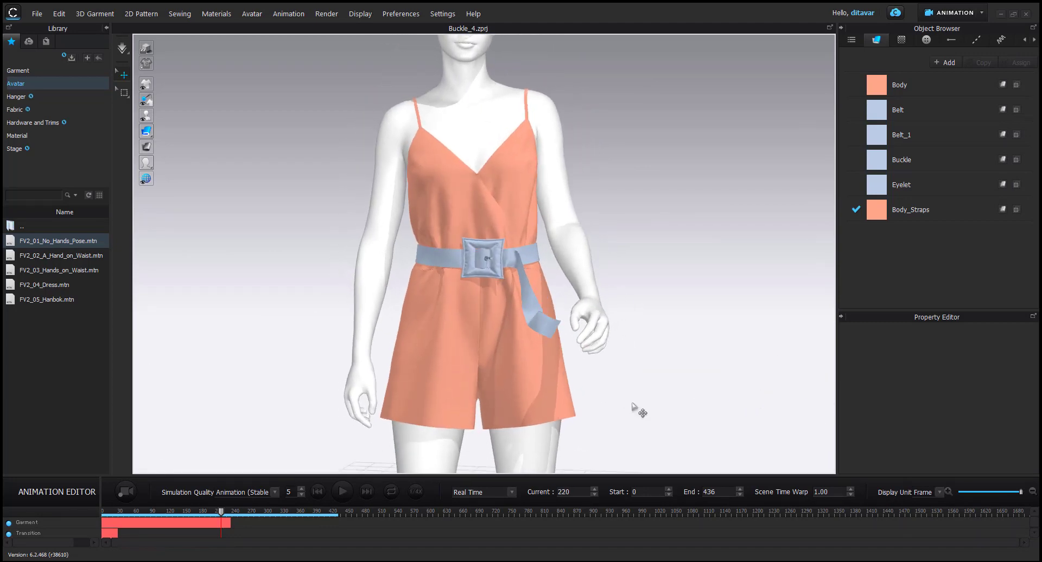
pyautogui.scroll(-4, 518, 378)
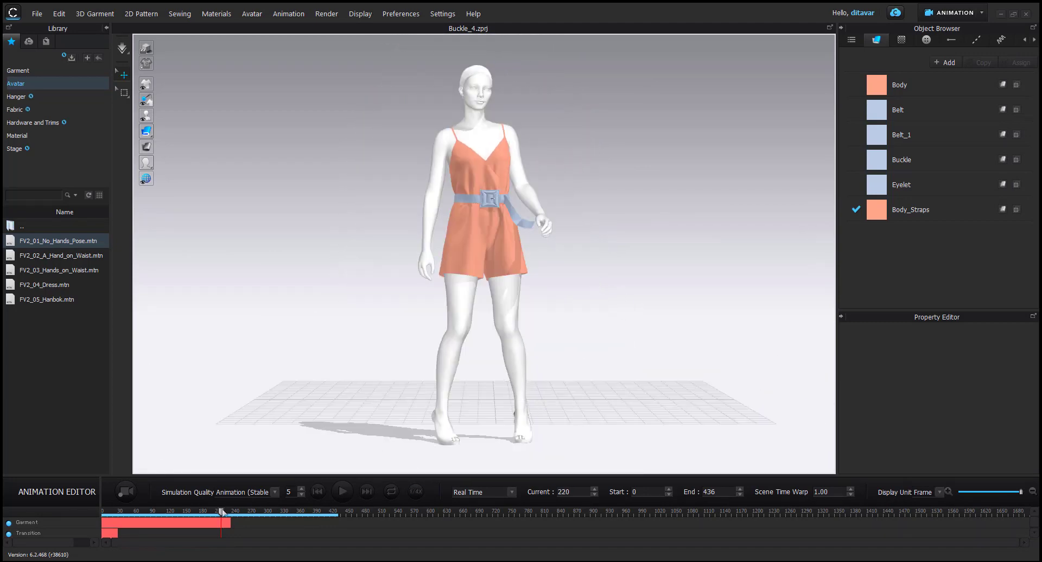
# Return the animation to frame 0 and delete the recorded Garment track
pyautogui.moveTo(221, 512); pyautogui.dragTo(90, 520)
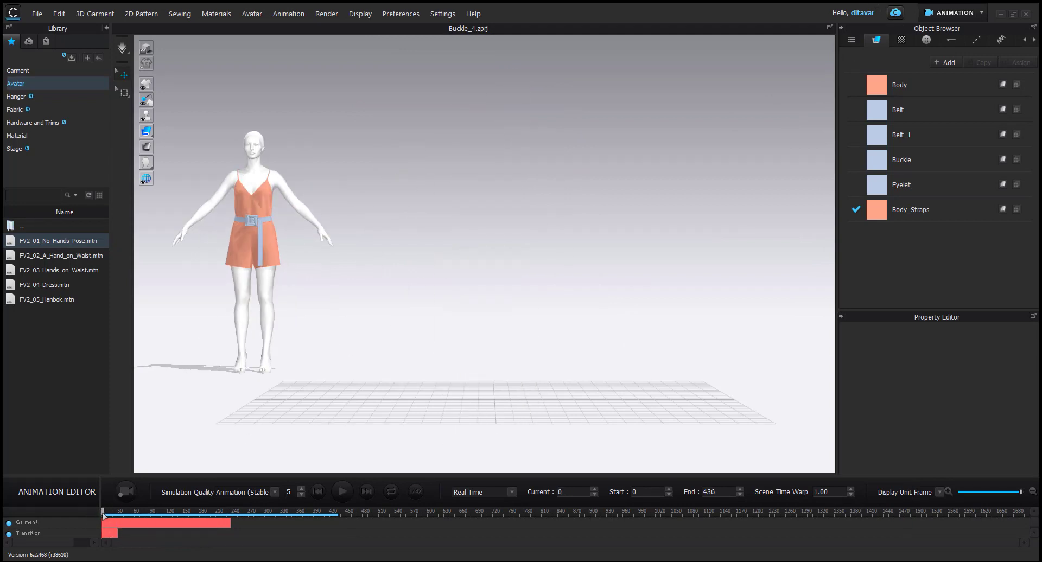
pyautogui.rightClick(139, 525)
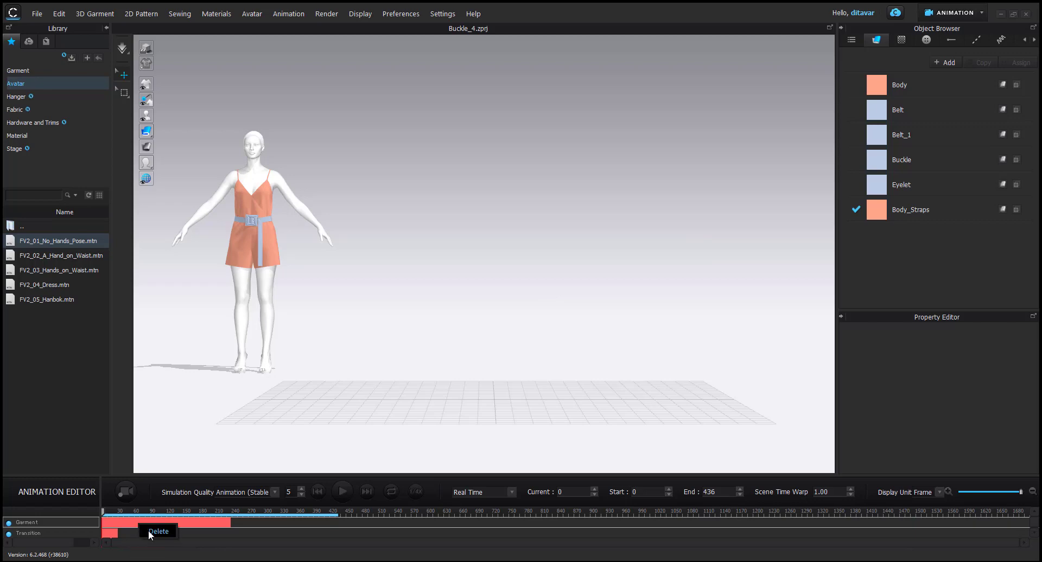
pyautogui.click(149, 533)
pyautogui.moveTo(556, 148); pyautogui.dragTo(582, 163, button='middle')
pyautogui.scroll(1, 583, 162)
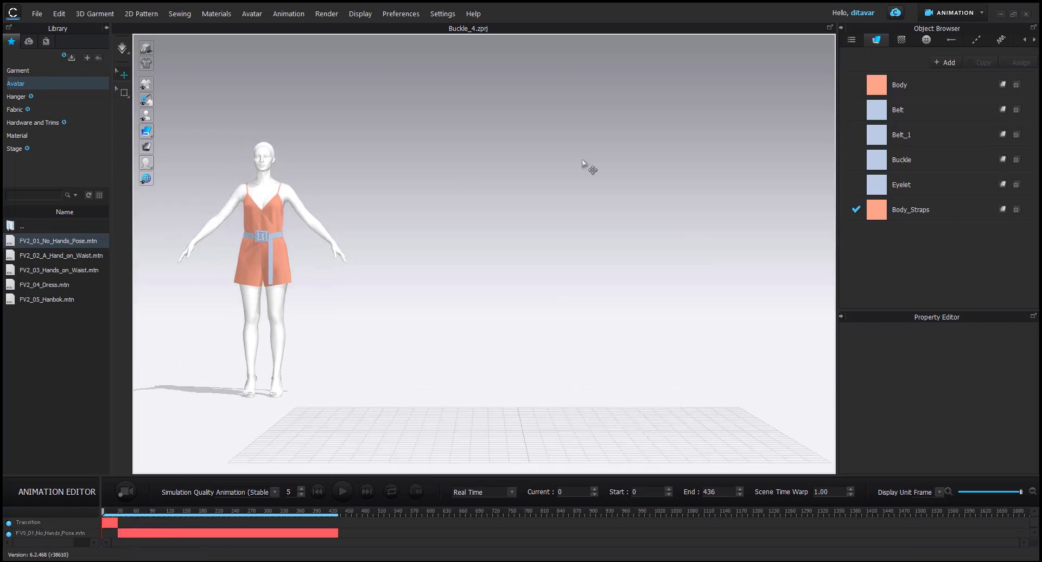
# Switch to the Simulation workspace and show the avatar from the front
pyautogui.click(969, 15)
pyautogui.click(949, 57)
pyautogui.press('2')
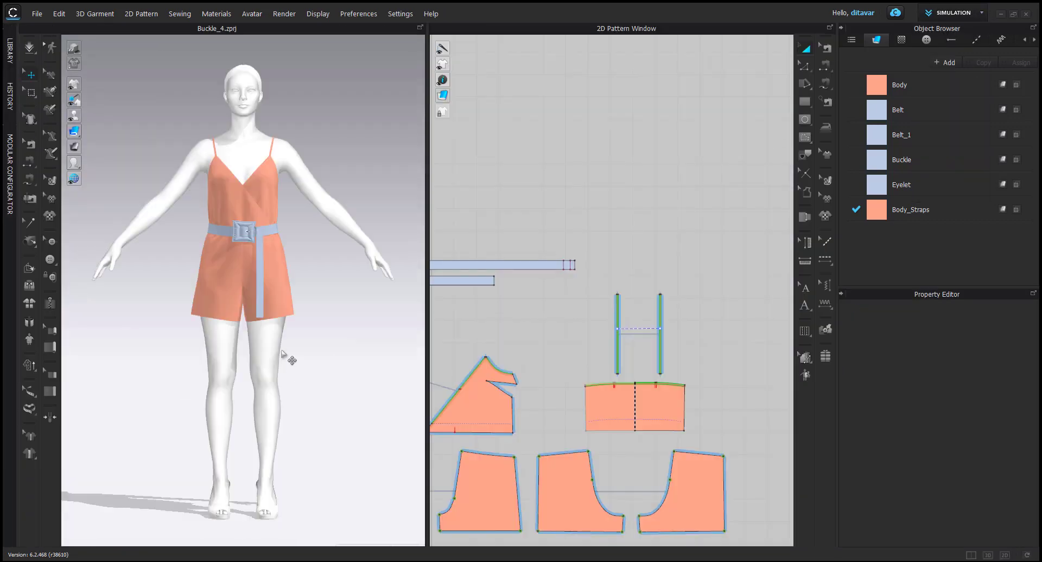
# Examine how the belt, eyelet and prong sit in the padded buckle from the front, side and below
pyautogui.scroll(8, 288, 358)
pyautogui.click(347, 254)
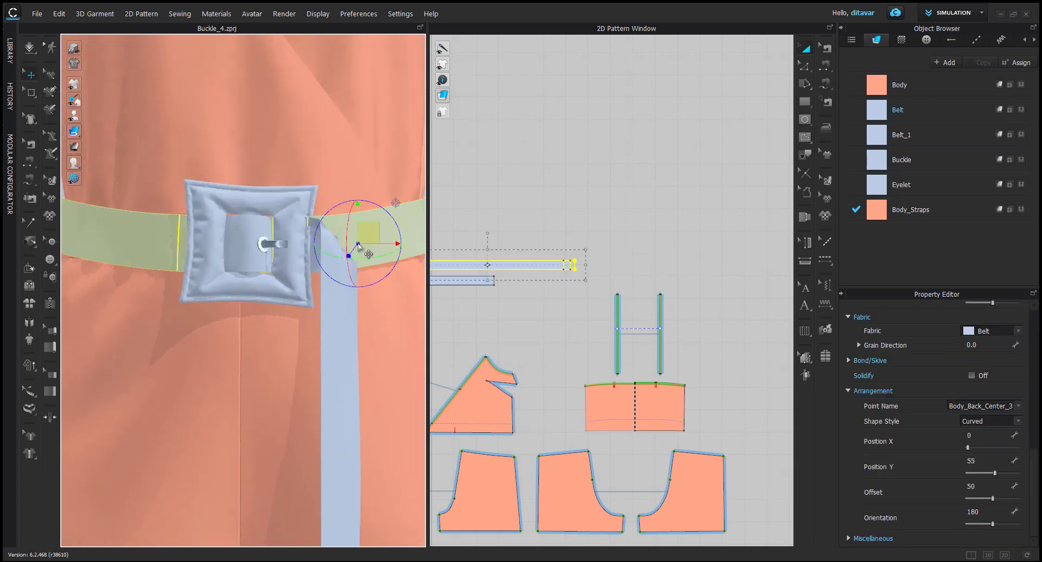
pyautogui.moveTo(348, 254); pyautogui.dragTo(219, 223, button='right')
pyautogui.click(204, 240)
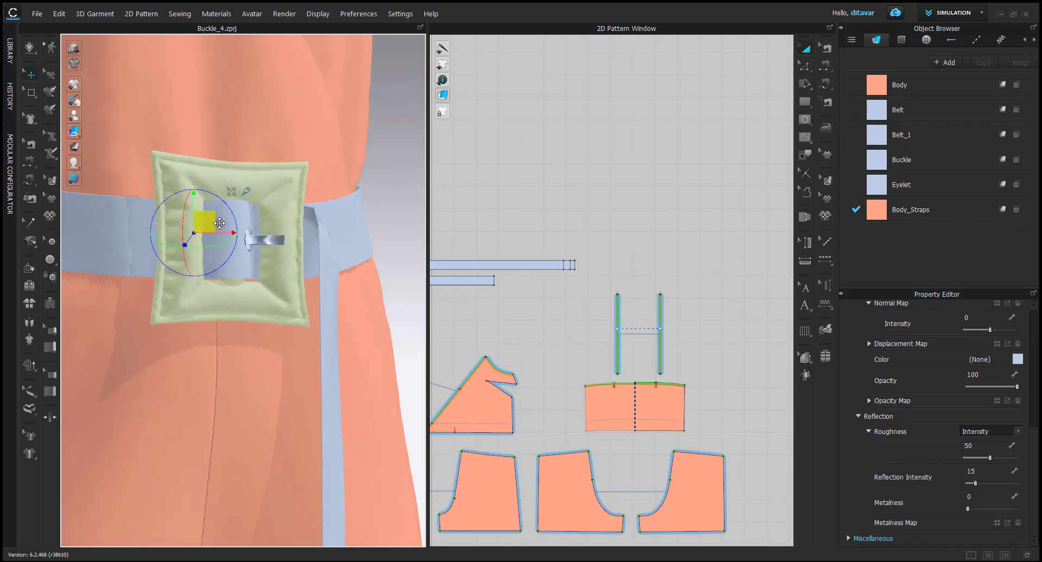
pyautogui.scroll(5, 261, 228)
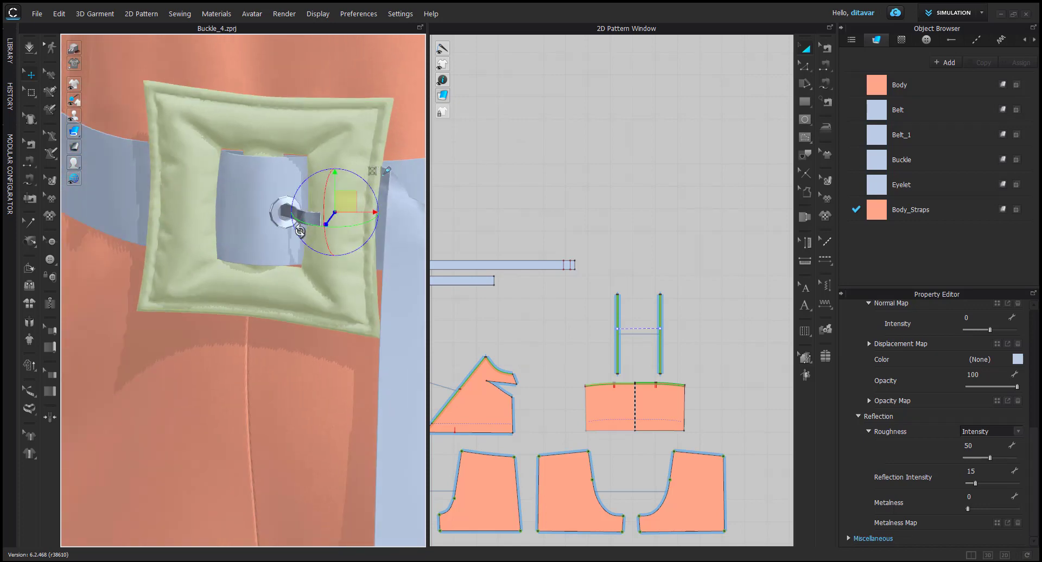
pyautogui.moveTo(299, 232); pyautogui.dragTo(343, 106, button='right')
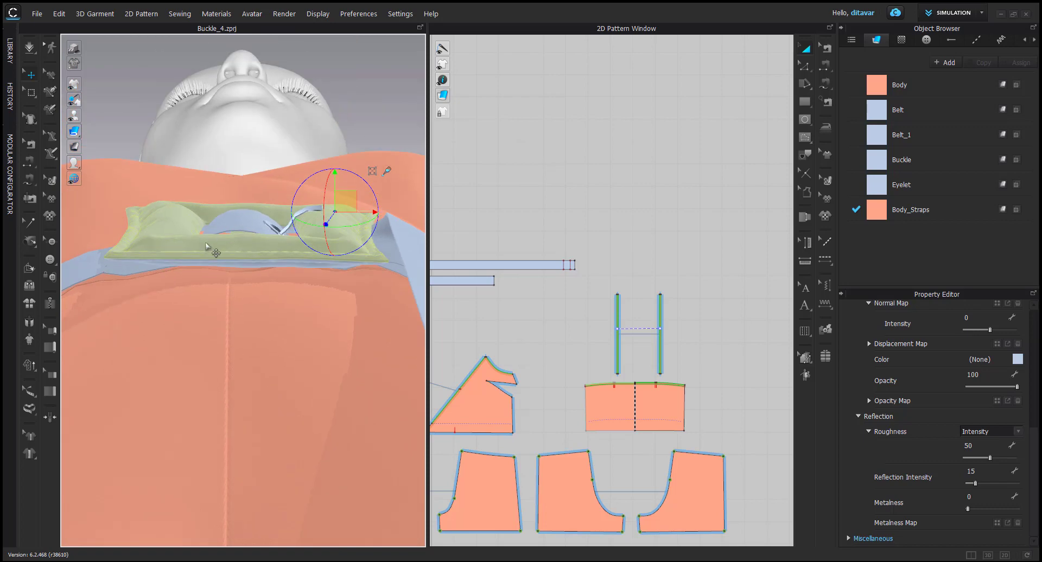
pyautogui.moveTo(206, 246); pyautogui.dragTo(304, 223, button='right')
pyautogui.click(293, 128)
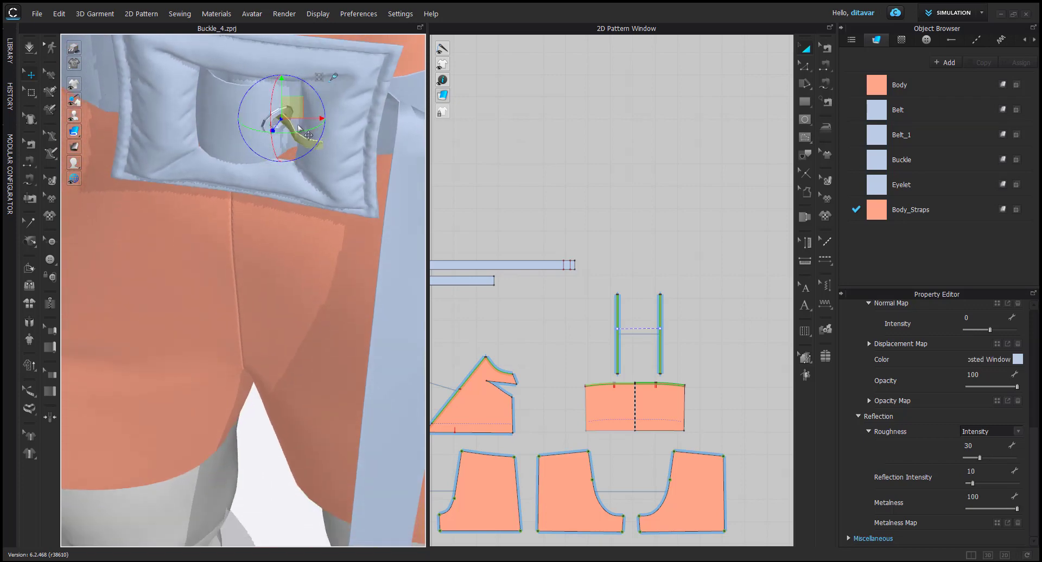
pyautogui.moveTo(297, 129); pyautogui.dragTo(306, 66, button='right')
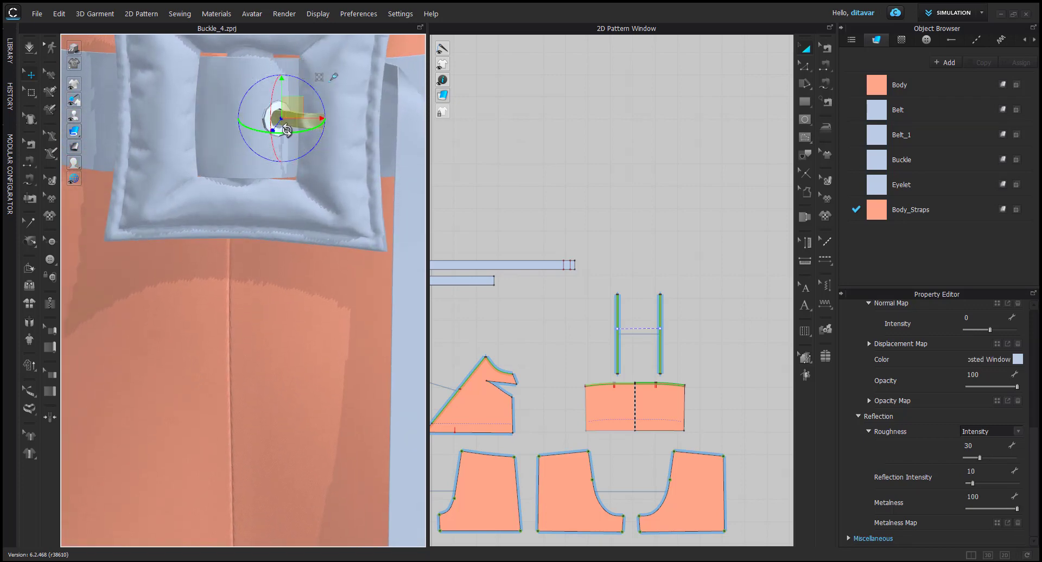
pyautogui.moveTo(286, 131); pyautogui.dragTo(341, 221, button='right')
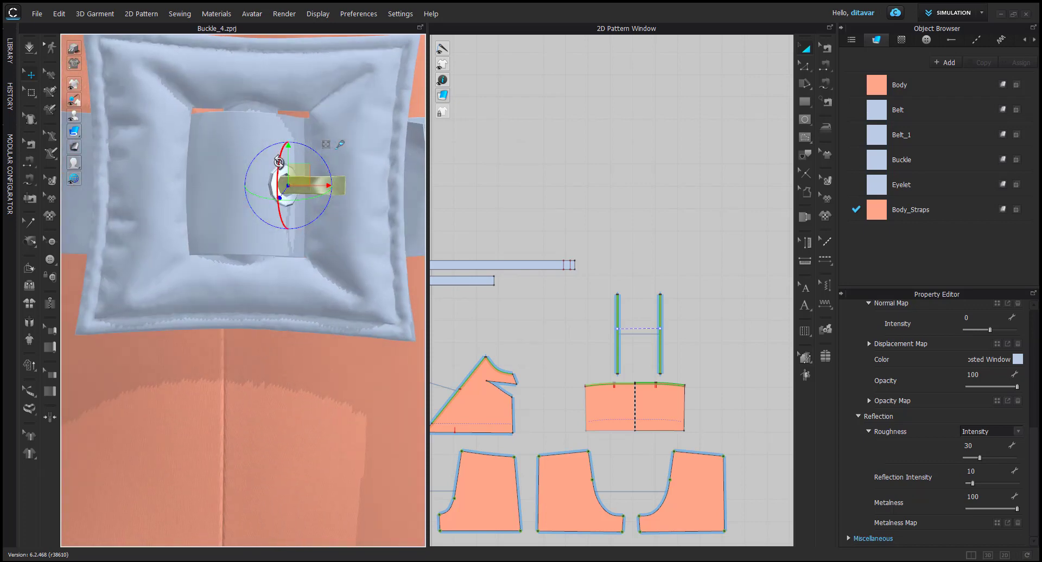
pyautogui.scroll(-8, 239, 390)
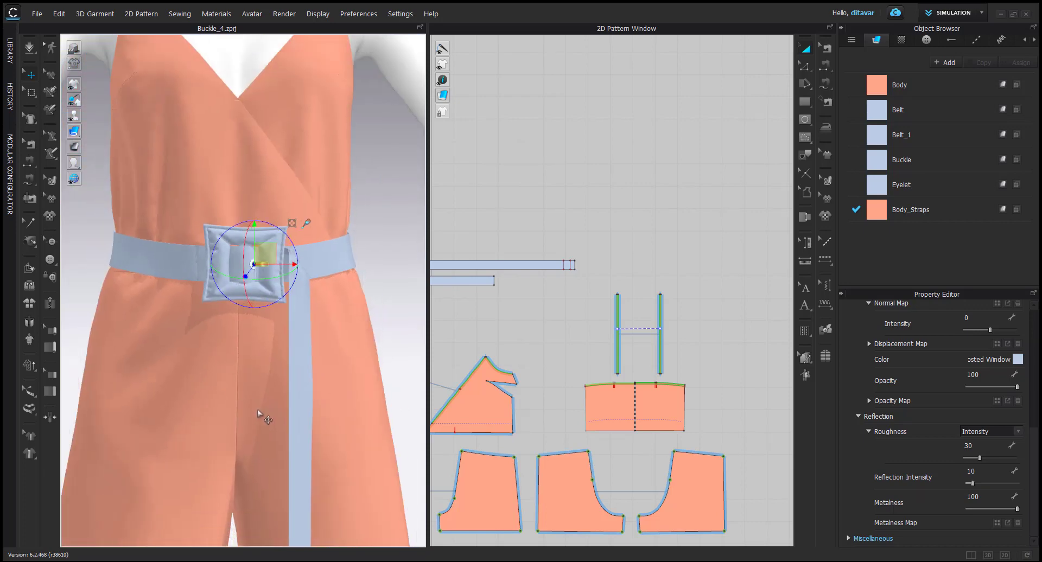
# Review the buckled belt on the romper from close up and at full-figure distance
pyautogui.click(362, 333)
pyautogui.moveTo(362, 332); pyautogui.dragTo(210, 298, button='right')
pyautogui.scroll(10, 297, 329)
pyautogui.click(285, 293)
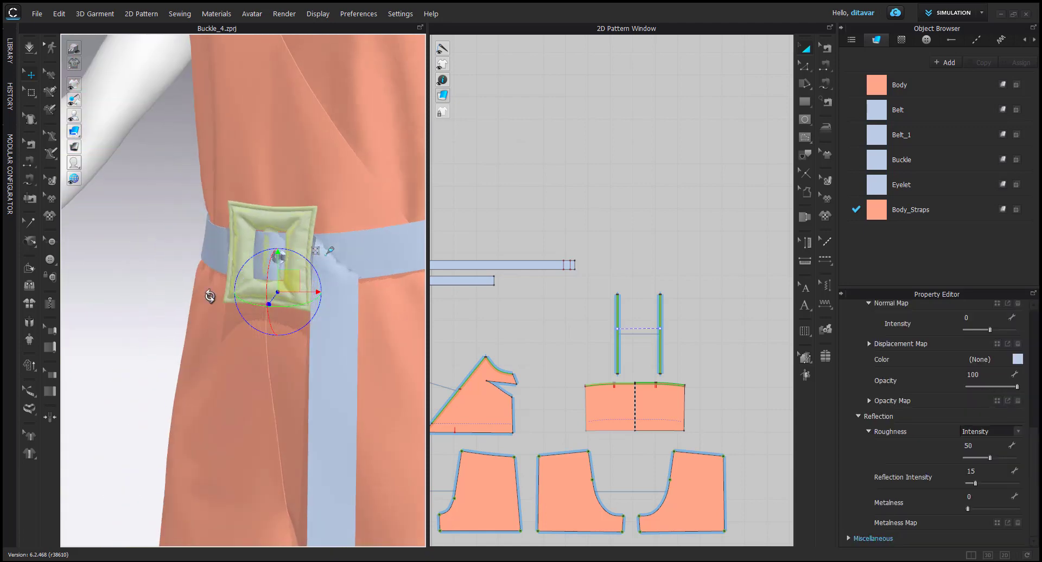
pyautogui.scroll(-3, 141, 355)
pyautogui.click(140, 356)
pyautogui.scroll(-5, 163, 356)
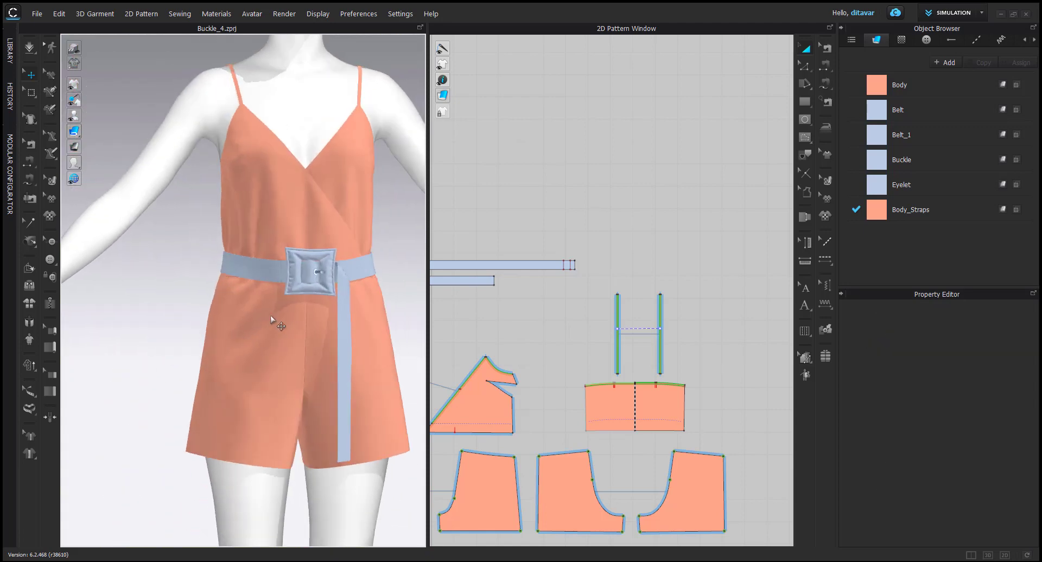
pyautogui.scroll(10, 270, 314)
pyautogui.click(274, 348)
pyautogui.scroll(-5, 367, 372)
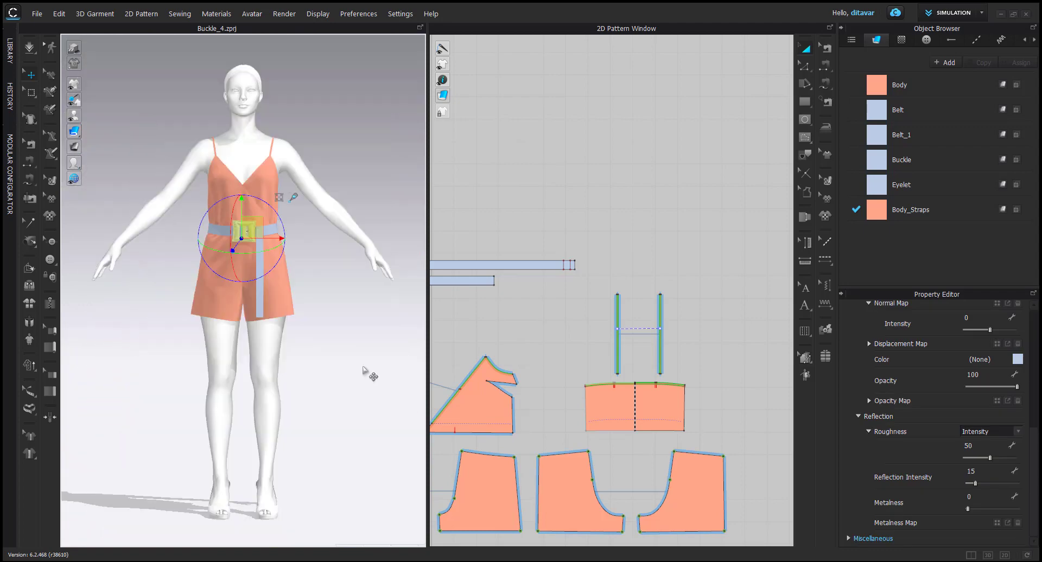
pyautogui.click(367, 372)
pyautogui.scroll(5, 279, 295)
pyautogui.moveTo(278, 388); pyautogui.dragTo(332, 416, button='right')
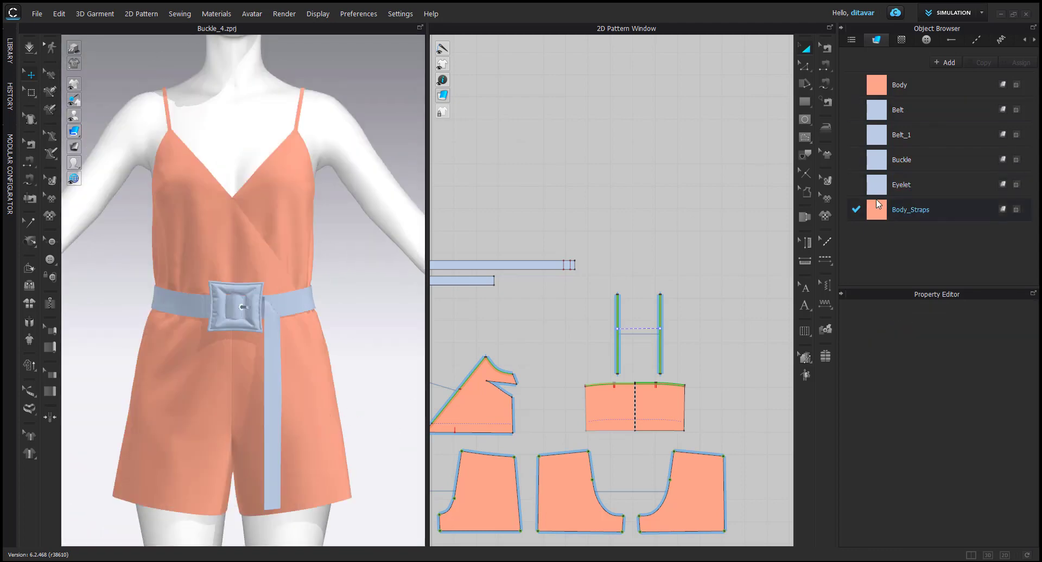
# Set the friction of the Body_Straps fabric to 100
pyautogui.click(909, 209)
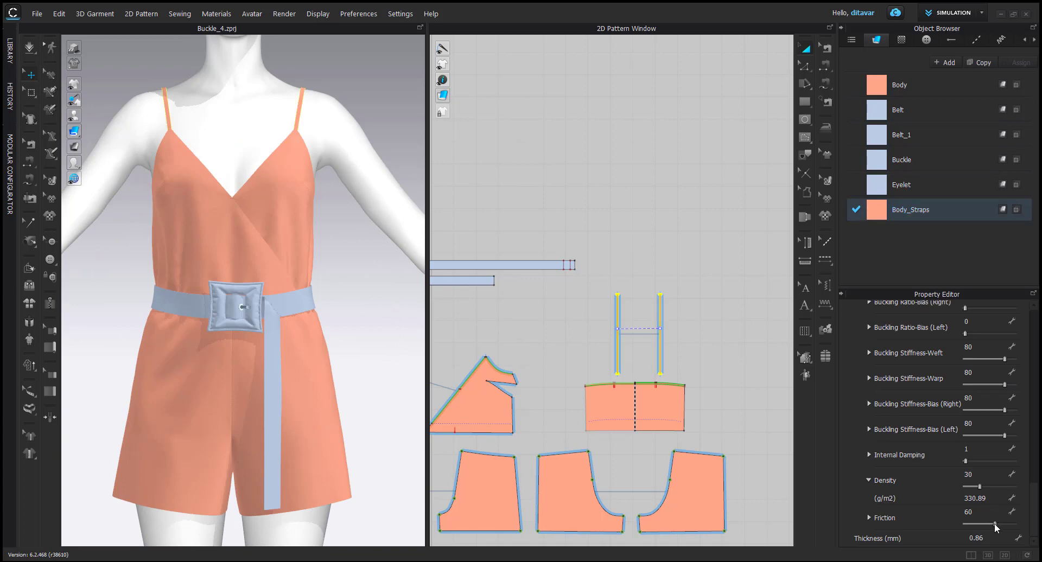
pyautogui.moveTo(994, 524); pyautogui.dragTo(1014, 524)
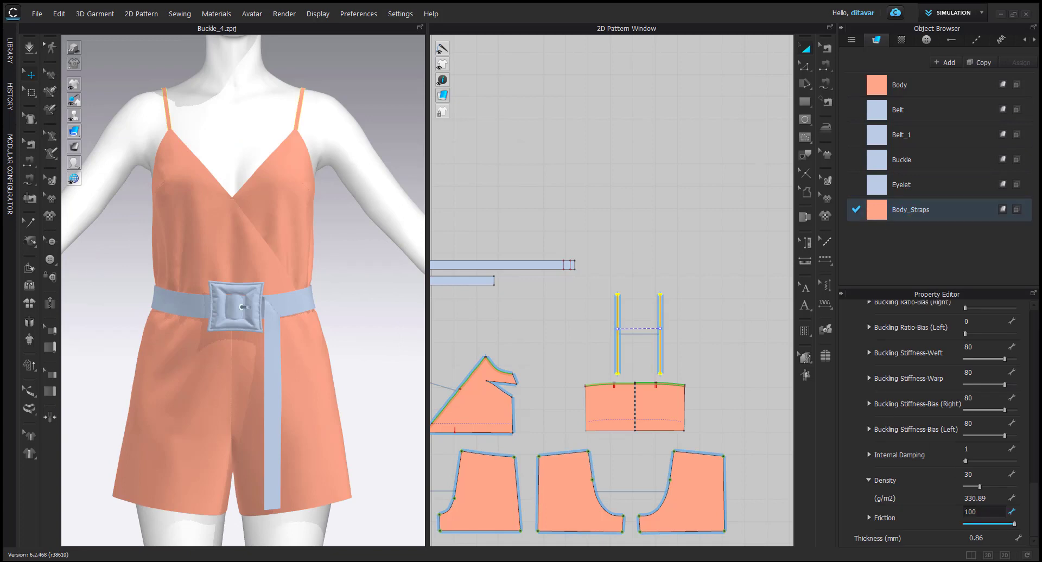
# Make a copy of the Body fabric
pyautogui.click(905, 85)
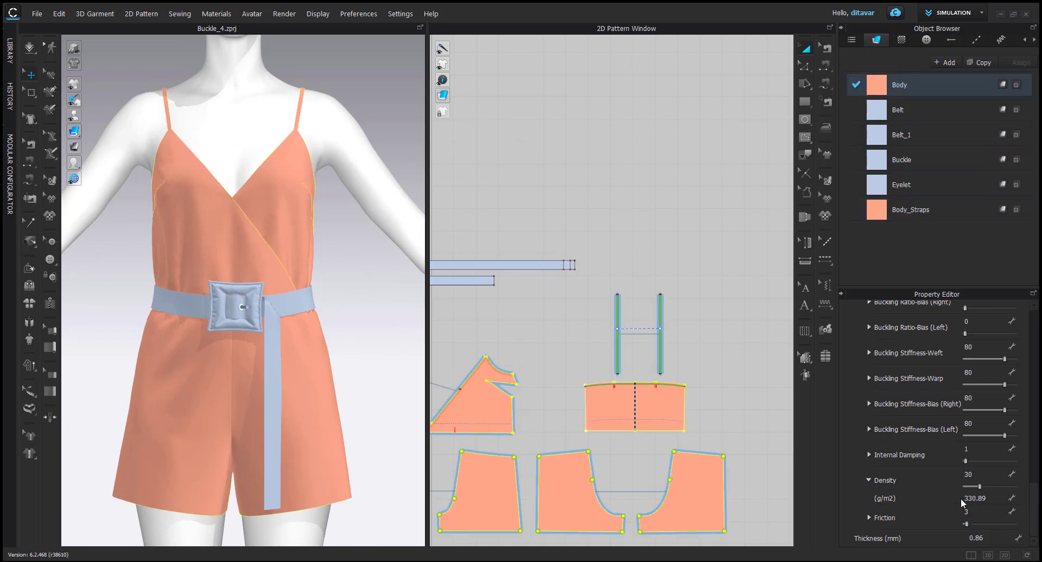
pyautogui.click(280, 234)
pyautogui.moveTo(280, 234)
pyautogui.mouseDown(button='right')
pyautogui.moveTo(170, 247)
pyautogui.moveTo(57, 242)
pyautogui.moveTo(274, 239)
pyautogui.moveTo(344, 253)
pyautogui.moveTo(271, 242)
pyautogui.mouseUp(button='right')
pyautogui.scroll(-3, 688, 297)
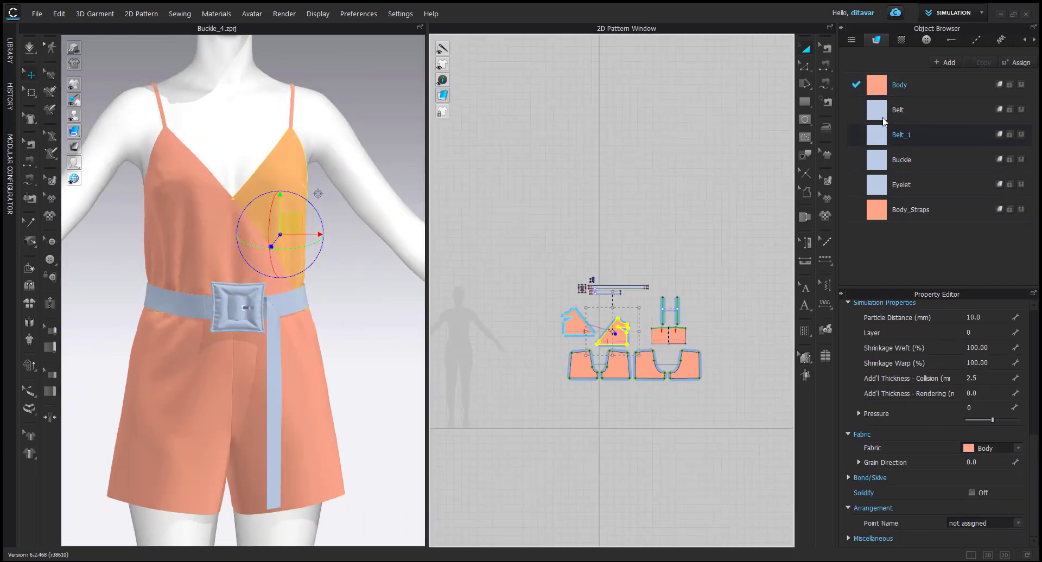
pyautogui.click(887, 86)
pyautogui.click(967, 62)
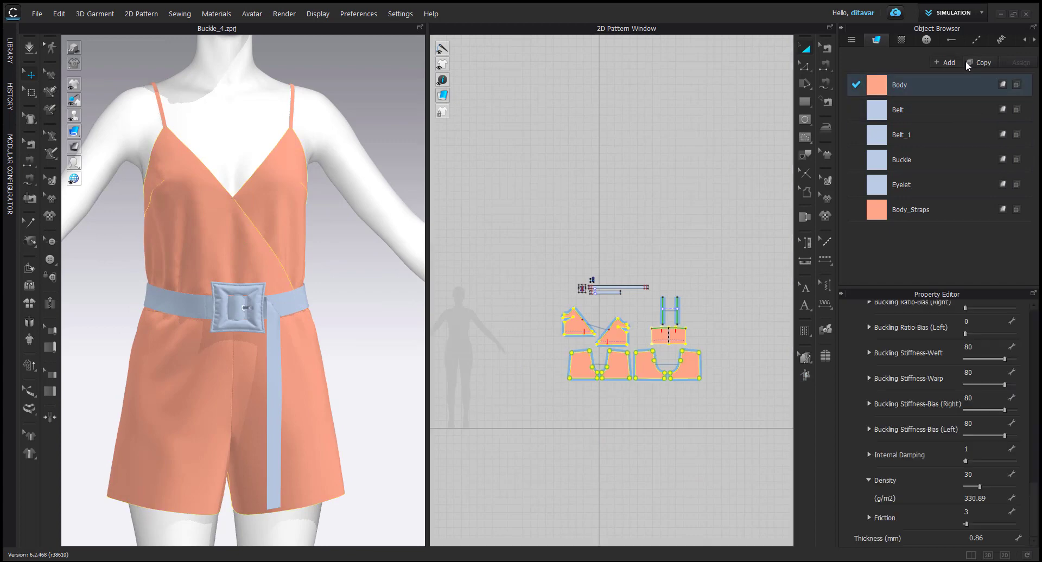
# Assign the copied Body fabric to the two front bodice pieces and the back bodice piece, and rename it Body_Top
pyautogui.scroll(2, 568, 331)
pyautogui.moveTo(531, 295); pyautogui.dragTo(655, 353)
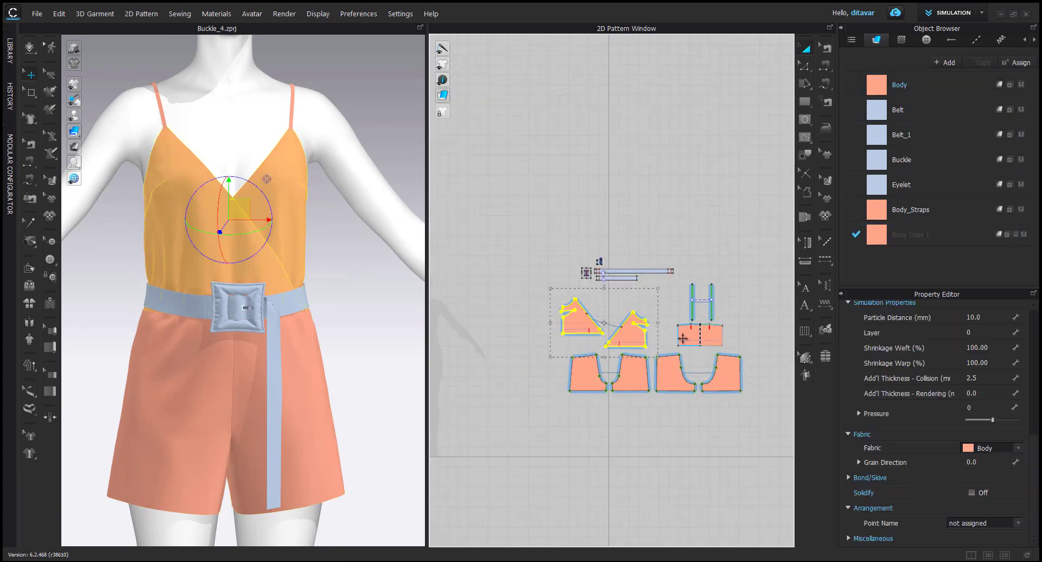
pyautogui.keyDown('shift'); pyautogui.click(684, 338); pyautogui.keyUp('shift')
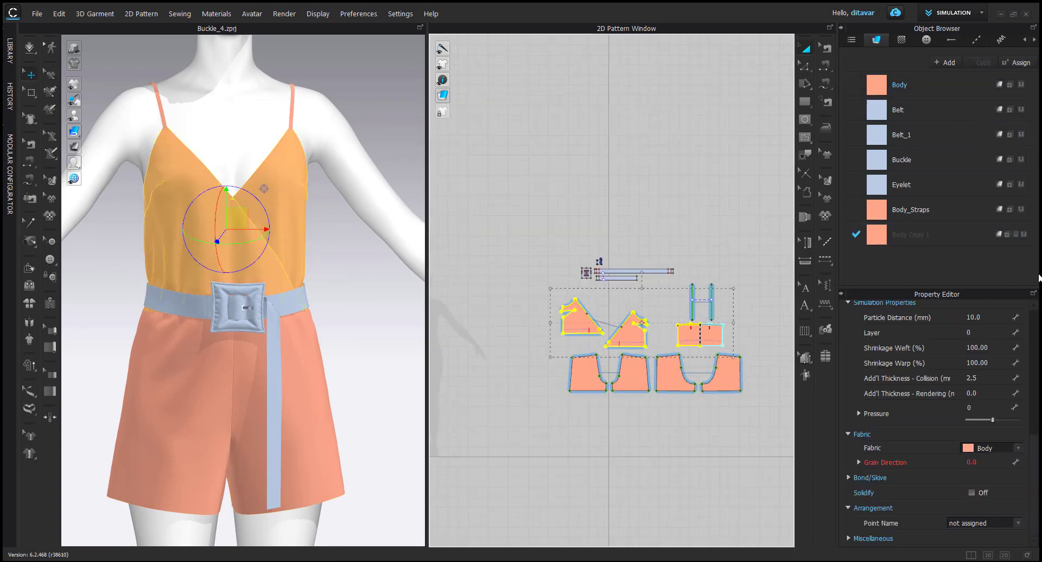
pyautogui.click(910, 235)
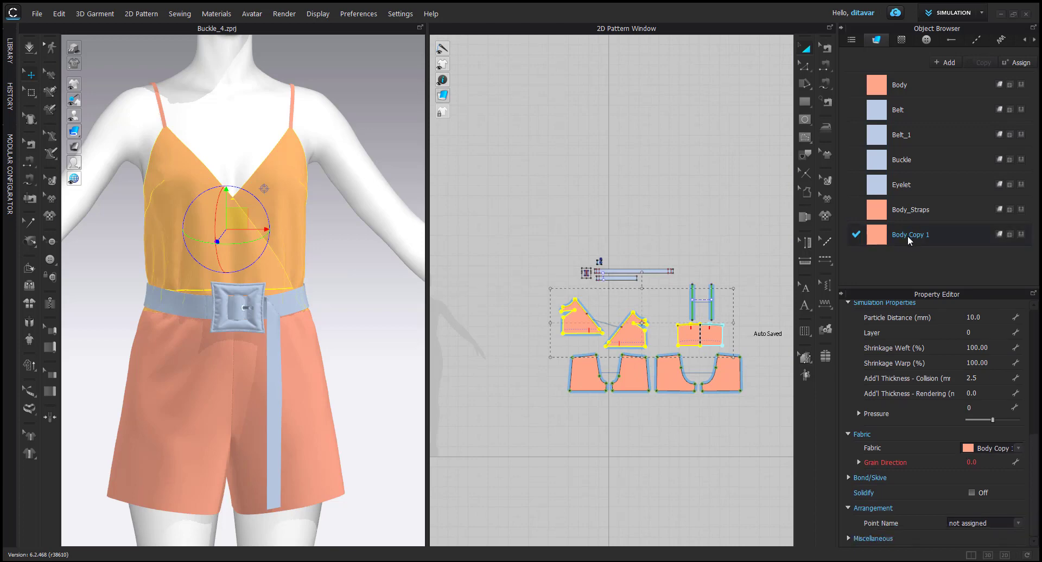
pyautogui.doubleClick(907, 235)
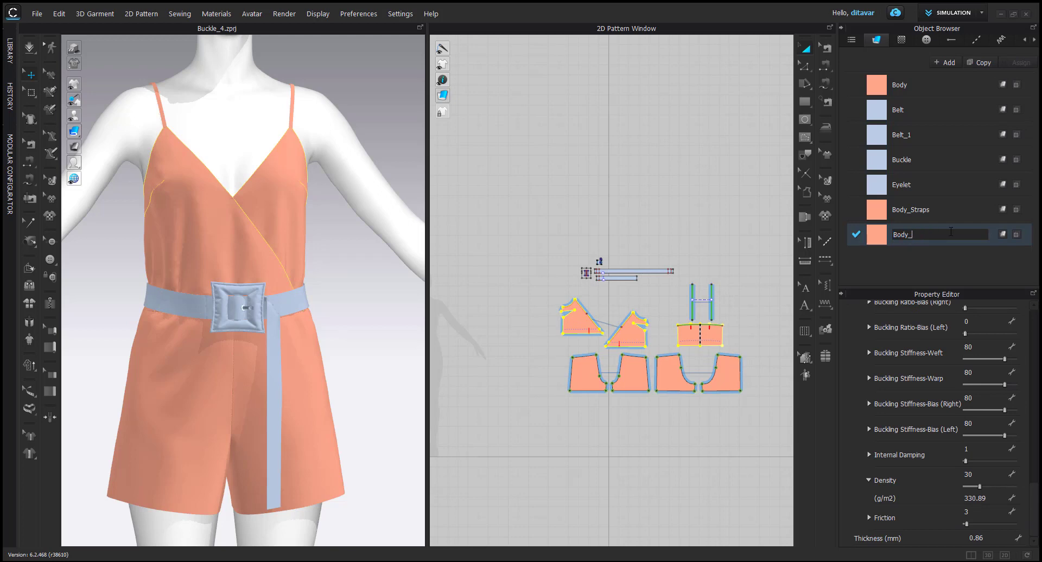
pyautogui.press('Return')
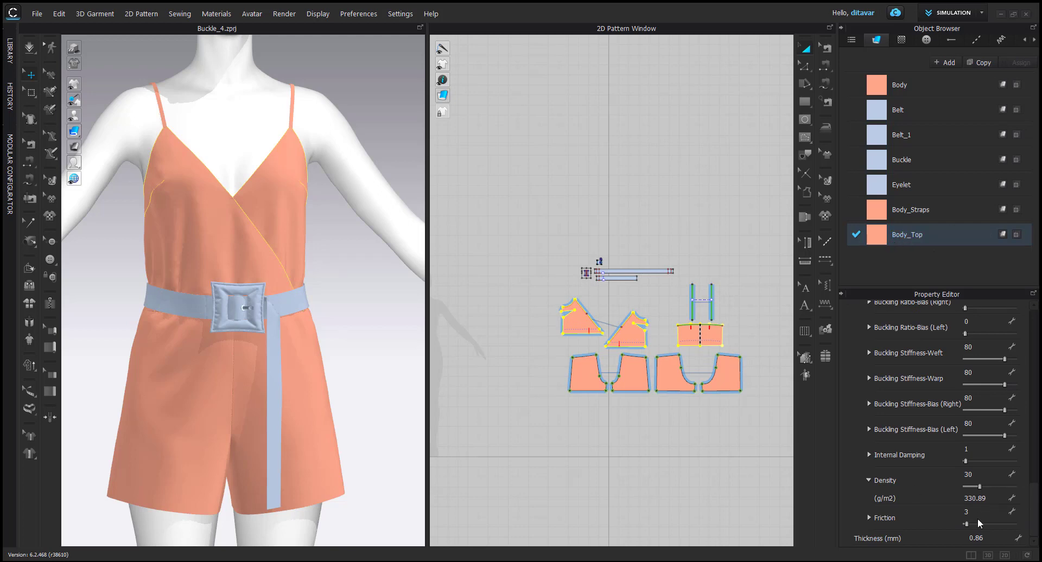
pyautogui.click(689, 444)
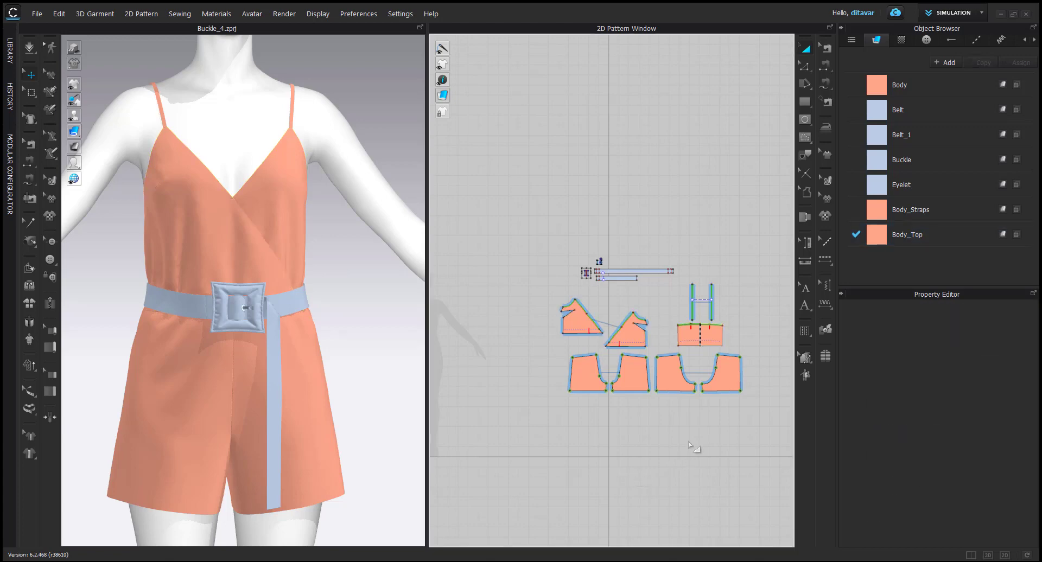
# Set the friction of the Belt fabric used on the waist belt to 100
pyautogui.scroll(5, 334, 375)
pyautogui.click(330, 310)
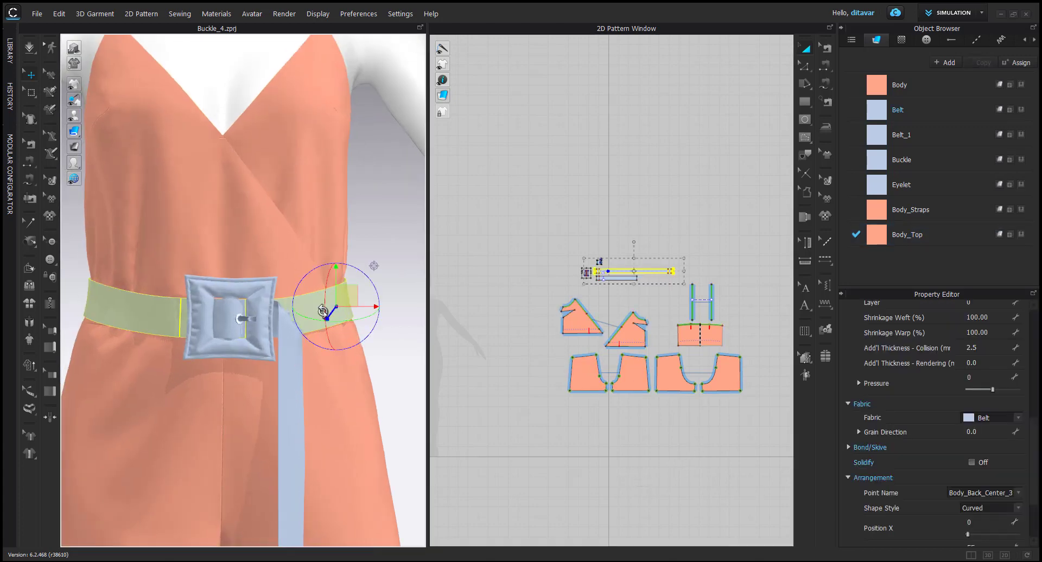
pyautogui.click(944, 104)
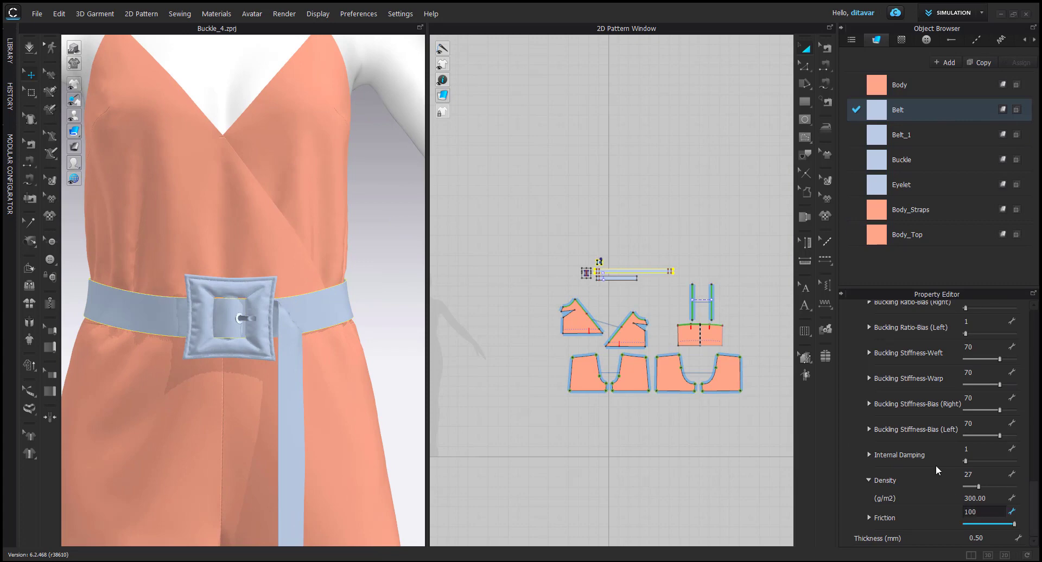
pyautogui.click(977, 473)
pyautogui.scroll(10, 896, 477)
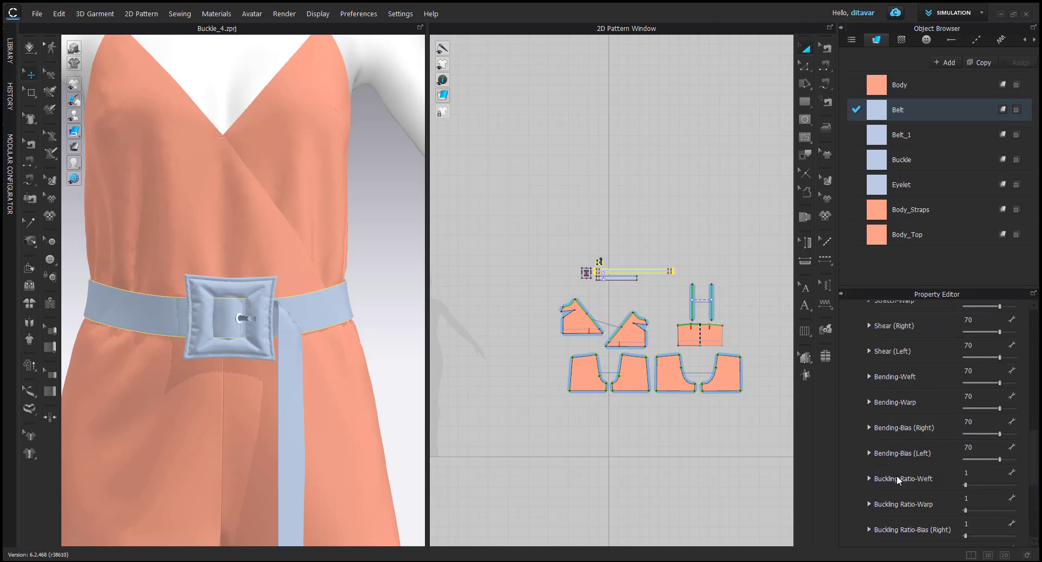
pyautogui.click(400, 374)
# Set the density of the hanging belt end's Belt_1 fabric to 60
pyautogui.moveTo(400, 374); pyautogui.dragTo(380, 332, button='right')
pyautogui.click(291, 315)
pyautogui.click(380, 332)
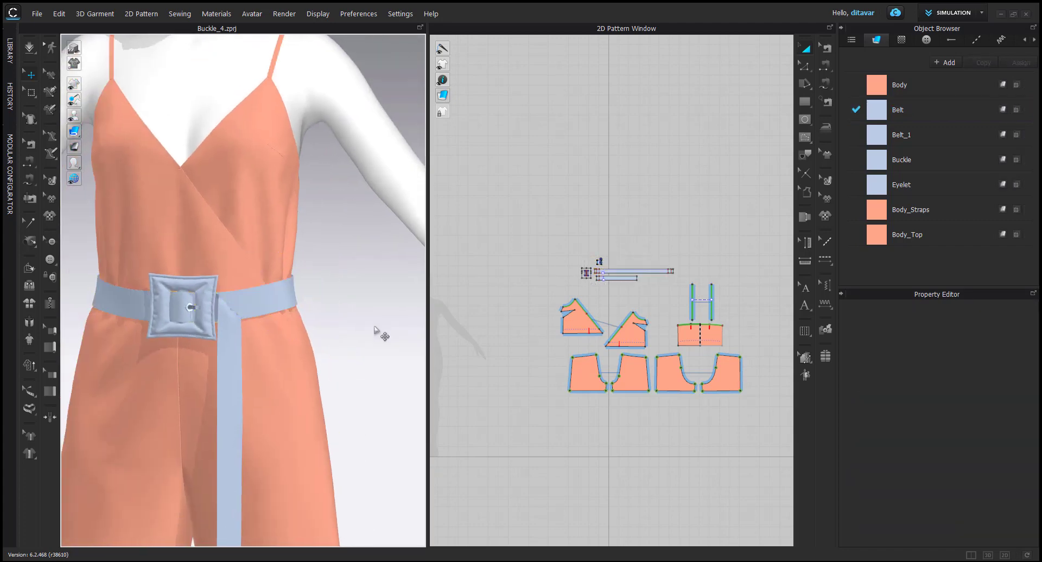
pyautogui.click(234, 361)
pyautogui.scroll(-3, 233, 360)
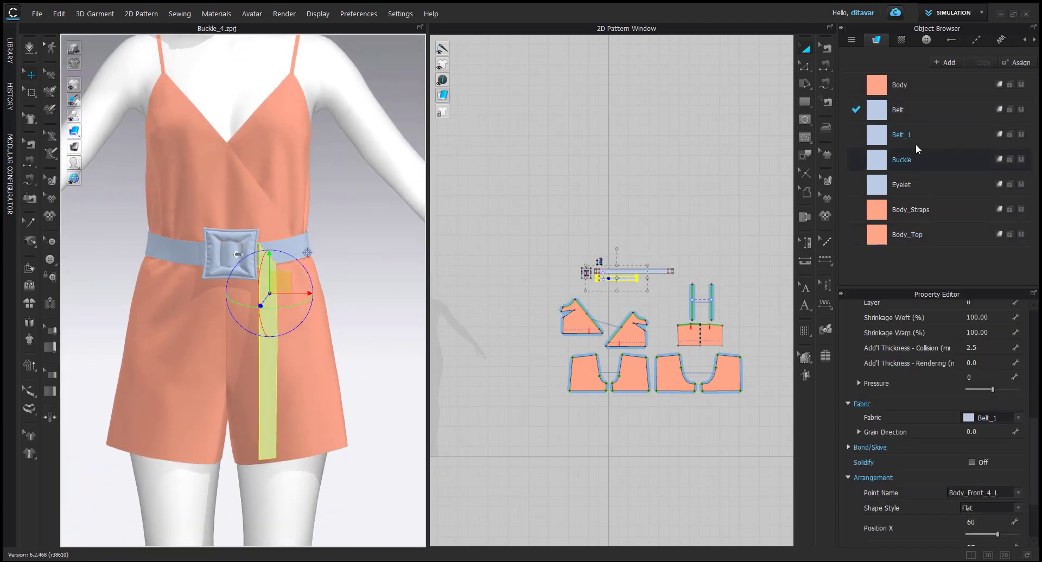
pyautogui.click(900, 134)
pyautogui.scroll(-10, 936, 434)
pyautogui.click(984, 475)
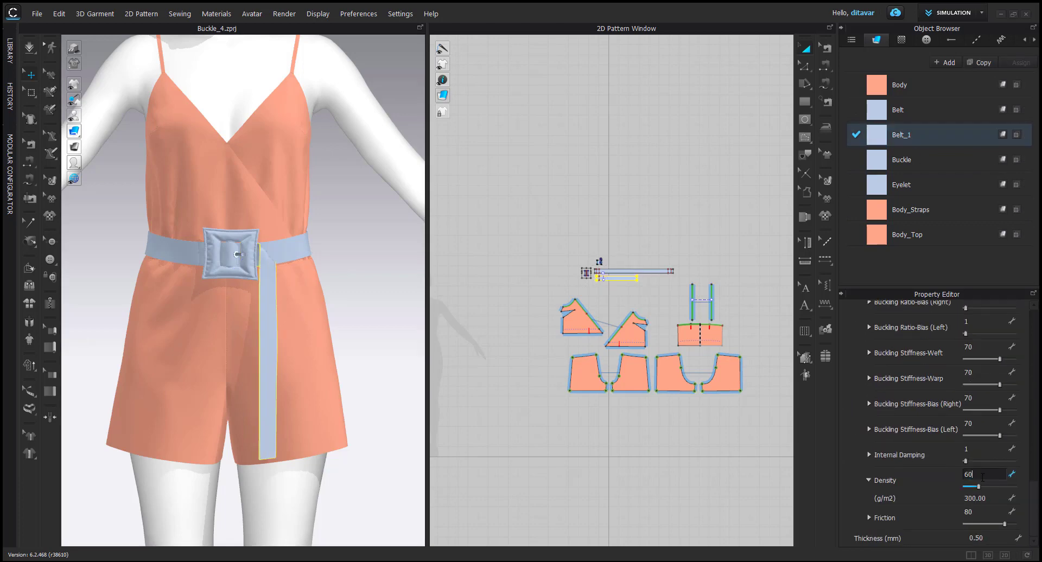
pyautogui.write('60')
pyautogui.press('Return')
# Set the weft and warp stretch of the Belt_1 fabric to 30 and lower its shear as well
pyautogui.click(273, 309)
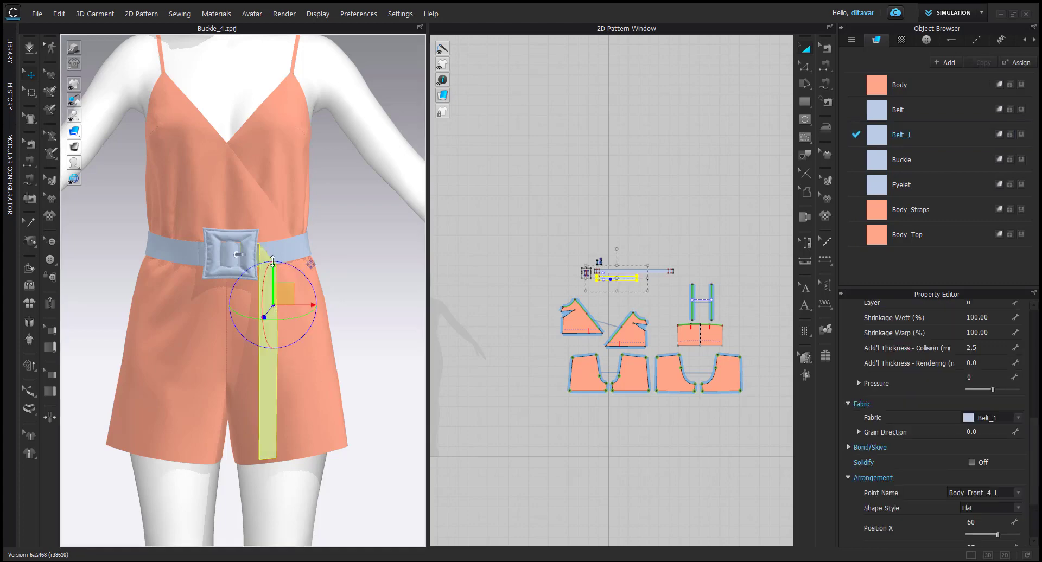
pyautogui.click(271, 438)
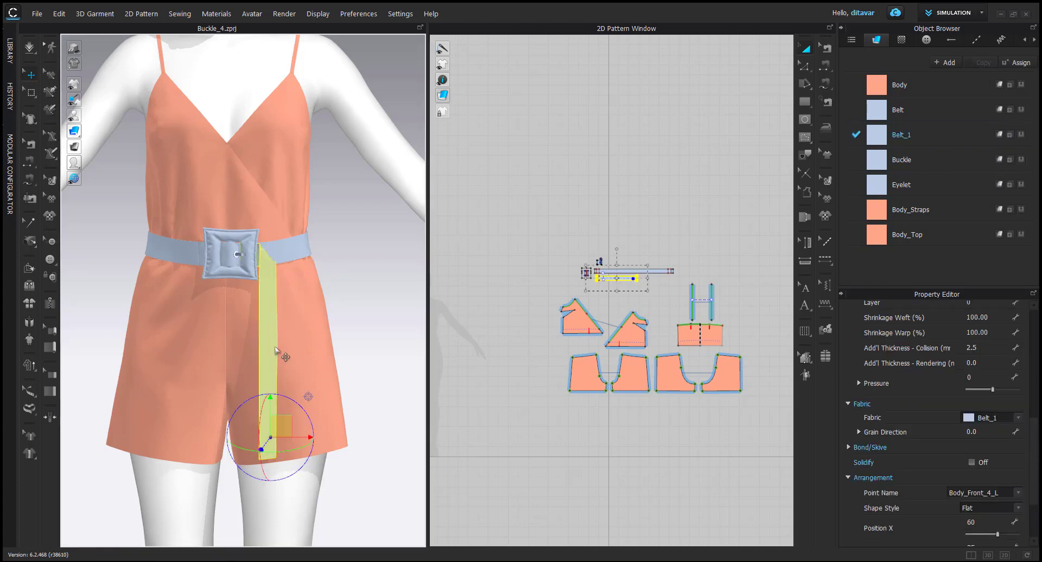
pyautogui.scroll(-3, 913, 507)
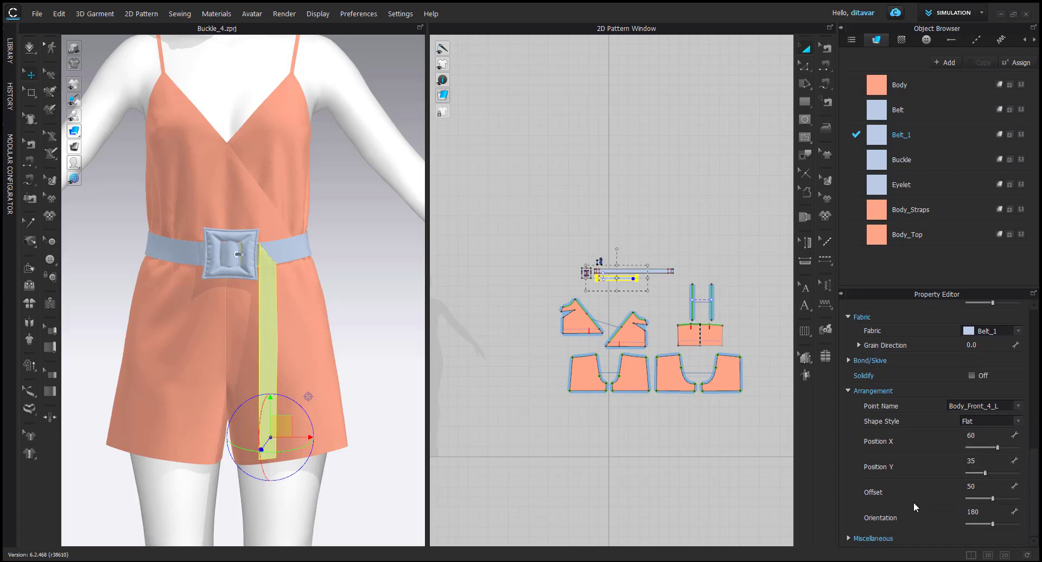
pyautogui.click(905, 135)
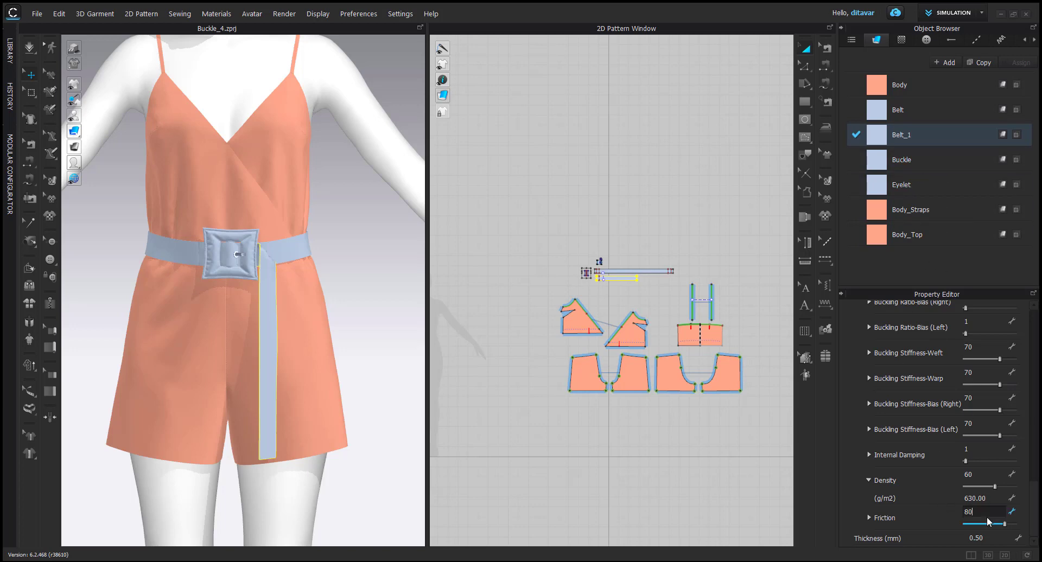
pyautogui.scroll(5, 909, 481)
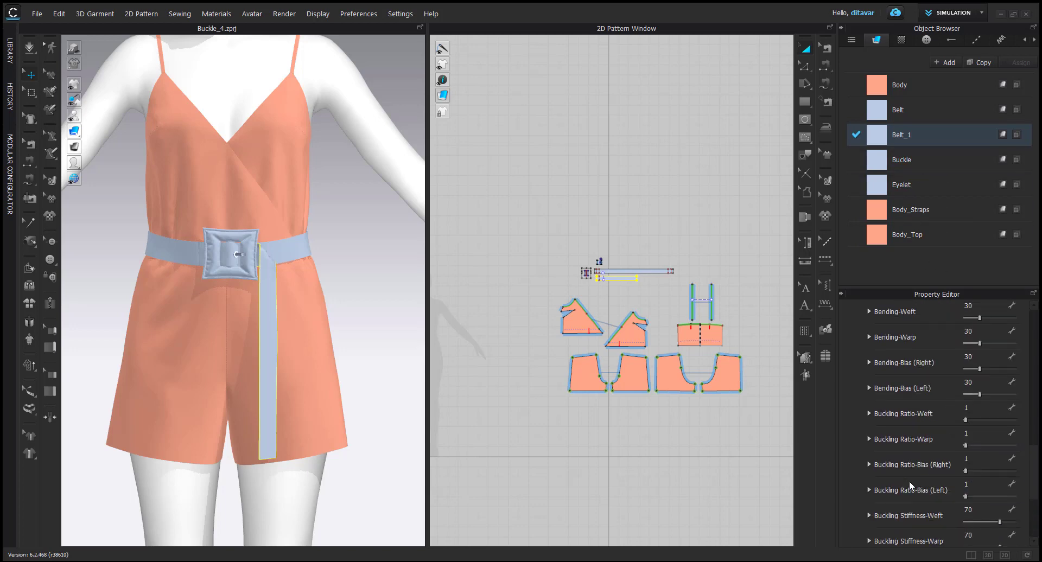
pyautogui.scroll(1, 909, 481)
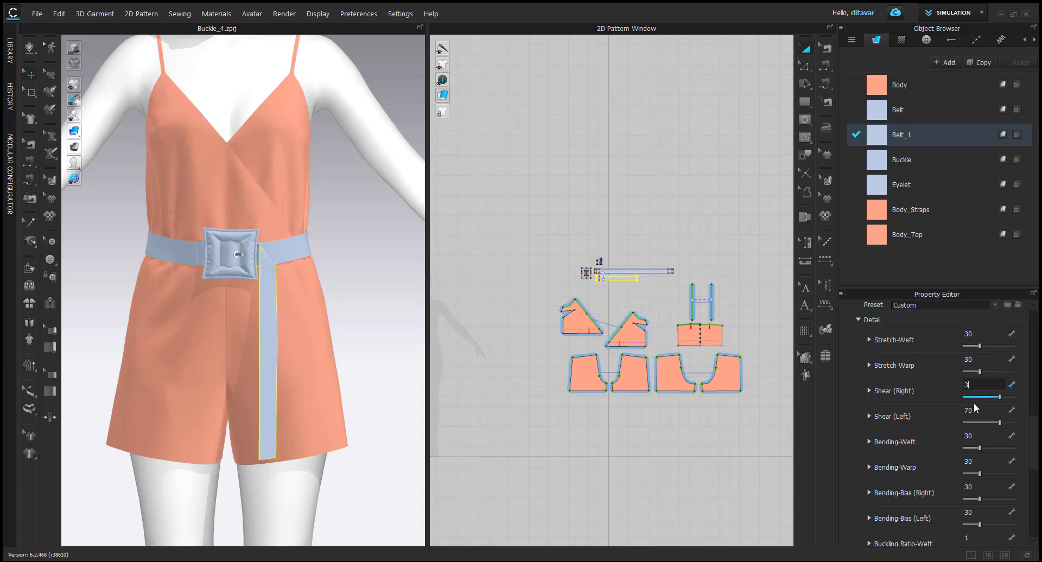
pyautogui.click(710, 465)
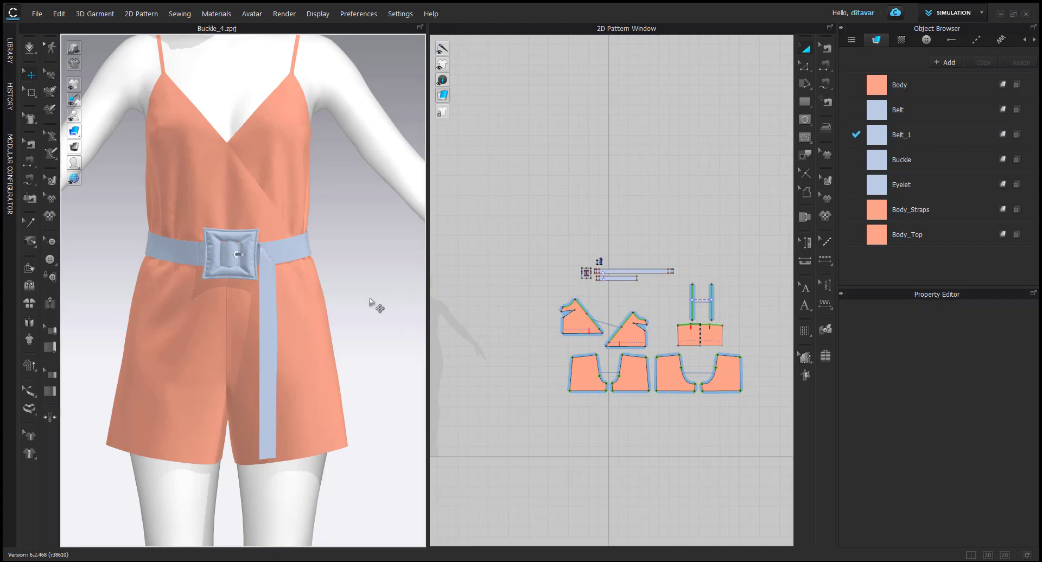
# Simulate the romper so the hanging belt end settles with the changed fabric properties
pyautogui.click(270, 271)
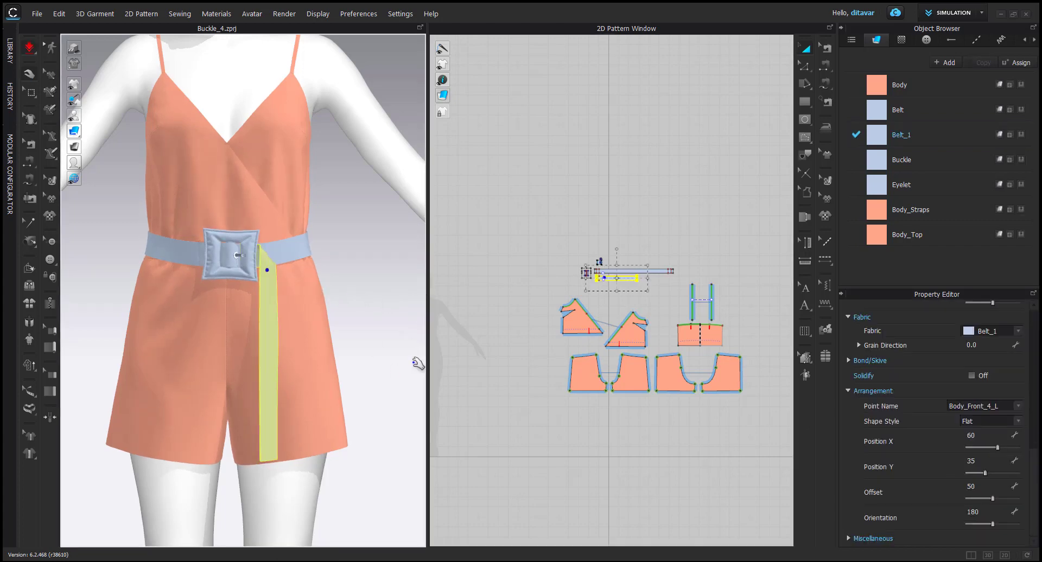
pyautogui.click(418, 362)
pyautogui.press('space')
# Inspect the buckle and hanging belt end from close up, and the whole romper at full-figure distance
pyautogui.scroll(4, 255, 278)
pyautogui.moveTo(256, 279); pyautogui.dragTo(262, 327, button='middle')
pyautogui.click(255, 295)
pyautogui.hotkey('shift', 'c')
pyautogui.hotkey('shift', 'c')
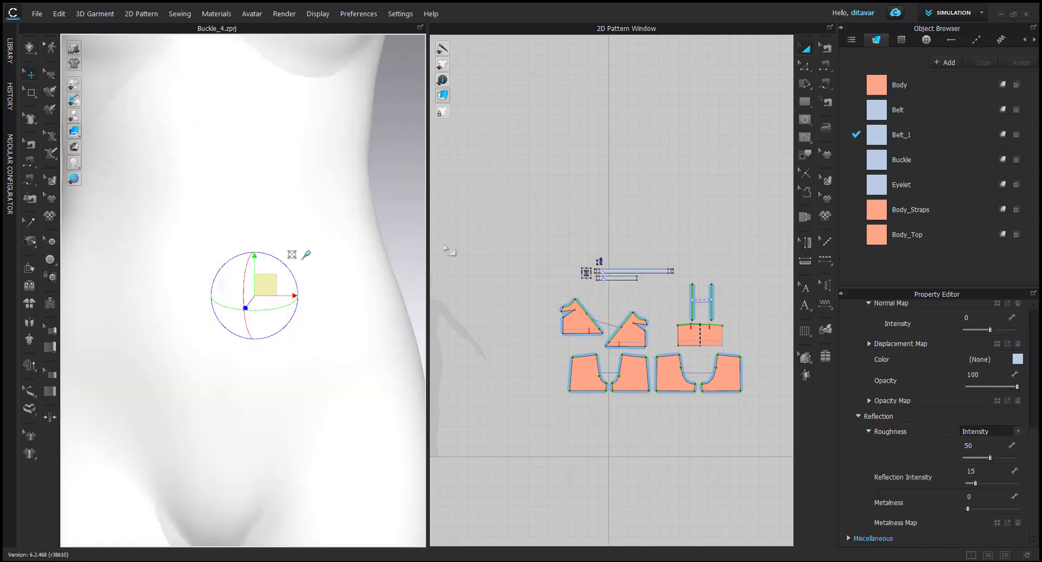
pyautogui.click(405, 248)
pyautogui.click(220, 230)
pyautogui.moveTo(219, 230); pyautogui.dragTo(657, 283, button='right')
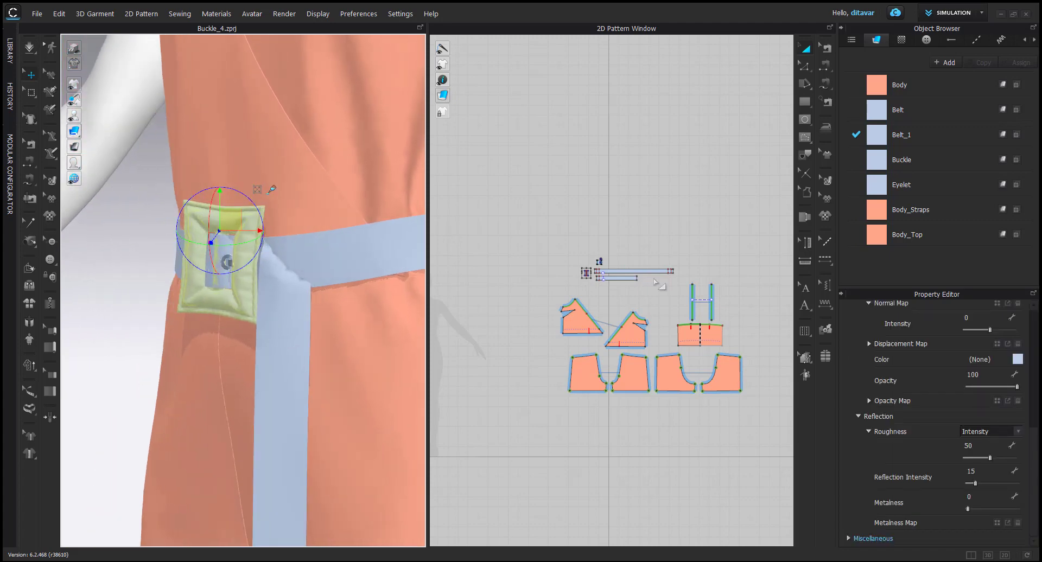
pyautogui.click(600, 408)
pyautogui.scroll(-5, 275, 277)
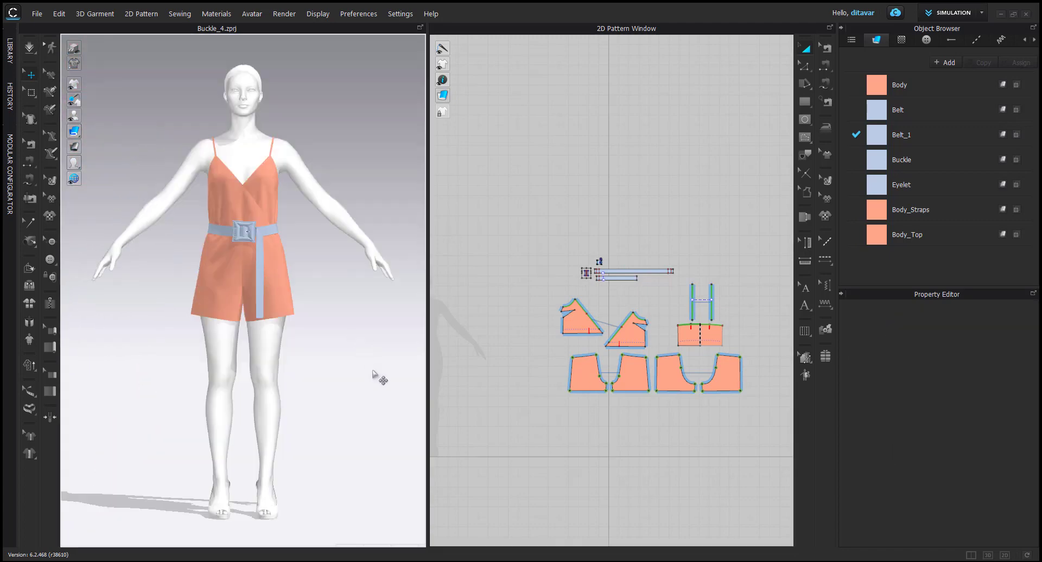
# Switch to animation mode and record the romper's movement over the runway walk
pyautogui.click(942, 17)
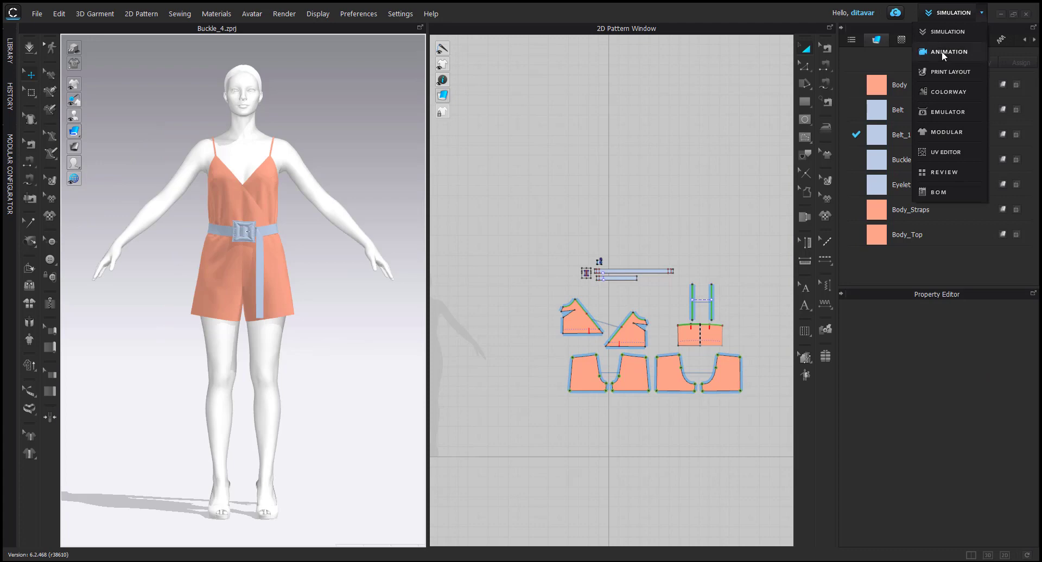
pyautogui.click(948, 51)
pyautogui.click(132, 487)
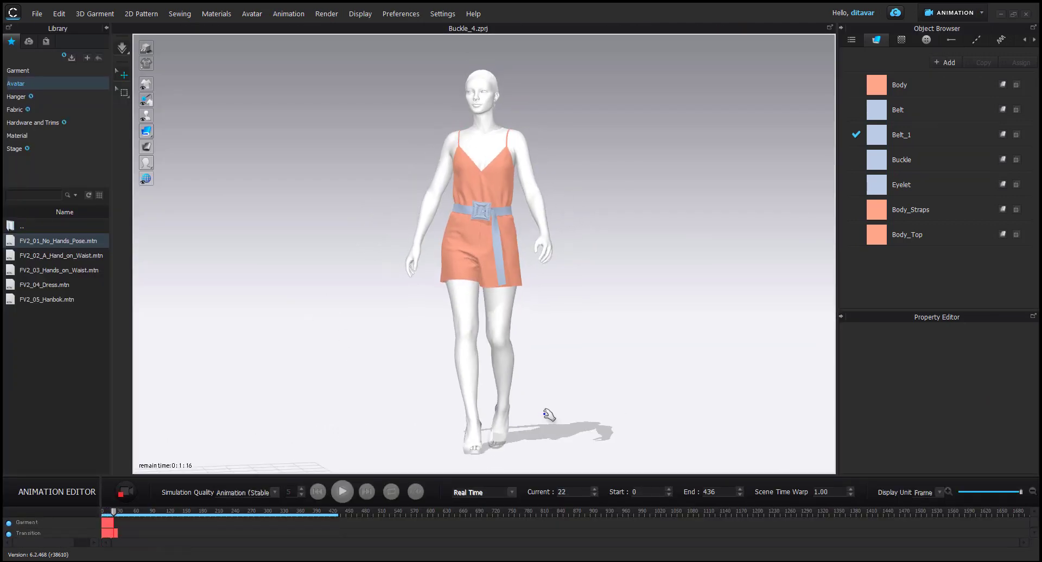
pyautogui.moveTo(629, 425); pyautogui.dragTo(688, 389, button='right')
pyautogui.moveTo(728, 380); pyautogui.dragTo(699, 377, button='middle')
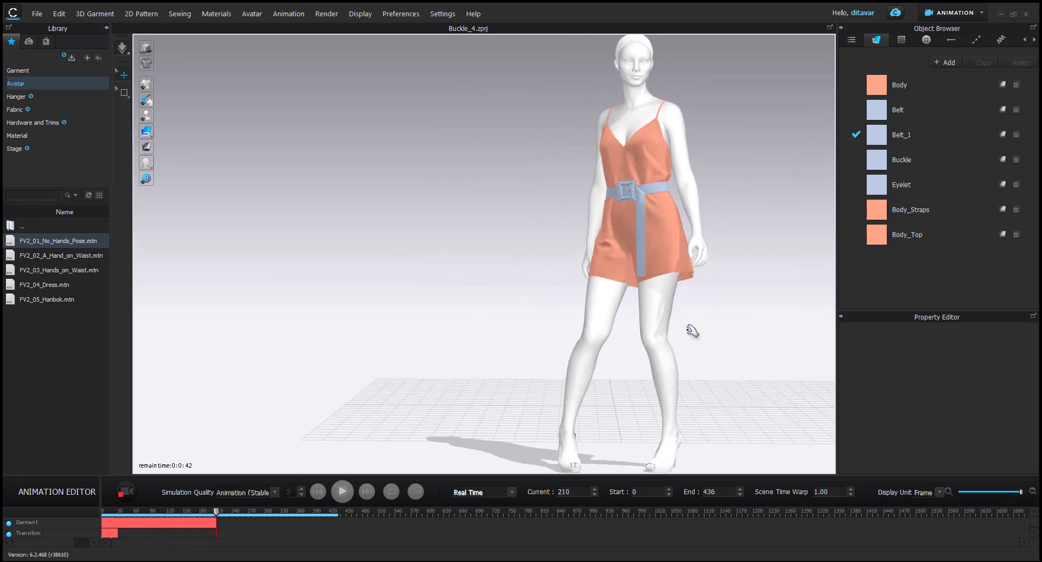
# Play the recorded walk from frame 0 and watch how the belt end and romper move, close up and at full-figure distance
pyautogui.click(318, 491)
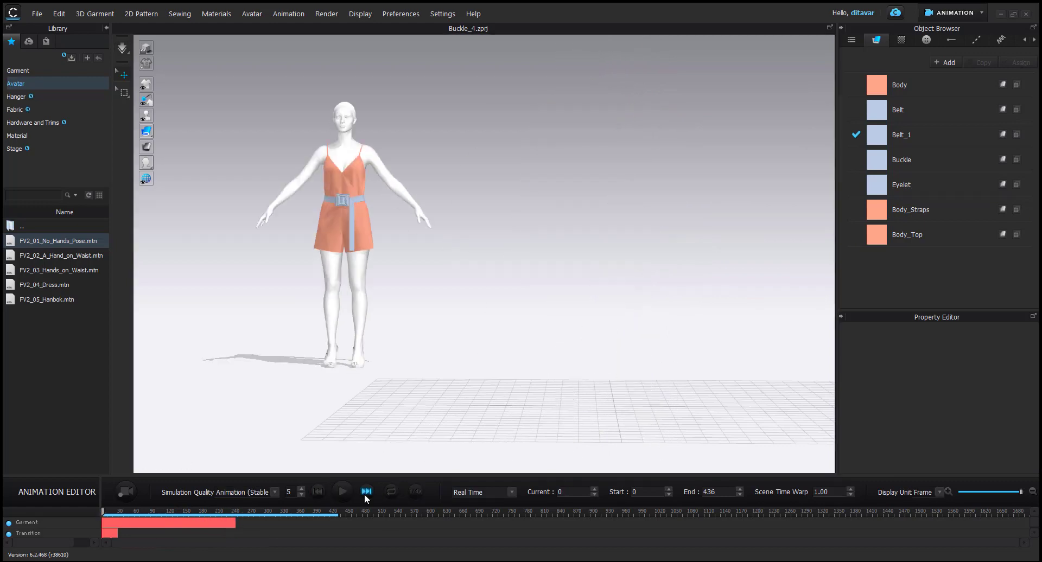
pyautogui.click(343, 491)
pyautogui.scroll(4, 356, 449)
pyautogui.moveTo(356, 449); pyautogui.dragTo(463, 380, button='right')
pyautogui.moveTo(462, 380); pyautogui.dragTo(560, 368, button='middle')
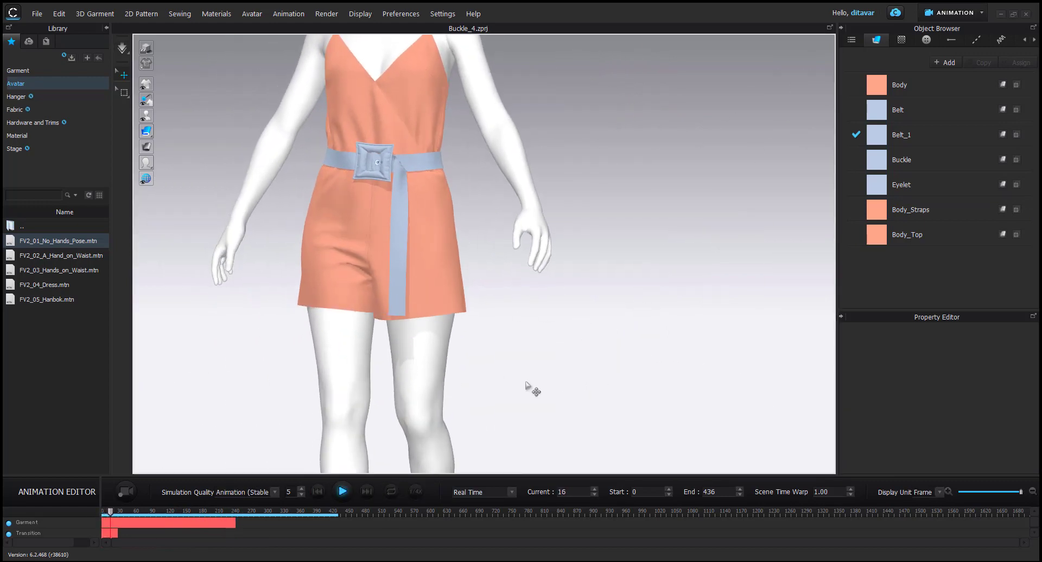
pyautogui.scroll(3, 495, 407)
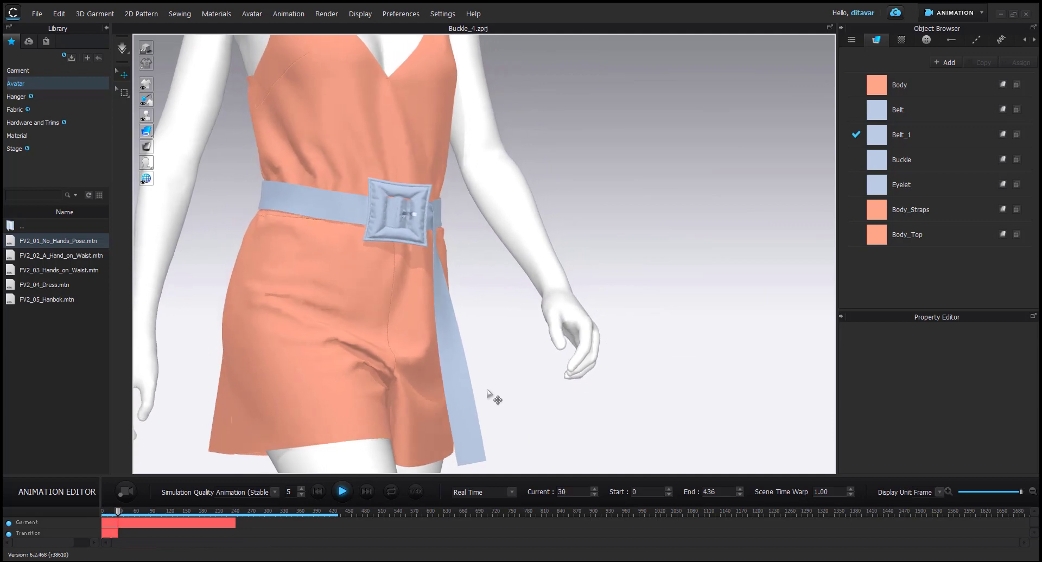
pyautogui.scroll(-5, 491, 393)
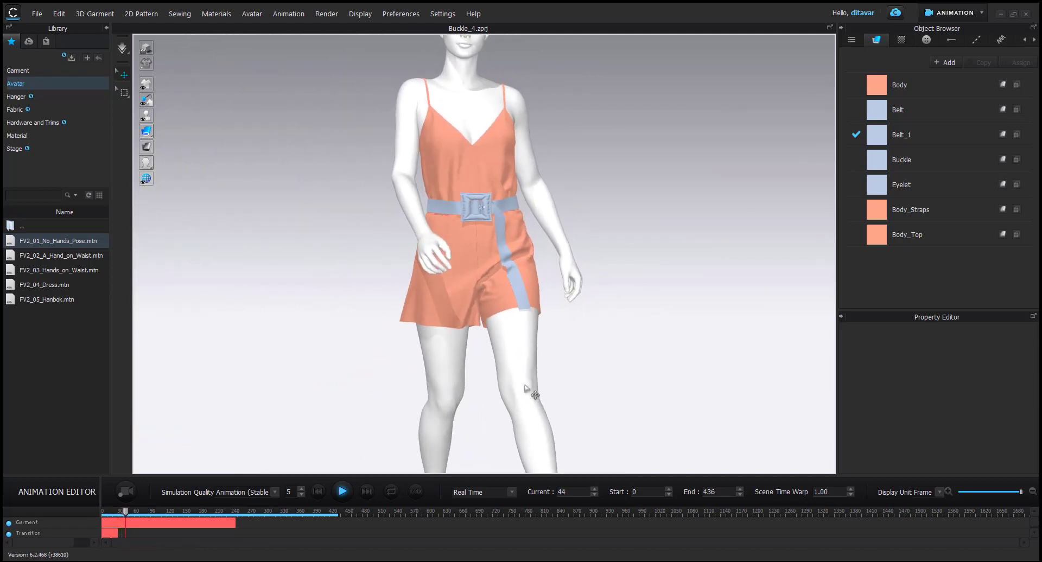
pyautogui.moveTo(549, 399); pyautogui.dragTo(558, 386, button='right')
pyautogui.moveTo(558, 387); pyautogui.dragTo(651, 386, button='middle')
pyautogui.scroll(-4, 635, 381)
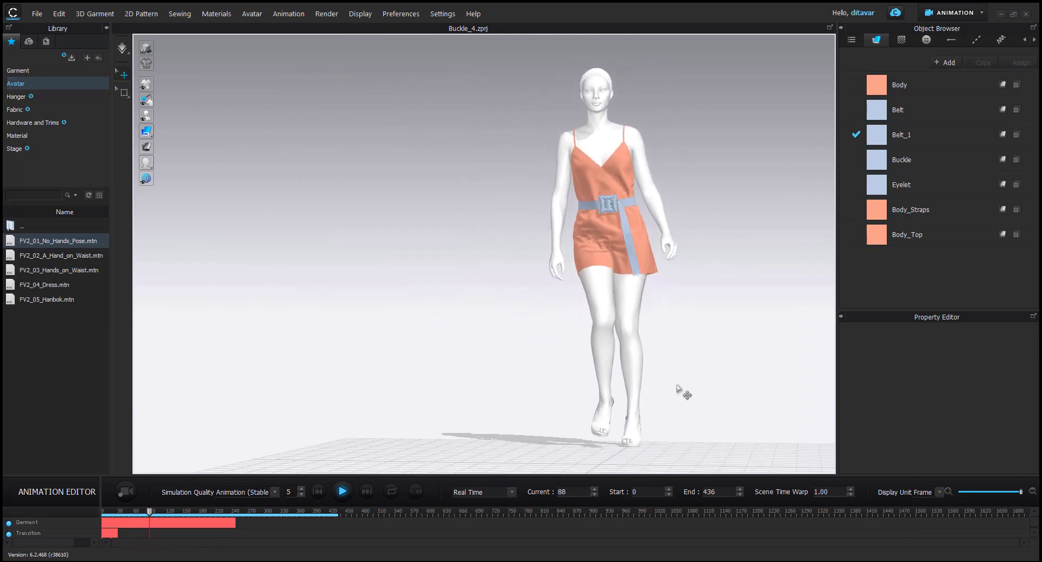
pyautogui.moveTo(676, 389); pyautogui.dragTo(709, 395, button='right')
pyautogui.moveTo(680, 397); pyautogui.dragTo(655, 395, button='middle')
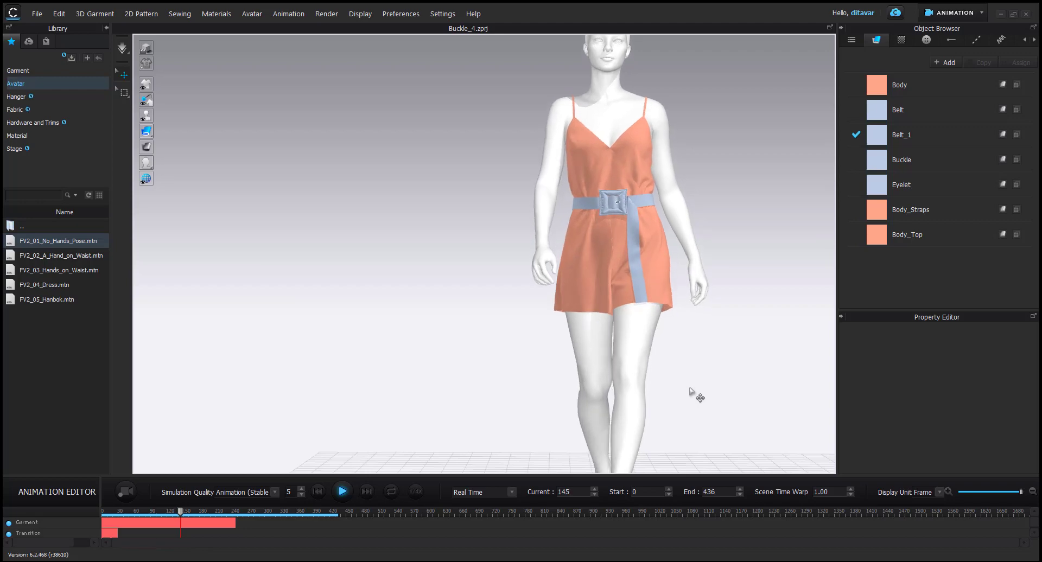
# Examine the bodice and buckle close up from the front and side, comparing frames 208 and 159 of the recording
pyautogui.scroll(5, 607, 255)
pyautogui.click(610, 323)
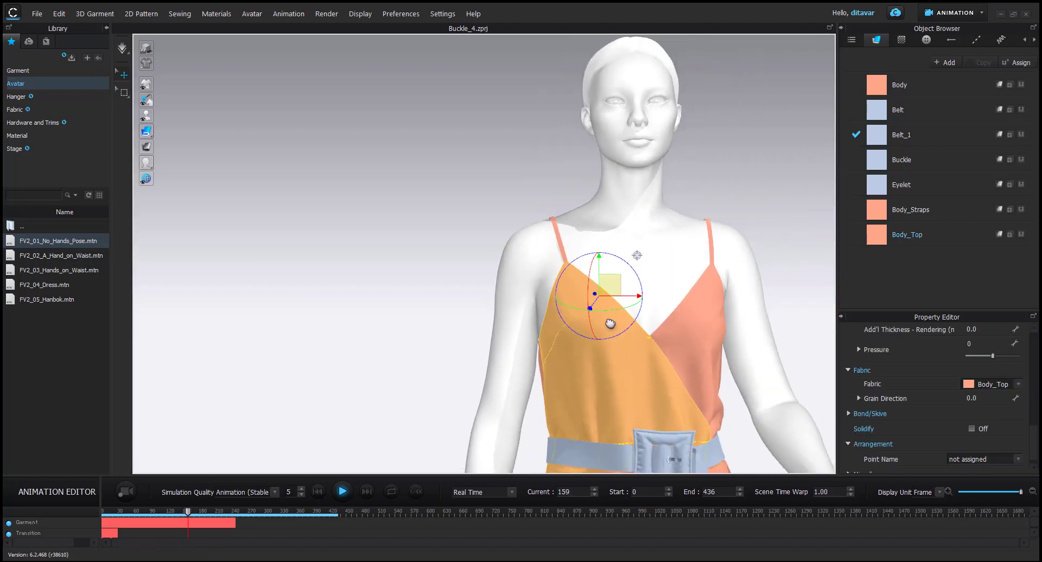
pyautogui.moveTo(611, 324); pyautogui.dragTo(523, 263, button='middle')
pyautogui.click(725, 275)
pyautogui.scroll(-3, 726, 275)
pyautogui.moveTo(617, 381); pyautogui.dragTo(514, 376, button='right')
pyautogui.scroll(4, 514, 377)
pyautogui.click(215, 513)
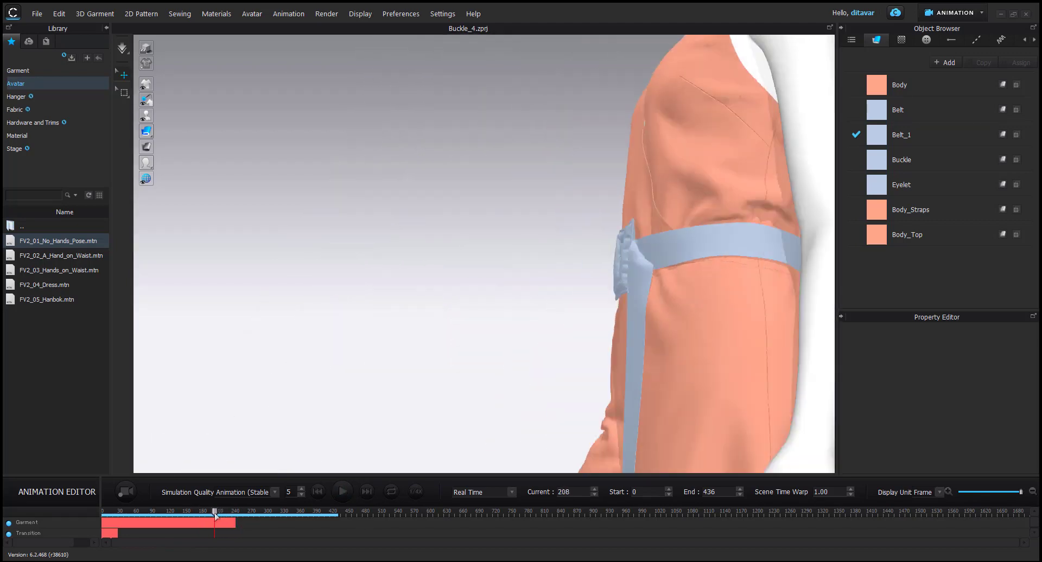
pyautogui.moveTo(215, 514); pyautogui.dragTo(187, 514)
pyautogui.moveTo(676, 336); pyautogui.dragTo(516, 394, button='middle')
pyautogui.scroll(2, 516, 395)
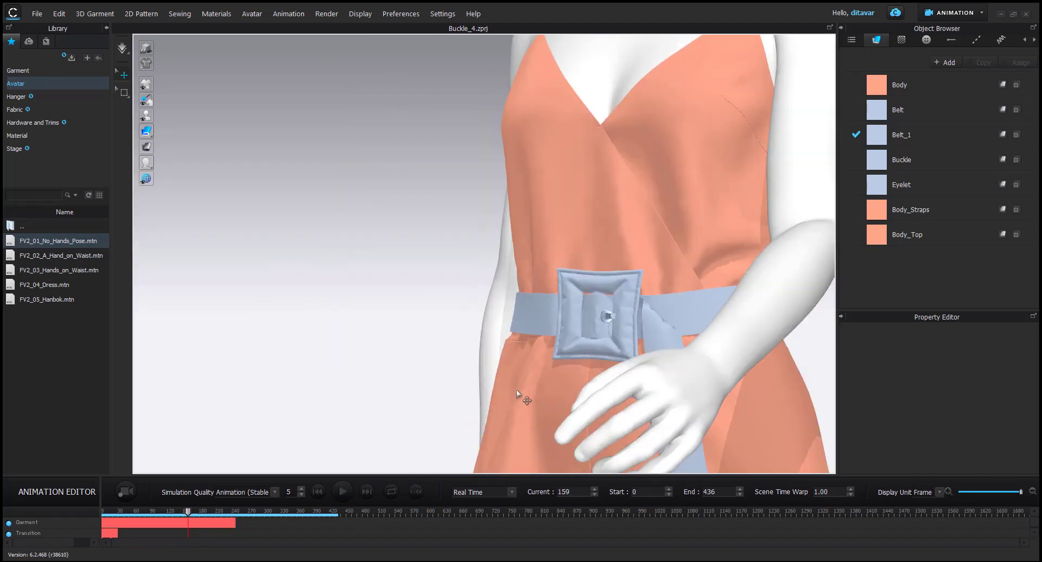
# Examine the padded buckle, eyelet and prong at frame 159 from close up and from waist distance
pyautogui.scroll(2, 516, 394)
pyautogui.moveTo(574, 373); pyautogui.dragTo(478, 334, button='middle')
pyautogui.click(451, 310)
pyautogui.moveTo(451, 309); pyautogui.dragTo(507, 312, button='right')
pyautogui.scroll(3, 644, 370)
pyautogui.click(644, 370)
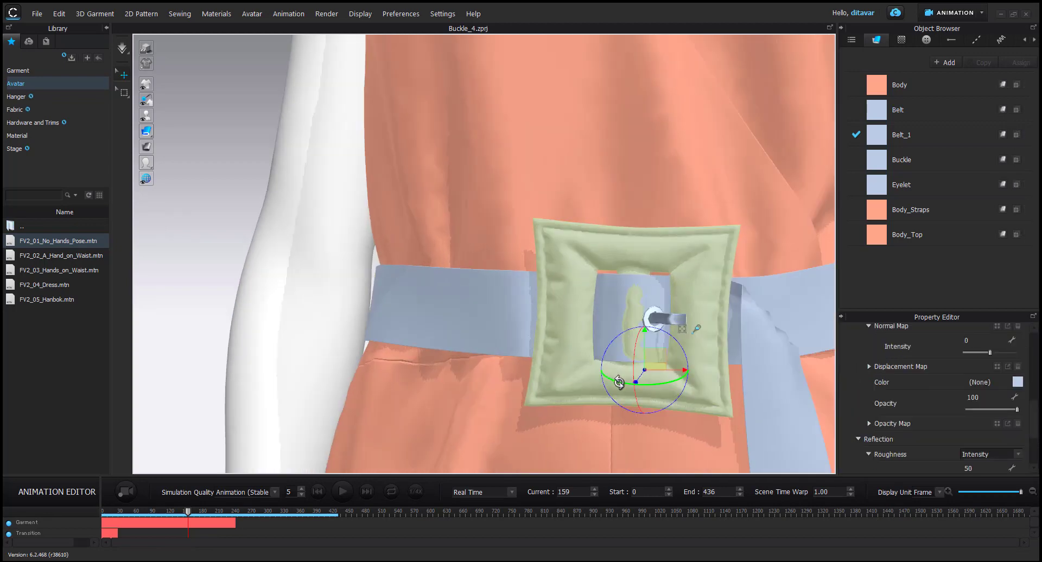
pyautogui.scroll(-5, 642, 373)
pyautogui.click(708, 304)
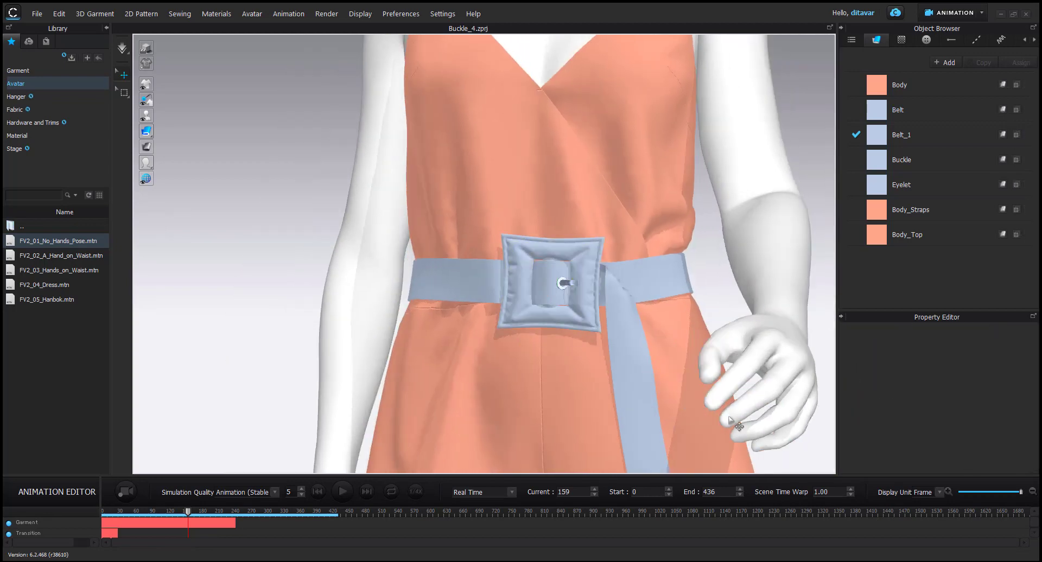
pyautogui.scroll(2, 674, 317)
# Play the recording on to frame 183 and examine the buckle and belt end from the front
pyautogui.click(343, 492)
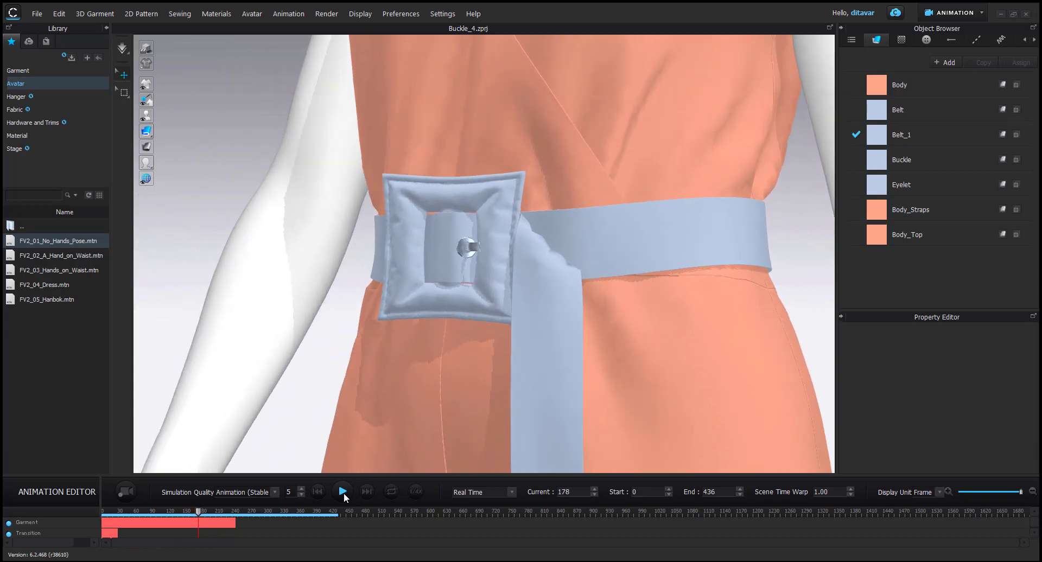
pyautogui.click(343, 492)
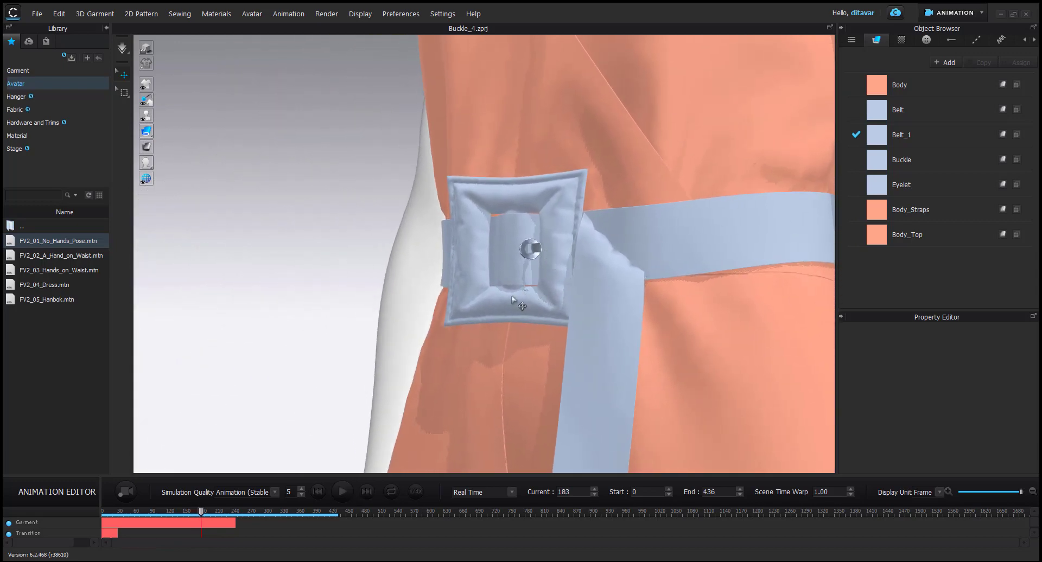
pyautogui.moveTo(511, 296); pyautogui.dragTo(649, 299, button='right')
pyautogui.moveTo(773, 307); pyautogui.dragTo(560, 340, button='middle')
pyautogui.click(616, 307)
pyautogui.scroll(-1, 581, 323)
pyautogui.click(571, 319)
pyautogui.moveTo(571, 319)
pyautogui.mouseDown(button='right')
pyautogui.moveTo(597, 317)
pyautogui.moveTo(565, 315)
pyautogui.mouseUp(button='right')
pyautogui.scroll(2, 565, 329)
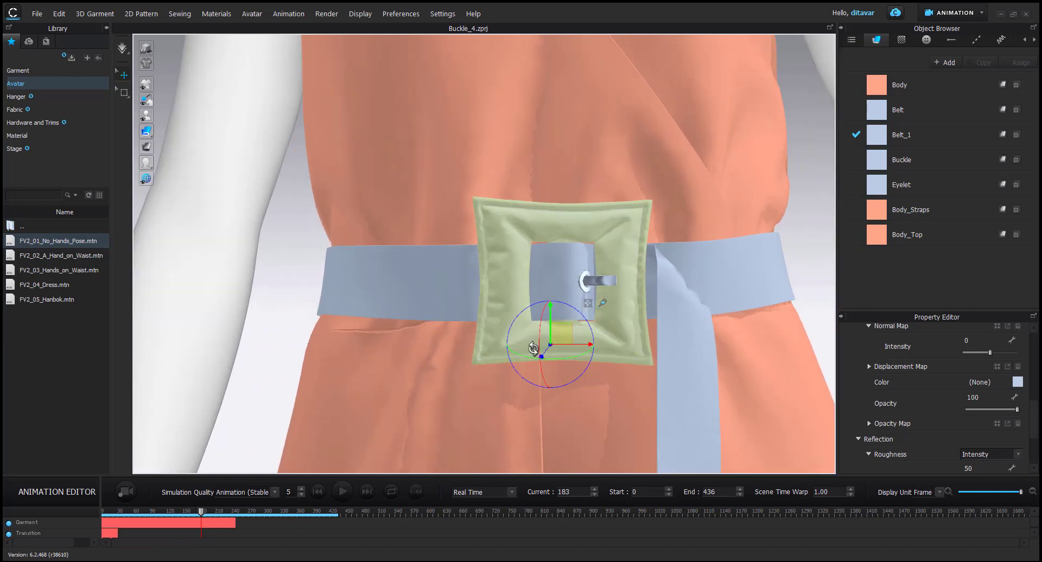
# Play the recording in short bursts from frame 183 to about frame 215, watching the buckle and prong close up
pyautogui.click(336, 493)
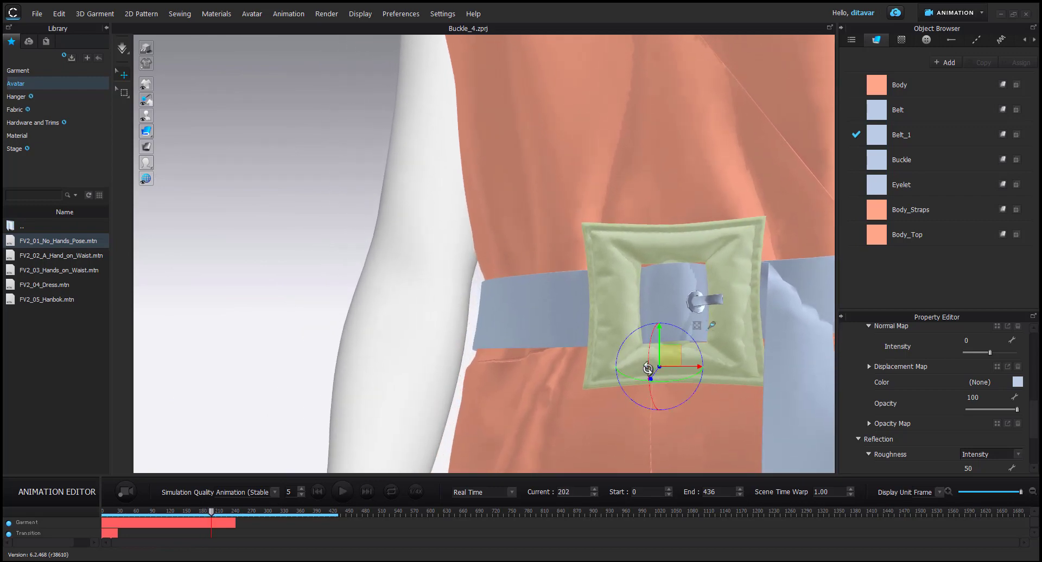
pyautogui.click(343, 497)
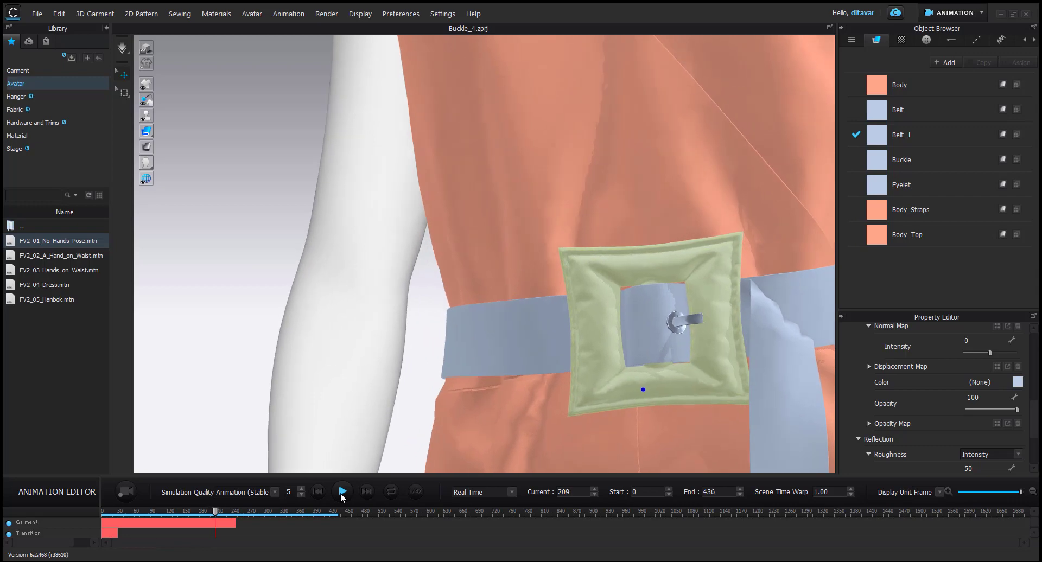
pyautogui.click(343, 497)
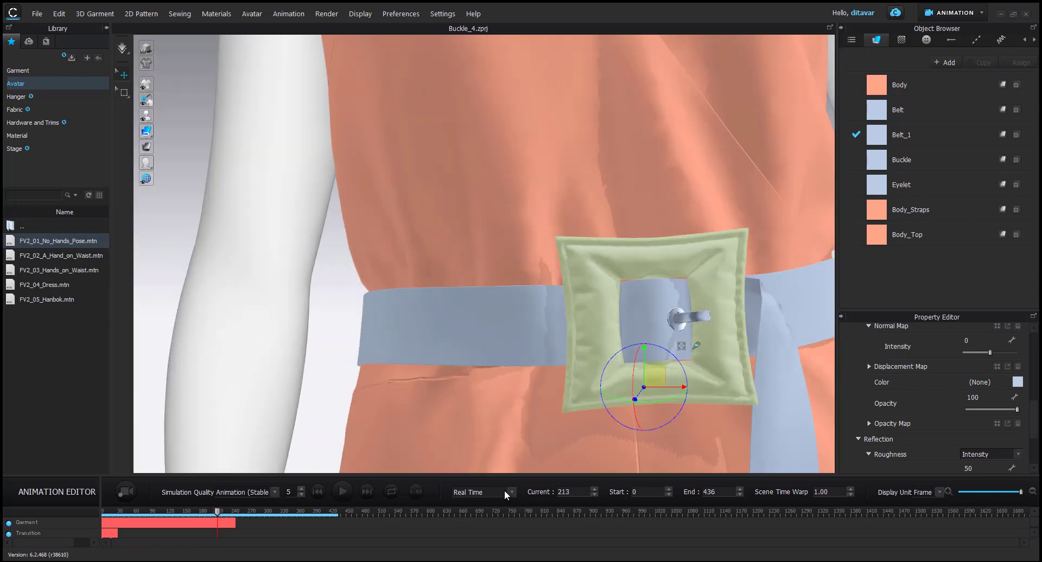
pyautogui.click(344, 490)
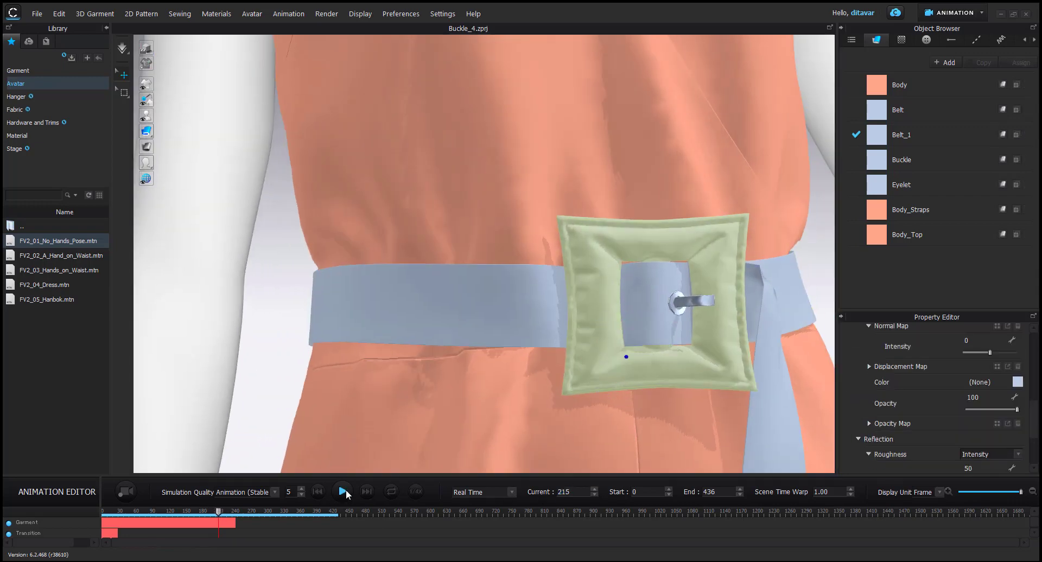
pyautogui.click(344, 490)
# Step through single frames around 217 to 220 and inspect the buckle and prong, continuing up to frame 233
pyautogui.click(593, 495)
pyautogui.click(594, 495)
pyautogui.click(594, 495)
pyautogui.click(691, 361)
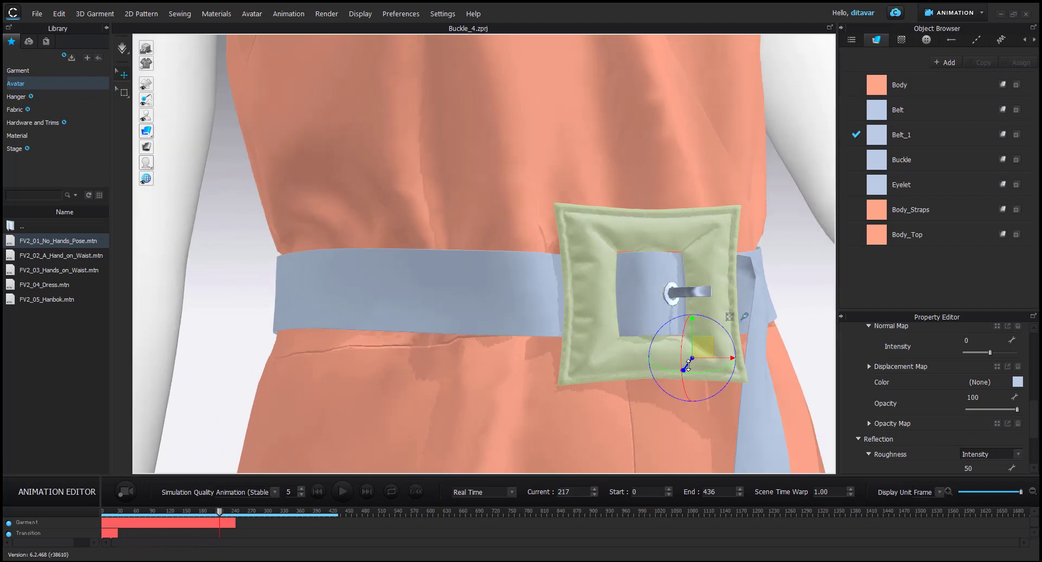
pyautogui.click(594, 488)
pyautogui.click(594, 489)
pyautogui.click(594, 488)
pyautogui.click(594, 488)
pyautogui.click(596, 494)
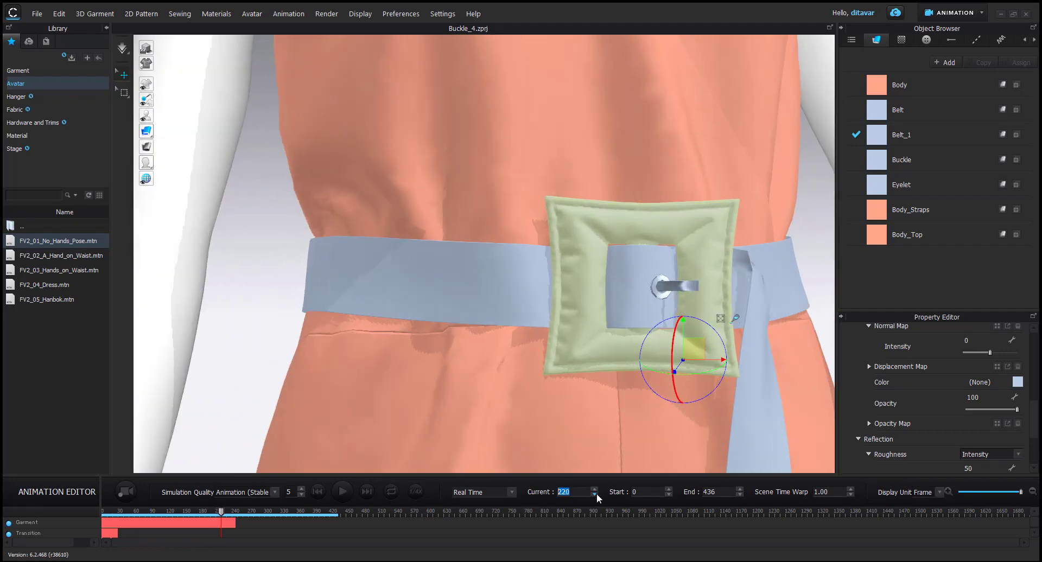
pyautogui.click(595, 488)
pyautogui.click(488, 361)
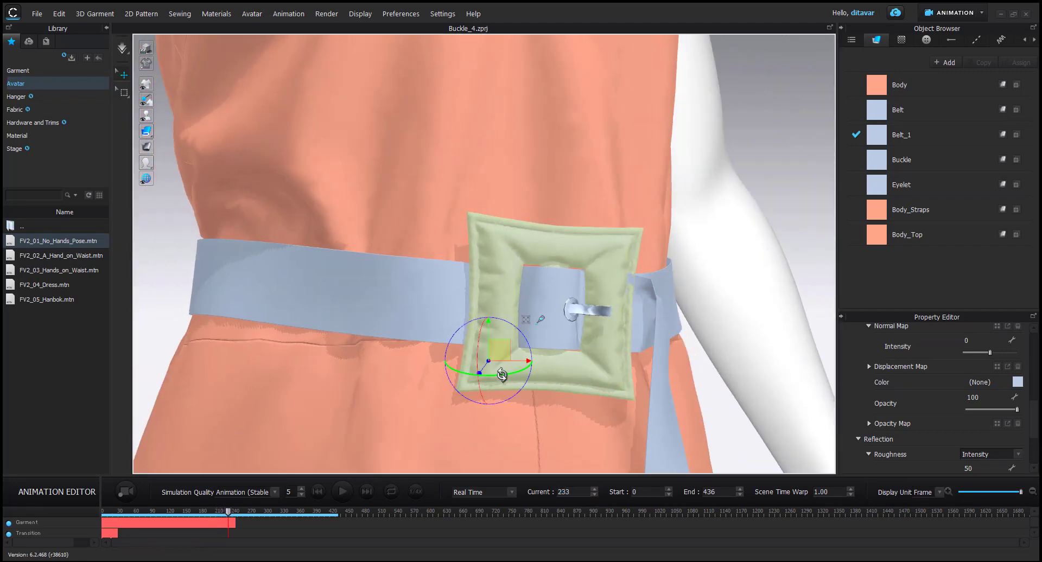
pyautogui.moveTo(502, 374); pyautogui.dragTo(614, 228, button='right')
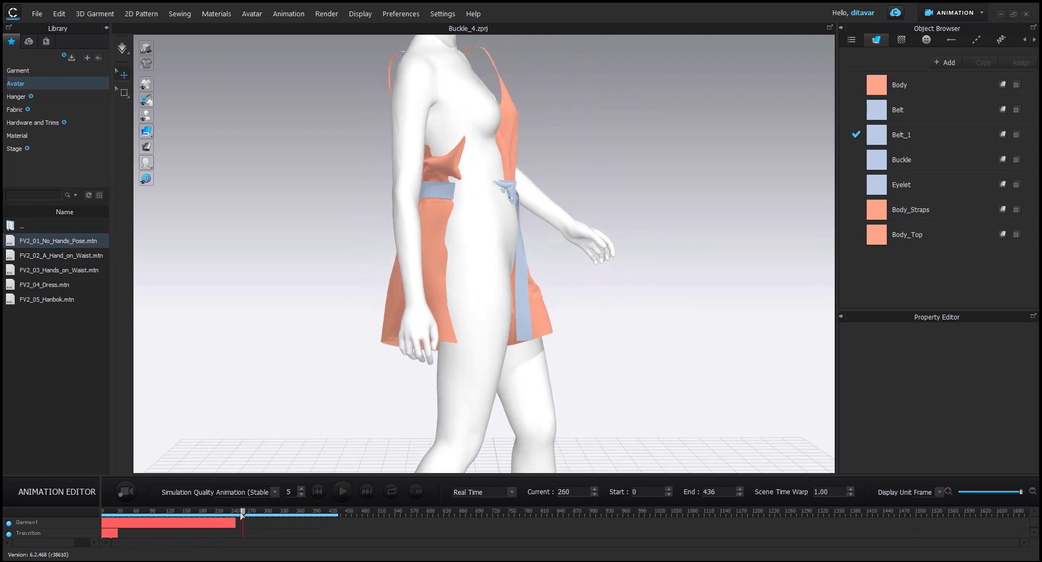
# Return the recording to frame 48 and play the walk, watching the whole romper at full-figure distance
pyautogui.moveTo(190, 514); pyautogui.dragTo(128, 514)
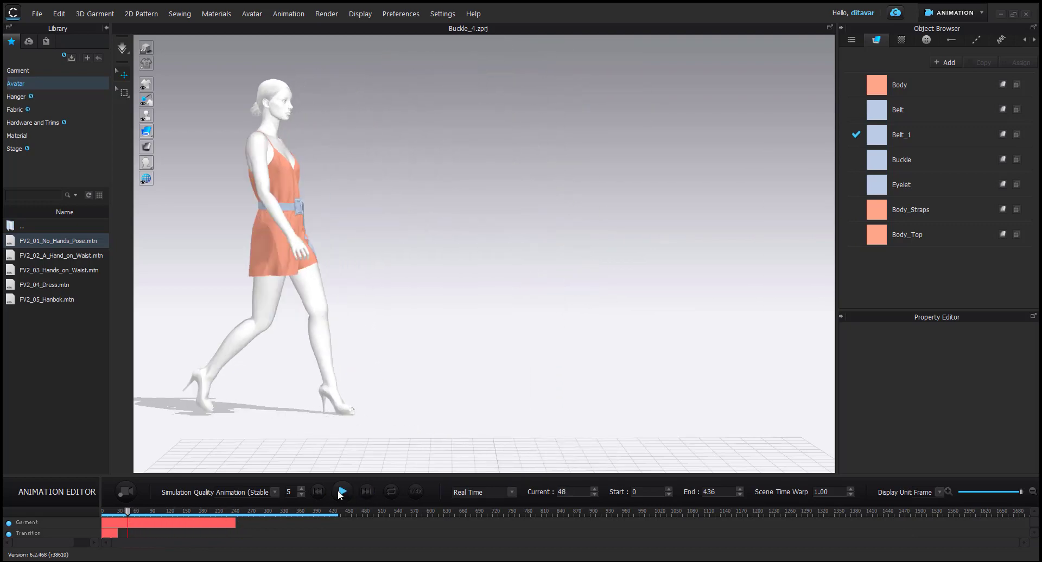
pyautogui.click(342, 492)
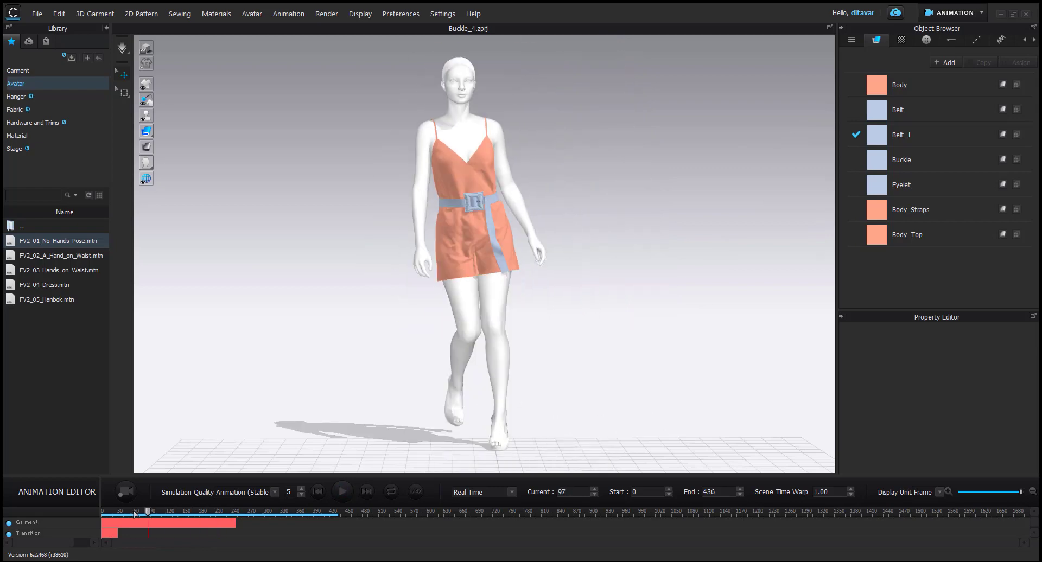
pyautogui.click(343, 492)
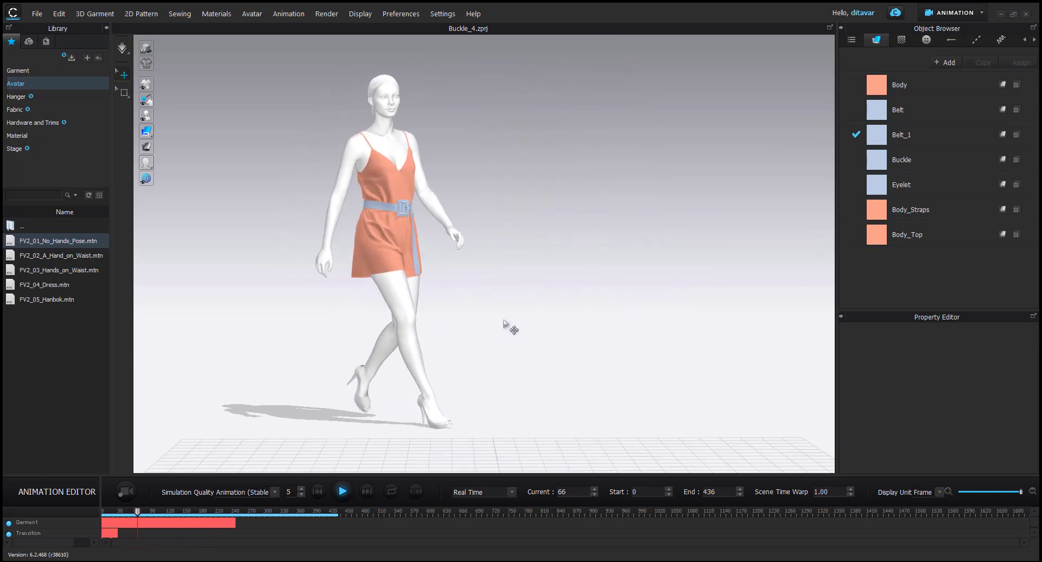